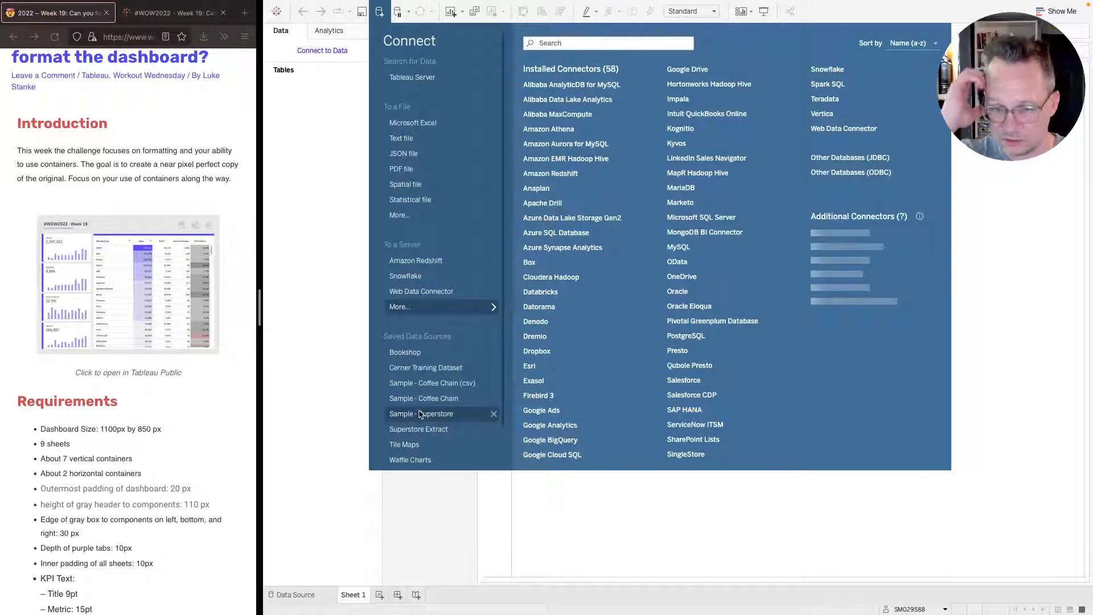
- Connect to the saved Sample - Superstore data source and bring up the published Week 19 dashboard in the browser for reference
left_click(420, 414)
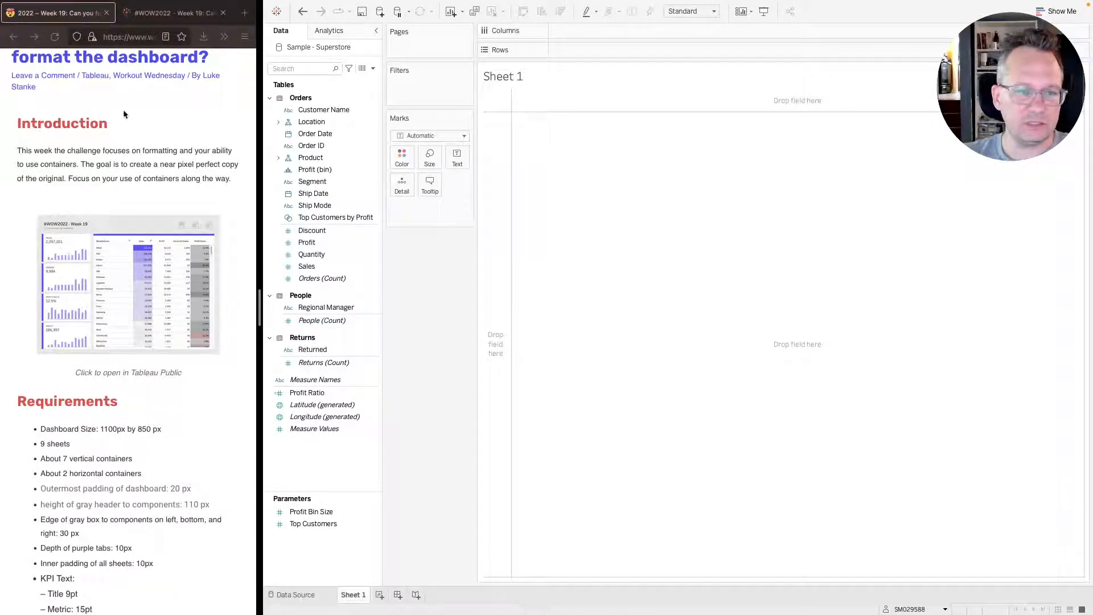
left_click(168, 13)
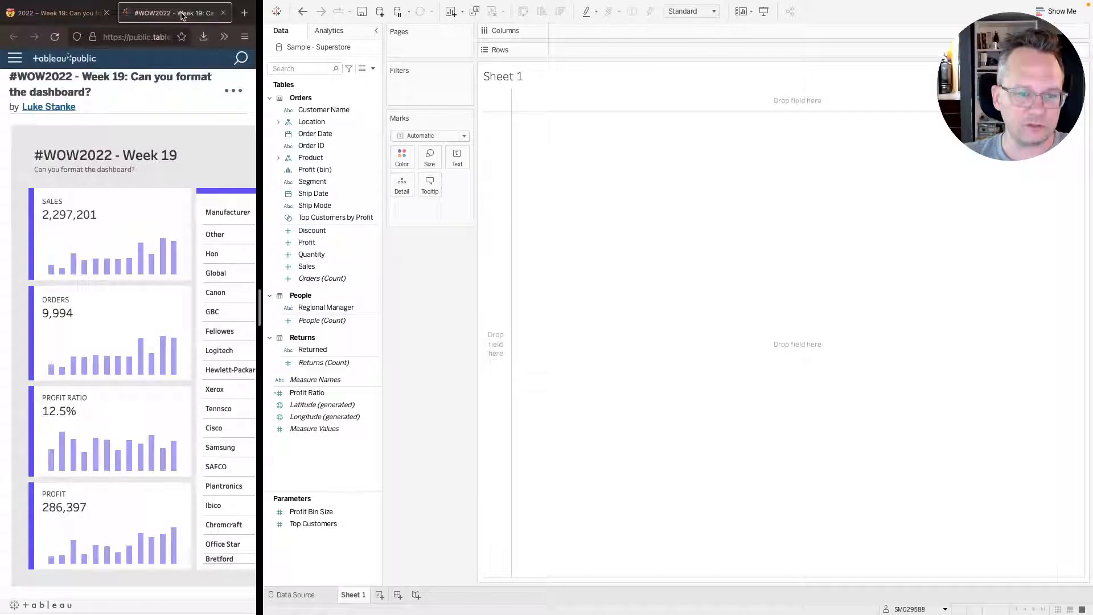
mouse_move(135, 218)
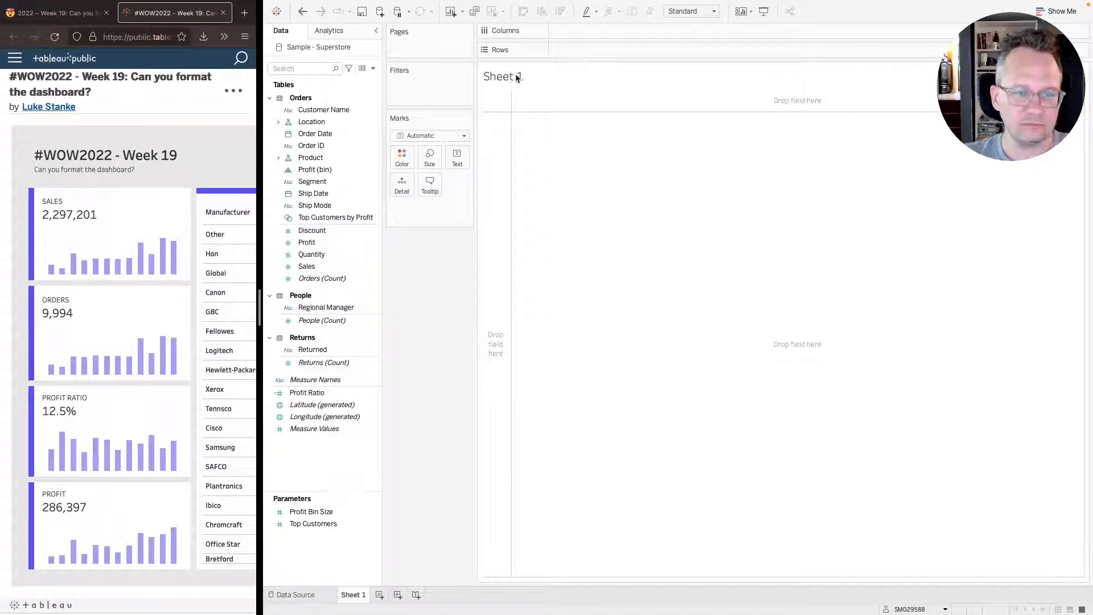
mouse_move(71, 269)
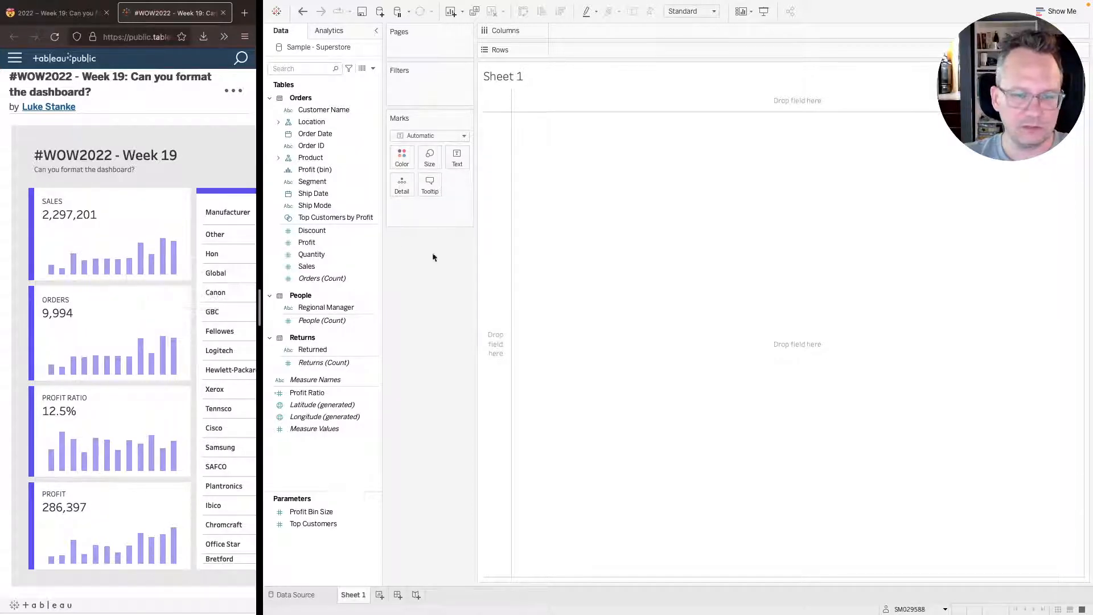
- Place Order Date on Columns as discrete months and fit the sheet to Entire View
left_click(303, 135)
left_click_drag(318, 136, 637, 31)
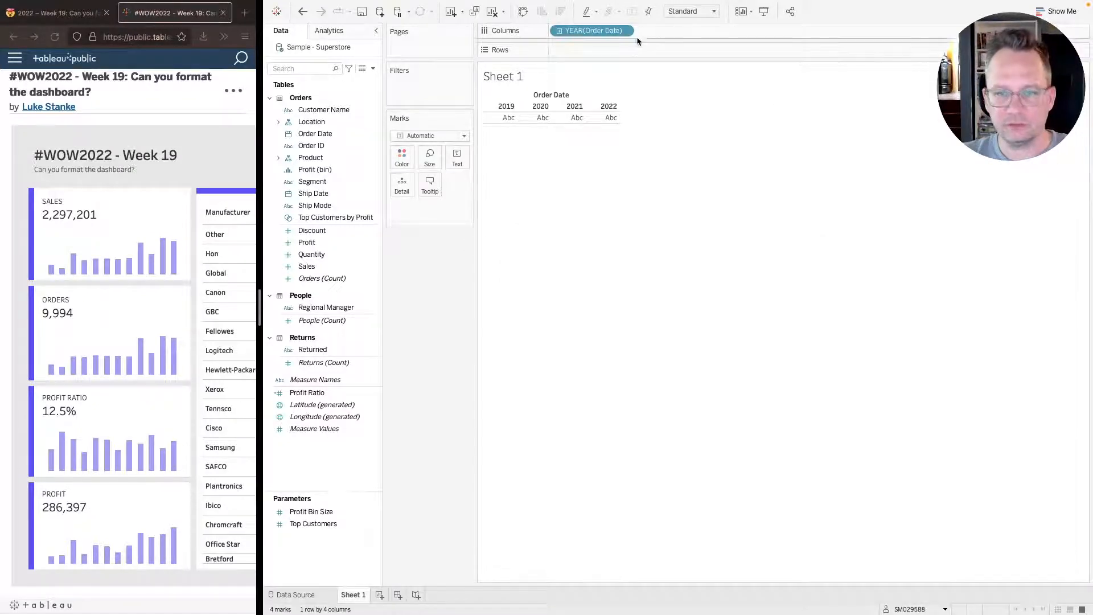
left_click(624, 31)
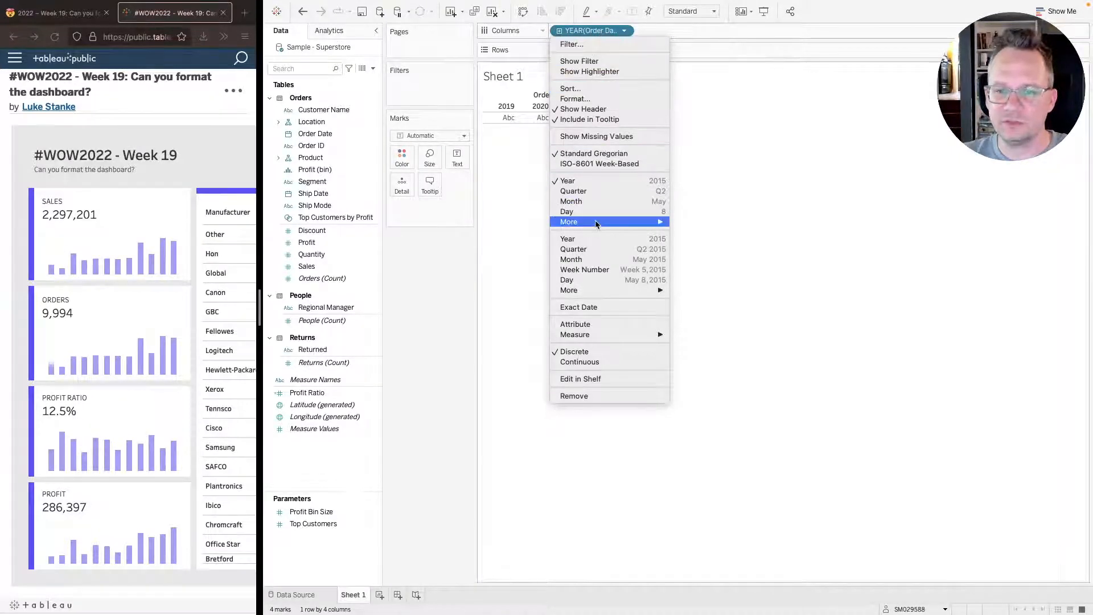
left_click(592, 201)
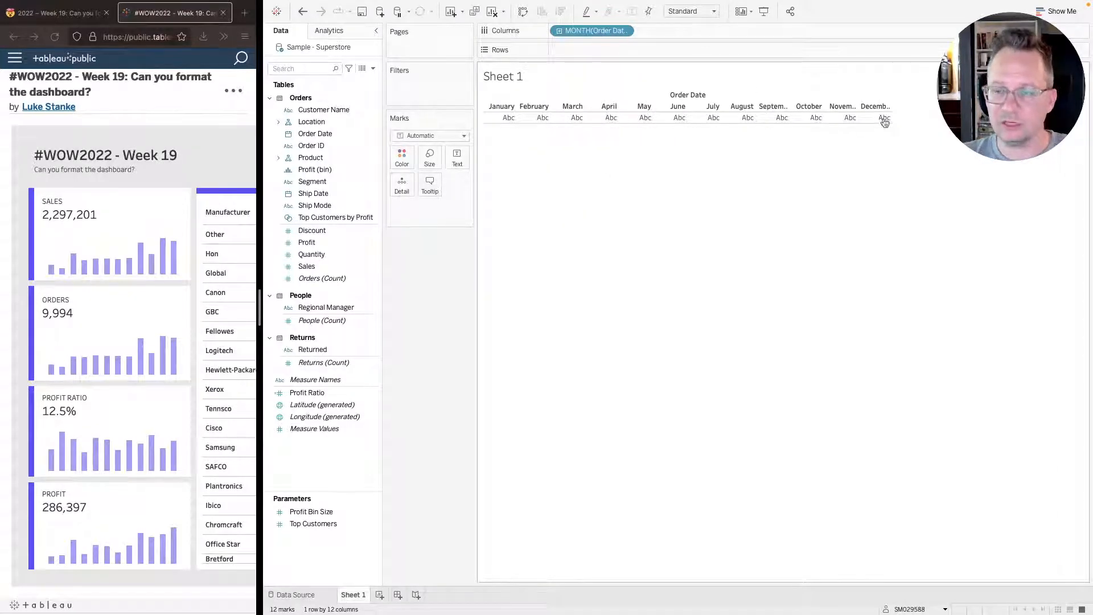
left_click(697, 13)
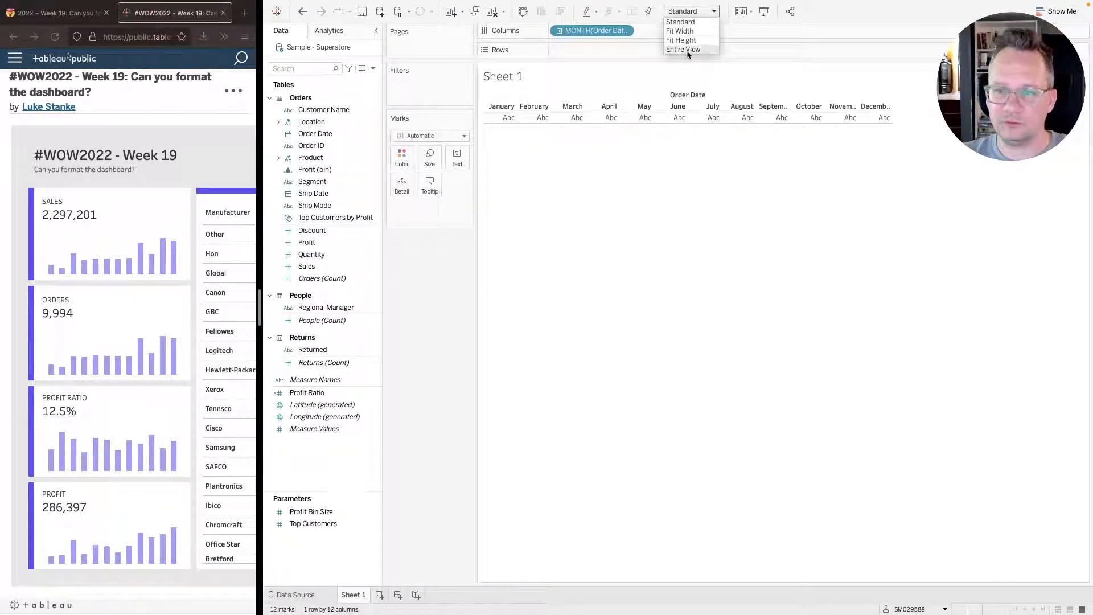
left_click(687, 50)
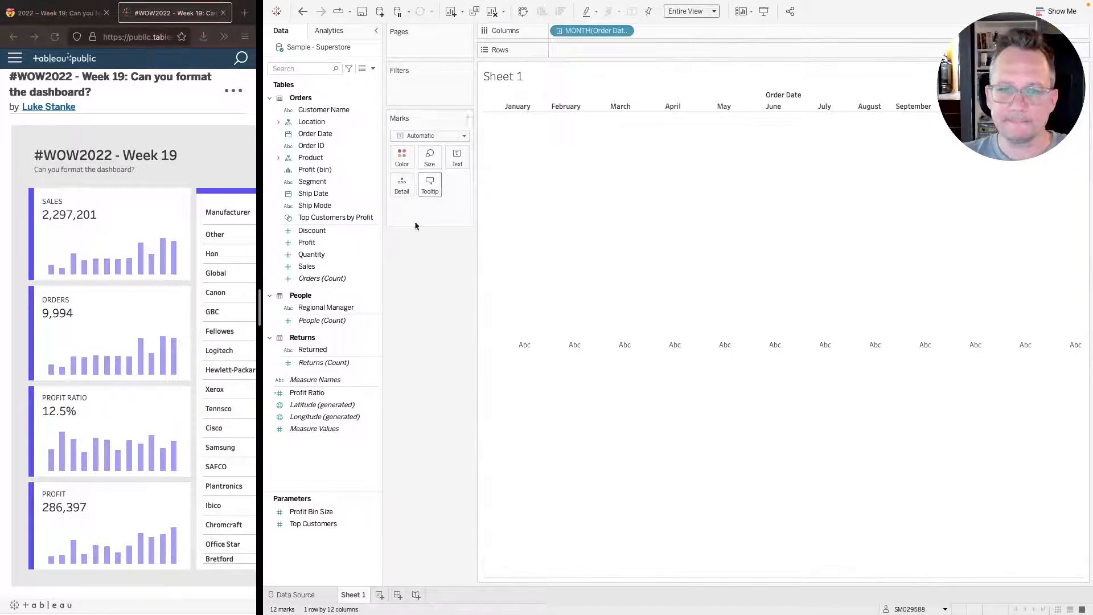
- Plot the sum of Sales on Rows and set the mark type to Bar
left_click(317, 246)
mouse_move(311, 266)
left_mouse_down()
mouse_move(541, 102)
mouse_move(589, 52)
left_mouse_up()
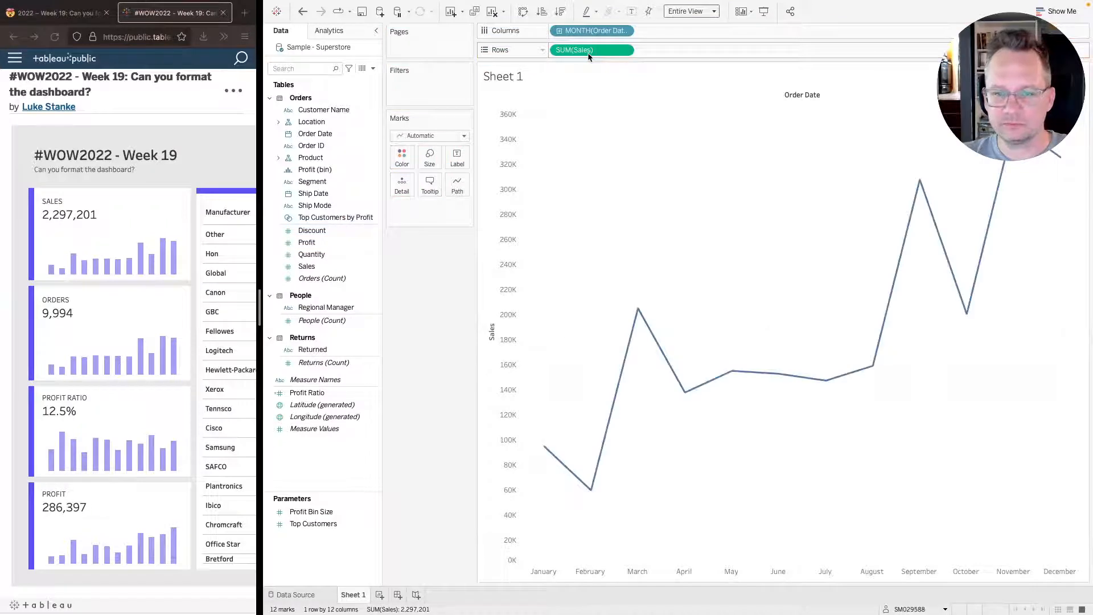
left_click(419, 137)
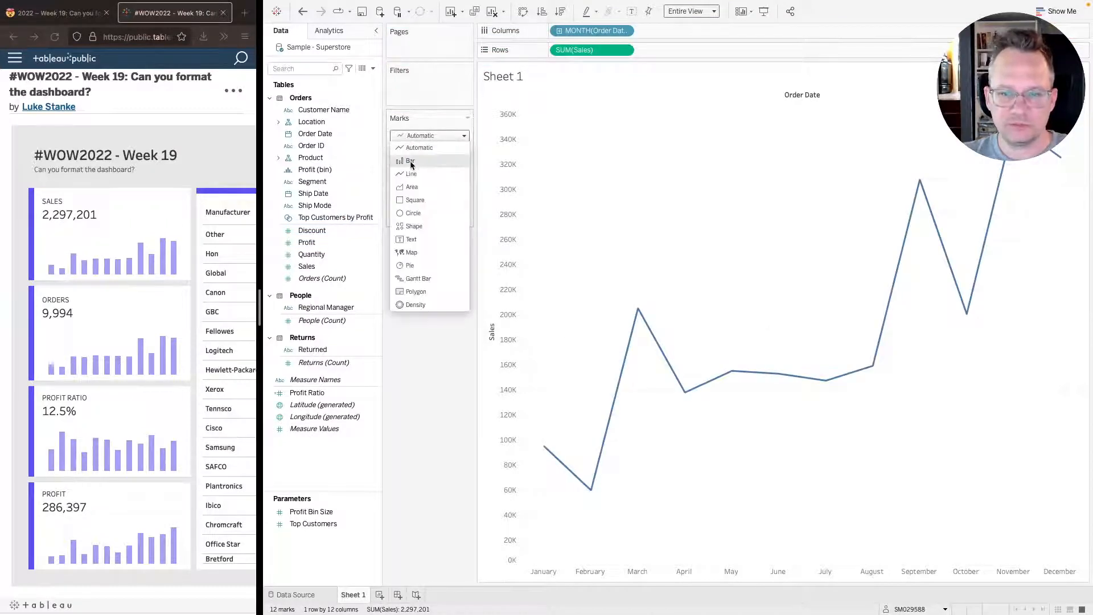
left_click(410, 161)
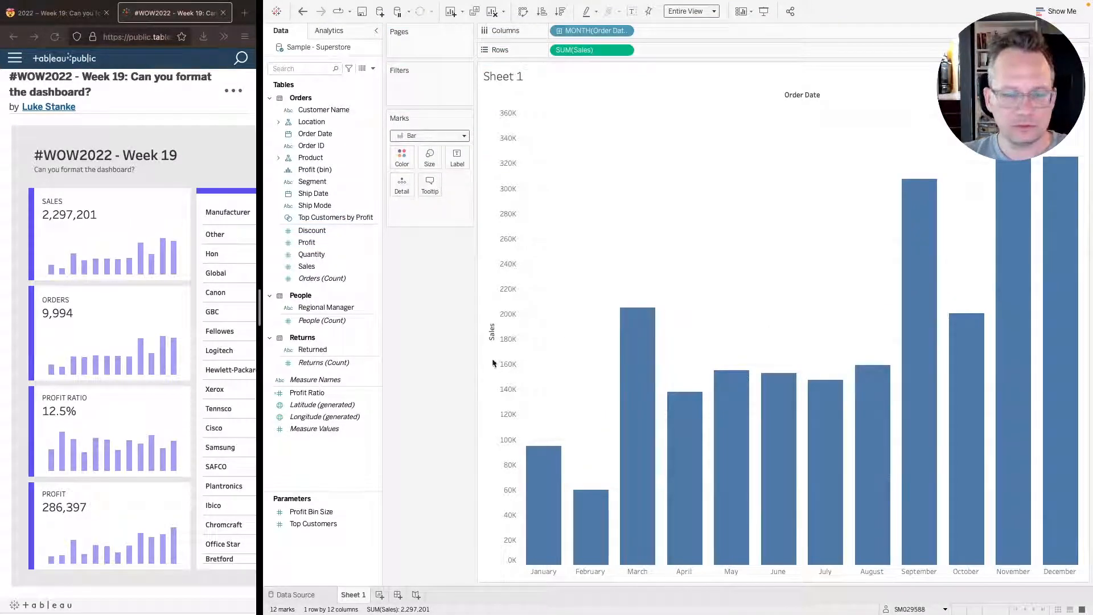
- Copy hex colour 675CF3 from the challenge requirements and save it as a custom swatch in the mark colour picker
left_click(73, 18)
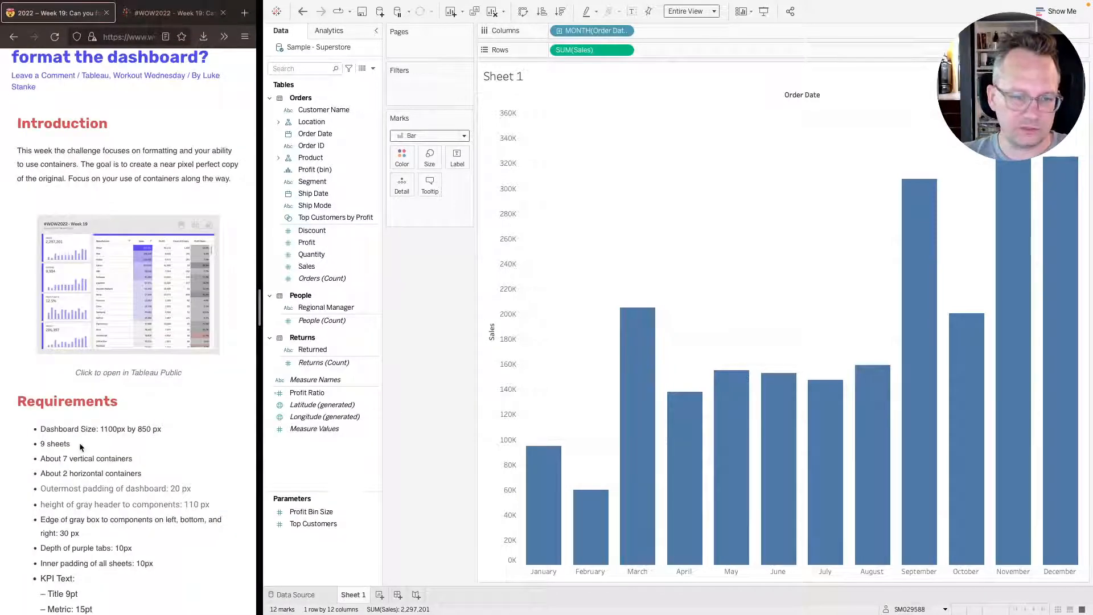
scroll(135, 473, "down", 3)
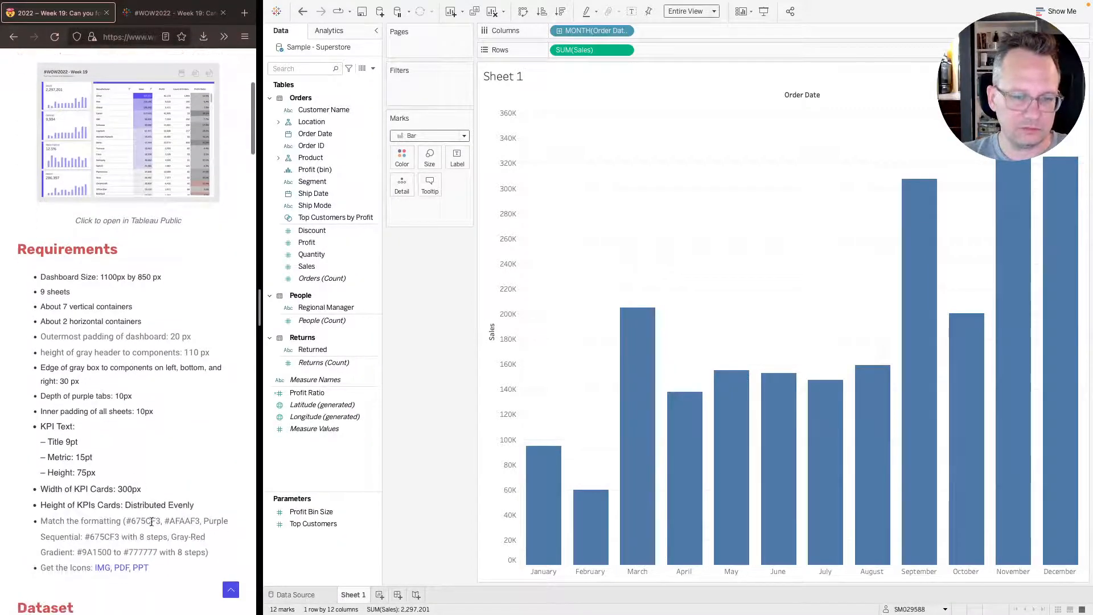
left_click_drag(160, 521, 132, 522)
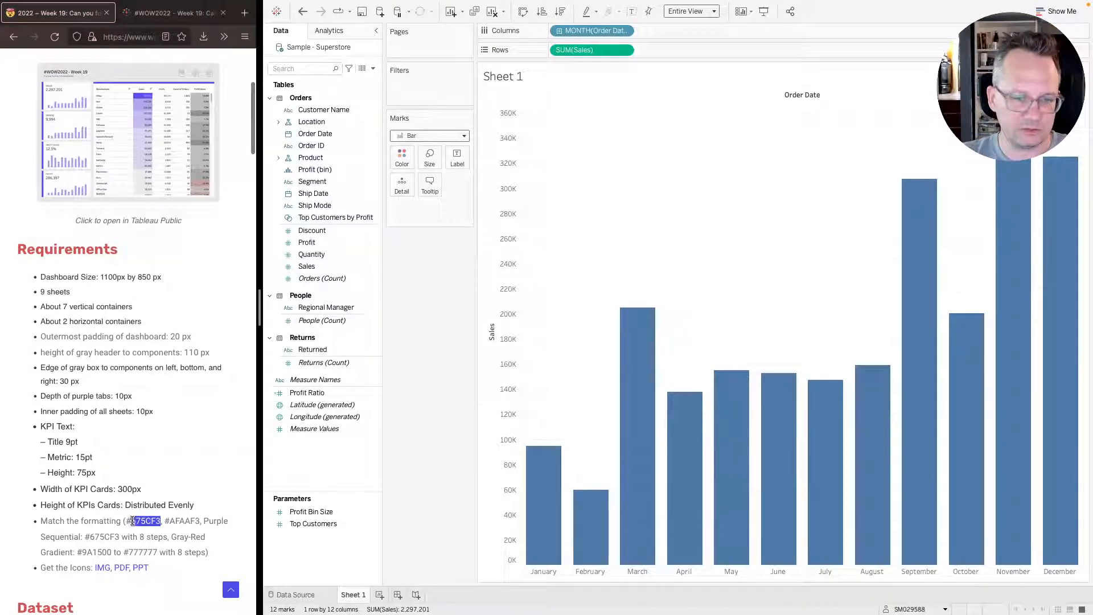
left_click(402, 157)
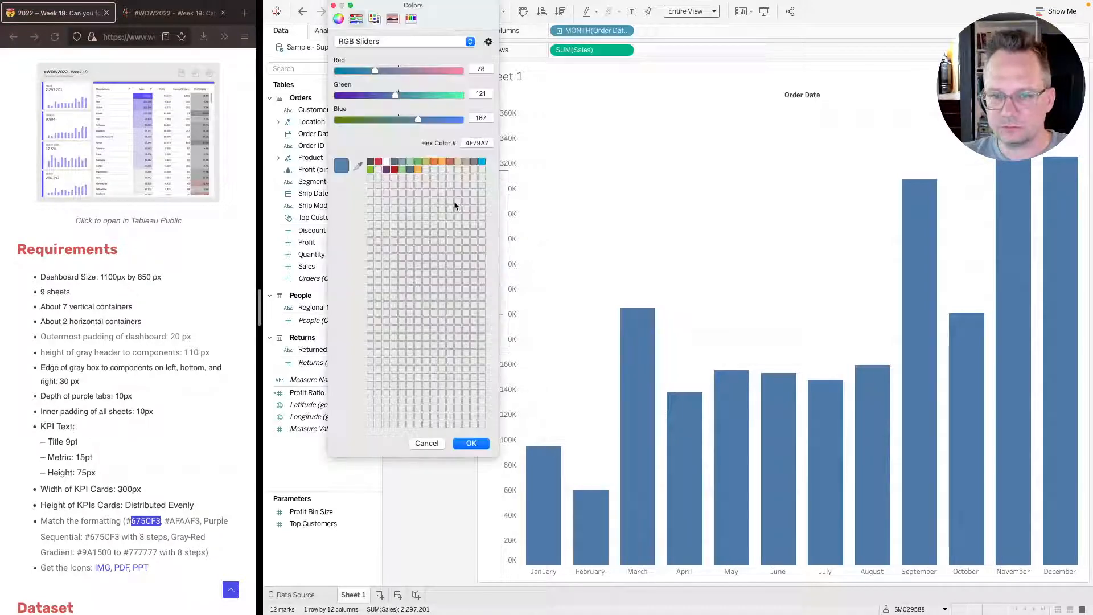
double_click(477, 143)
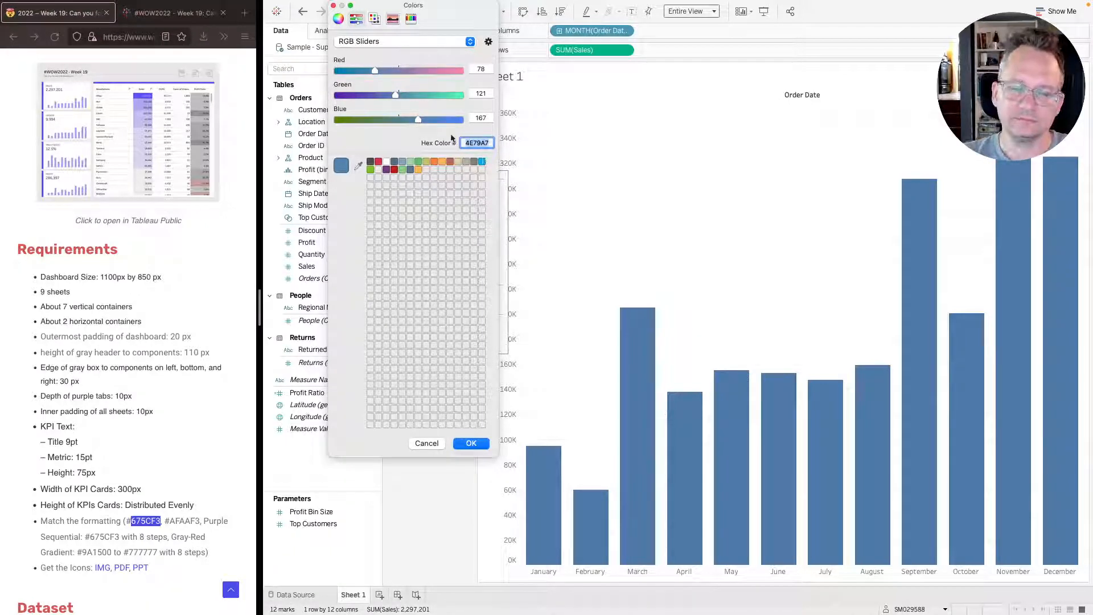
right_click(484, 142)
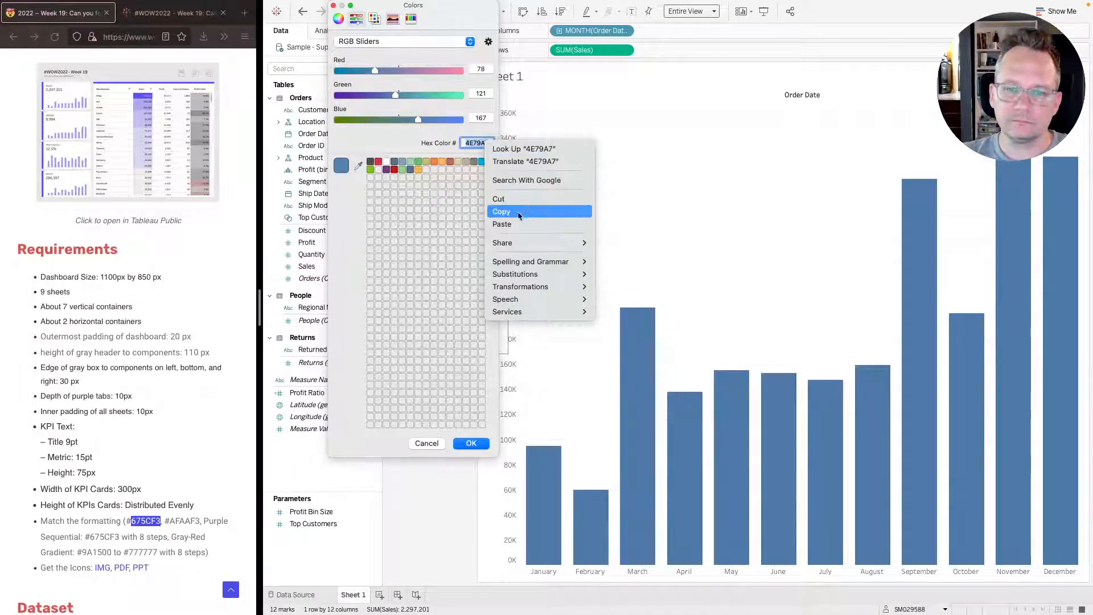
left_click(501, 224)
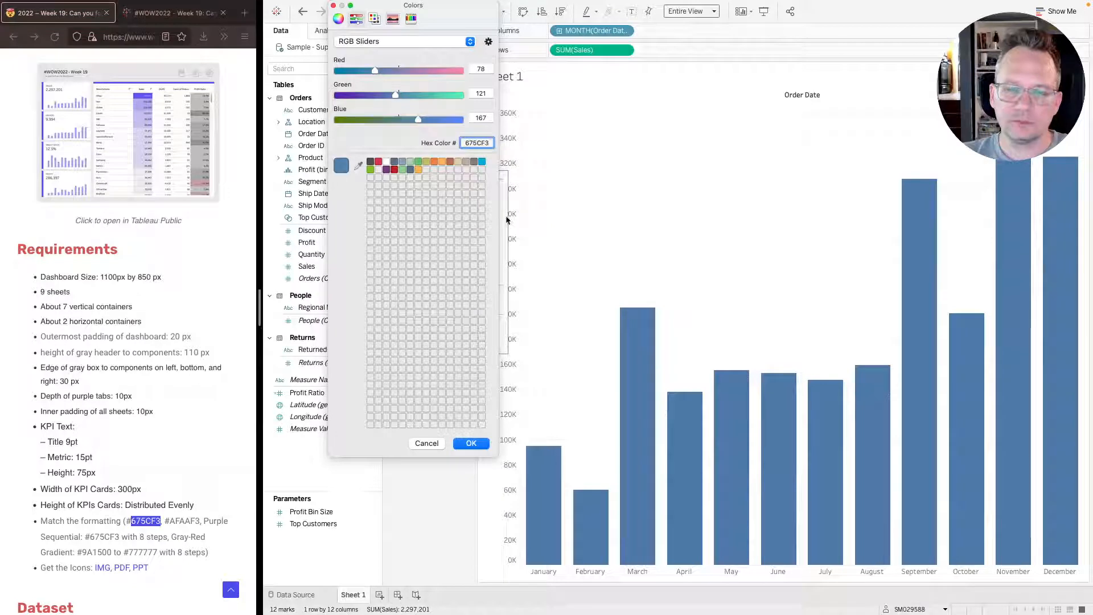
key("Return")
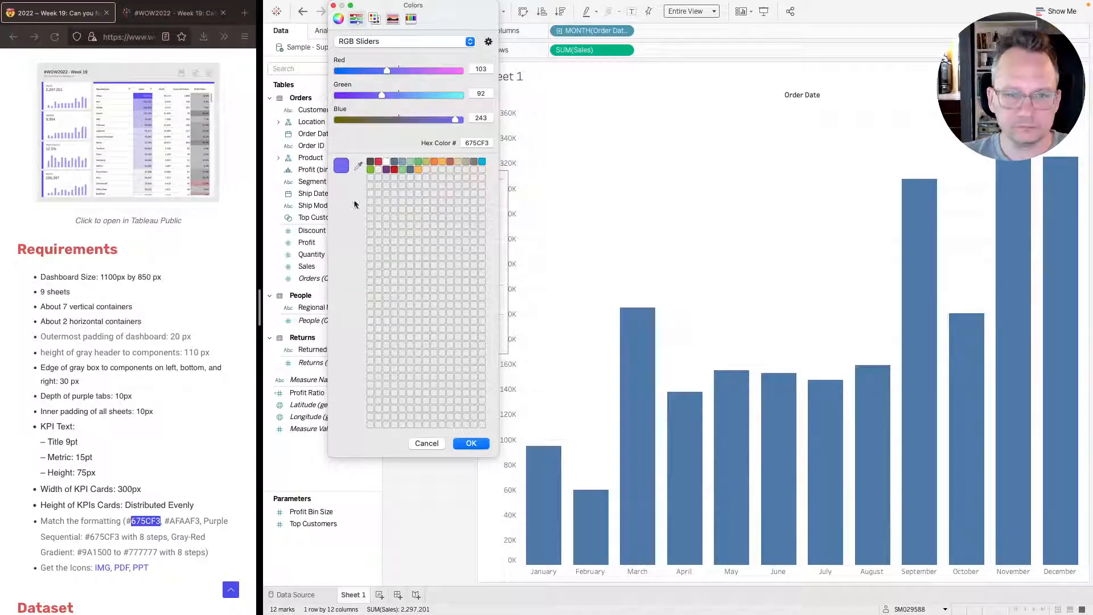
left_click_drag(345, 169, 426, 169)
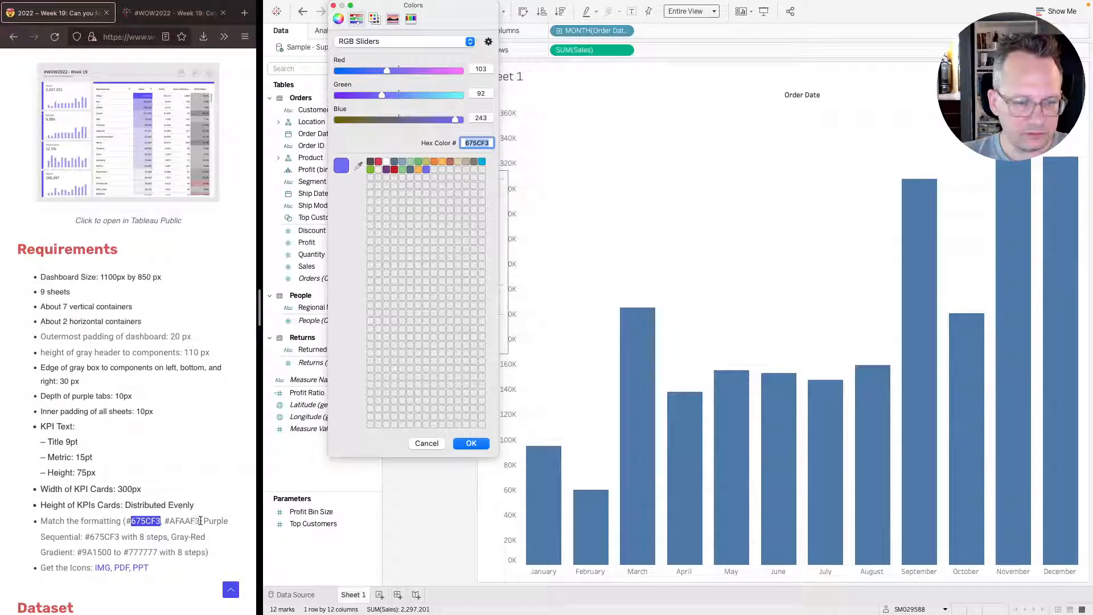
- Copy hex colour AFAAF3 from the requirements, save it as a custom swatch and apply it to the bars
left_click_drag(200, 522, 170, 518)
key("super+c")
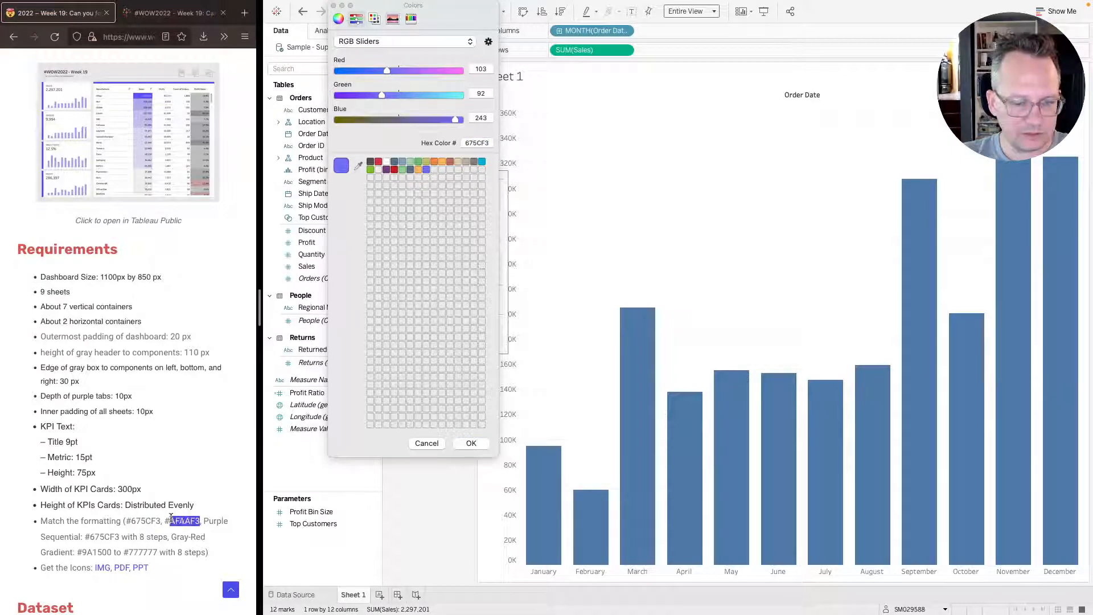
left_click(485, 144)
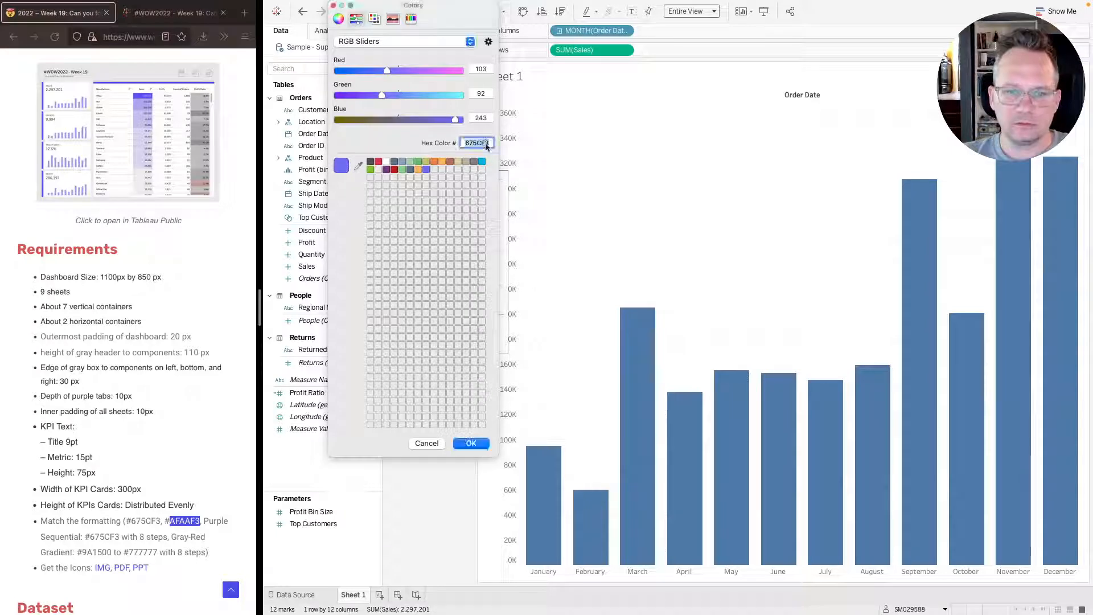
right_click(486, 144)
left_click(514, 226)
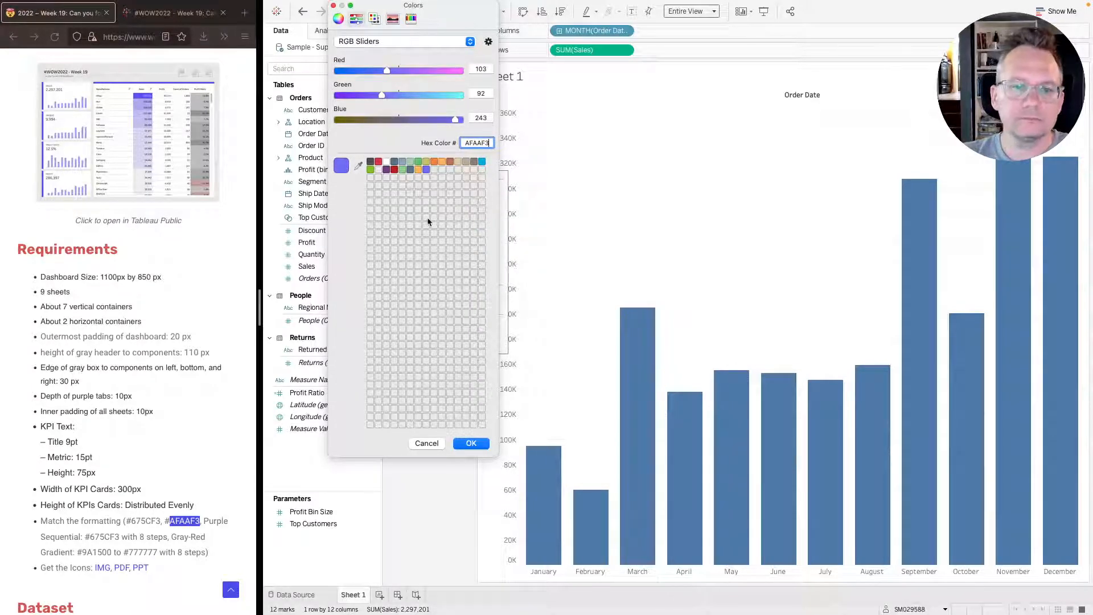
key("Return")
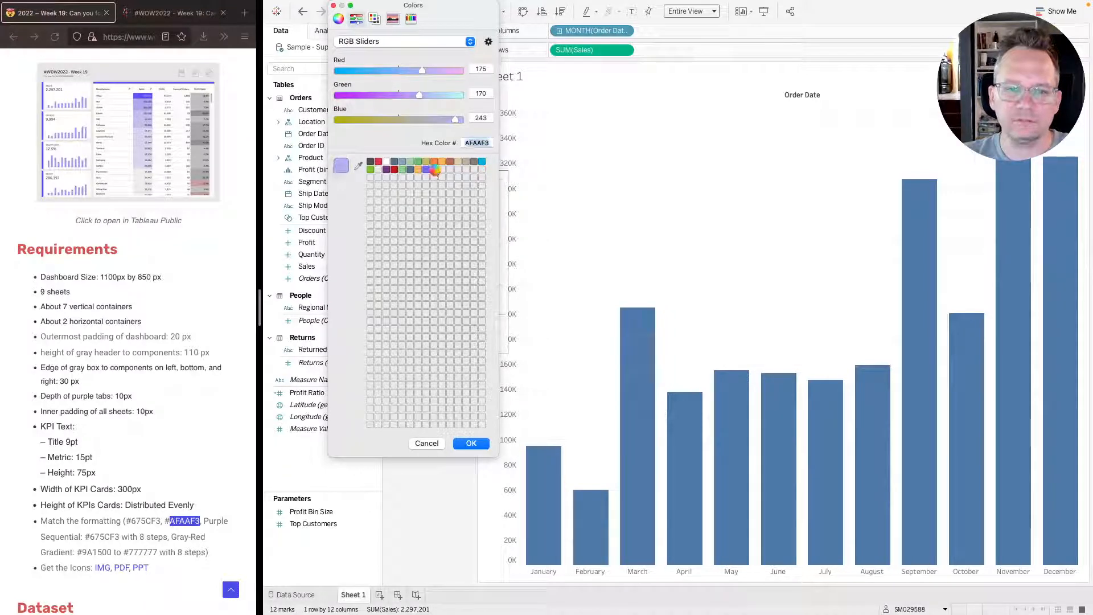
left_click_drag(434, 170, 434, 170)
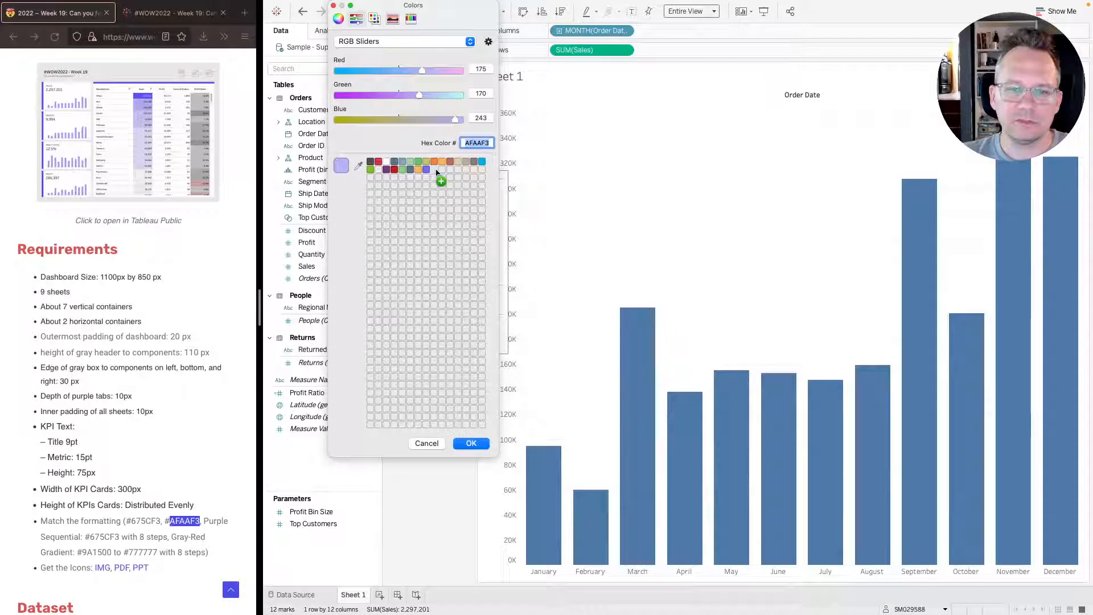
left_click_drag(439, 265, 438, 261)
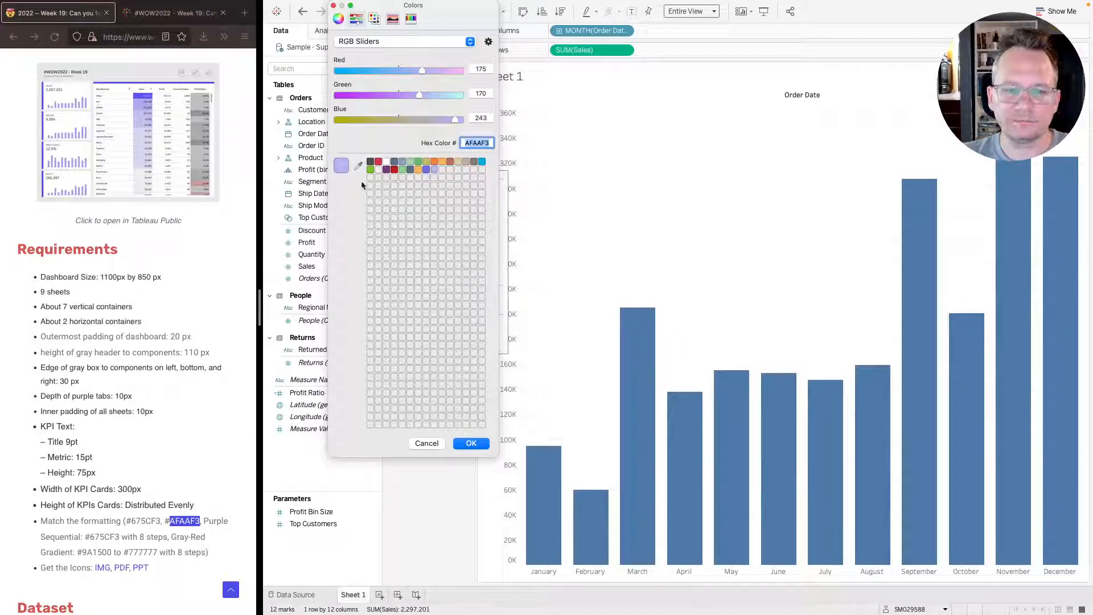
left_click(464, 445)
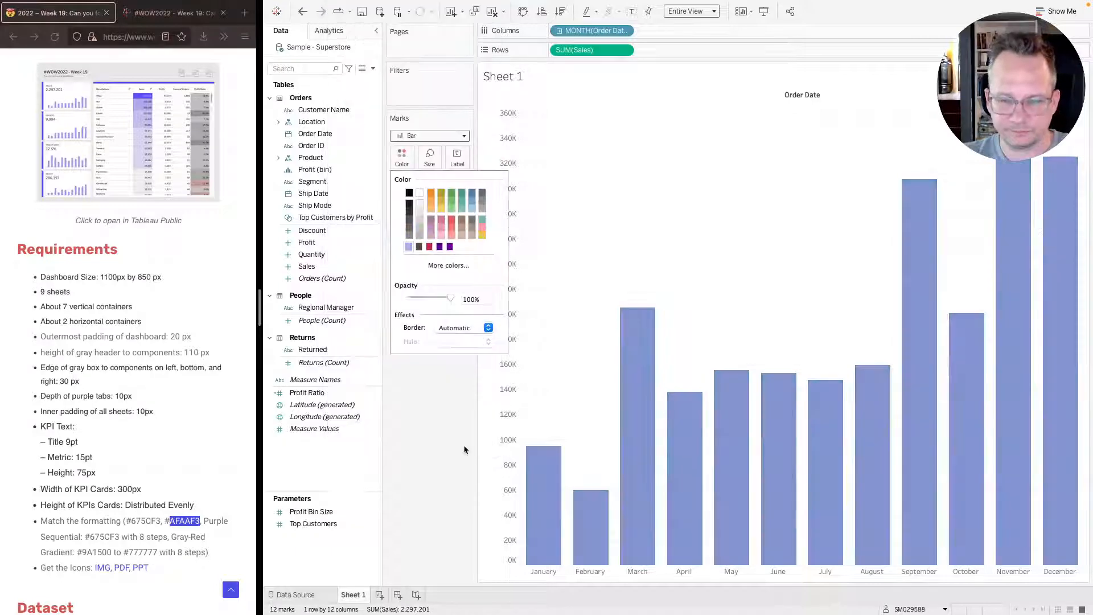
left_click(432, 447)
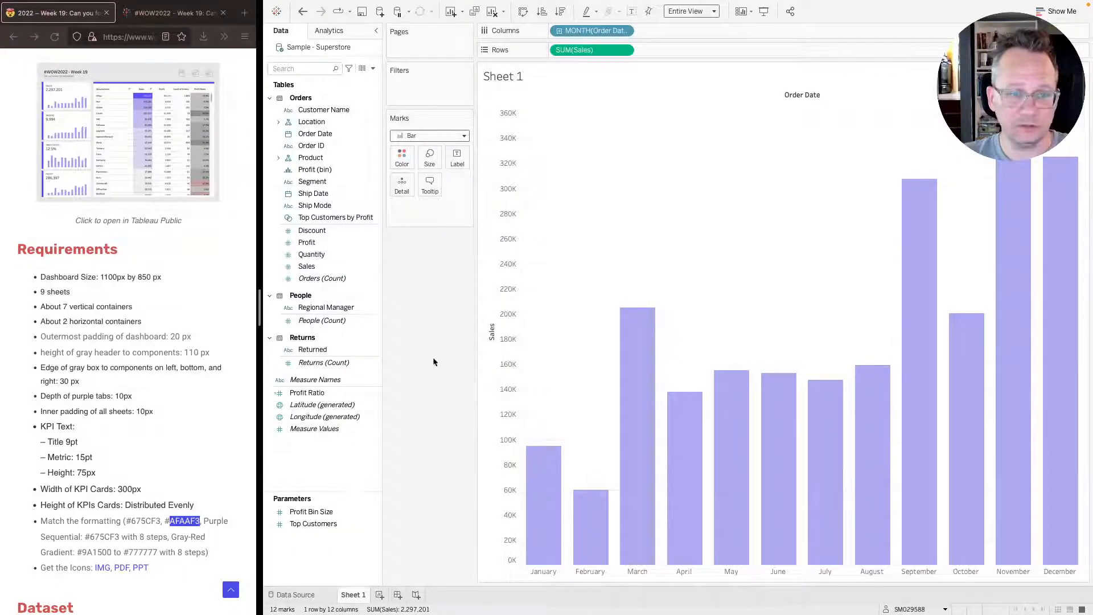
- Bring up the published reference dashboard beside the worksheet and set the sheet's grid lines to None
left_click(177, 15)
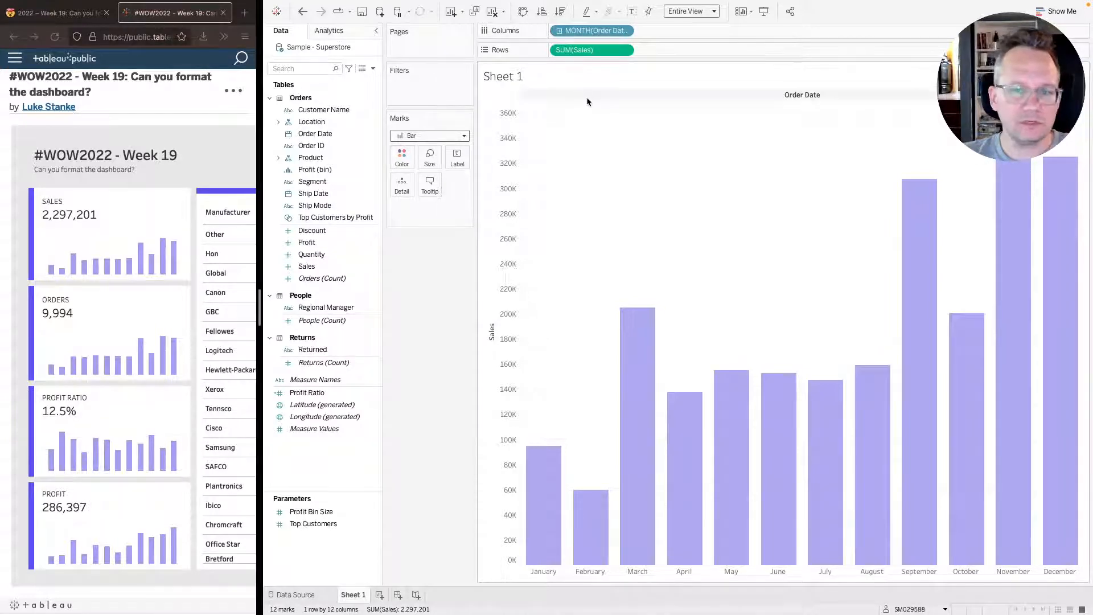
right_click(579, 176)
left_click(603, 231)
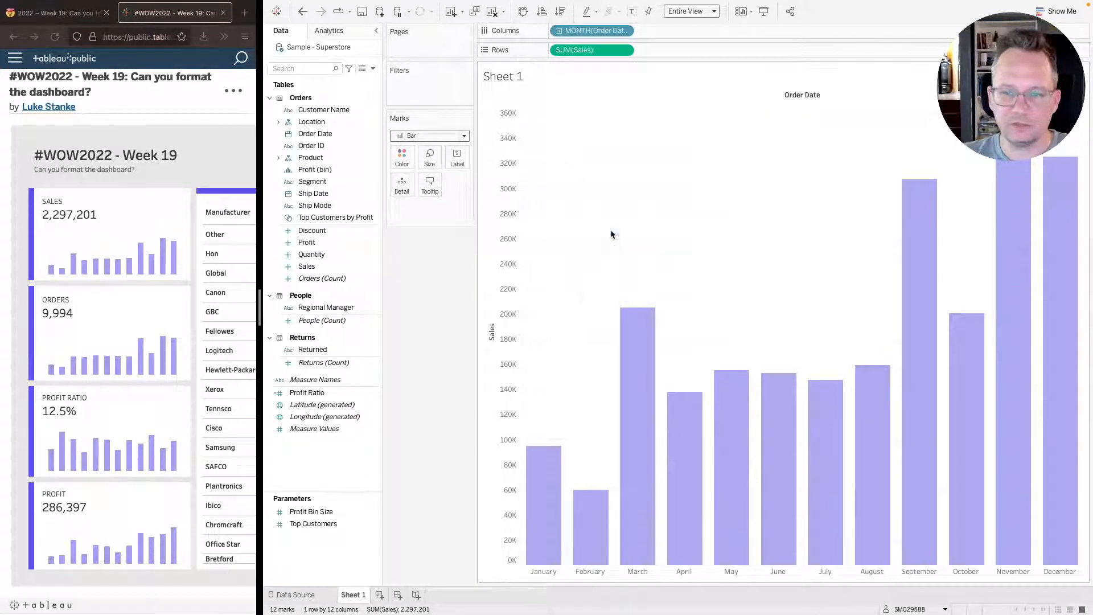
left_click(320, 51)
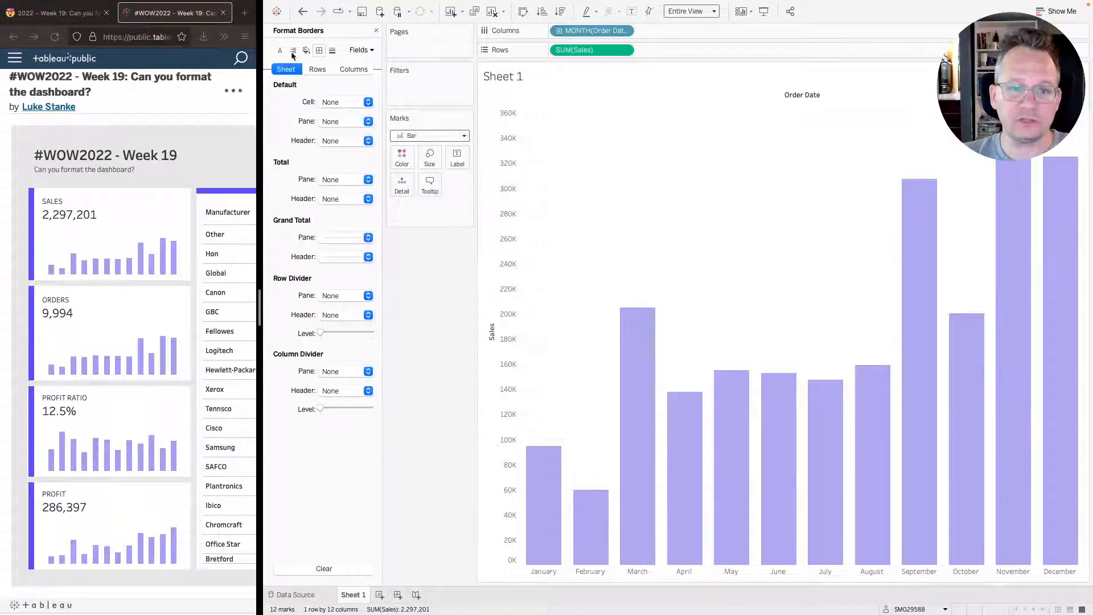
left_click(332, 50)
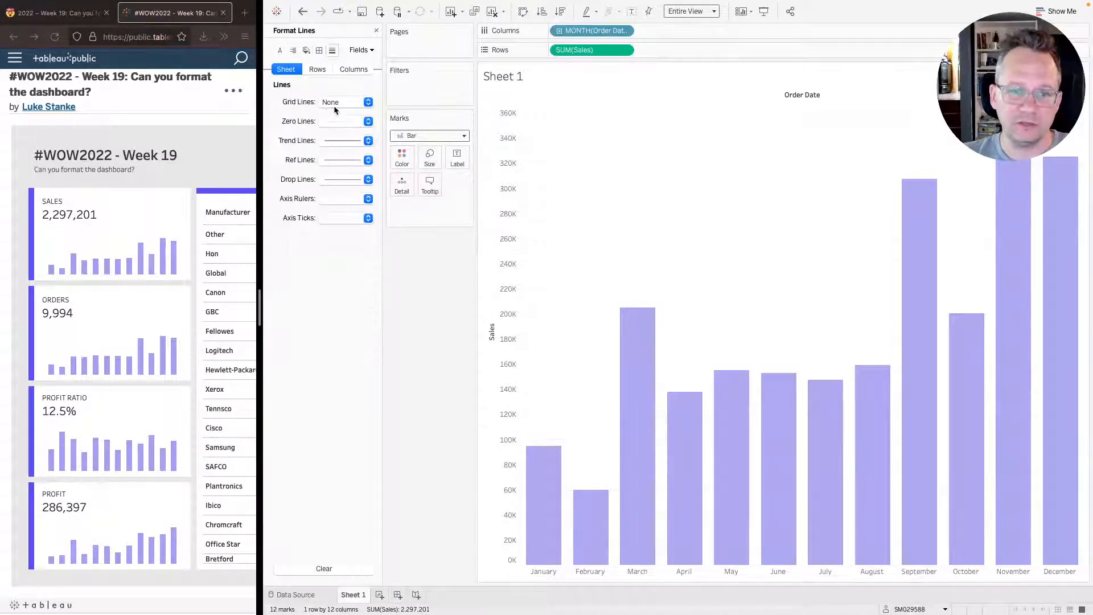
left_click(336, 103)
left_click(296, 116)
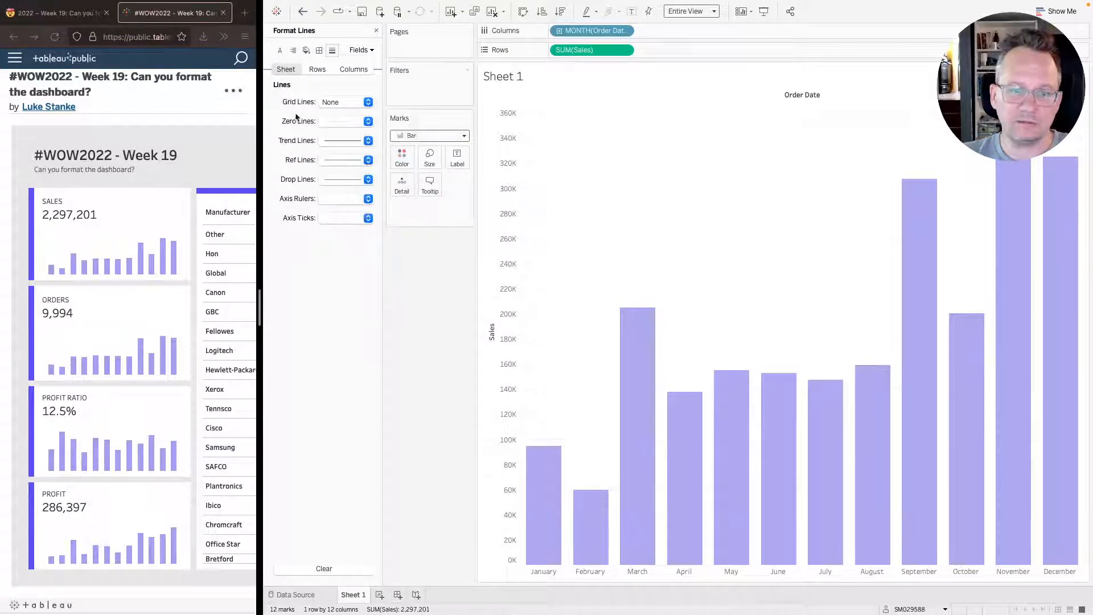
left_click(348, 103)
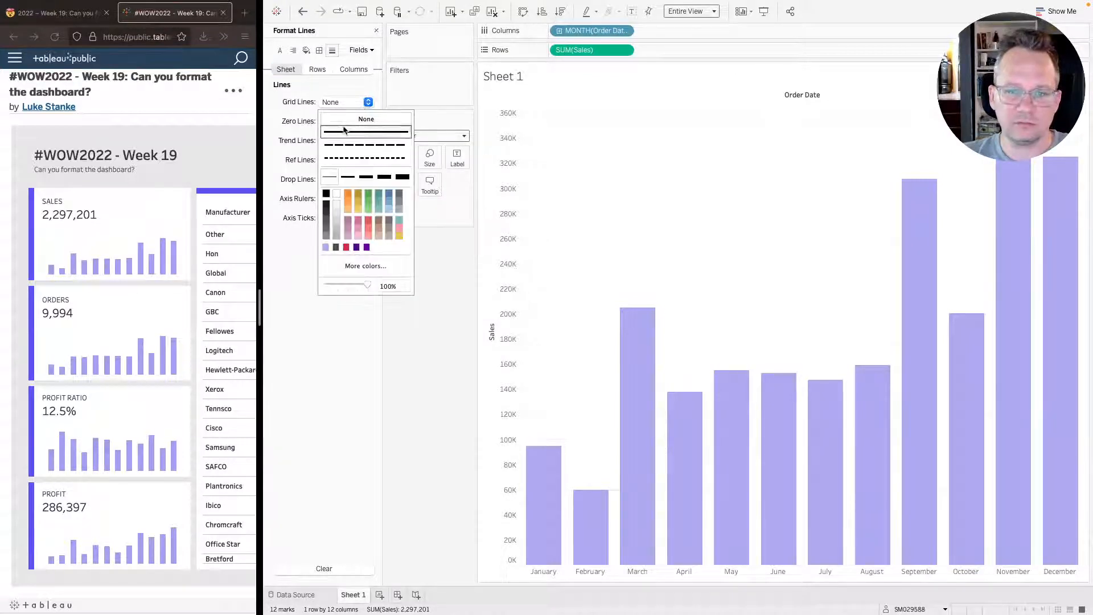
left_click(344, 131)
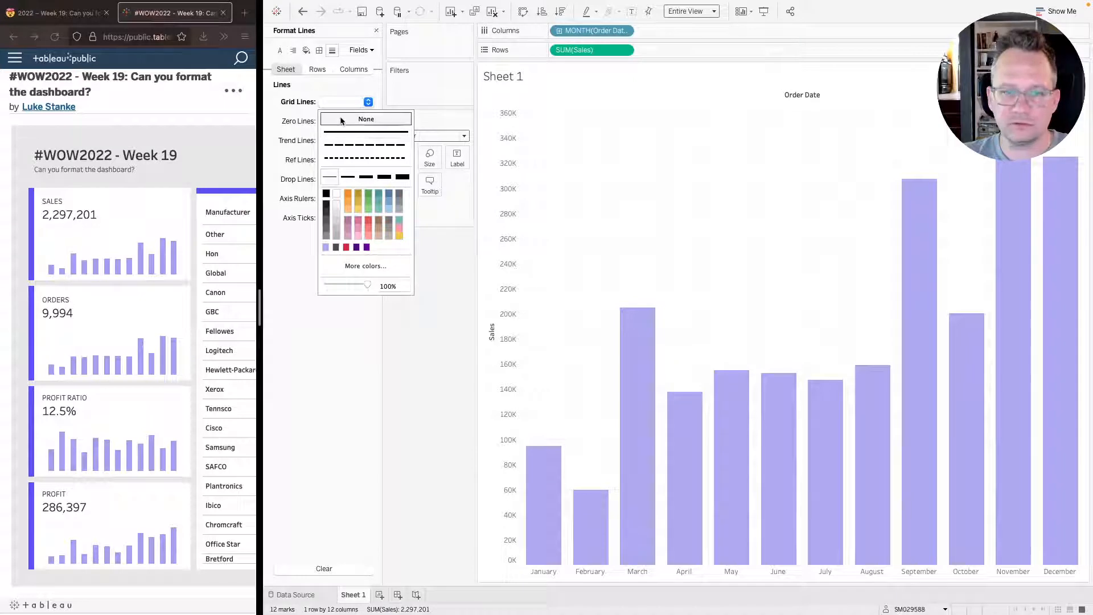
left_click(350, 118)
left_click(291, 106)
- Set the sheet's zero lines and axis rulers to None
left_click(345, 121)
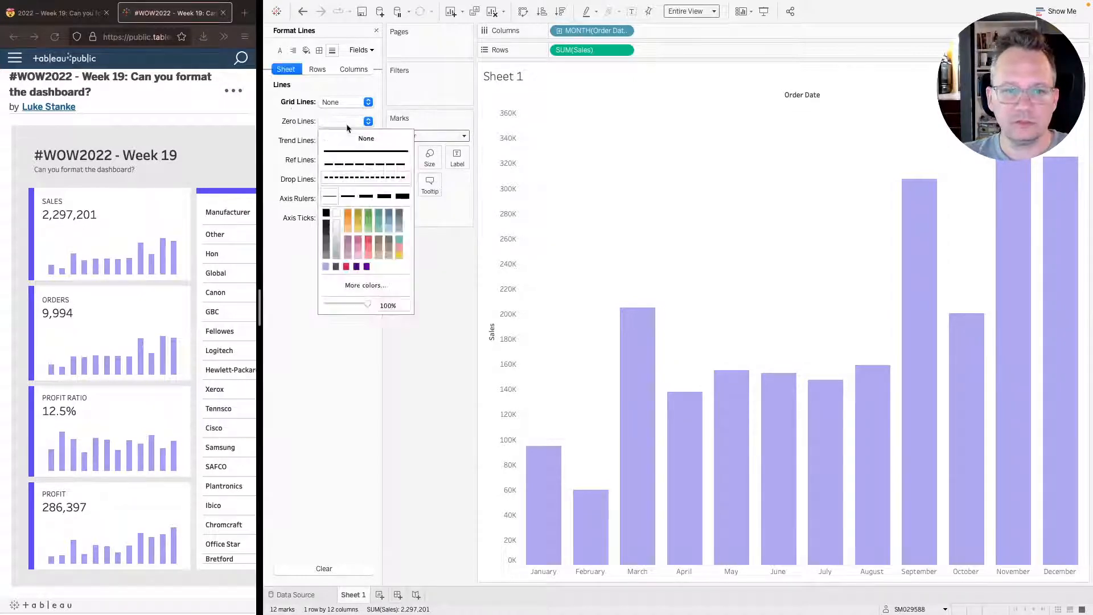
left_click(299, 141)
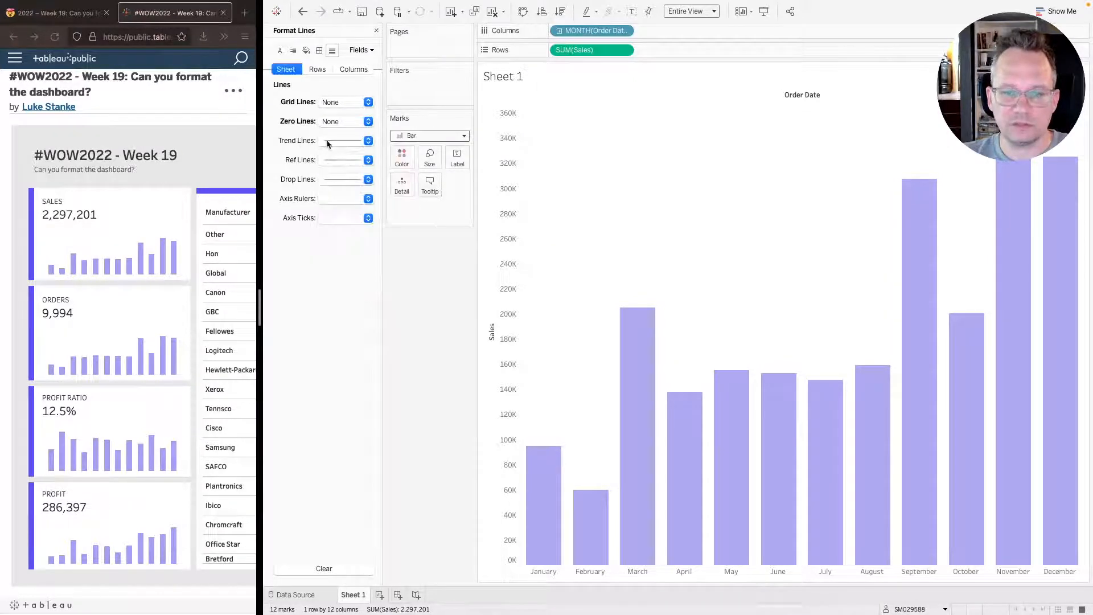
left_click(330, 145)
left_click(305, 148)
left_click(349, 209)
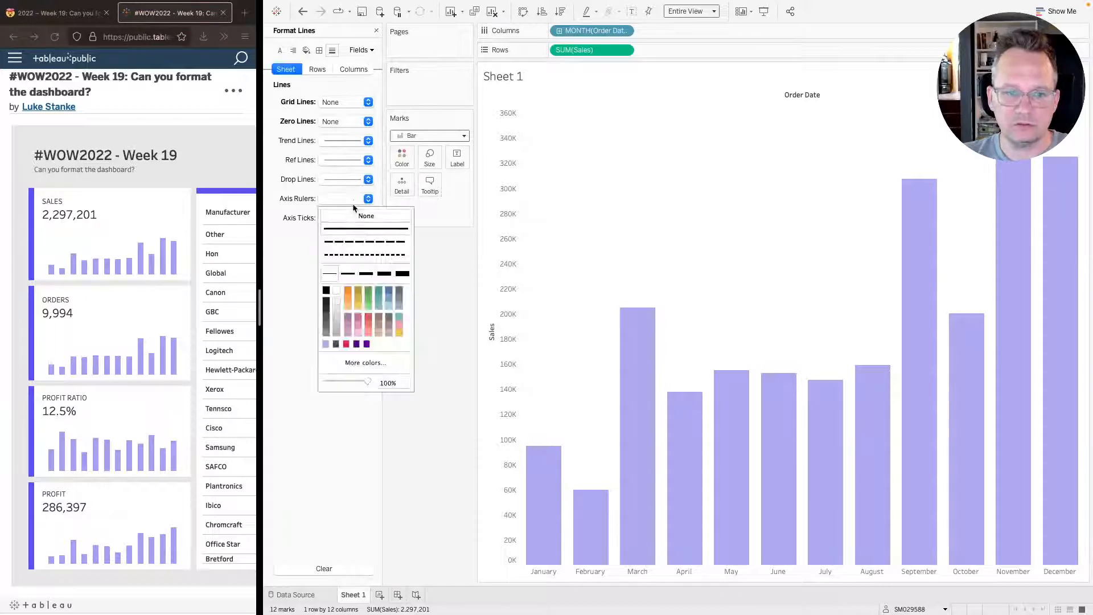
left_click(353, 215)
left_click(294, 206)
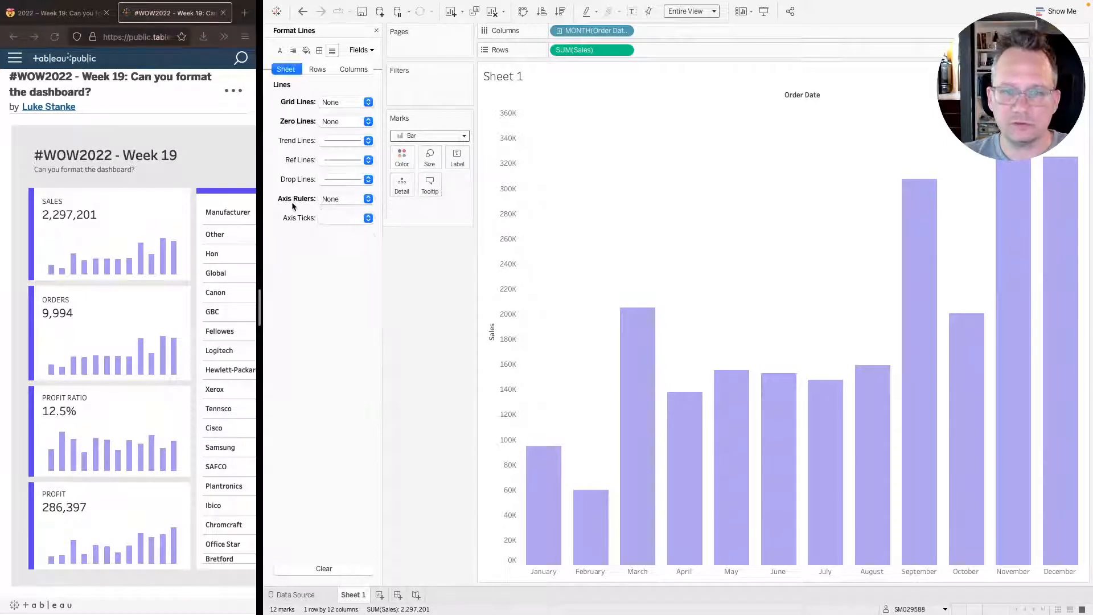
- Hide the Sales axis and the Order Date month headers on the bar chart
right_click(510, 120)
left_click(541, 179)
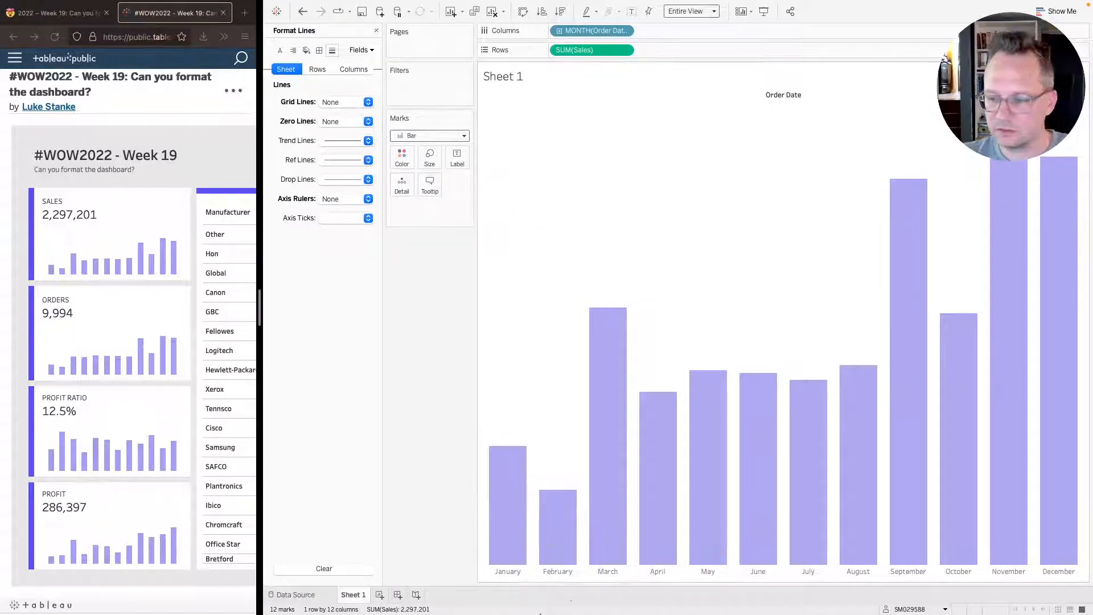
left_click(624, 30)
left_click(624, 109)
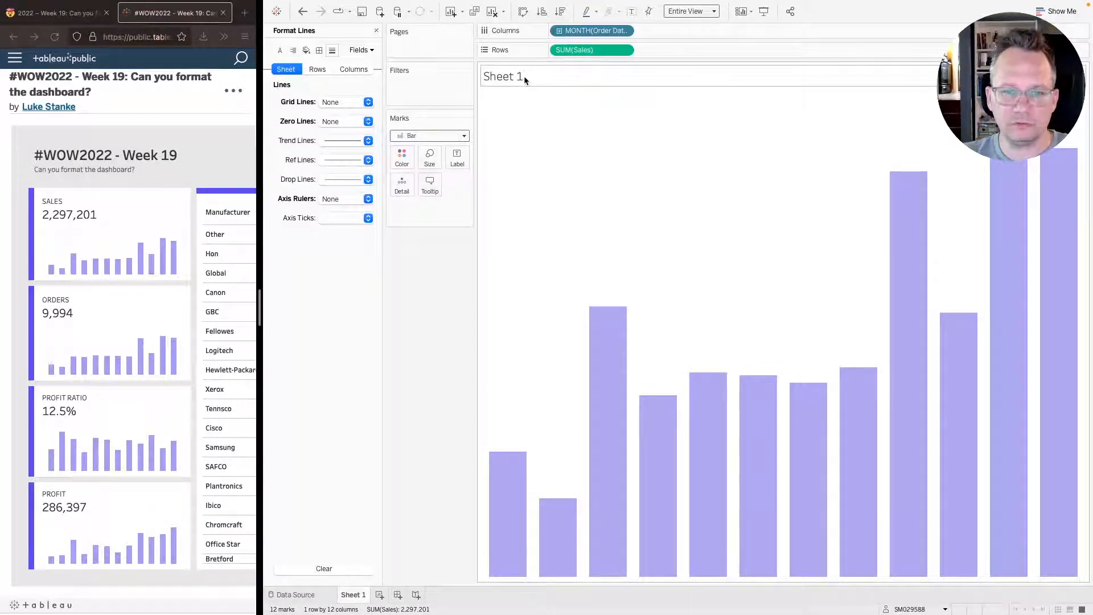
double_click(421, 209)
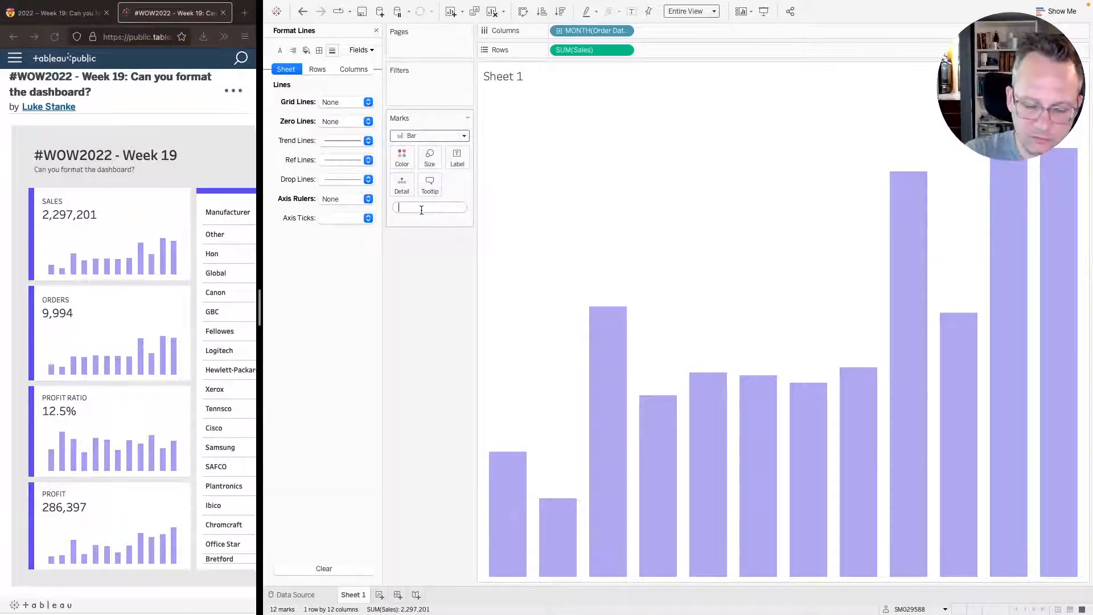
type("tot")
key("BackSpace")
key("BackSpace")
key("BackSpace")
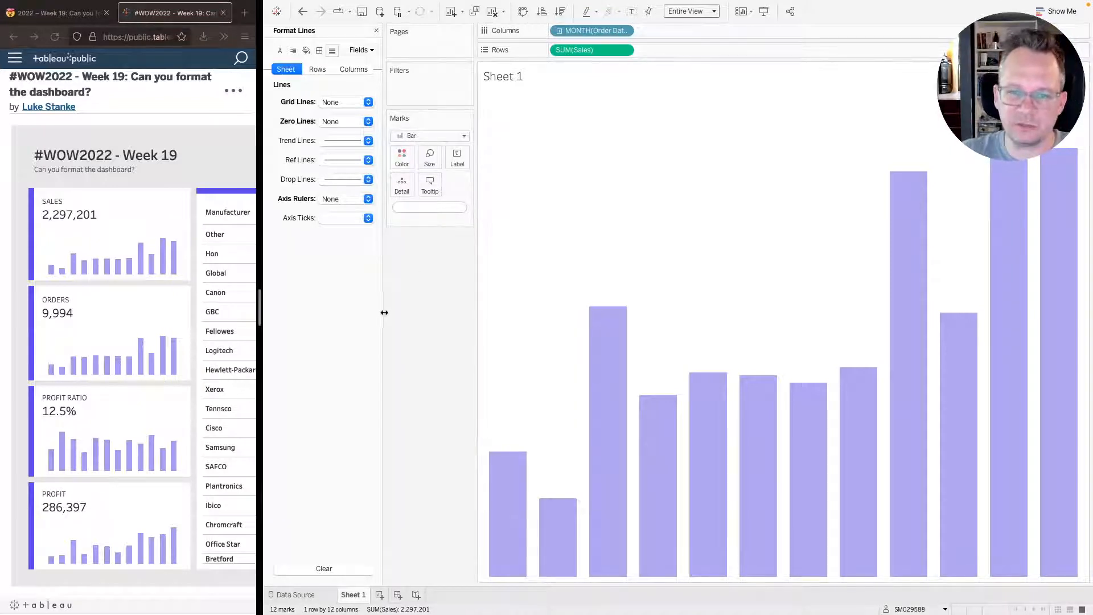
left_click_drag(383, 313, 385, 313)
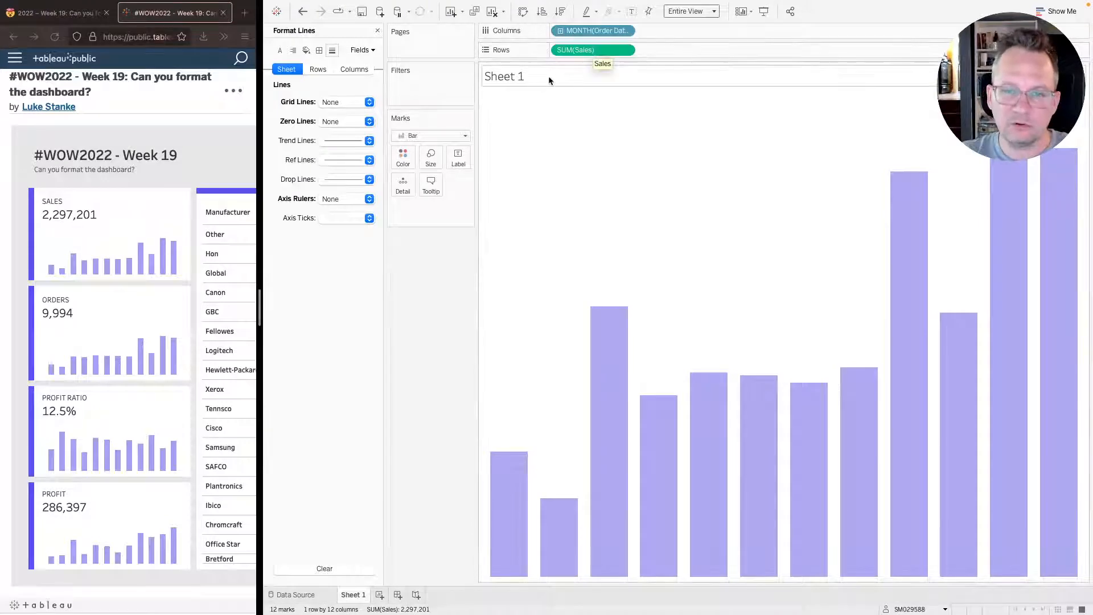
- Replace the sheet name in the worksheet title with the SUM(Sales) field
double_click(524, 84)
triple_click(336, 192)
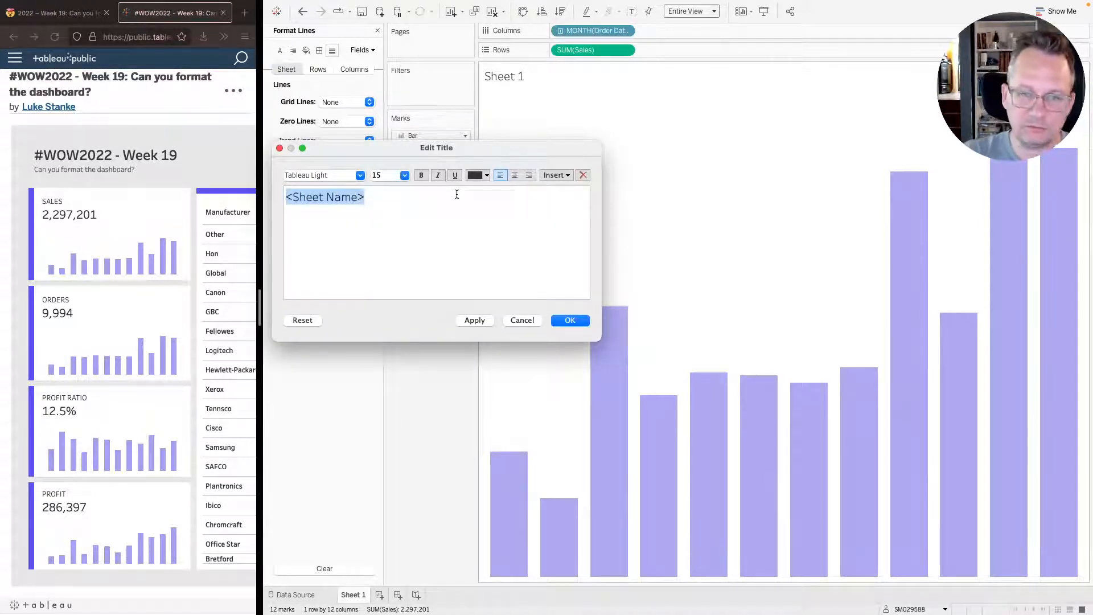
left_click(555, 175)
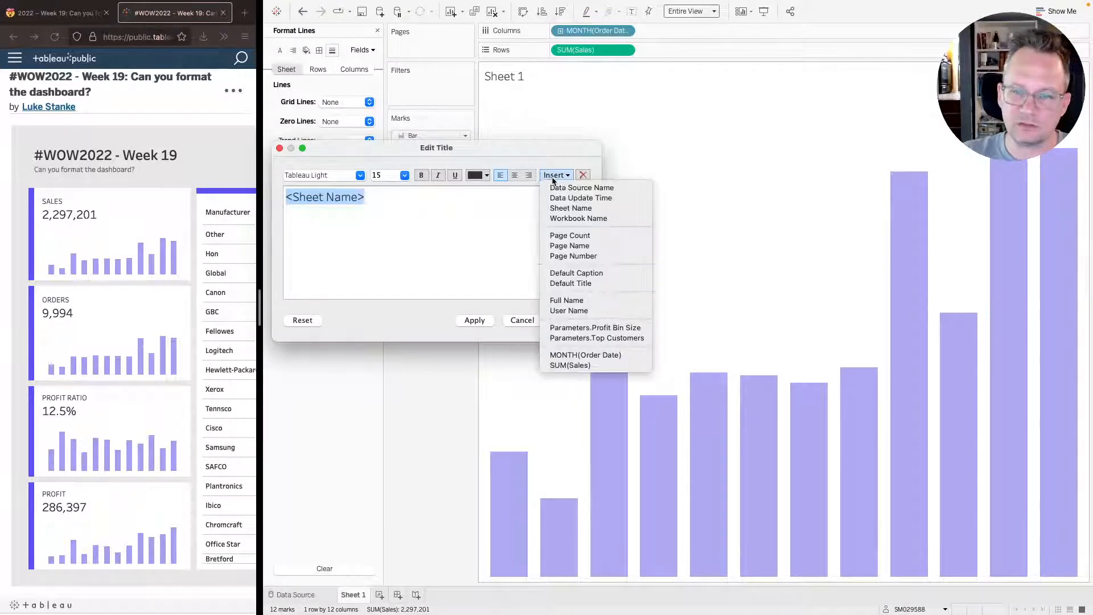
left_click(571, 364)
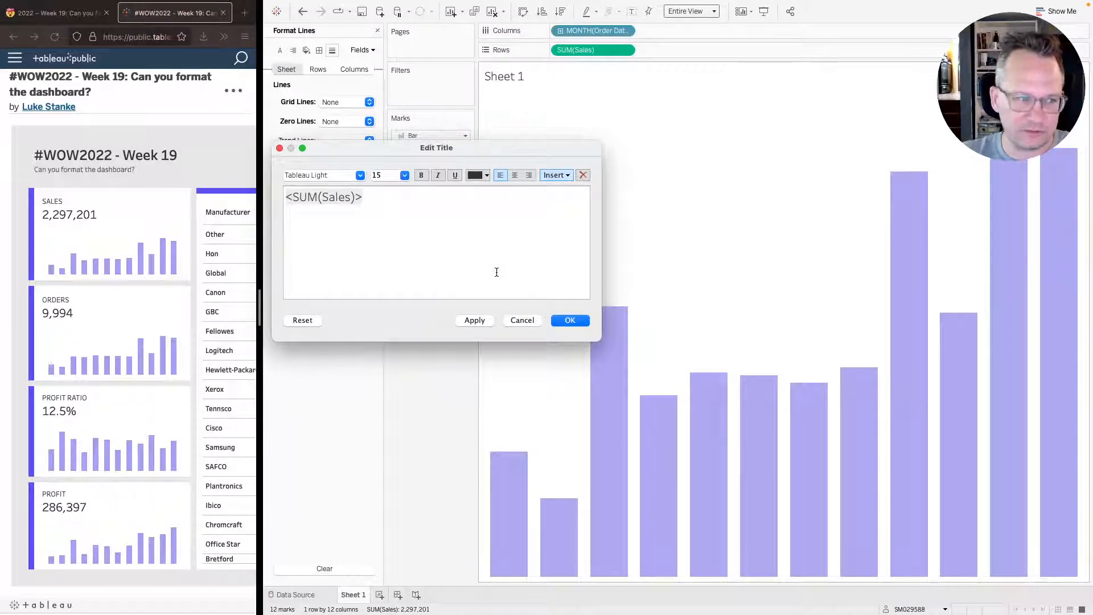
left_click(470, 321)
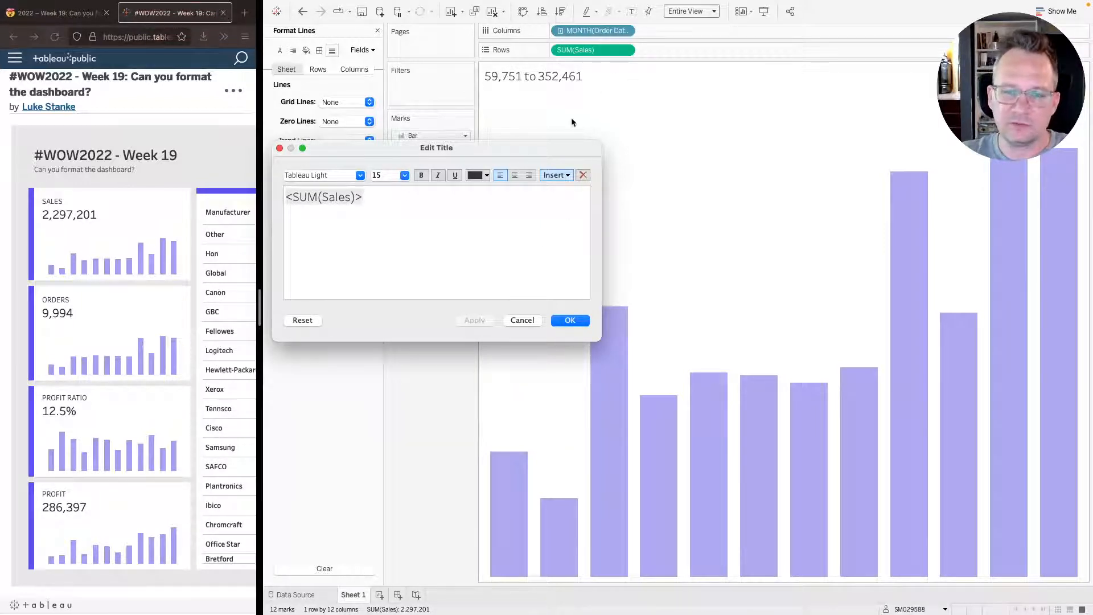
left_click(561, 324)
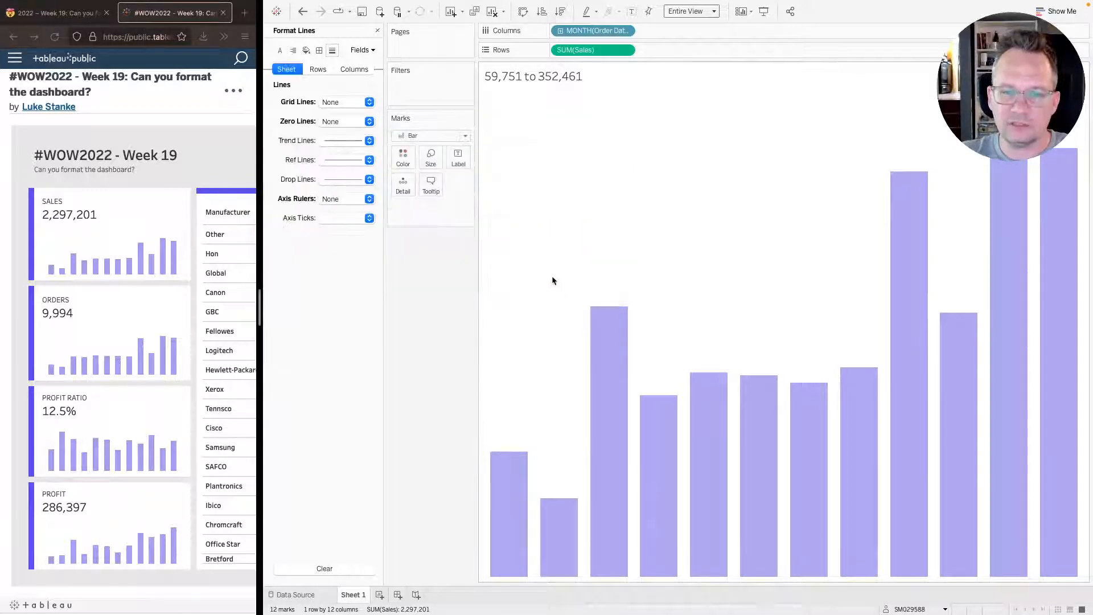
- Add an ad hoc calculation TOTAL(SUM([Sales])) to the marks as Detail
double_click(420, 212)
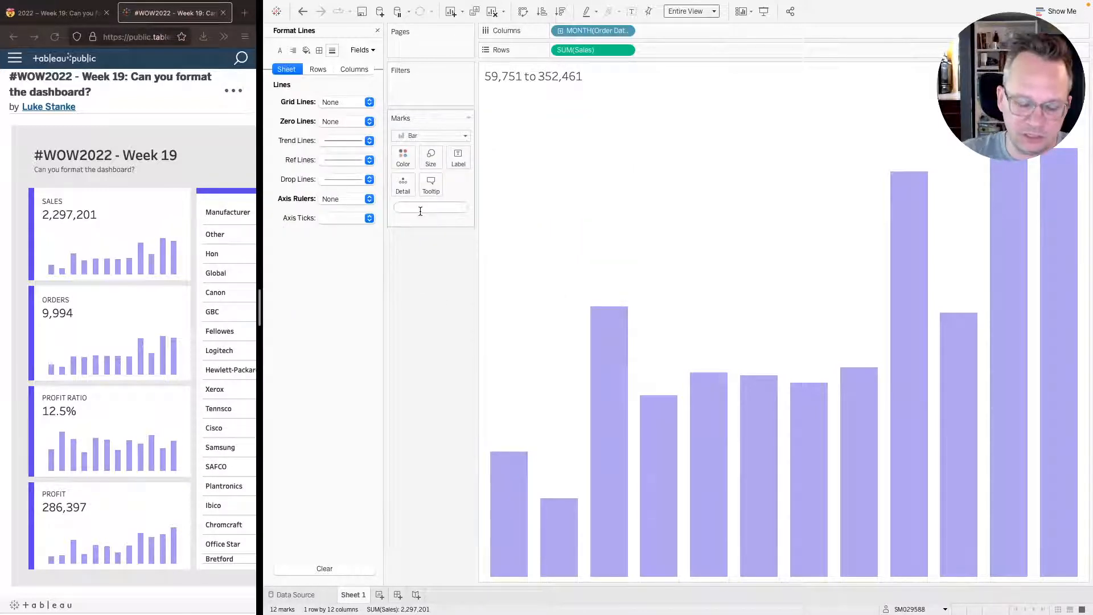
type("total")
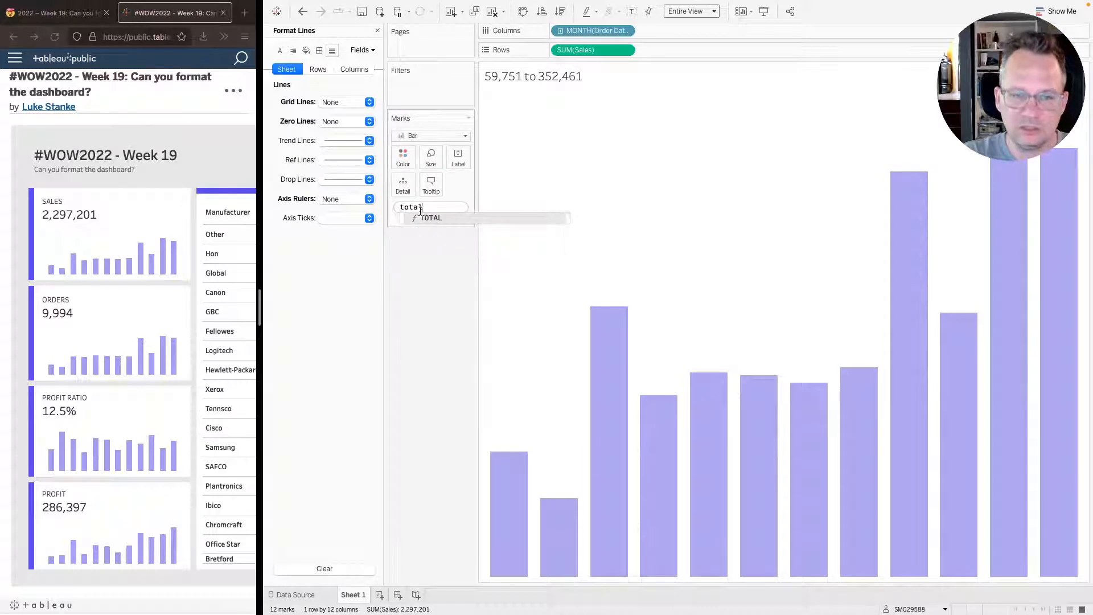
key("Return")
type("sum")
key("Return")
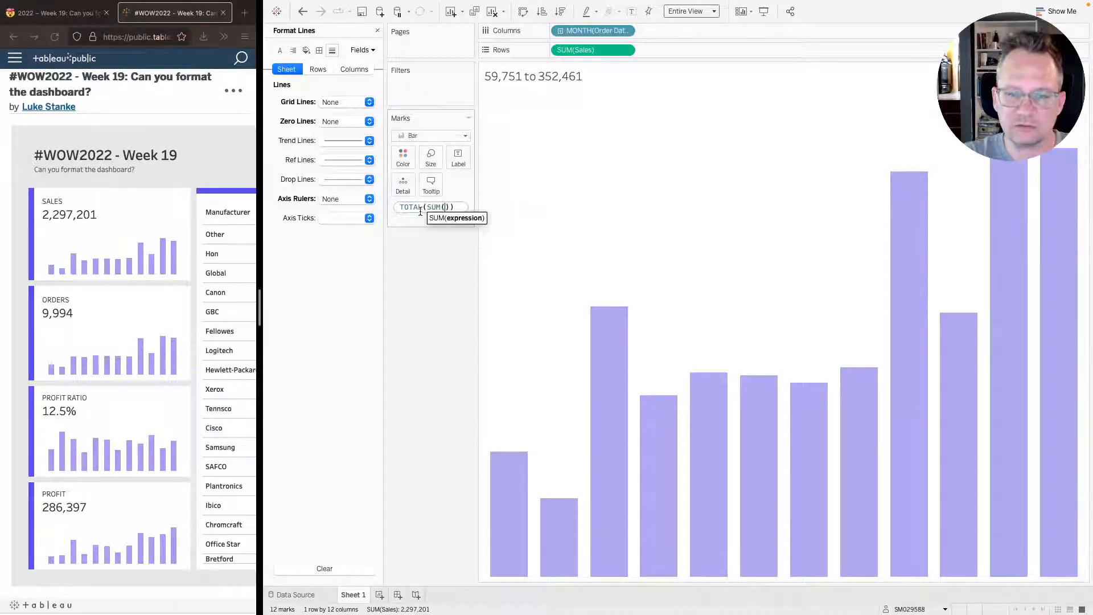
type("sal")
key("Return")
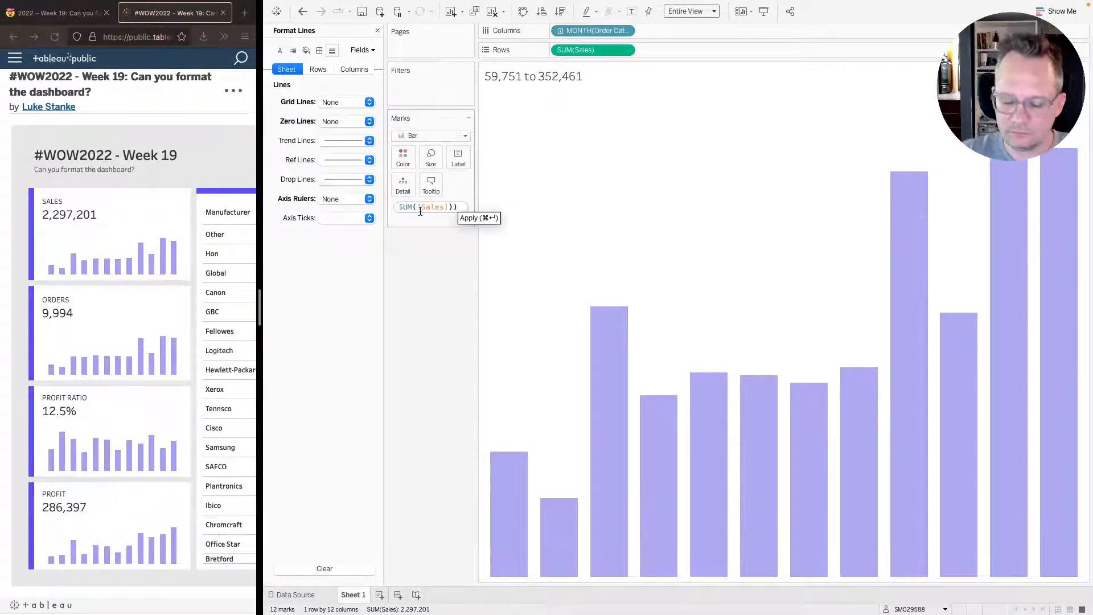
key("Return")
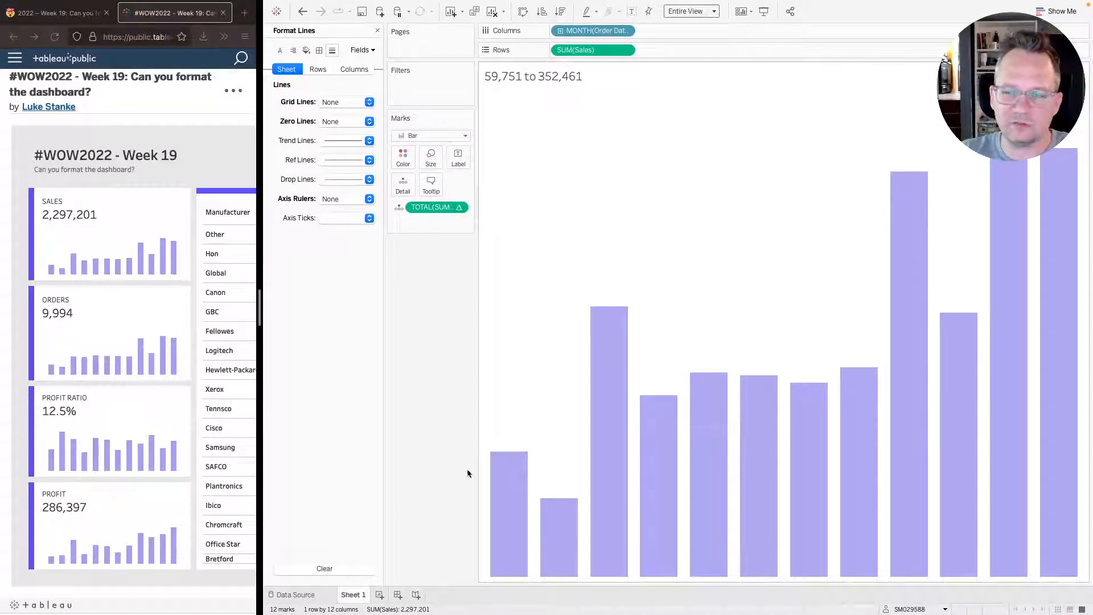
- Replace the worksheet title's content with the AGG(TOTAL(SUM([Sales]))) field
double_click(545, 66)
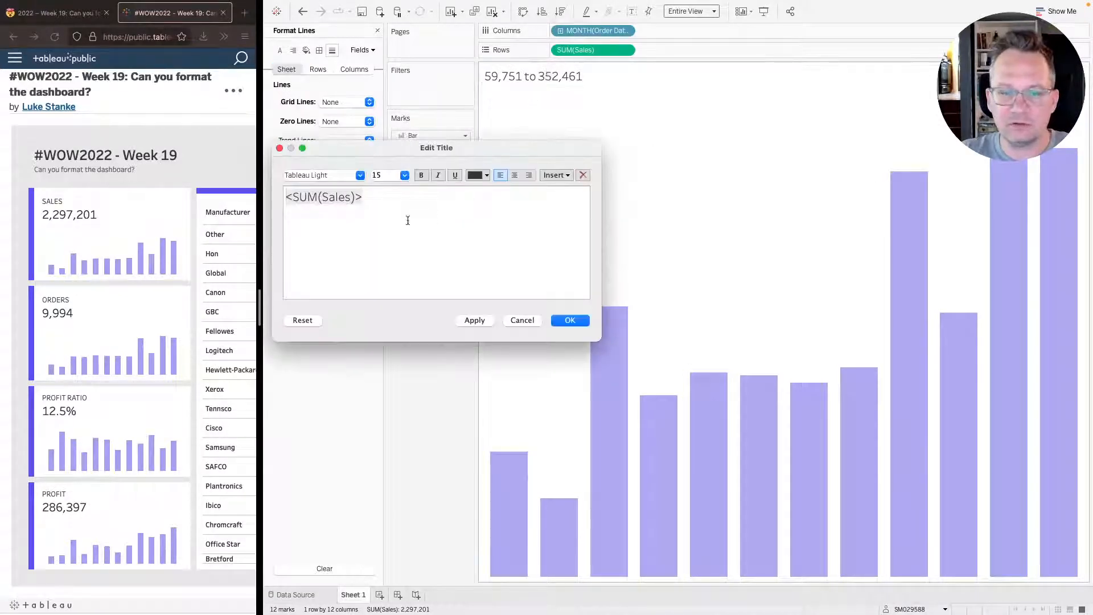
left_click_drag(362, 192, 279, 192)
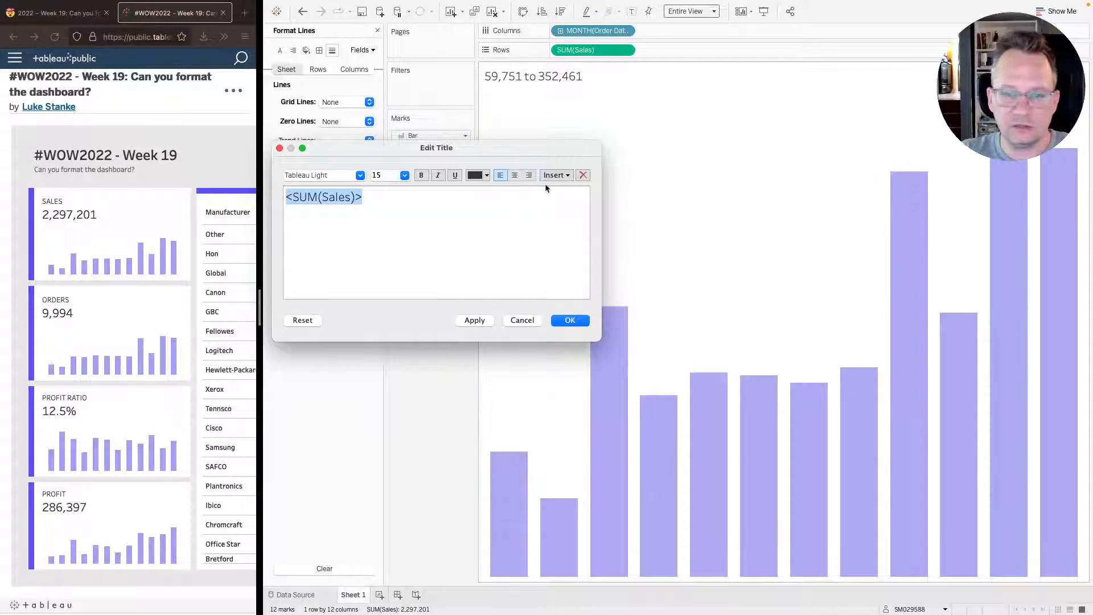
left_click(556, 174)
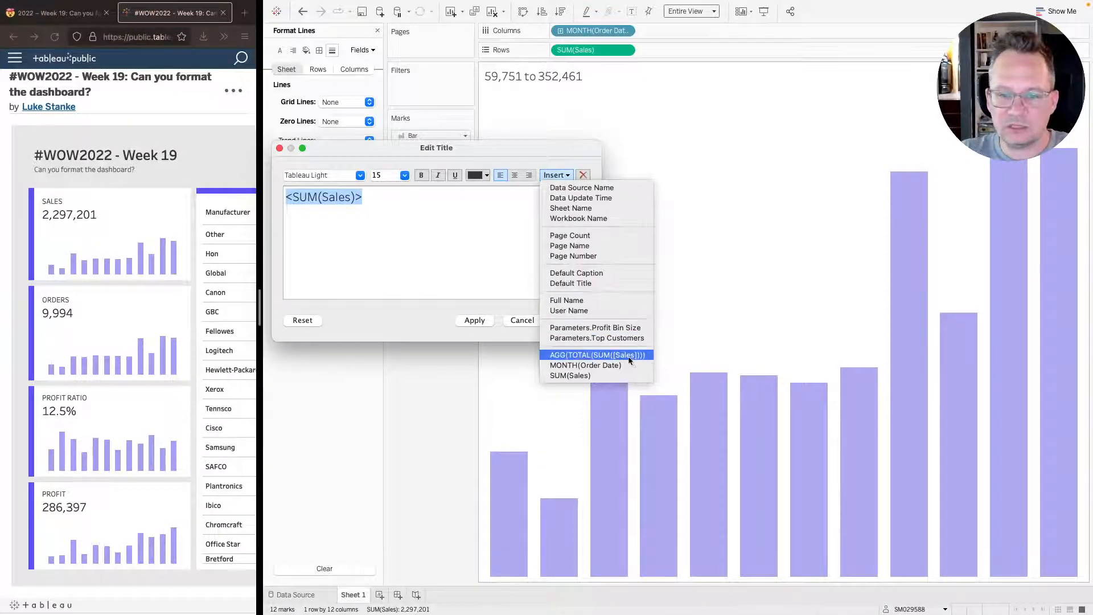
left_click(585, 354)
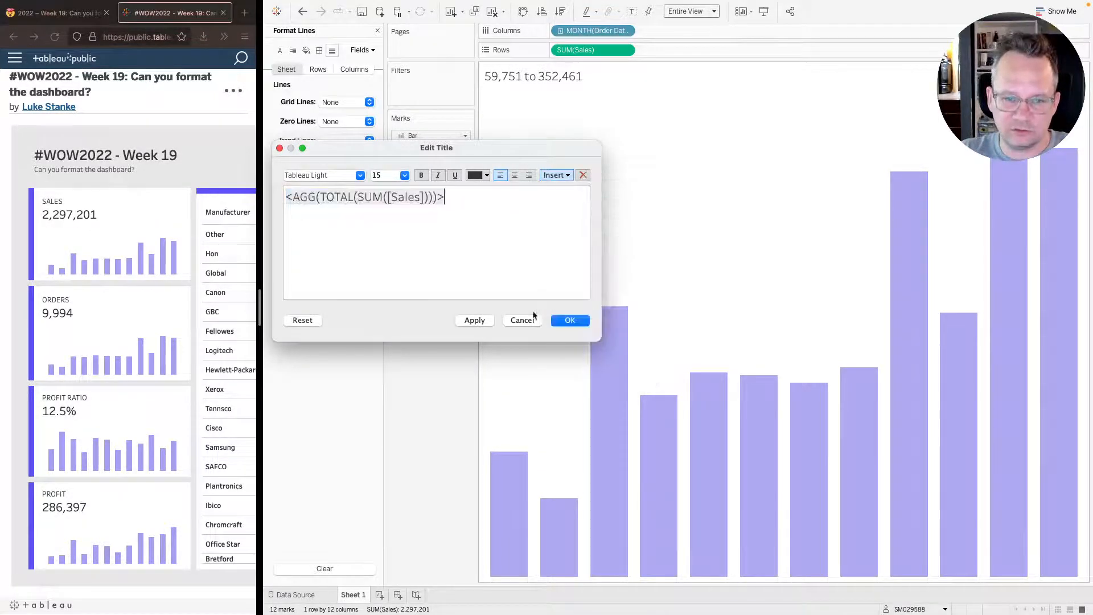
left_click(478, 314)
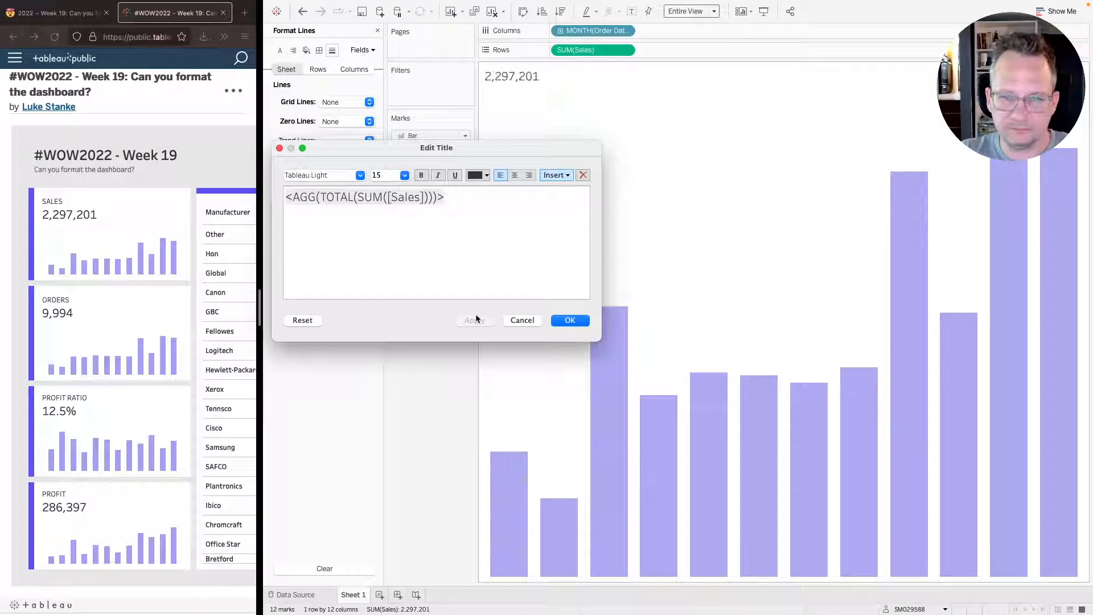
left_click(567, 321)
- Move the total sales field in the worksheet title down to a second line and set its font to Tableau Medium
left_click(520, 70)
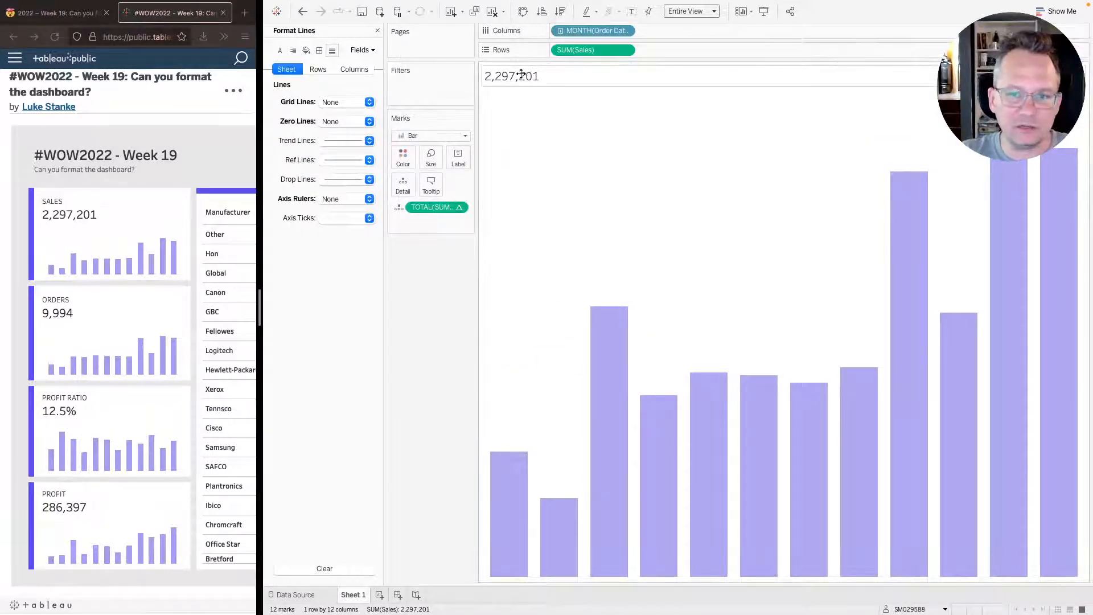
double_click(521, 76)
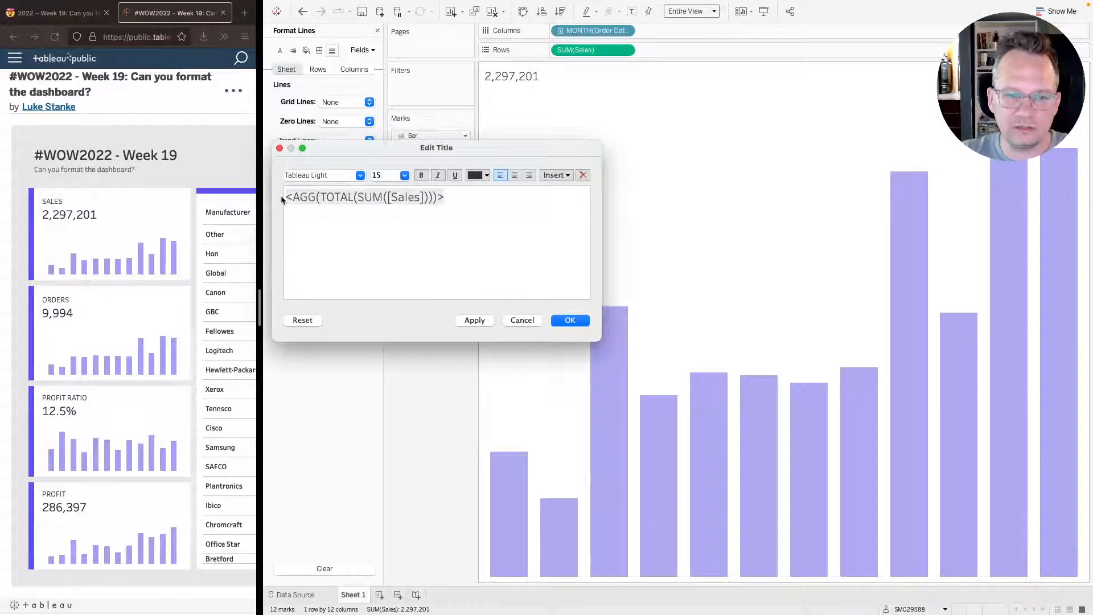
key("Return")
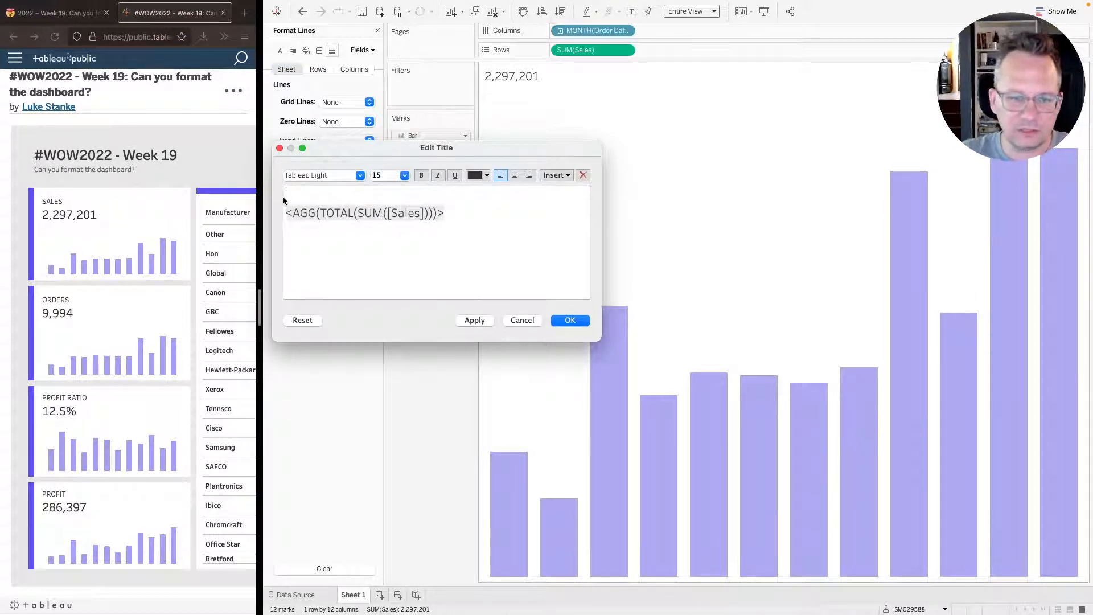
triple_click(300, 213)
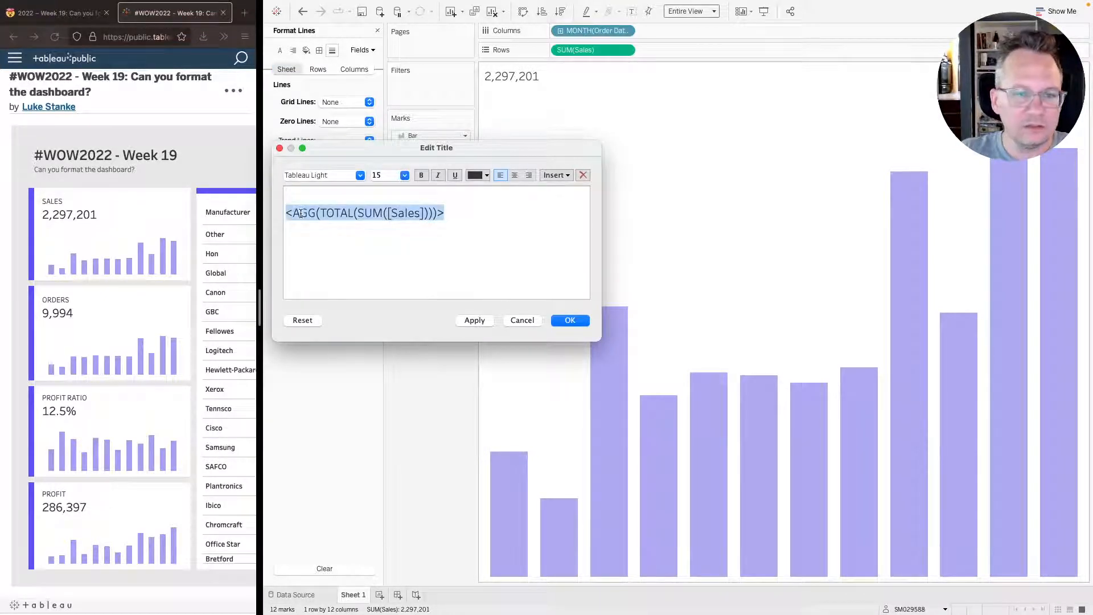
left_click(405, 176)
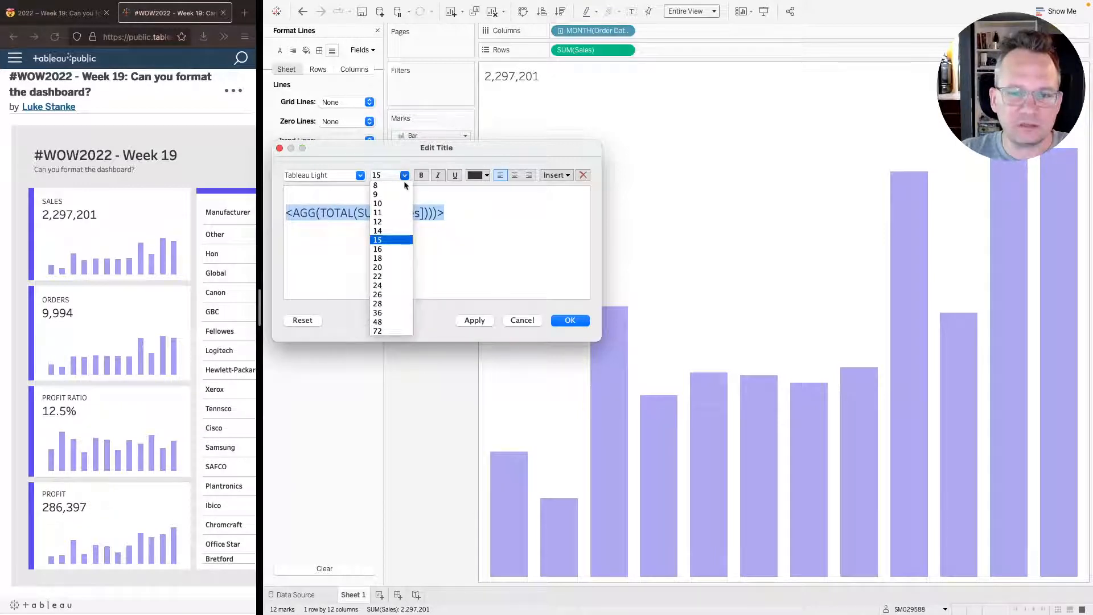
left_click(360, 175)
left_click(359, 176)
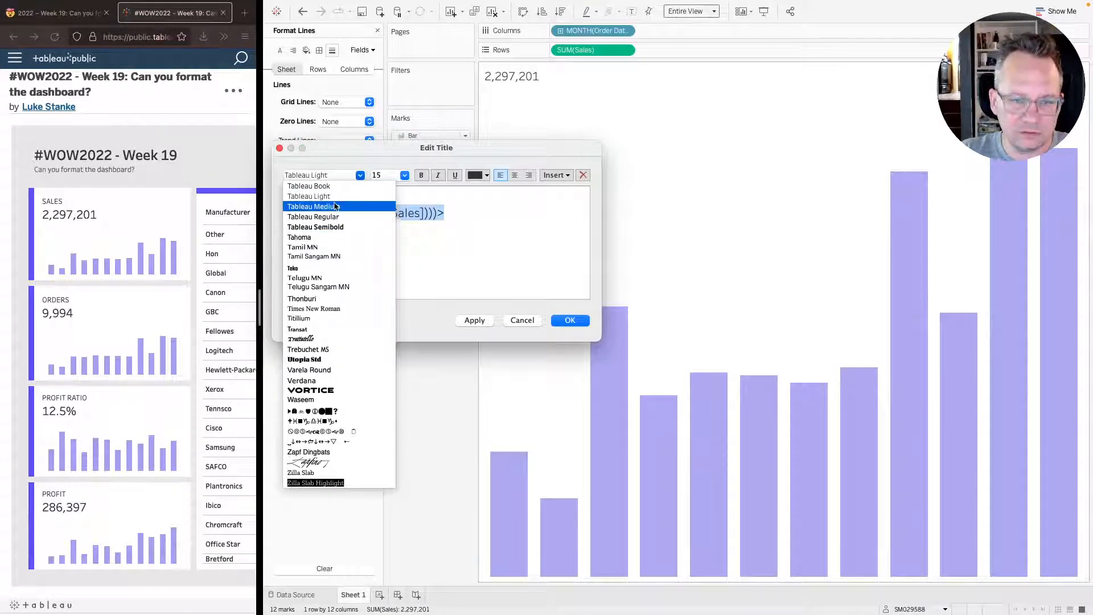
left_click(335, 207)
- Enter SALES as the first line of the worksheet title, above the total field, and apply it
left_click(333, 196)
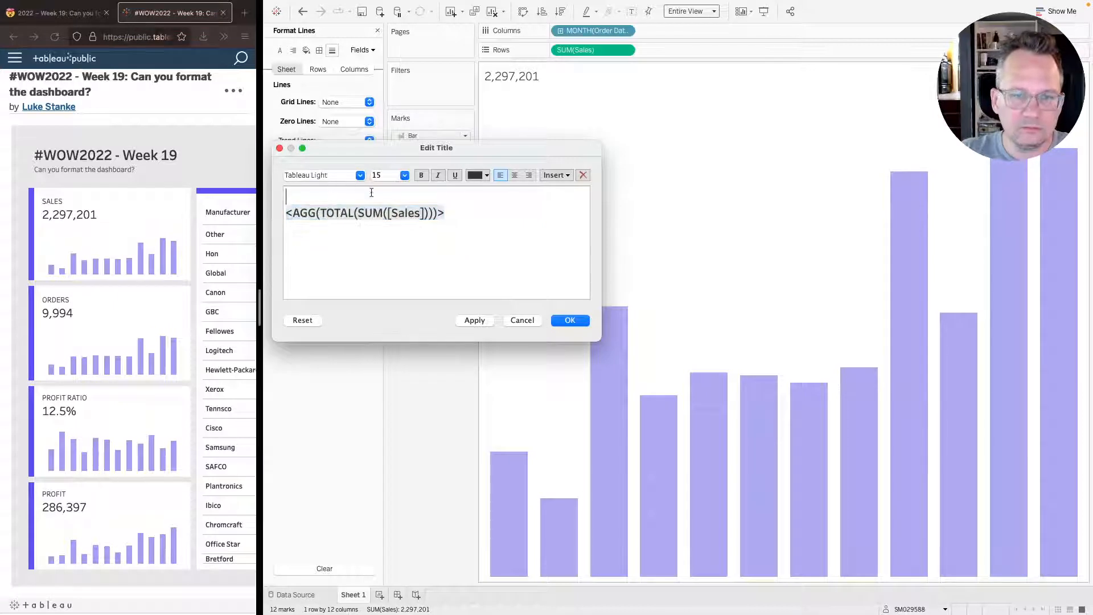
type("SALES")
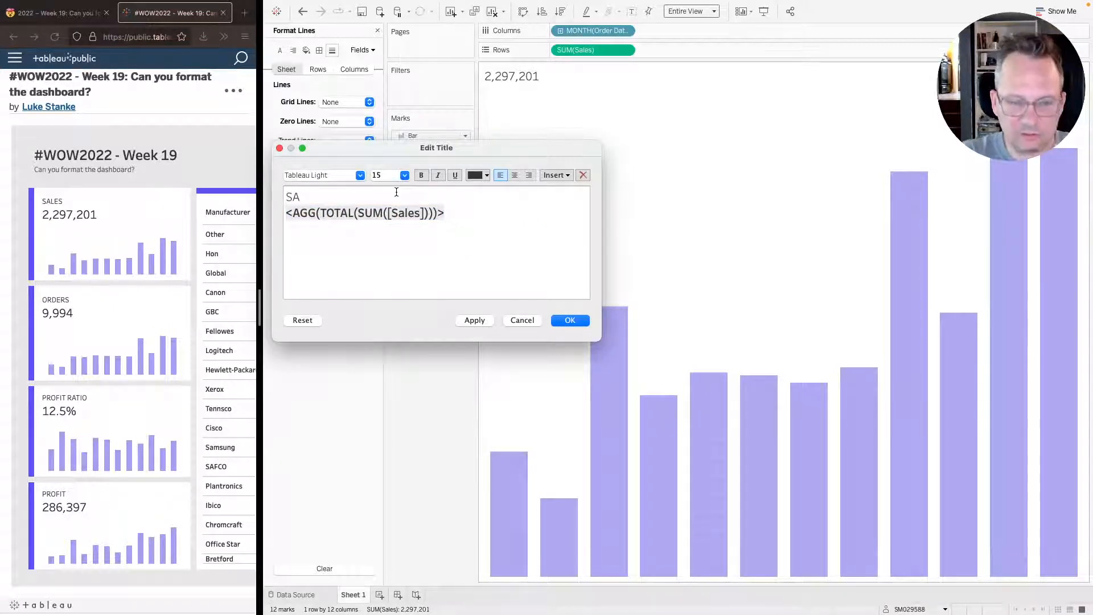
left_click(474, 320)
- Set the font size of the total sales field in the title to 20 and apply it
left_click(421, 211)
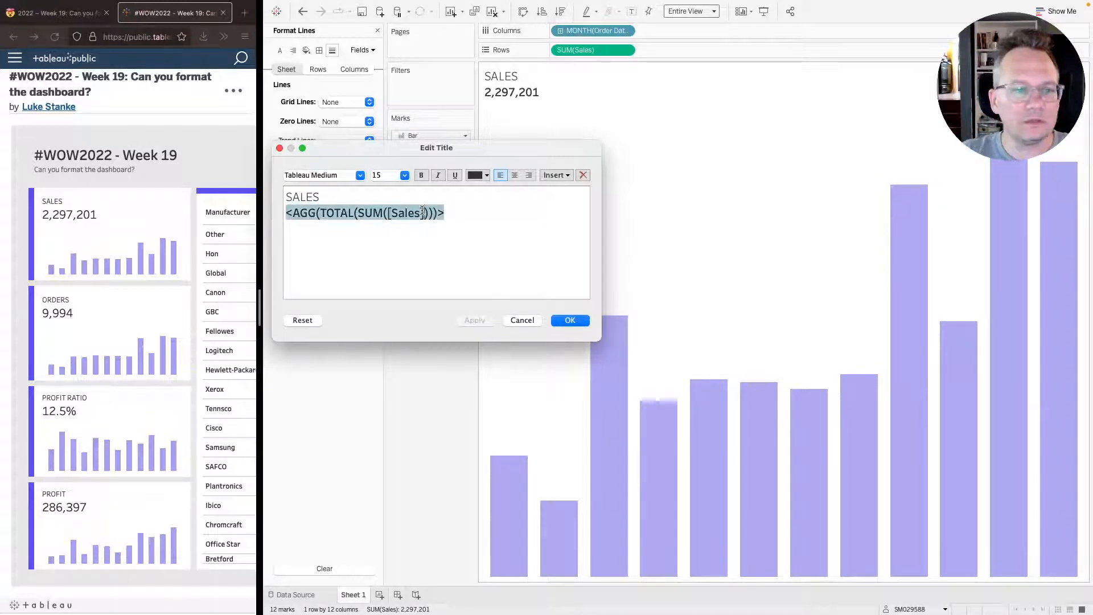
left_click(405, 176)
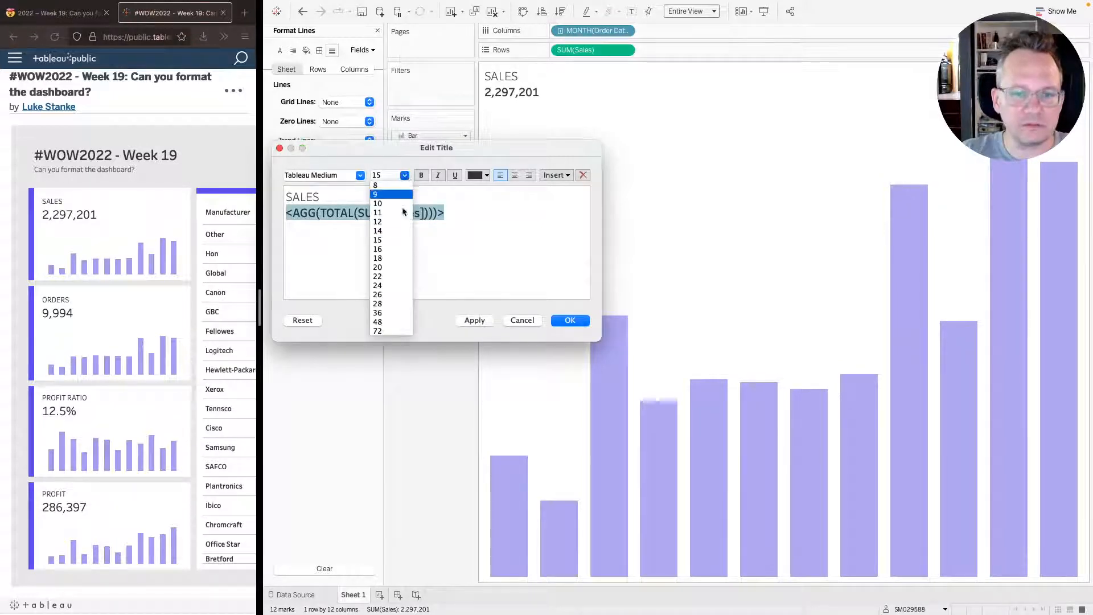
left_click(387, 267)
left_click(468, 320)
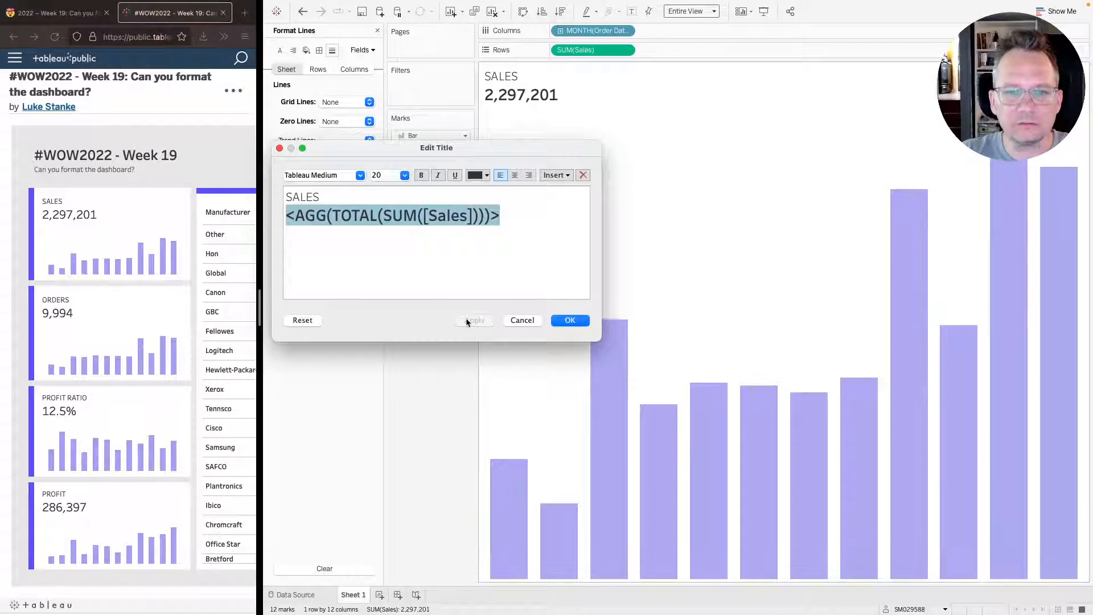
- Set the font size of the word SALES in the title to 14 and accept the title changes
triple_click(314, 196)
triple_click(307, 194)
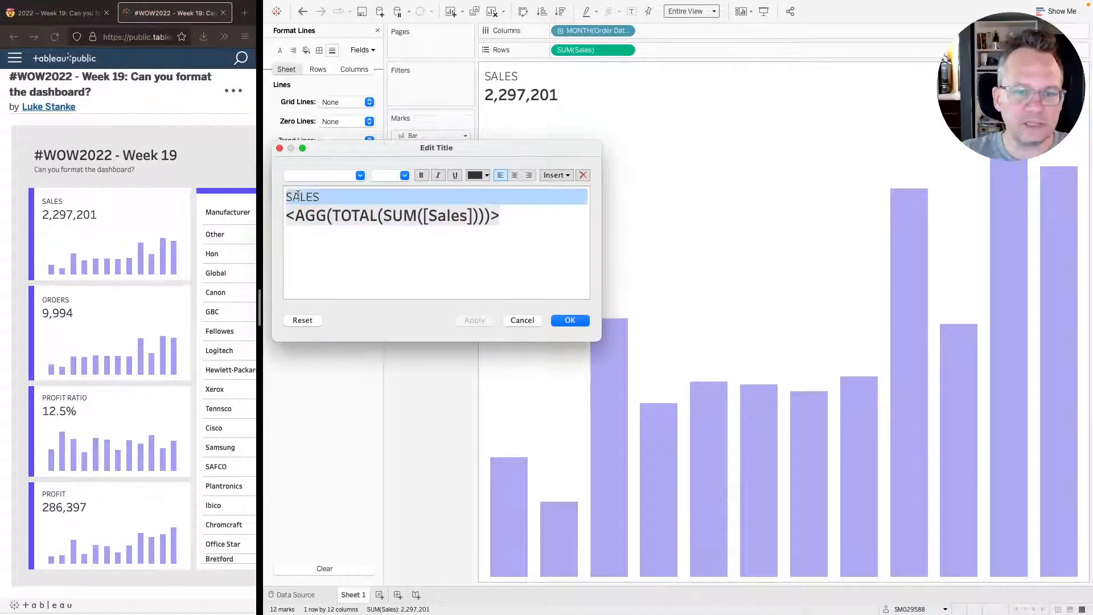
left_click(307, 194)
double_click(306, 194)
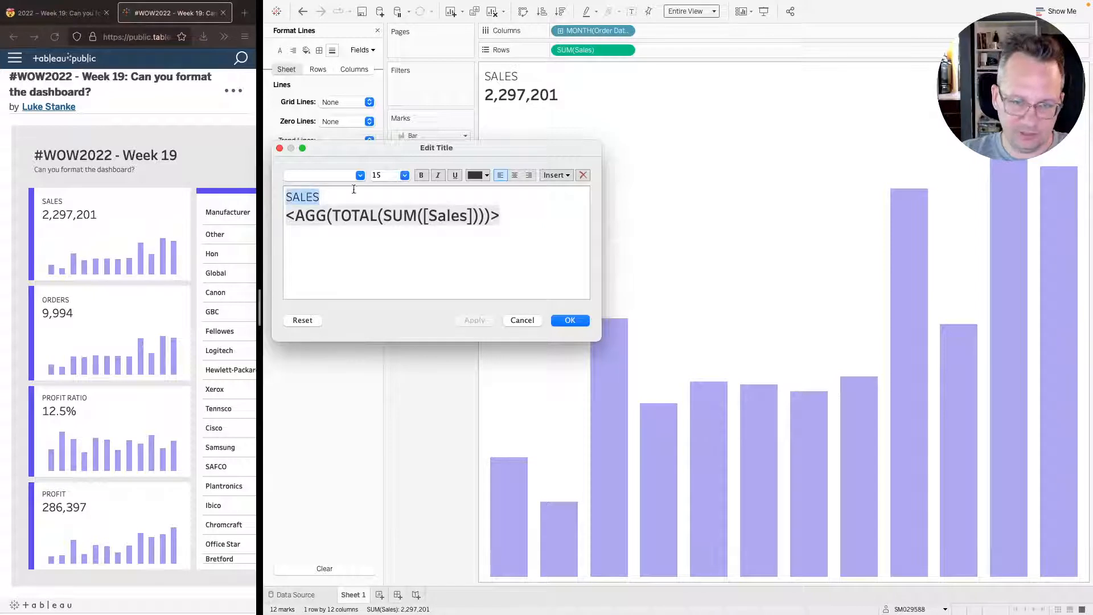
left_click(403, 175)
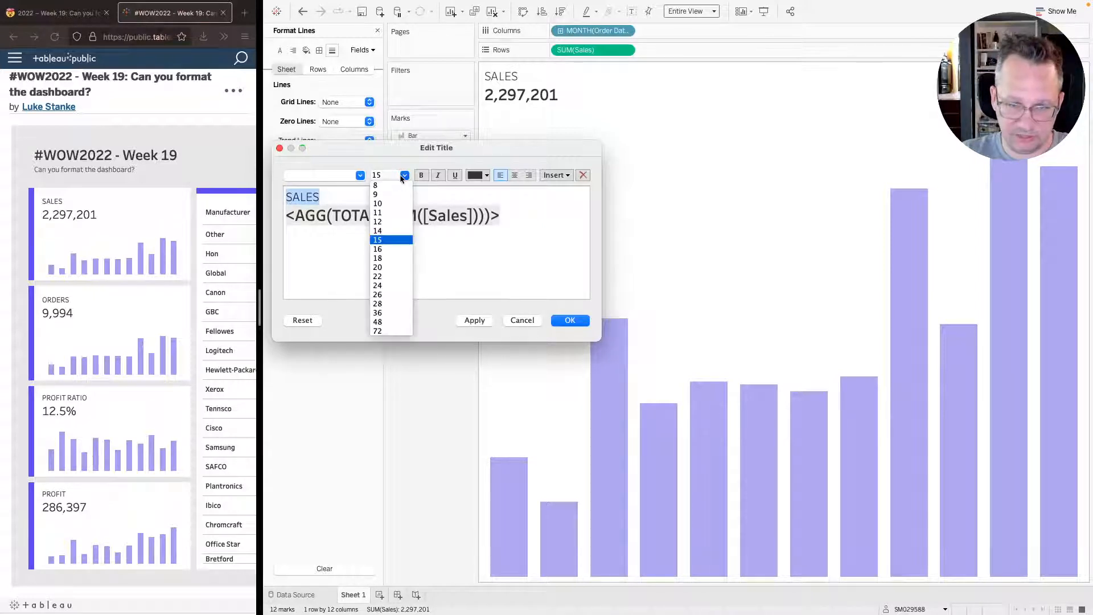
left_click(390, 230)
left_click(476, 319)
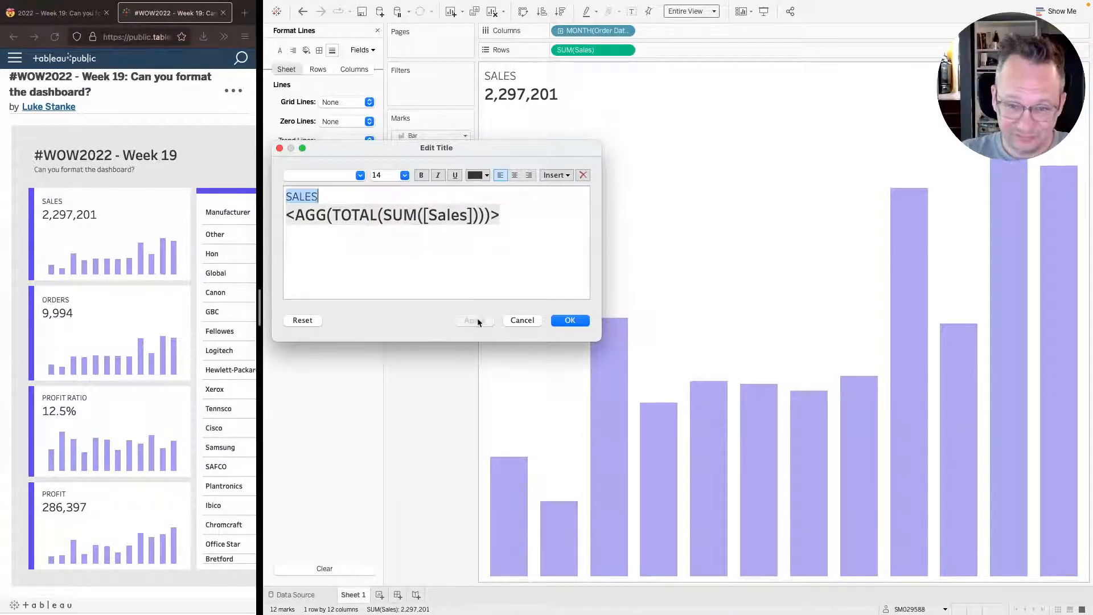
left_click(570, 320)
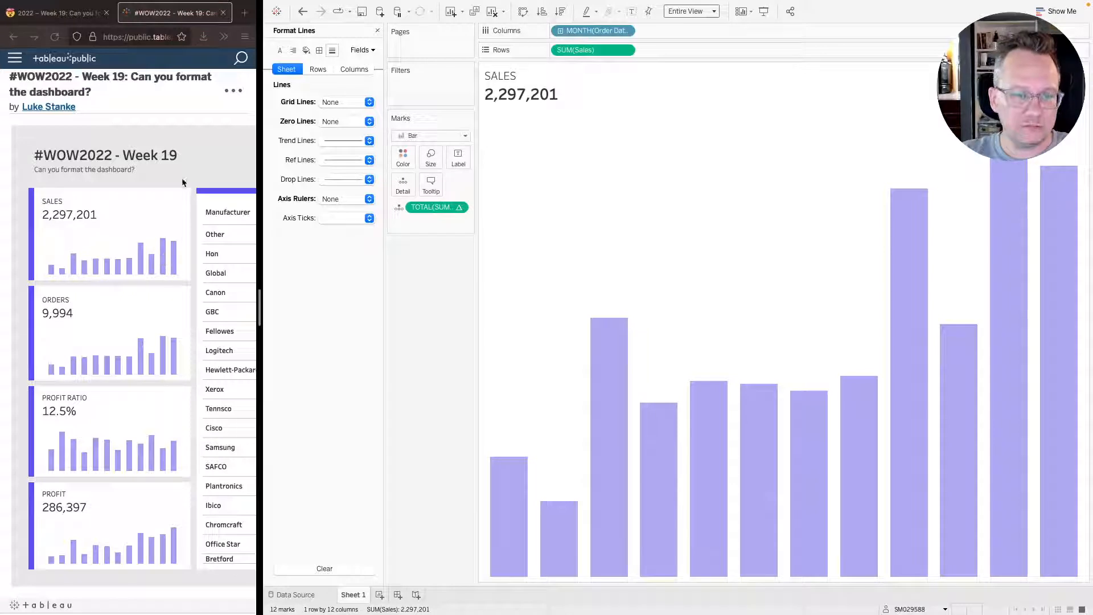
- Check the reference dashboard's Sales bar tooltip and delete the TOTAL(SUM([Sales])) line from the worksheet's tooltip
left_click(185, 211)
mouse_move(161, 253)
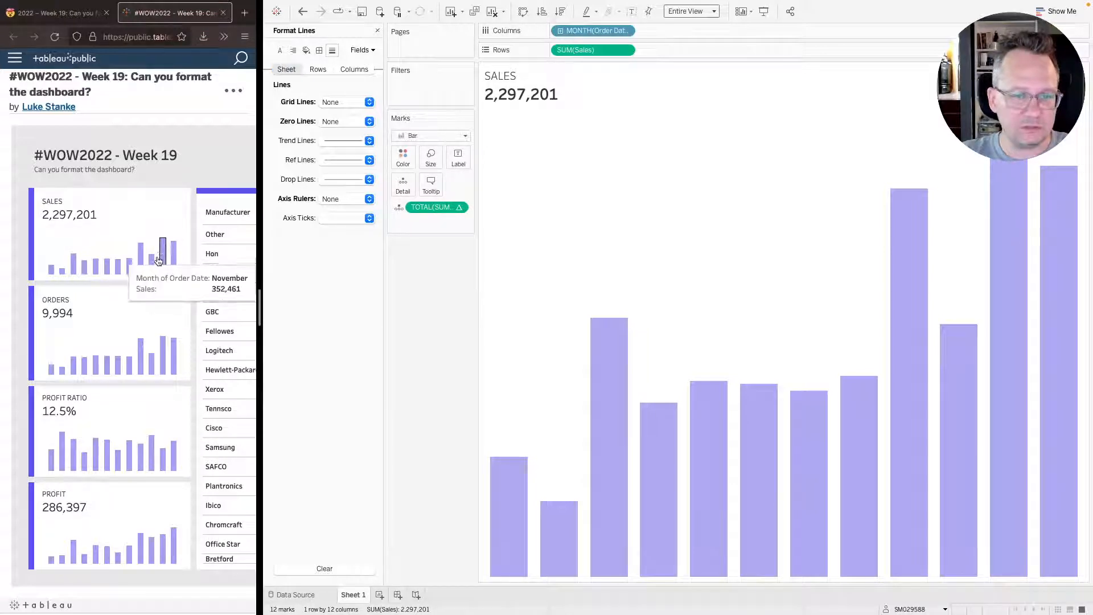
left_click(429, 185)
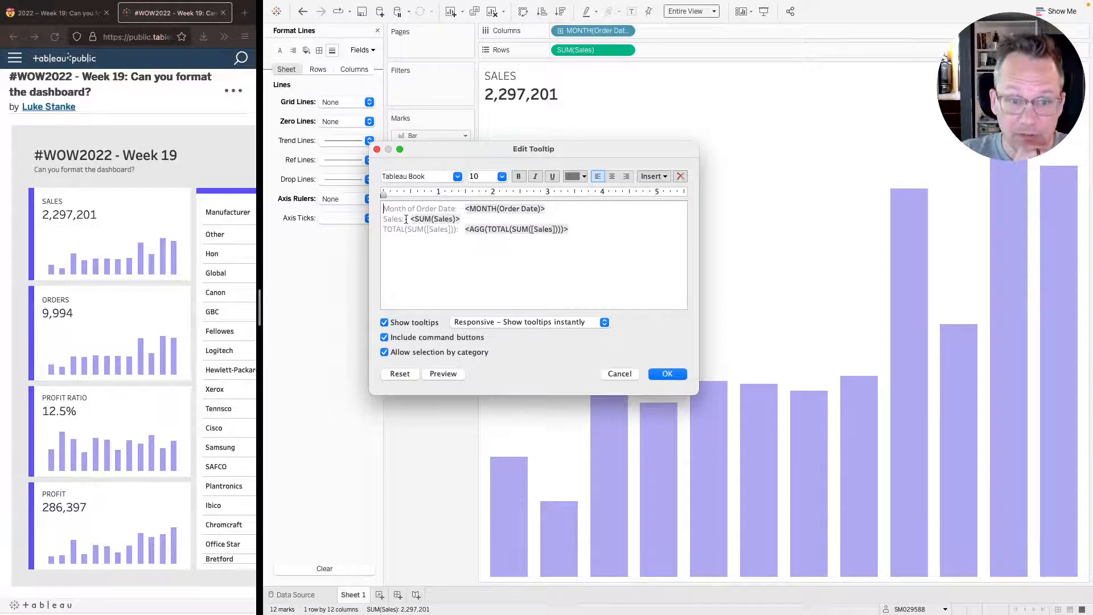
left_click_drag(461, 218, 644, 263)
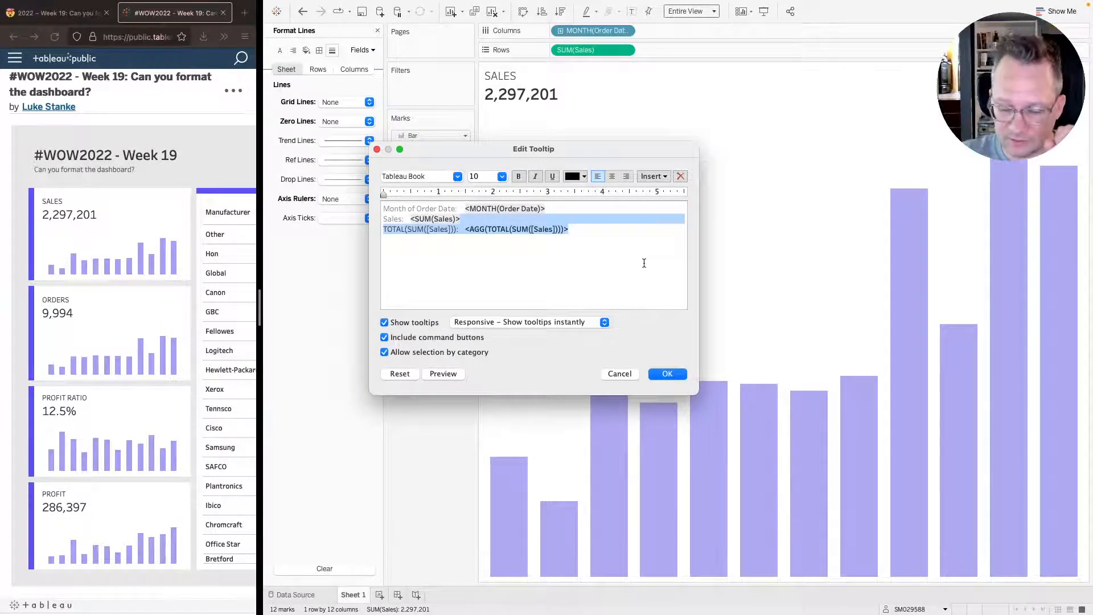
key("BackSpace")
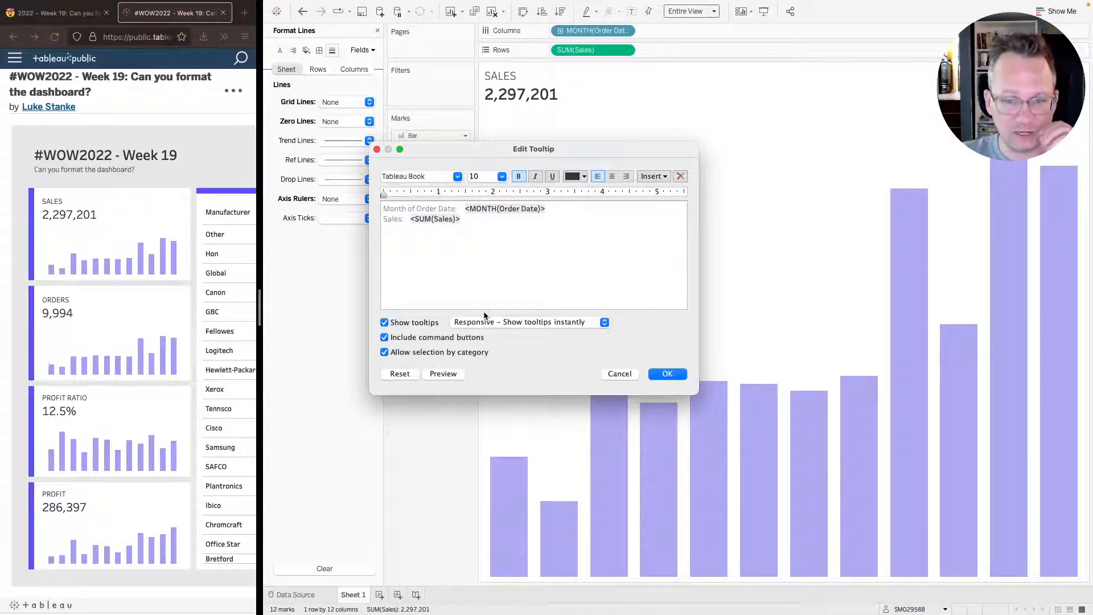
- Turn off command buttons and selection by category for the tooltip and accept the settings
left_click(427, 337)
left_click(422, 353)
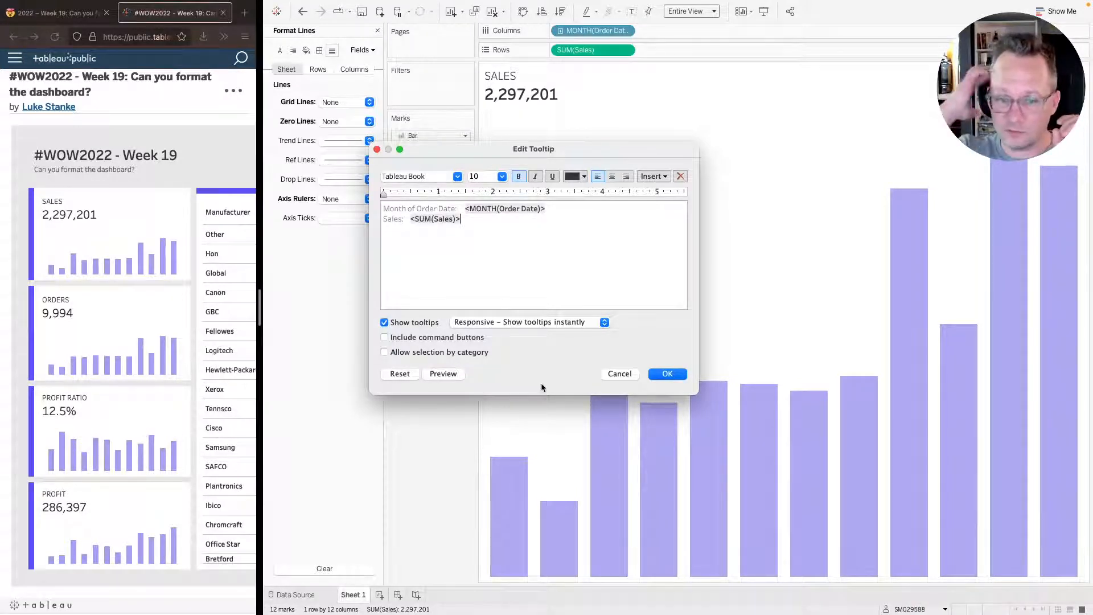
left_click(671, 375)
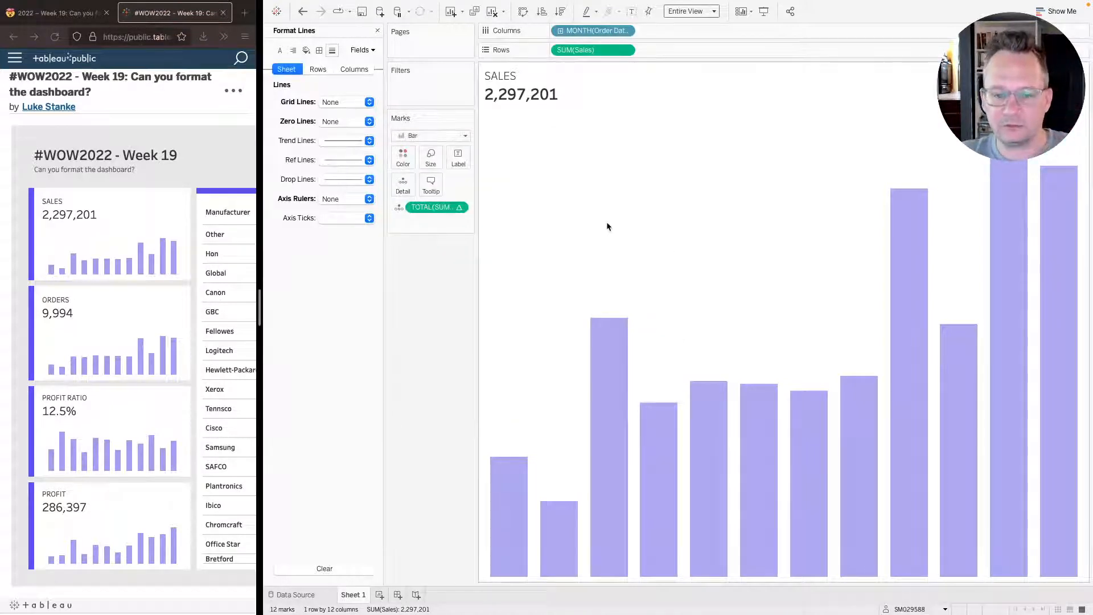
- Rename the worksheet Sheet 1 as SALES KPI
double_click(352, 594)
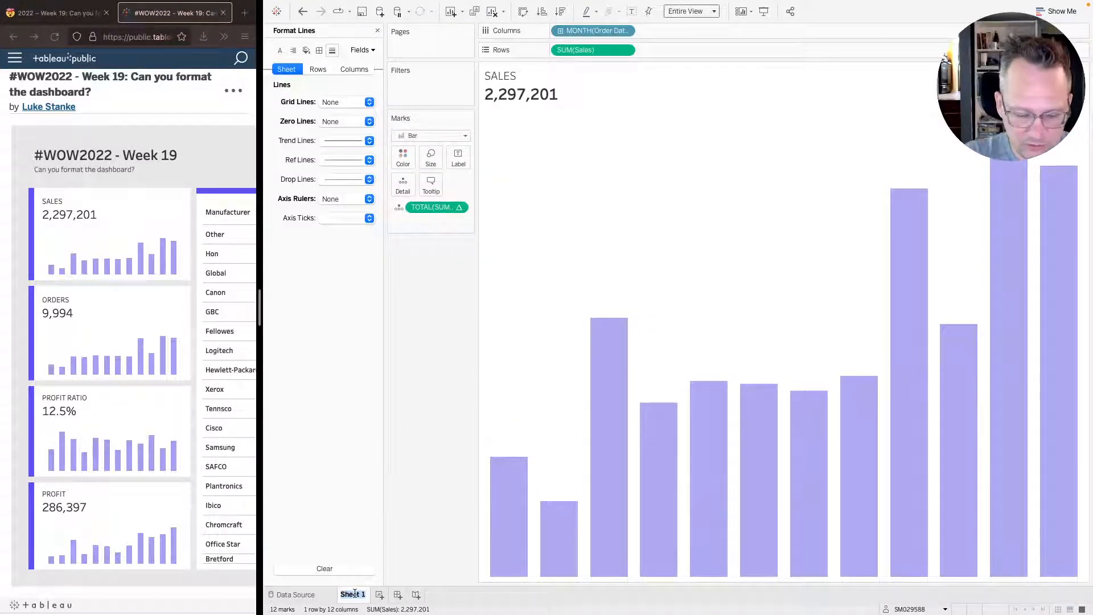
type("SALES KPI")
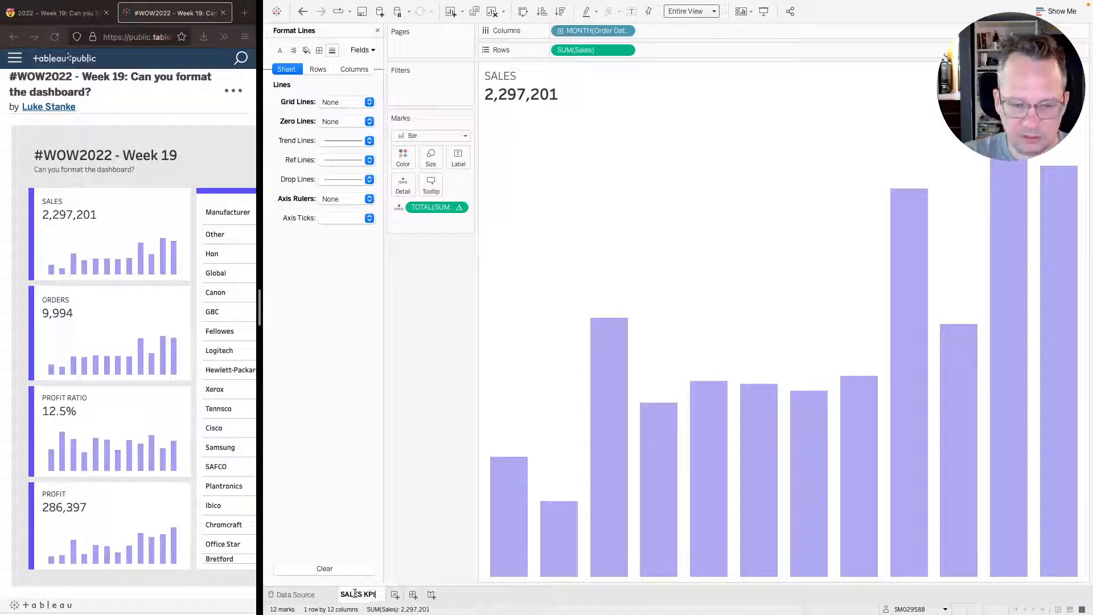
key("Return")
right_click(355, 595)
left_click(330, 458)
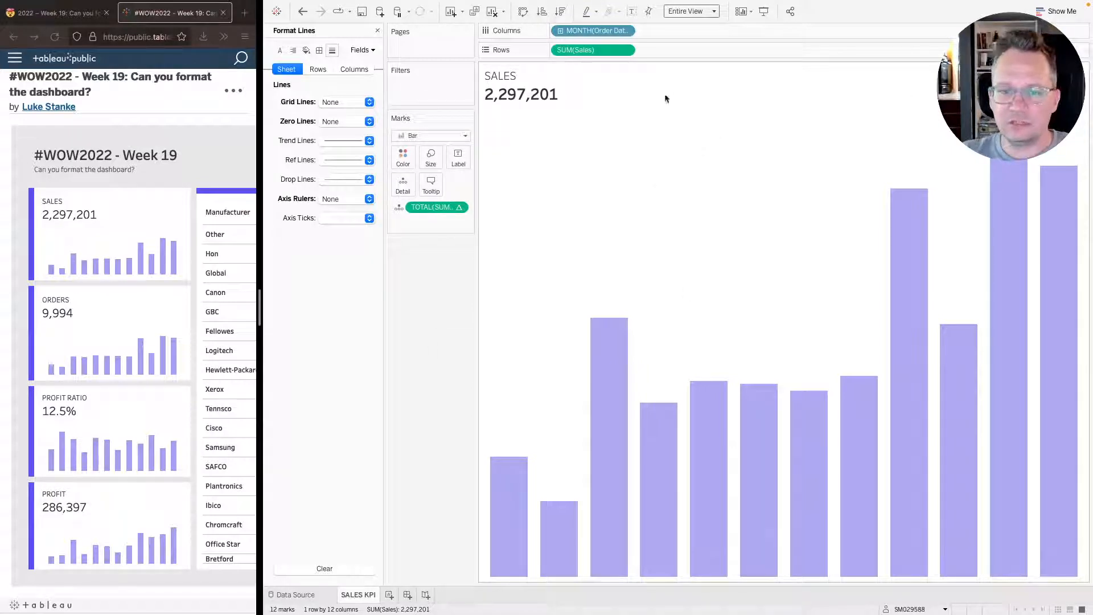
- Duplicate the SALES KPI worksheet and rename the copy as ORDER KPI
right_click(353, 594)
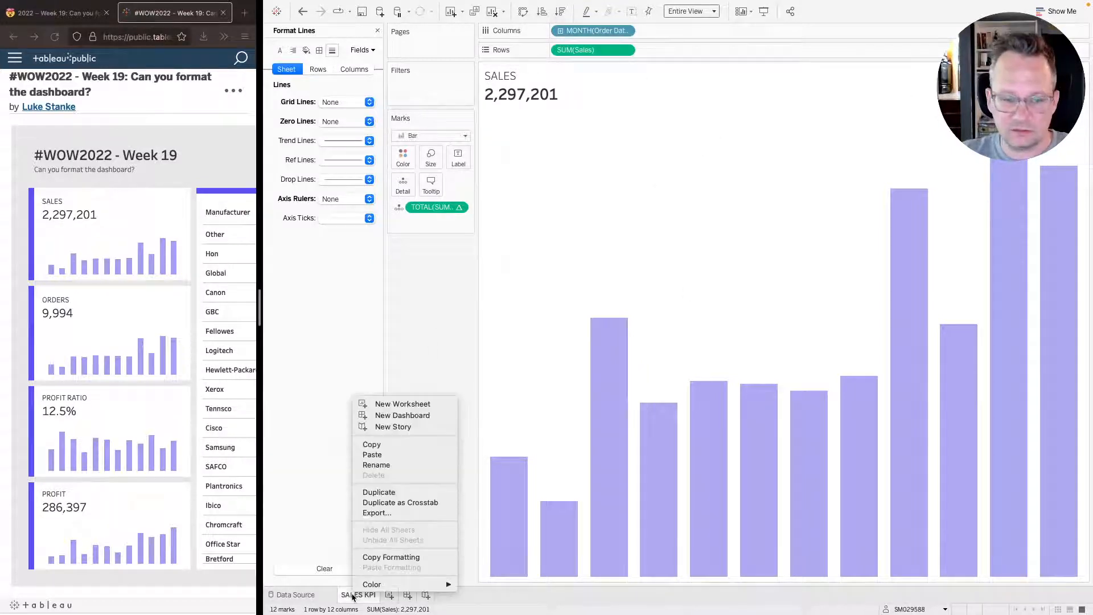
left_click(387, 492)
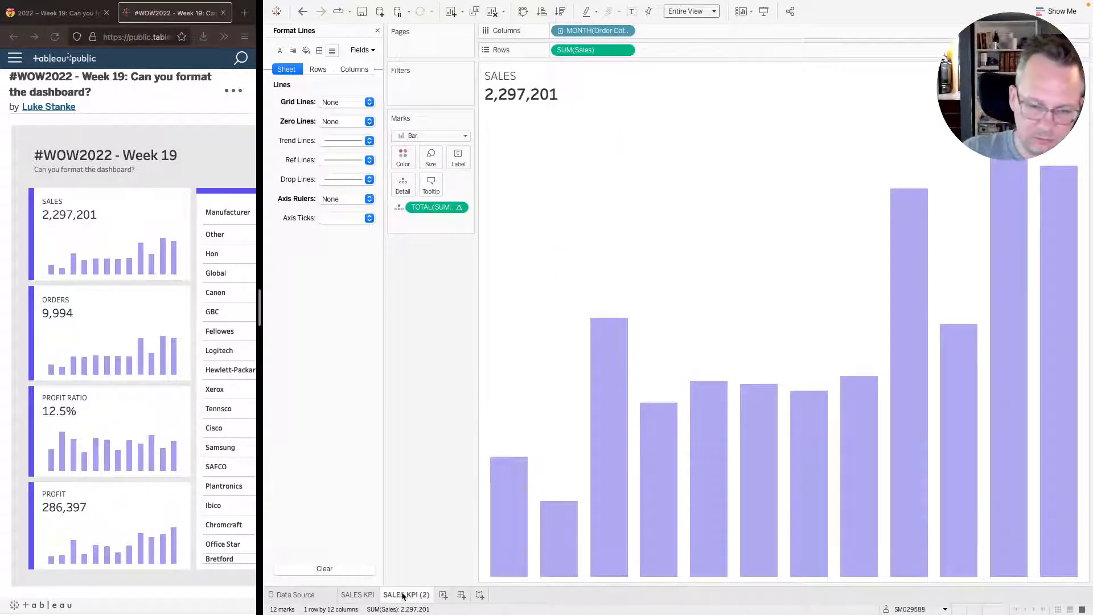
double_click(414, 593)
type("ORDER KPI")
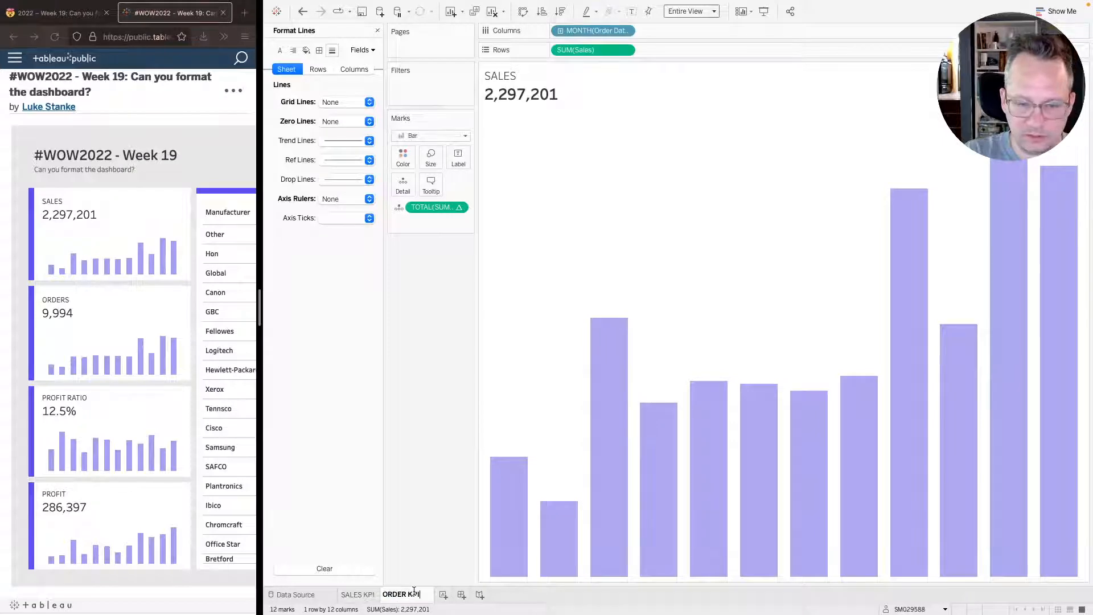
key("Return")
- Duplicate the ORDER KPI worksheet and rename the copy as PROFIT RATIO KPI
right_click(415, 593)
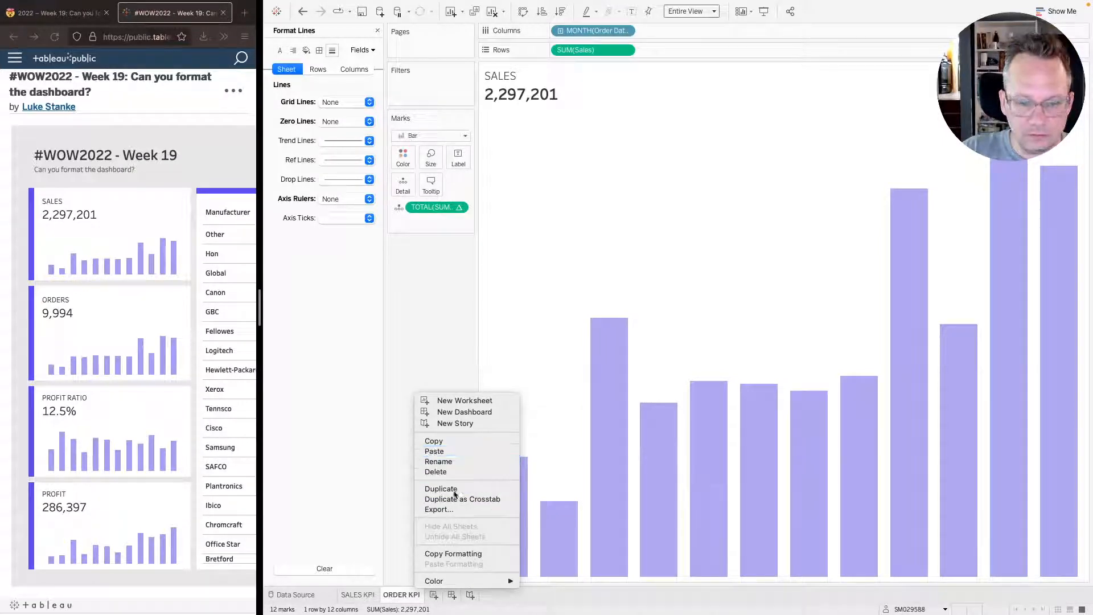
left_click(455, 490)
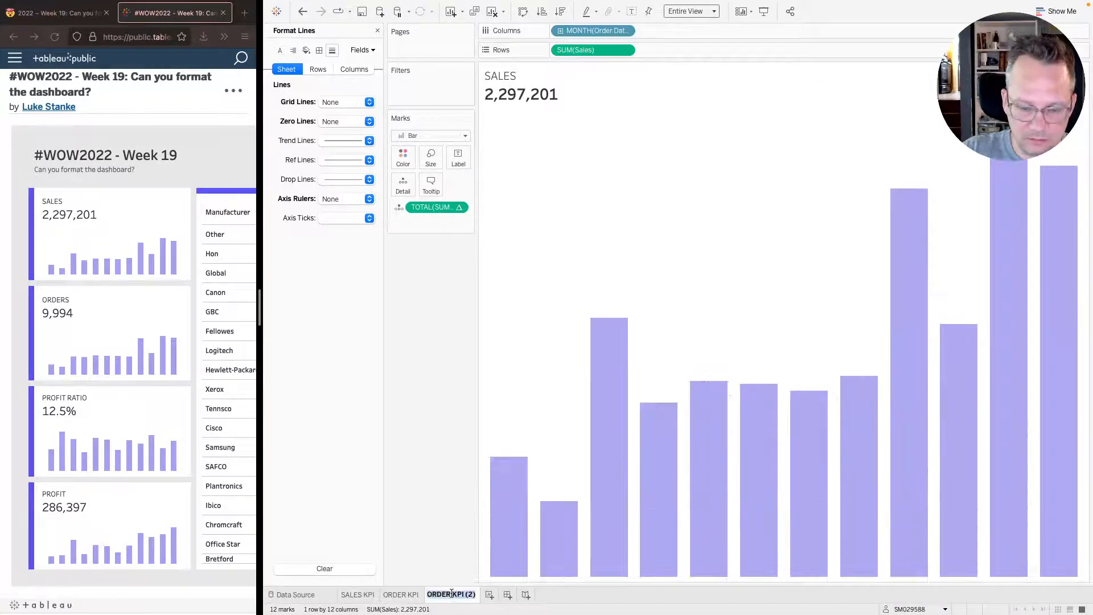
double_click(453, 595)
type("PROFIT RATION")
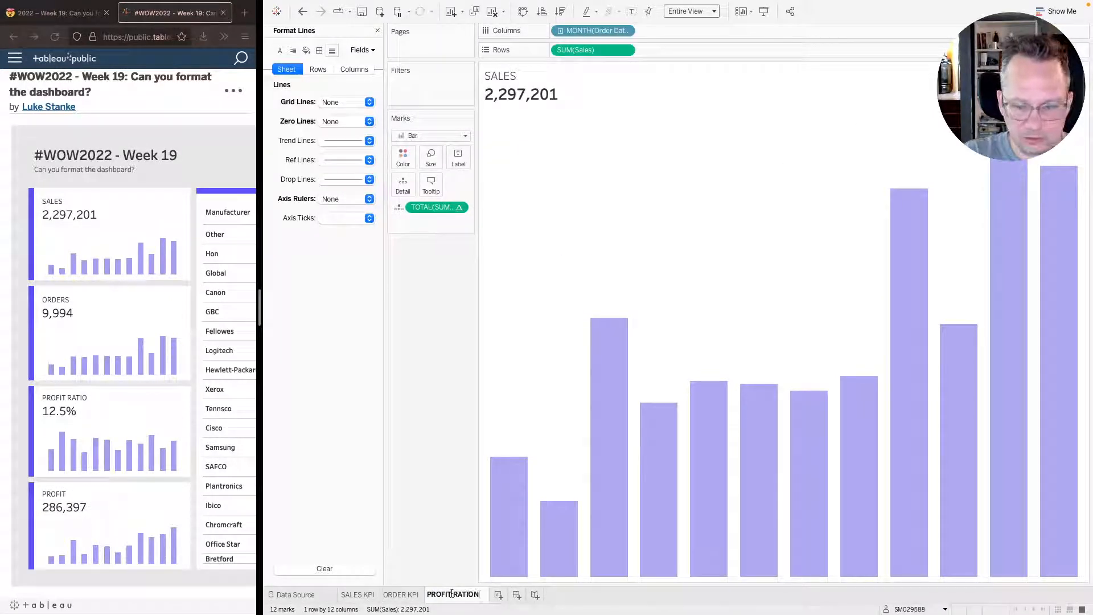
key("BackSpace")
type("KP")
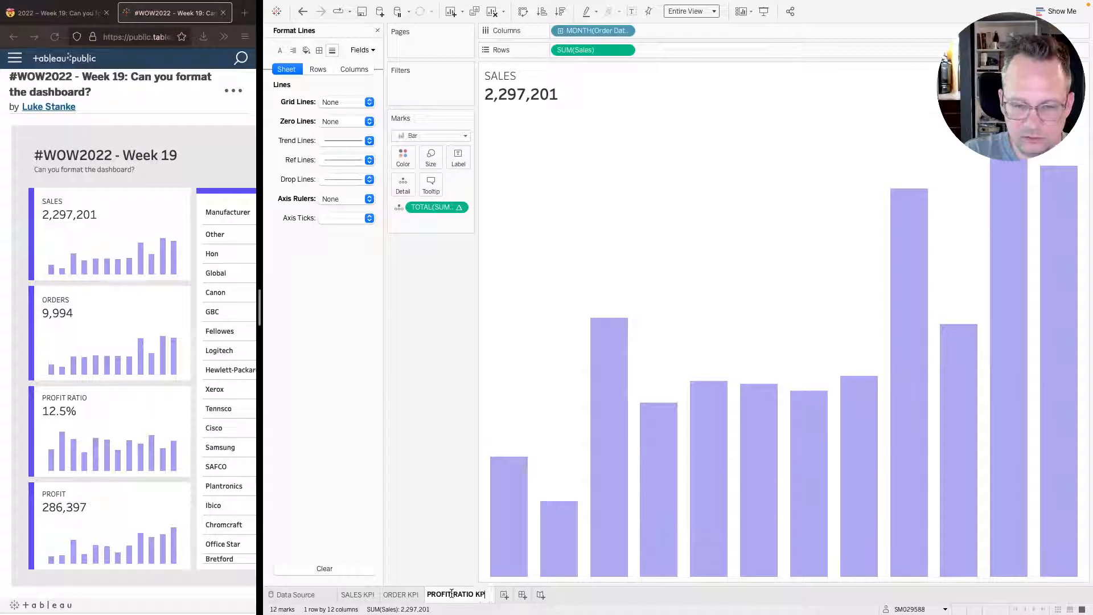
type("I")
key("Return")
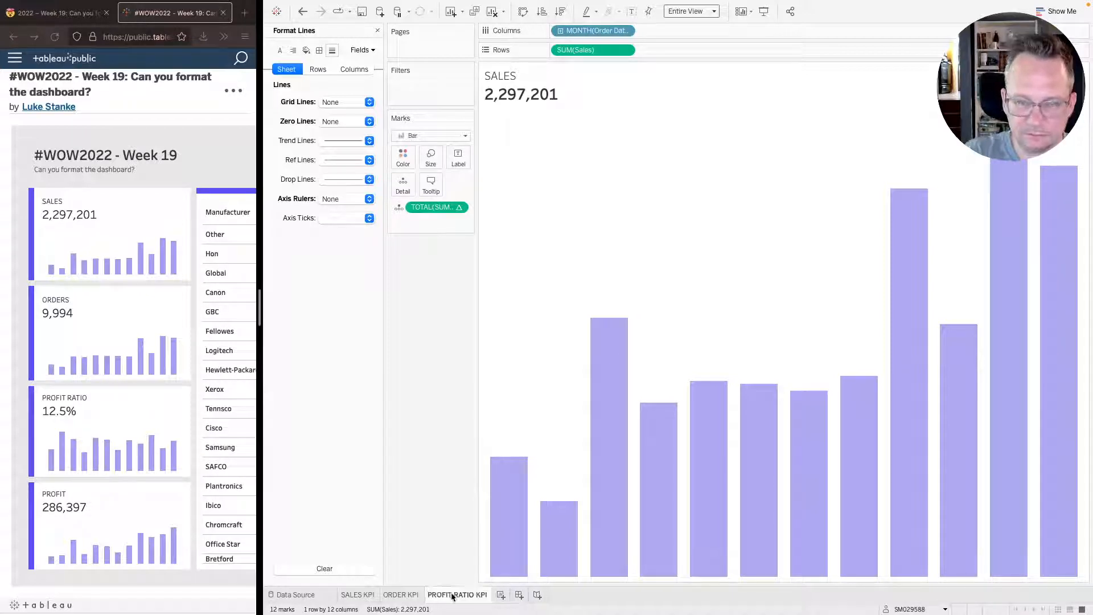
right_click(453, 595)
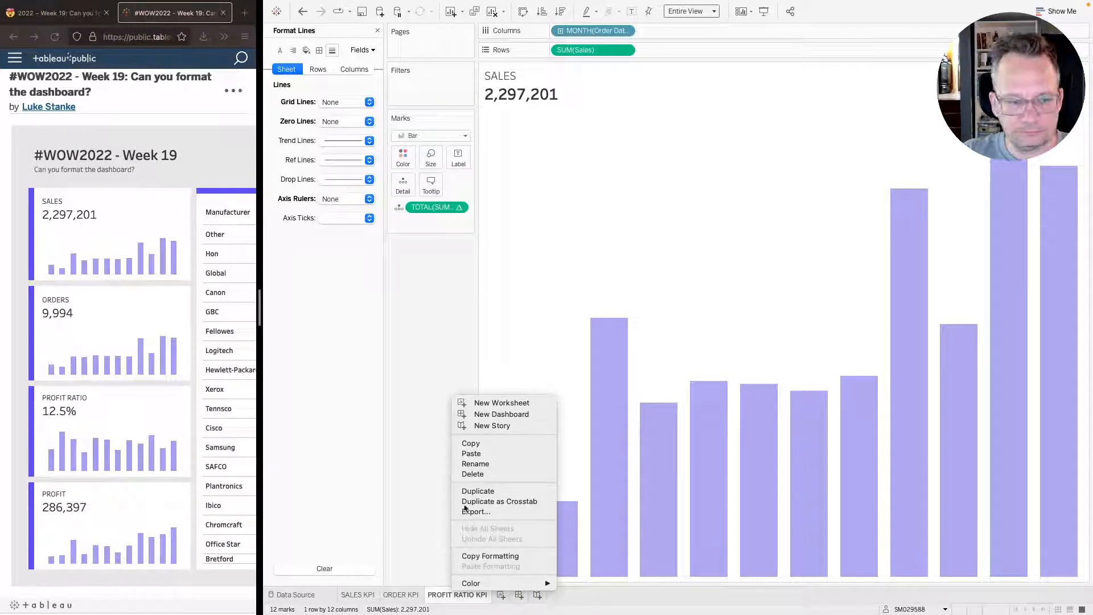
left_click(405, 537)
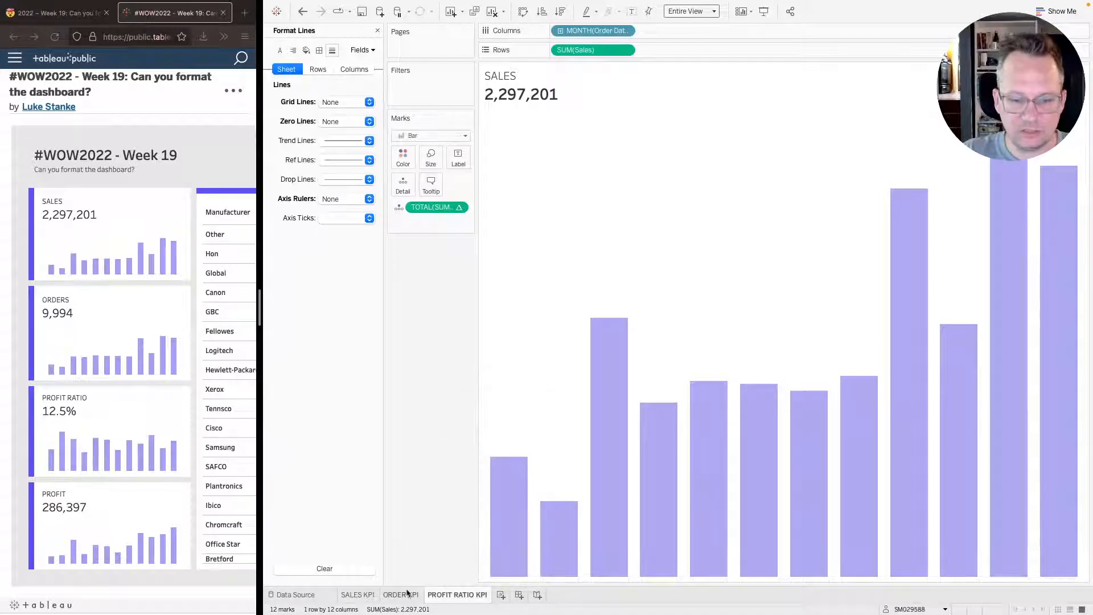
- Rename the SALES KPI worksheet as SALES
left_click(369, 594)
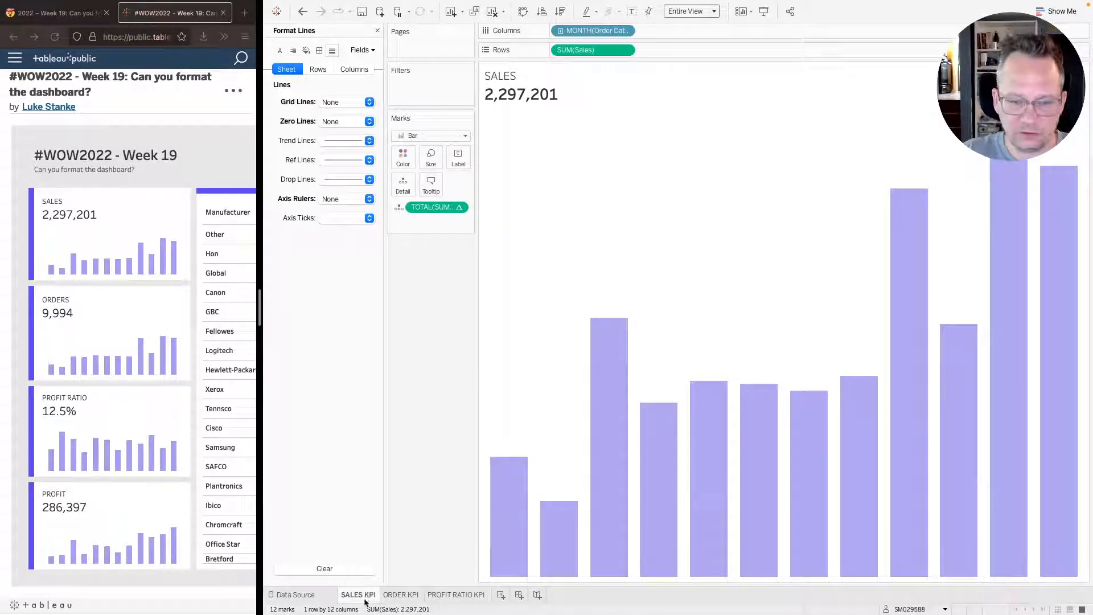
double_click(363, 598)
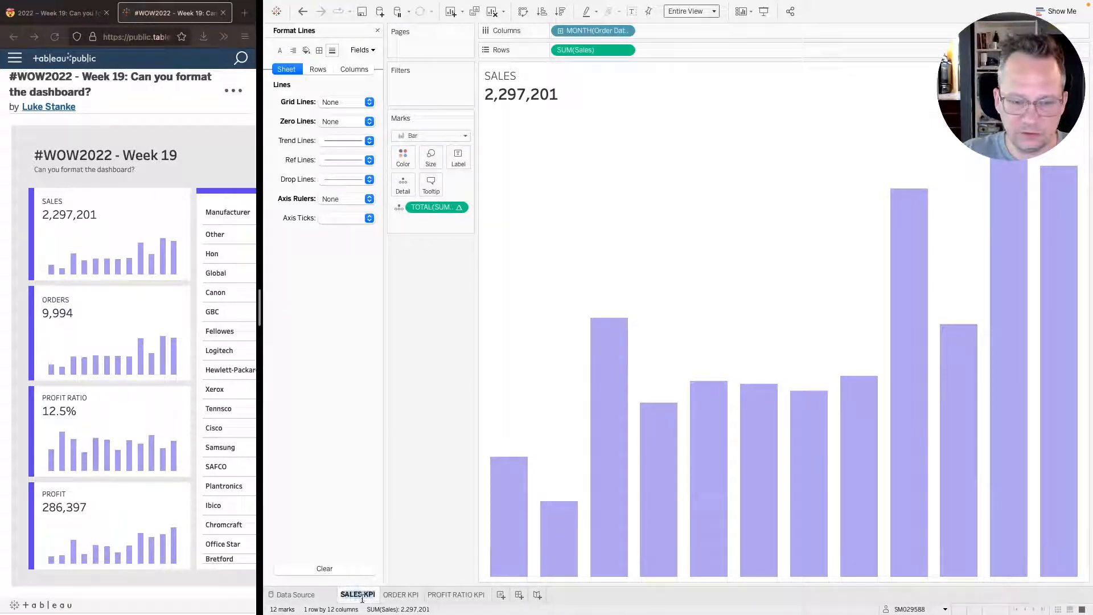
key("BackSpace")
key("BackSpace")
key("BackSpace")
key("BackSpace")
- Rename the ORDER KPI worksheet as ORDERS
left_click(411, 594)
double_click(401, 594)
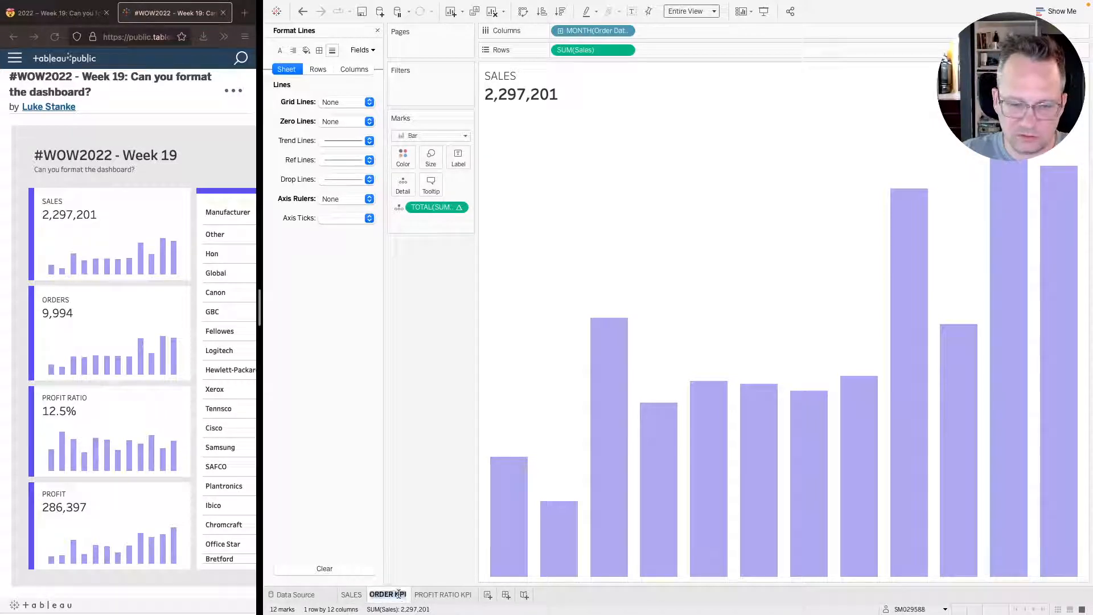
left_click(393, 594)
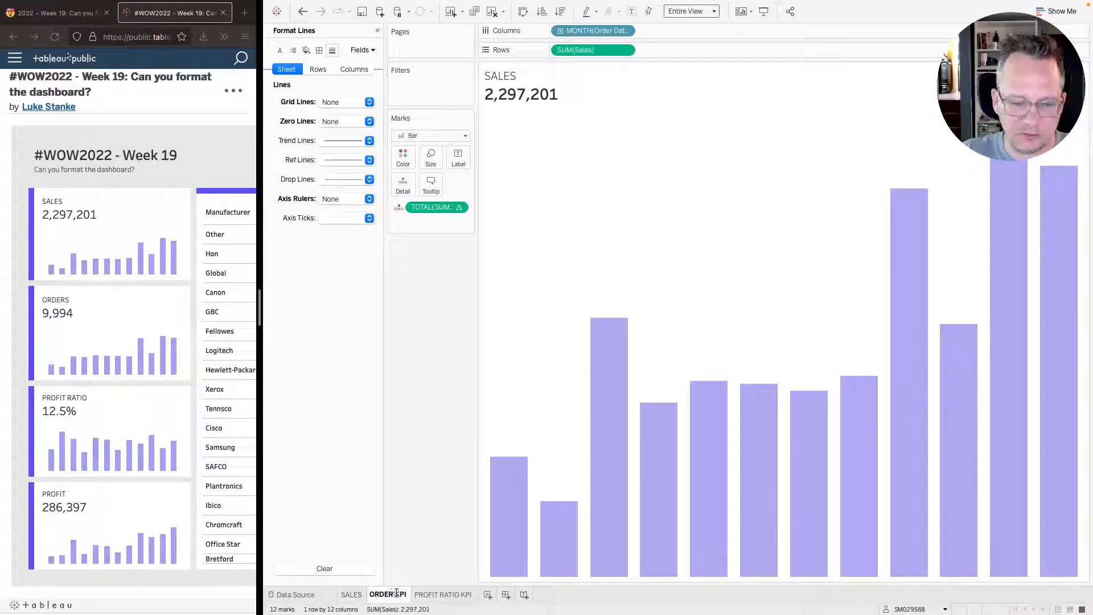
key("BackSpace")
key("BackSpace")
key("BackSpace")
key("BackSpace")
- Rename the PROFIT RATIO KPI worksheet as PROFIT RATIO
left_click(431, 597)
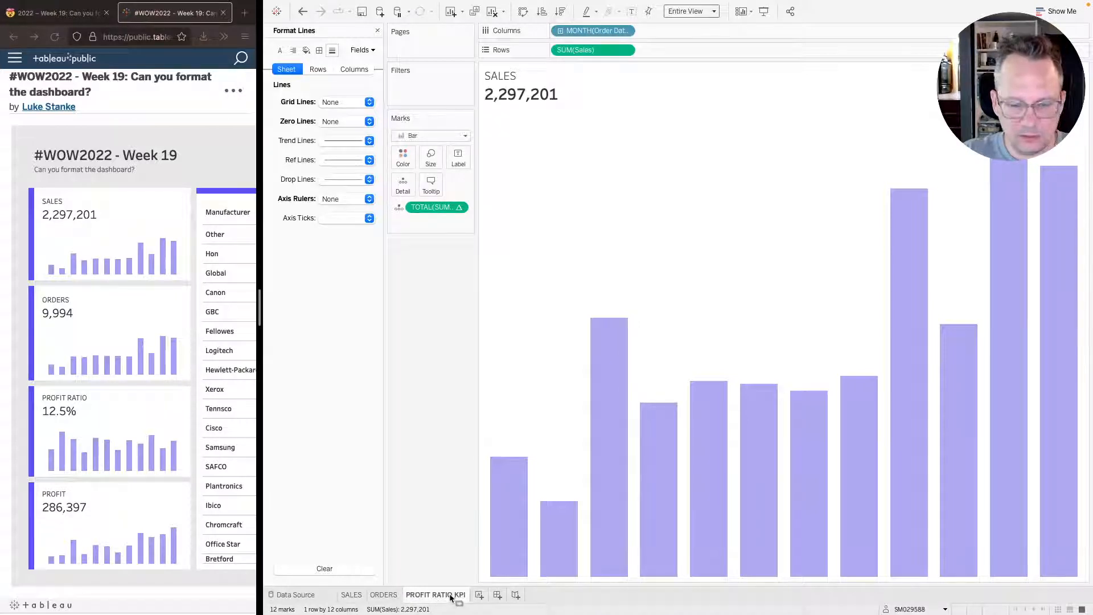
double_click(450, 596)
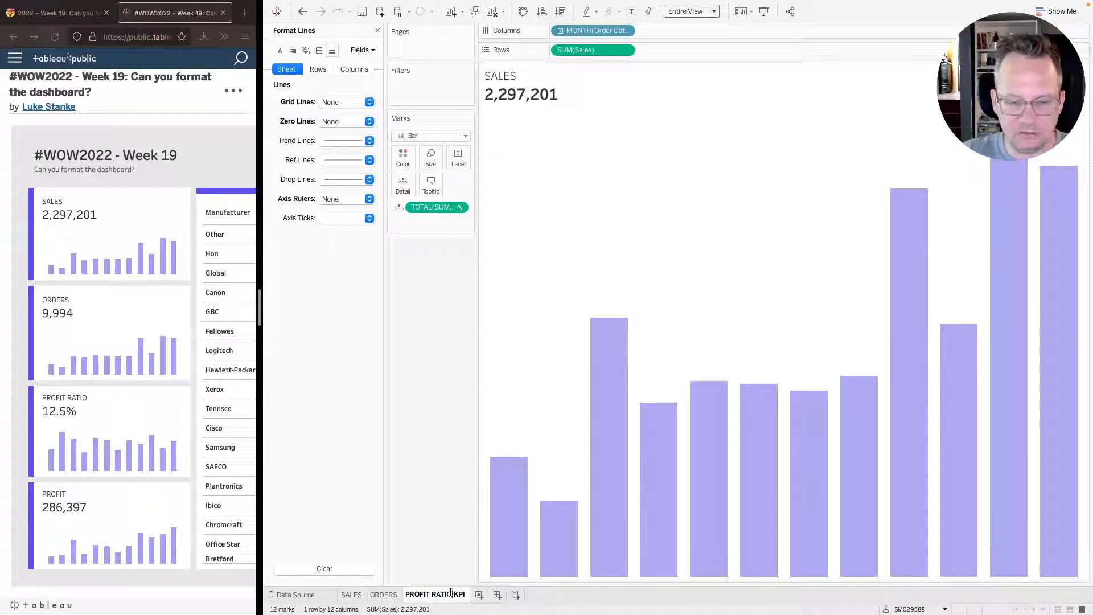
key("BackSpace")
key("BackSpace")
key("BackSpace")
key("BackSpace")
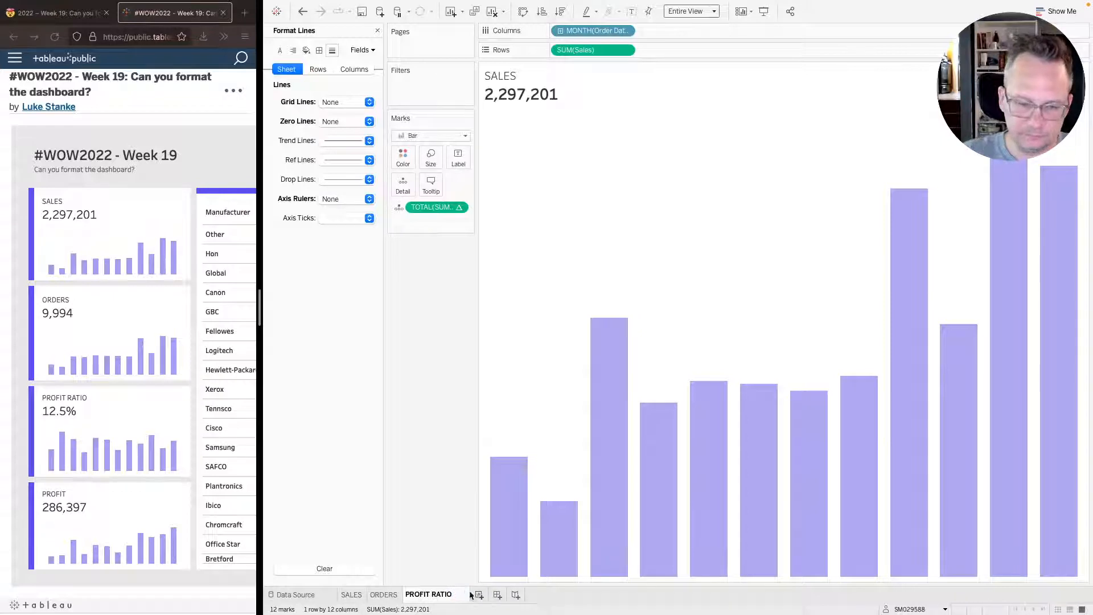
- In the SALES worksheet's title, replace the fixed word SALES with the dynamic Sheet Name field and accept the change
left_click(351, 594)
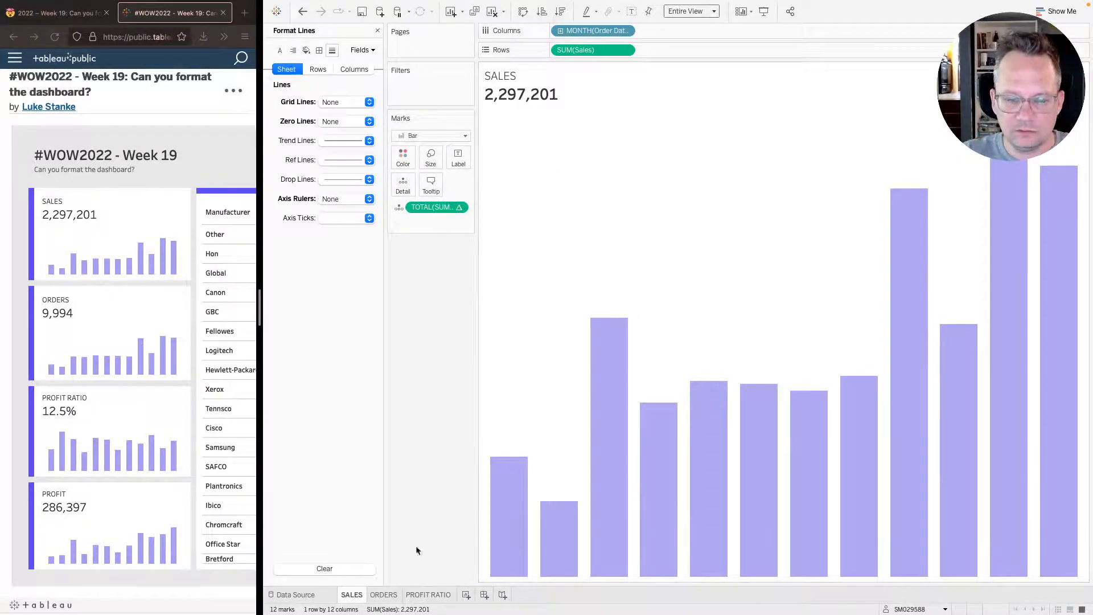
double_click(514, 80)
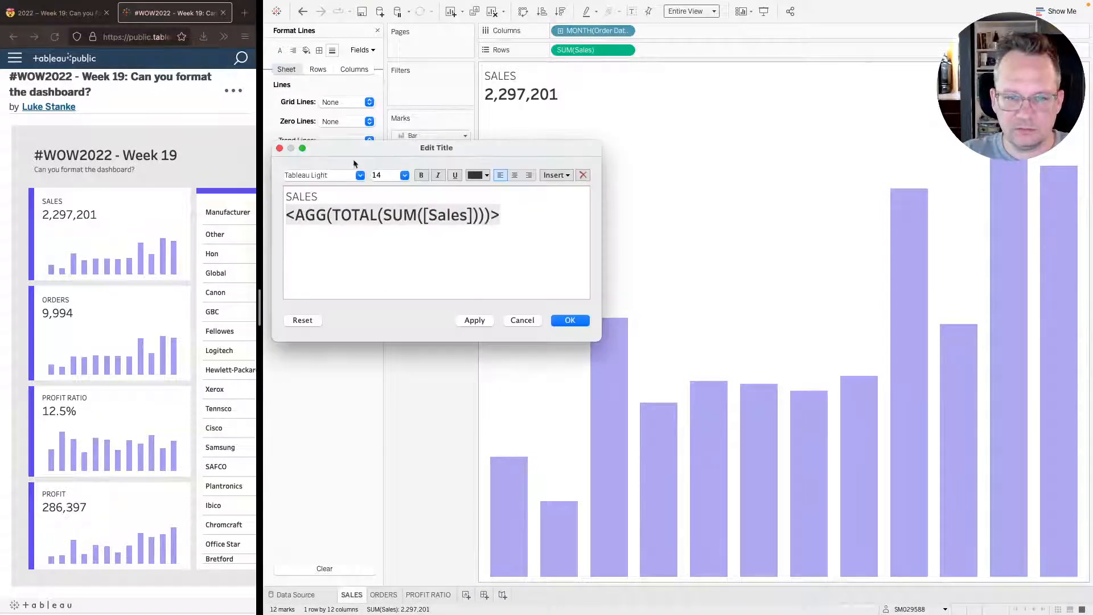
double_click(316, 196)
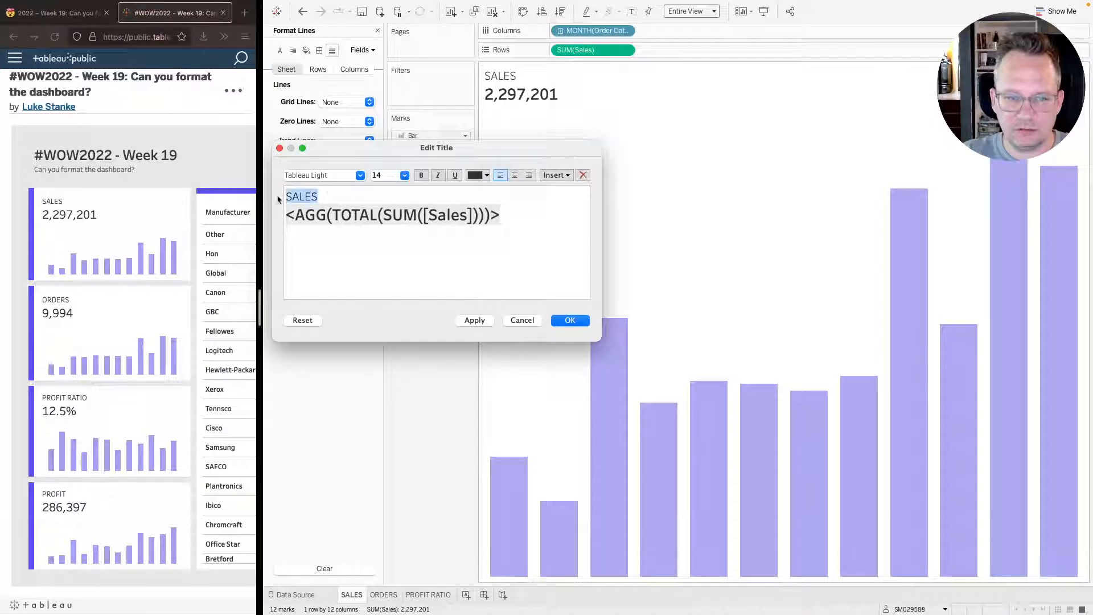
left_click(551, 177)
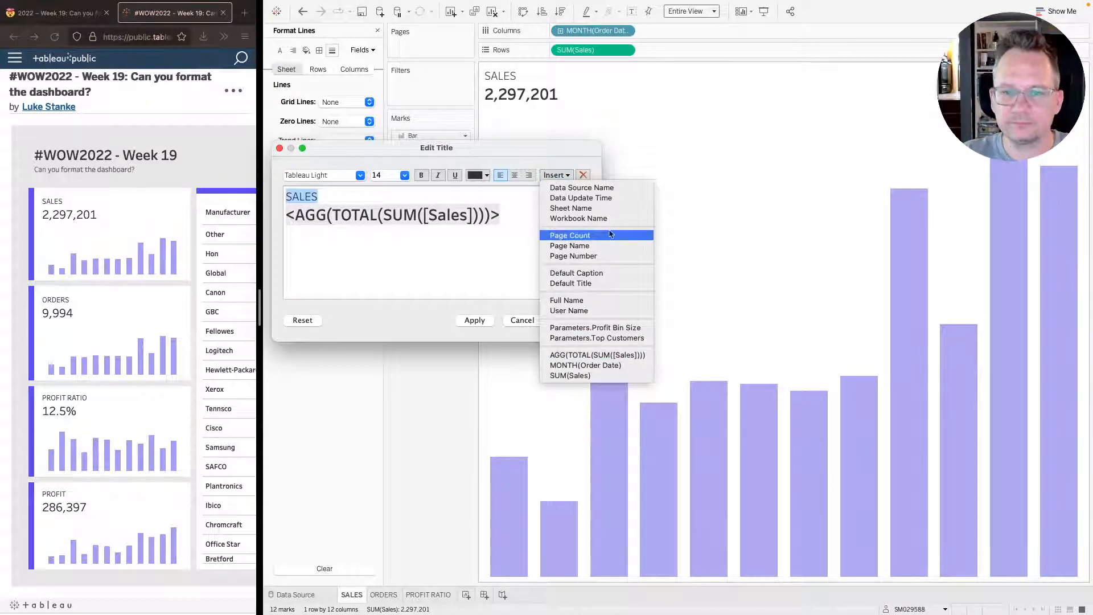
left_click(591, 208)
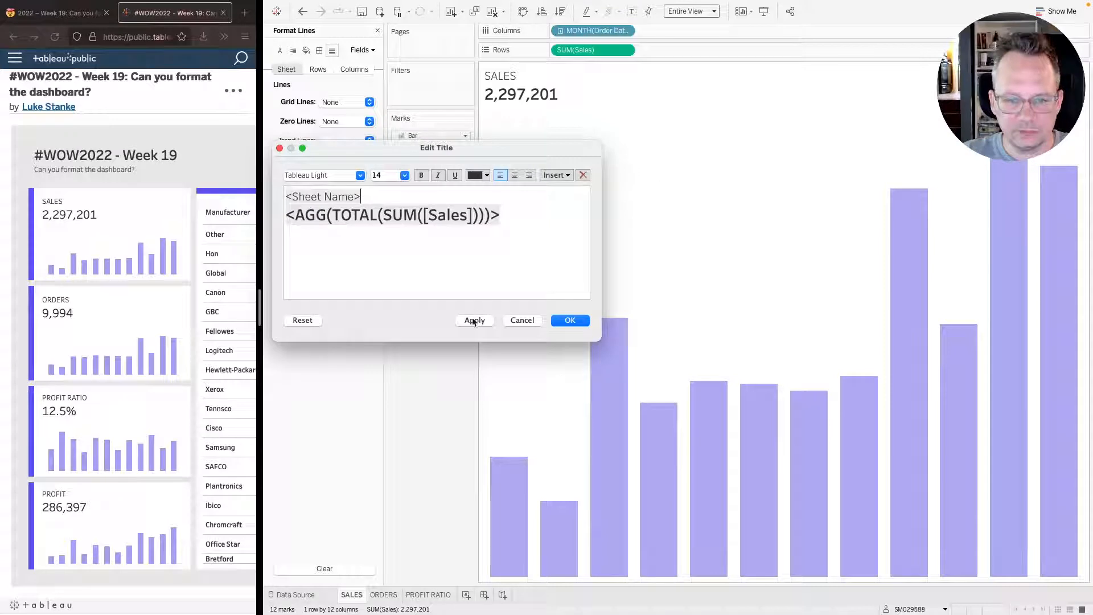
left_click(474, 321)
left_click(570, 322)
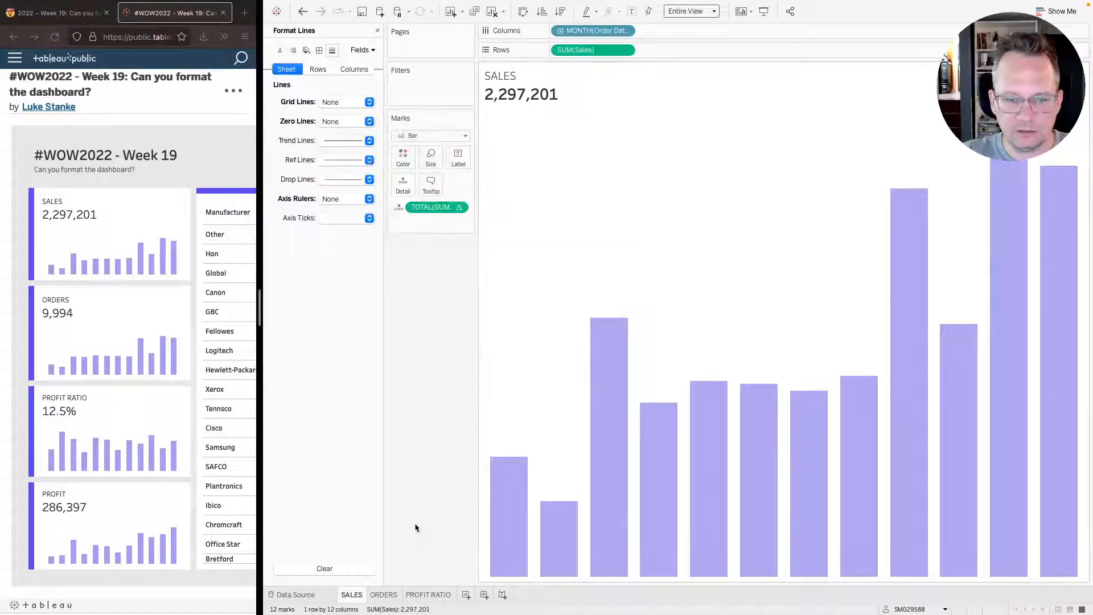
- Delete the existing ORDERS and PROFIT RATIO worksheets
right_click(386, 590)
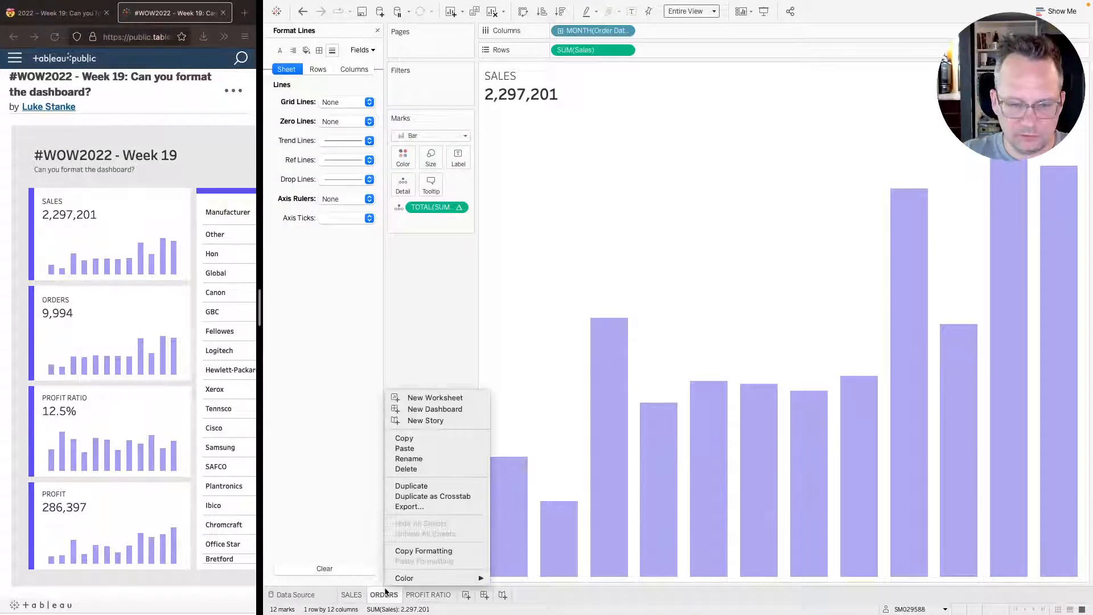
left_click(414, 470)
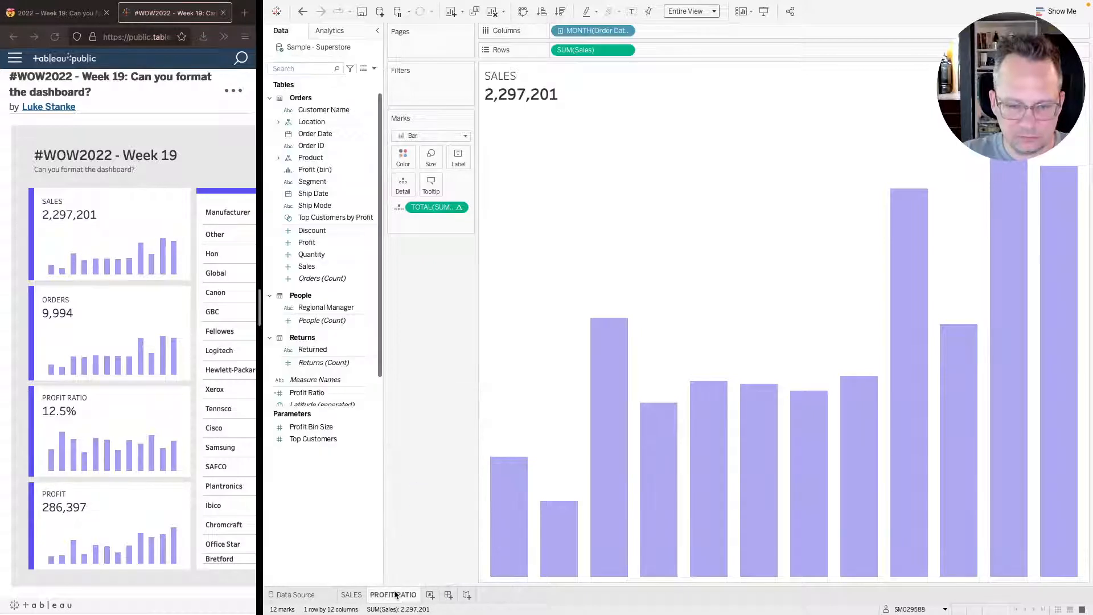
right_click(402, 592)
left_click(424, 472)
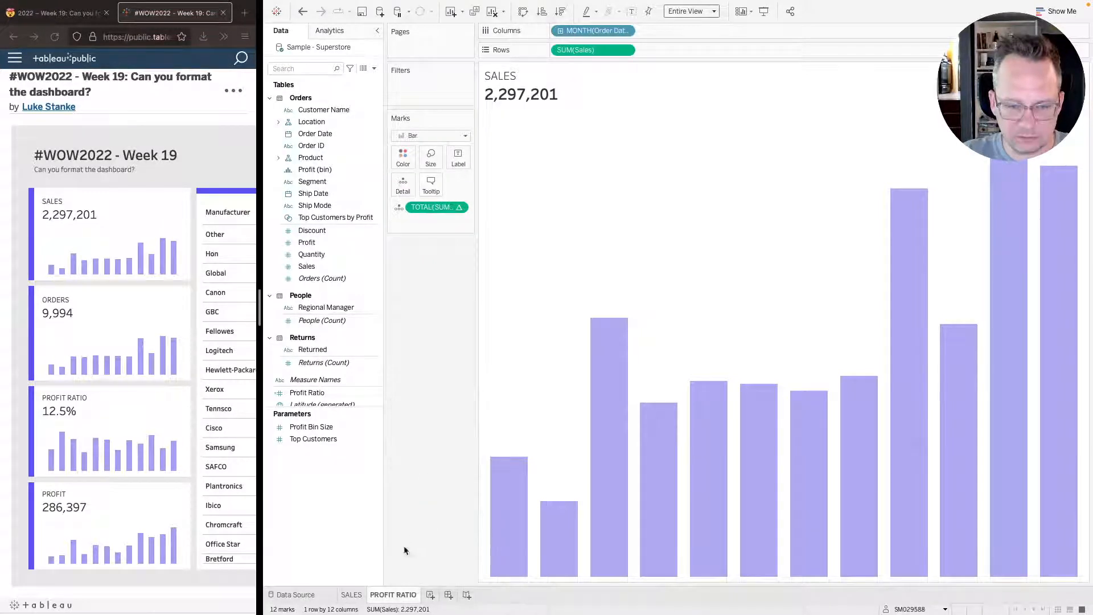
- Duplicate the SALES worksheet and rename the copy as ORDERS
right_click(353, 594)
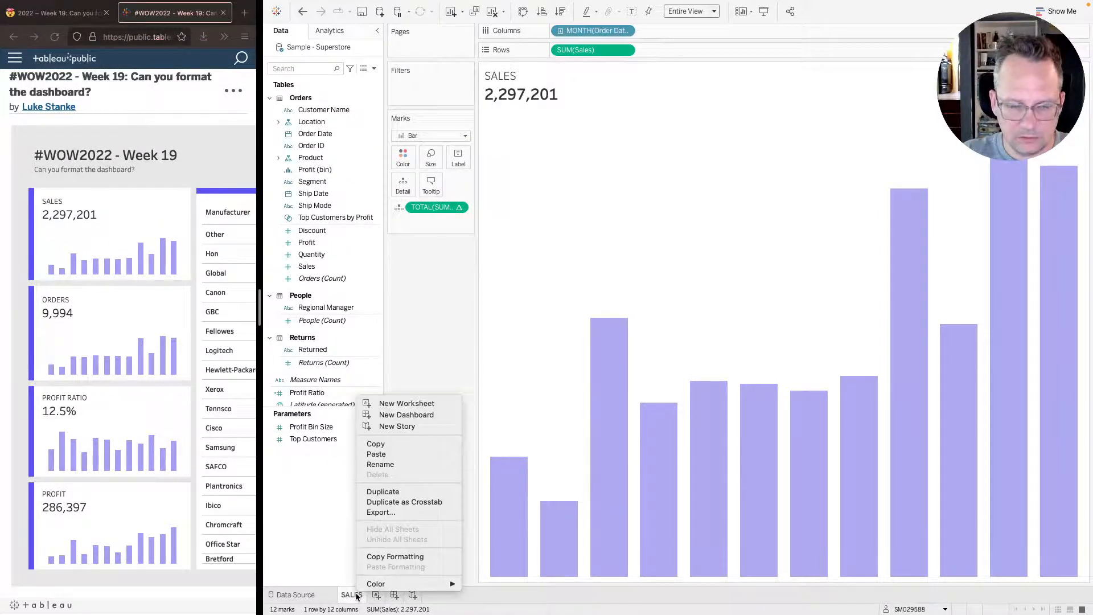
left_click(384, 493)
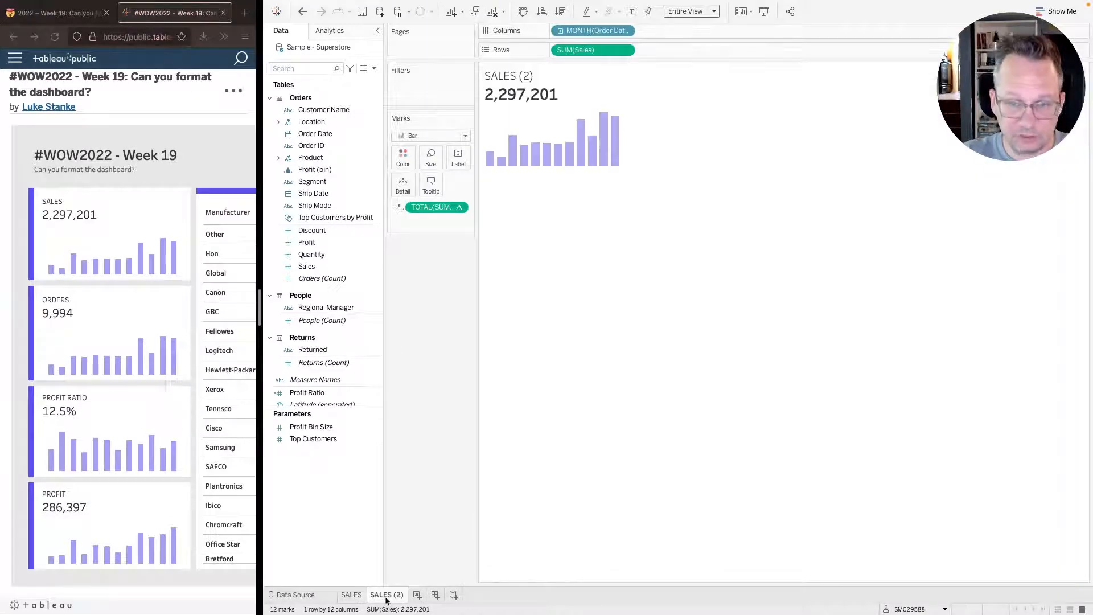
double_click(384, 596)
type("ORDERS")
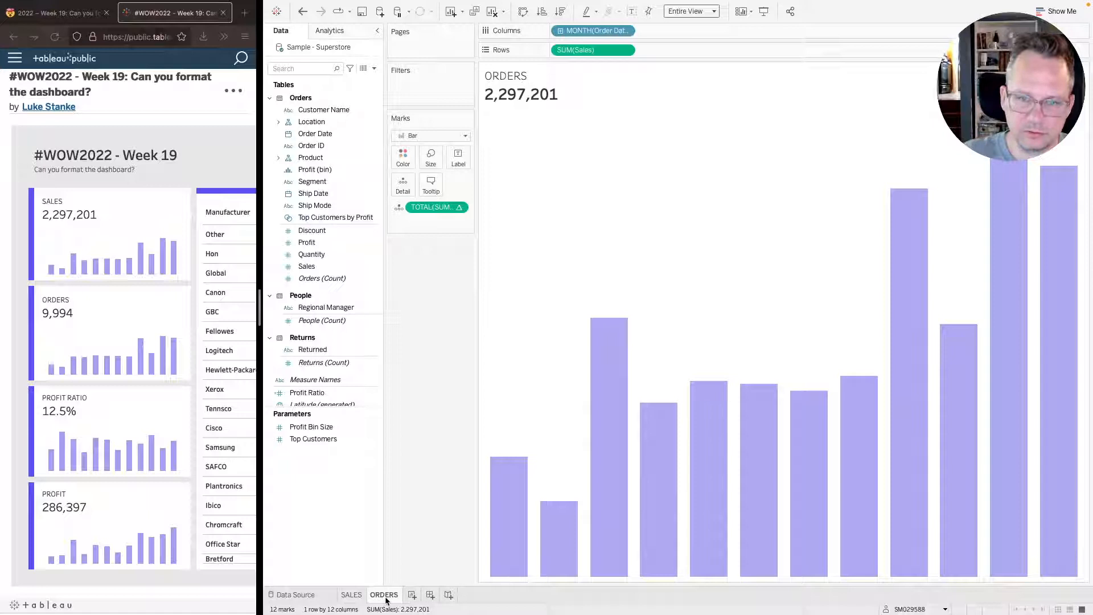
- Duplicate the ORDERS worksheet and rename the copy as PROFIT RATIO
right_click(385, 599)
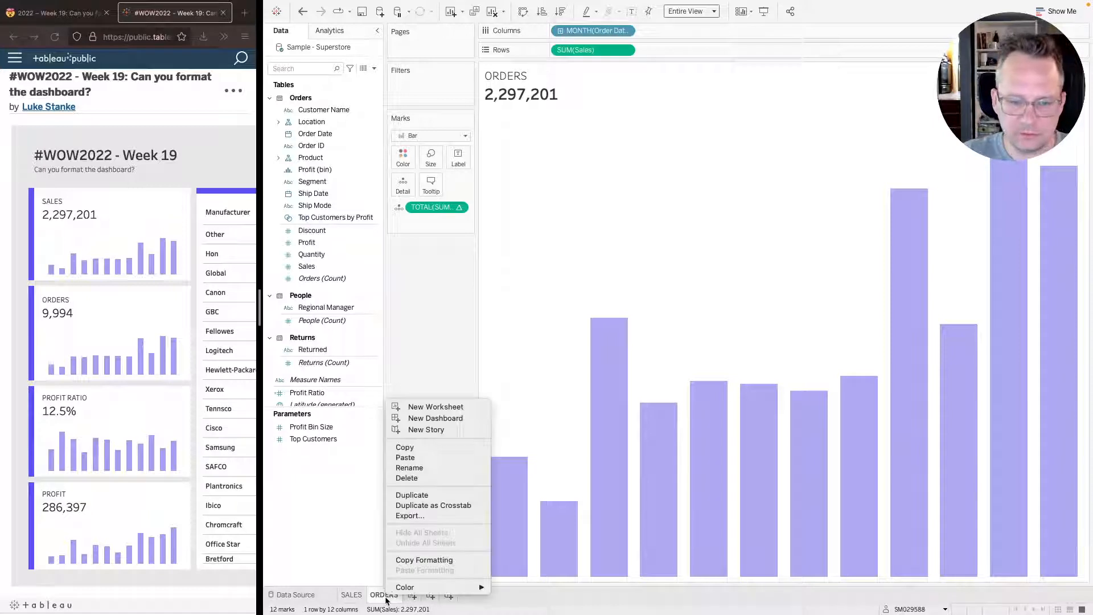
left_click(415, 496)
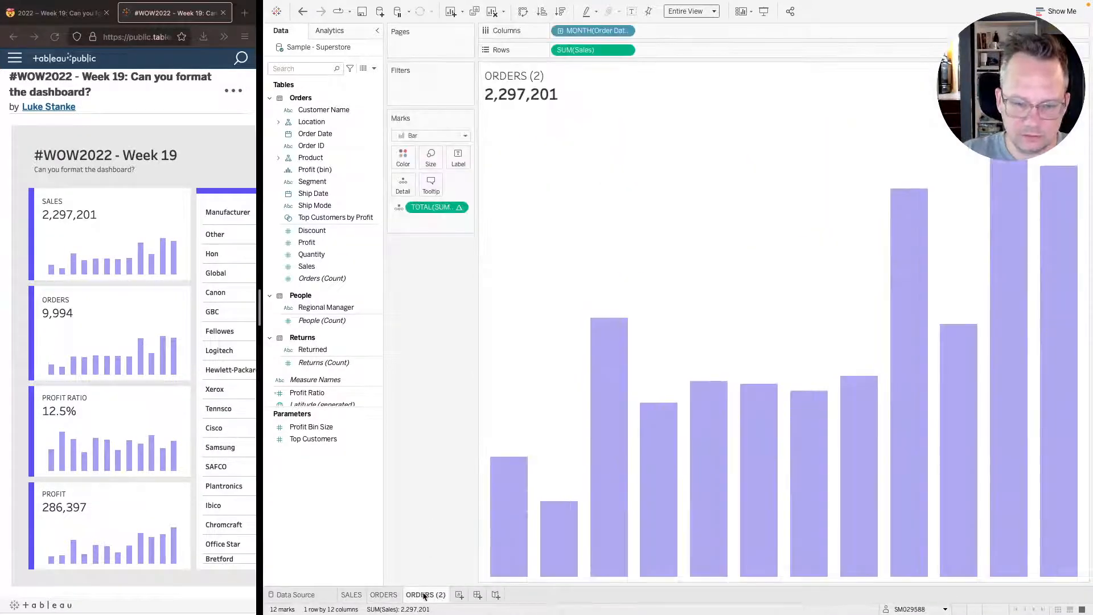
double_click(423, 593)
type("P")
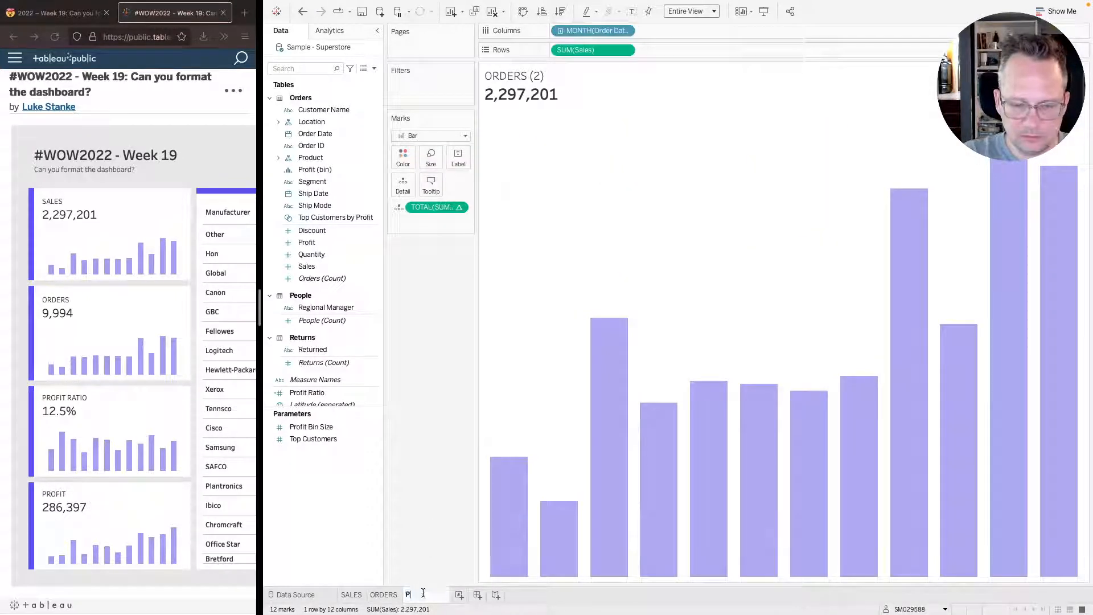
type("ROFIT RATIO")
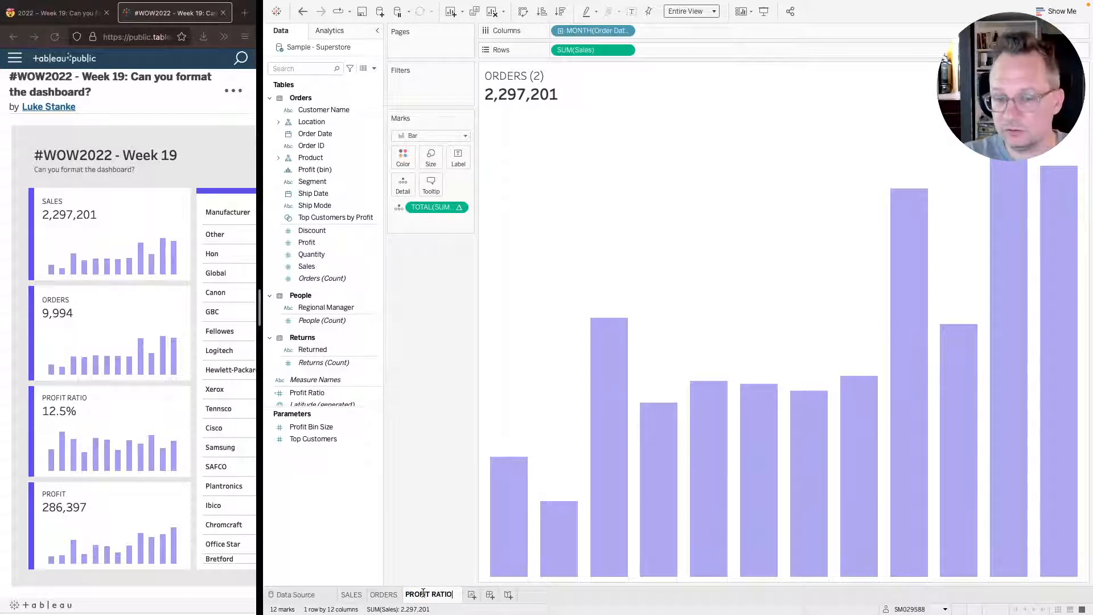
key("Return")
- Duplicate the PROFIT RATIO worksheet and rename the copy as PROFIT
right_click(424, 595)
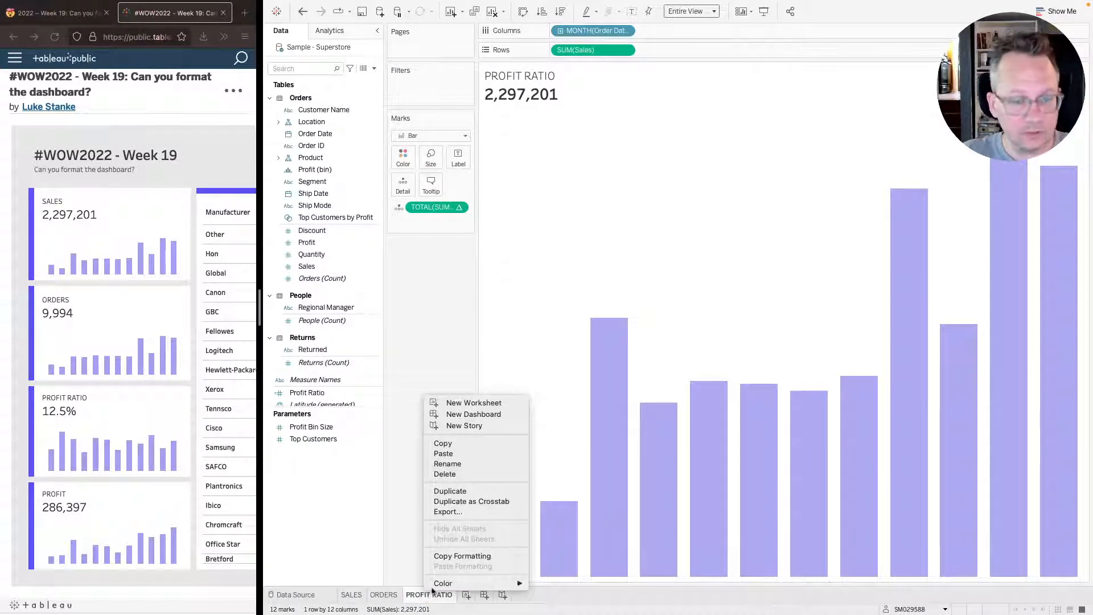
left_click(457, 493)
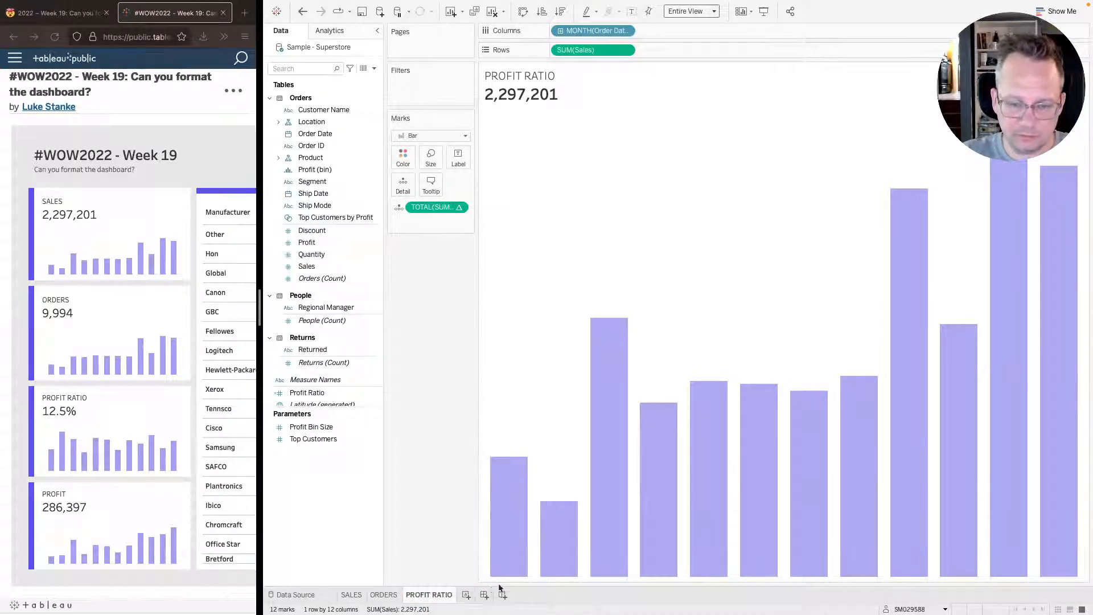
double_click(485, 596)
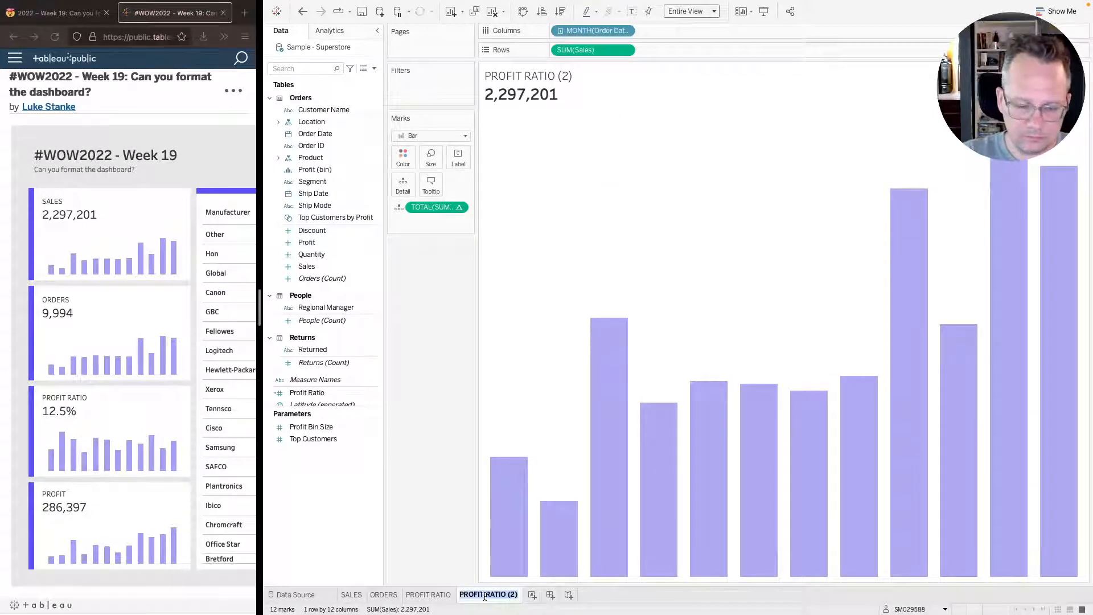
key("BackSpace")
type("PROFIT")
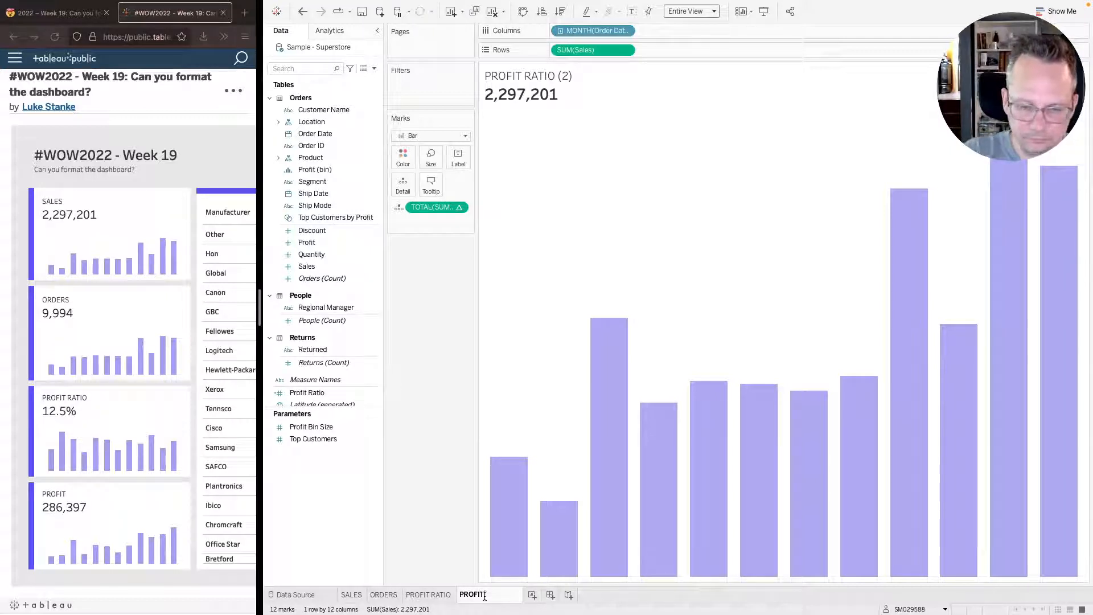
key("Return")
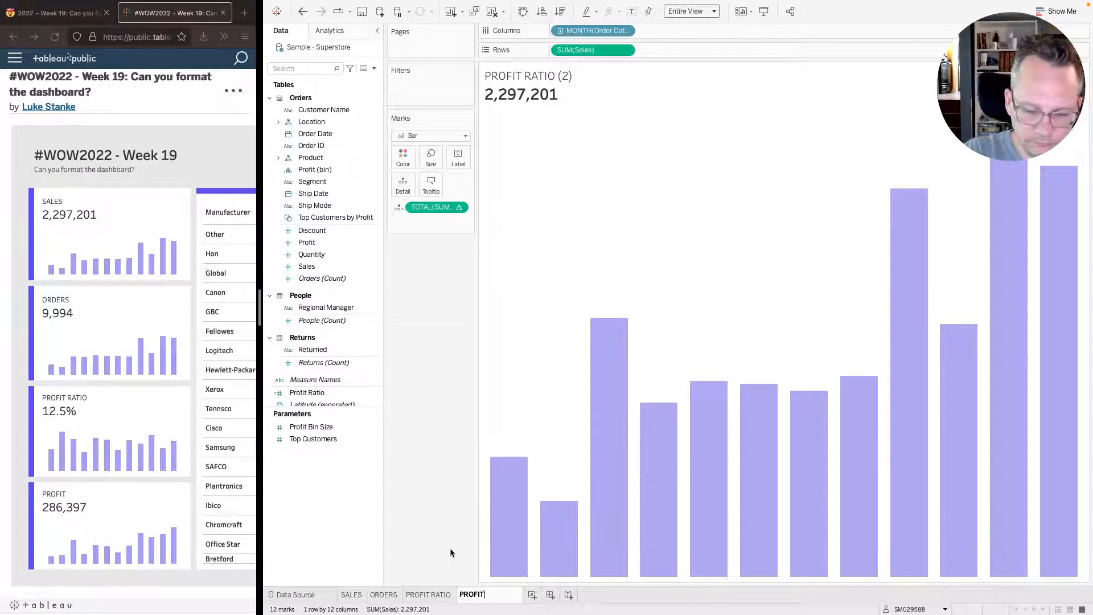
type("_RAR")
key("BackSpace")
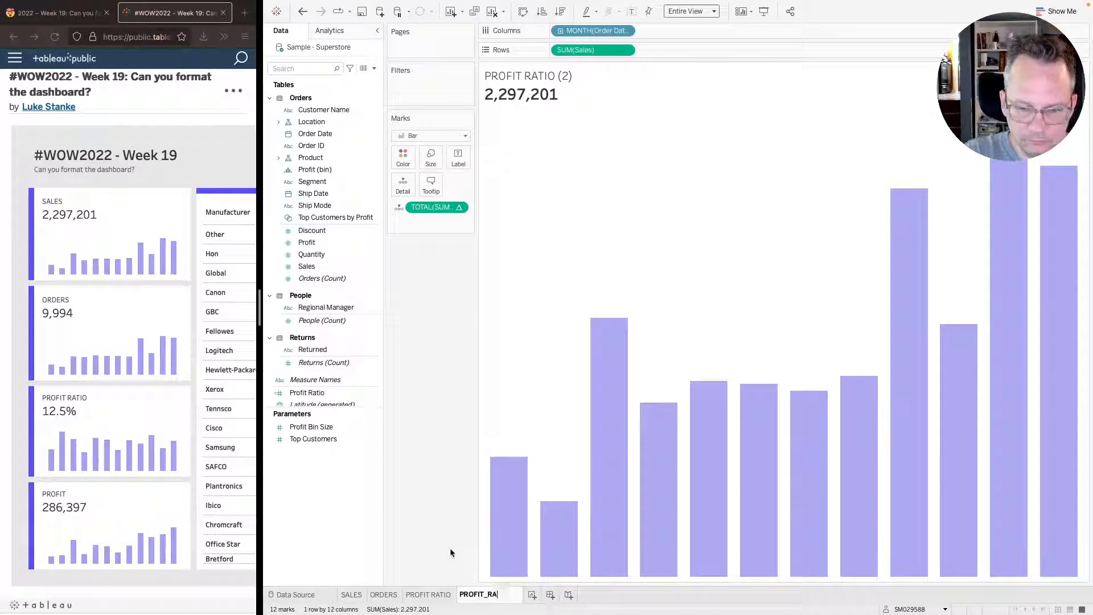
type("TIO")
key("BackSpace")
key("BackSpace")
key("BackSpace")
key("BackSpace")
key("BackSpace")
key("BackSpace")
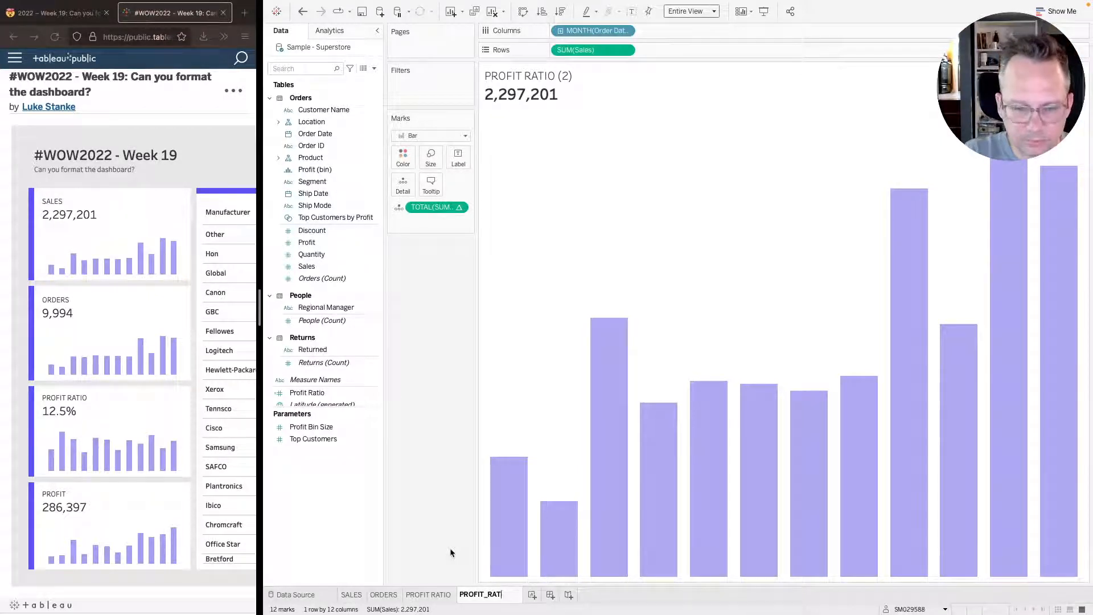
key("Return")
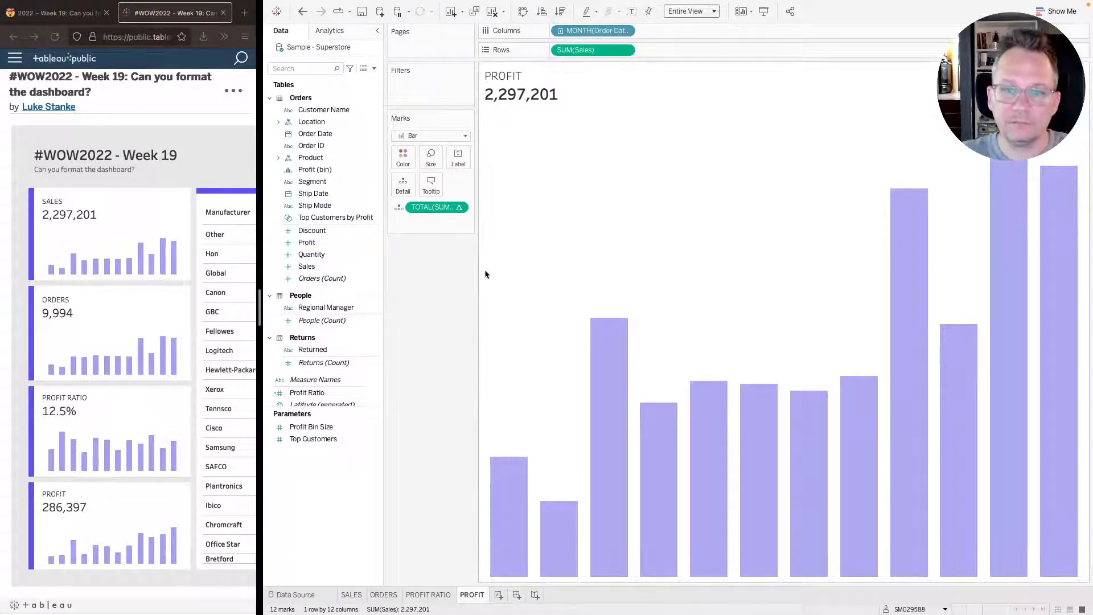
- On the ORDERS worksheet, replace the Sales measure on Rows with COUNTD([Order ID]) and hide its axis header
left_click(357, 594)
left_click(383, 594)
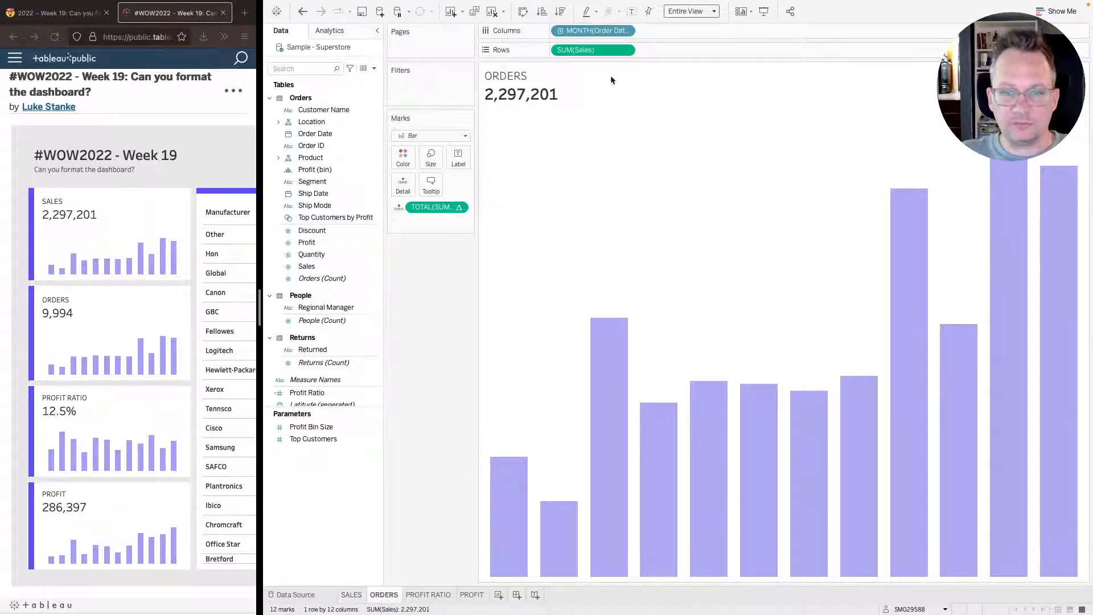
double_click(591, 50)
double_click(591, 49)
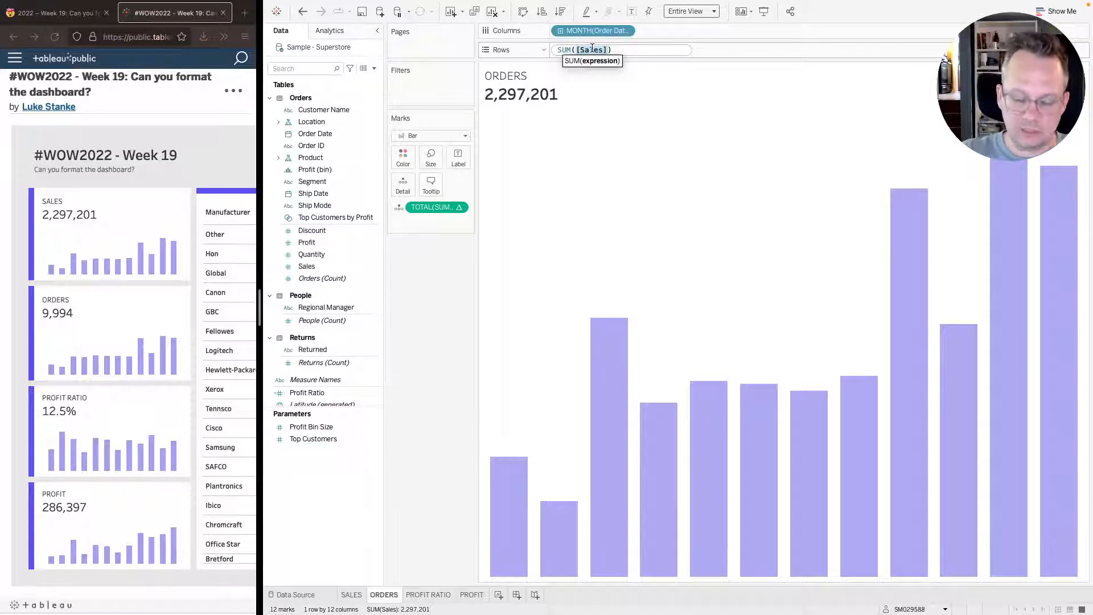
type("ORDER")
key("Down")
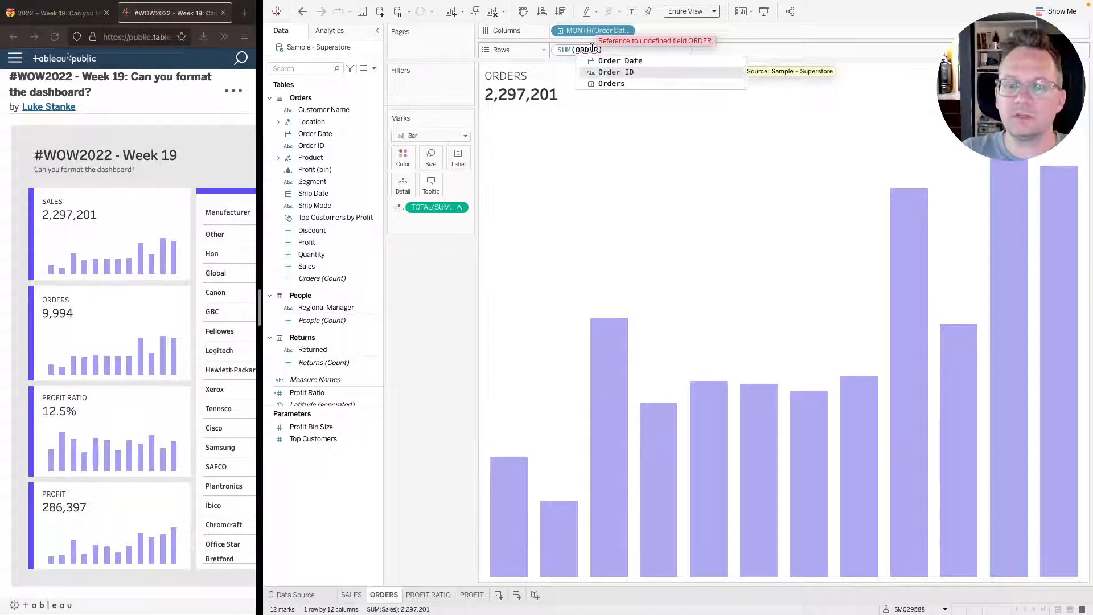
double_click(592, 49)
triple_click(597, 49)
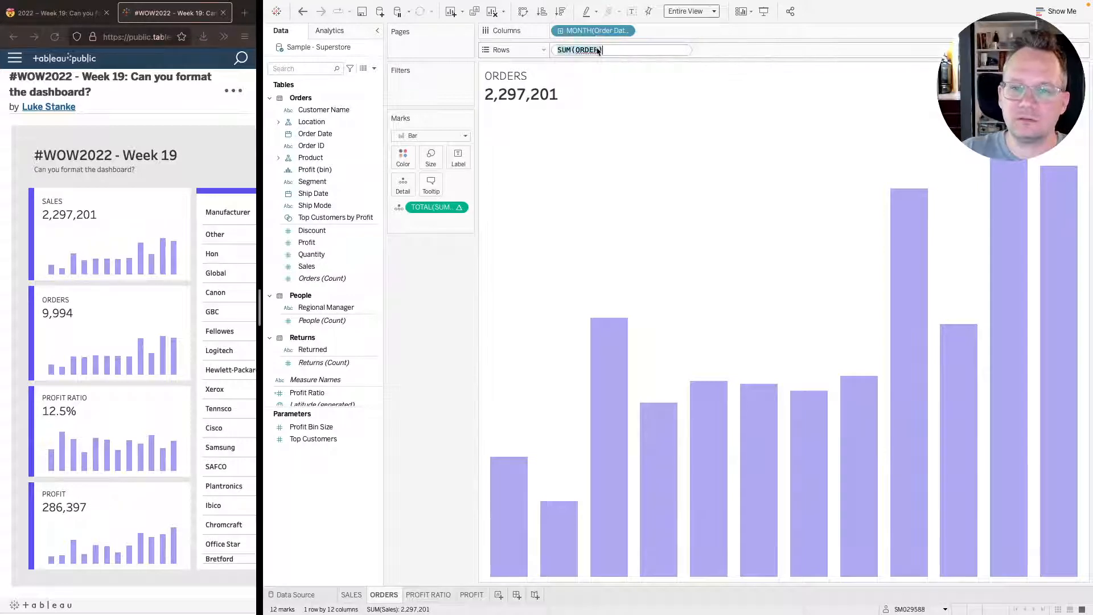
left_click(606, 50)
left_click_drag(605, 50, 526, 49)
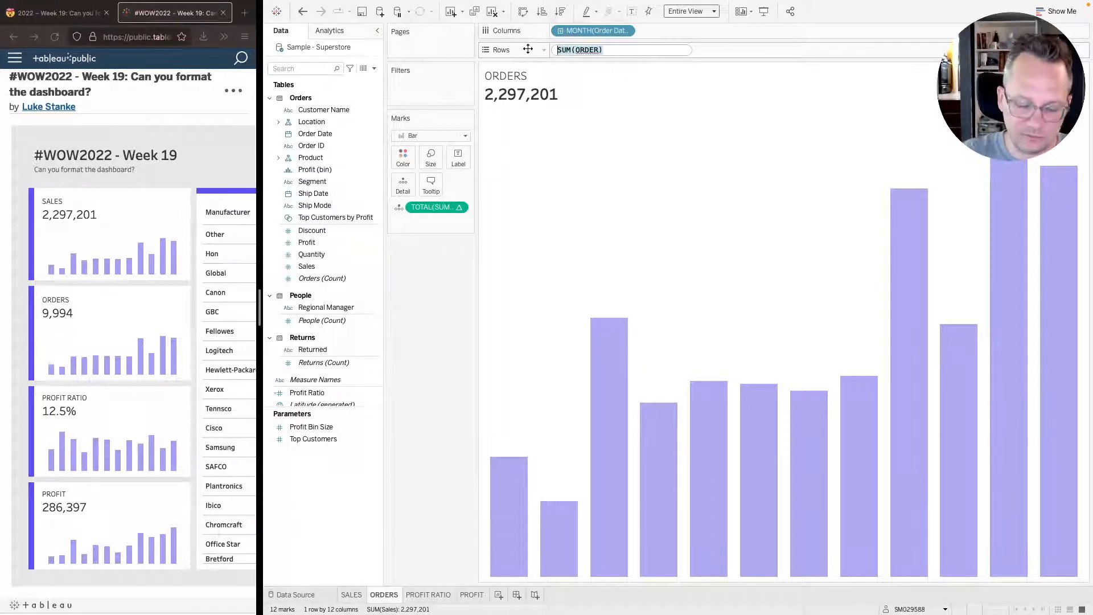
type("COUNTD")
type("(ORDER")
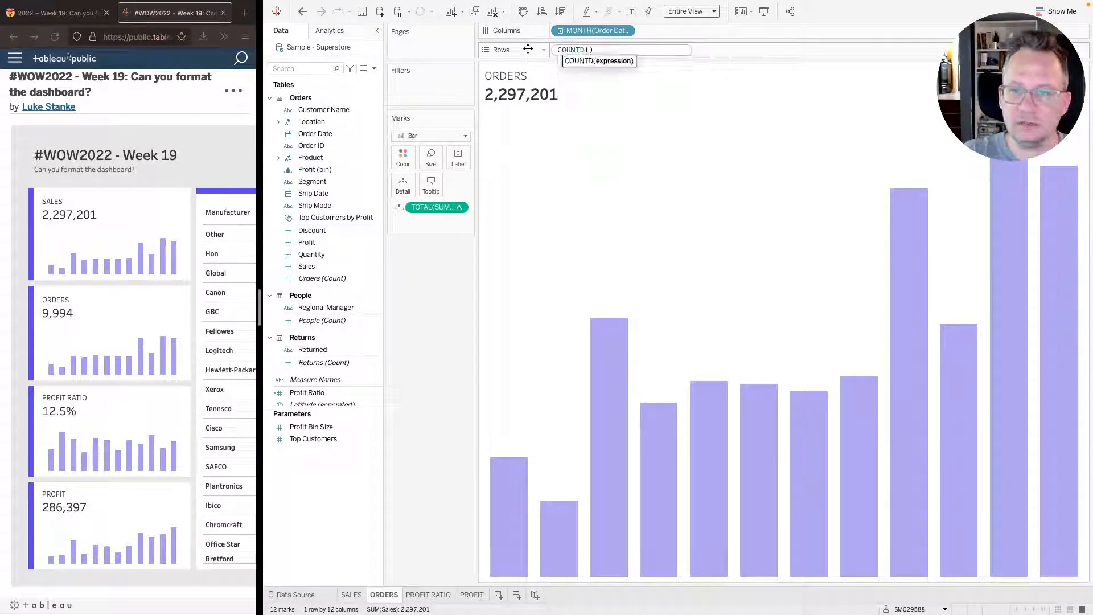
key("Down")
key("Return")
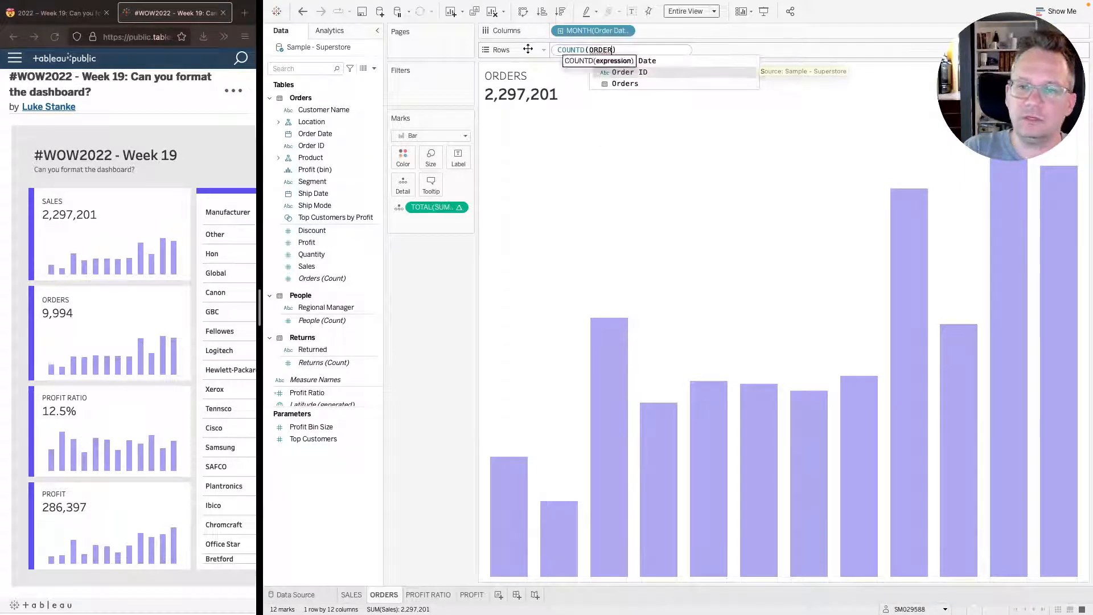
key("Return")
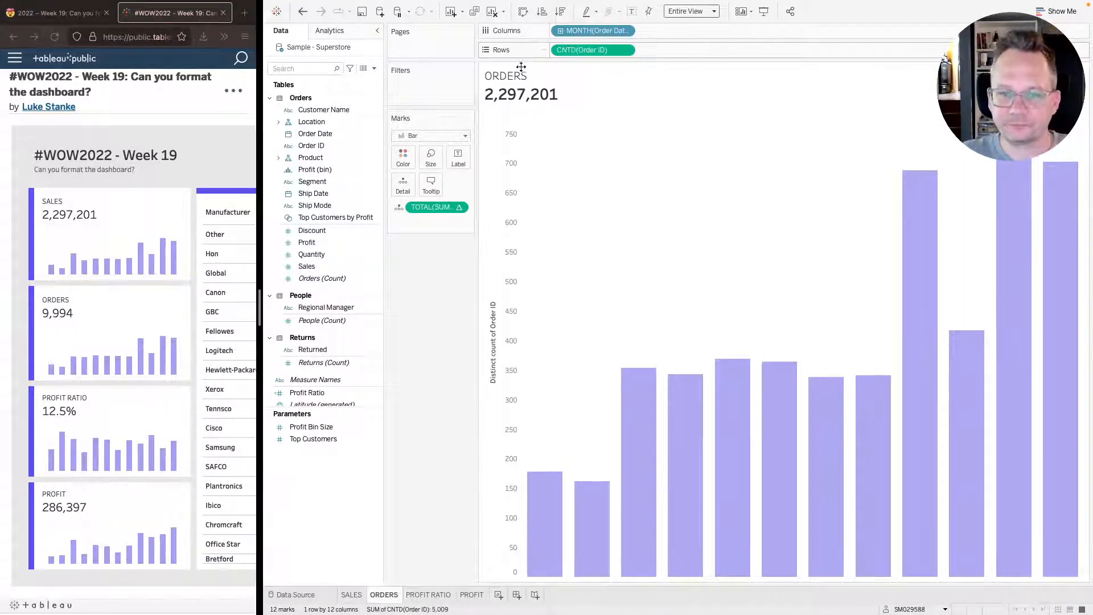
right_click(503, 151)
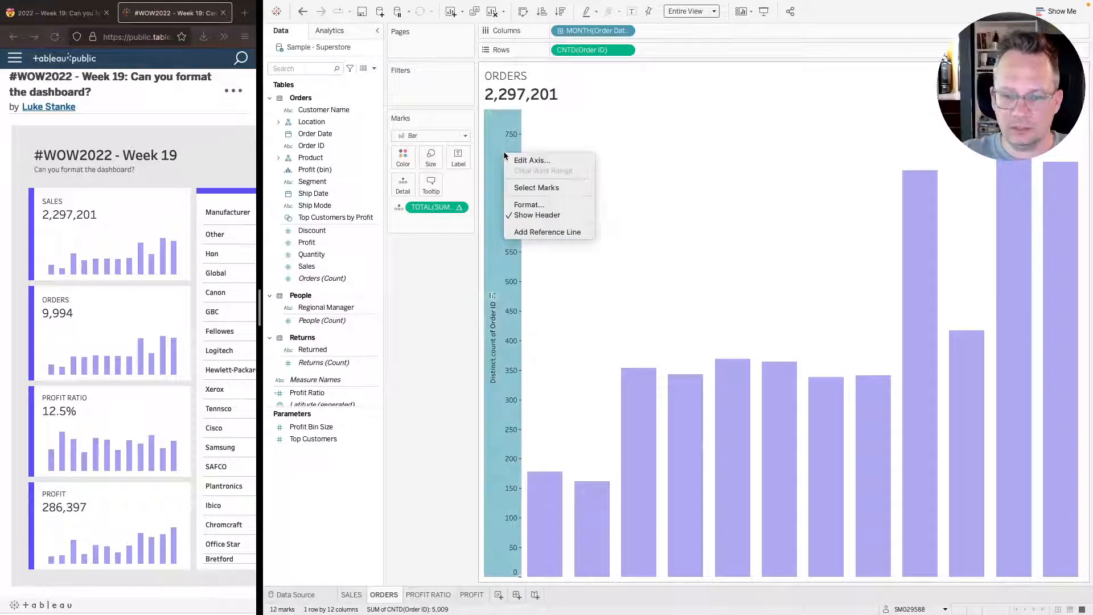
left_click(536, 215)
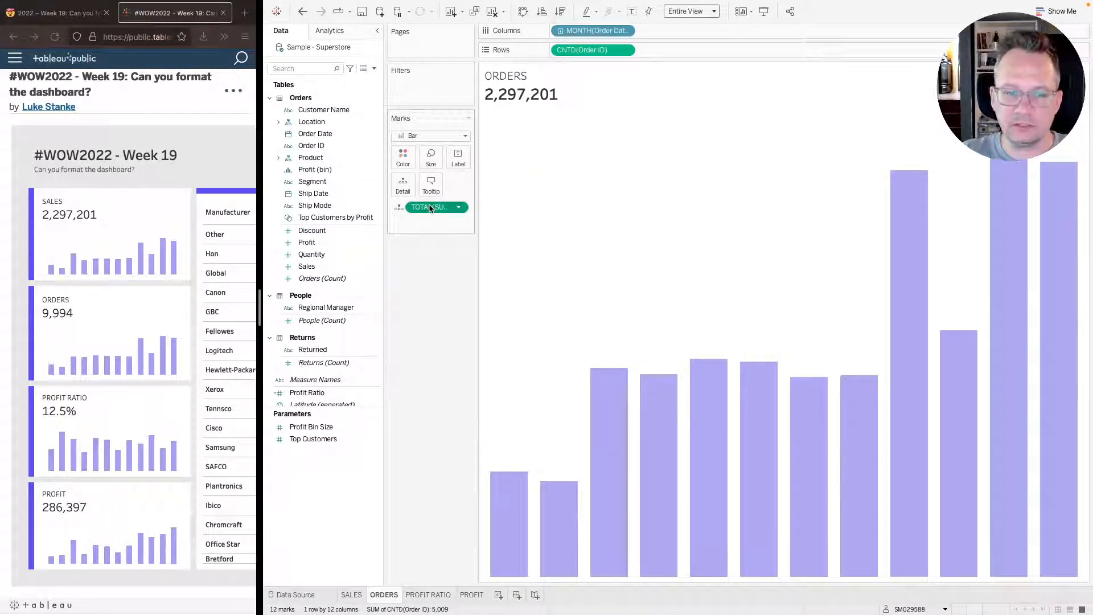
- Change the total calculation on the ORDERS sheet's Detail mark to TOTAL(COUNTD([Order ID]))
double_click(433, 207)
mouse_move(439, 208)
left_mouse_down()
mouse_move(398, 206)
mouse_move(427, 208)
left_mouse_up()
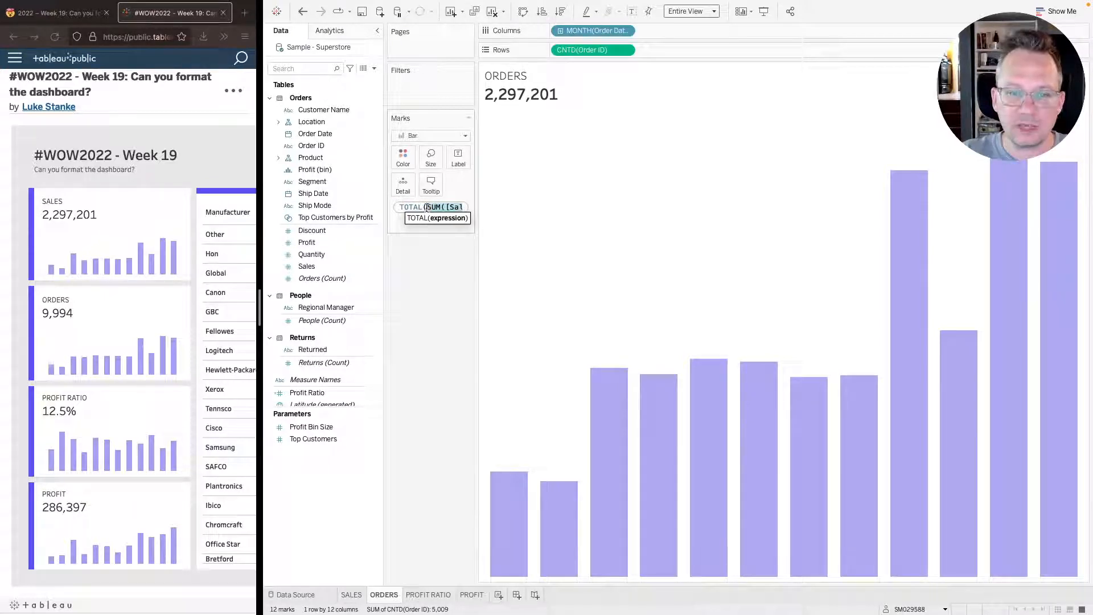
type("countd(")
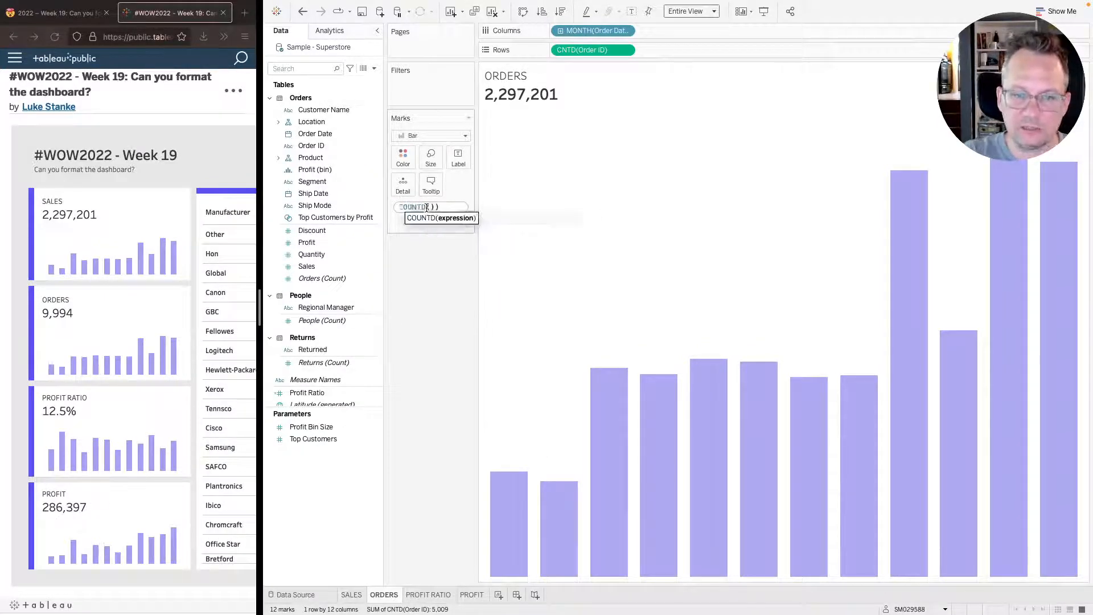
type("OV")
key("BackSpace")
type("R")
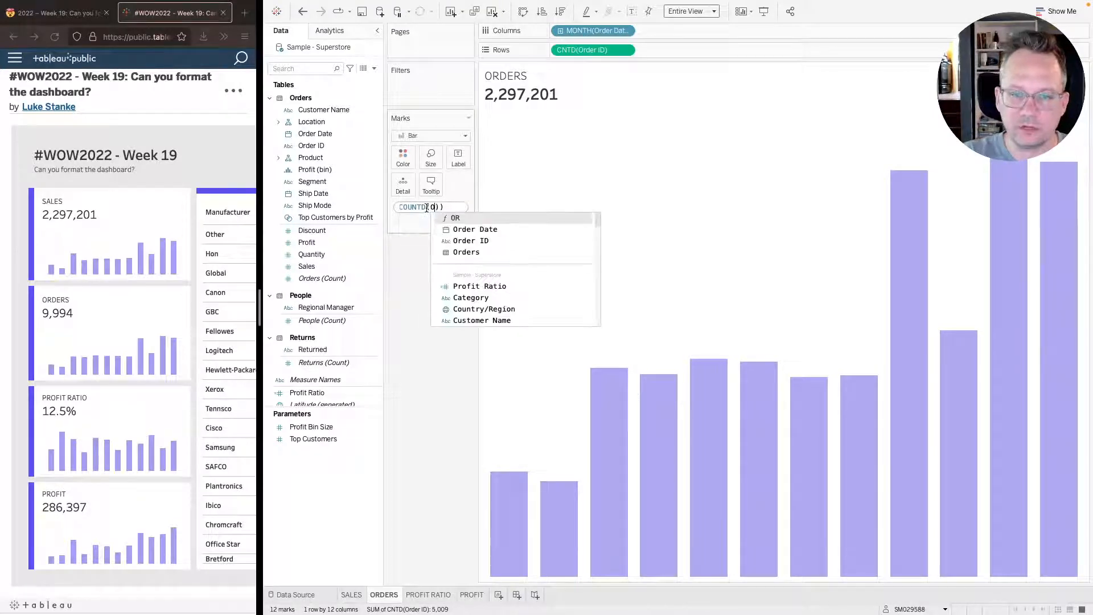
key("Down")
key("Down")
key("Return")
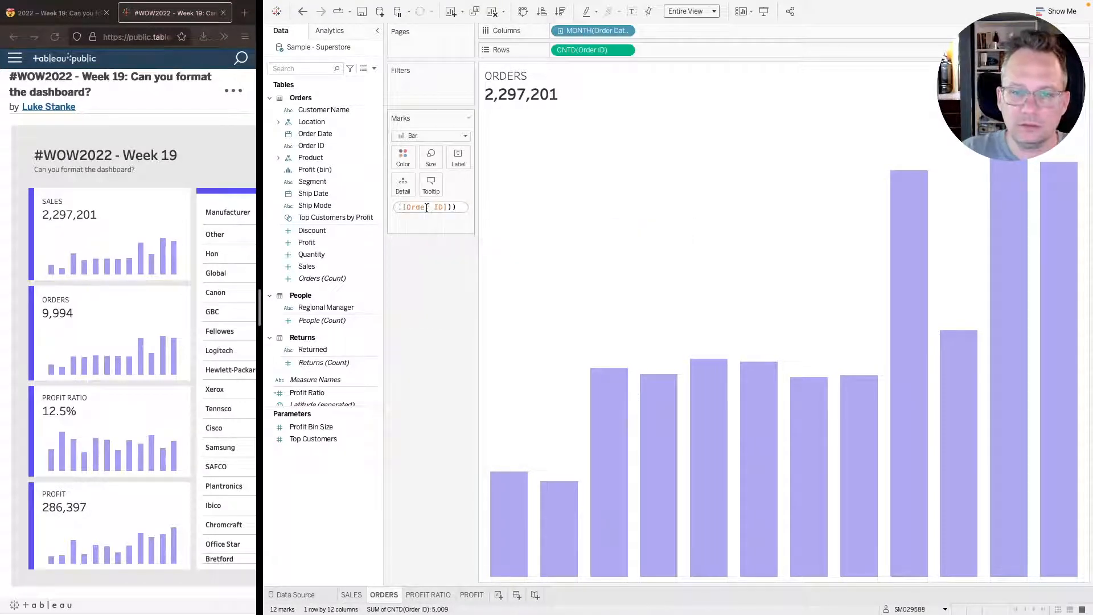
key("Return")
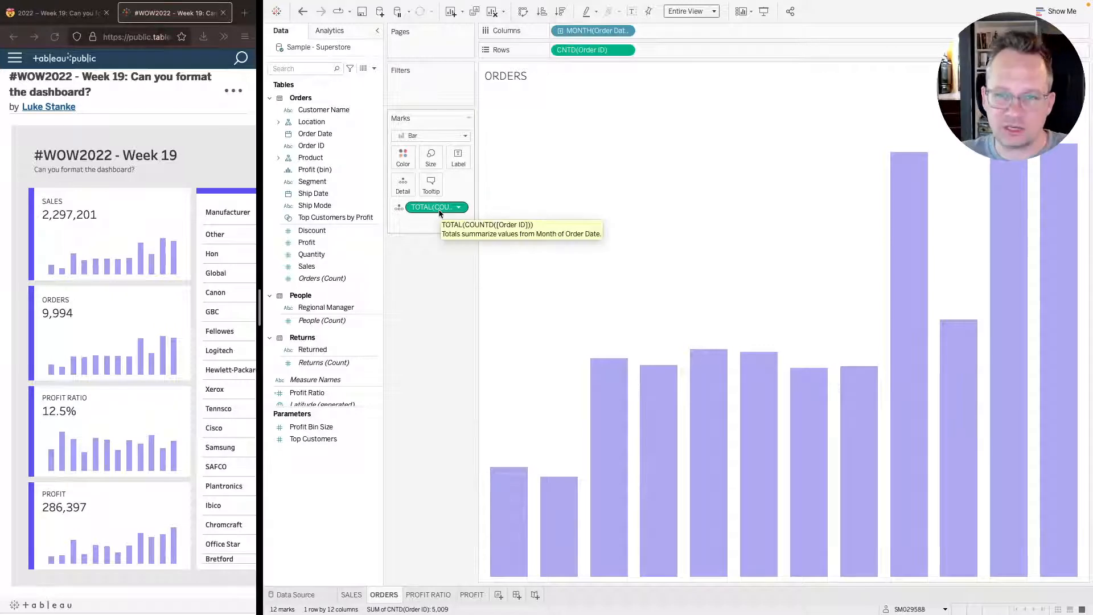
- Replace the missing field in the ORDERS title with the AGG(TOTAL(COUNTD([Order ID]))) field
double_click(512, 78)
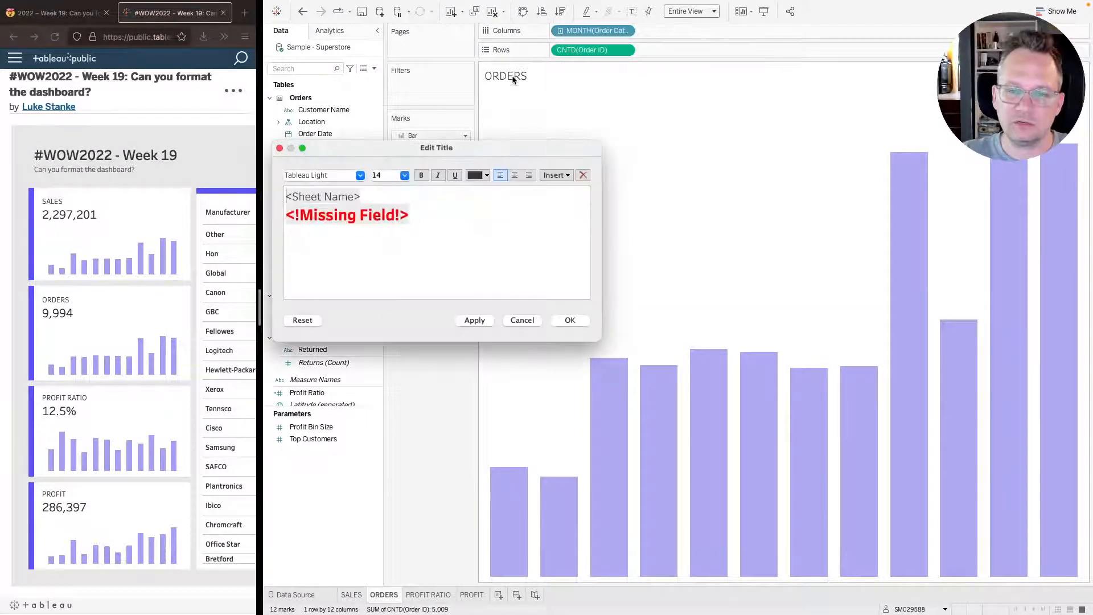
left_click(417, 216)
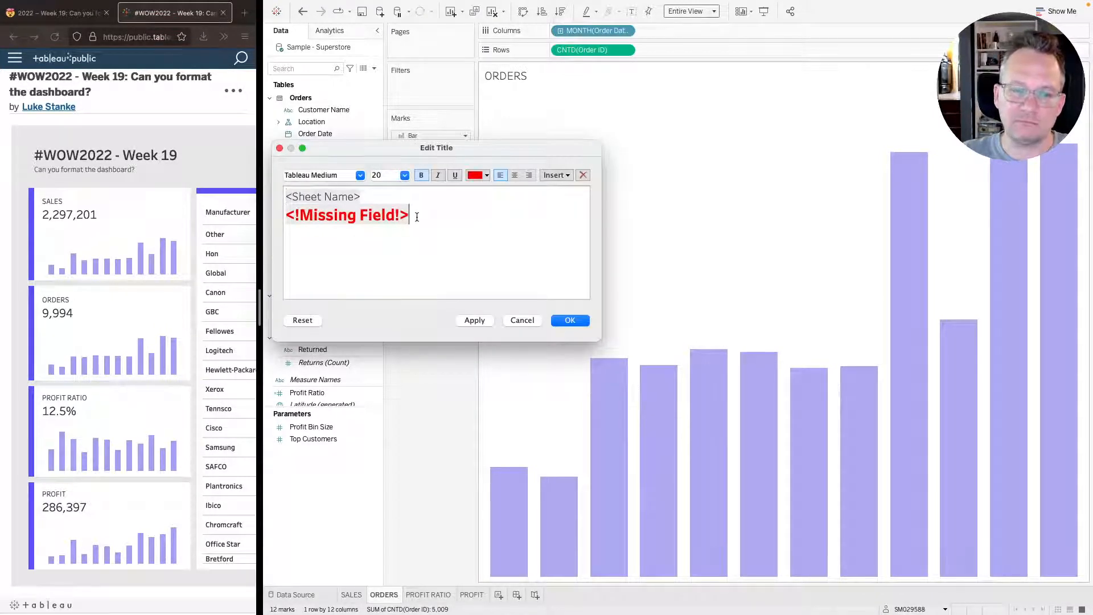
left_click_drag(417, 217, 275, 212)
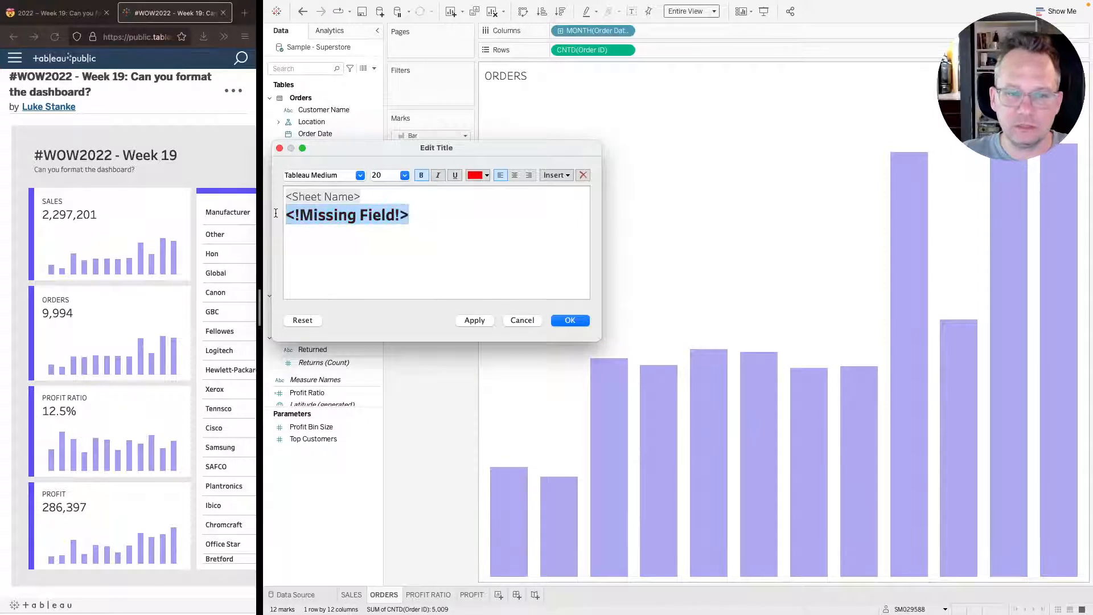
left_click(555, 175)
left_click(582, 354)
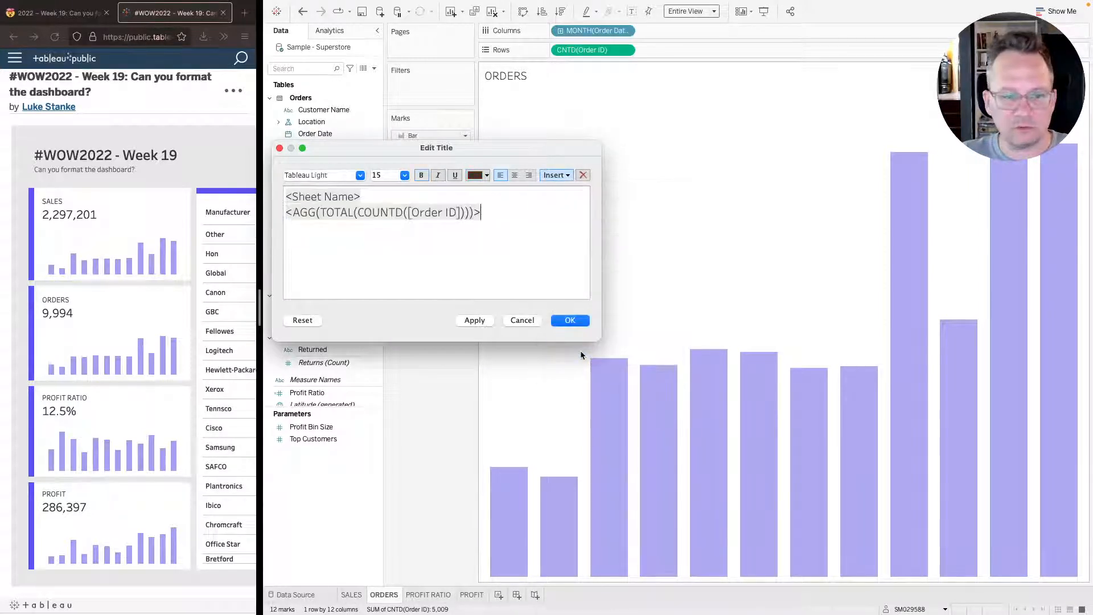
- Format the distinct order count in the ORDERS title as Tableau Medium, size 18, and apply the title
double_click(415, 212)
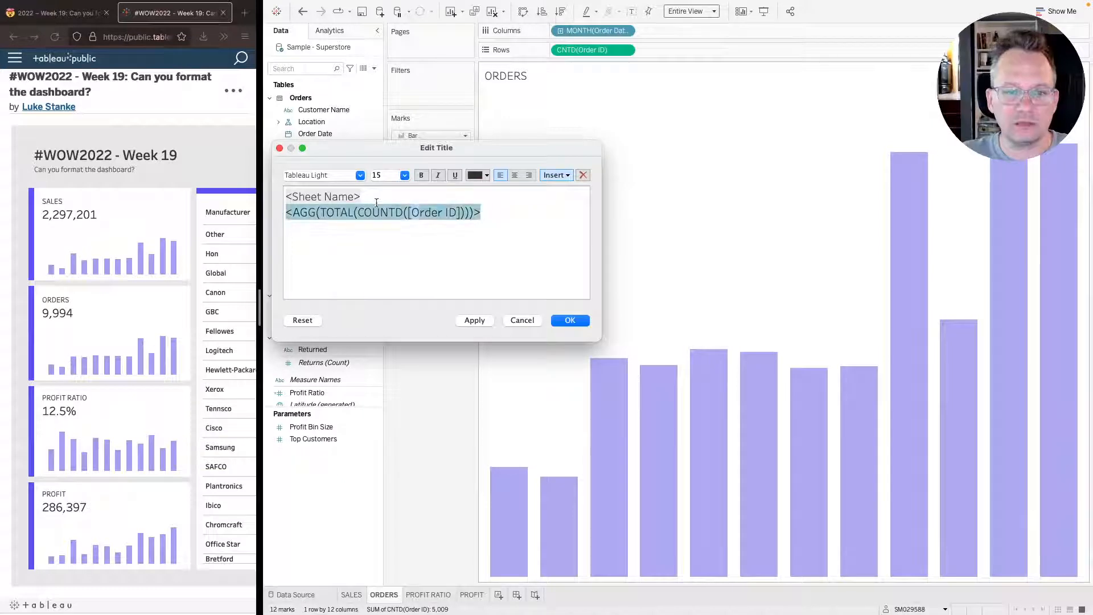
left_click(360, 175)
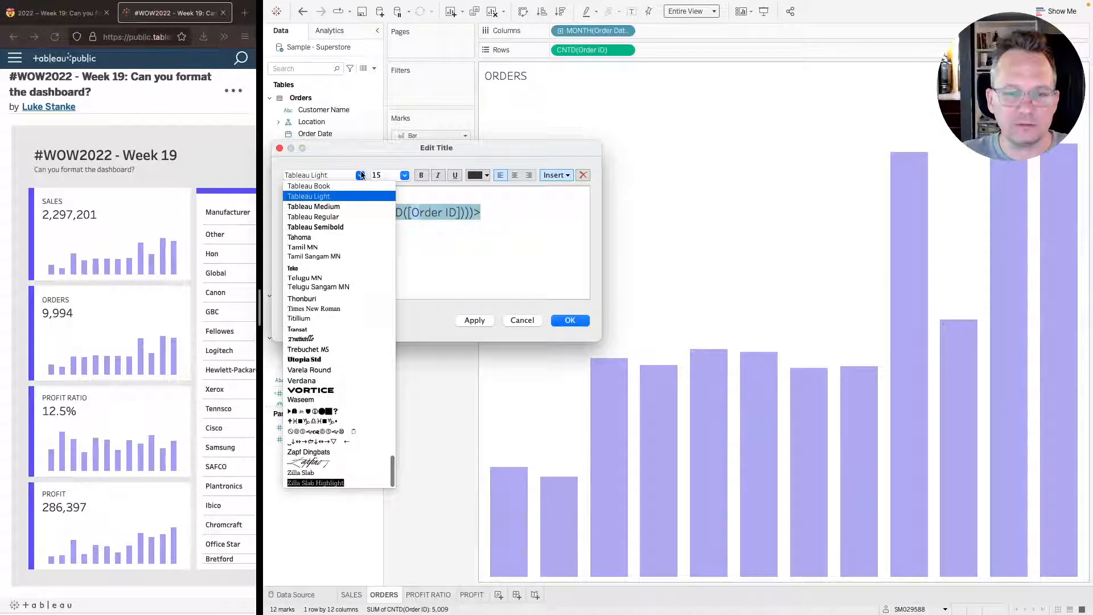
left_click(347, 208)
left_click(404, 176)
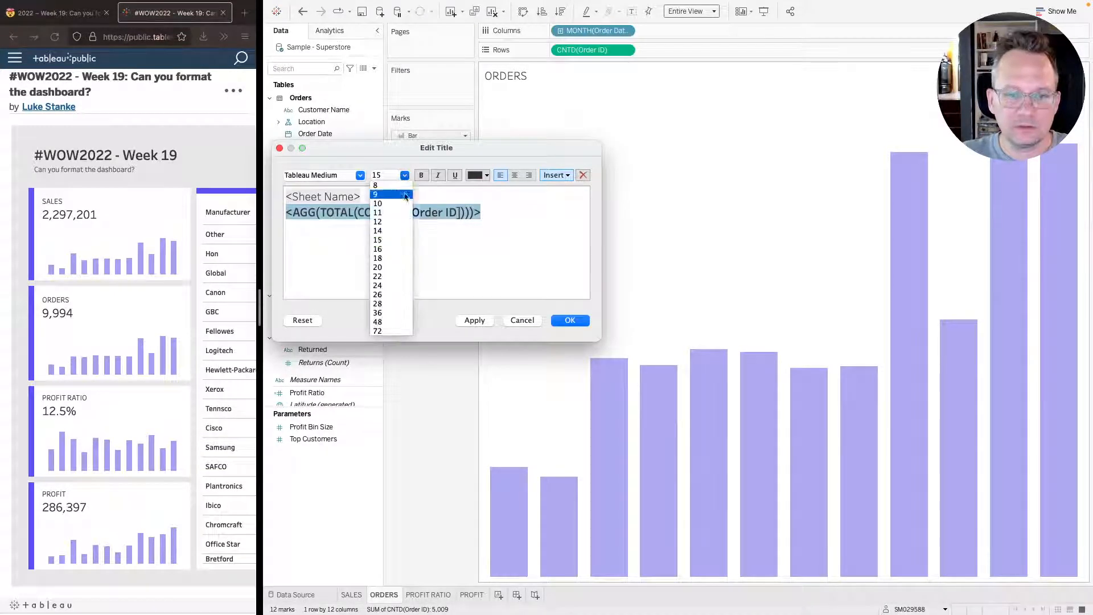
left_click(390, 259)
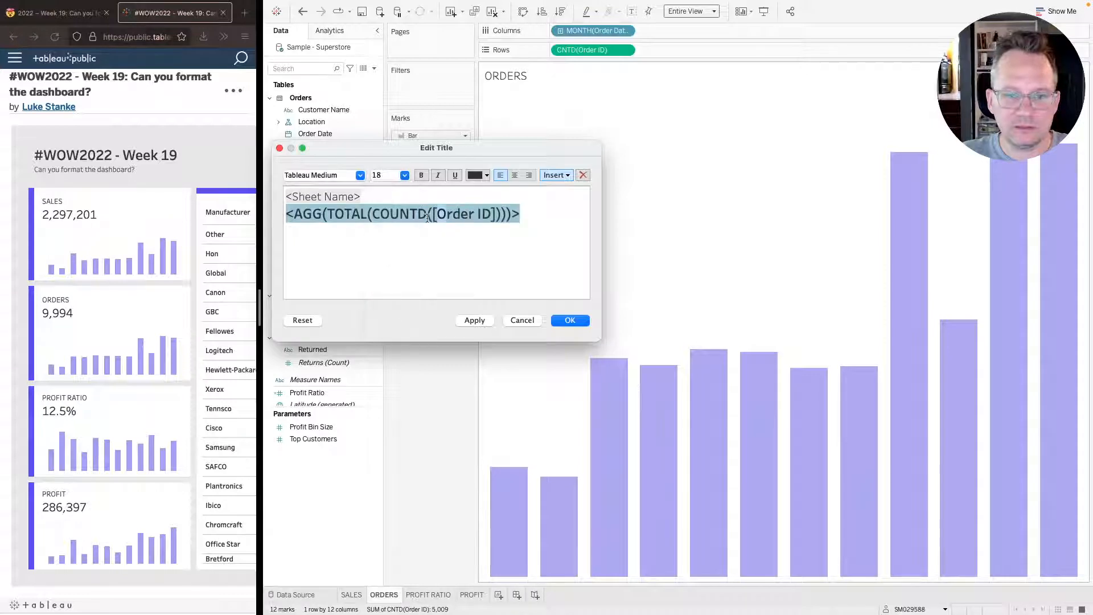
left_click(472, 320)
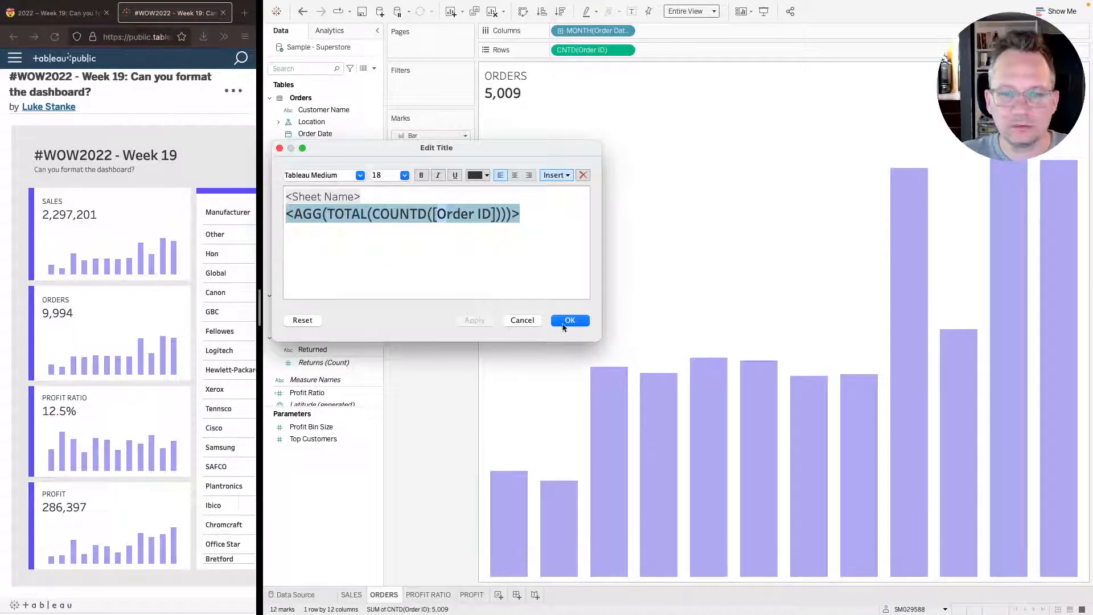
left_click(565, 325)
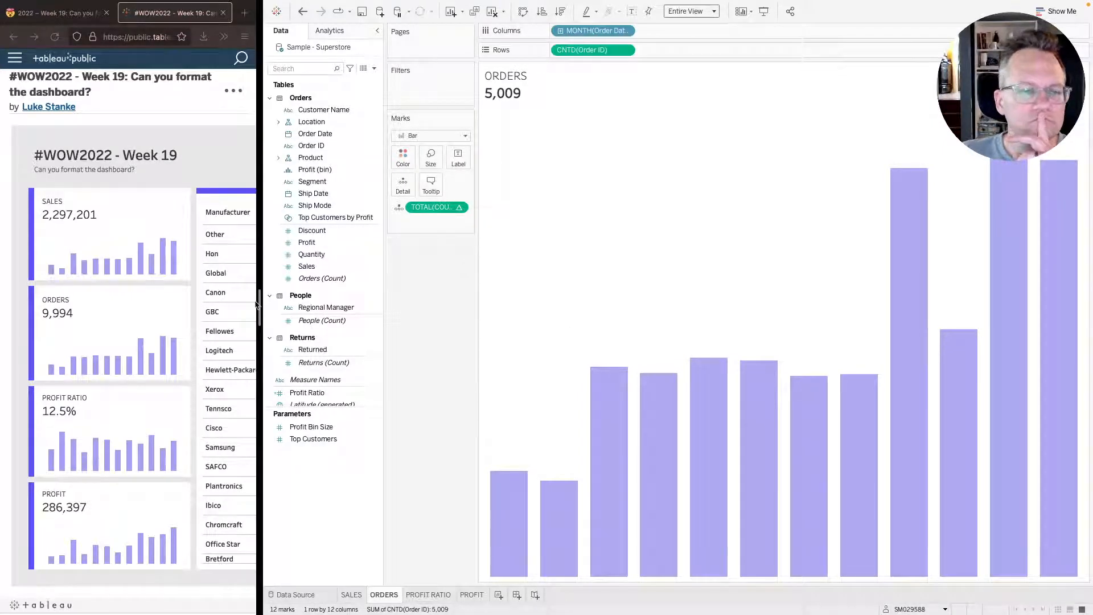
- Inspect how the ORDERS figure is calculated in the reference dashboard and compare it with the worksheet title's field
left_click(55, 317)
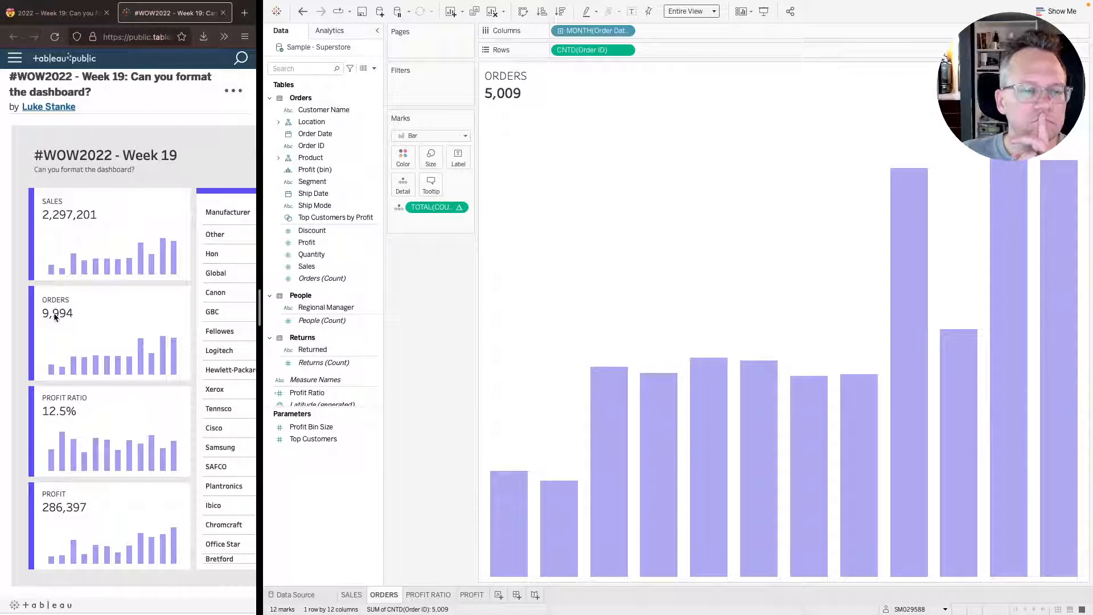
mouse_move(79, 315)
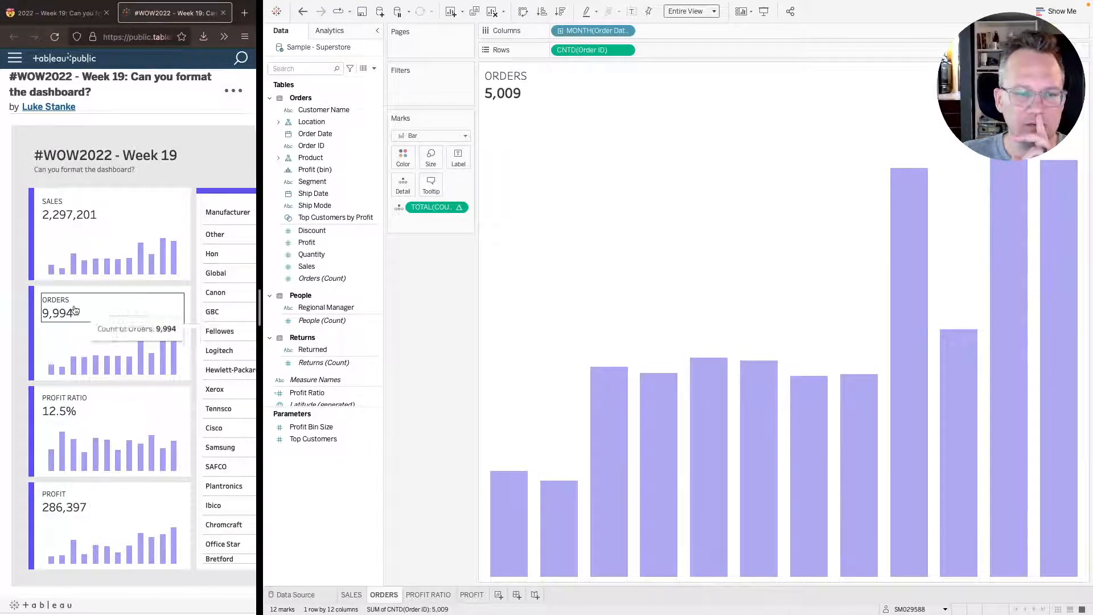
double_click(505, 94)
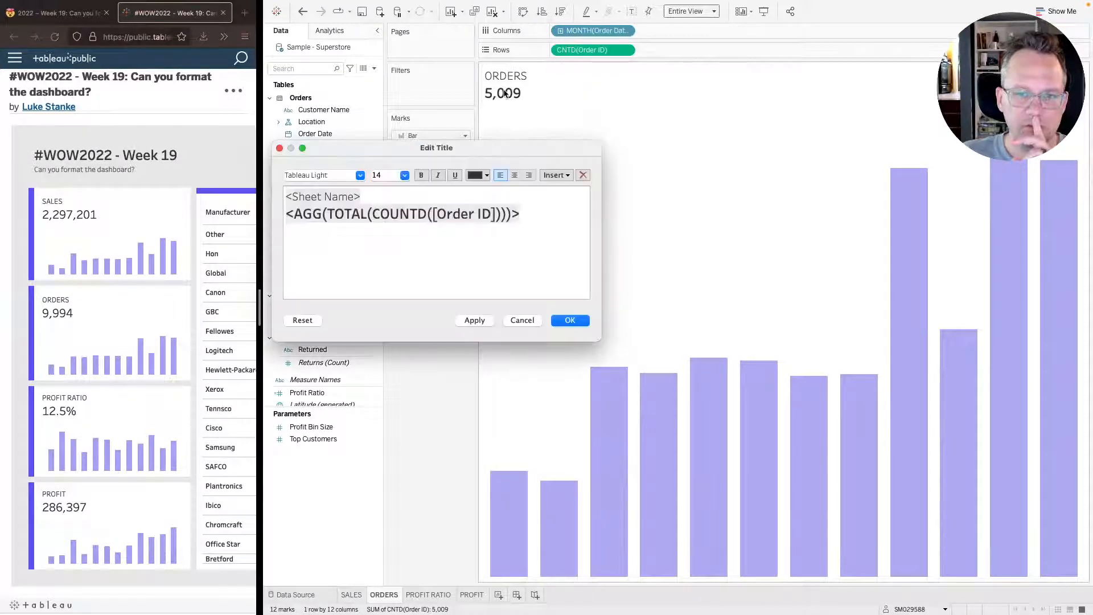
left_click(522, 320)
- Change the Detail calculation on the ORDERS sheet from a distinct count to TOTAL(COUNT([Order ID]))
double_click(412, 207)
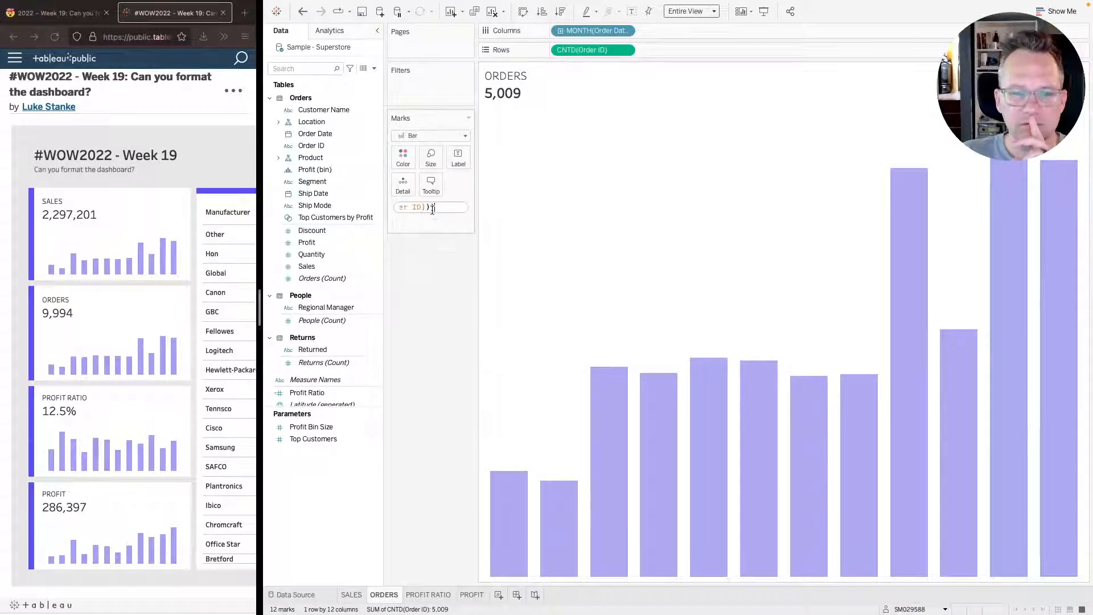
left_click_drag(412, 207, 439, 204)
left_click(454, 206)
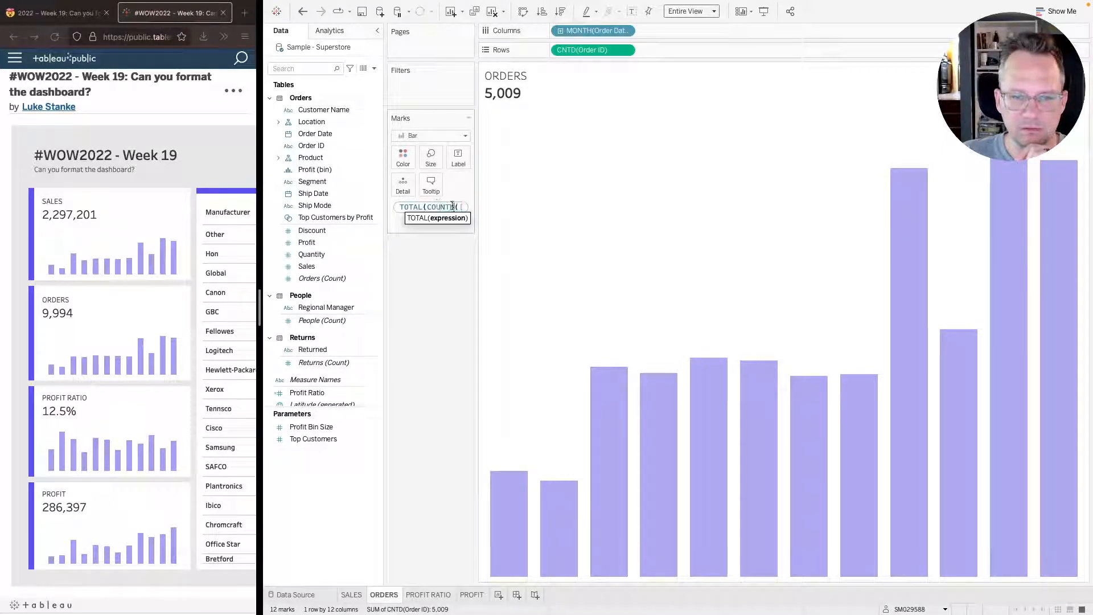
key("BackSpace")
key("Escape")
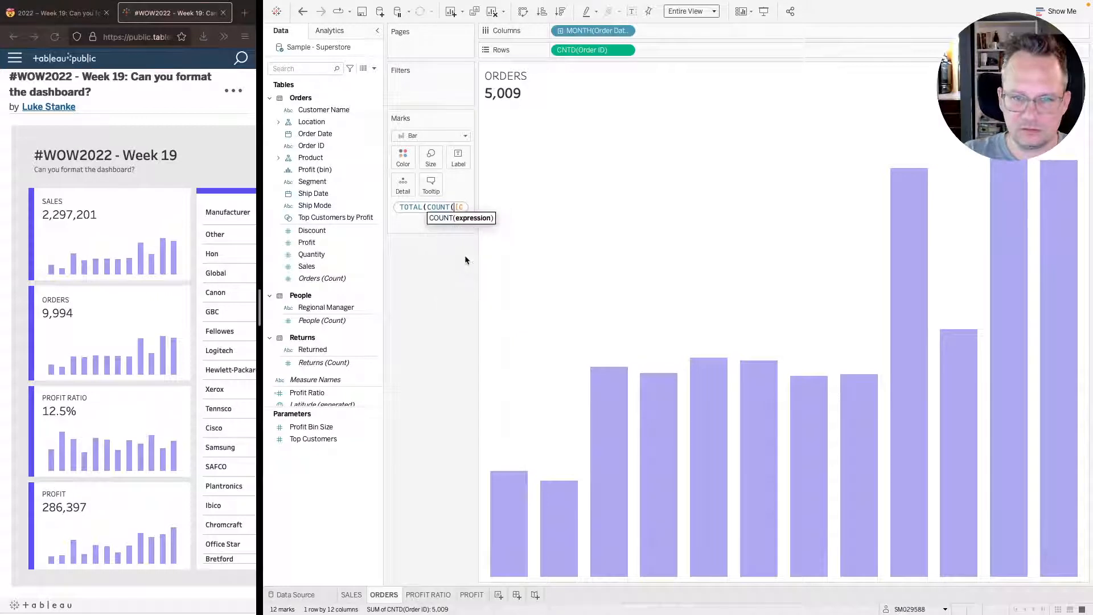
key("Return")
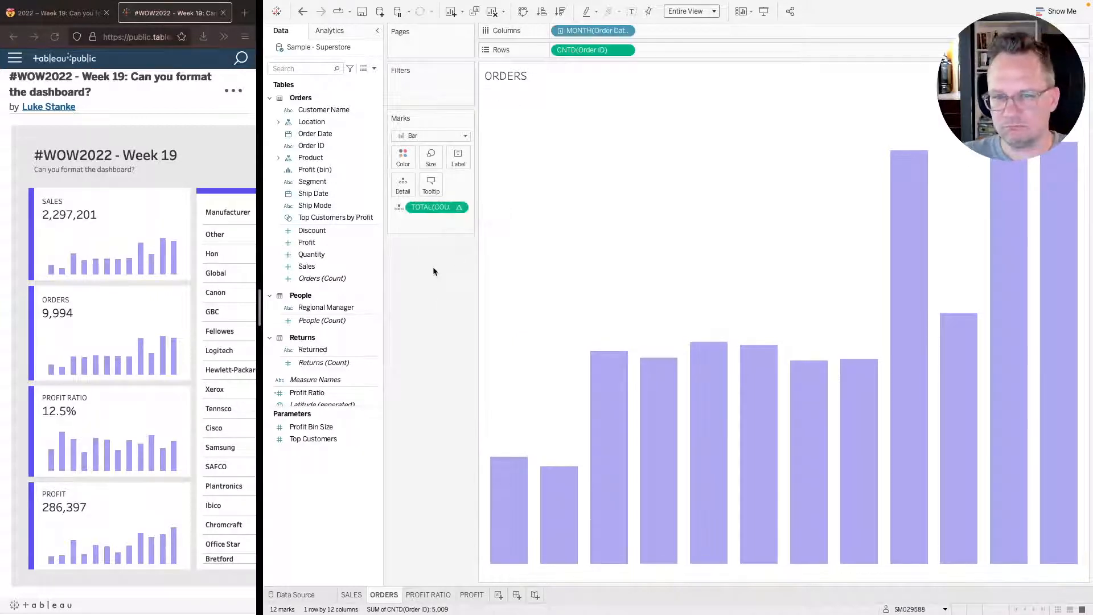
- Replace the missing field in the ORDERS title with AGG(TOTAL(COUNT([Order ID]))) and apply the title
double_click(510, 84)
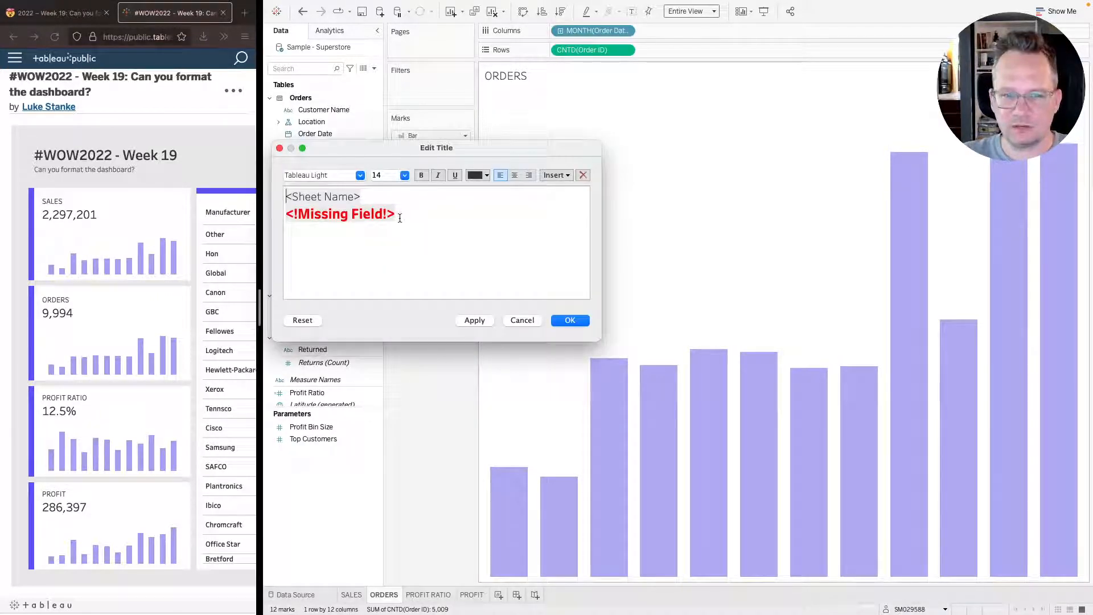
left_click_drag(399, 215, 261, 204)
left_click(453, 228)
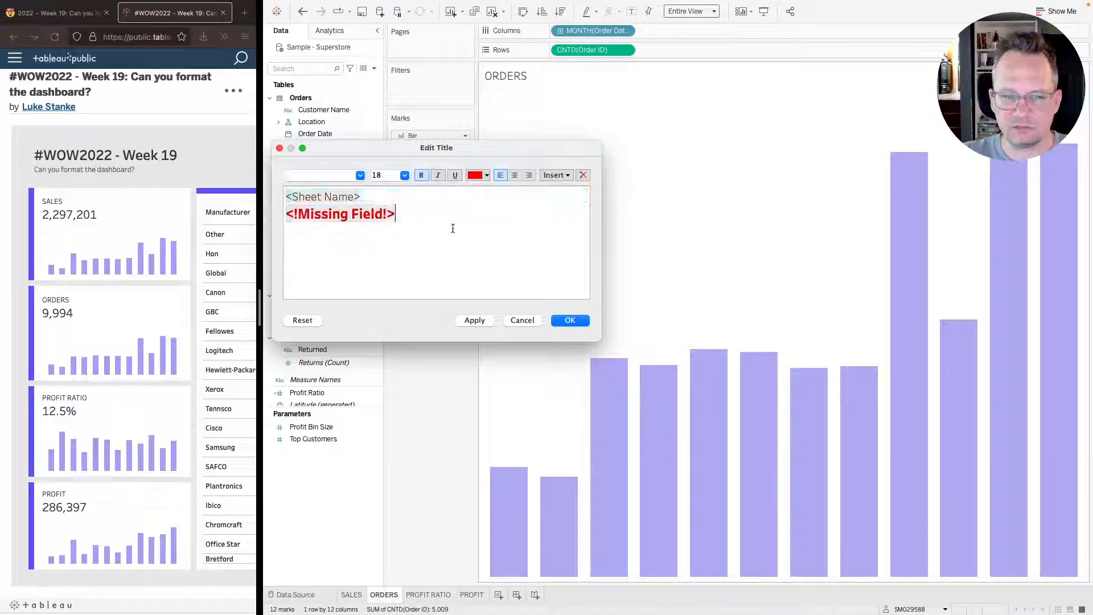
left_click_drag(422, 215, 287, 206)
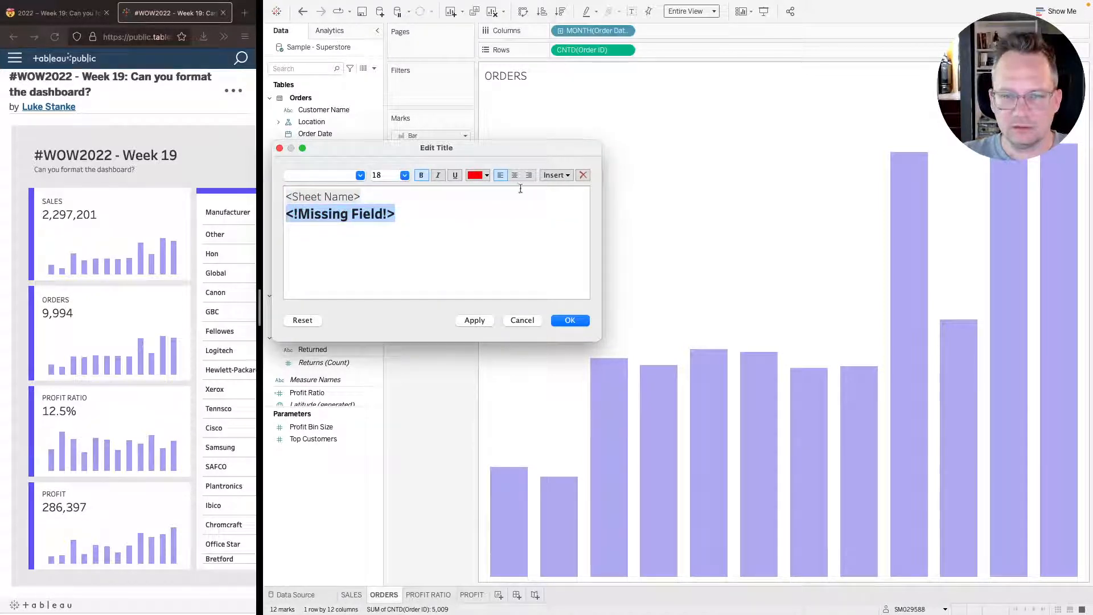
left_click(555, 175)
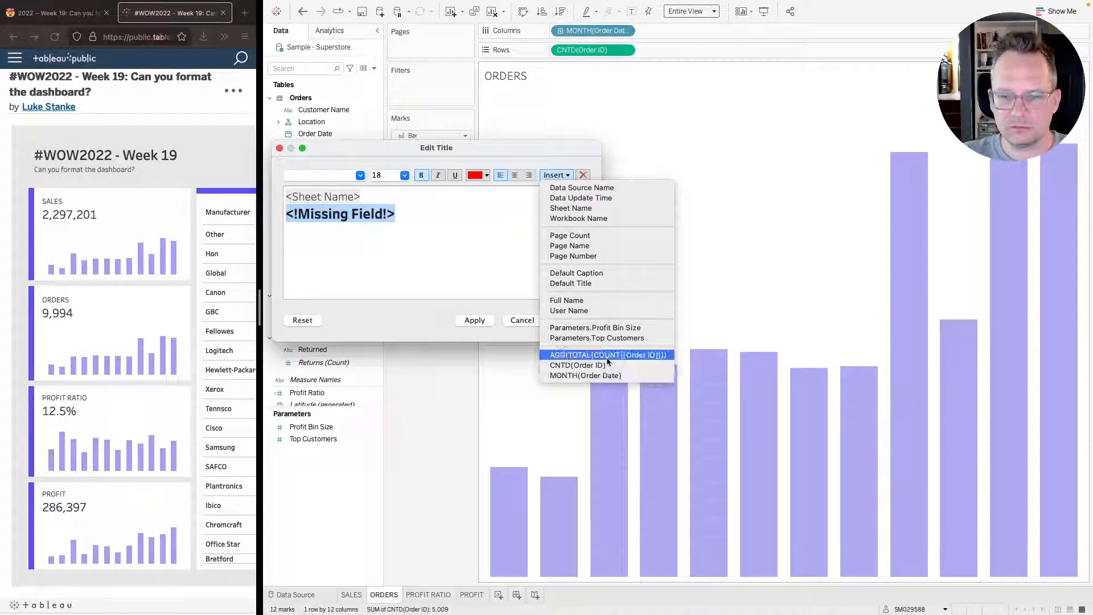
left_click(586, 387)
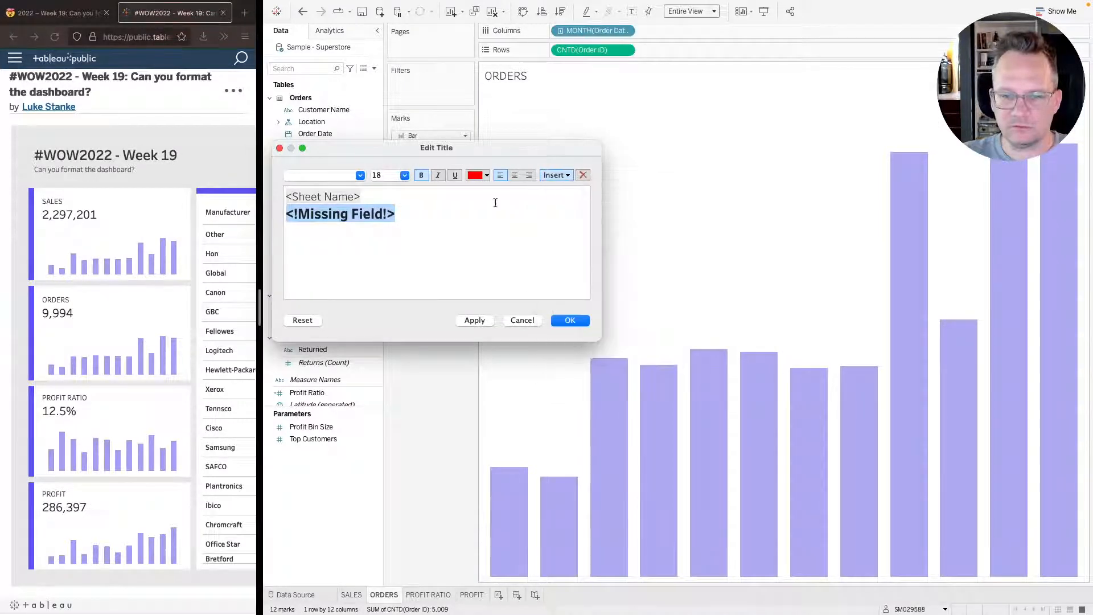
left_click(556, 176)
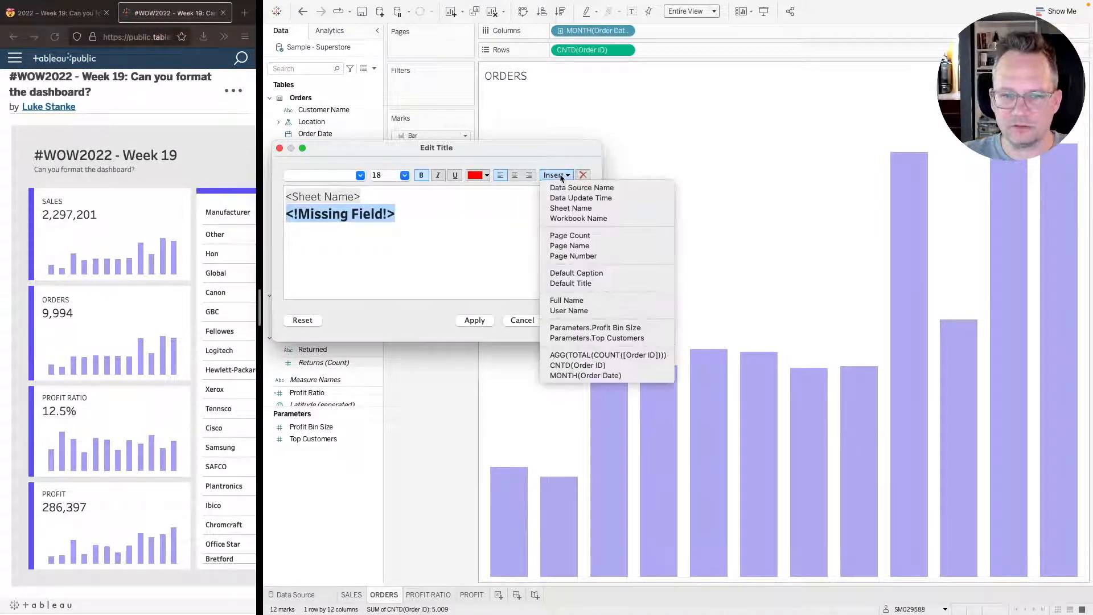
left_click(594, 357)
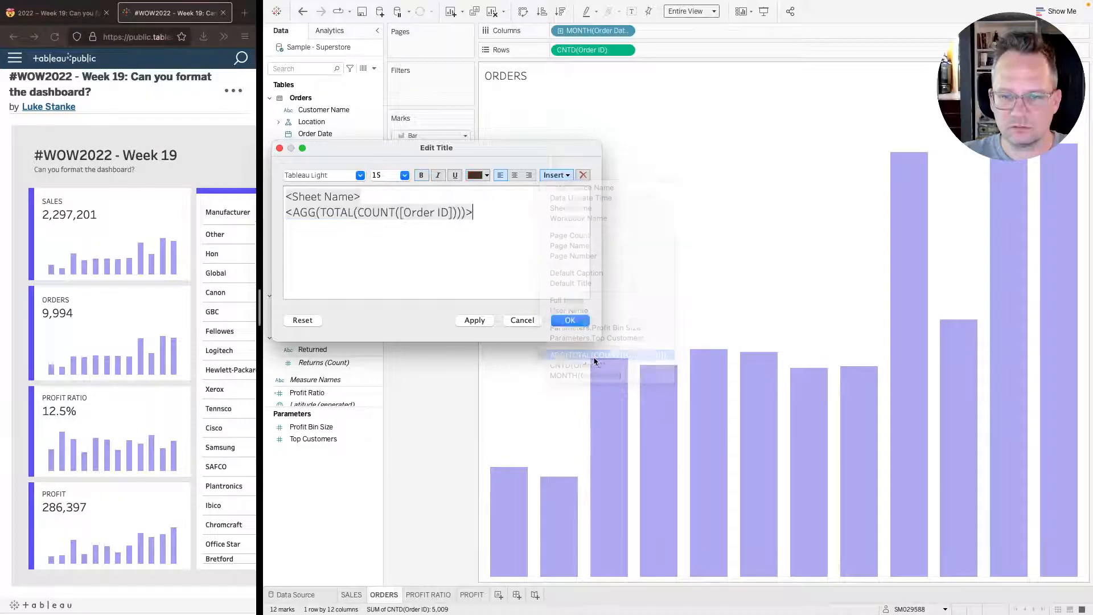
left_click(472, 320)
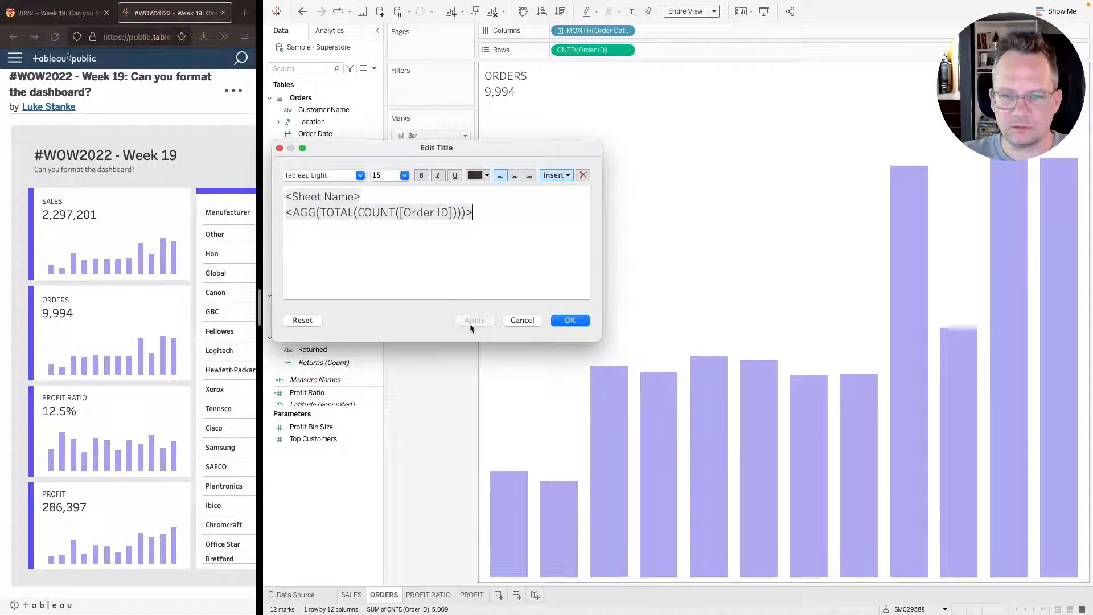
left_click(564, 322)
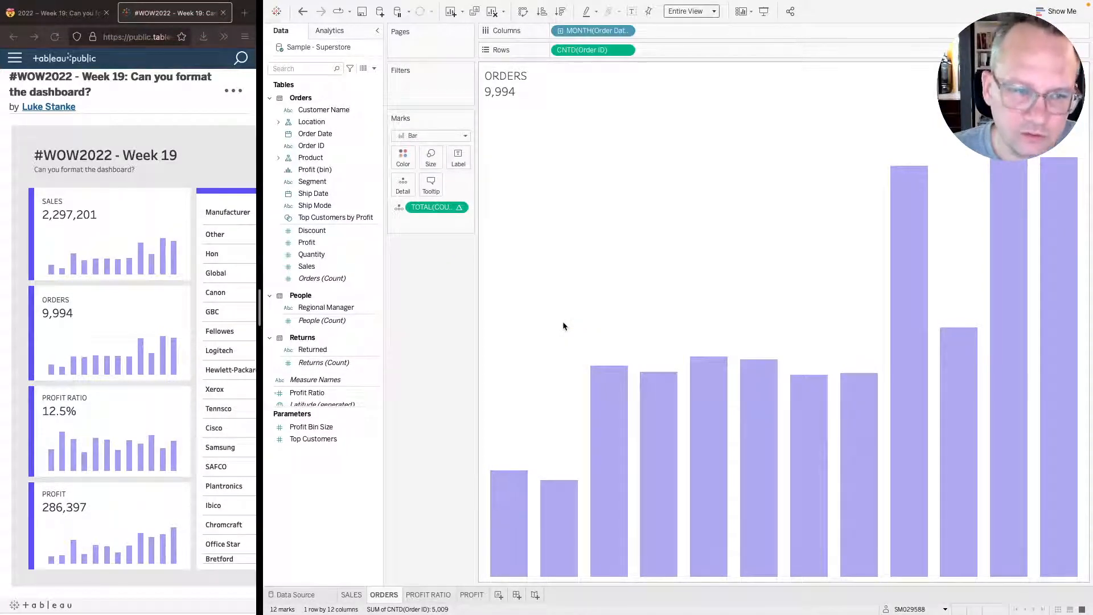
- Check the challenge requirements and the reference ORDERS card's monthly order counts against the Rows calculation on the ORDERS sheet
left_click(73, 17)
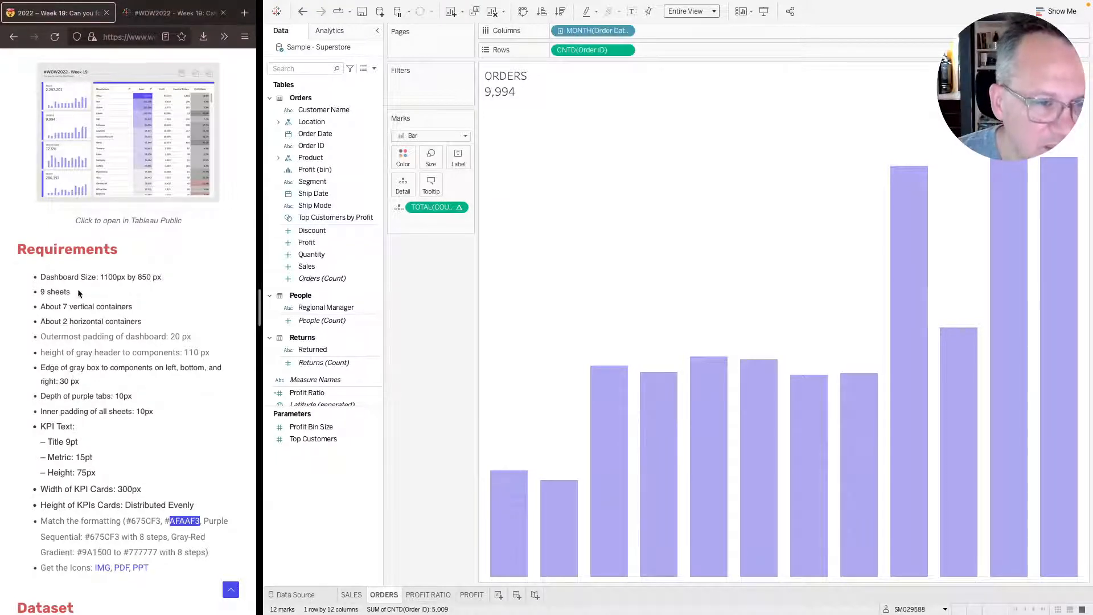
left_click(170, 16)
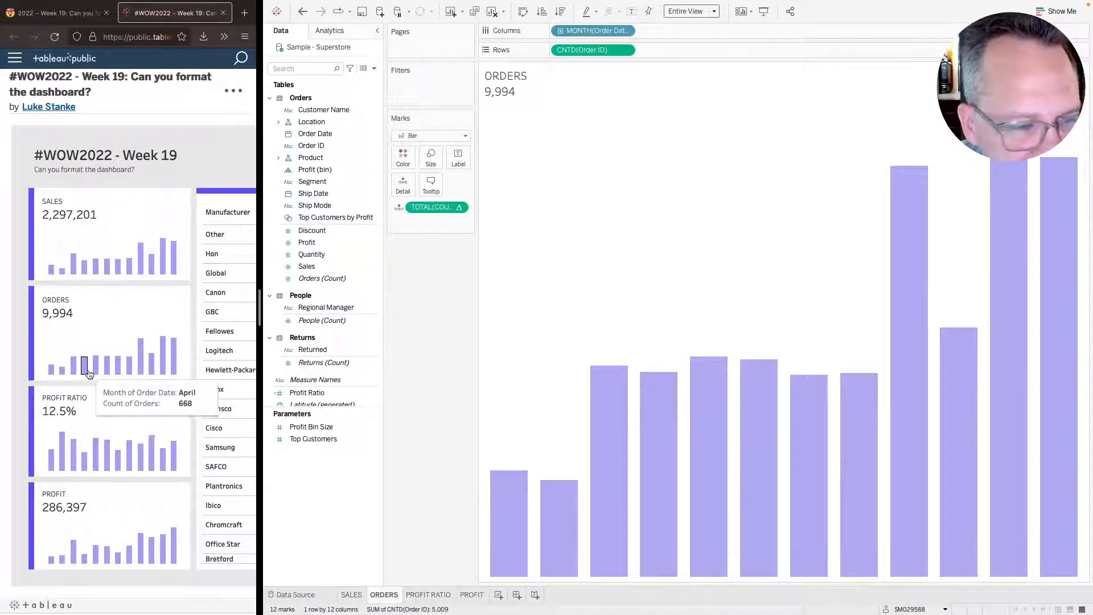
mouse_move(127, 364)
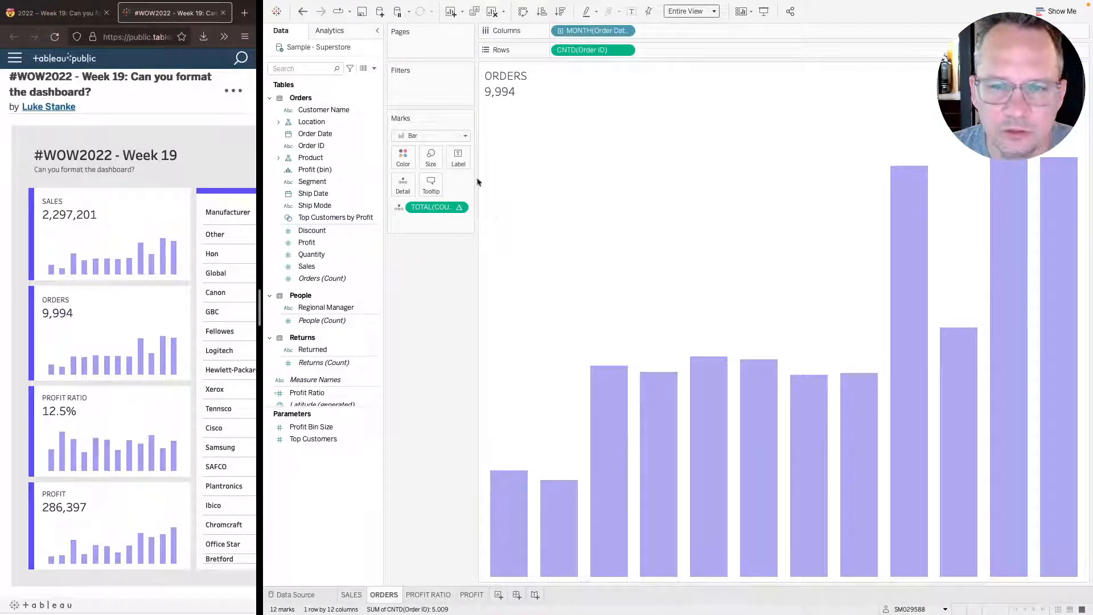
double_click(585, 50)
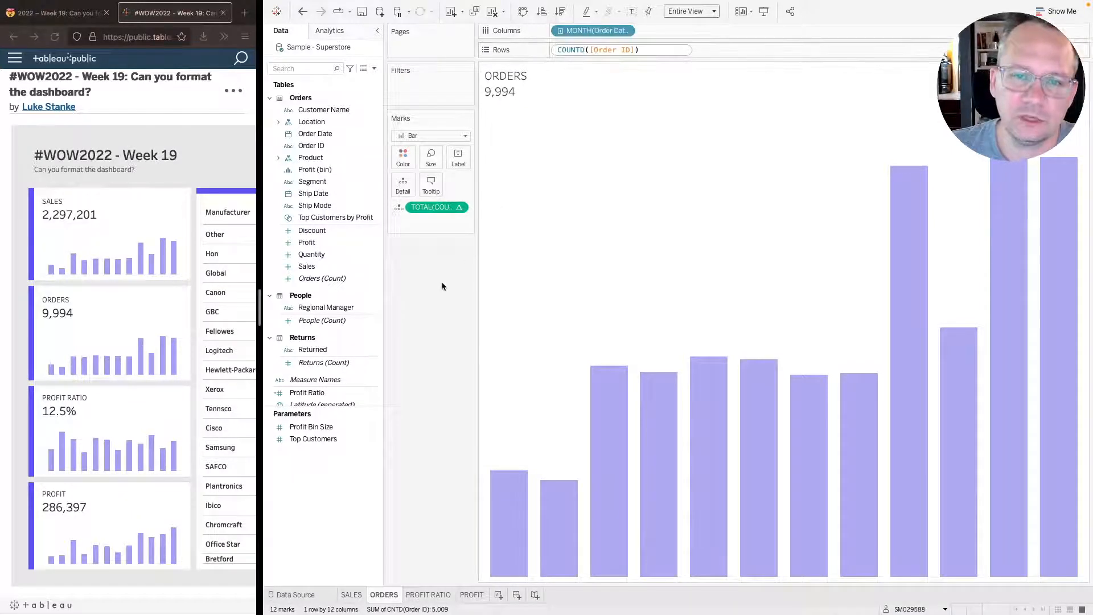
key("Return")
- Change the Detail calculation on the ORDERS sheet back to a distinct count, TOTAL(COUNTD([Order ID]))
double_click(436, 209)
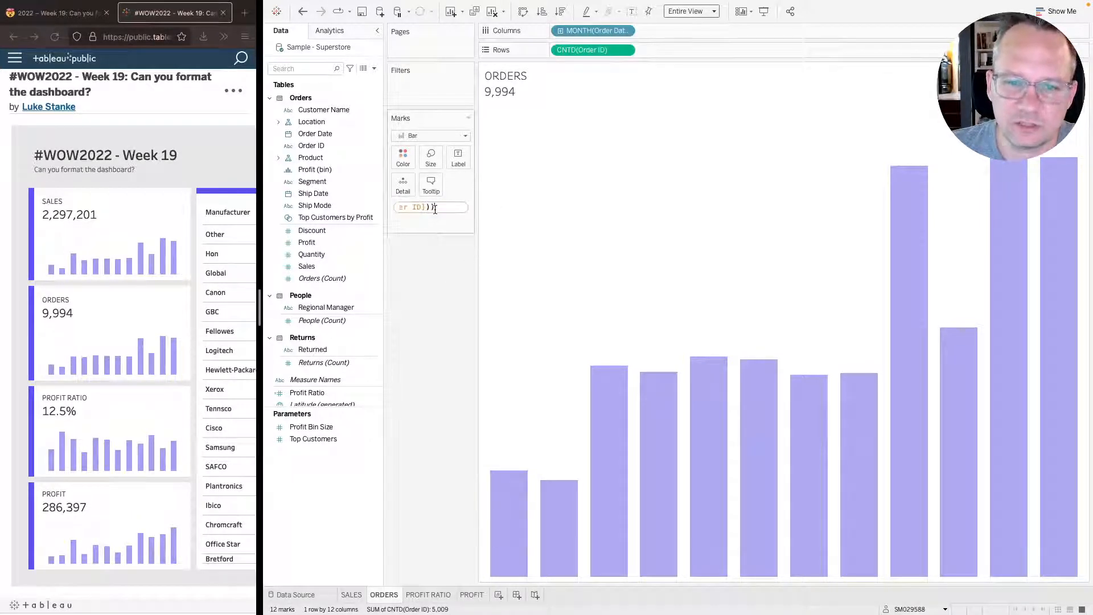
double_click(417, 208)
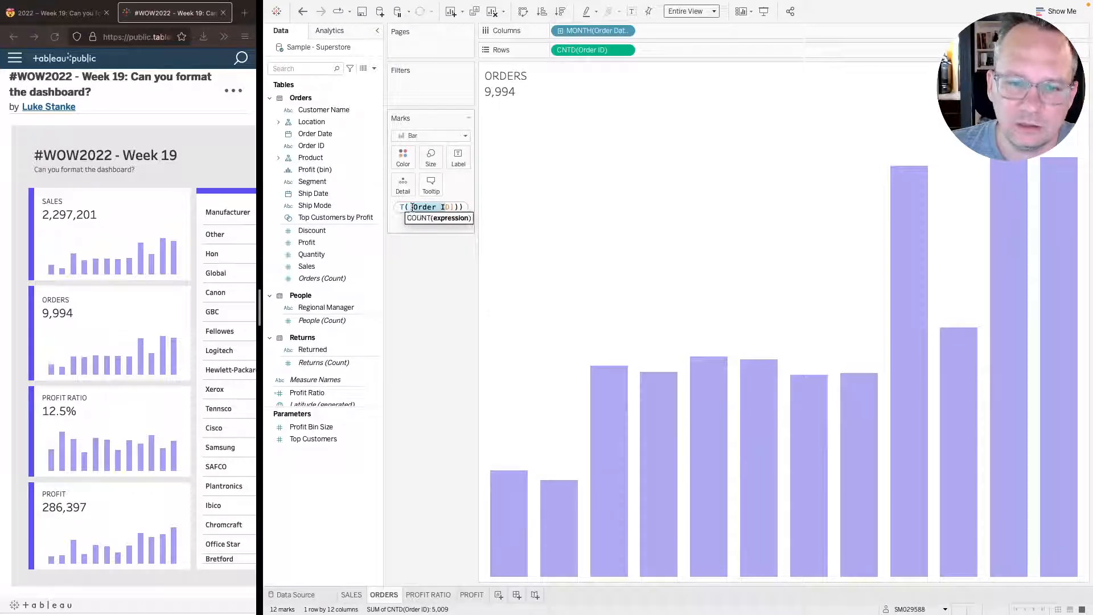
left_click(405, 208)
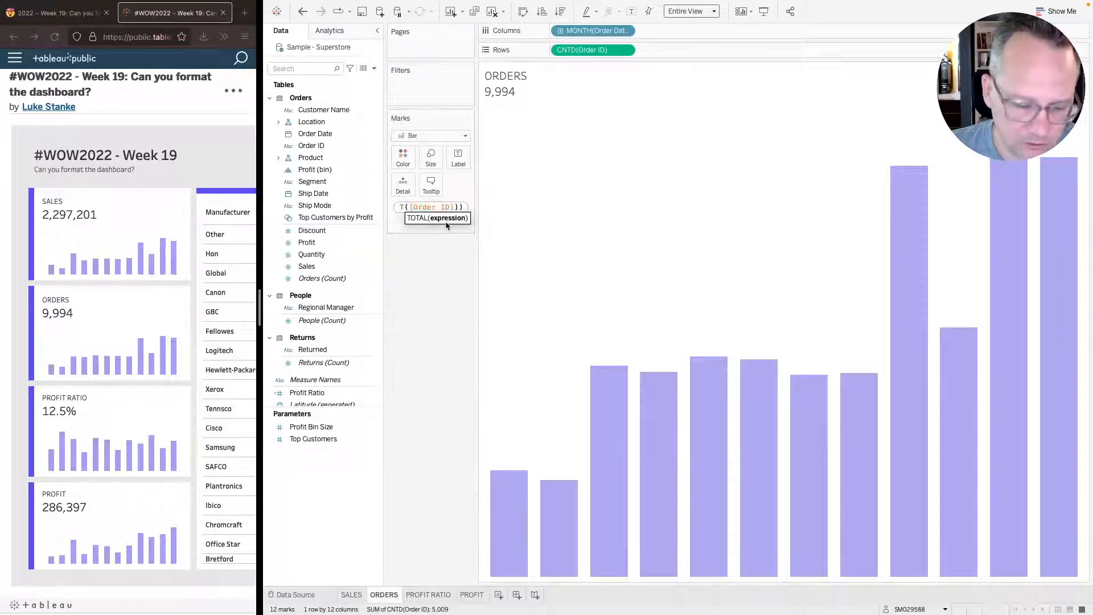
type("D")
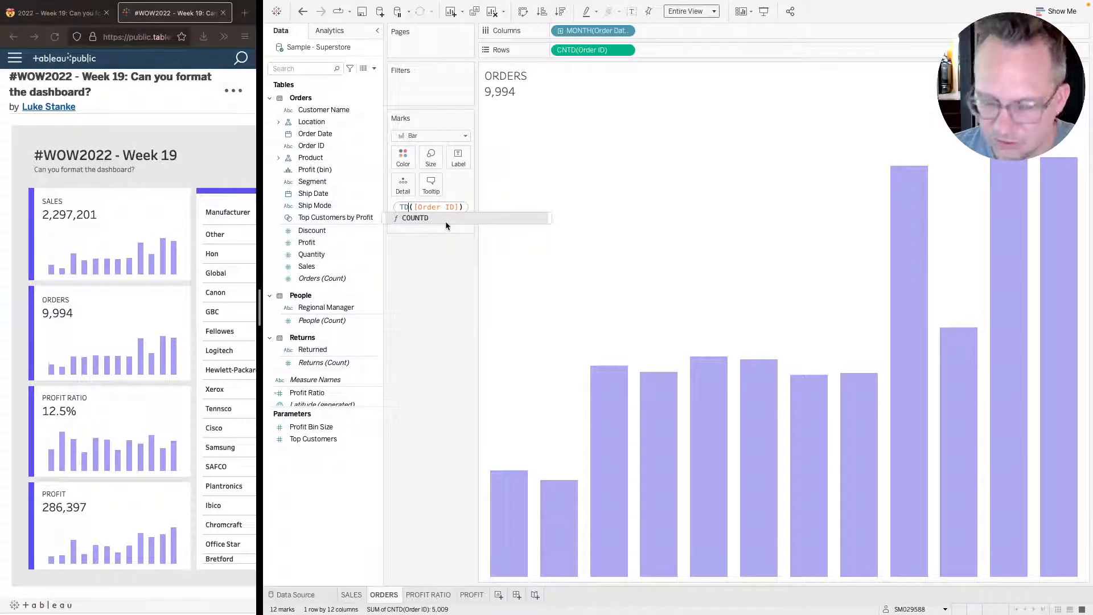
key("Return")
key("Return")
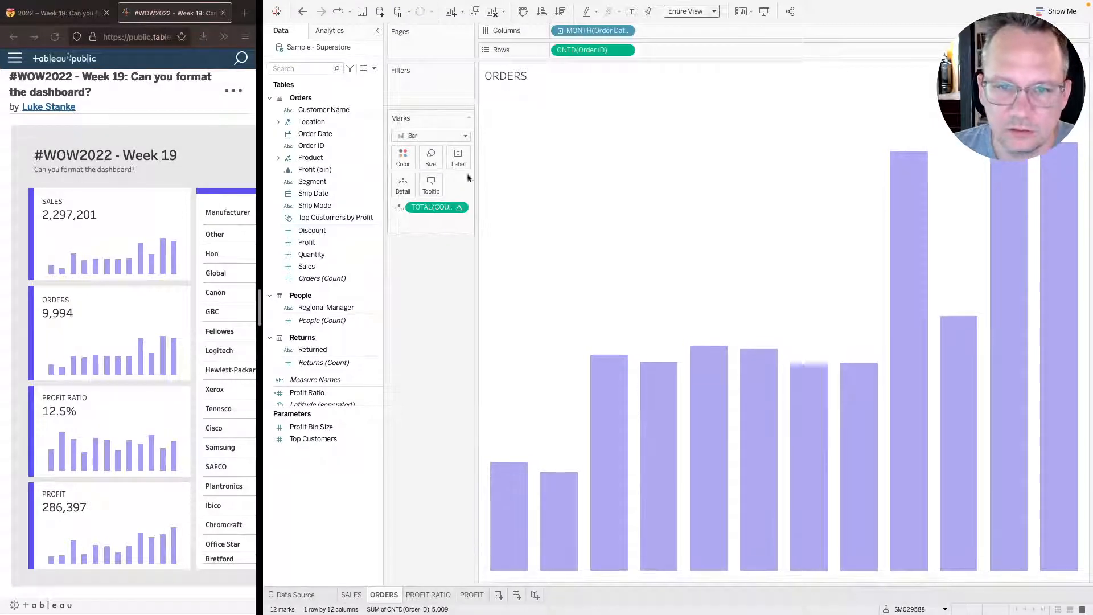
- Replace the missing field in the ORDERS title with the AGG(TOTAL(COUNTD([Order ID]))) field
double_click(506, 77)
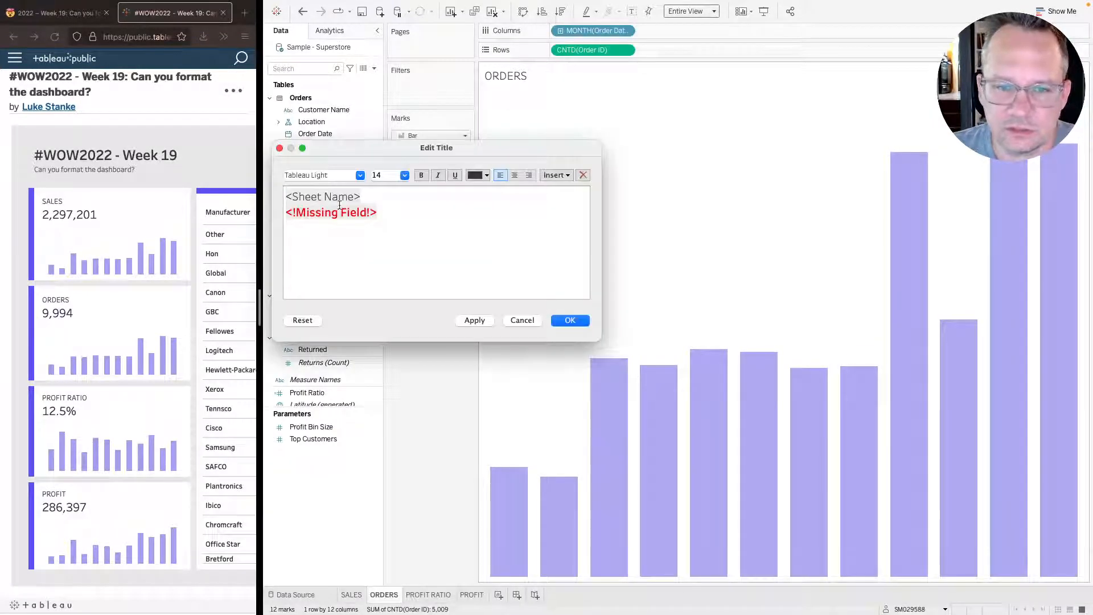
left_click_drag(390, 208, 283, 216)
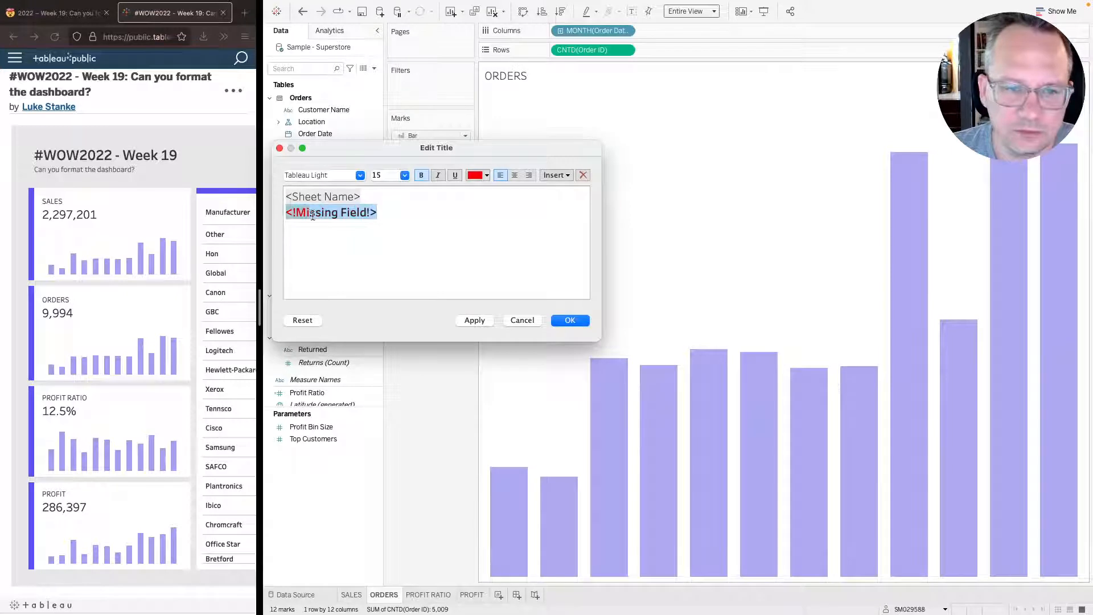
left_click(405, 175)
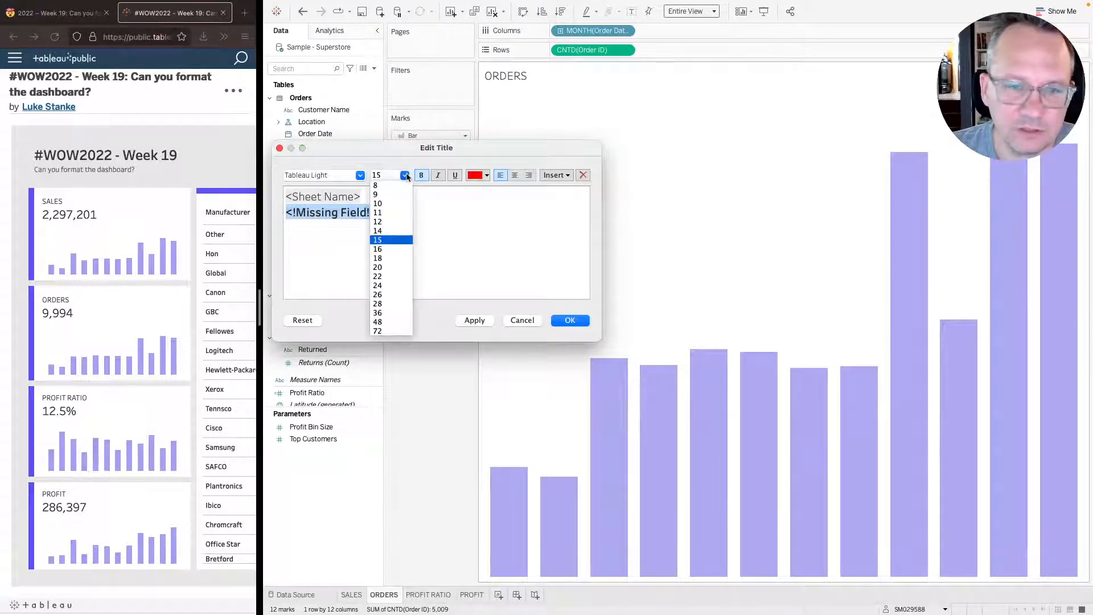
left_click(396, 258)
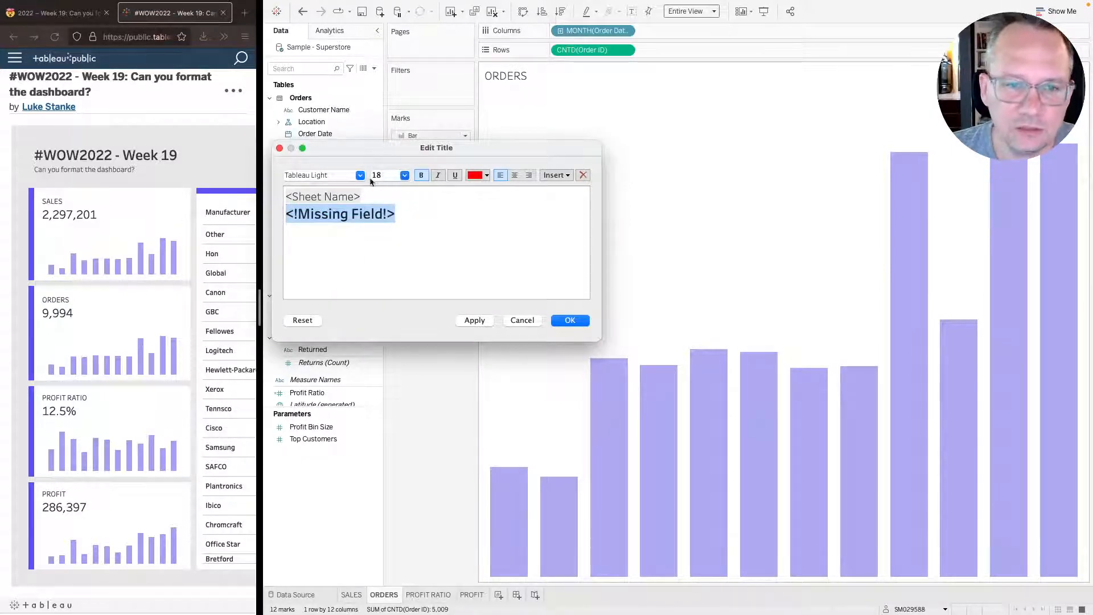
left_click(361, 176)
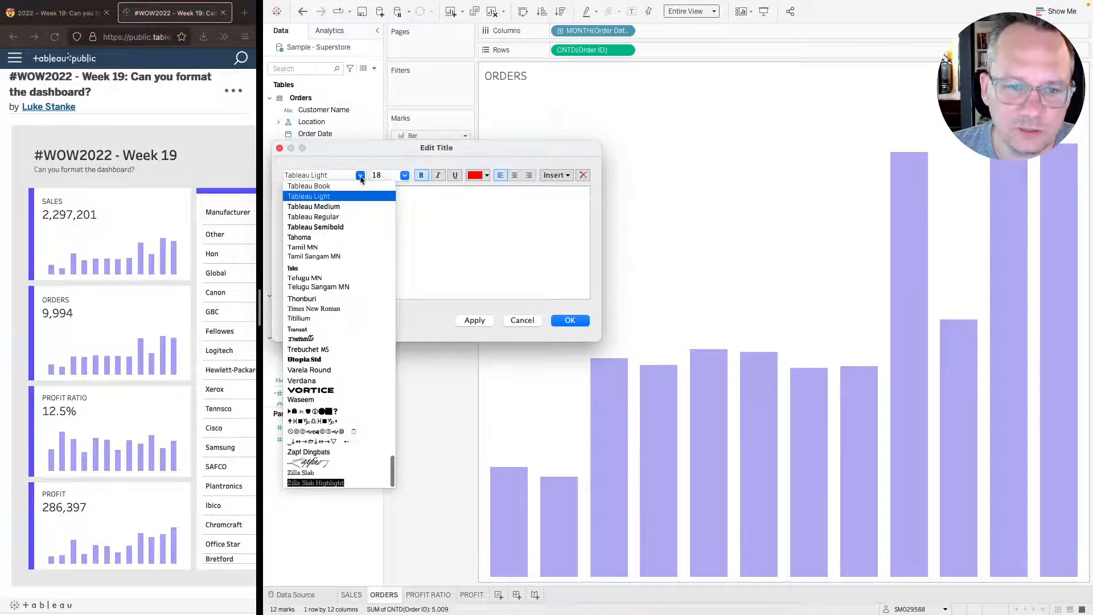
left_click(330, 208)
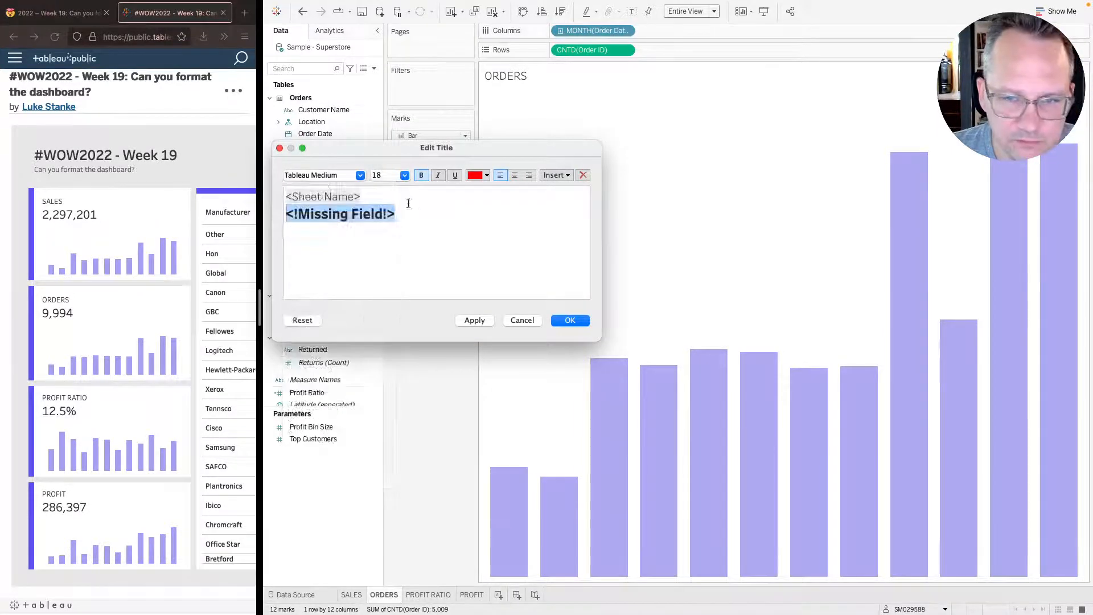
left_click(552, 176)
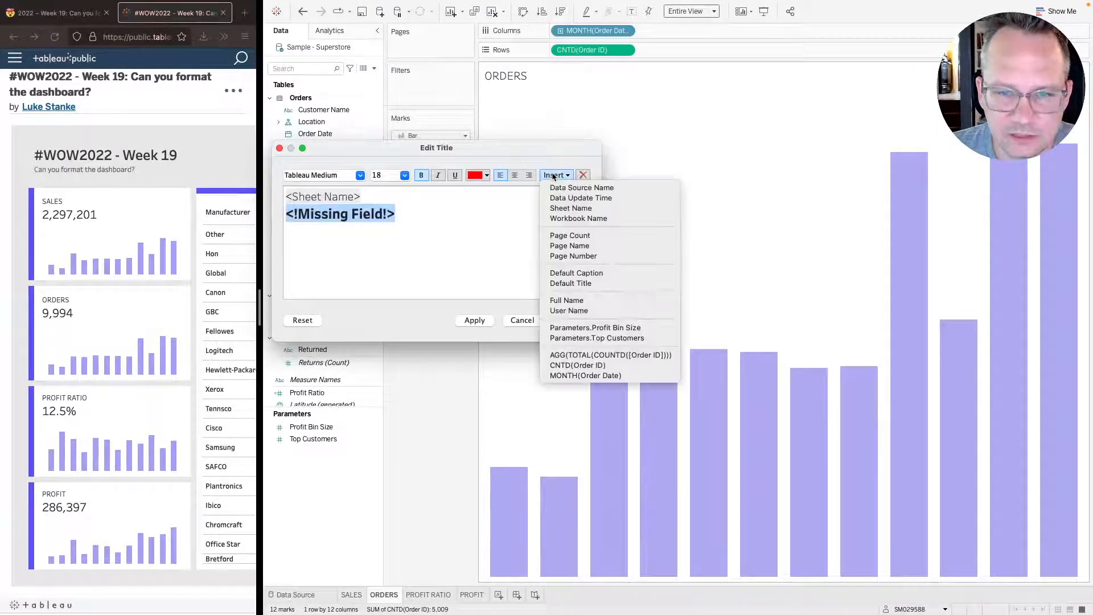
left_click(586, 355)
- Format the distinct order count field in the ORDERS title as Tableau Medium, size 18, and apply the title
double_click(427, 213)
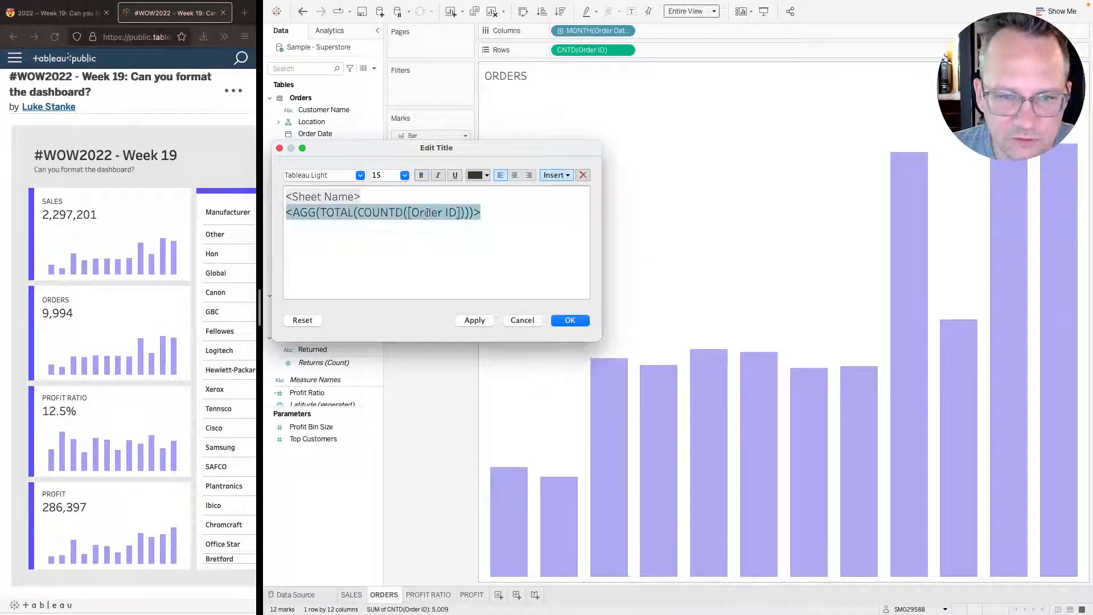
left_click(361, 178)
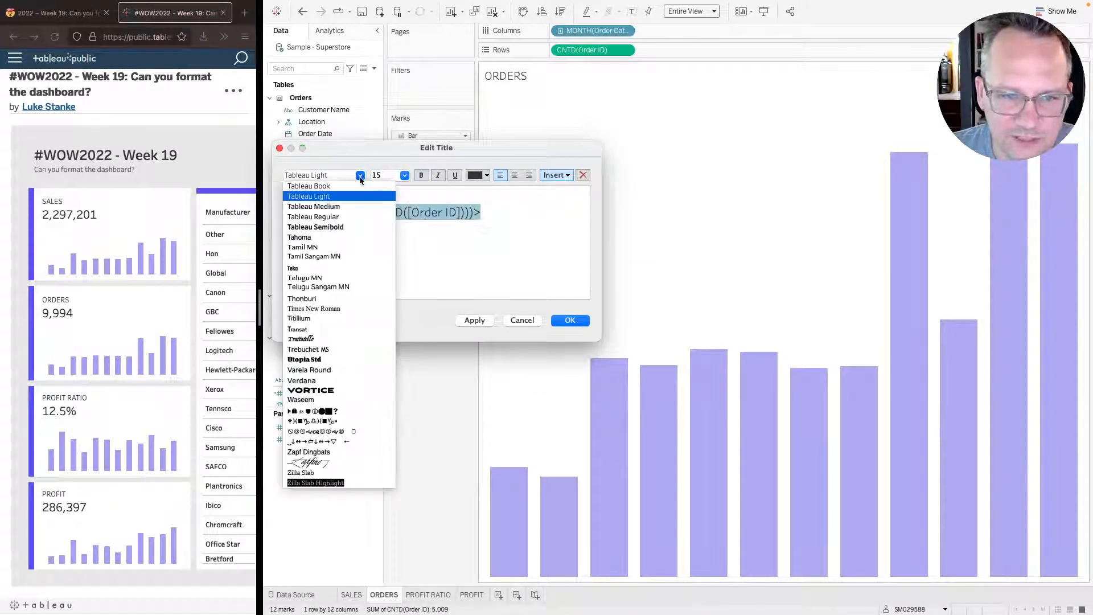
left_click(341, 206)
left_click(405, 176)
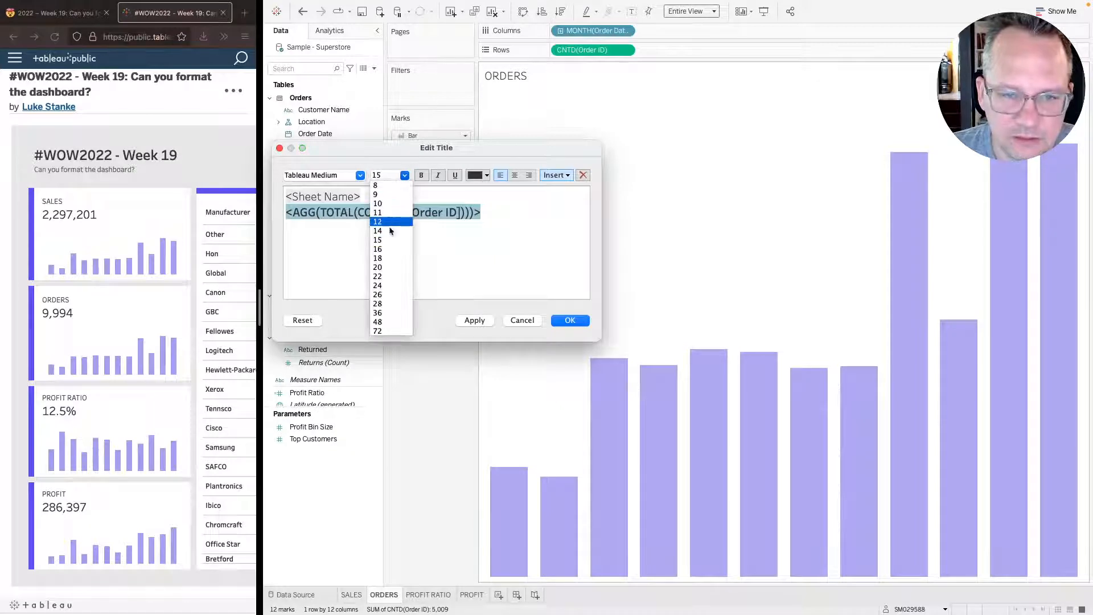
left_click(380, 258)
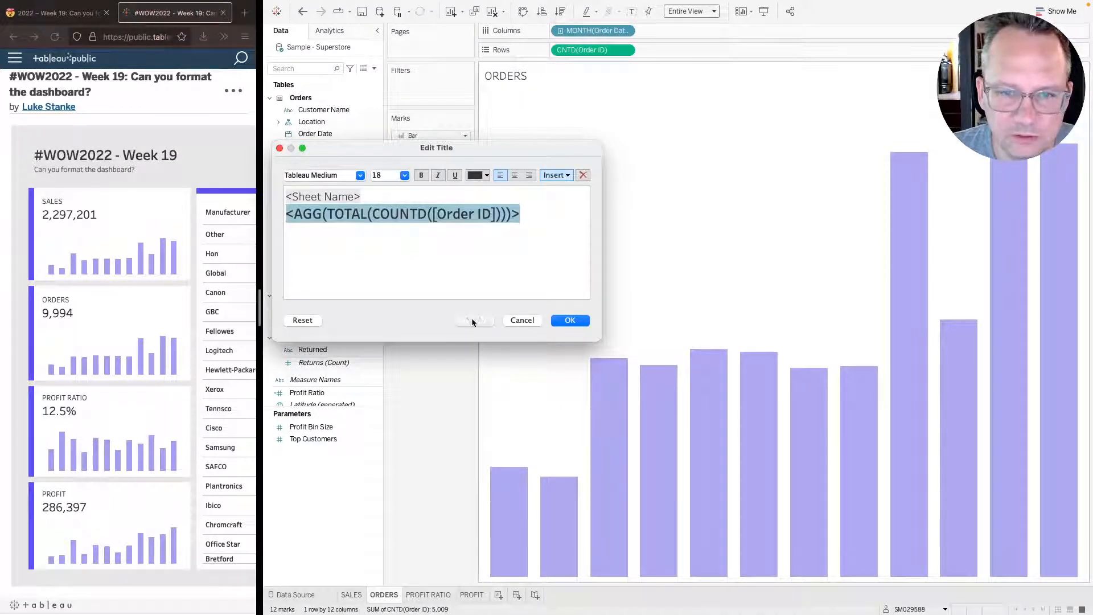
left_click(473, 319)
left_click(567, 322)
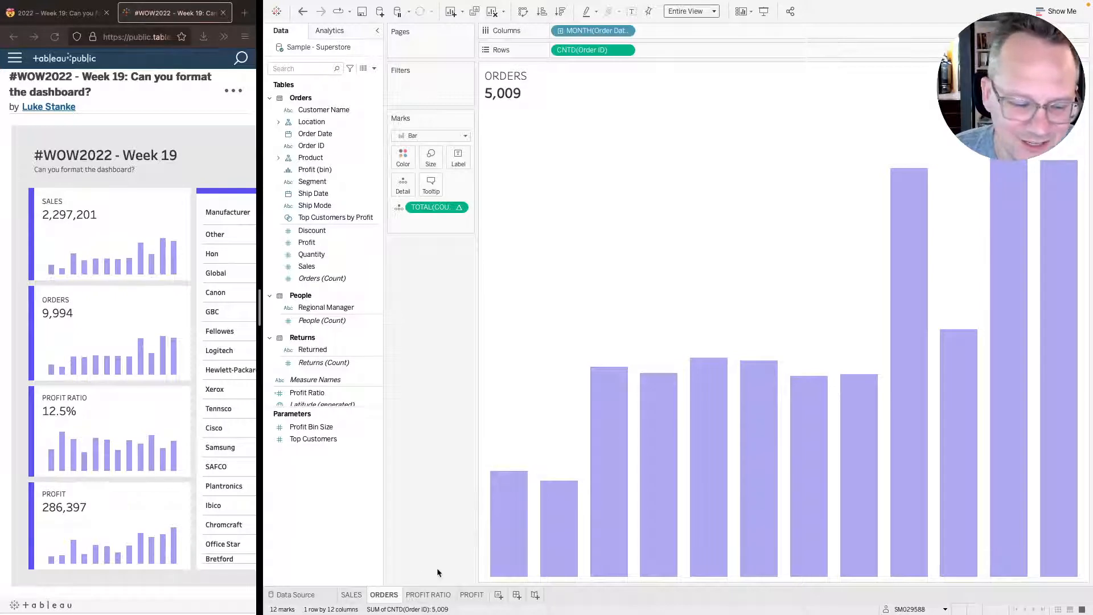
- Replace the Sales measure in Rows on the PROFIT RATIO sheet with the Profit Ratio field
left_click(431, 596)
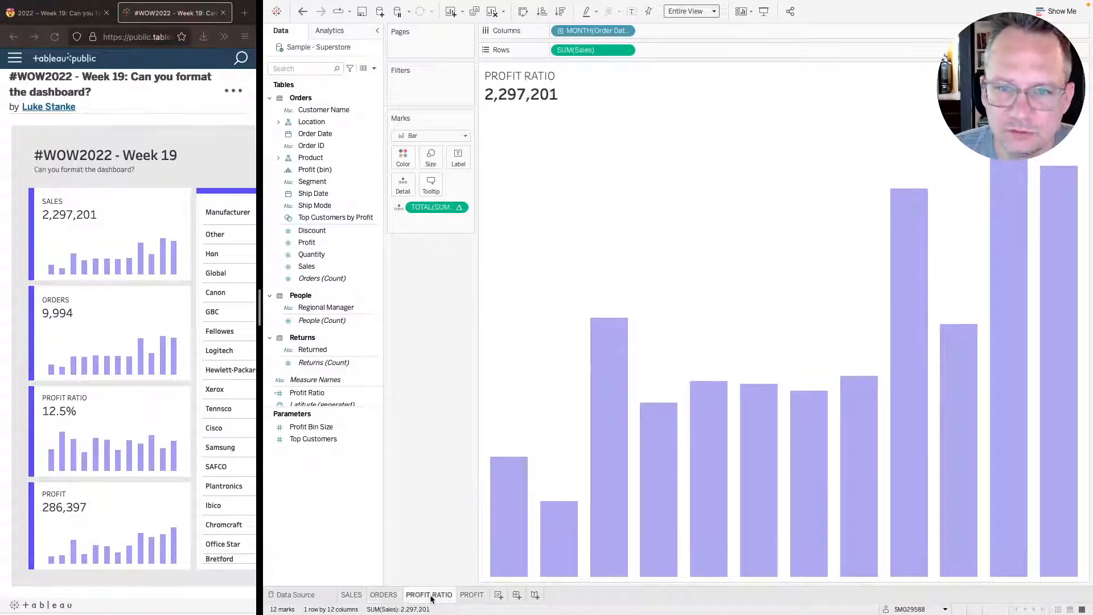
double_click(597, 51)
double_click(597, 50)
triple_click(597, 51)
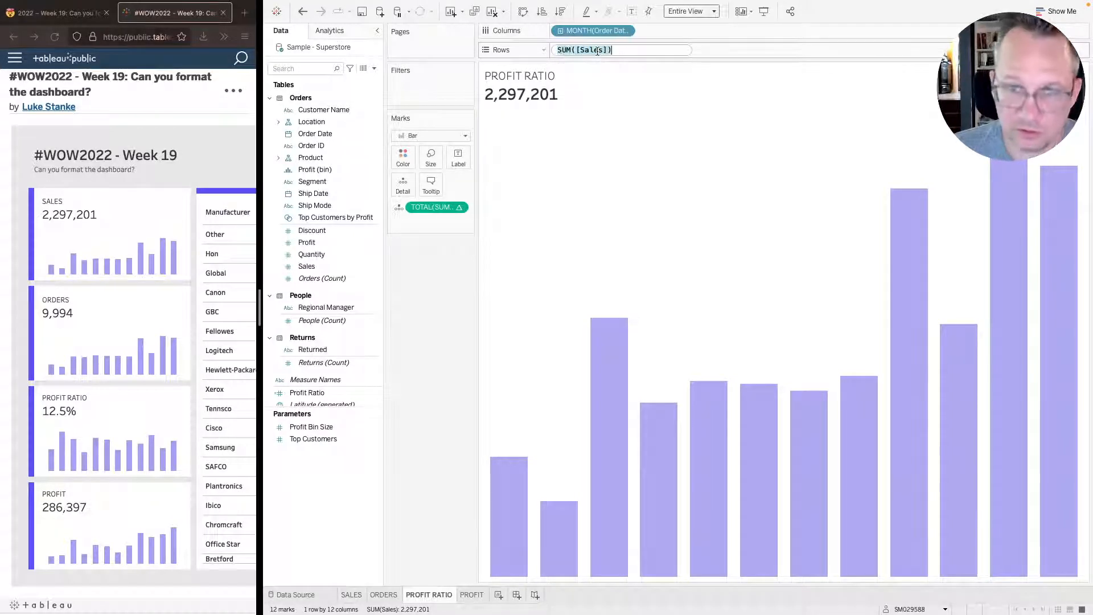
double_click(597, 50)
left_click(597, 51)
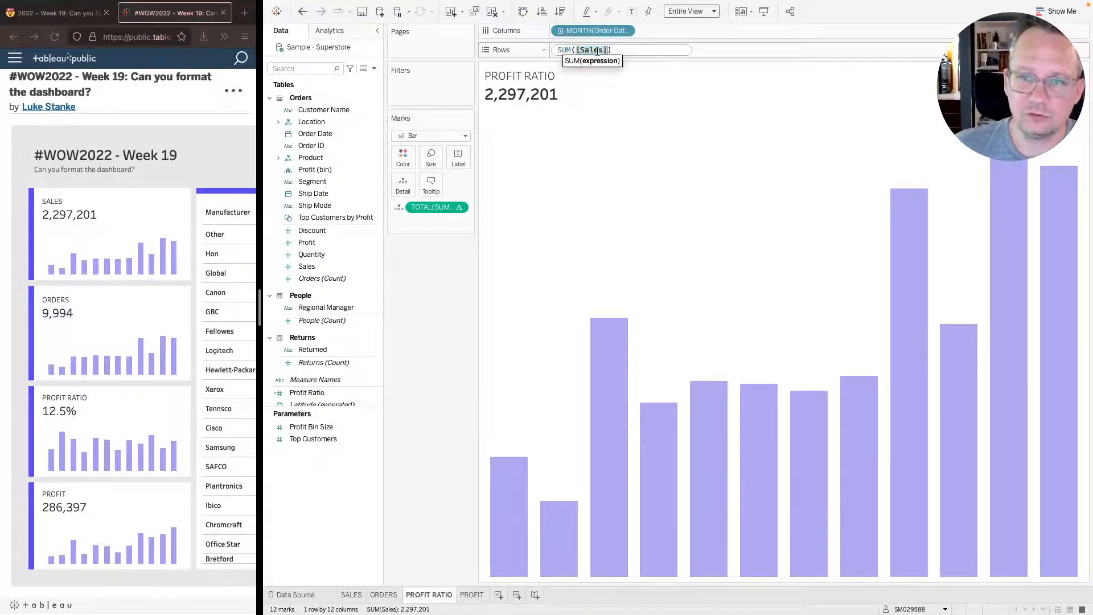
triple_click(597, 50)
type("PROF")
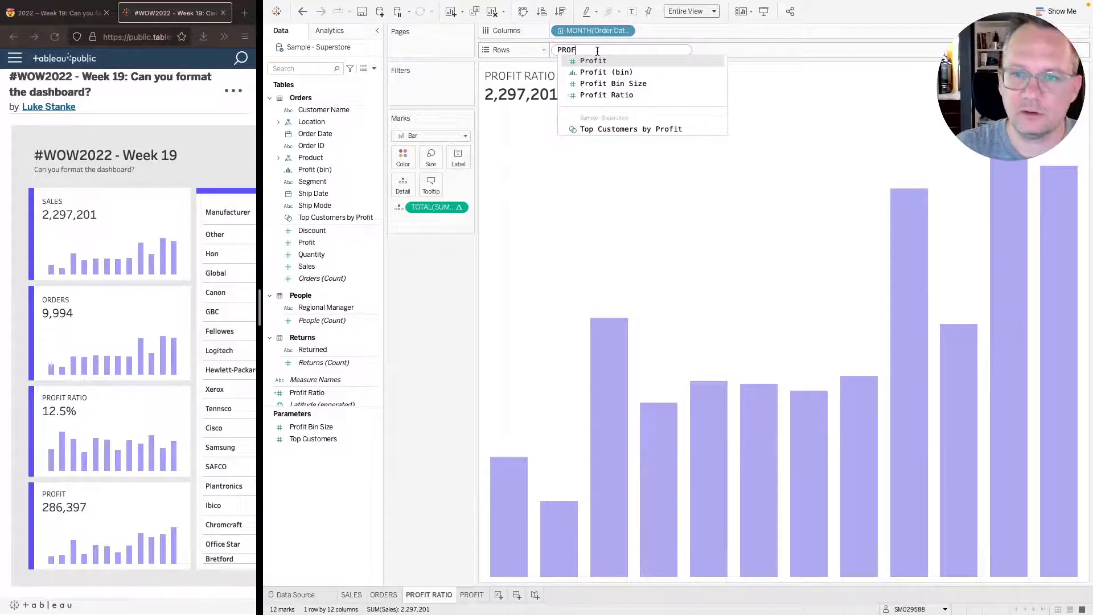
key("Down")
key("Down")
key("Down")
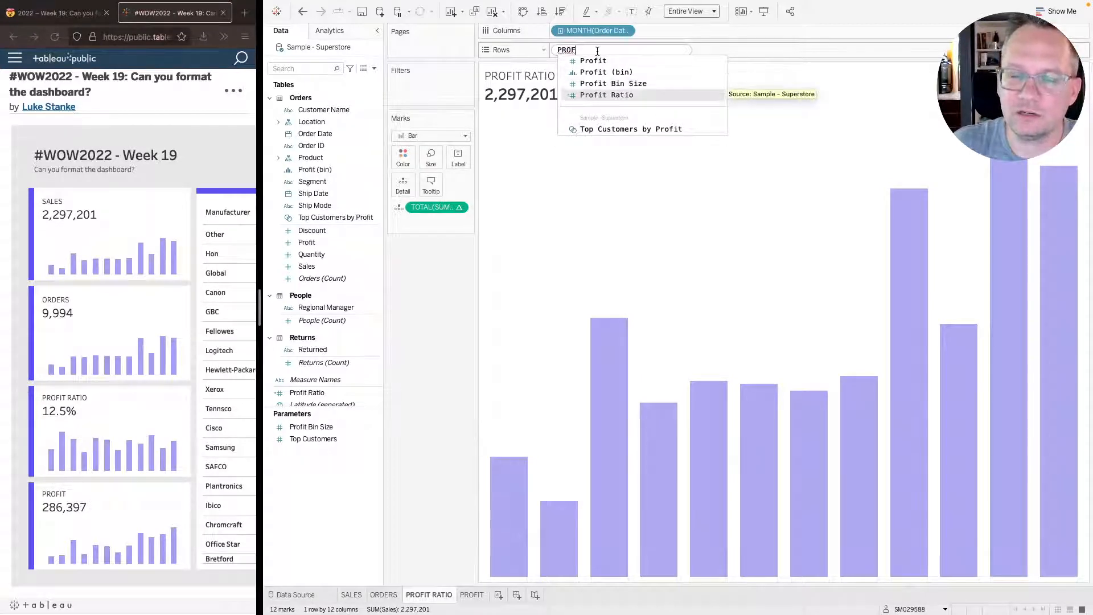
key("Return")
key("Return")
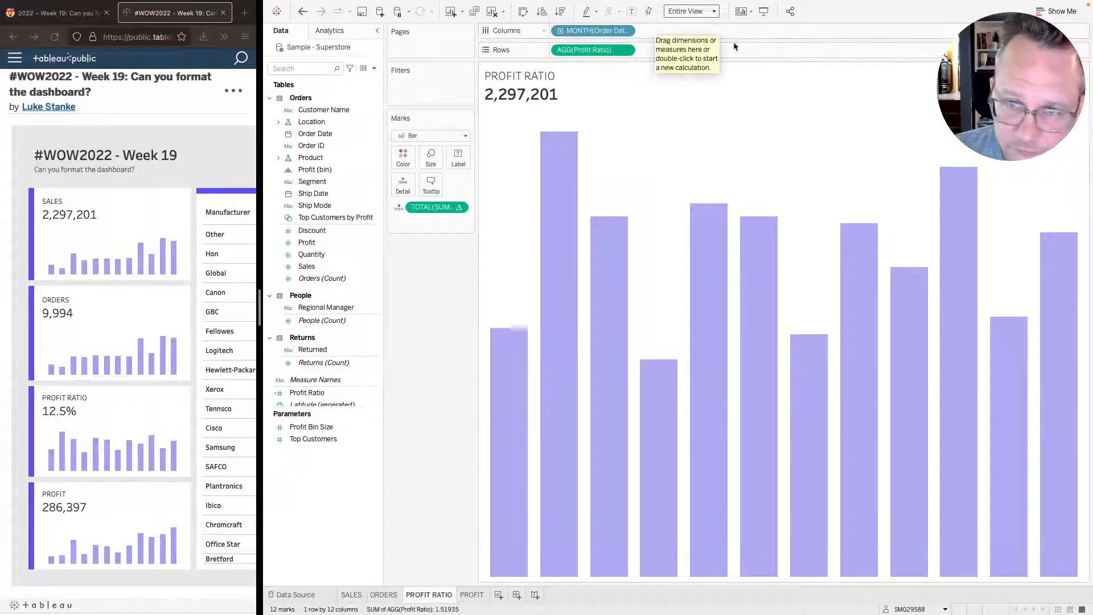
- Change the Detail calculation on the PROFIT RATIO sheet to TOTAL([Profit Ratio])
double_click(435, 208)
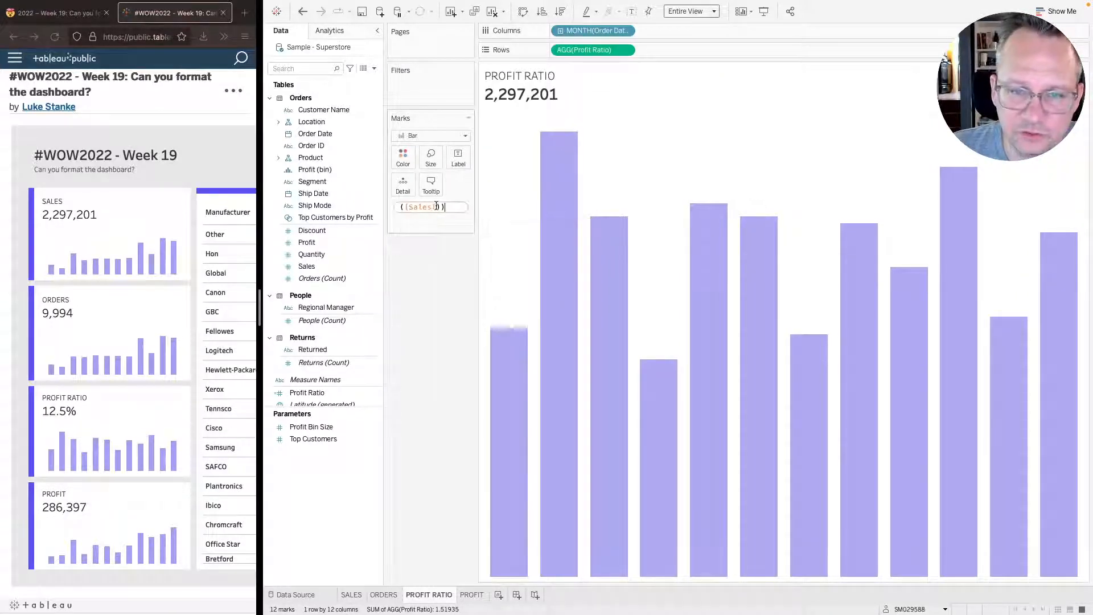
mouse_move(440, 206)
left_mouse_down()
mouse_move(397, 206)
mouse_move(429, 206)
left_mouse_up()
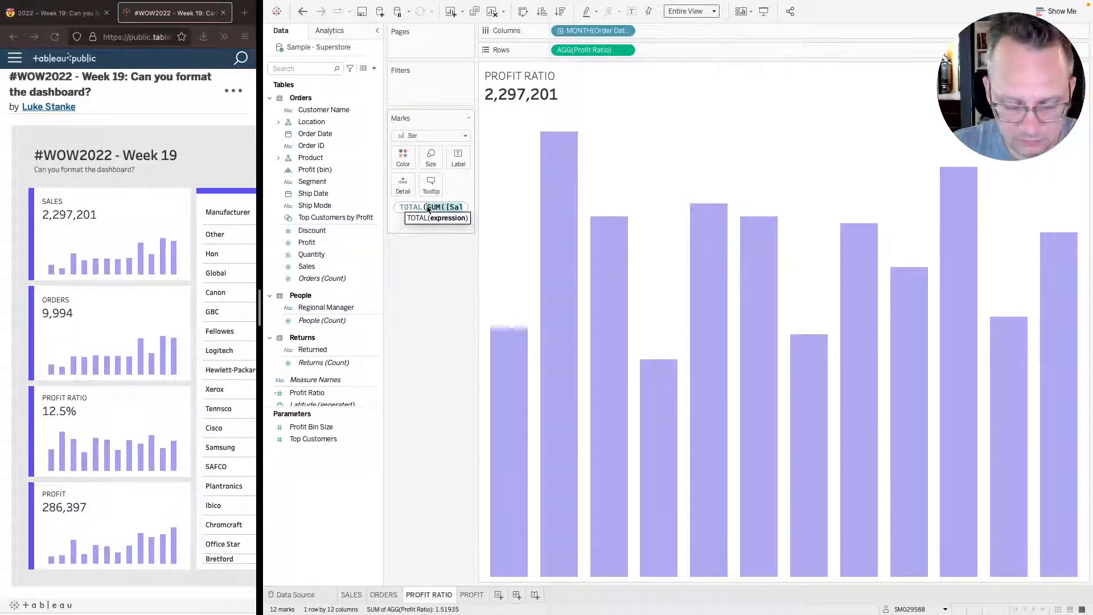
type("PROF")
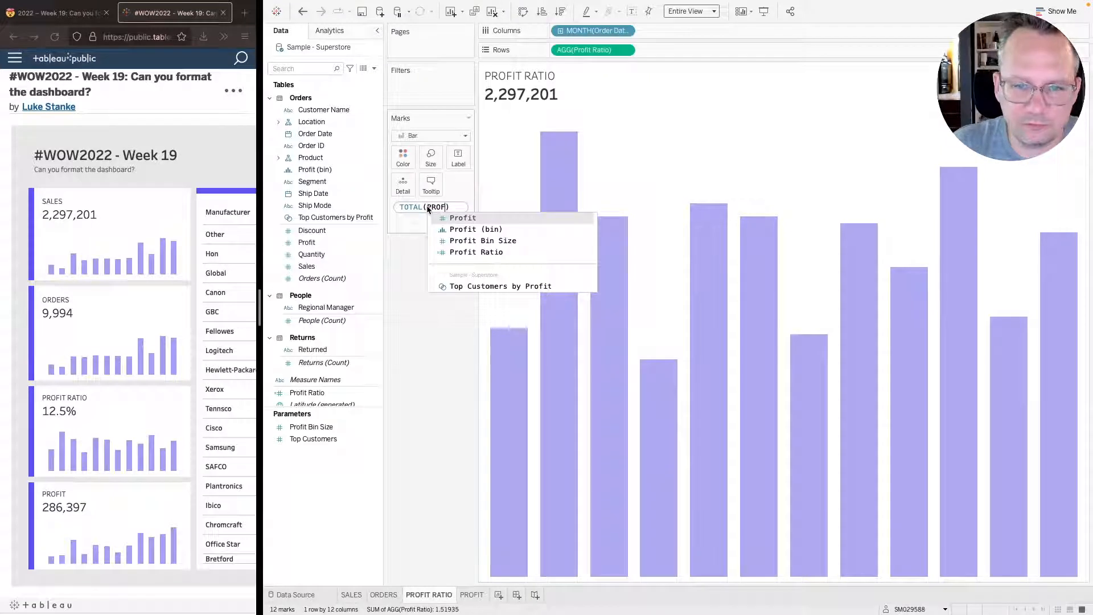
key("Down")
key("Down")
key("Down")
key("Return")
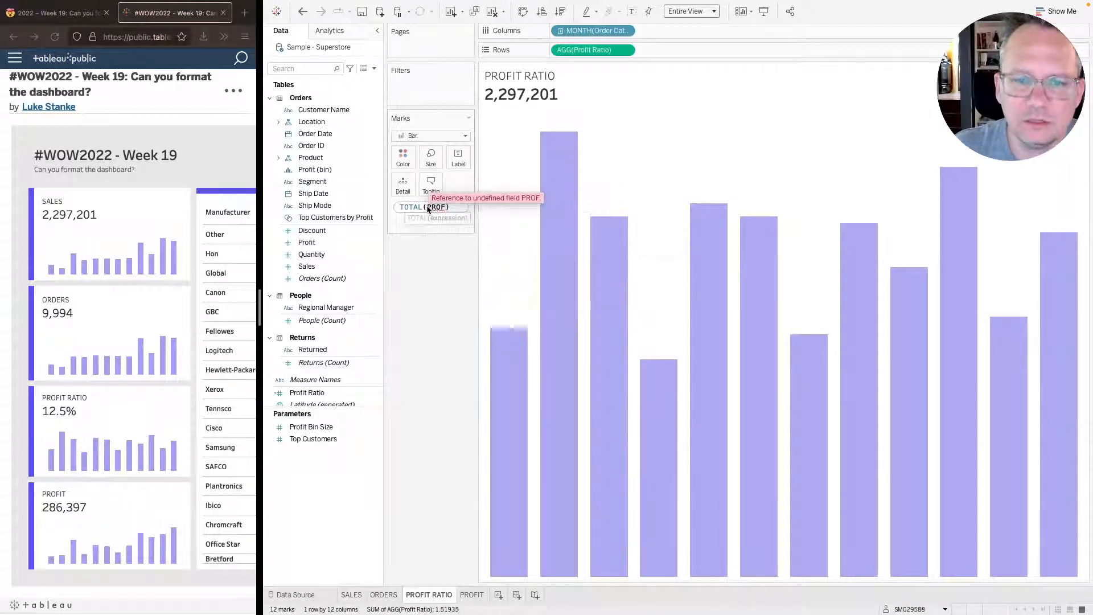
key("Return")
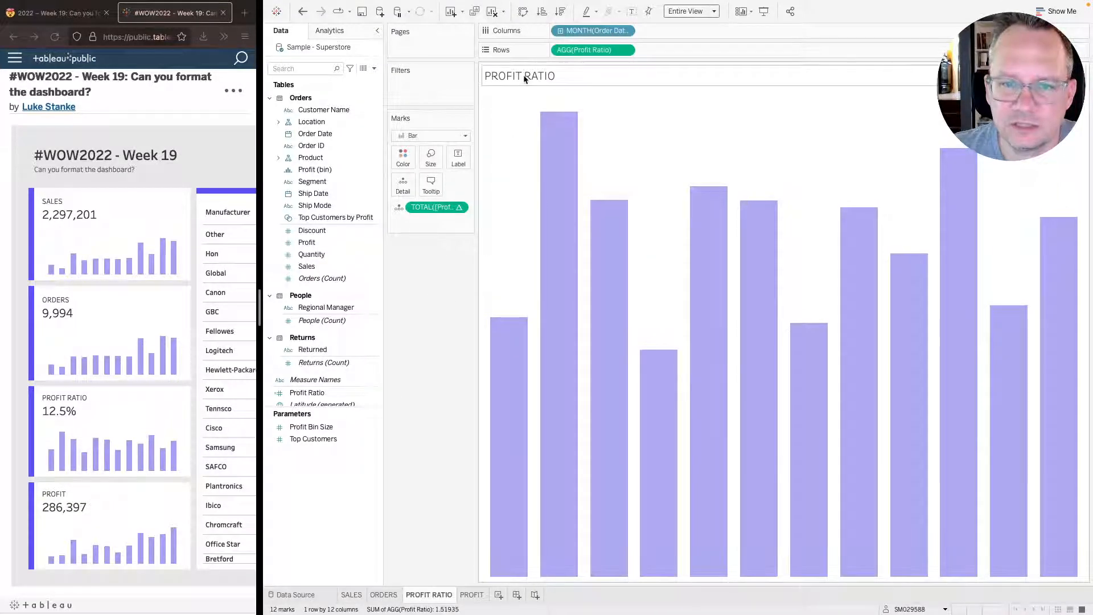
- Replace the missing field in the PROFIT RATIO title with the AGG(TOTAL([Profit Ratio])) field
double_click(521, 79)
left_click(425, 215)
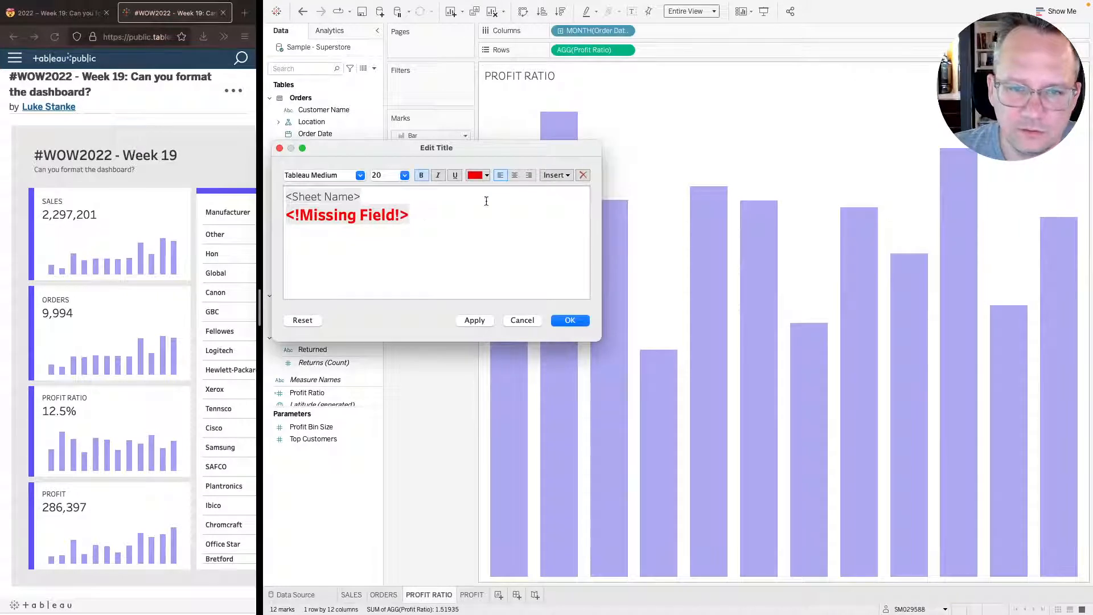
left_click(555, 177)
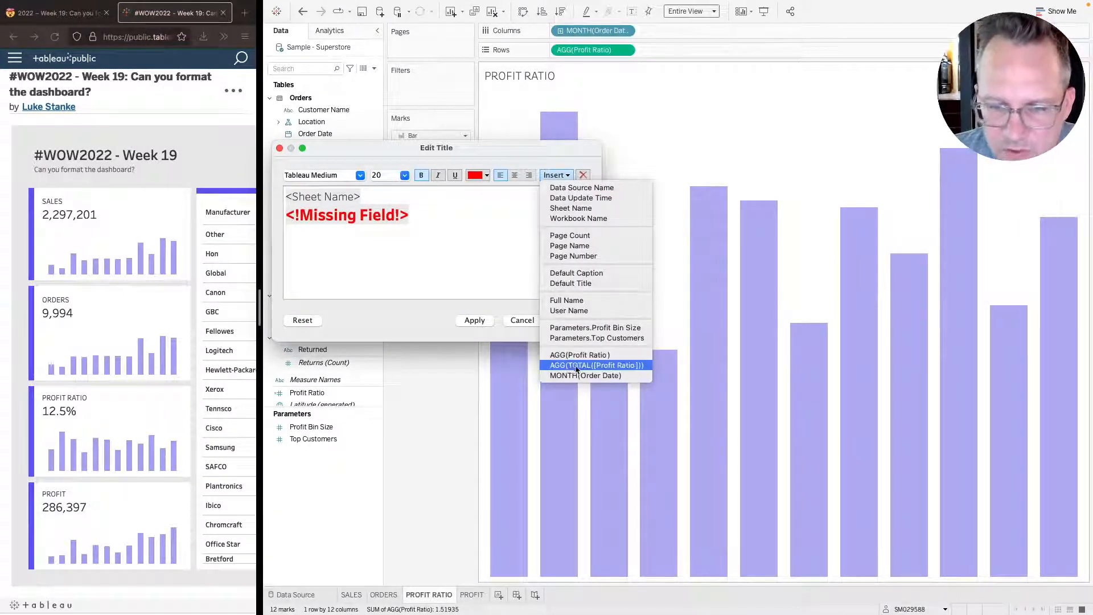
left_click(609, 366)
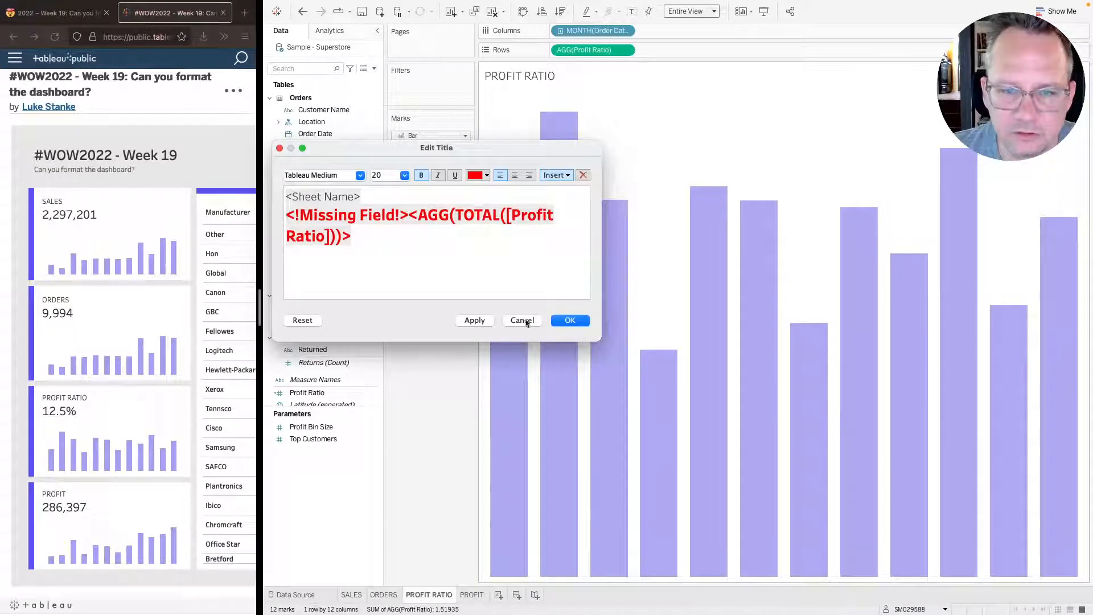
left_click(477, 321)
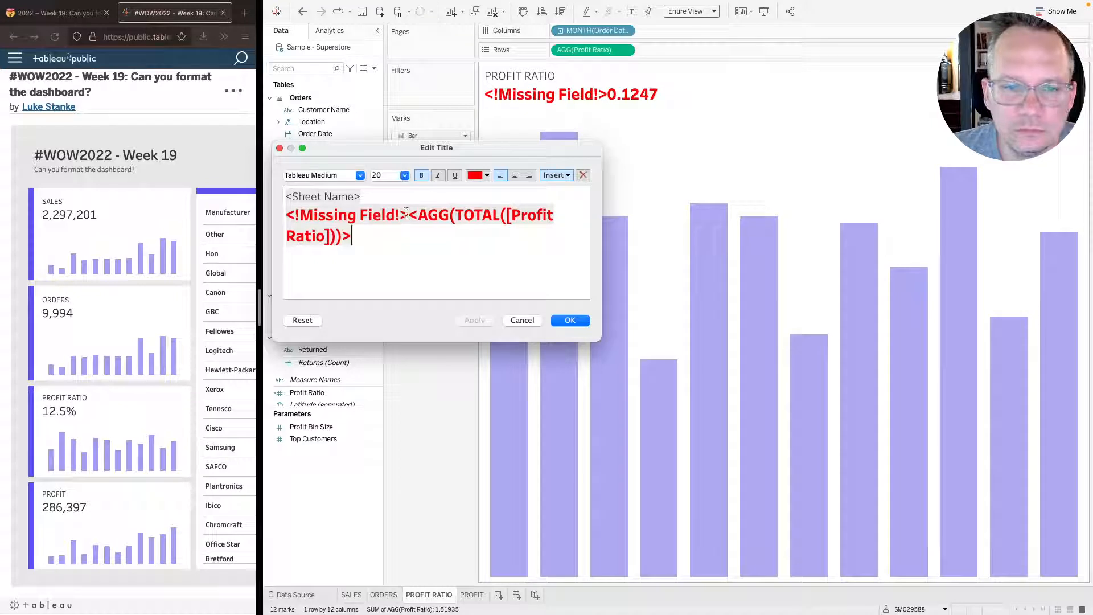
left_click_drag(408, 217, 288, 211)
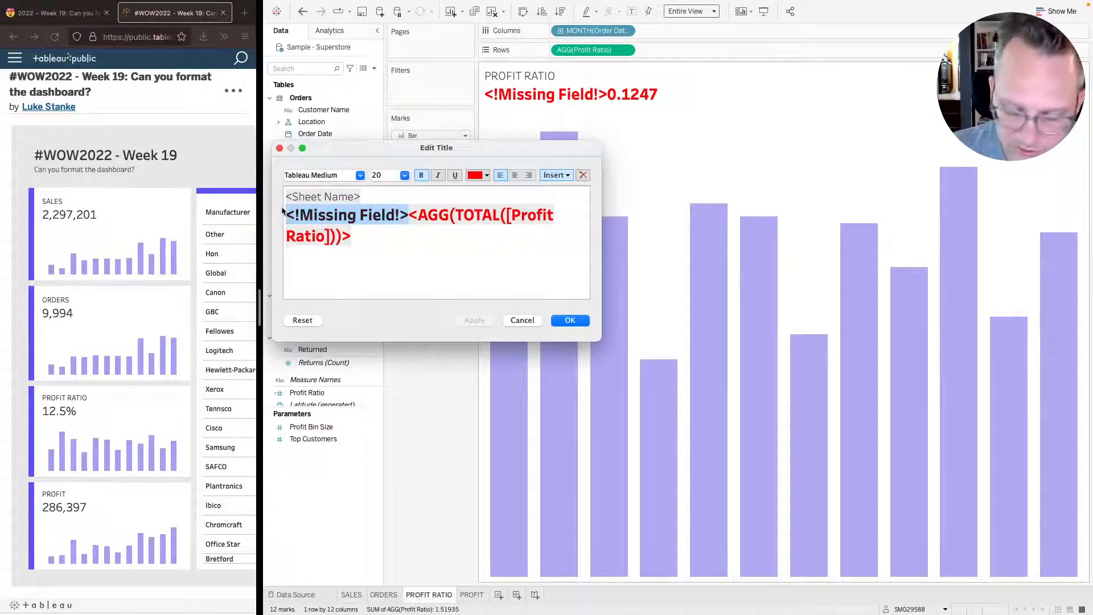
key("BackSpace")
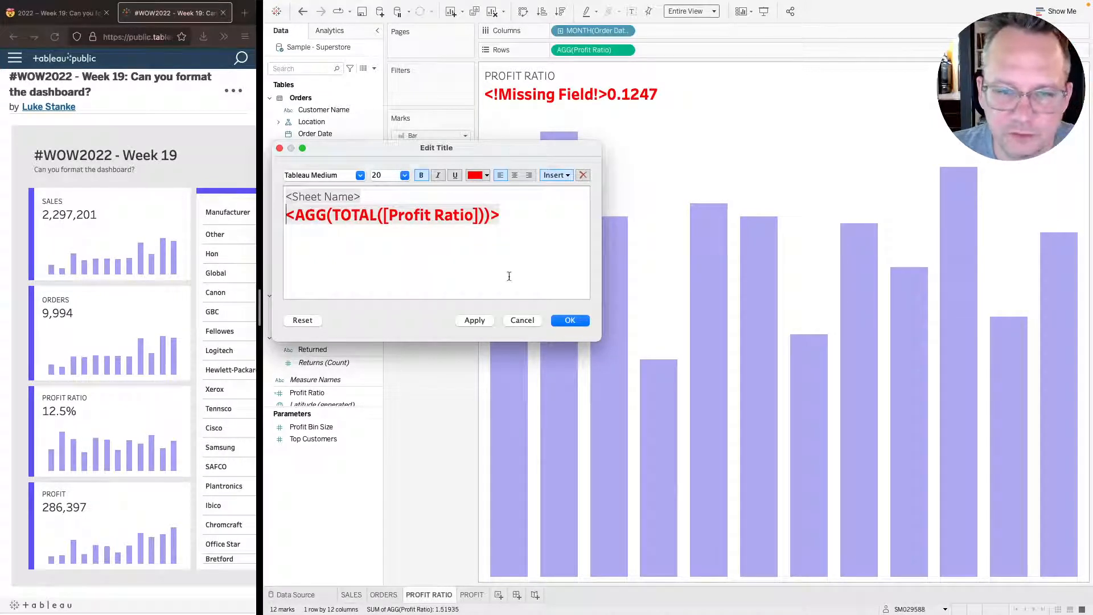
- Color the total profit ratio field in the PROFIT RATIO title dark grey and apply the title
left_click_drag(515, 217, 276, 205)
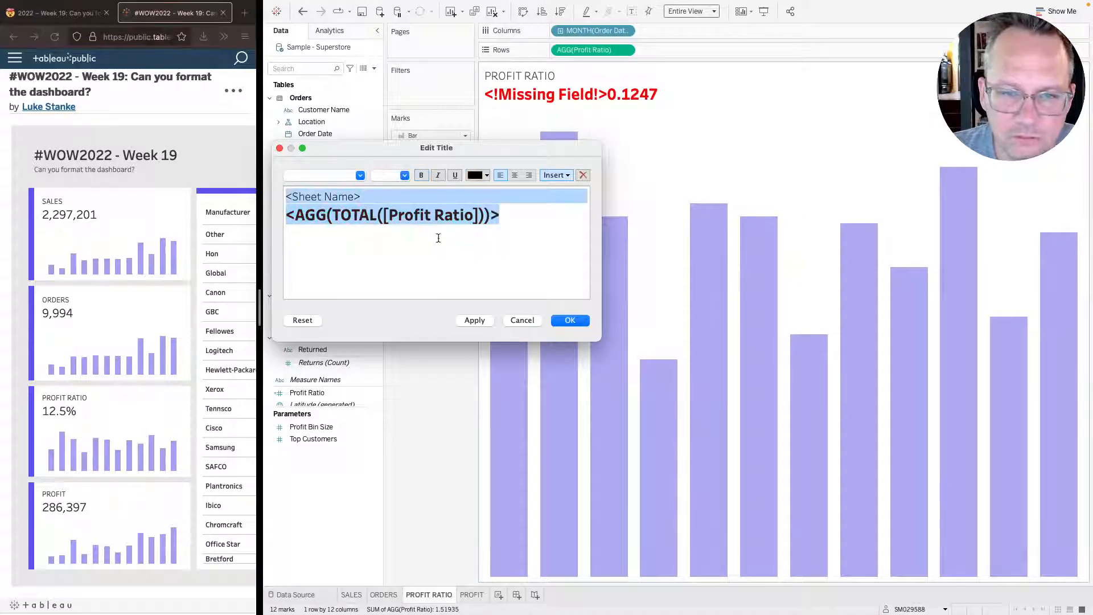
triple_click(410, 217)
left_click_drag(502, 217, 281, 217)
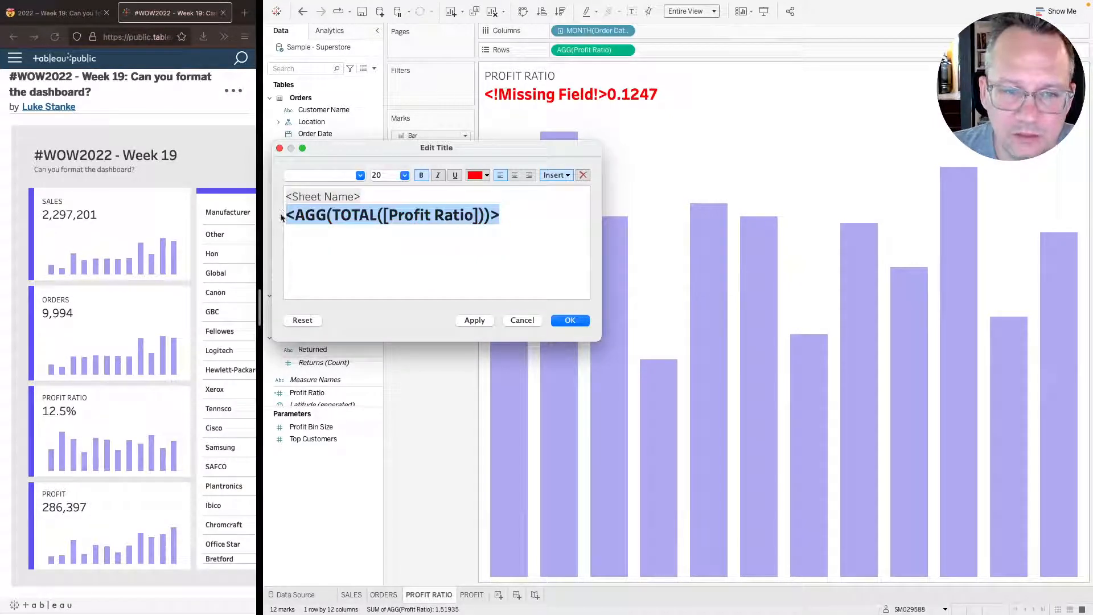
left_click(481, 176)
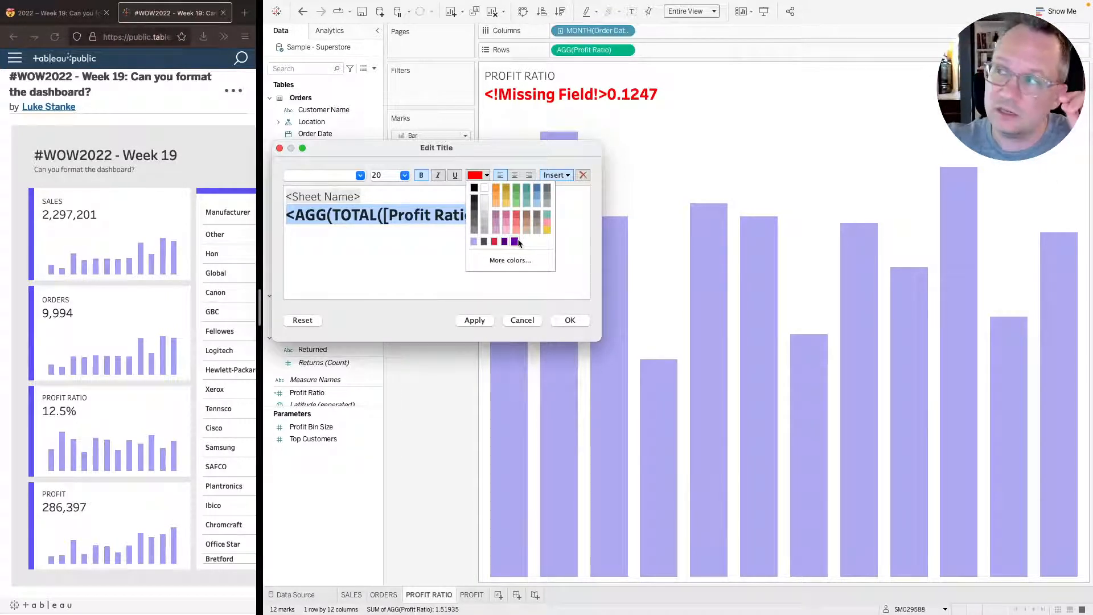
left_click(475, 206)
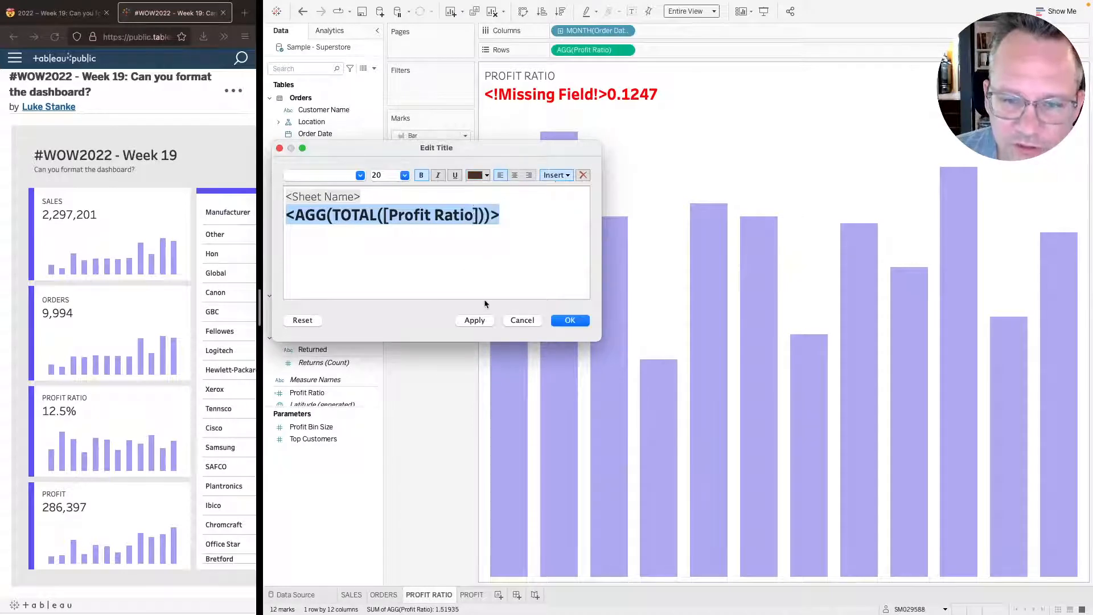
left_click(475, 319)
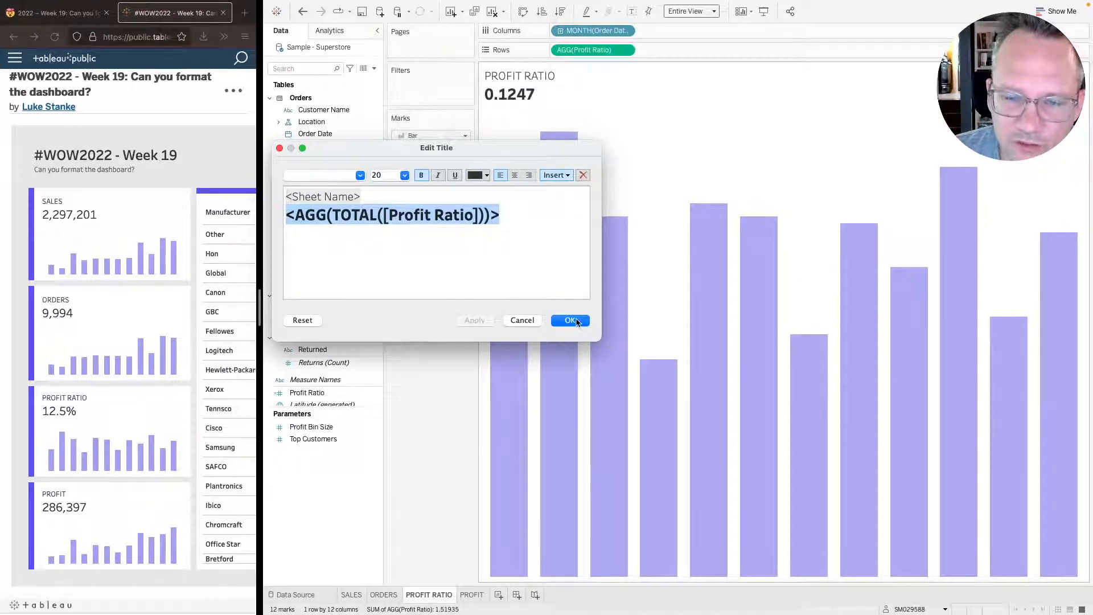
left_click(571, 320)
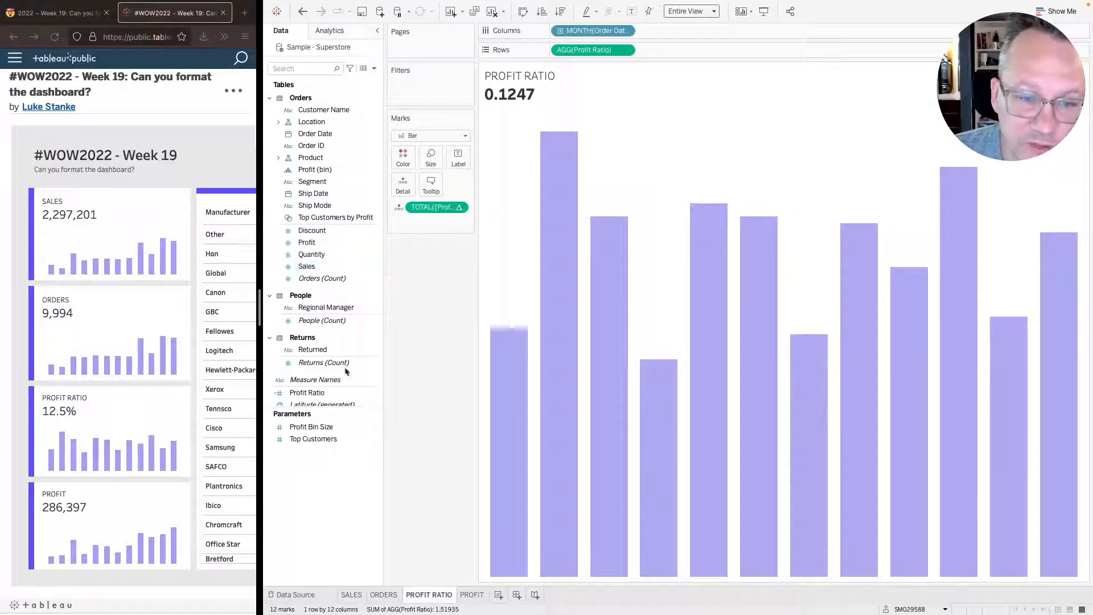
- Examine the formula of the Profit Ratio calculated field, enlarging its text, and close it without changes
right_click(307, 392)
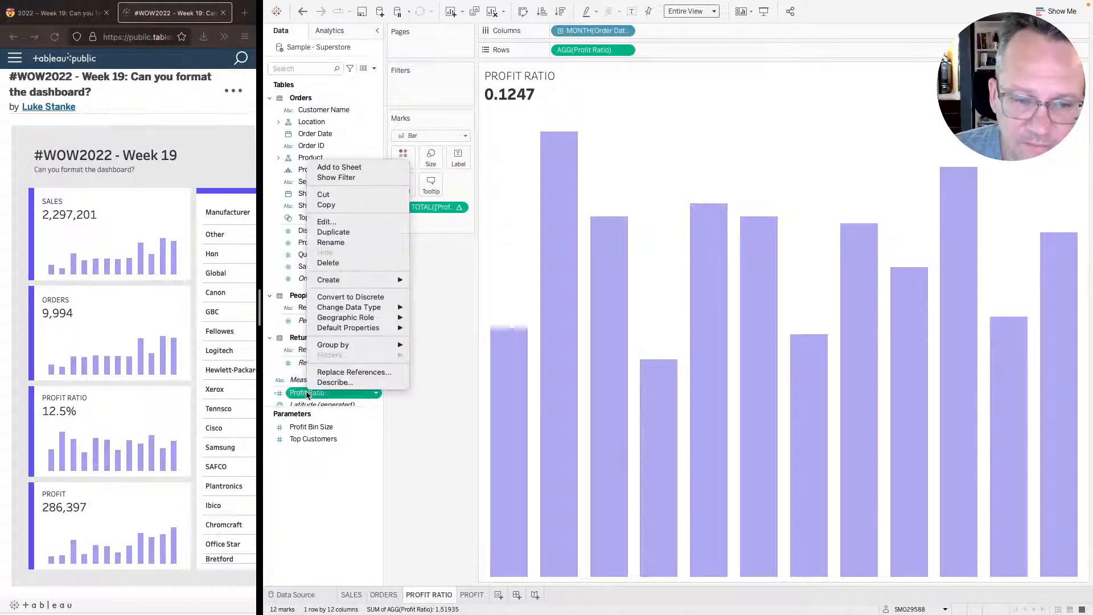
left_click(327, 222)
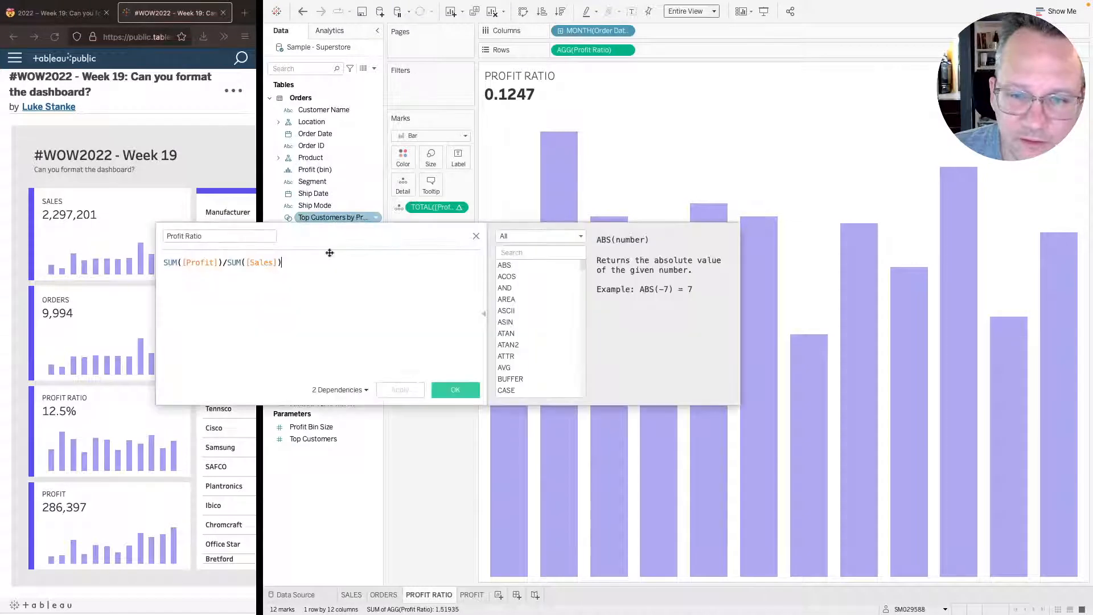
left_click(200, 262)
left_click(290, 261)
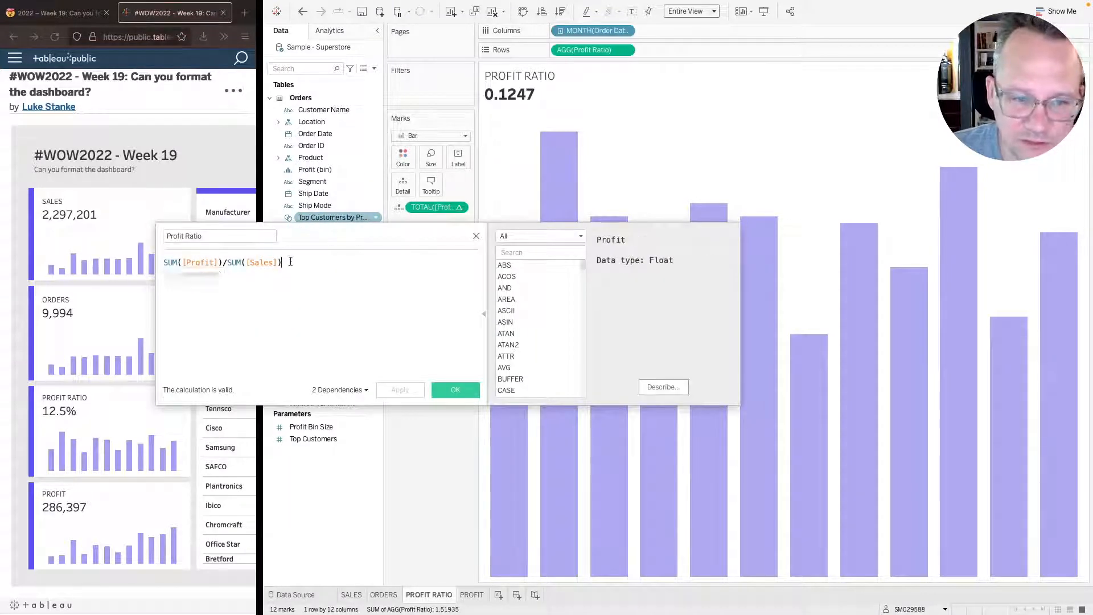
scroll(291, 261, "up", 3)
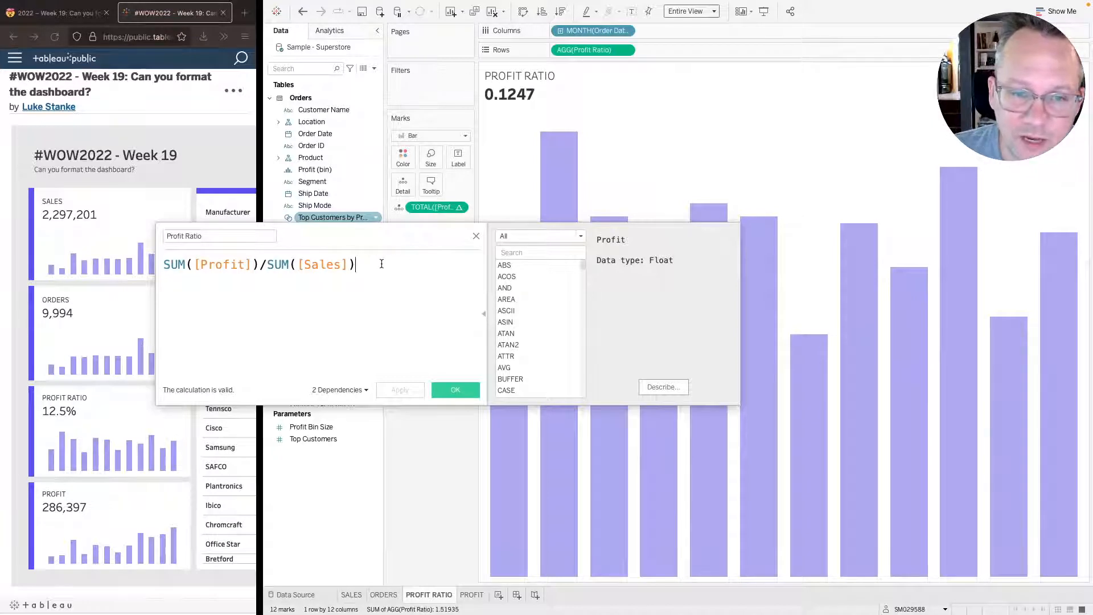
left_click_drag(380, 264, 160, 256)
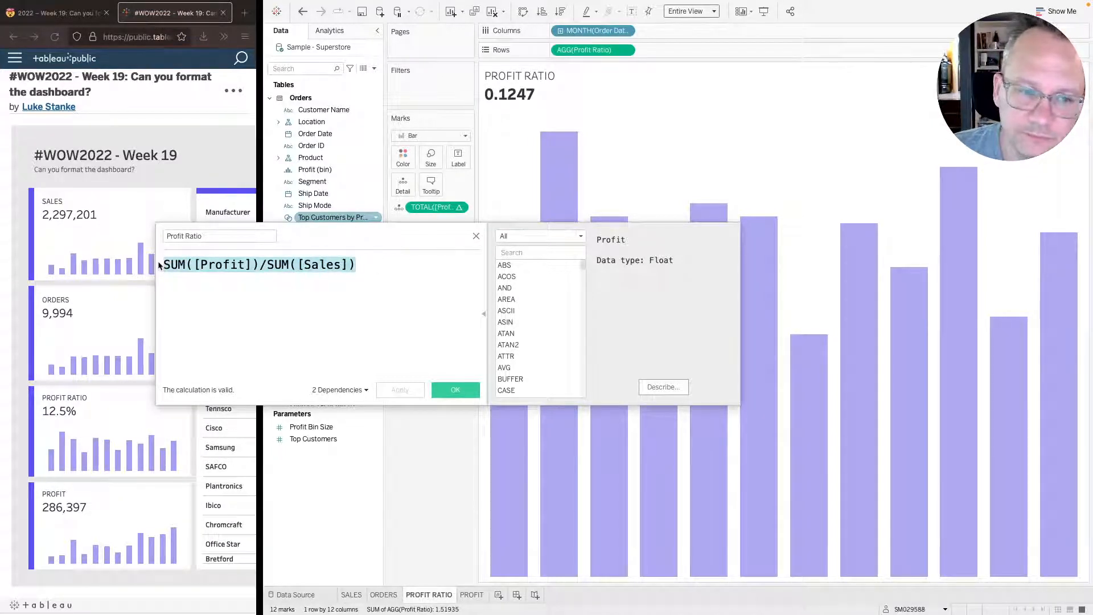
left_click(222, 266)
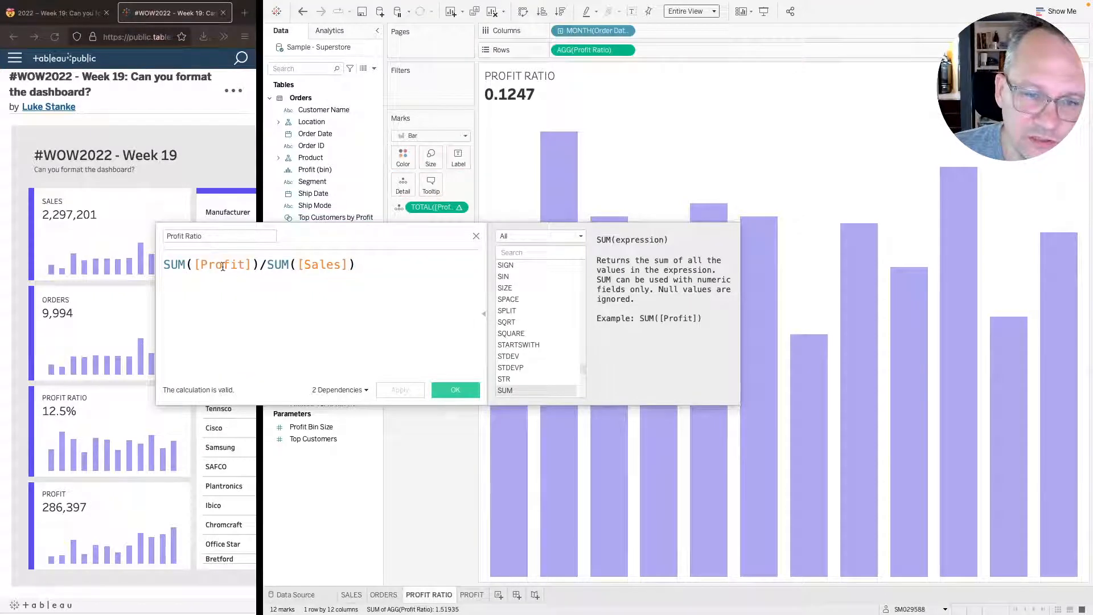
left_click_drag(165, 265, 377, 261)
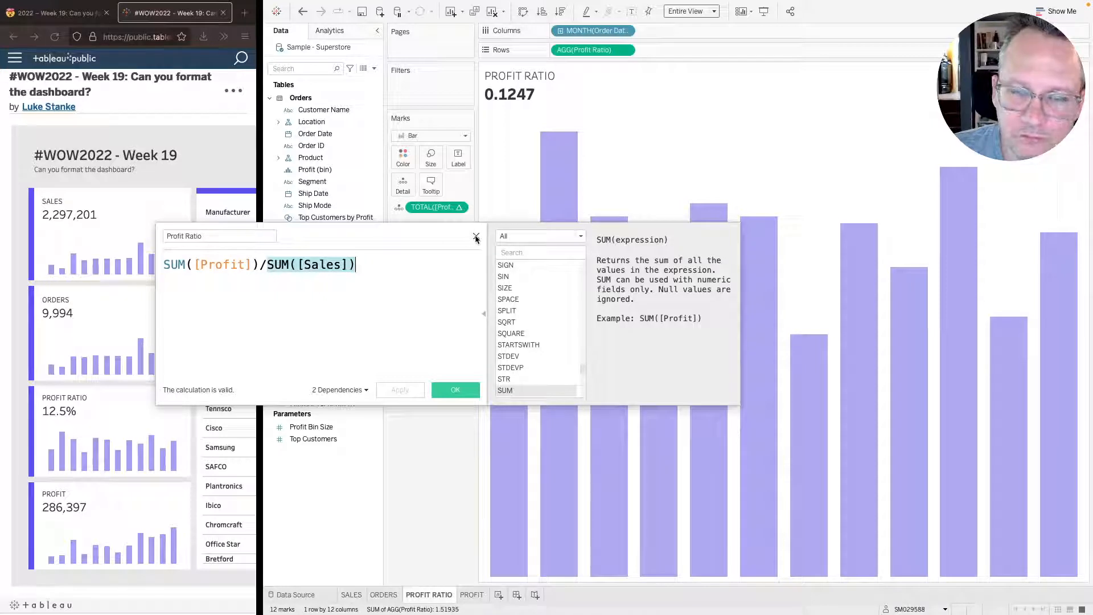
left_click(475, 236)
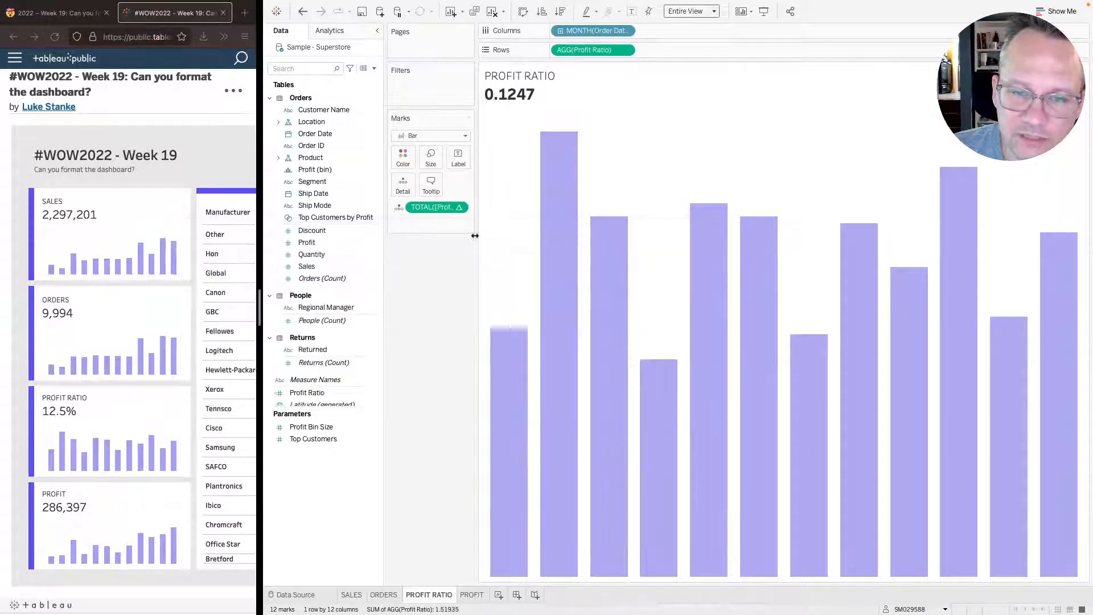
- Format the total profit ratio field on the PROFIT RATIO sheet as a percentage with 1 decimal place
right_click(436, 210)
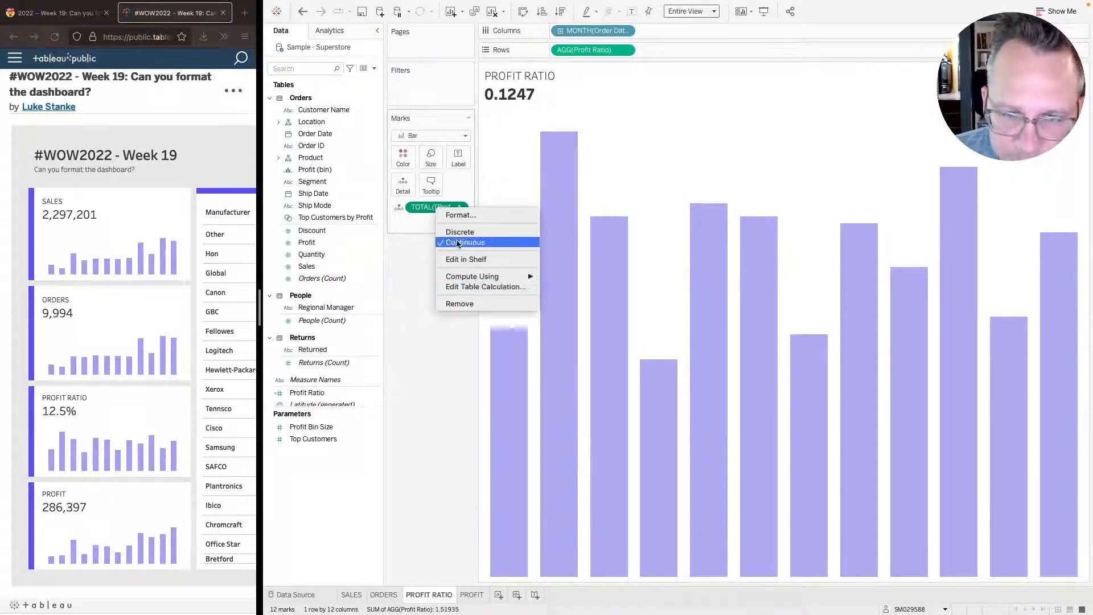
left_click(461, 215)
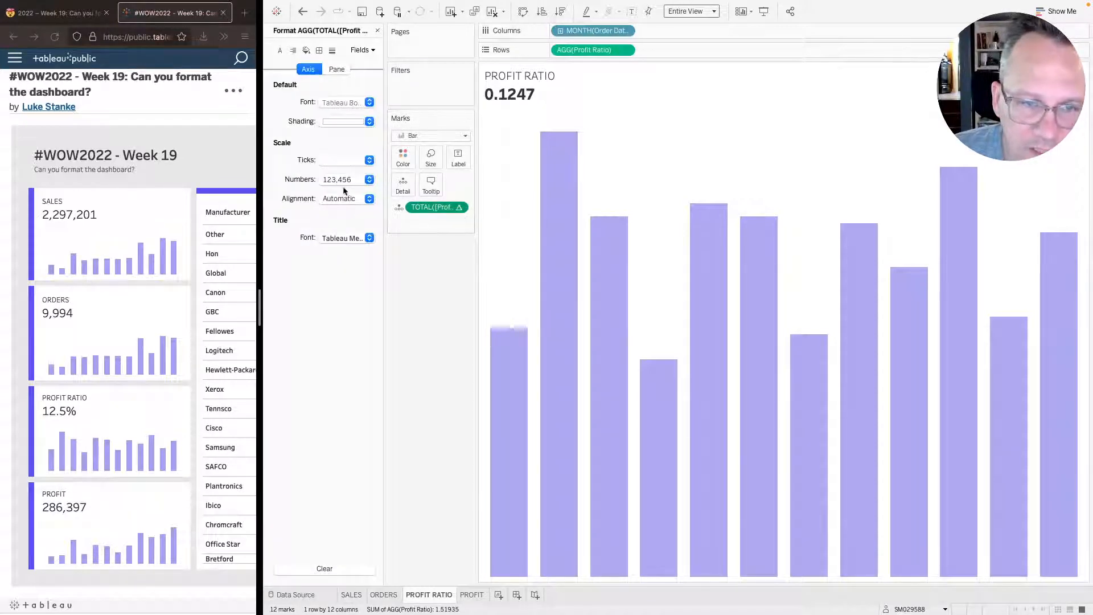
left_click(341, 71)
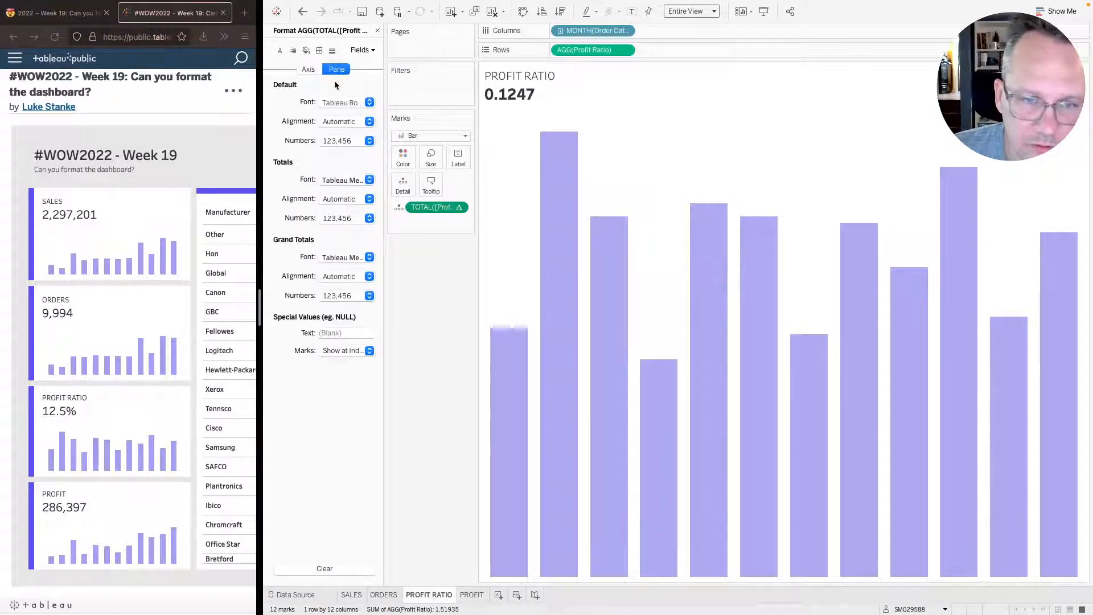
left_click(337, 142)
left_click(347, 224)
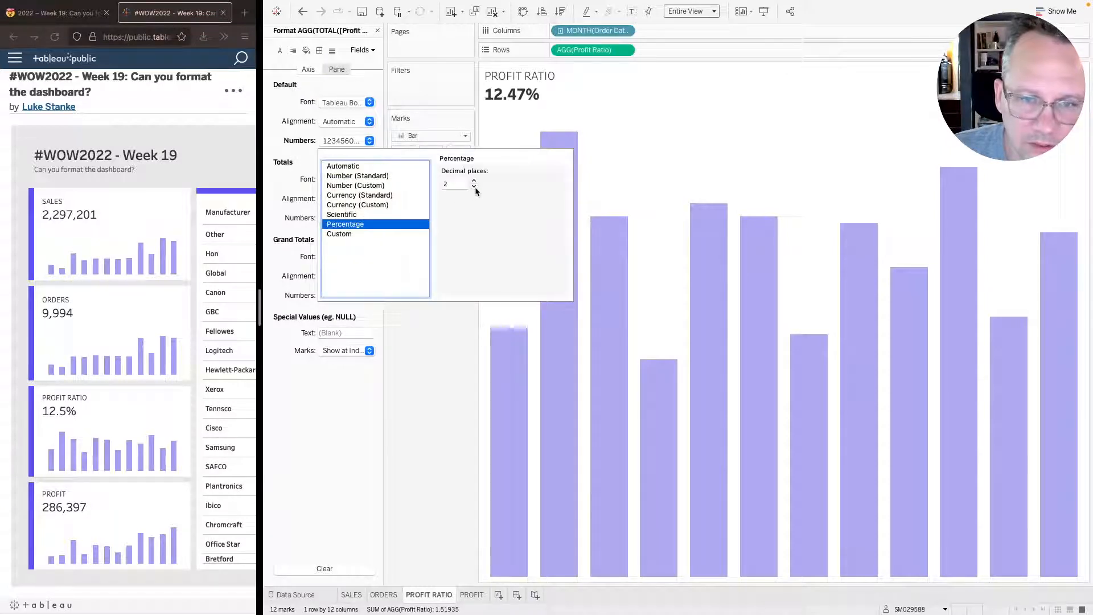
left_click(474, 187)
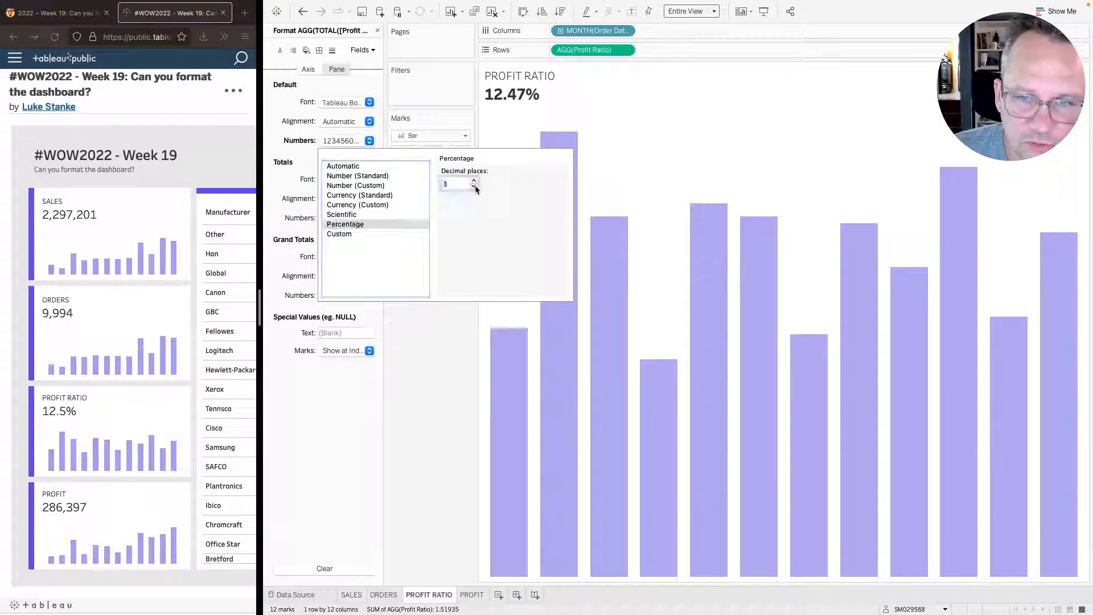
left_click(429, 404)
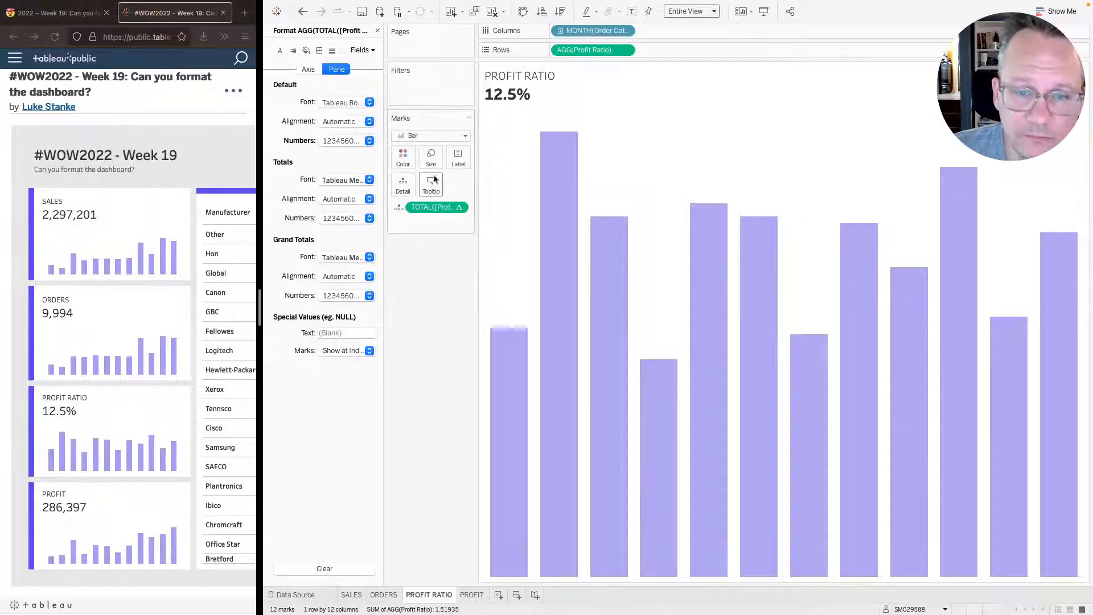
- Set the font size of the total profit ratio field in the PROFIT RATIO title to 18
double_click(534, 87)
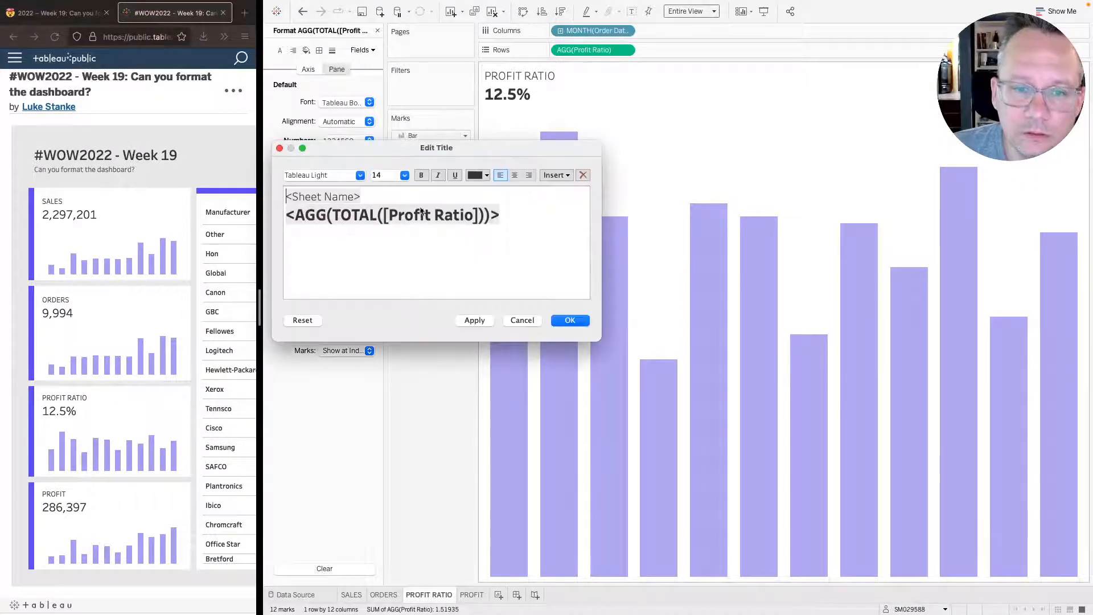
triple_click(396, 231)
left_click(404, 175)
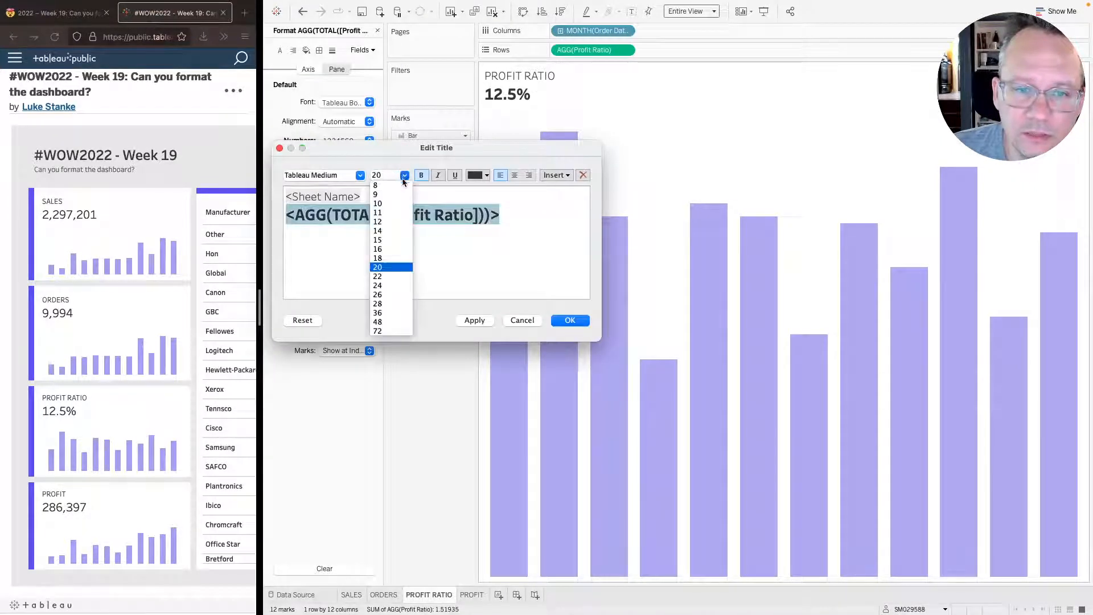
left_click(380, 258)
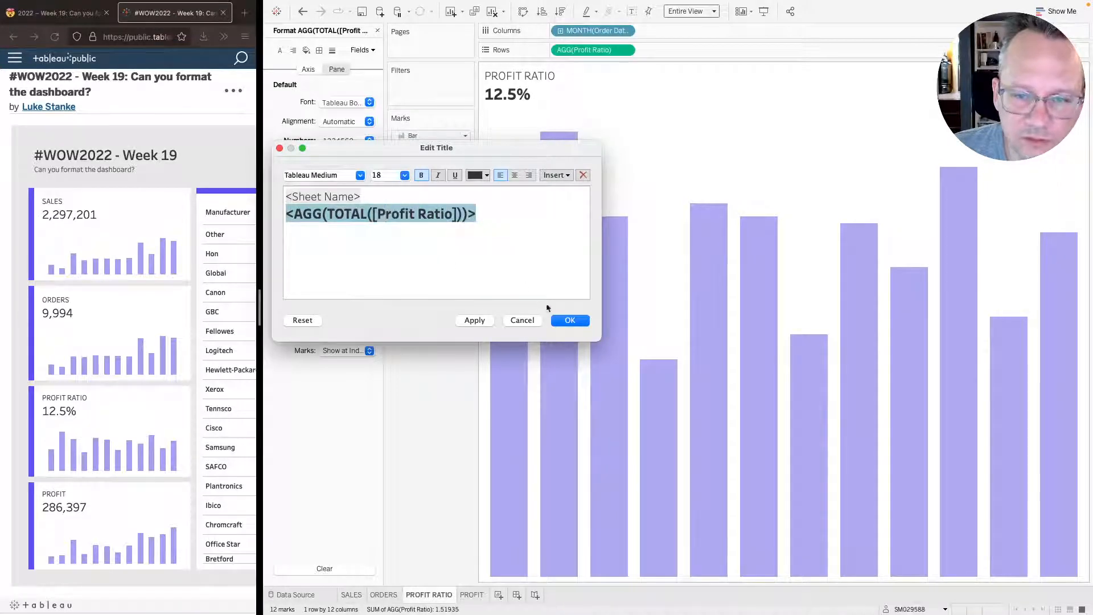
left_click(565, 320)
- Set the font size of the total sales field in the SALES sheet title to 18
left_click(351, 594)
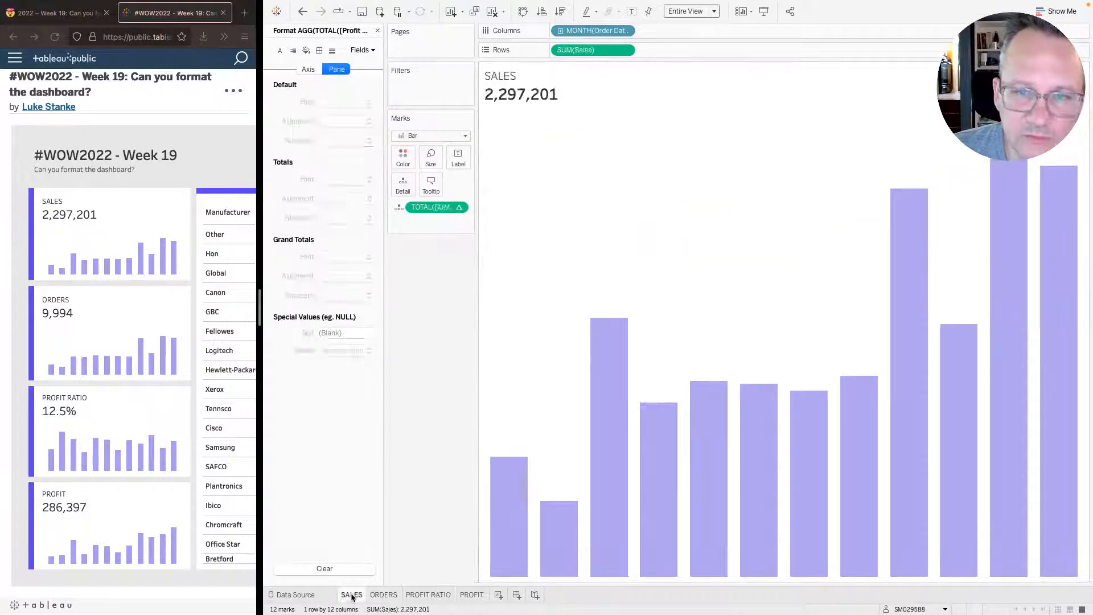
double_click(521, 95)
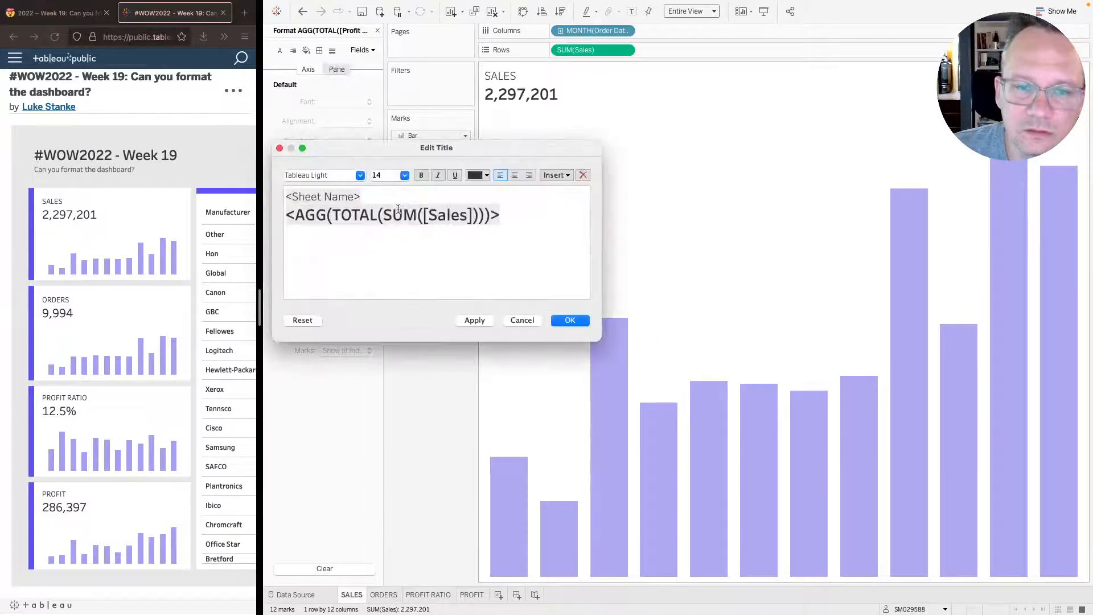
triple_click(356, 215)
left_click(404, 175)
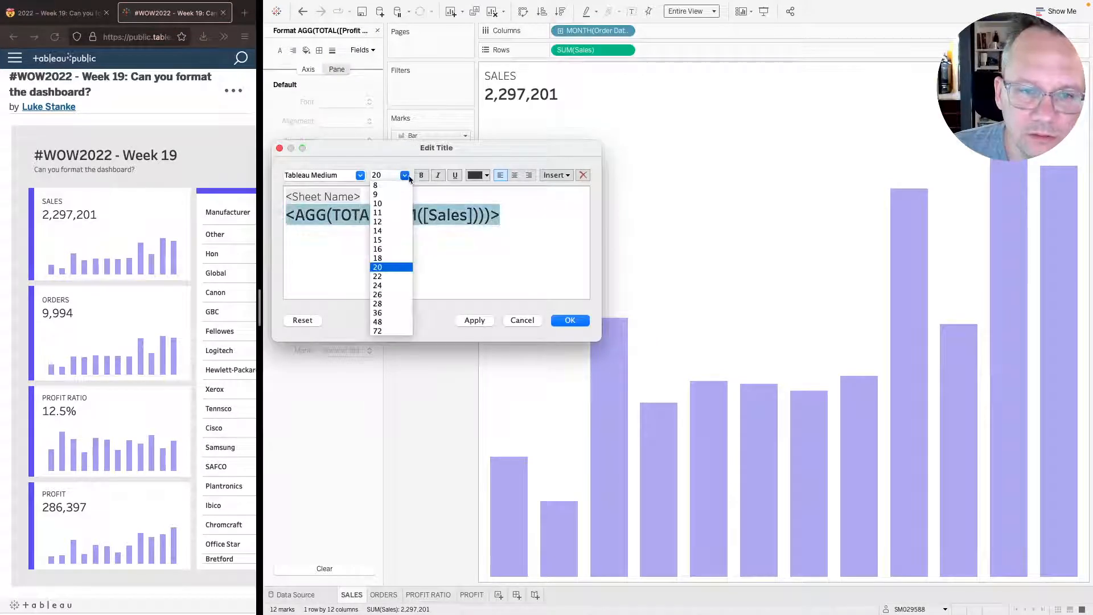
left_click(392, 258)
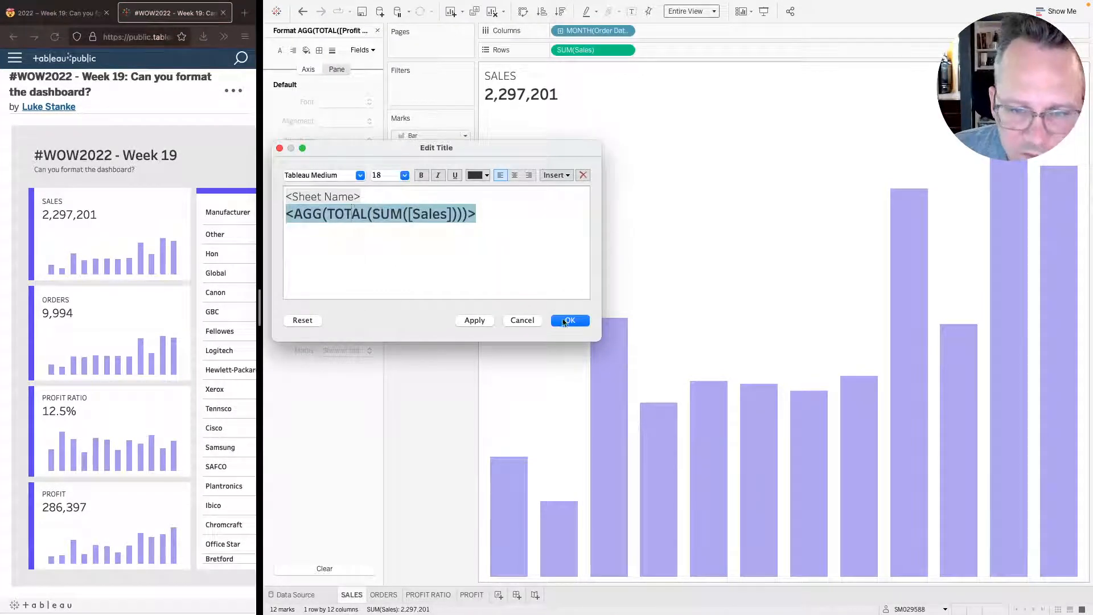
left_click(570, 320)
- Change the Rows measure on the PROFIT sheet to SUM([Profit])
left_click(384, 594)
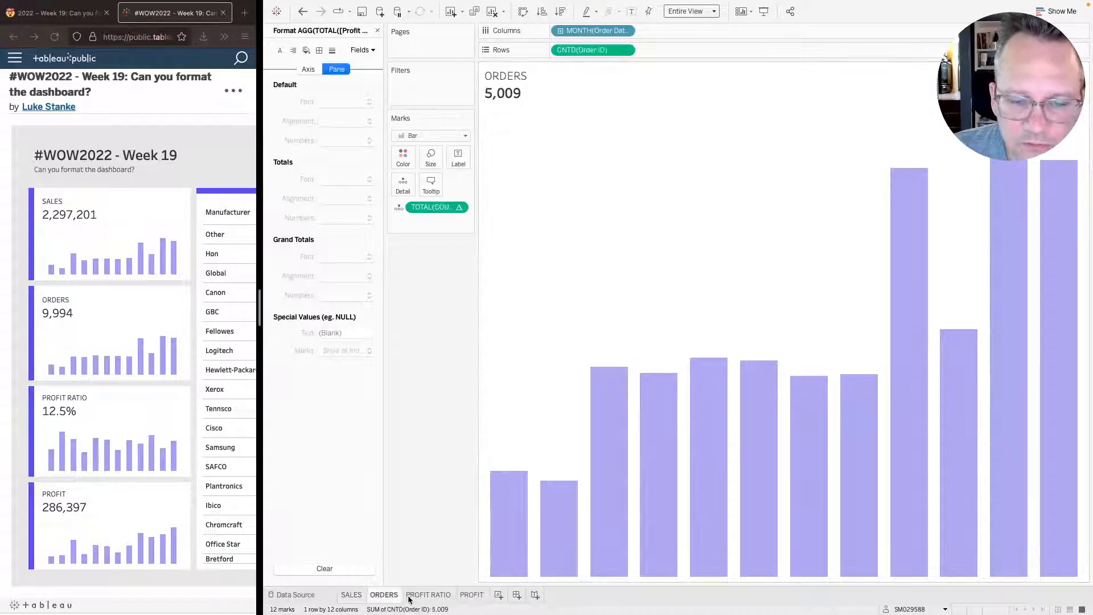
left_click(426, 595)
left_click(468, 595)
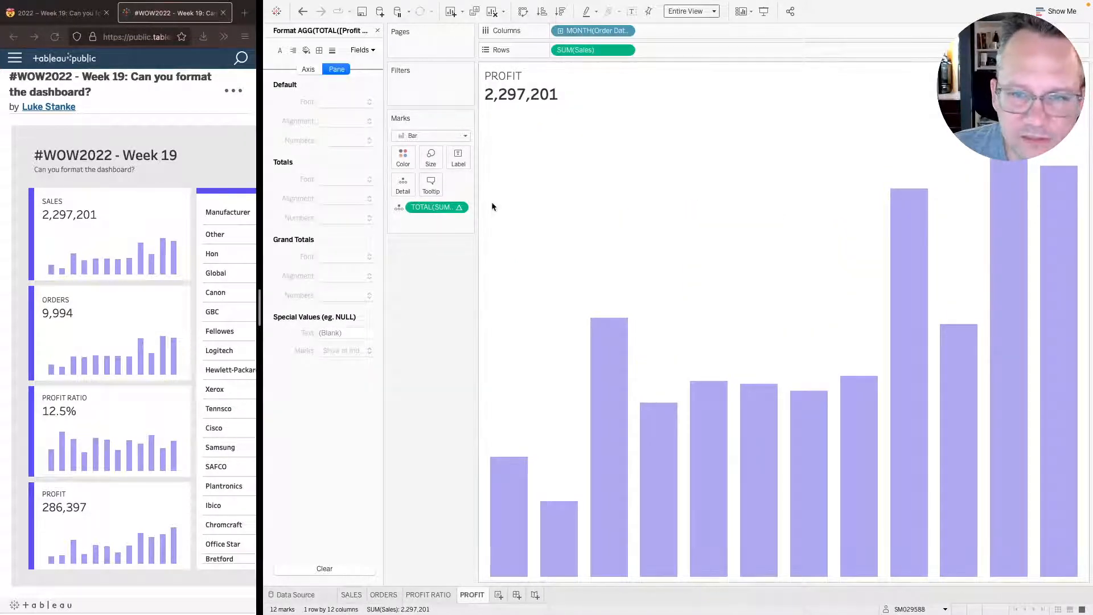
double_click(602, 51)
double_click(604, 50)
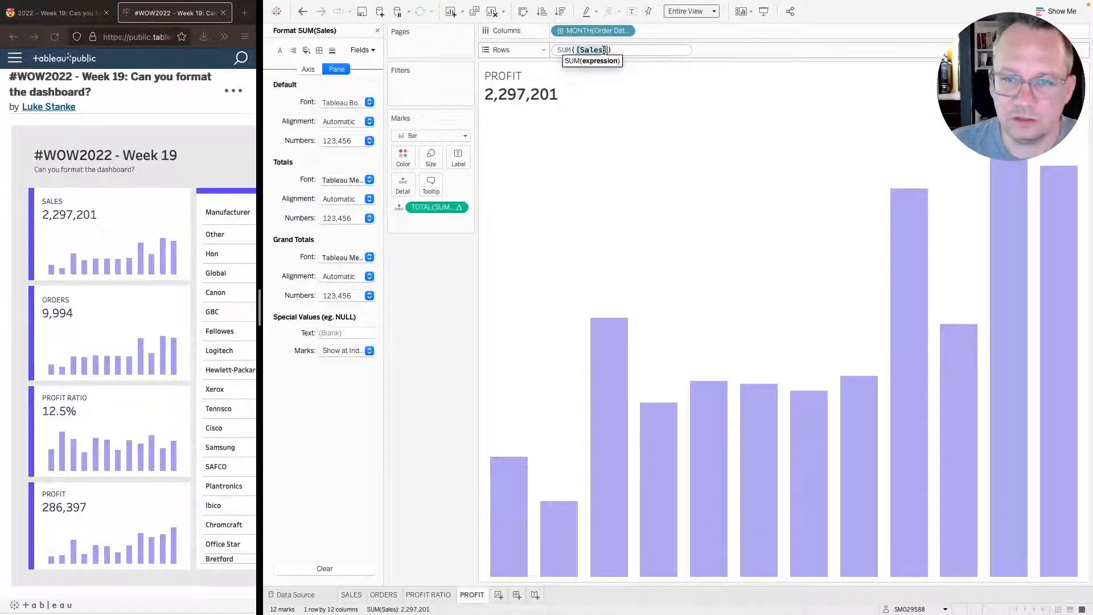
type("PROF")
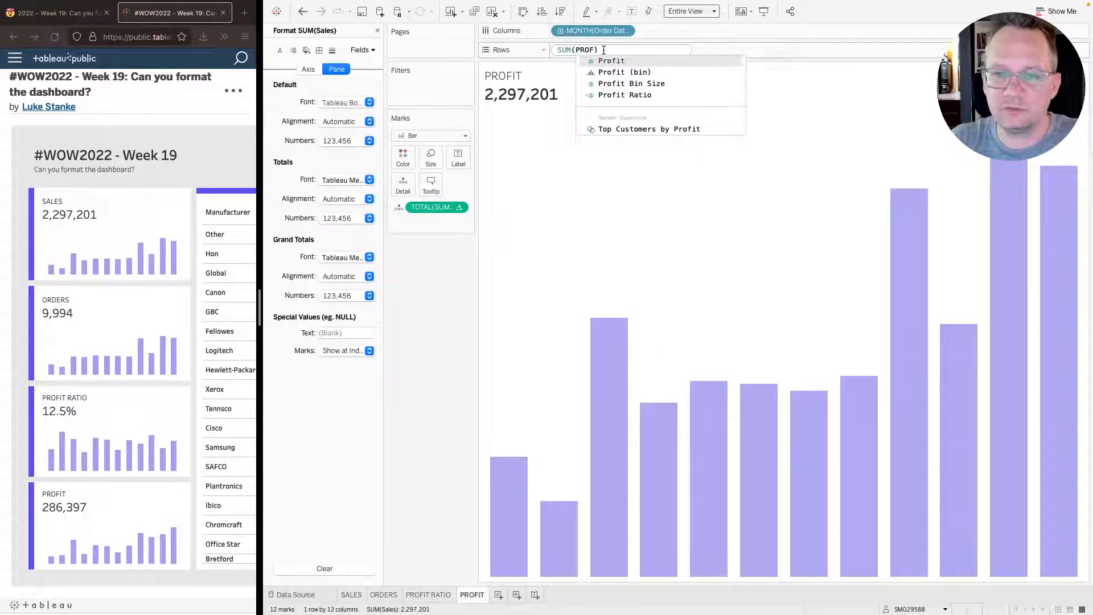
key("Return")
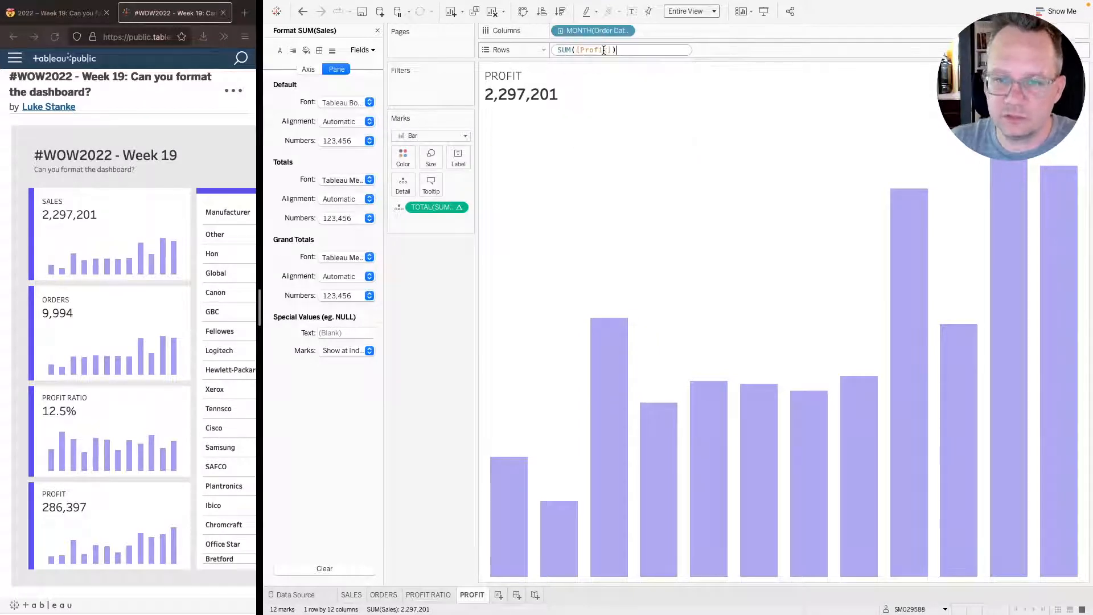
key("Return")
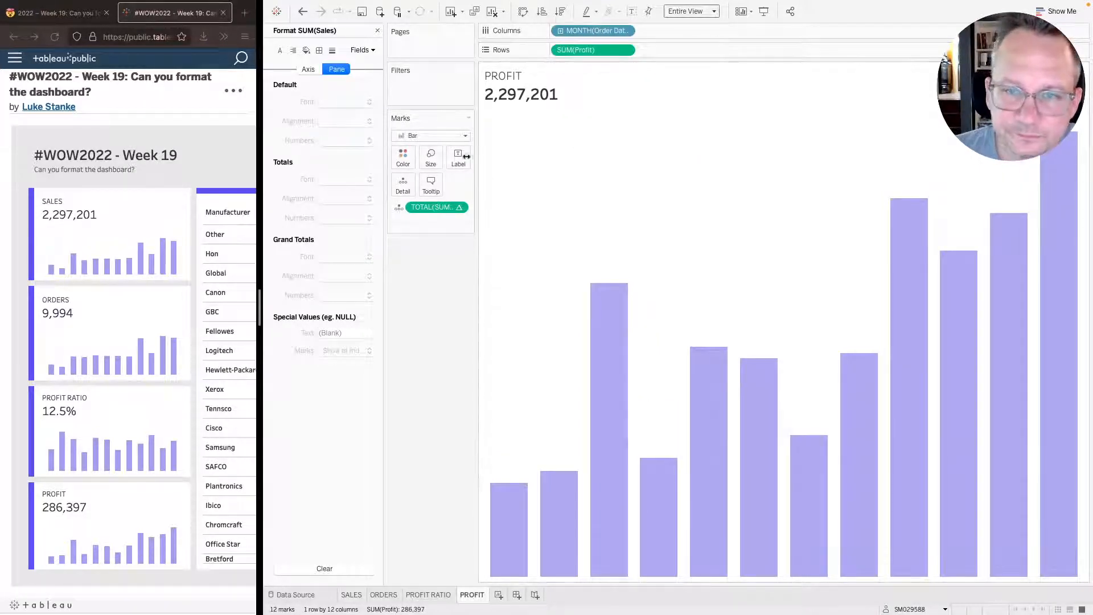
- Change the Detail calculation on the PROFIT sheet to TOTAL(SUM([Profit]))
double_click(432, 209)
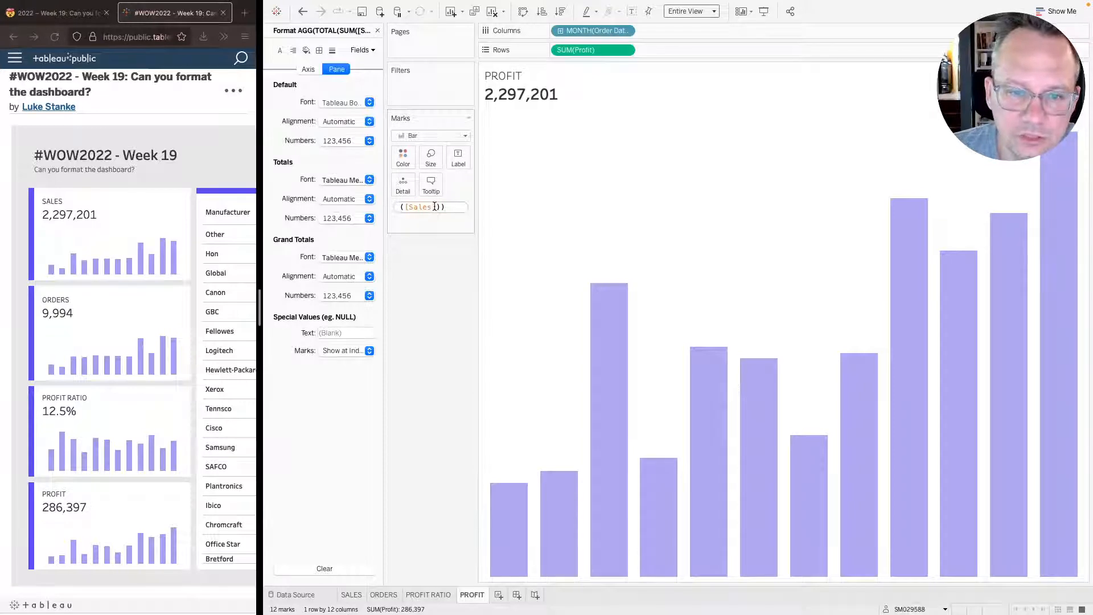
double_click(426, 206)
type("PROF")
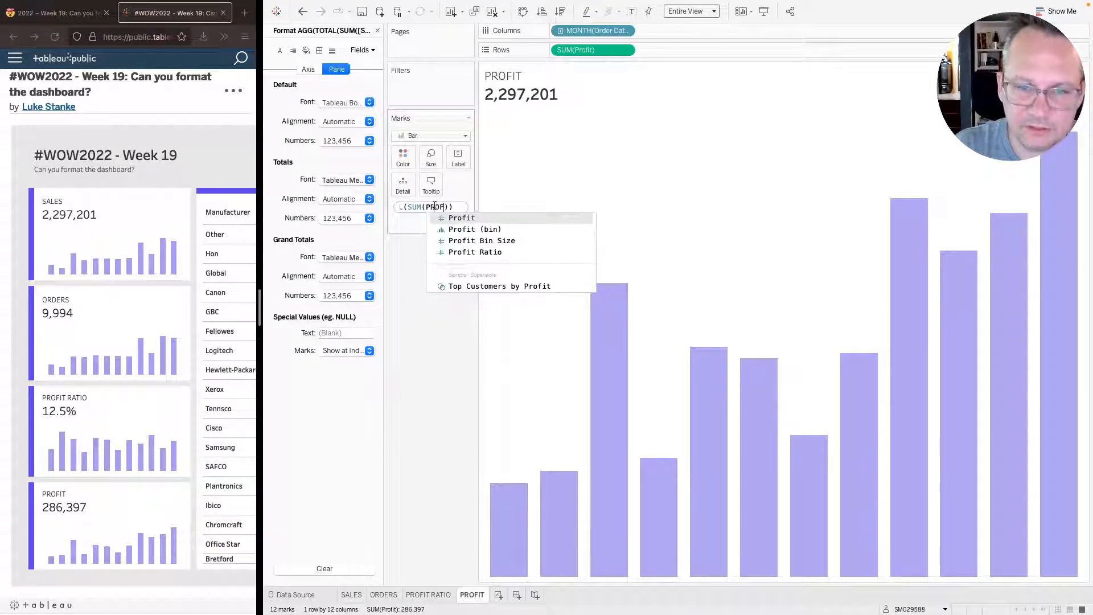
key("Return")
key("Return")
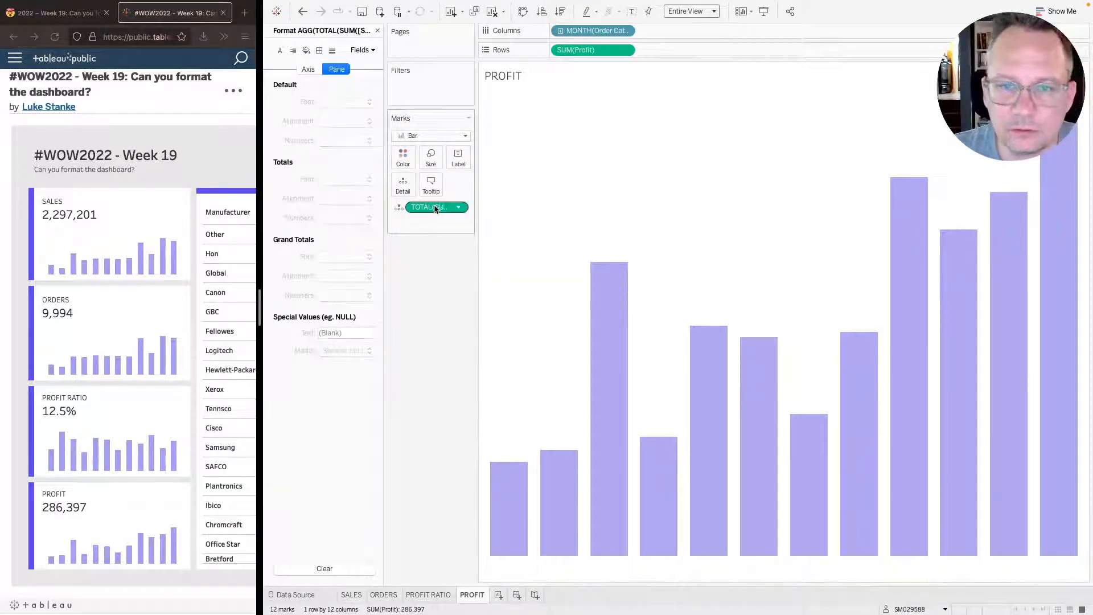
- Replace the missing field in the PROFIT title with the AGG(TOTAL(SUM([Profit]))) field
double_click(516, 80)
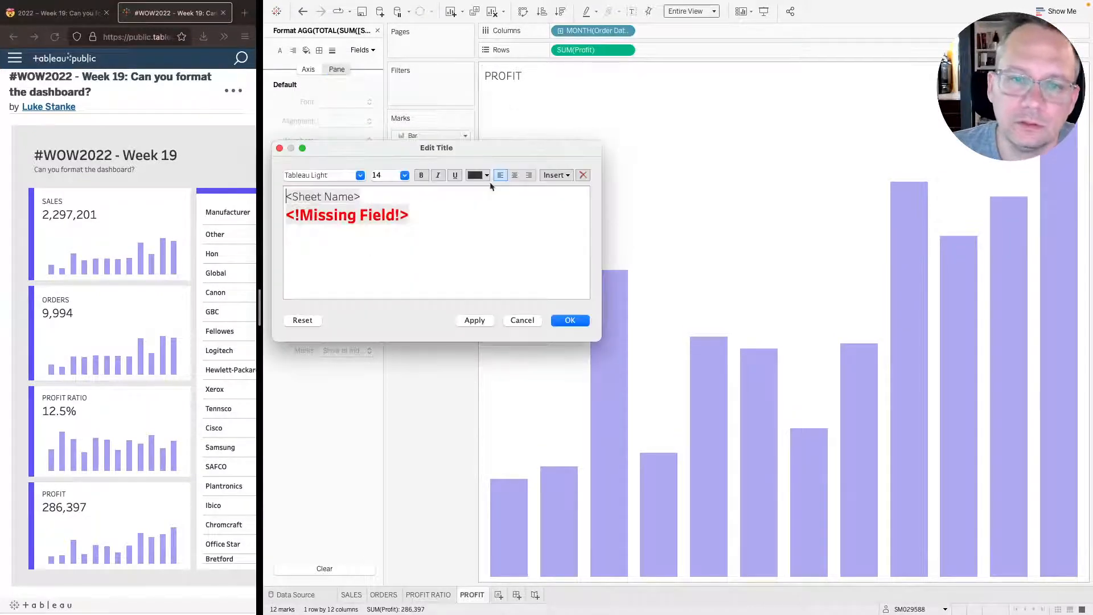
triple_click(441, 217)
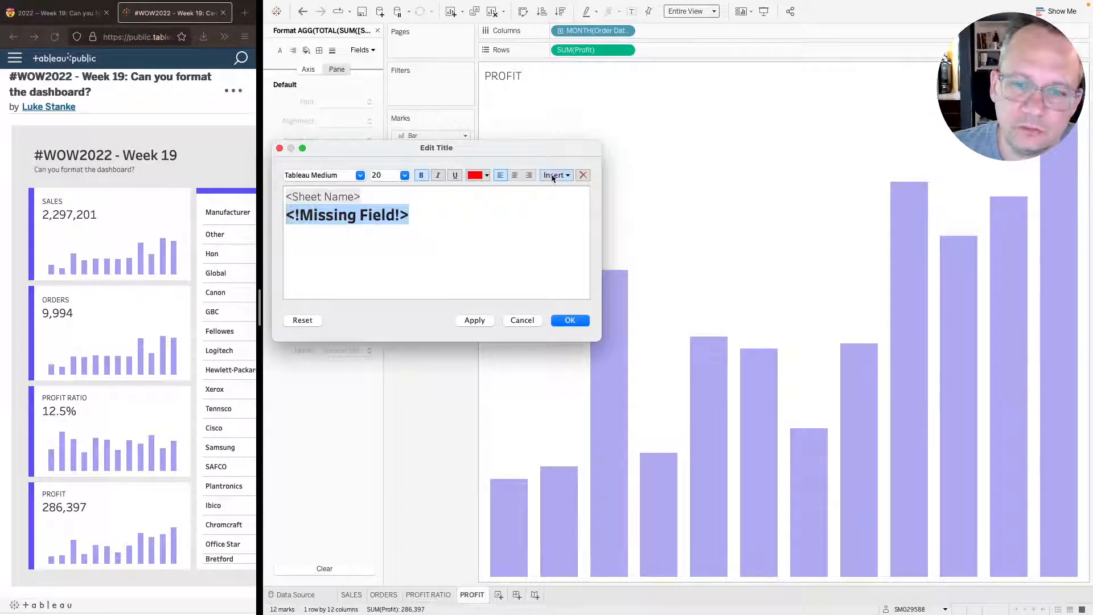
left_click(552, 177)
left_click(588, 355)
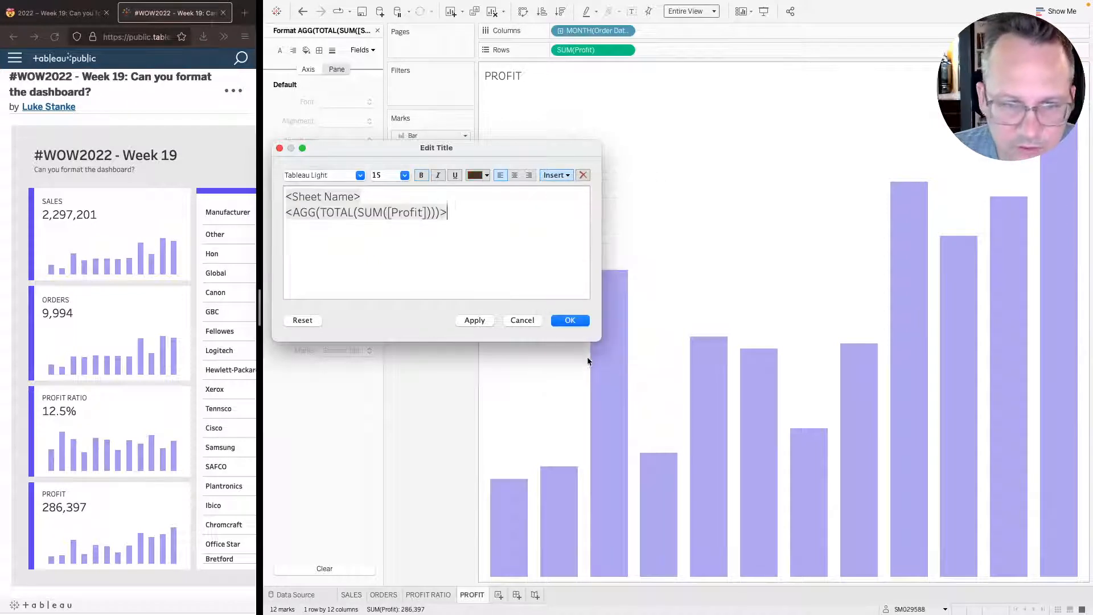
- Format the total profit field in the PROFIT title as Tableau Medium at size 18 and apply the title
triple_click(431, 216)
left_click(404, 174)
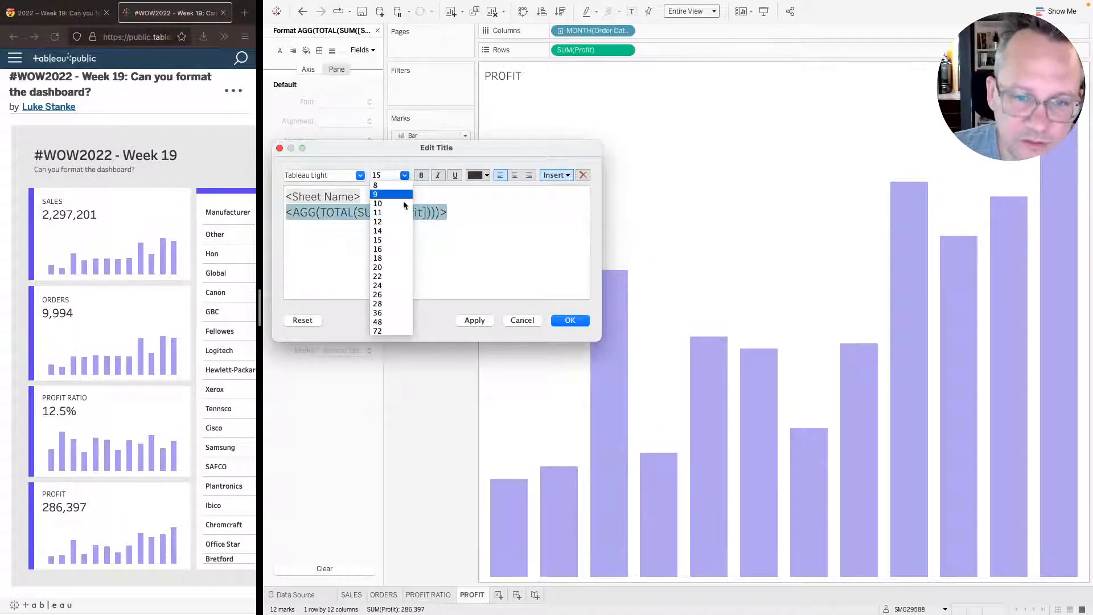
left_click(378, 252)
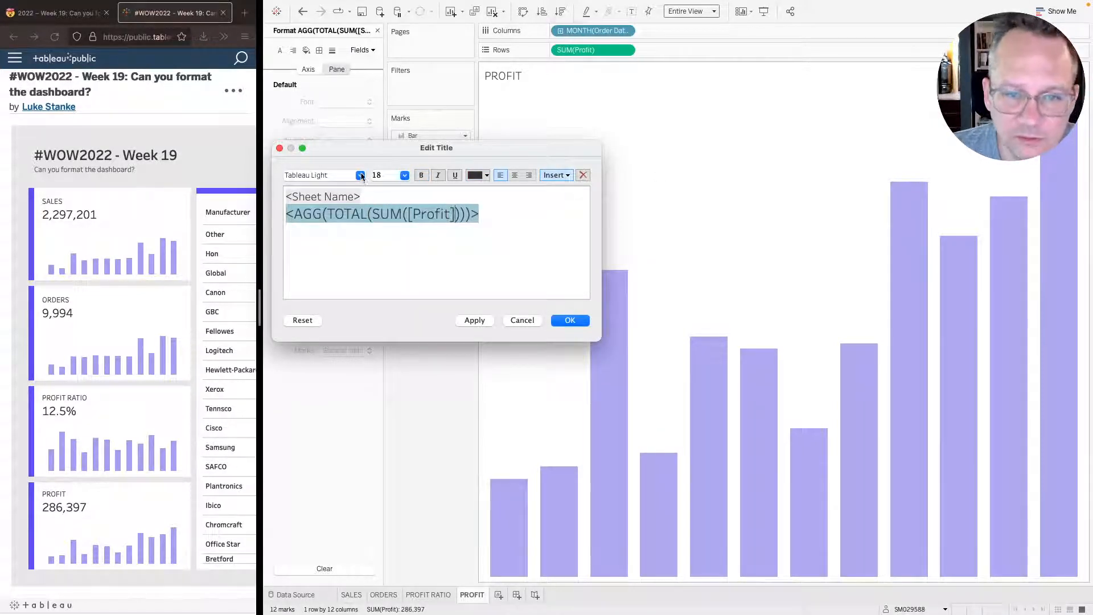
left_click(362, 175)
left_click(330, 207)
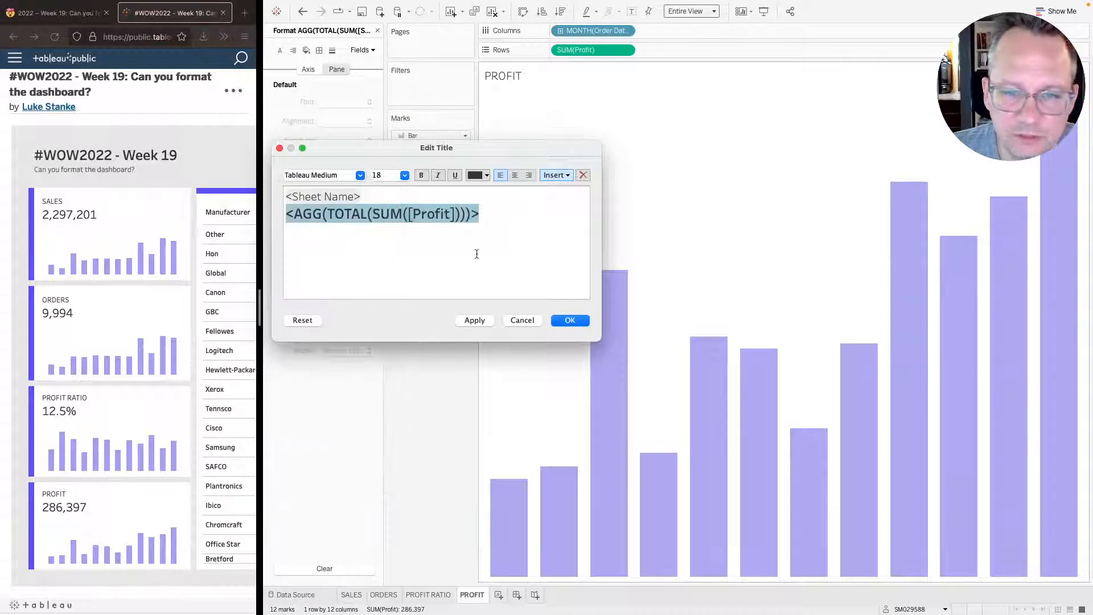
left_click(473, 320)
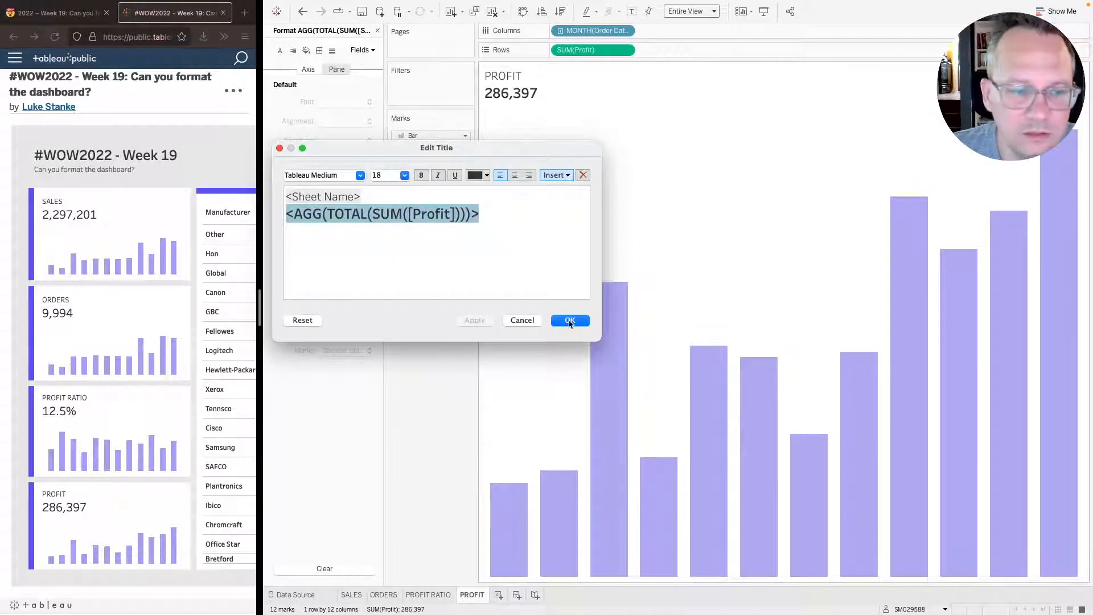
left_click(570, 320)
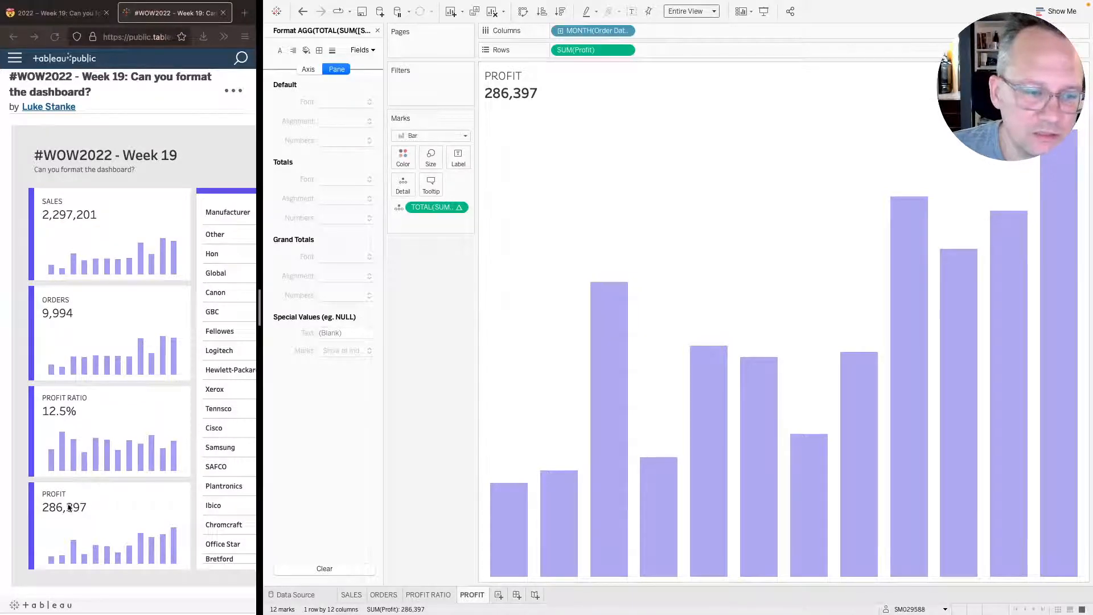
- Review the titles and bar charts of the PROFIT RATIO, ORDERS, SALES and PROFIT sheets
left_click(419, 594)
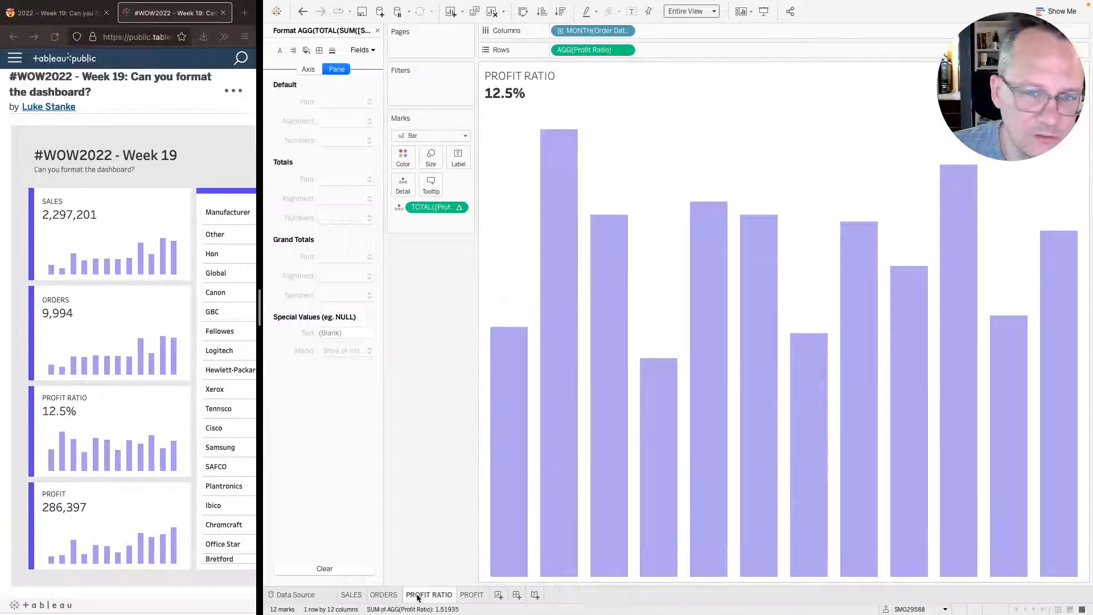
left_click(384, 596)
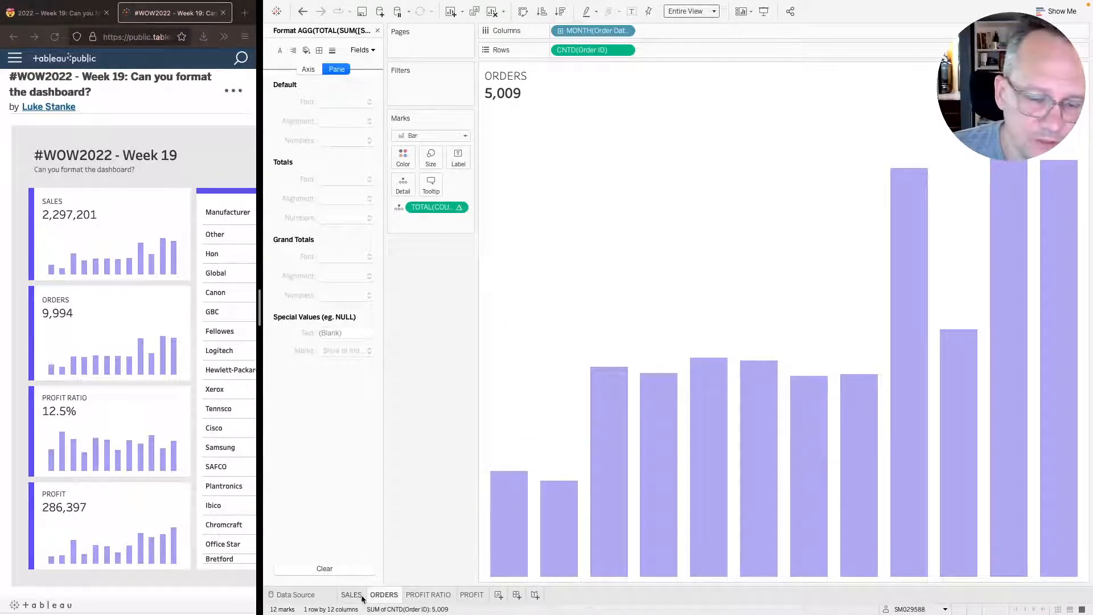
left_click(357, 595)
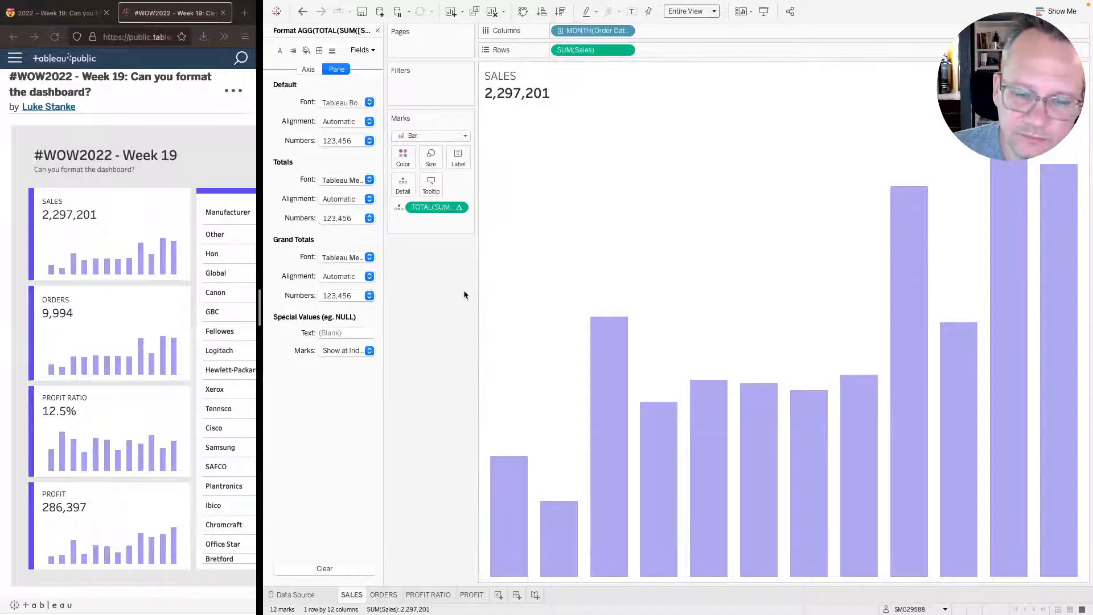
left_click(386, 595)
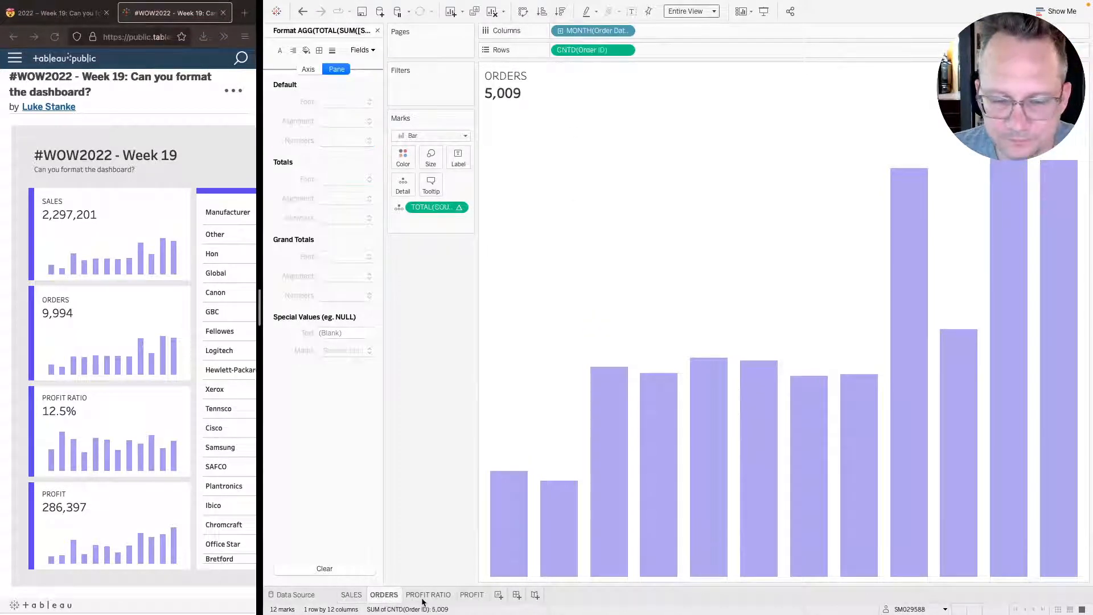
left_click(467, 597)
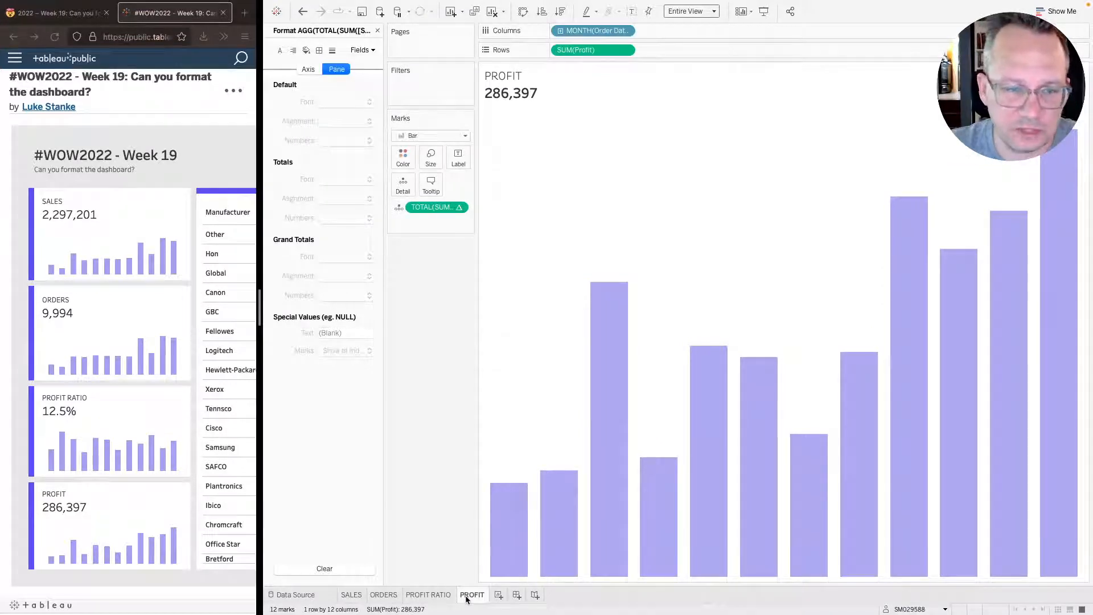
- Check the manufacturer table in the reference dashboard, then create a new worksheet named MANUFACTURER TABLE
scroll(173, 569, "right", 5)
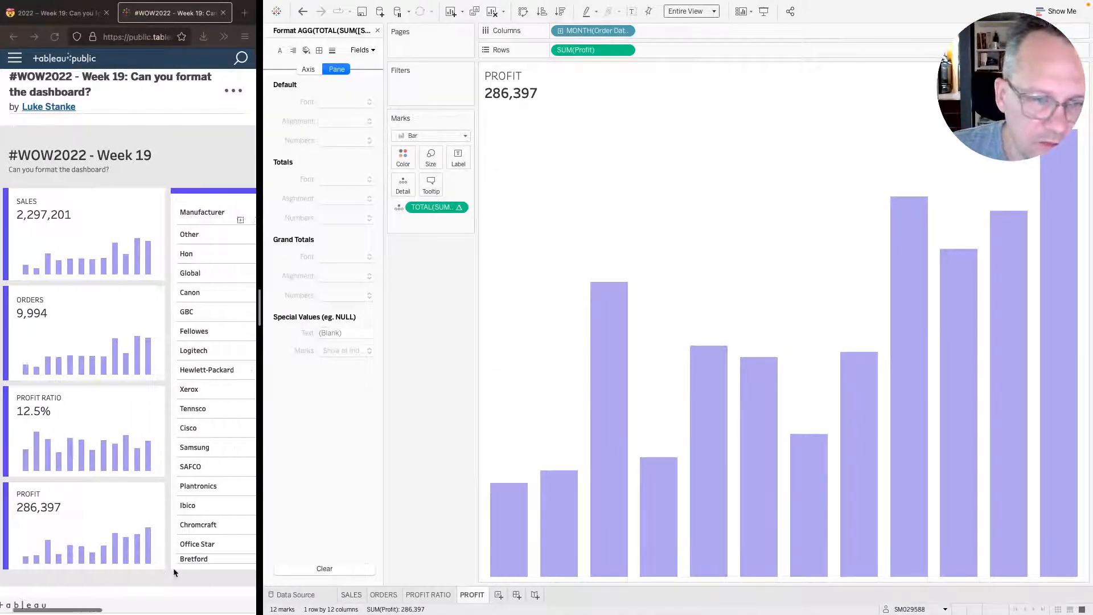
scroll(174, 570, "right", 2)
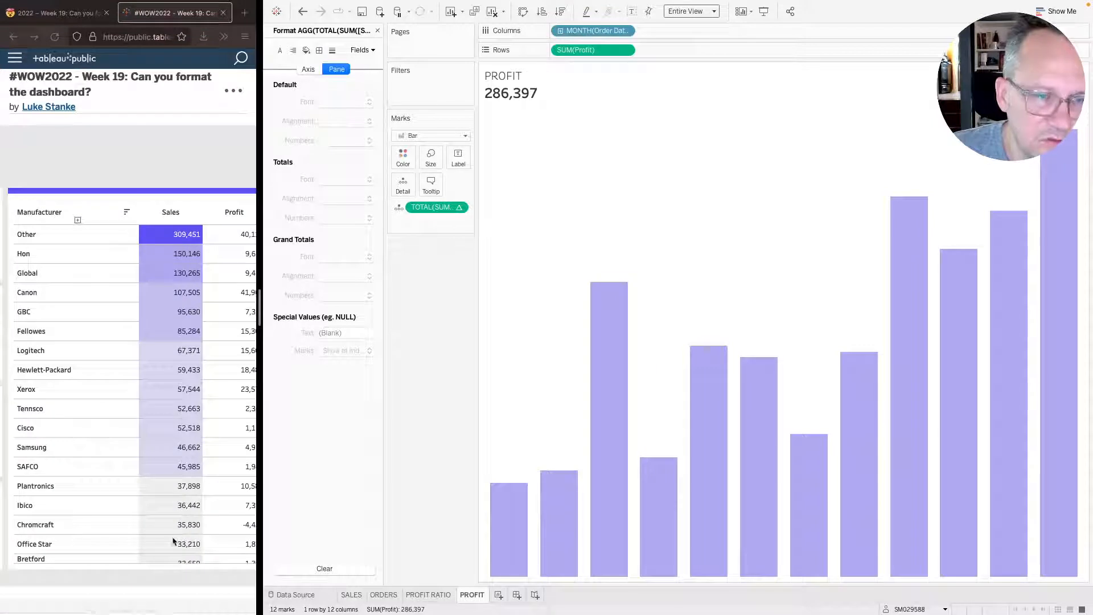
scroll(182, 253, "right", 5)
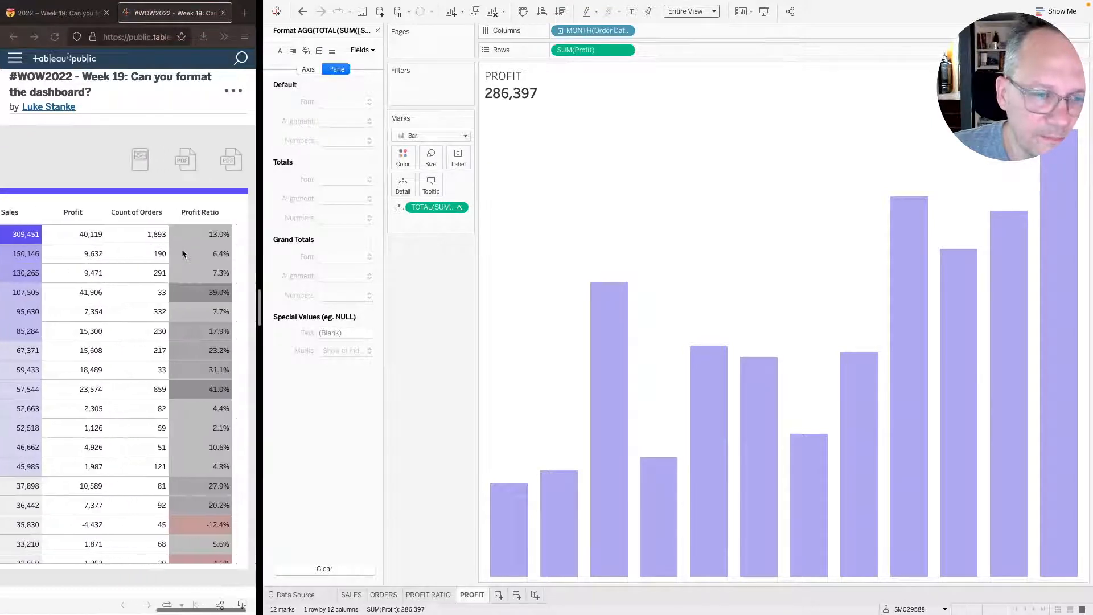
scroll(182, 248, "up", 1)
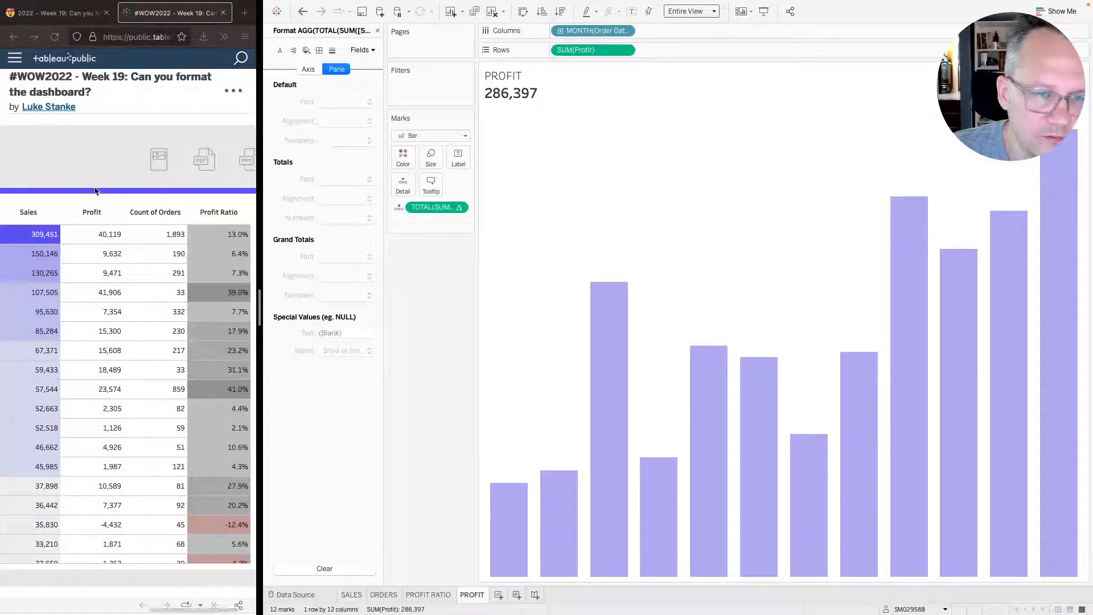
scroll(95, 191, "left", 3)
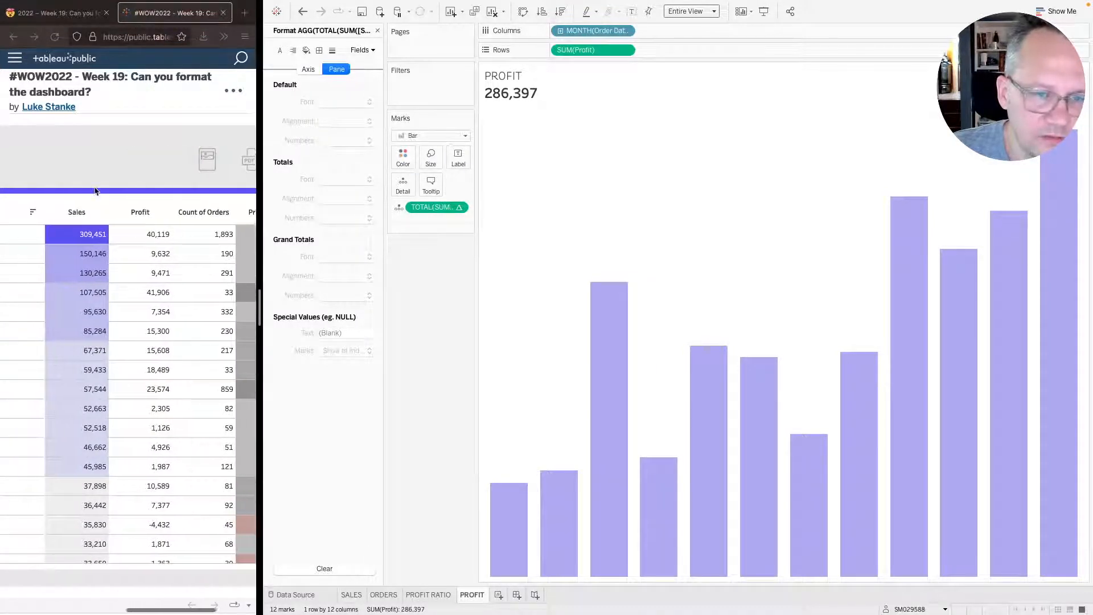
left_click(499, 594)
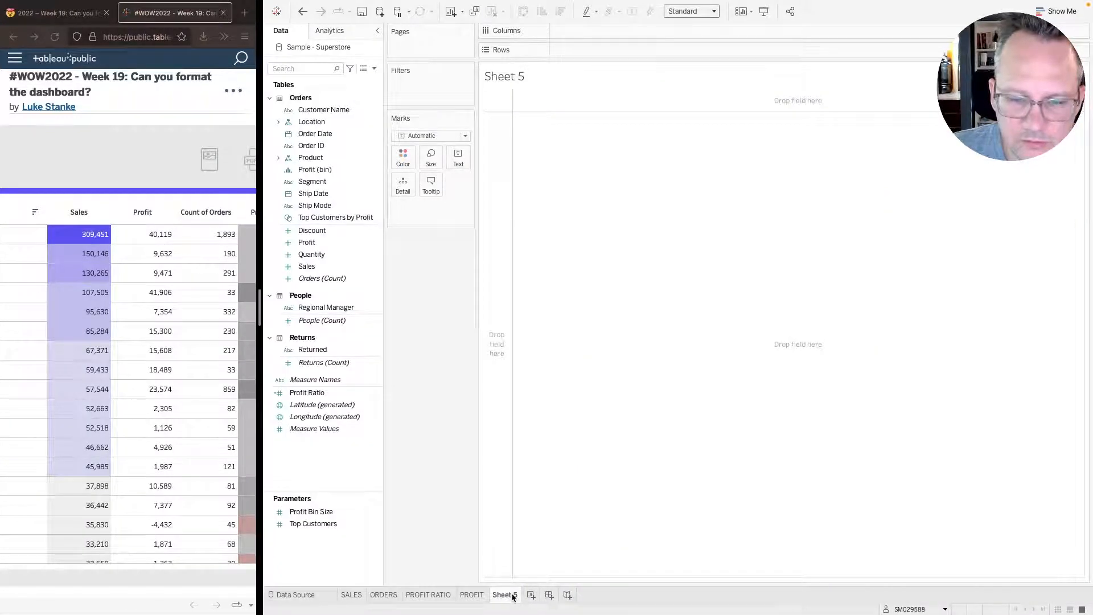
double_click(512, 595)
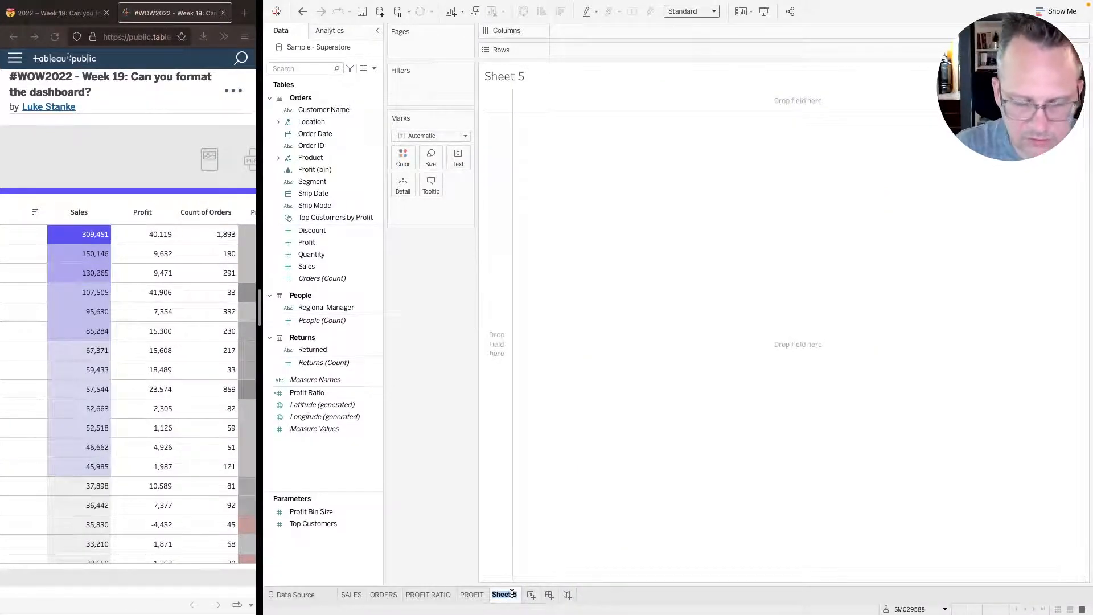
type("MANUFACTURE")
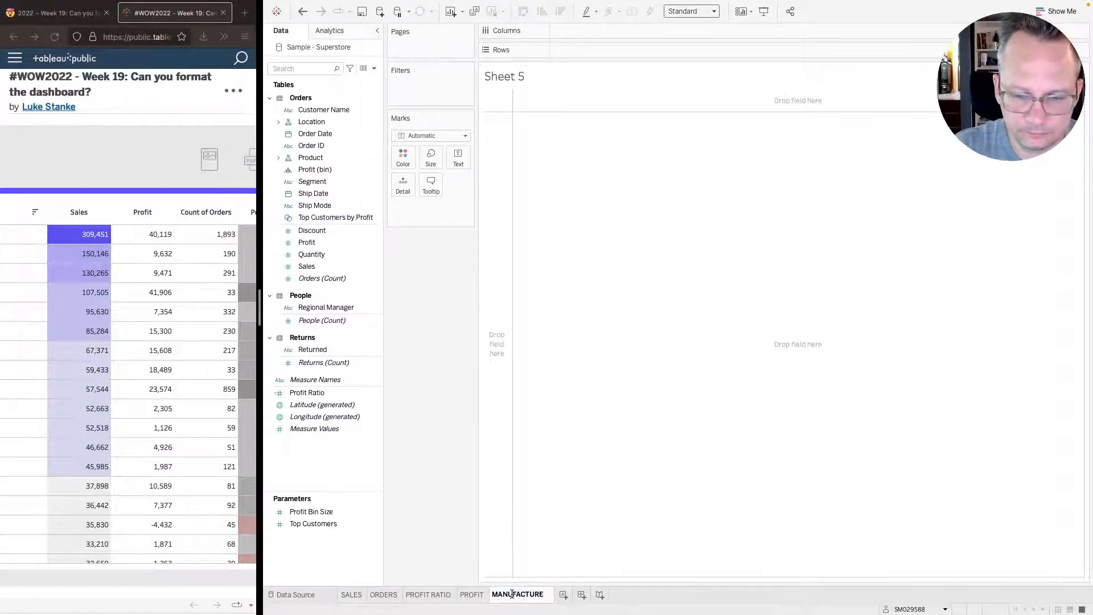
type("R TABLE")
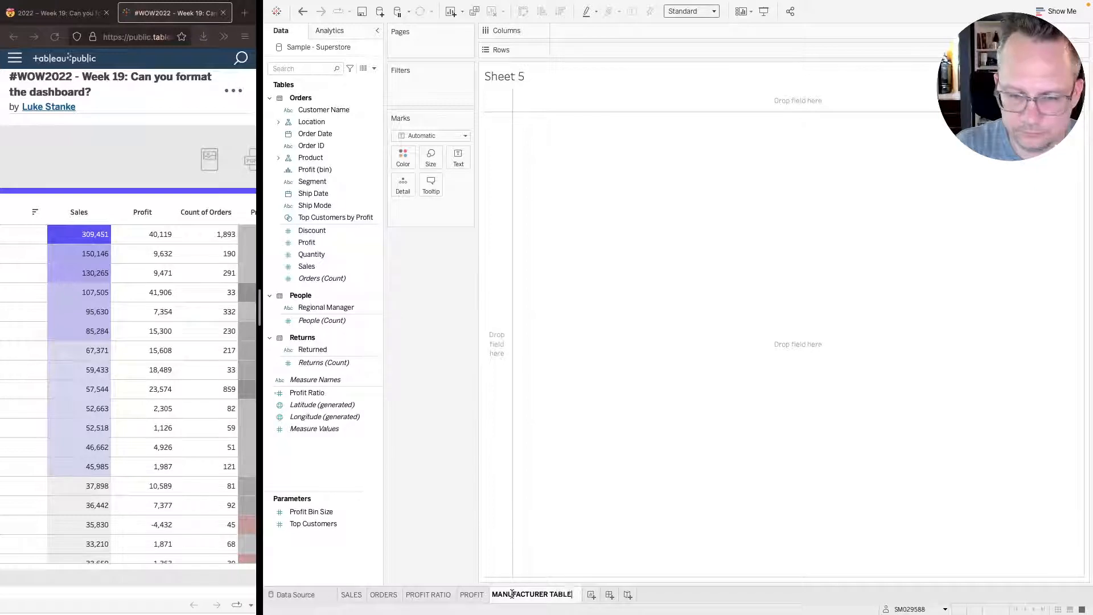
key("Return")
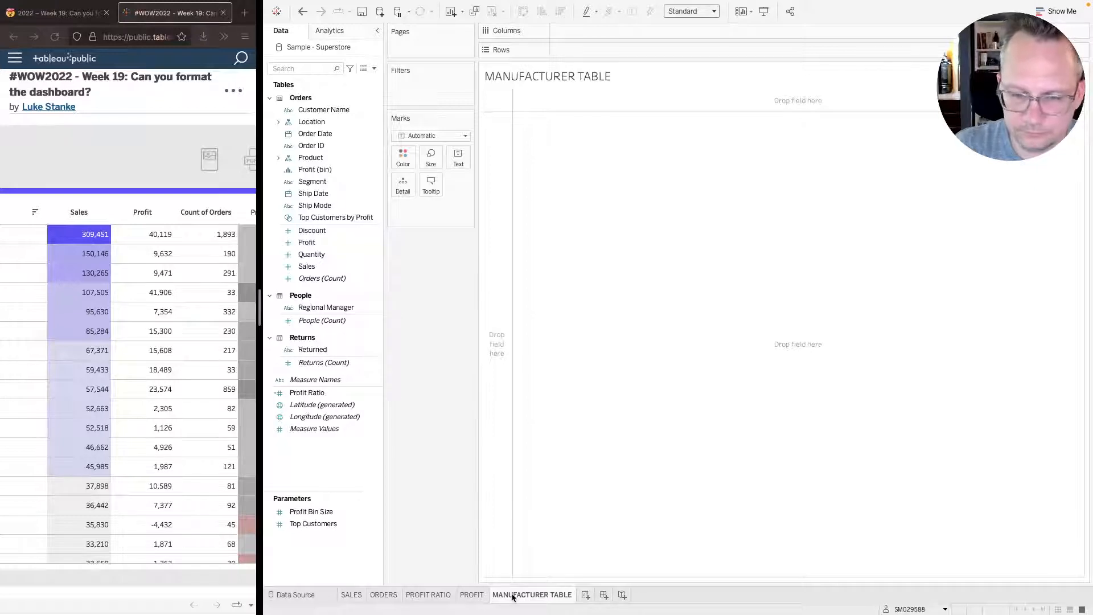
- List Manufacturer from the Product hierarchy as rows and show Sales as the text value for each manufacturer
left_click(279, 159)
left_click_drag(328, 194, 594, 45)
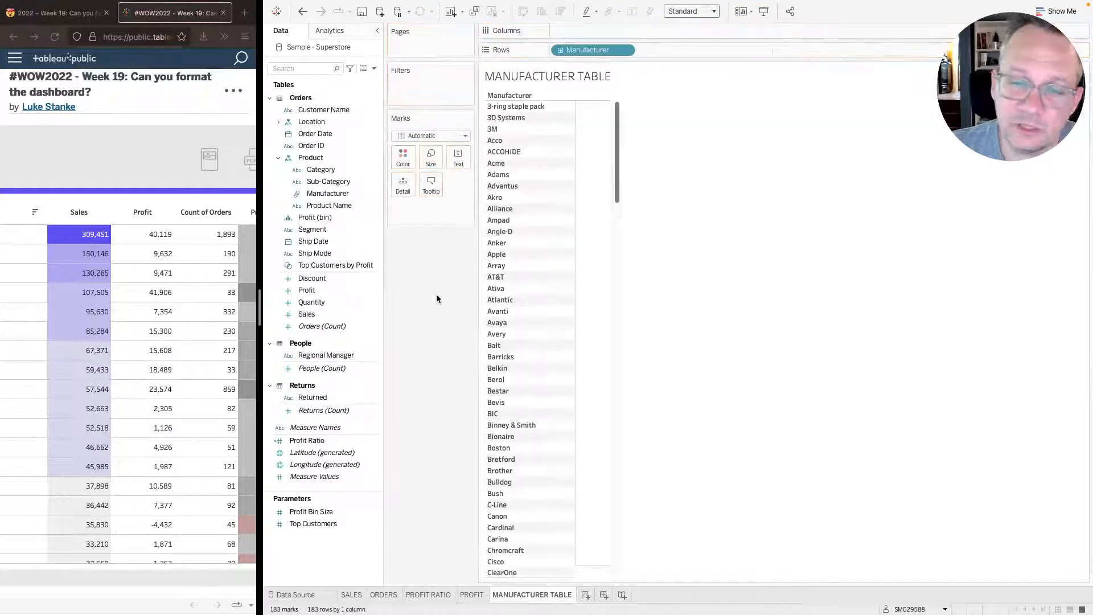
left_click(312, 314)
left_click_drag(312, 313, 457, 159)
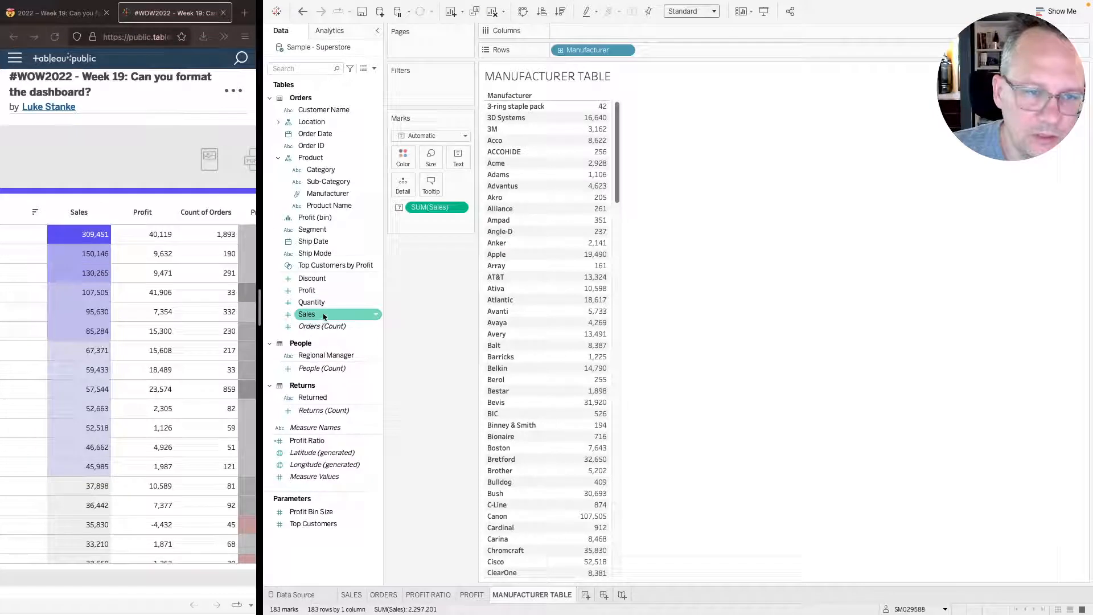
left_click_drag(322, 293, 592, 156)
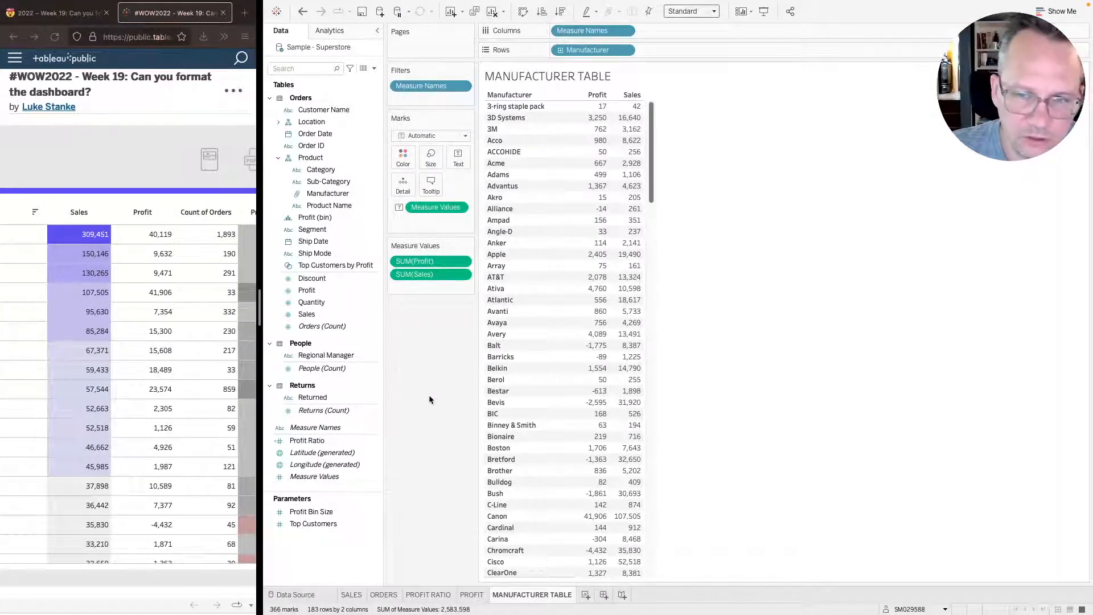
key("ctrl+z")
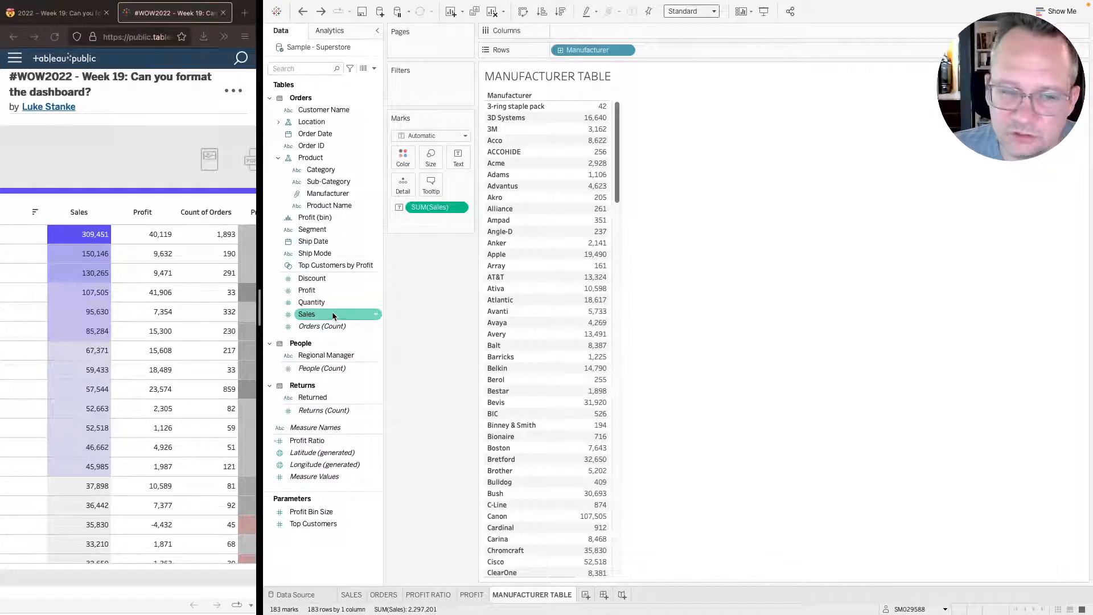
left_click_drag(326, 294, 593, 146)
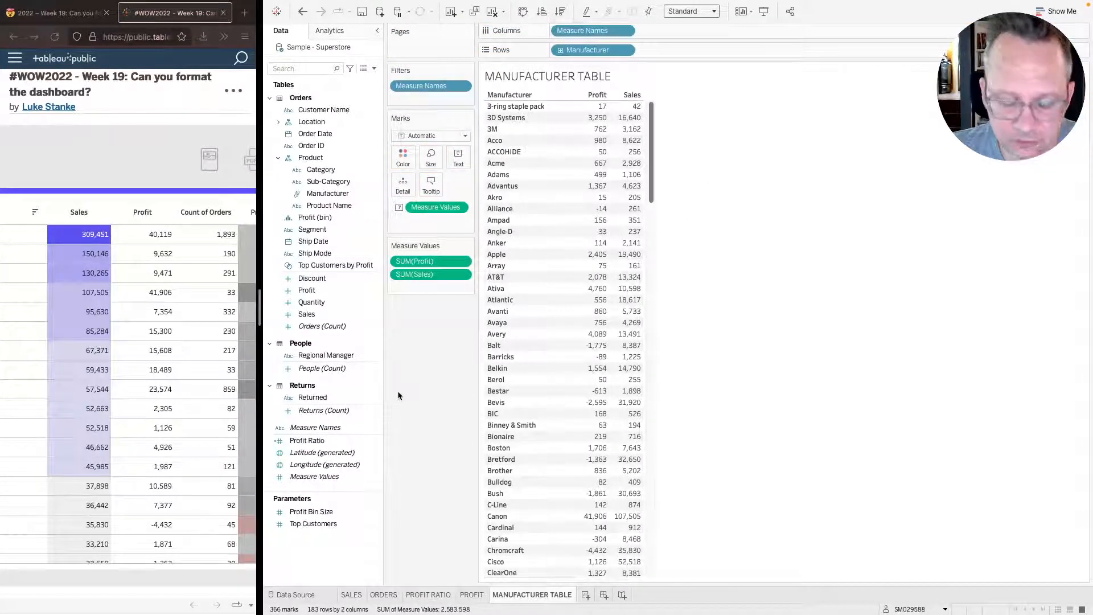
key("ctrl+z")
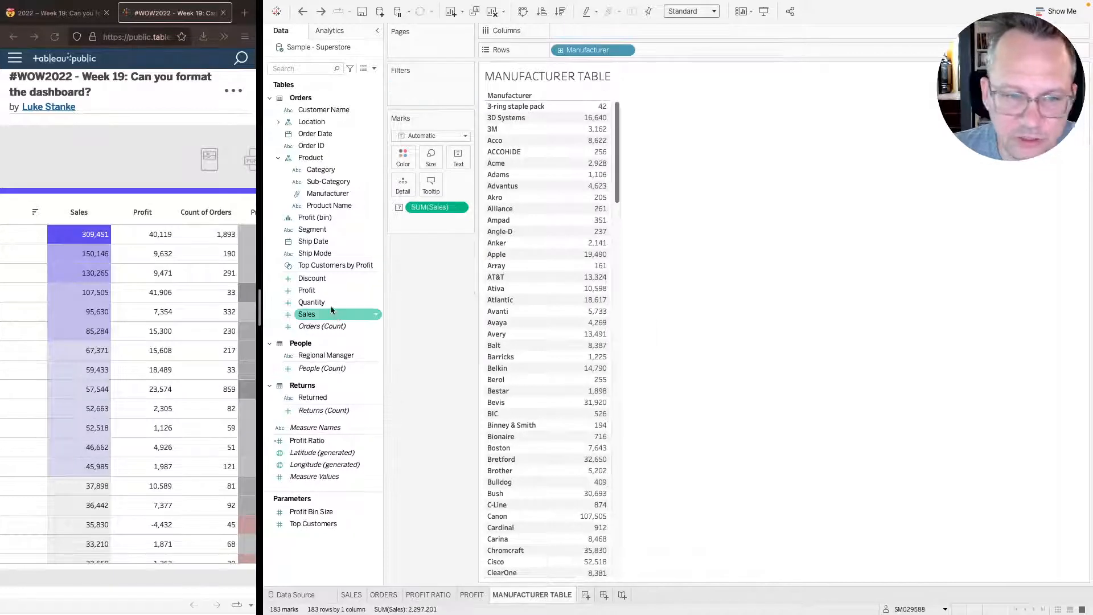
- Add Profit to the manufacturer table as a second measure alongside Sales
left_click(317, 291)
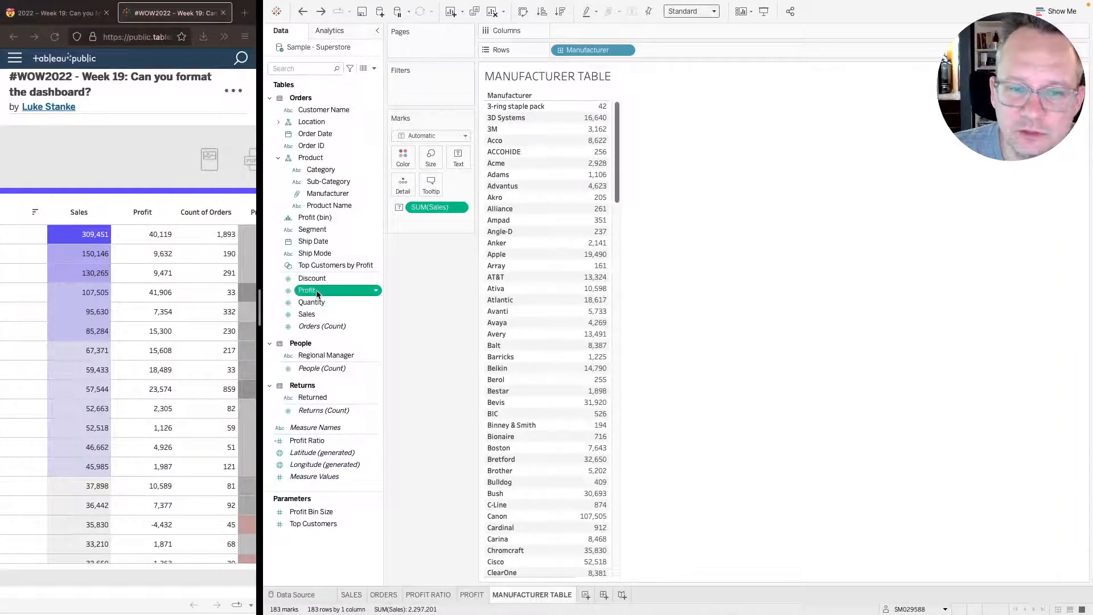
double_click(318, 290)
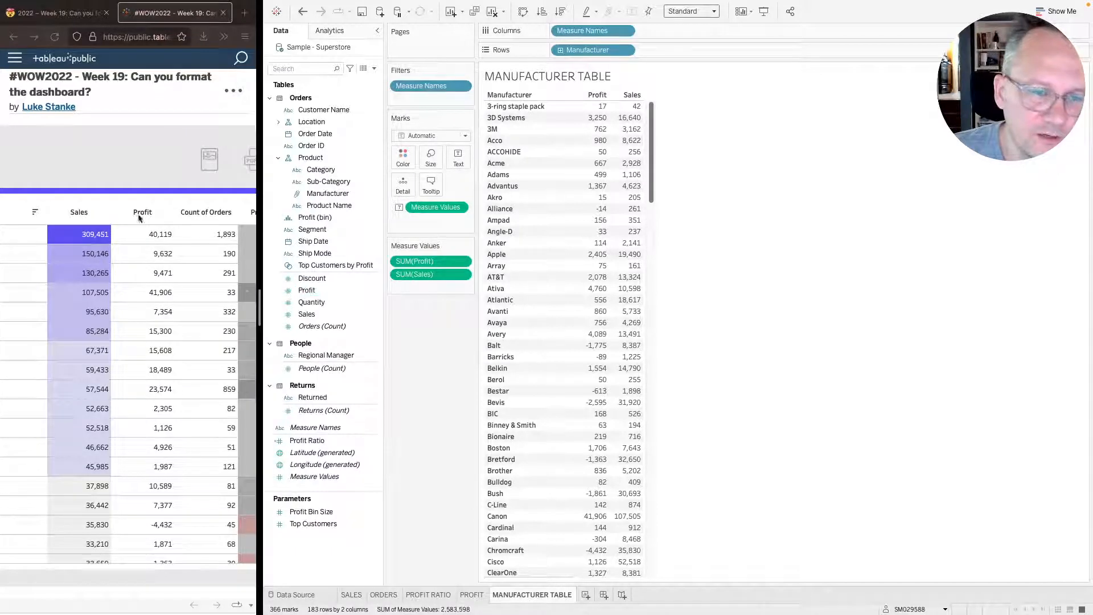
left_click(350, 327)
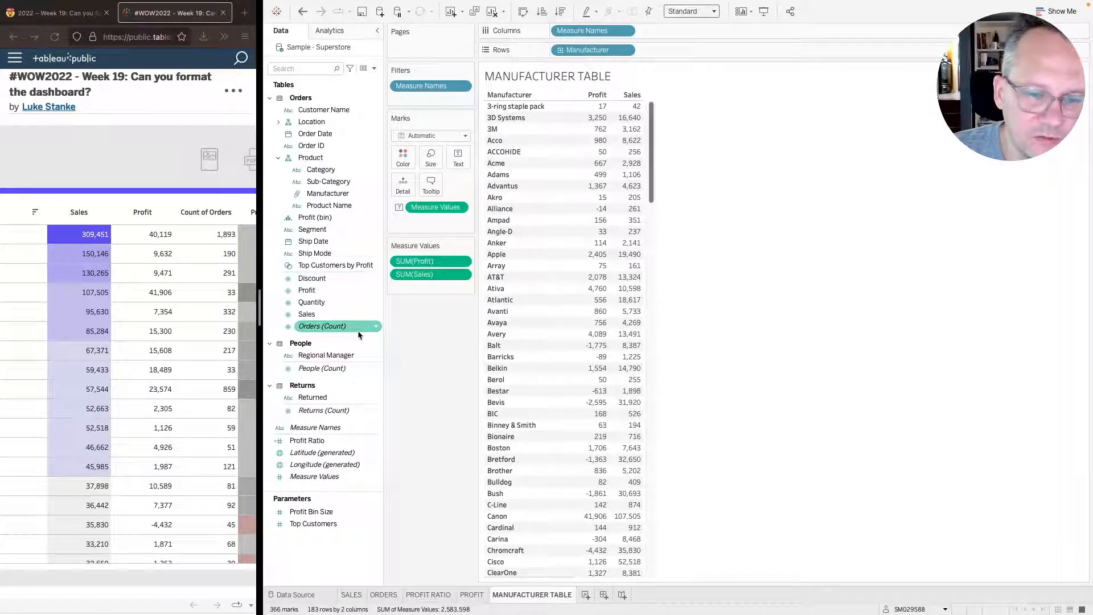
- Start a new calculated field and name it Count of Orders
left_click(374, 69)
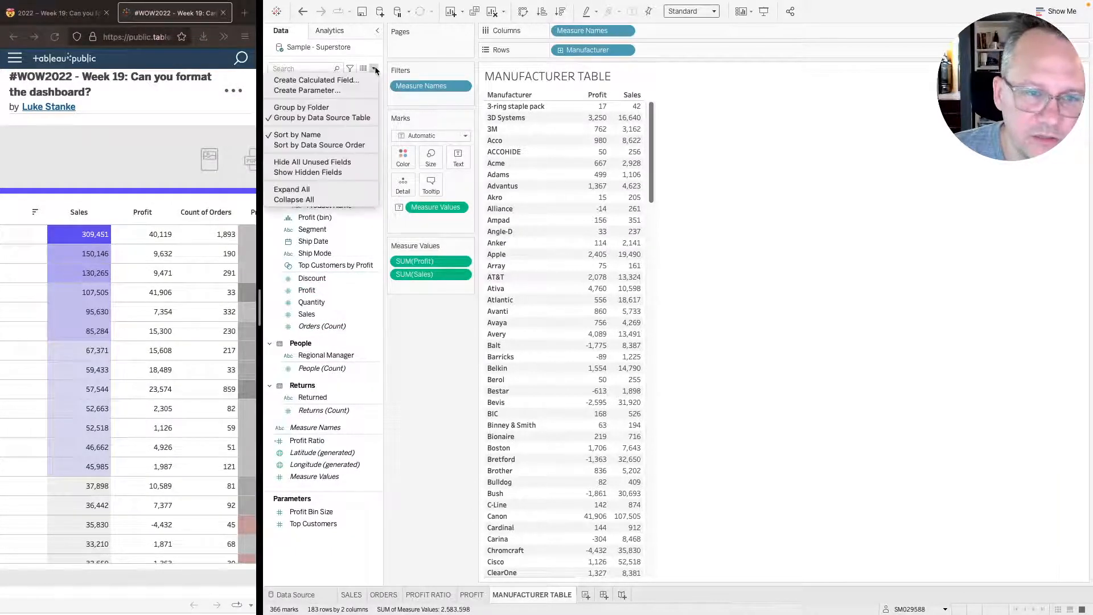
left_click(344, 80)
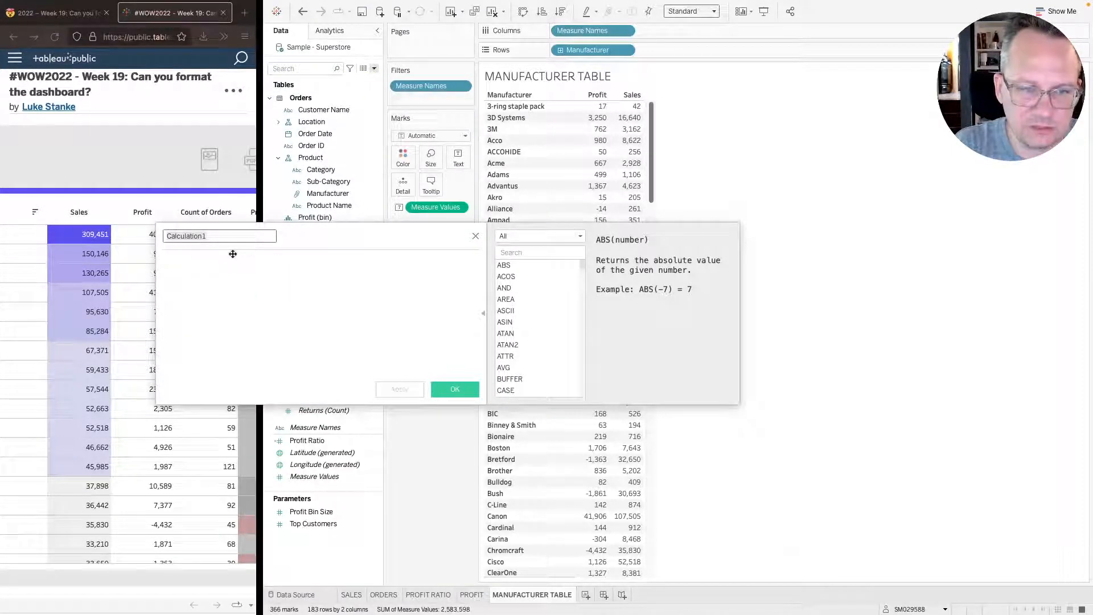
type("COUNT")
key("BackSpace")
key("BackSpace")
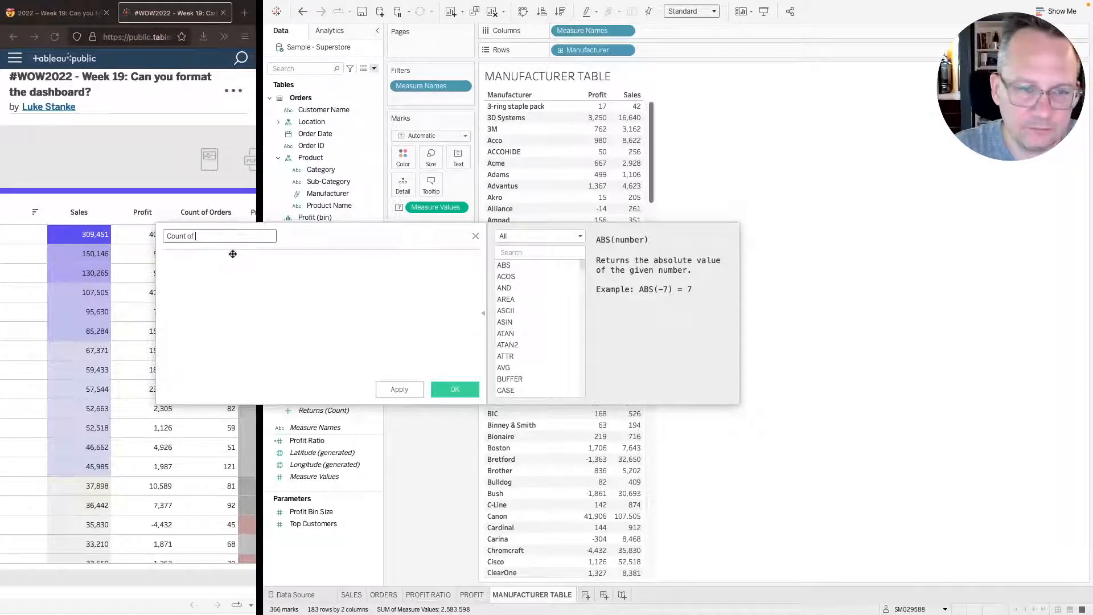
type("ount of order")
key("BackSpace")
key("BackSpace")
key("BackSpace")
key("BackSpace")
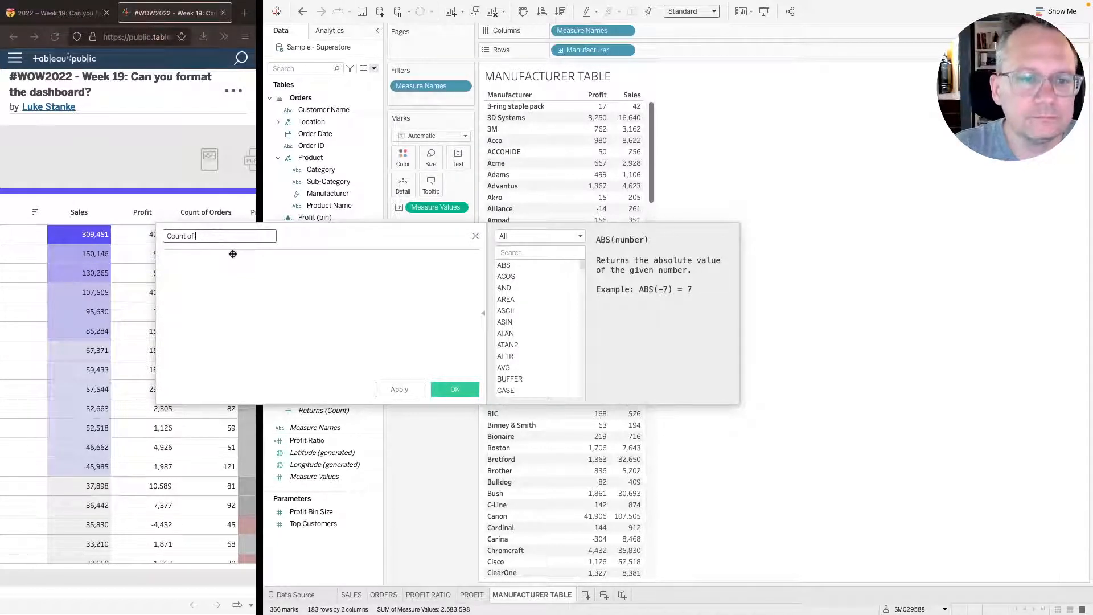
type("Orders")
key("Tab")
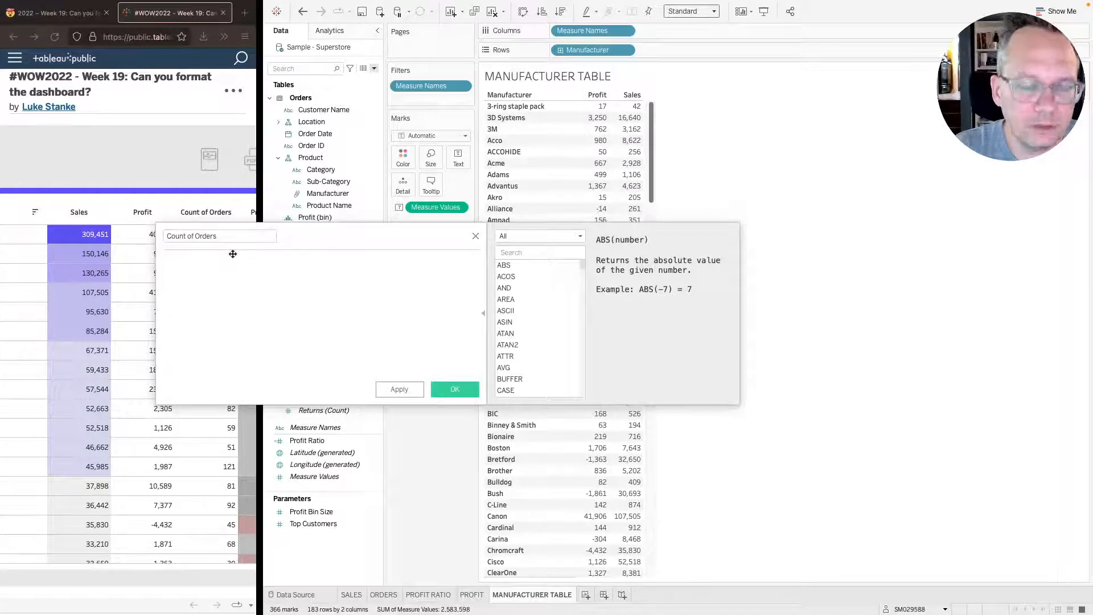
- Define the Count of Orders calculation as COUNTD([Order ID]) and save the field
type("Count")
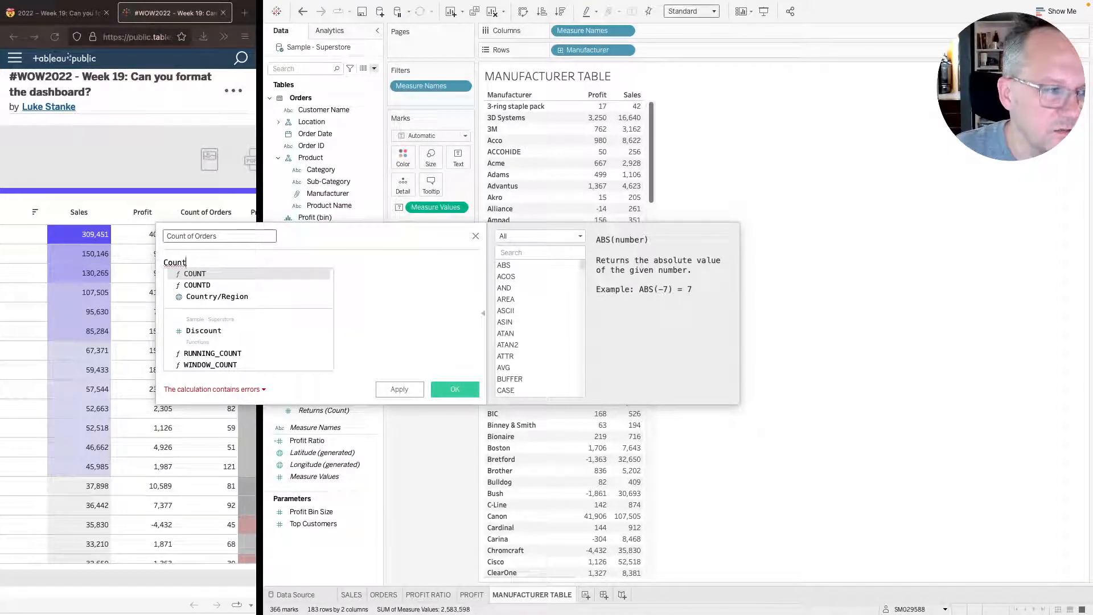
key("Escape")
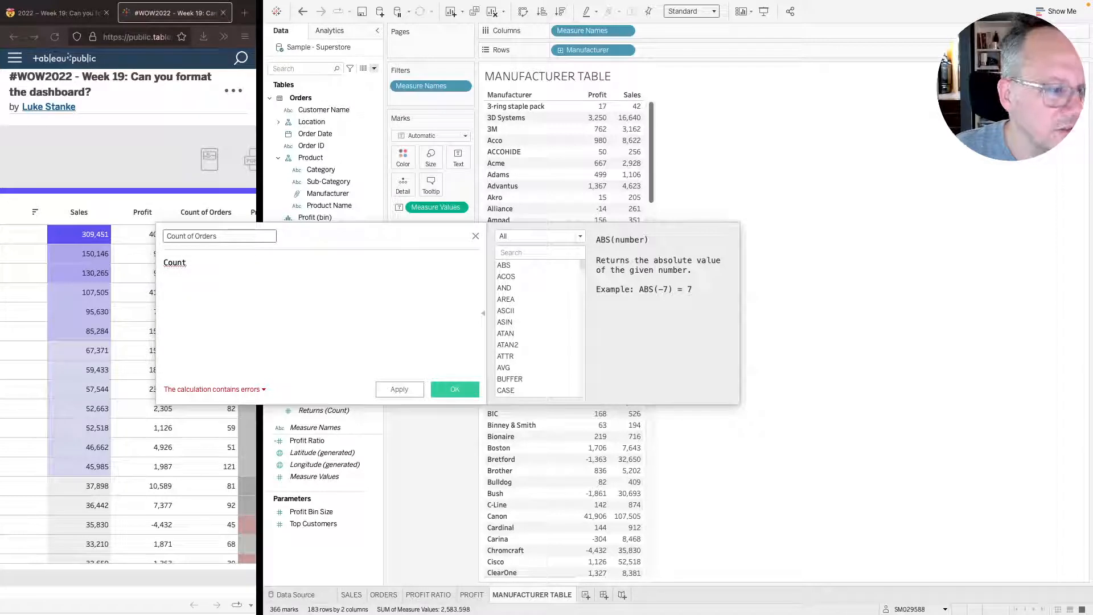
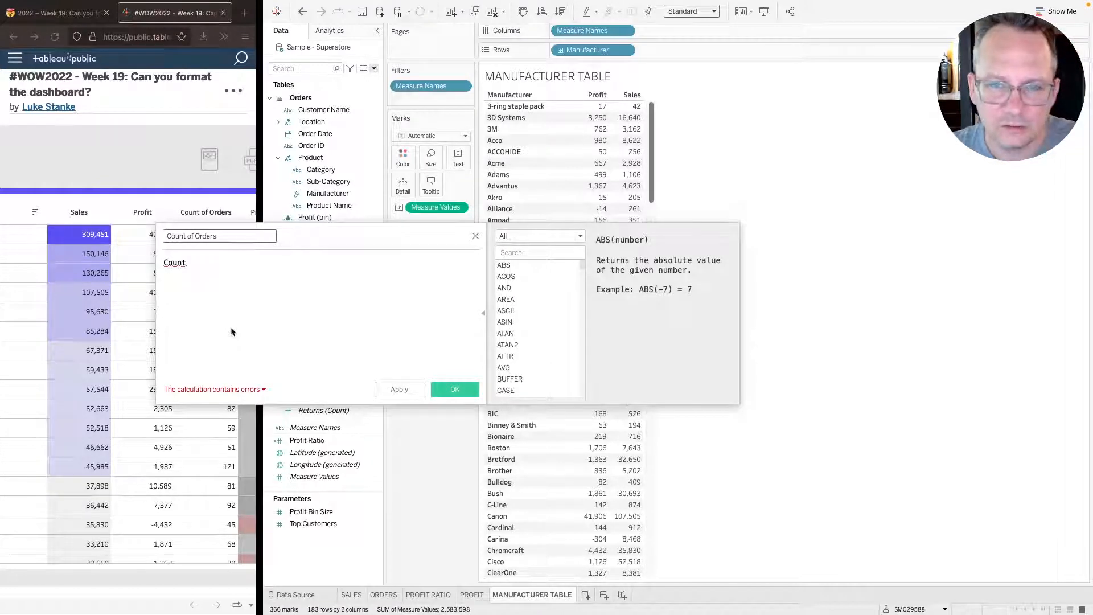
double_click(192, 262)
type("countd")
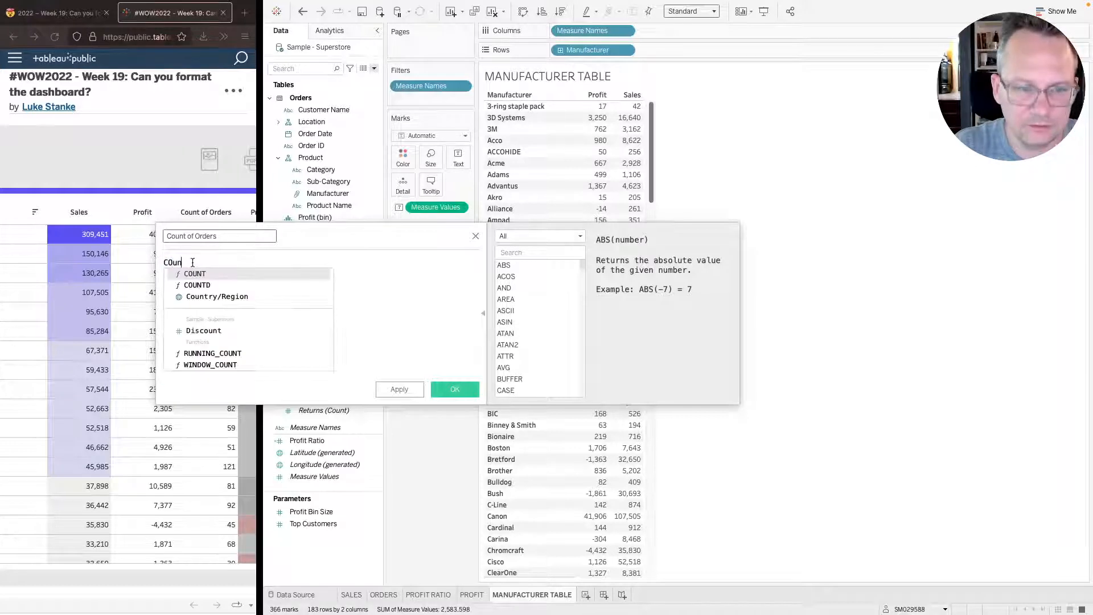
key("Return")
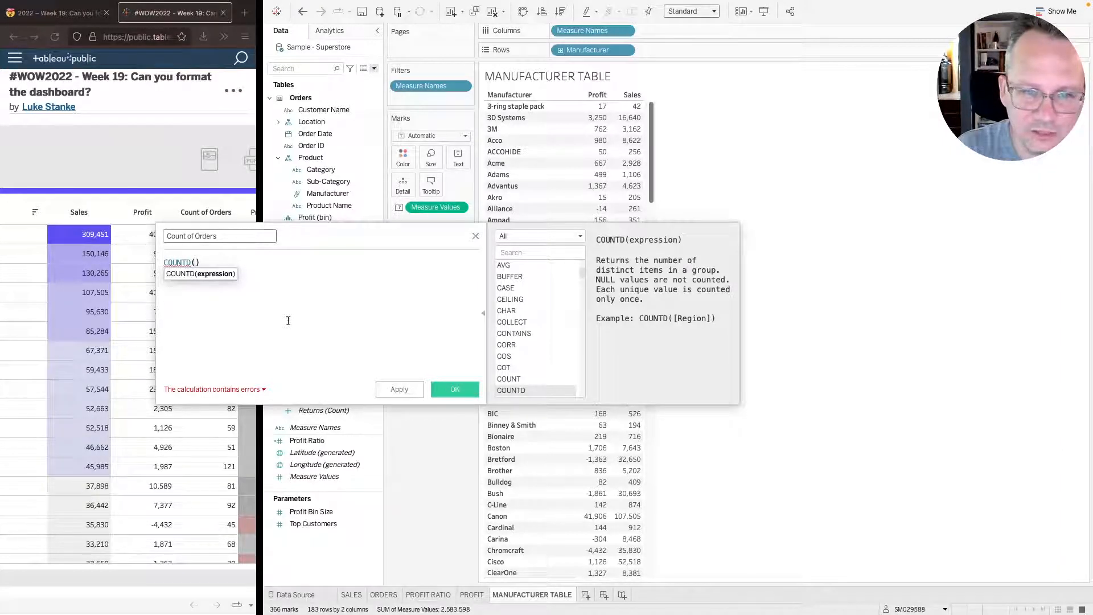
type("order")
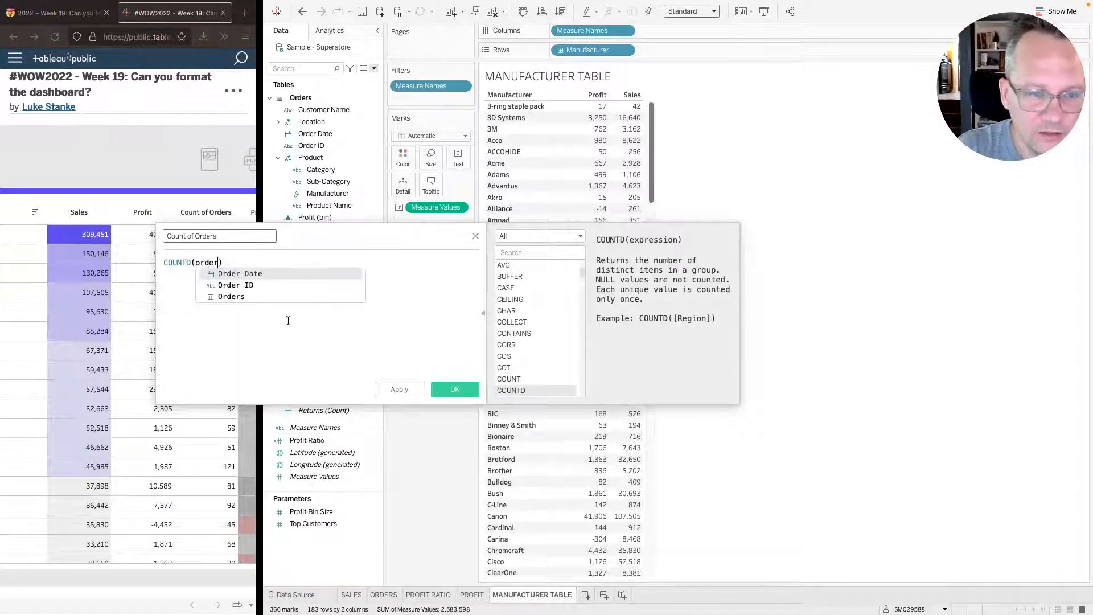
key("Down")
key("Return")
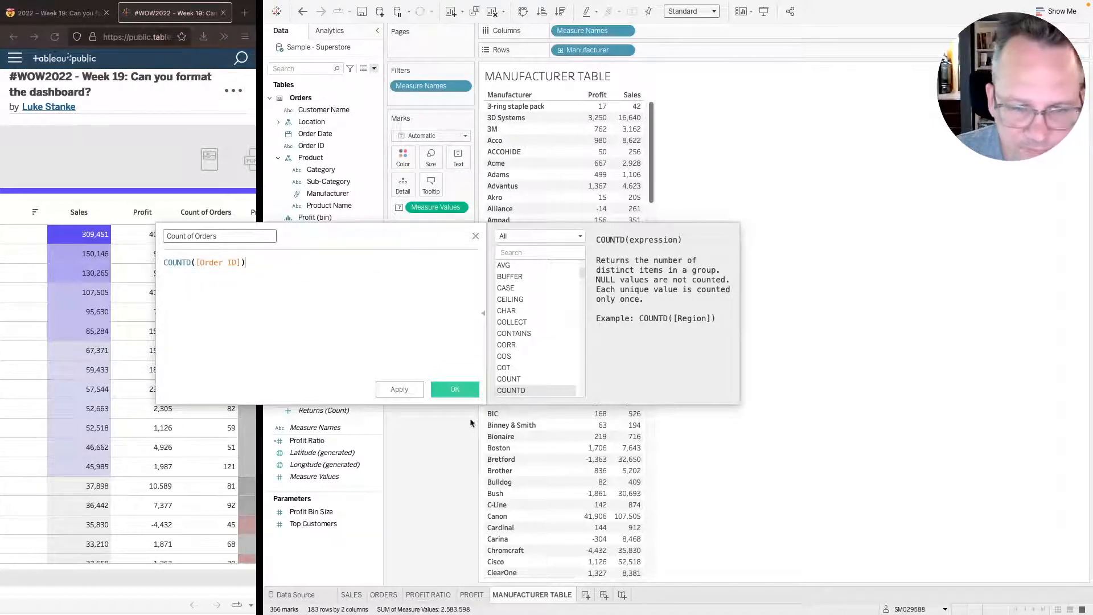
left_click(456, 389)
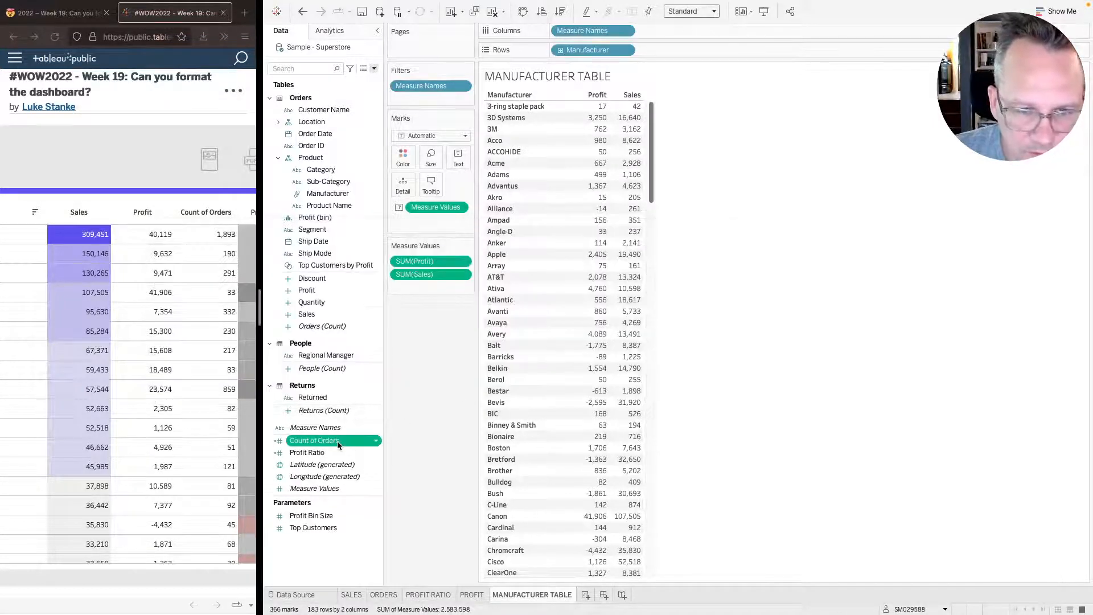
- Add the Count of Orders and Profit Ratio fields to the measures shown in the manufacturer table
left_click_drag(338, 445, 430, 260)
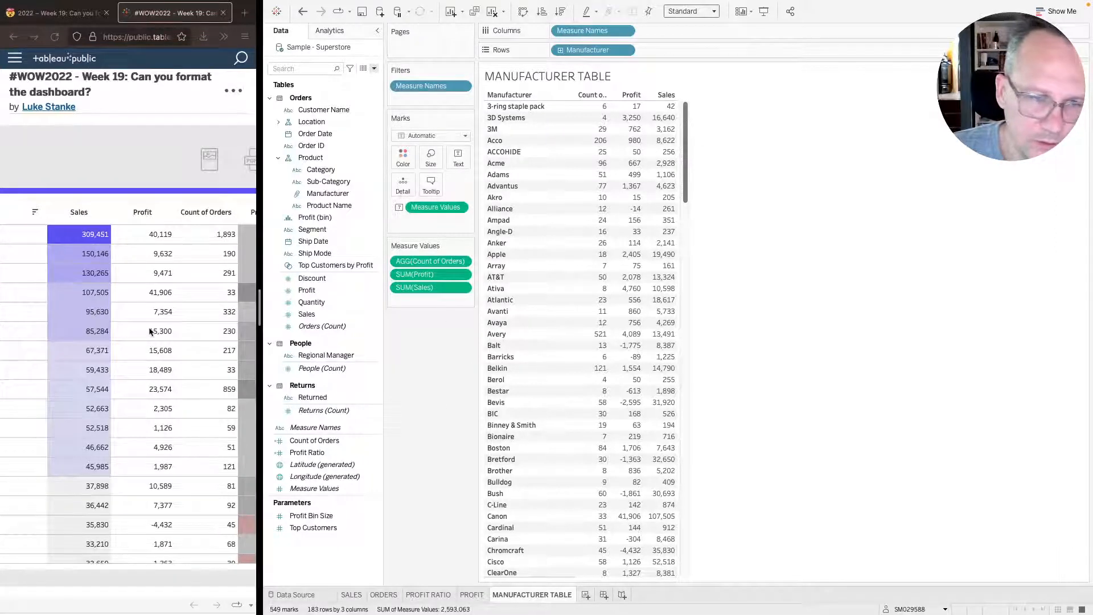
scroll(150, 333, "right", 5)
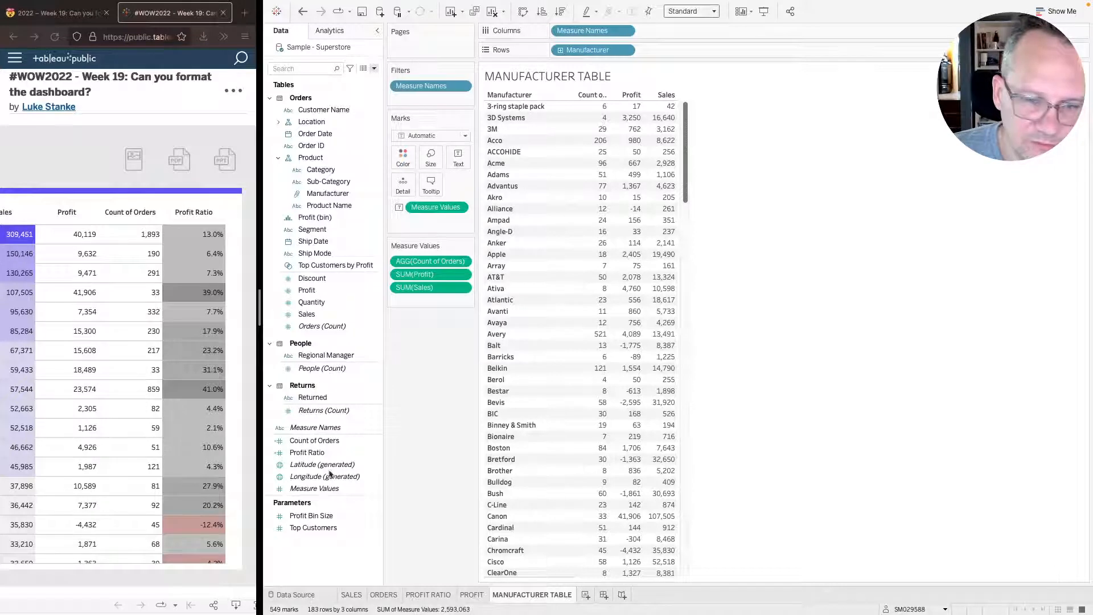
left_click(319, 453)
double_click(319, 453)
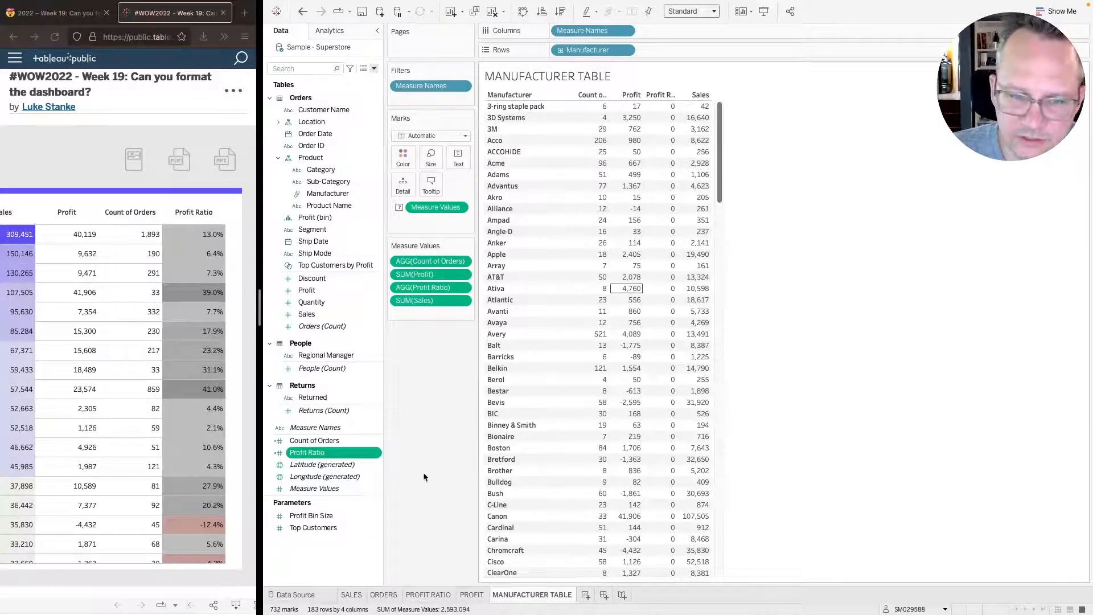
- Format Profit Ratio as a percentage with 1 decimal place and reorder the measures as Sales, Profit, Count of Orders, Profit Ratio
right_click(434, 287)
left_click(460, 339)
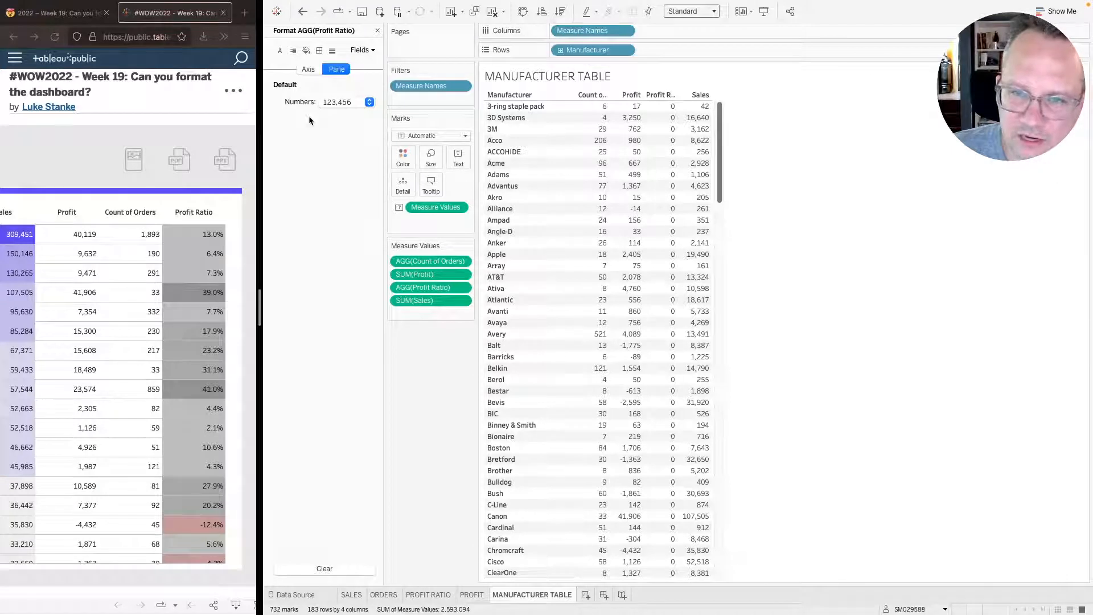
left_click(361, 103)
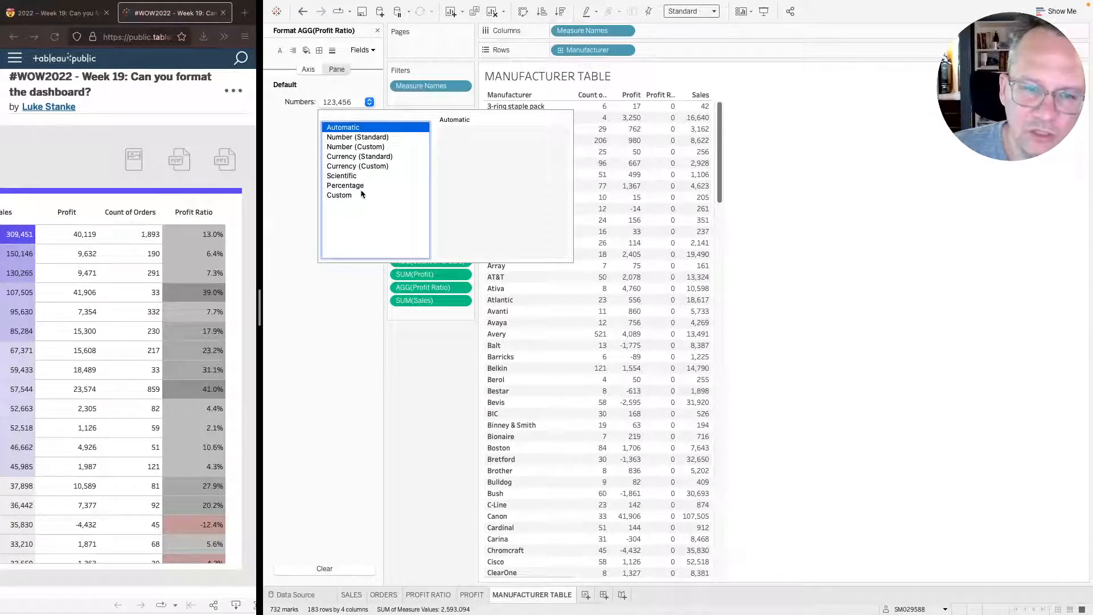
left_click(345, 186)
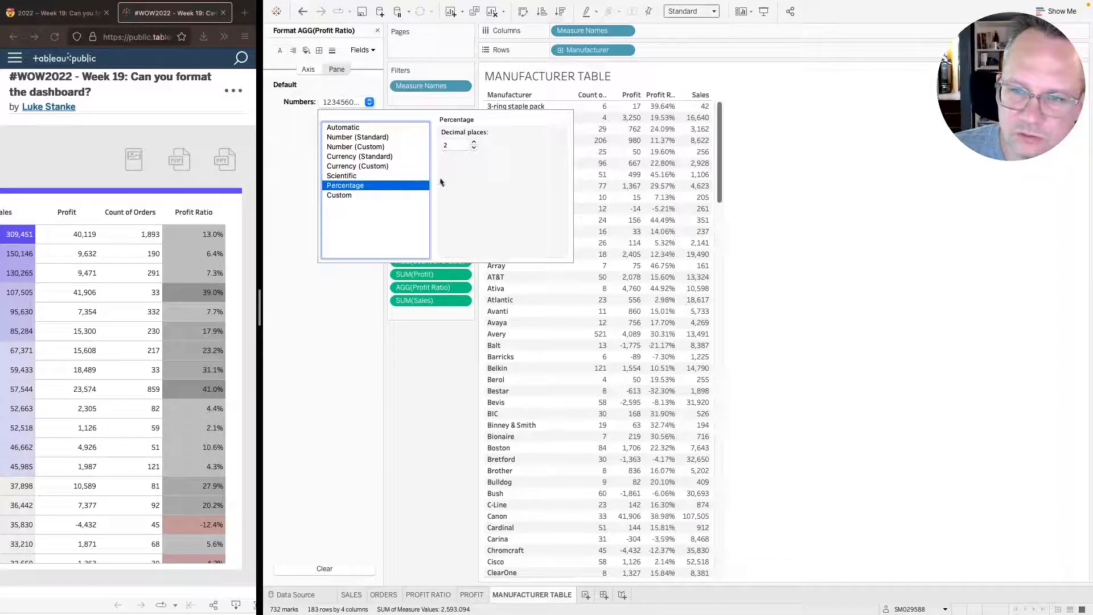
left_click(473, 148)
left_click(435, 405)
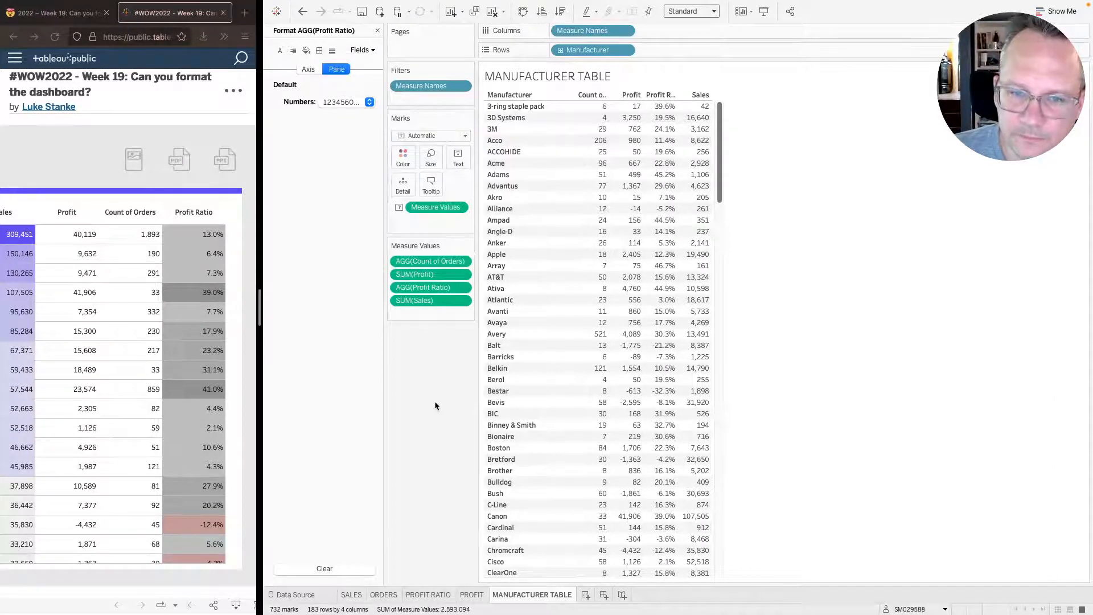
mouse_move(427, 302)
left_mouse_down()
mouse_move(424, 251)
mouse_move(426, 291)
left_mouse_up()
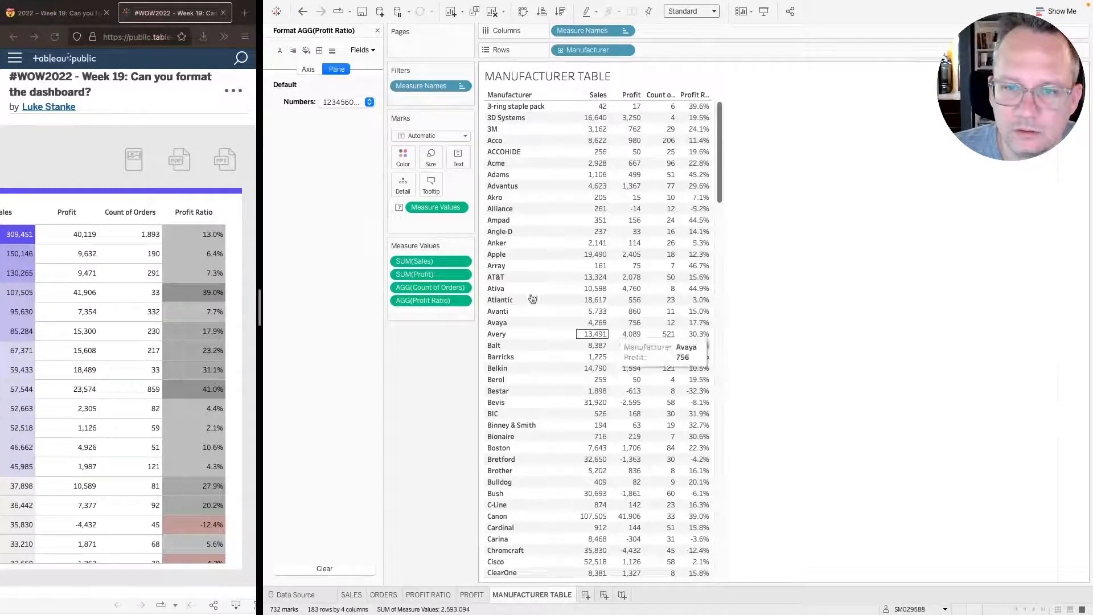
- Colour the manufacturer table by Measure Values with separate legends and change the mark type to Square
left_click(459, 208)
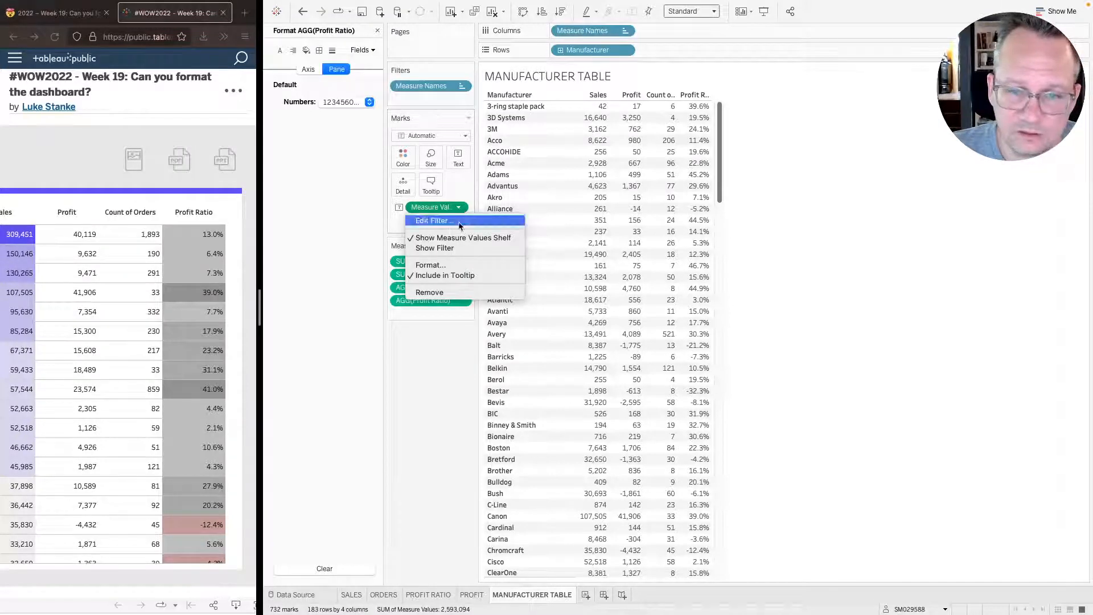
left_click(439, 207)
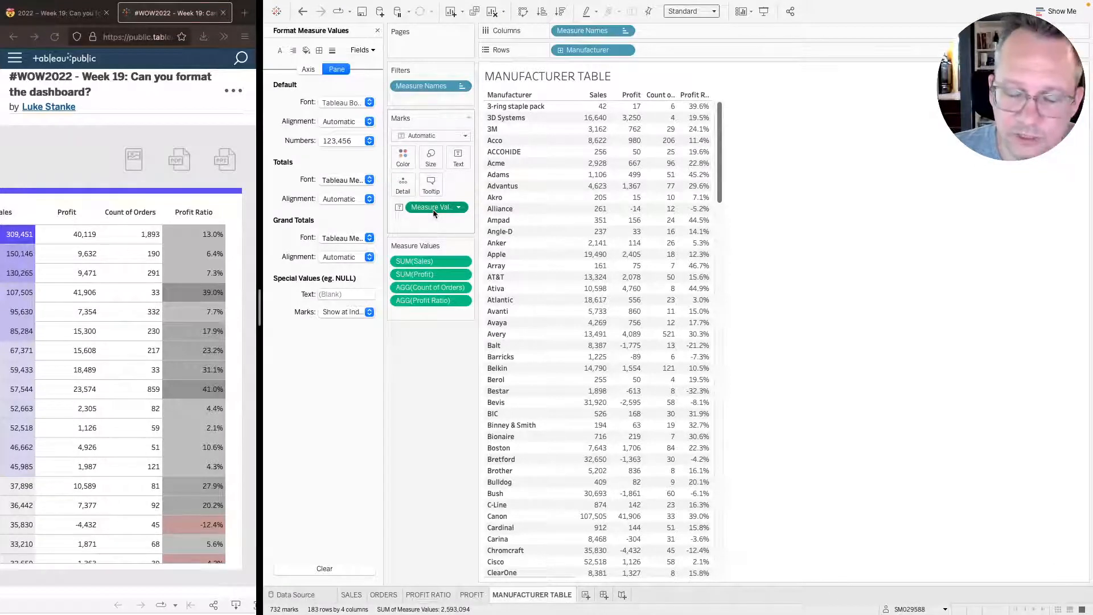
left_click_drag(433, 211, 406, 162)
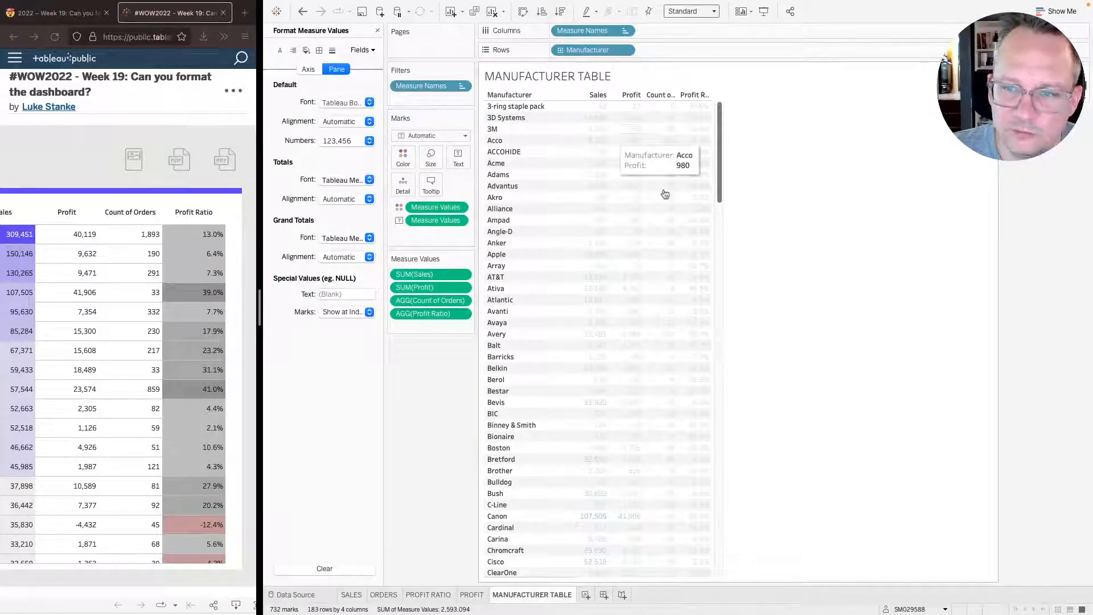
left_click(458, 207)
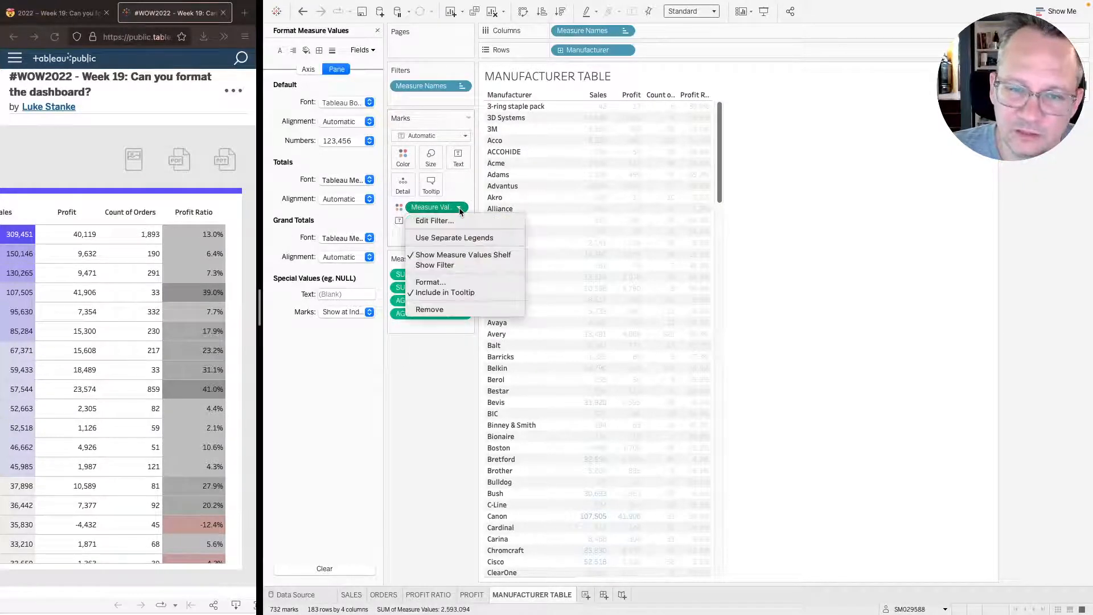
left_click(458, 238)
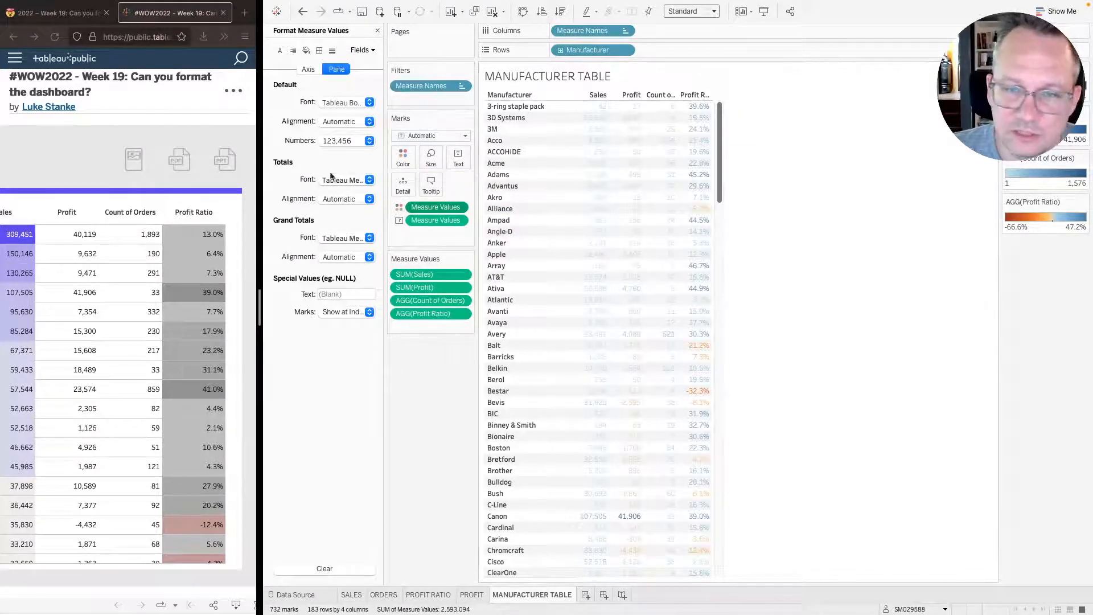
left_click(437, 137)
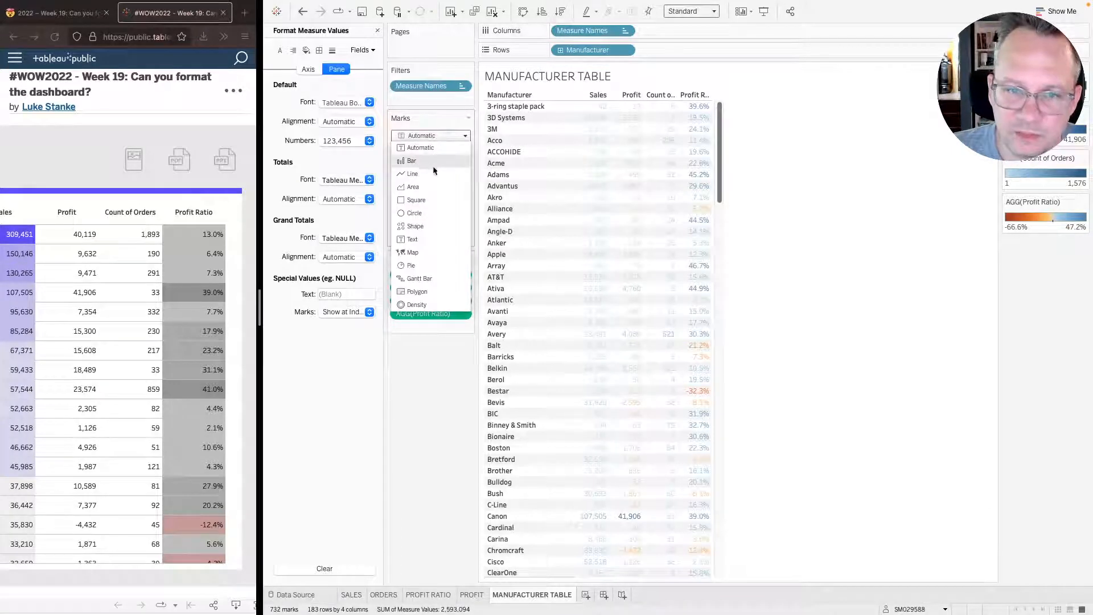
left_click(424, 201)
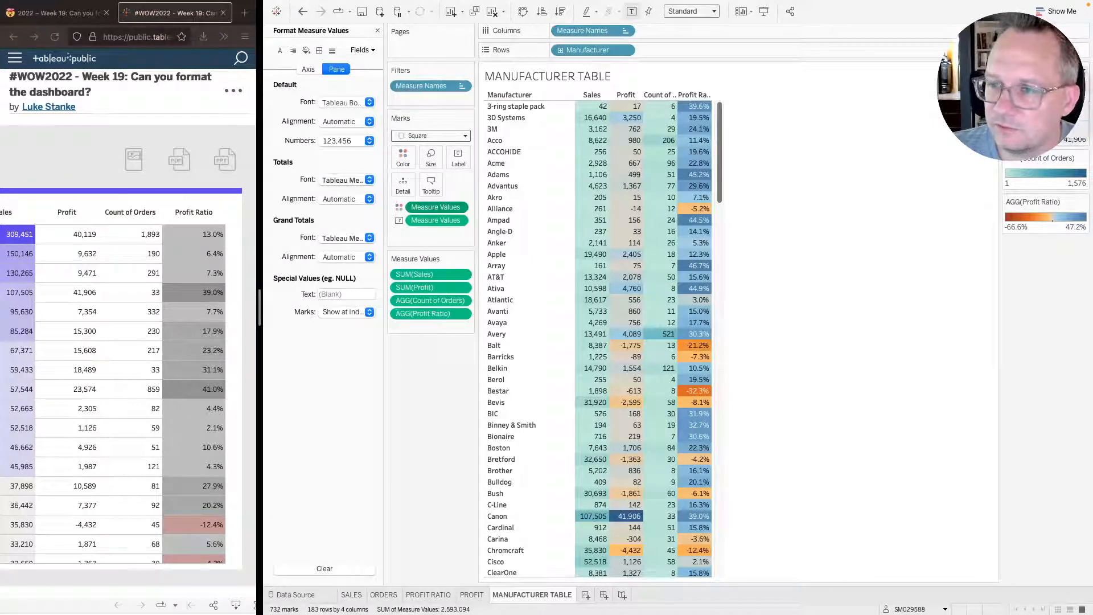
- Give the Sales colour legend a custom sequential palette based on purple #675CF3, checking the colour against the challenge requirements
double_click(1045, 86)
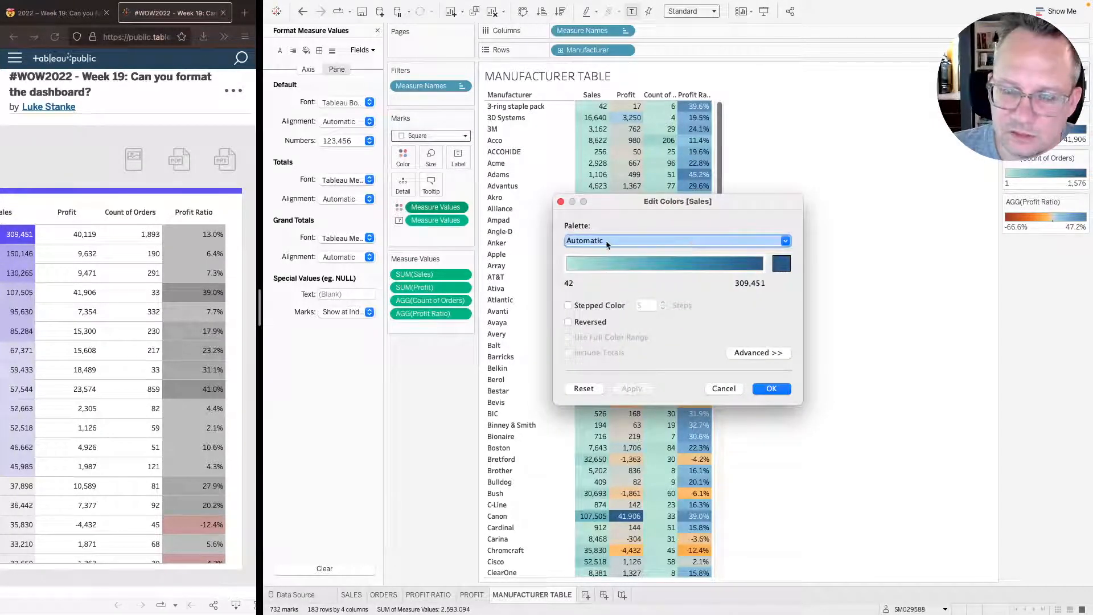
scroll(83, 311, "left", 5)
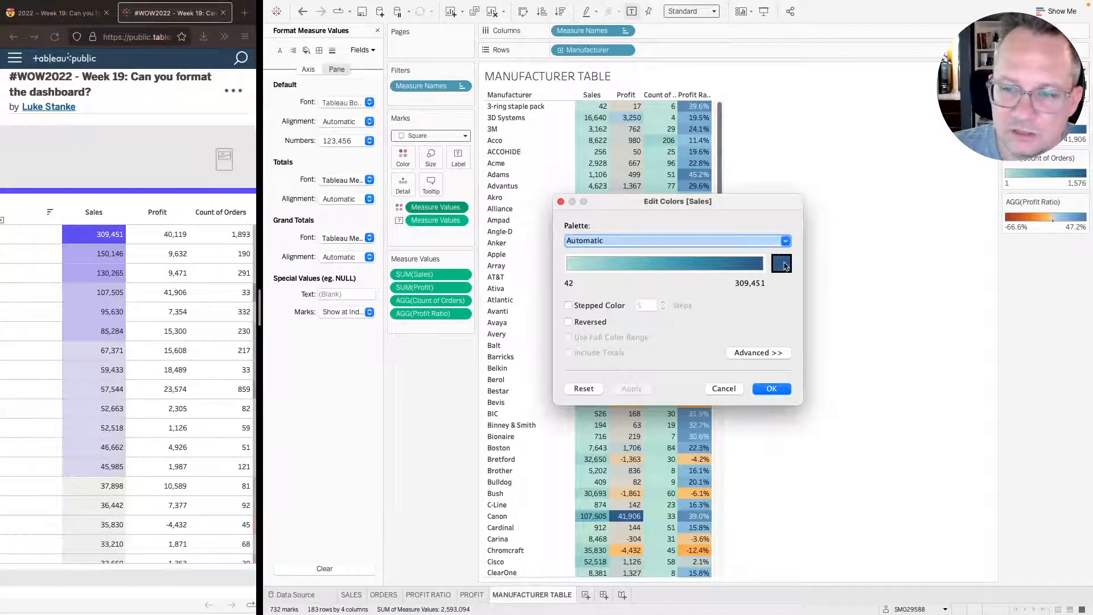
left_click(781, 264)
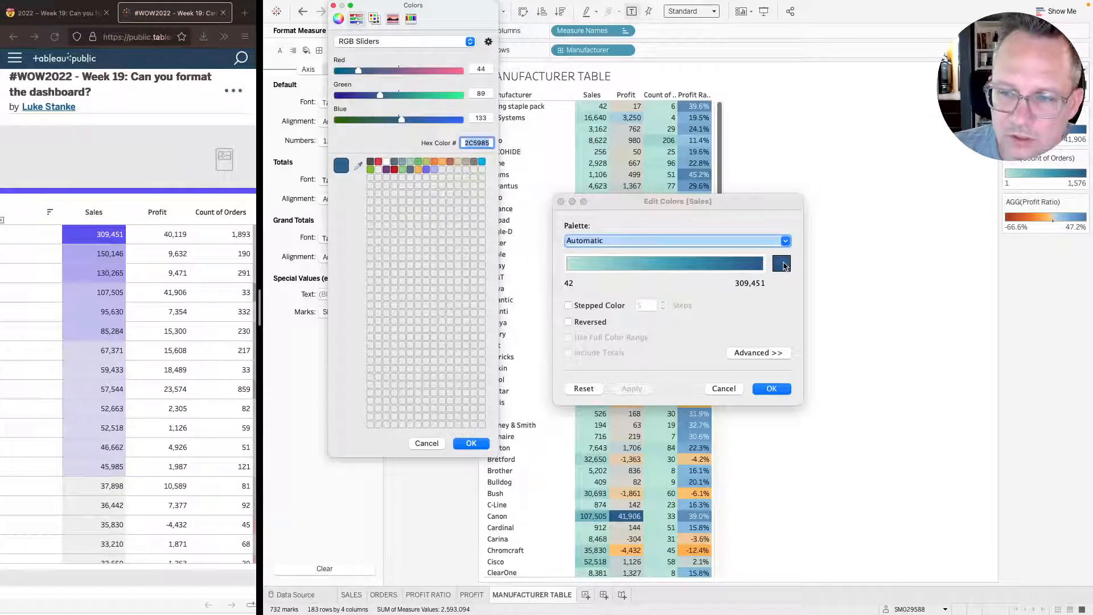
left_click(784, 266)
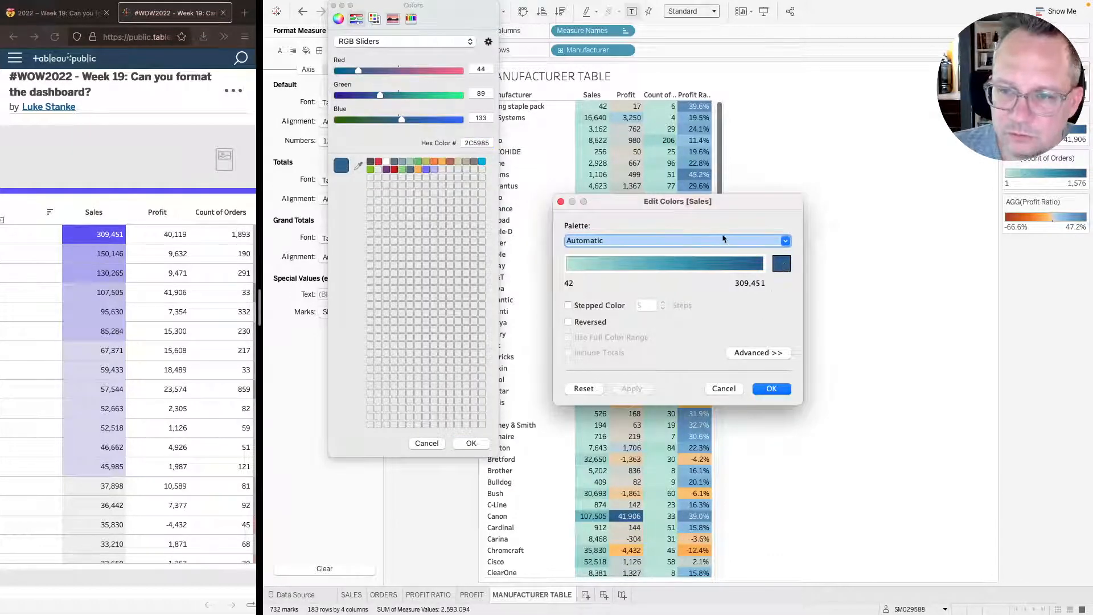
left_click(426, 171)
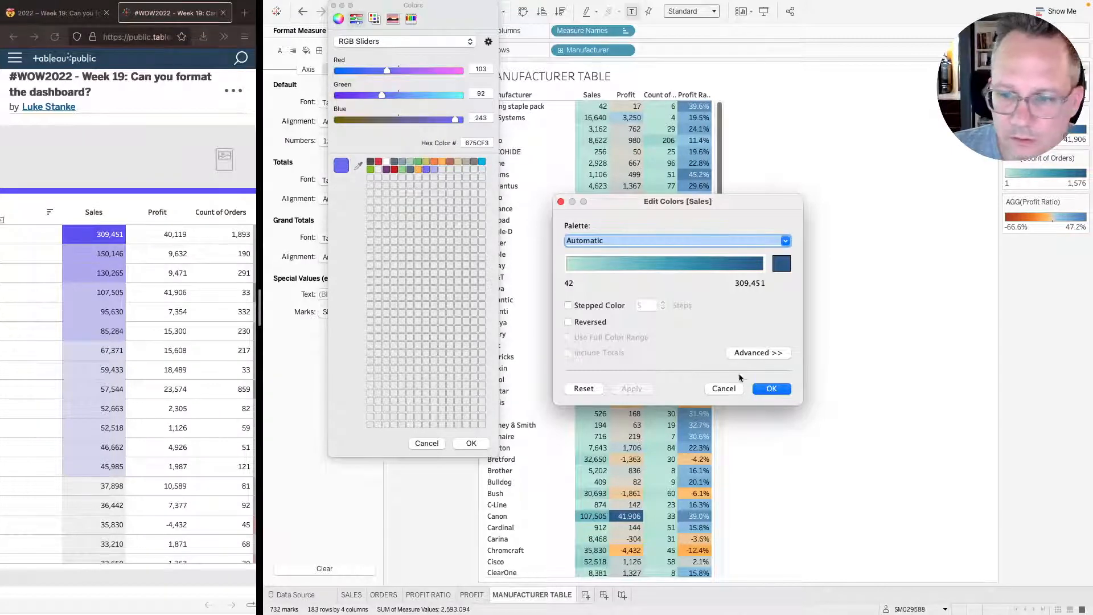
left_click(40, 19)
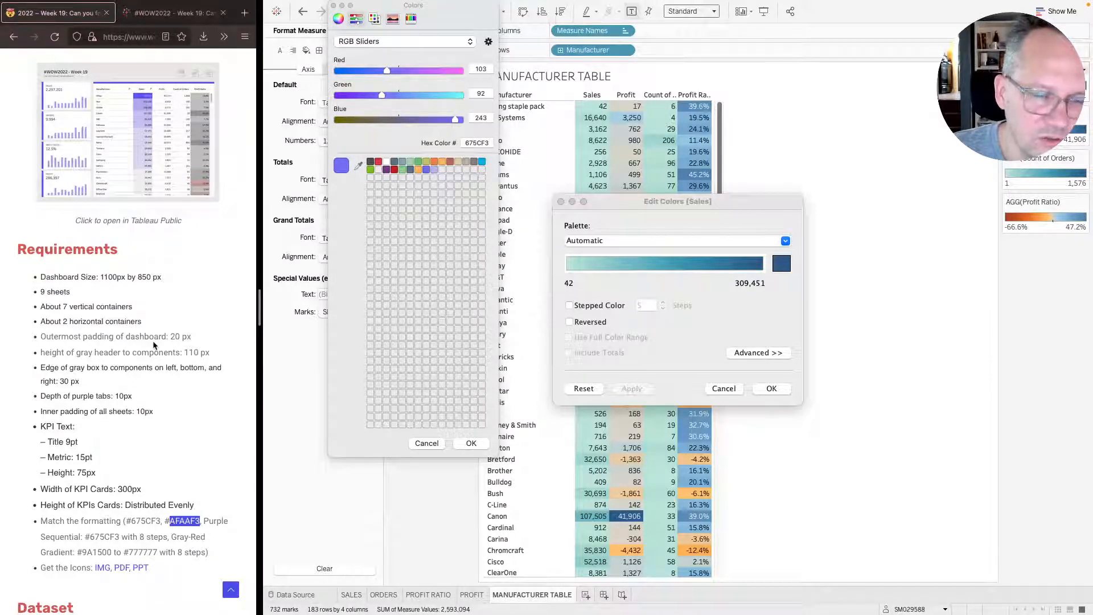
scroll(137, 409, "down", 1)
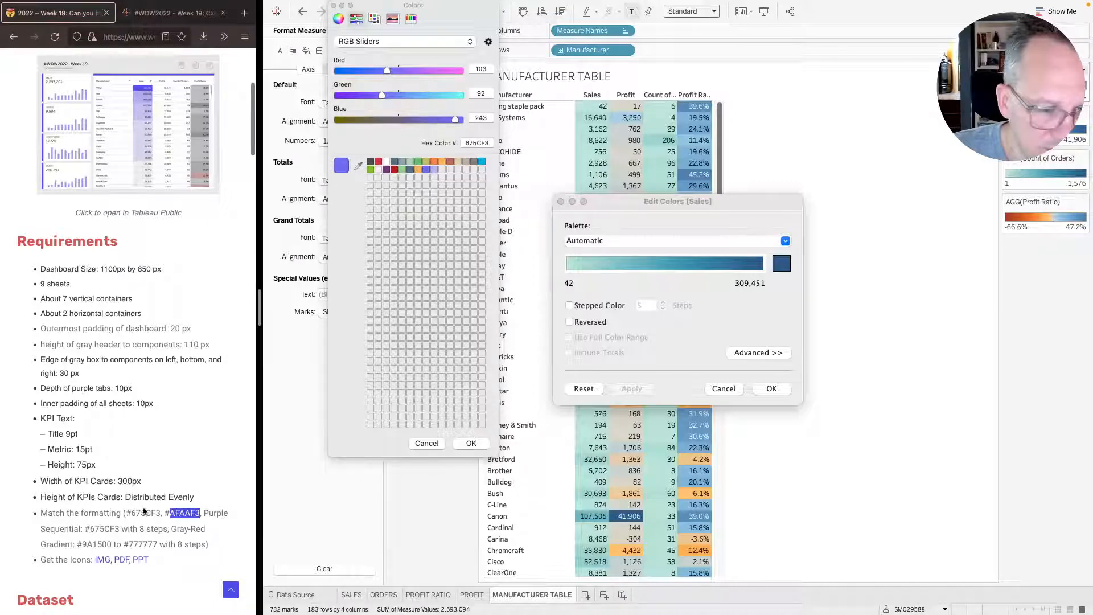
left_click(576, 308)
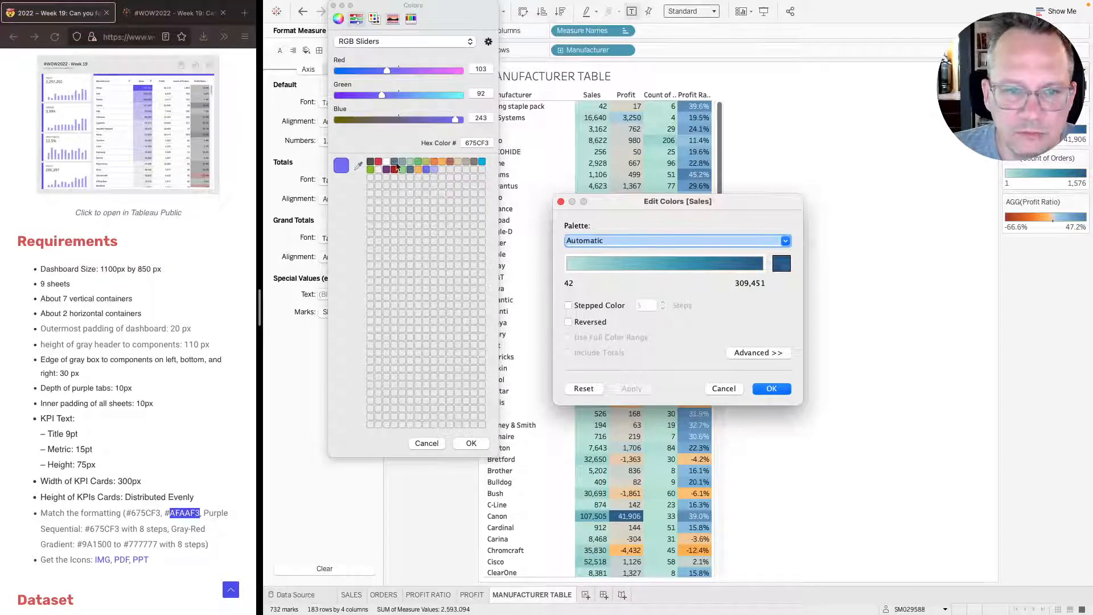
left_click(464, 445)
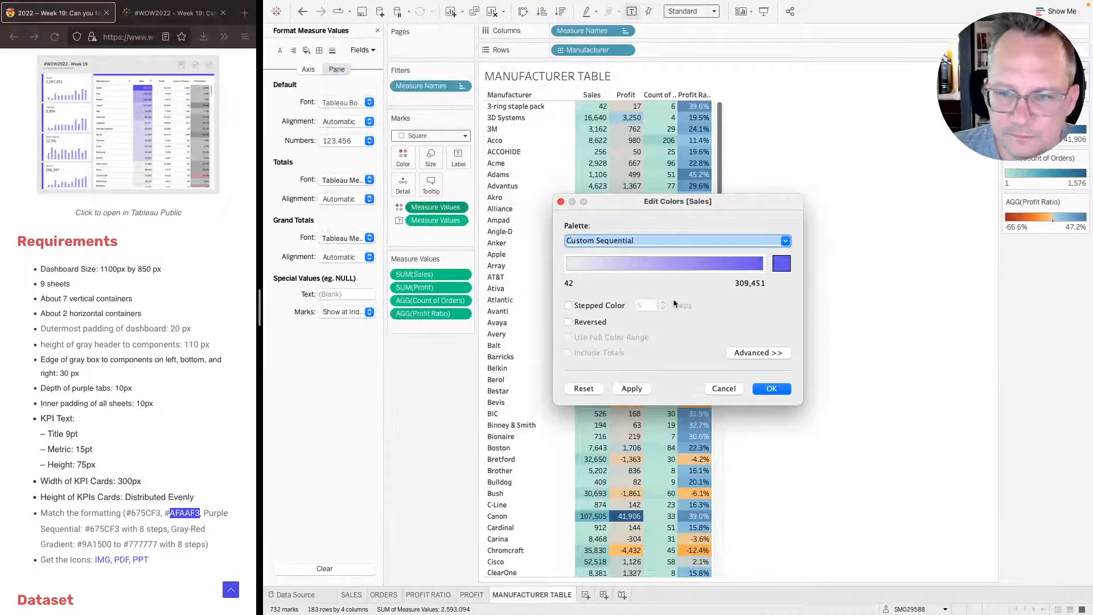
- Divide the Sales palette into 8 colour steps and apply it to the table
left_click(619, 308)
left_click(644, 304)
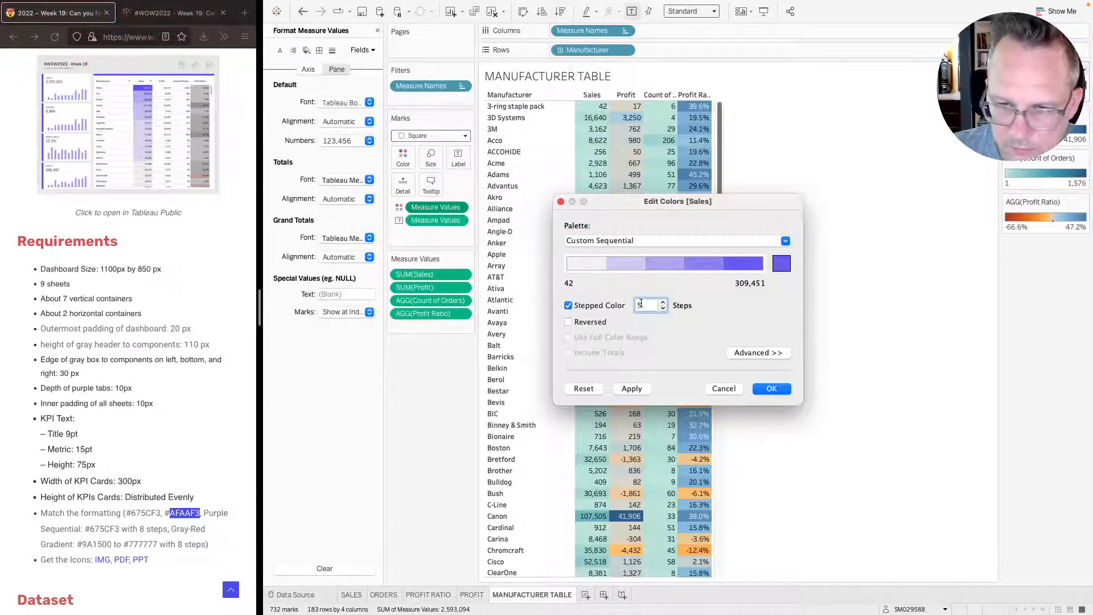
type("8")
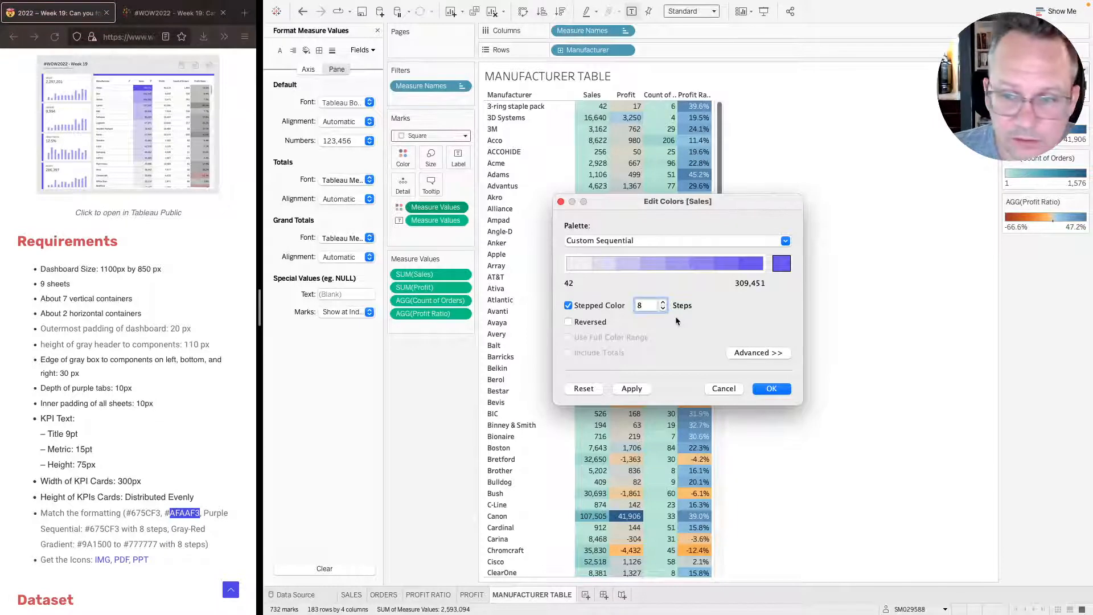
key("Tab")
left_click(630, 388)
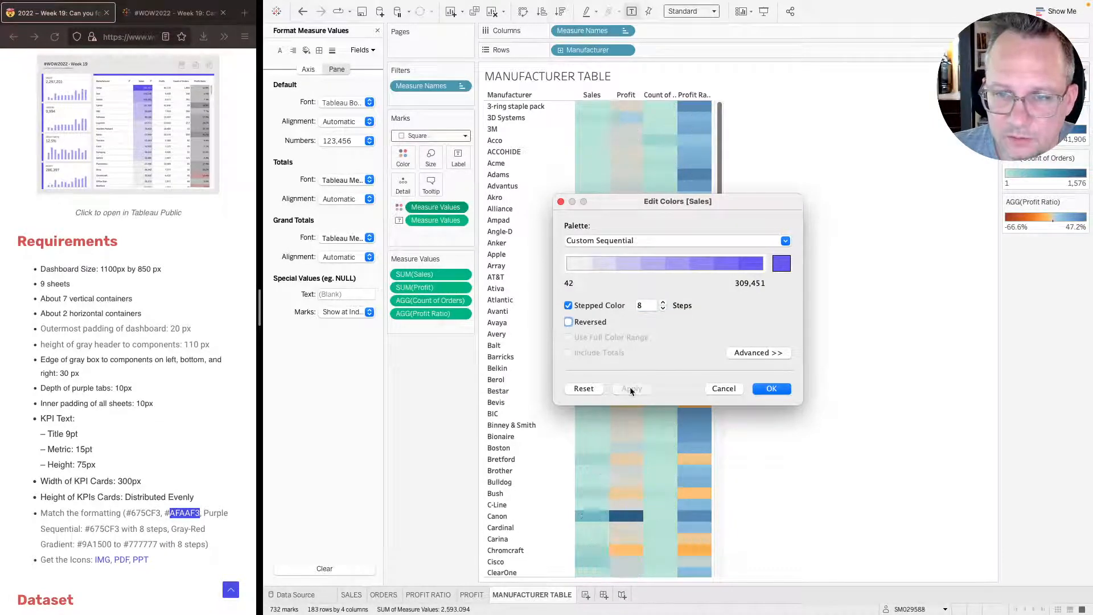
left_click(772, 390)
- Open the nested sort choices for the Manufacturer column
left_click(571, 95)
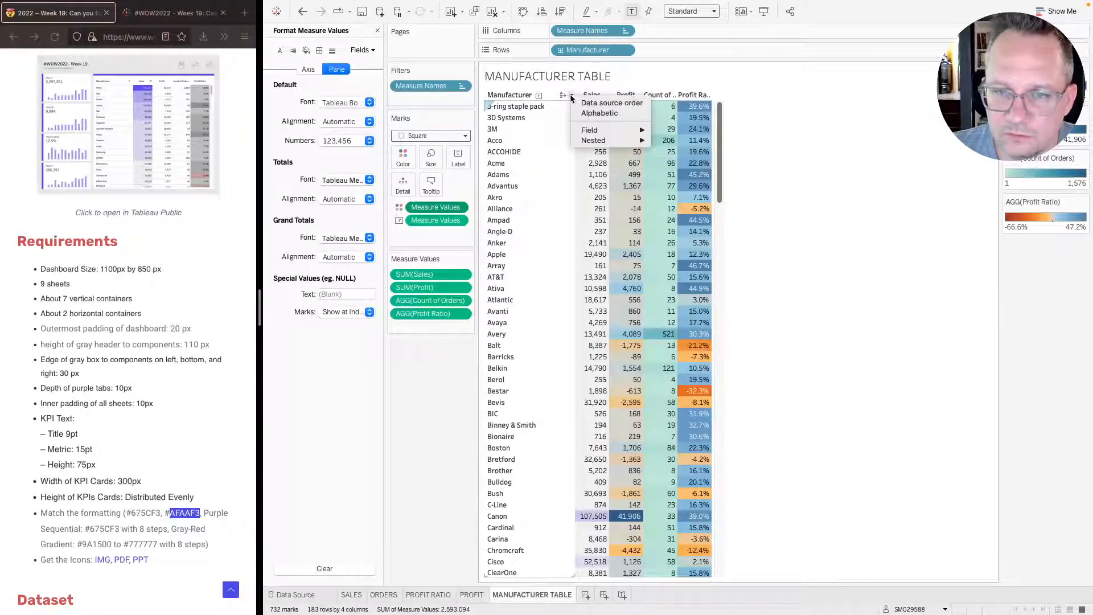
mouse_move(599, 141)
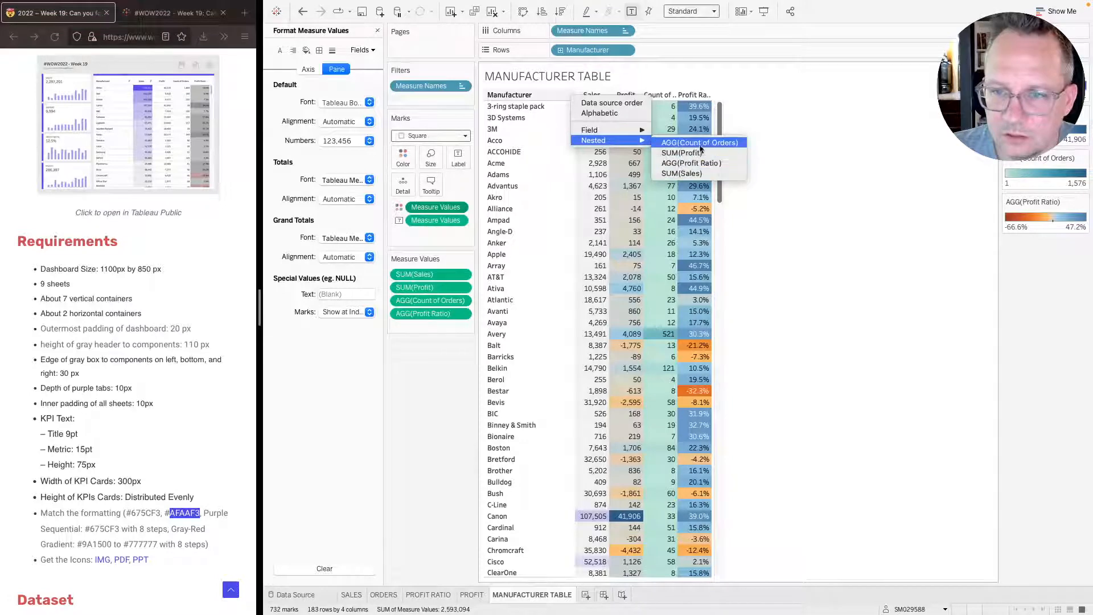
- Sort the manufacturers by nested SUM(Sales) and bring up the published Week 19 dashboard's table as a reference
left_click(685, 173)
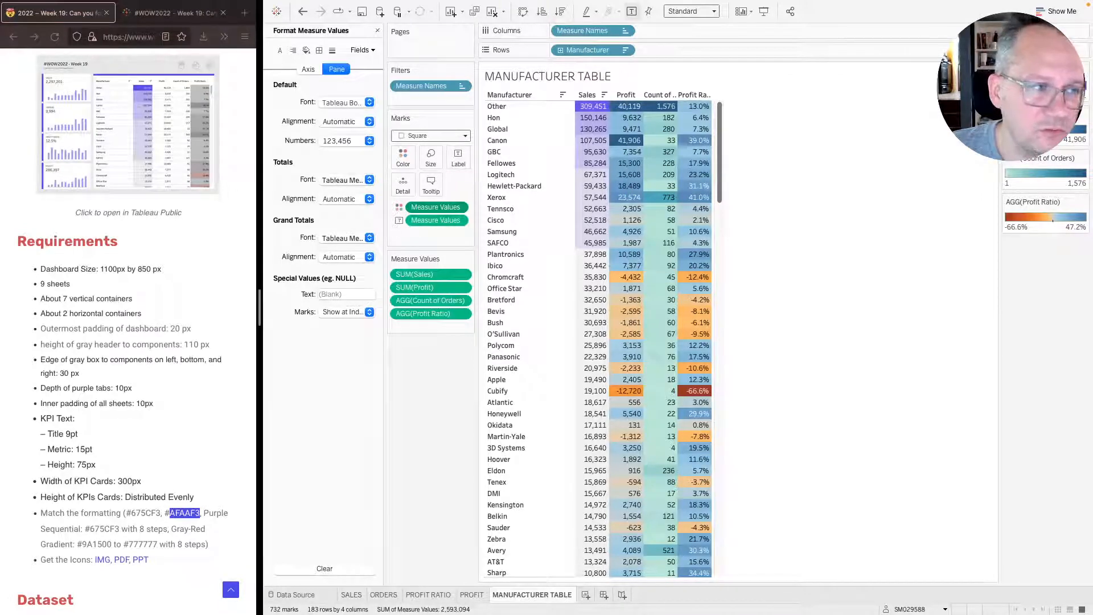
left_click(172, 13)
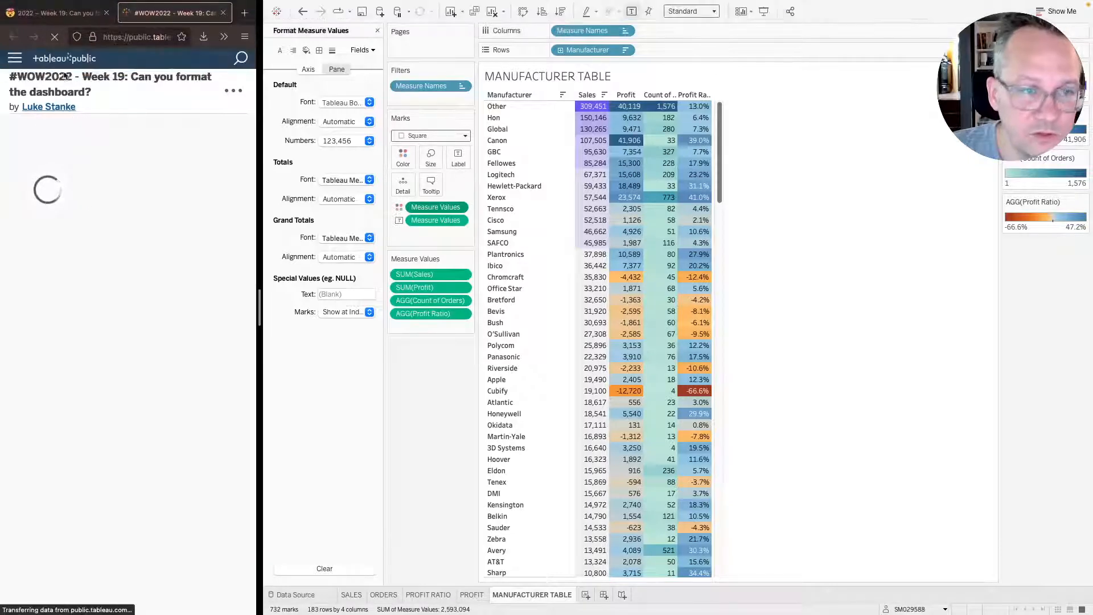
left_click(399, 469)
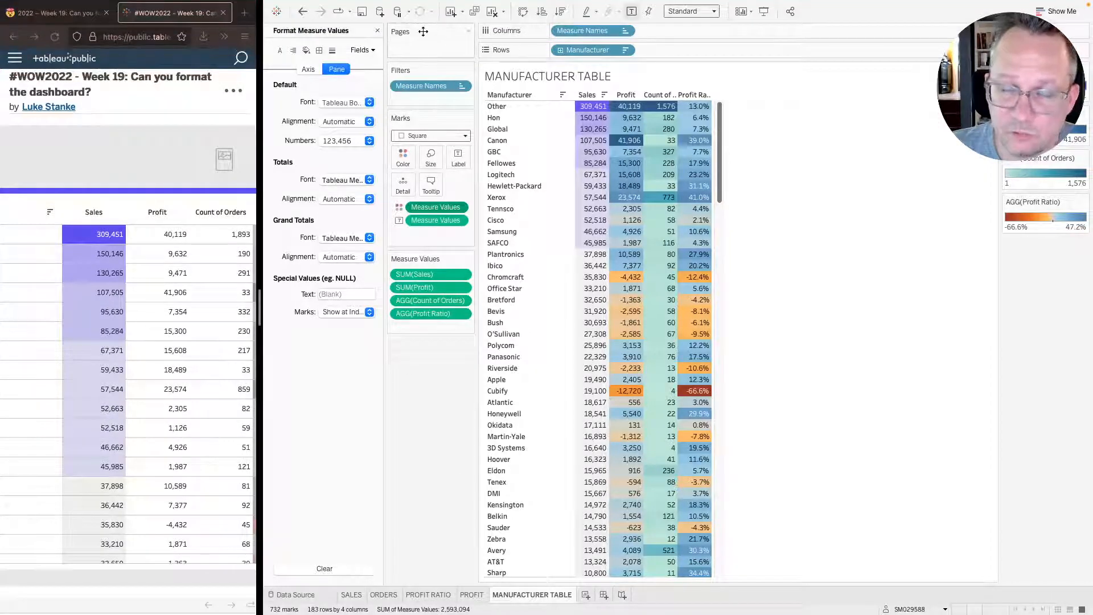
- Check whether the worksheet's Show Sort Controls option is enabled
mouse_move(436, 3)
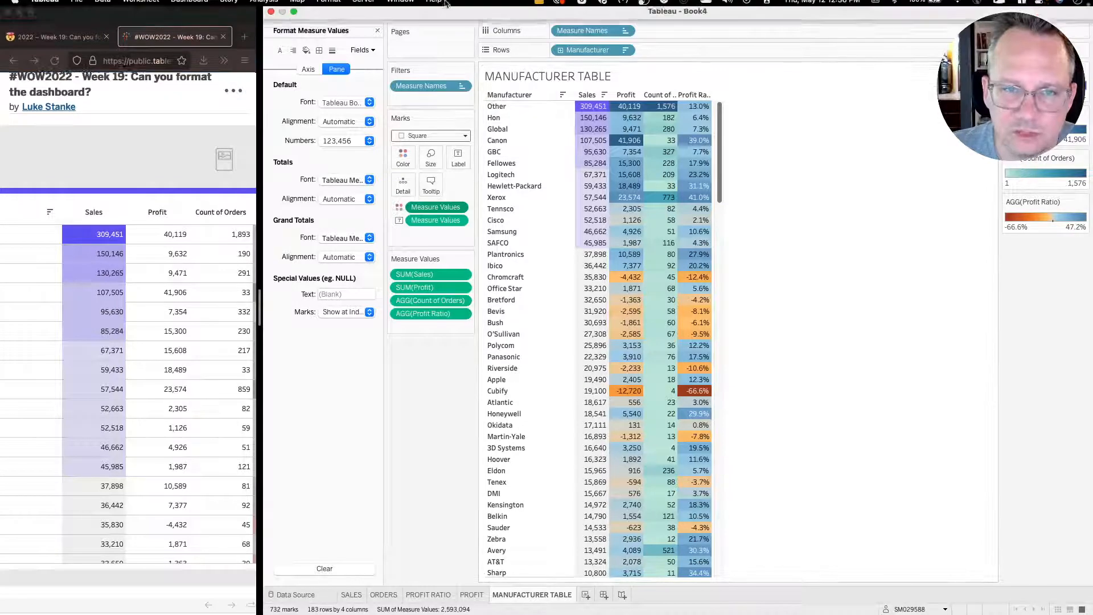
left_click(141, 6)
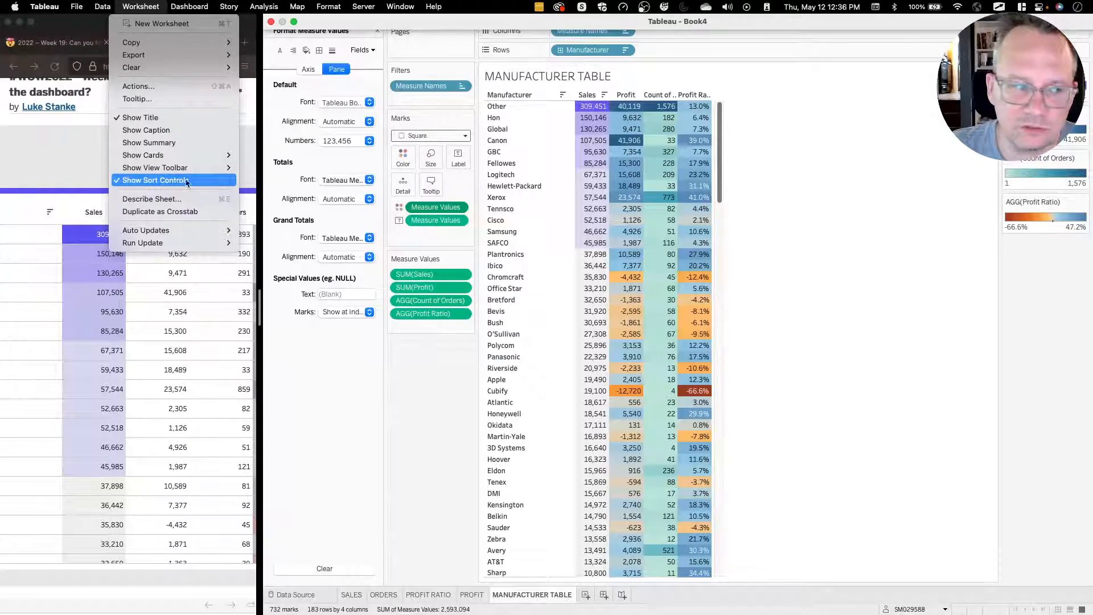
left_click(406, 420)
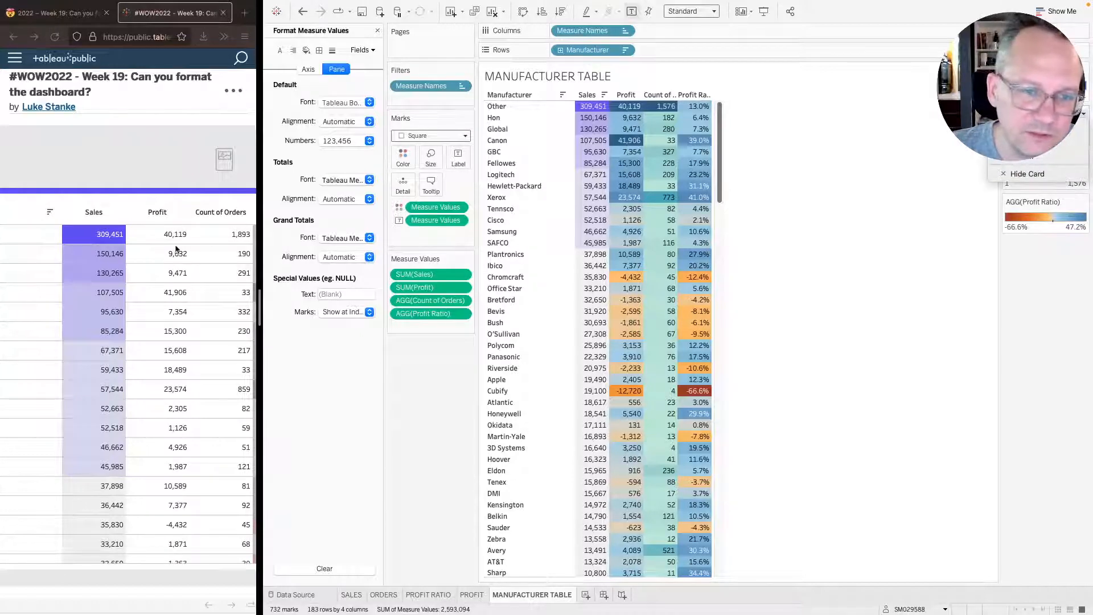
- Give the Profit color legend a Custom Diverging palette with white (FFFFFF) at both ends
left_click(1036, 124)
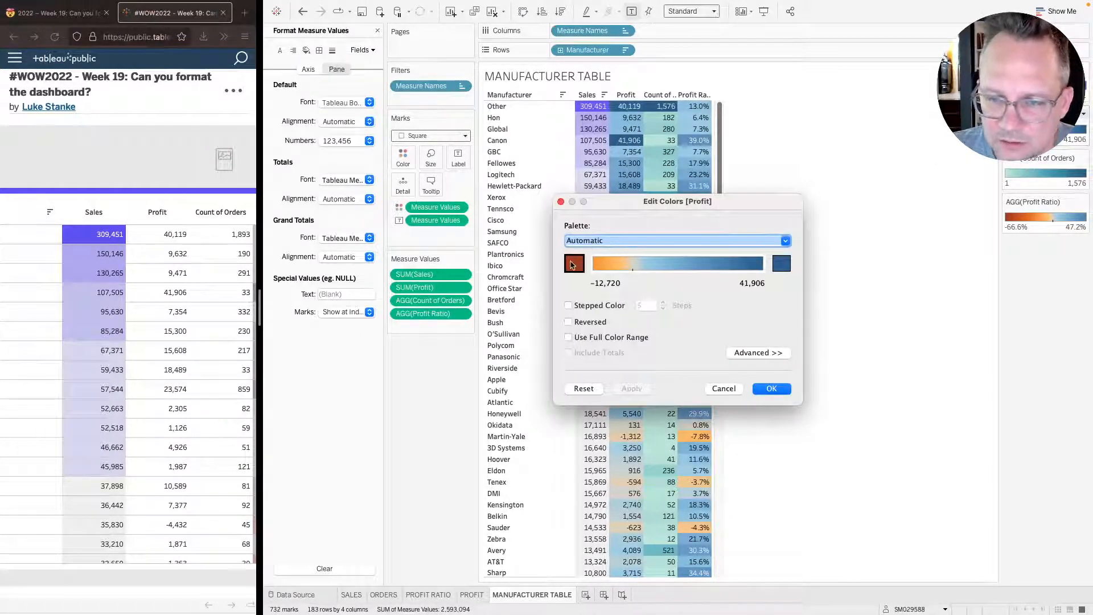
left_click(598, 242)
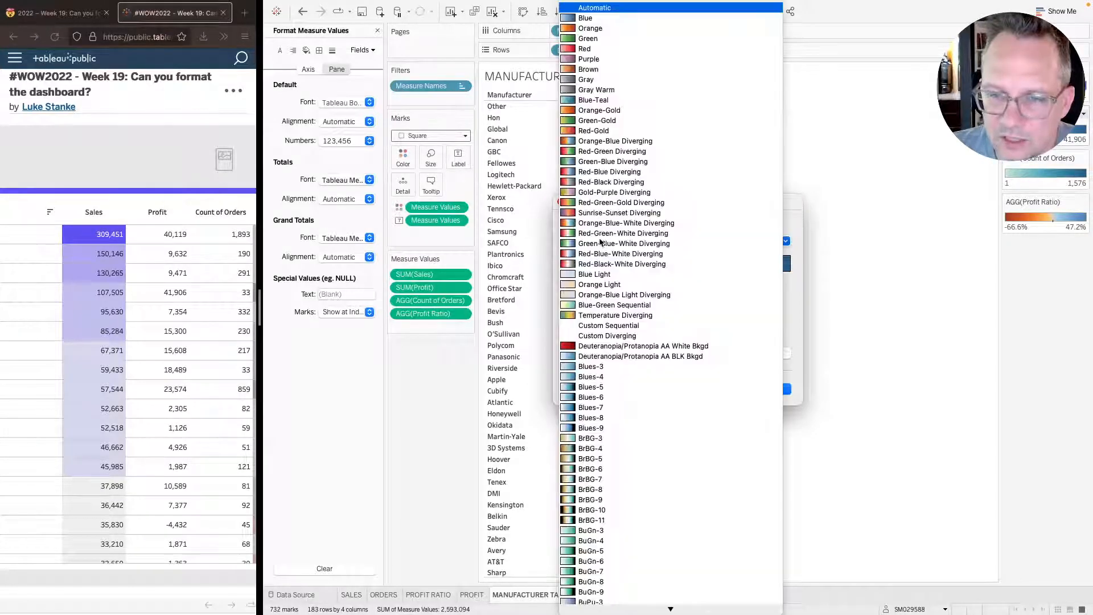
left_click(613, 336)
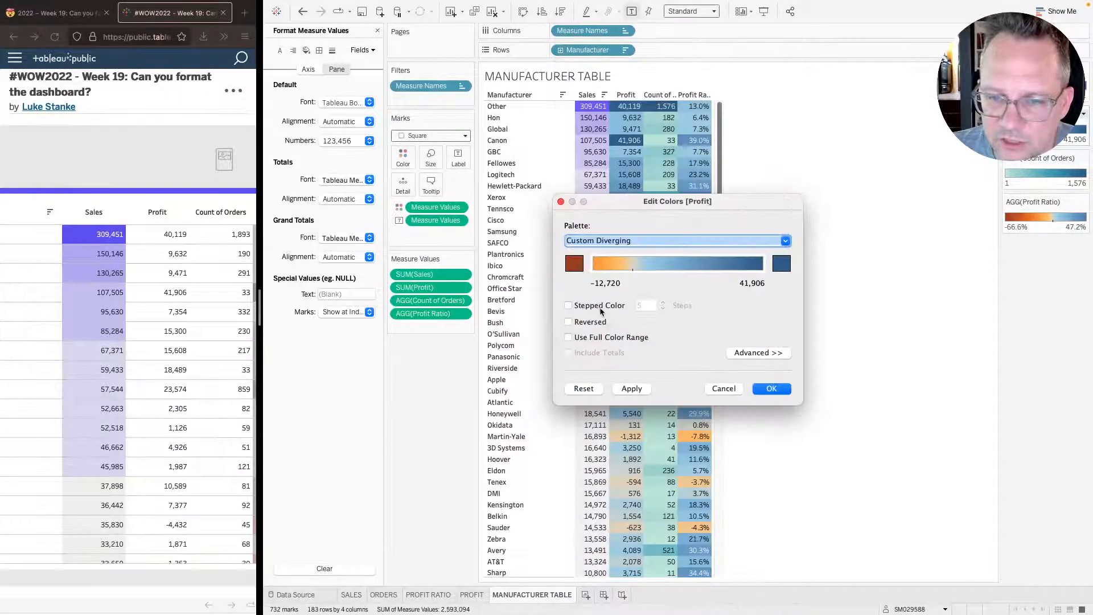
left_click(577, 266)
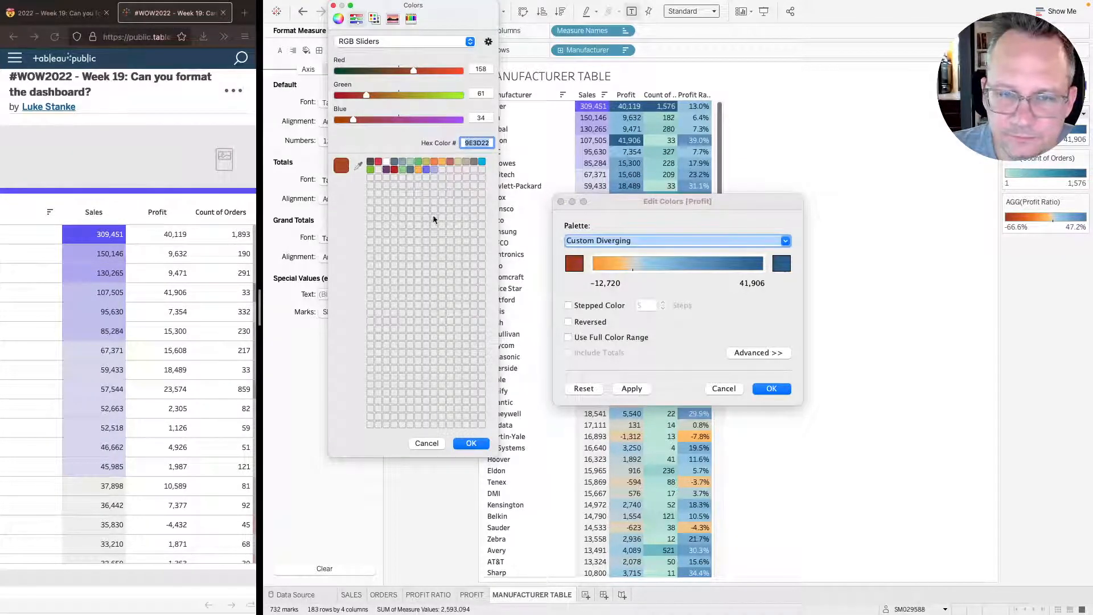
left_click(386, 163)
left_click(472, 442)
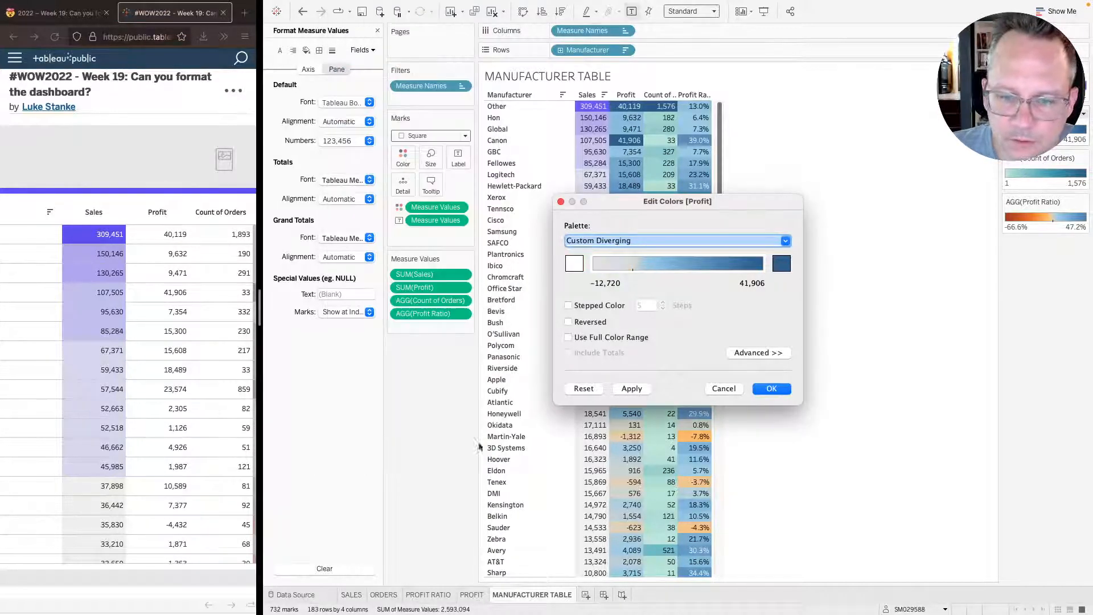
left_click(782, 271)
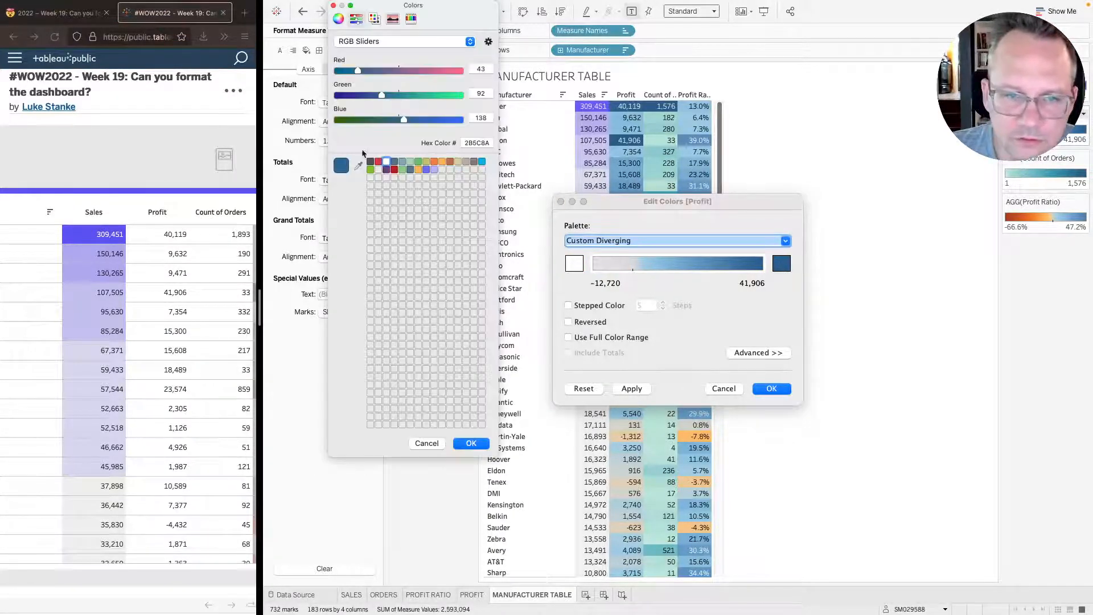
left_click(387, 162)
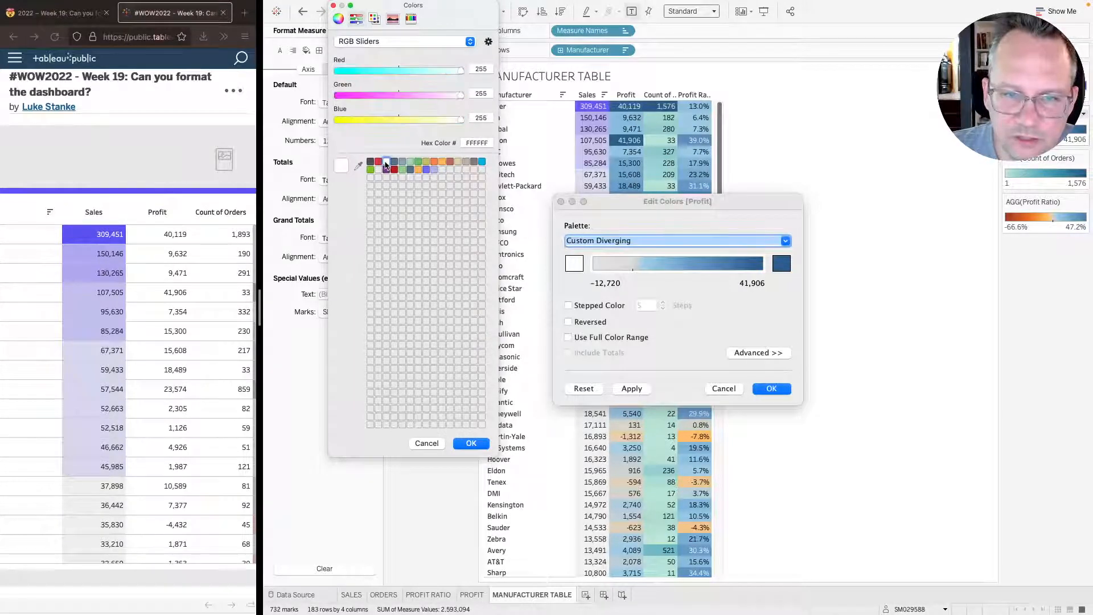
left_click(471, 443)
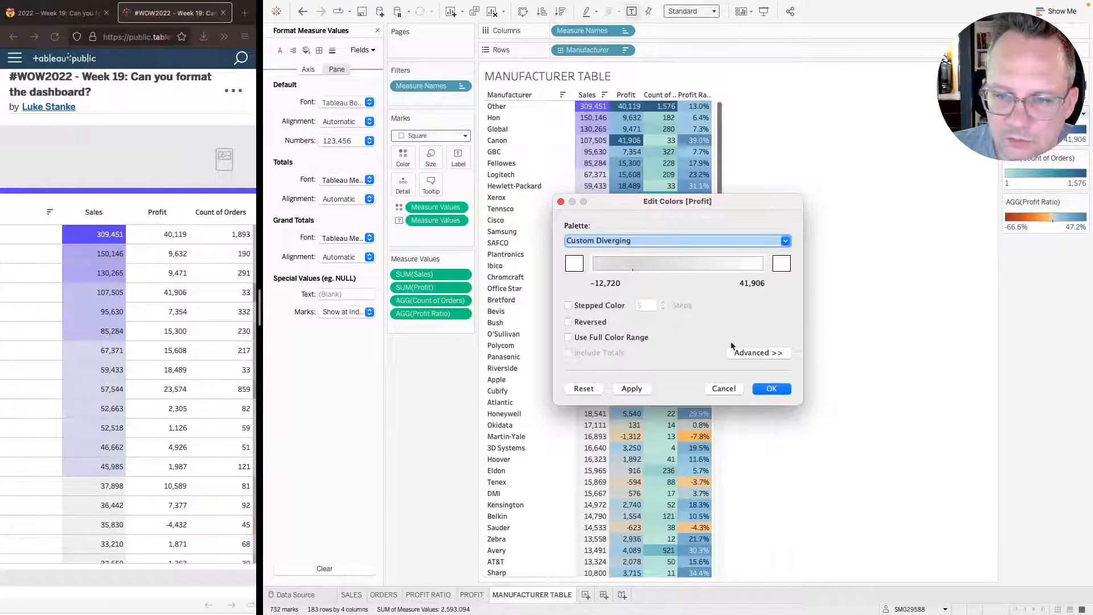
- Set the Profit palette to 2 stepped colors centered at 0 and apply it to the table
left_click(757, 354)
left_click(583, 420)
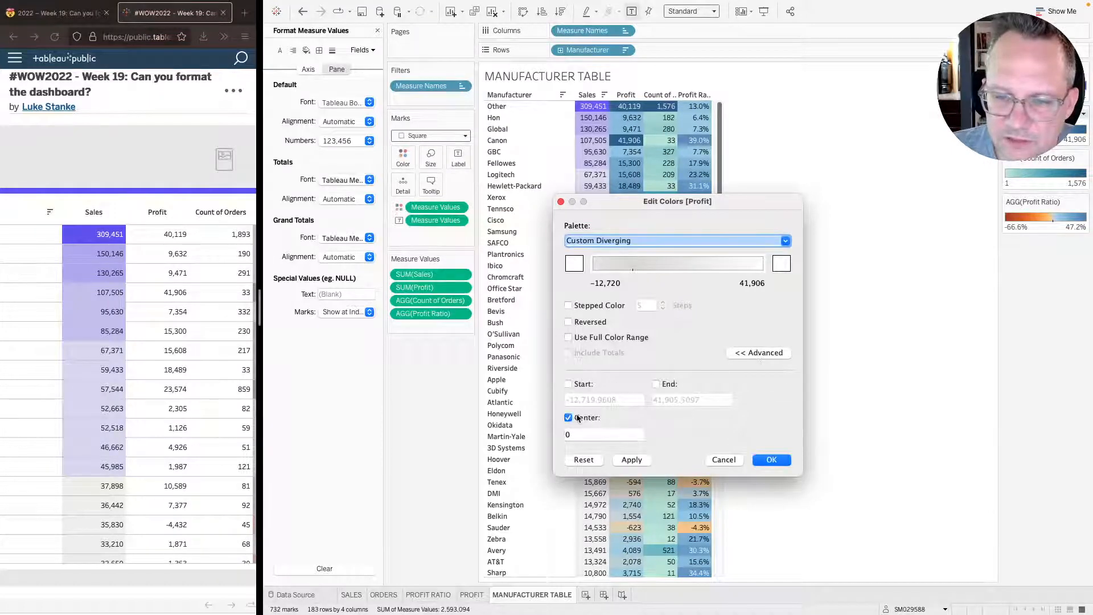
left_click(580, 307)
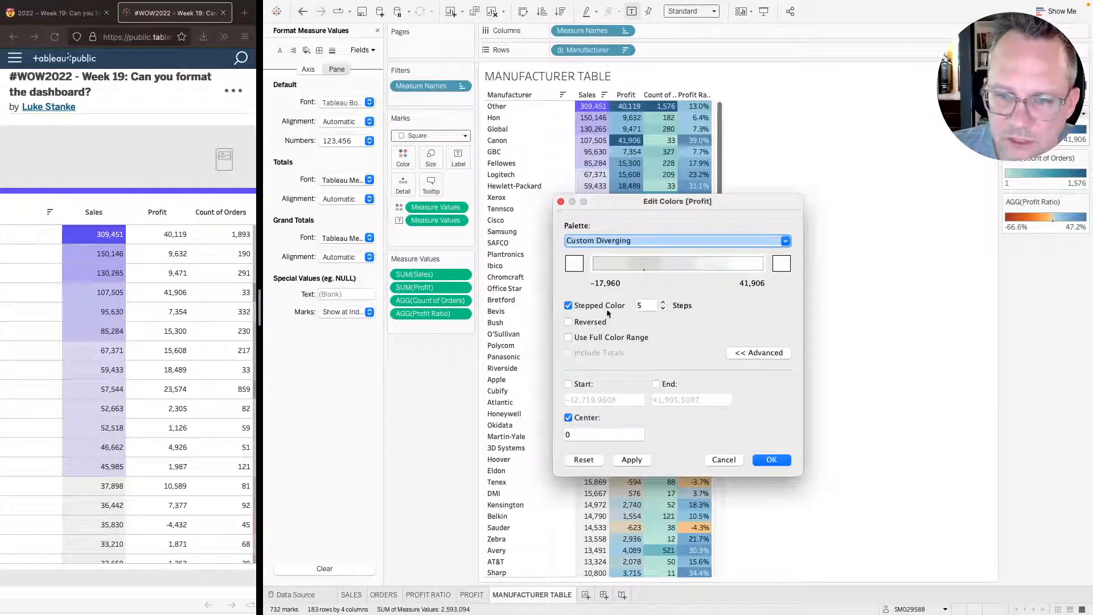
double_click(647, 306)
type("2")
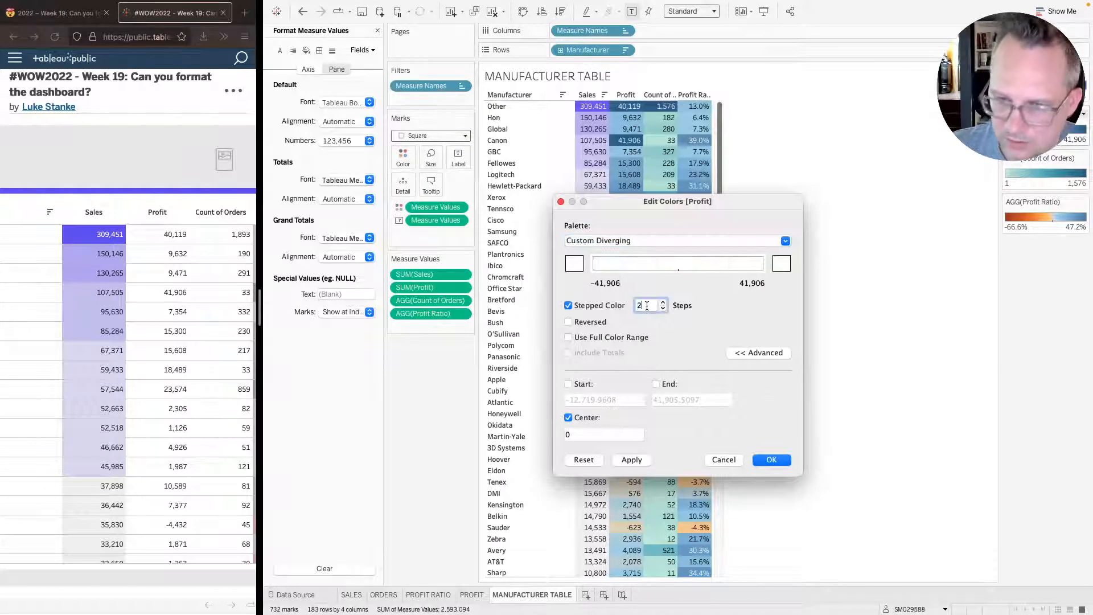
key("Tab")
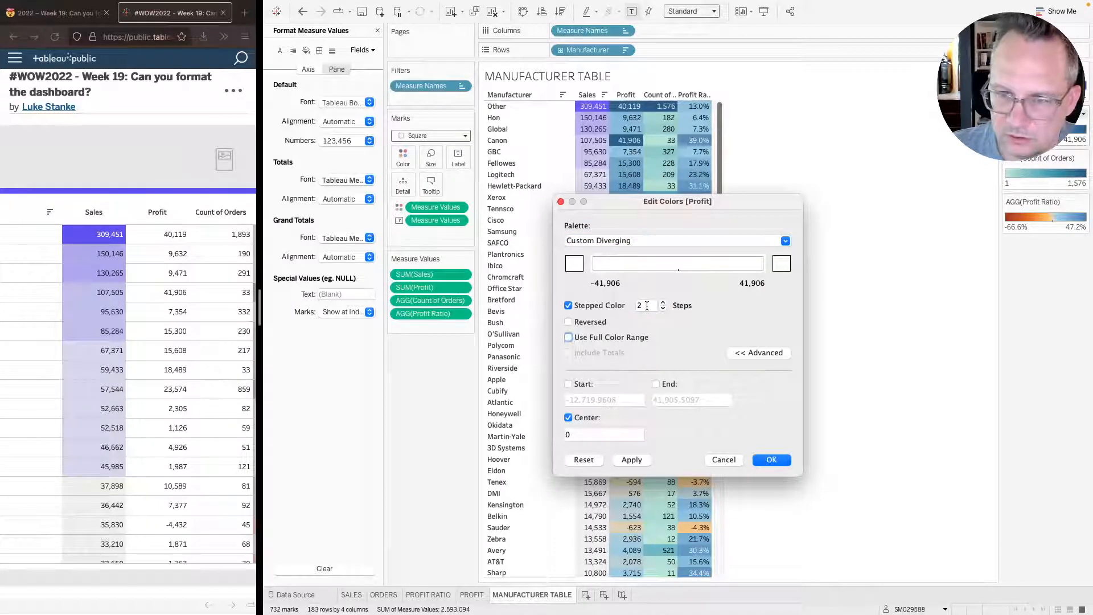
left_click(627, 460)
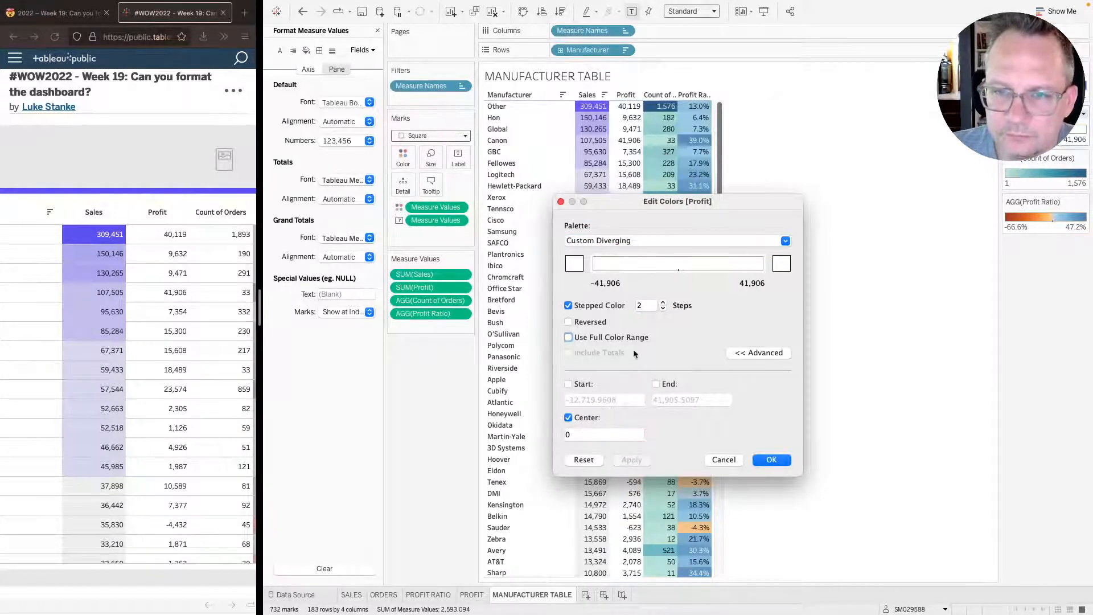
left_click(771, 460)
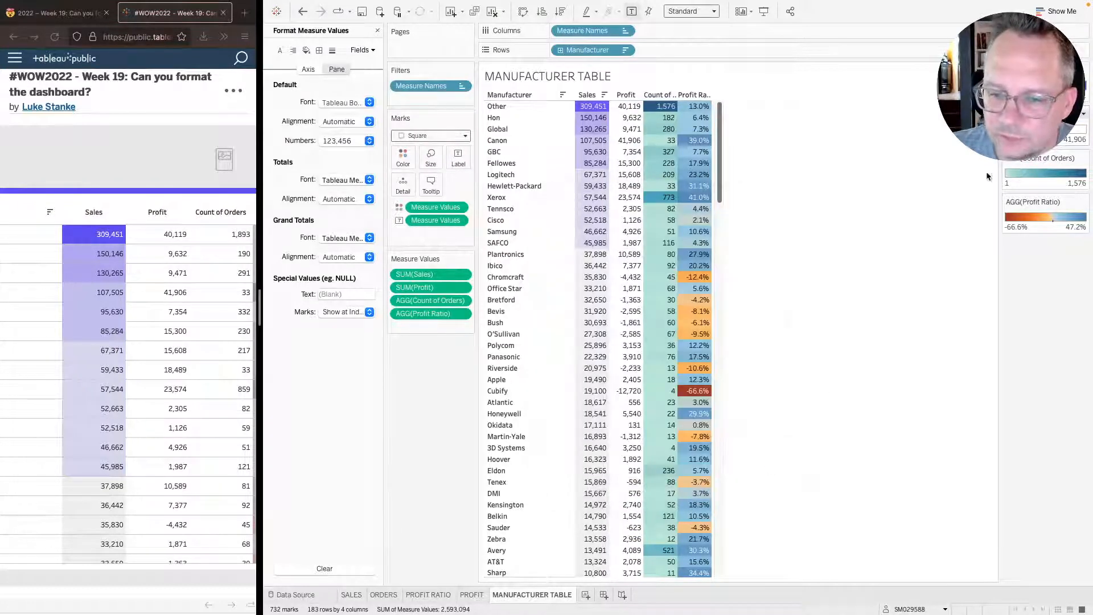
- Assign a Custom Diverging palette to Count of Orders with white (FFFFFF) at both ends
left_click(1083, 159)
left_click(1045, 171)
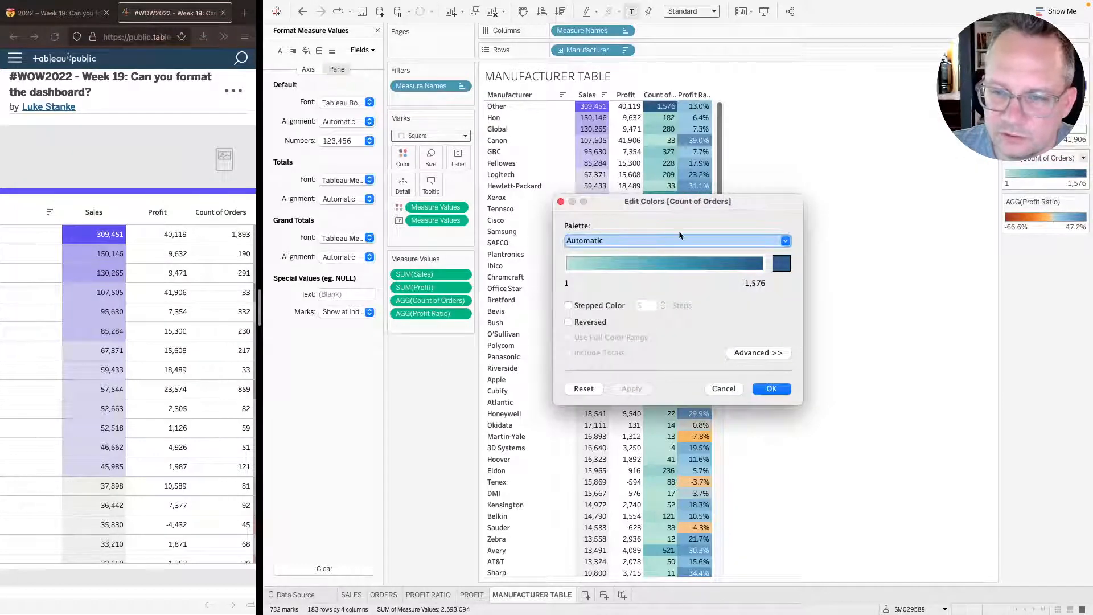
left_click(679, 235)
left_click(630, 338)
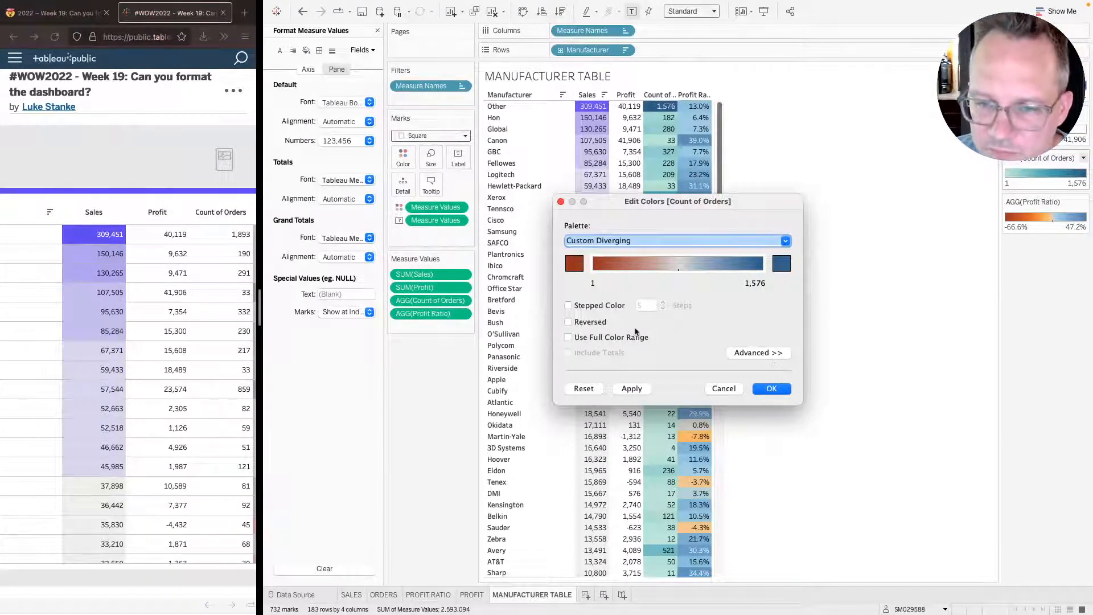
left_click(575, 263)
left_click(386, 162)
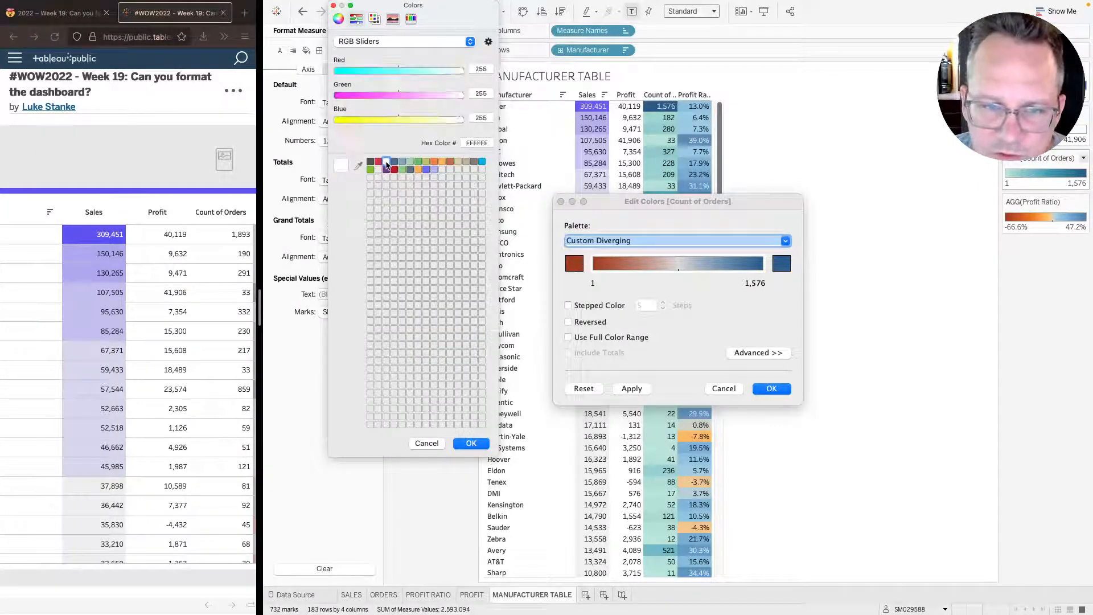
left_click(471, 443)
left_click(781, 263)
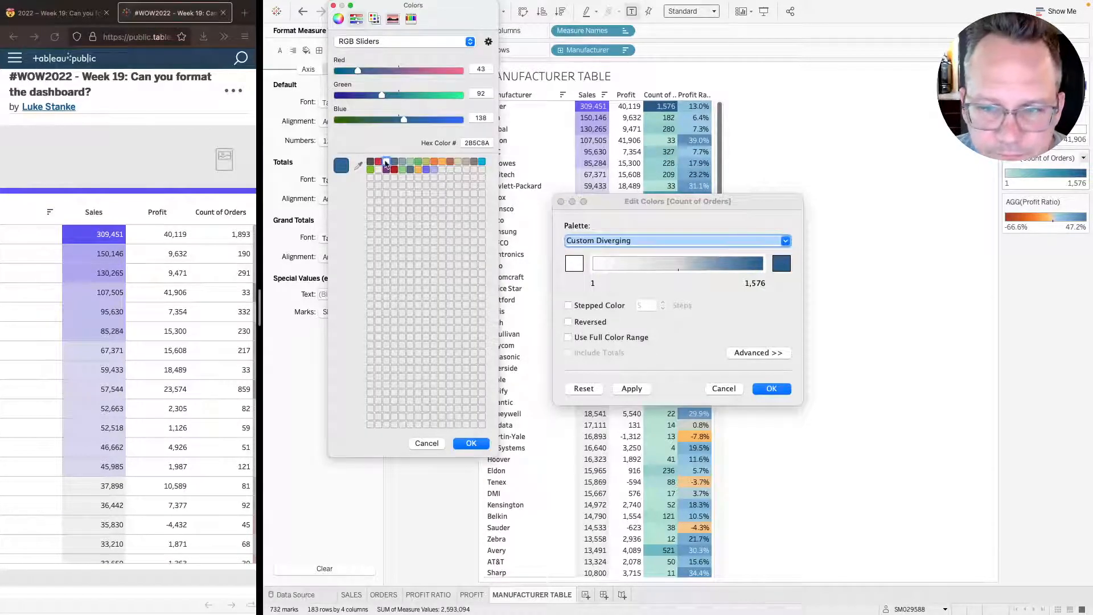
left_click(779, 263)
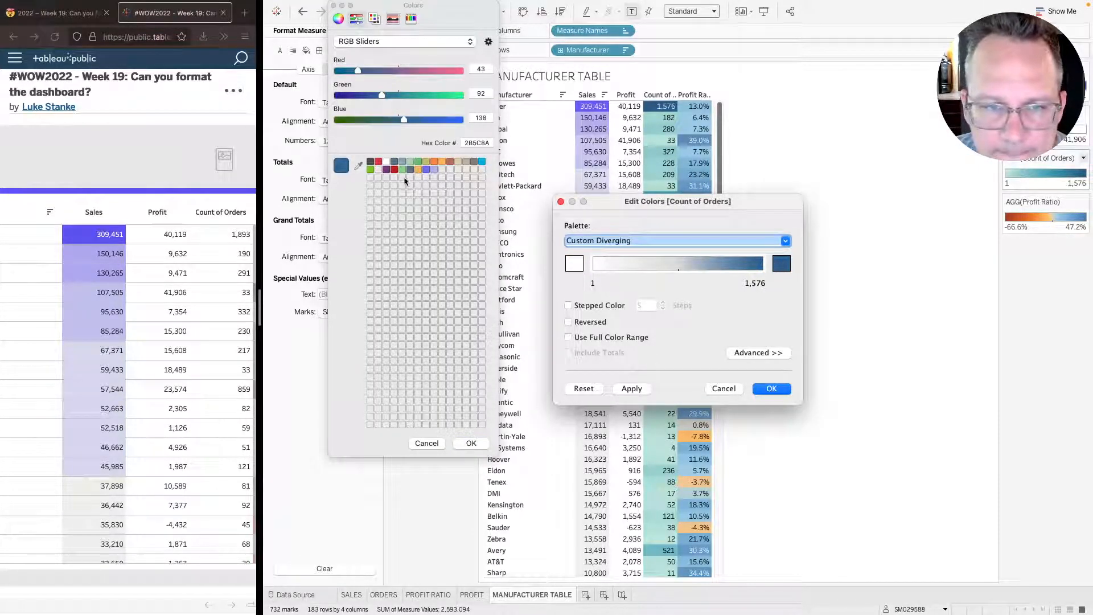
left_click(385, 162)
left_click(472, 443)
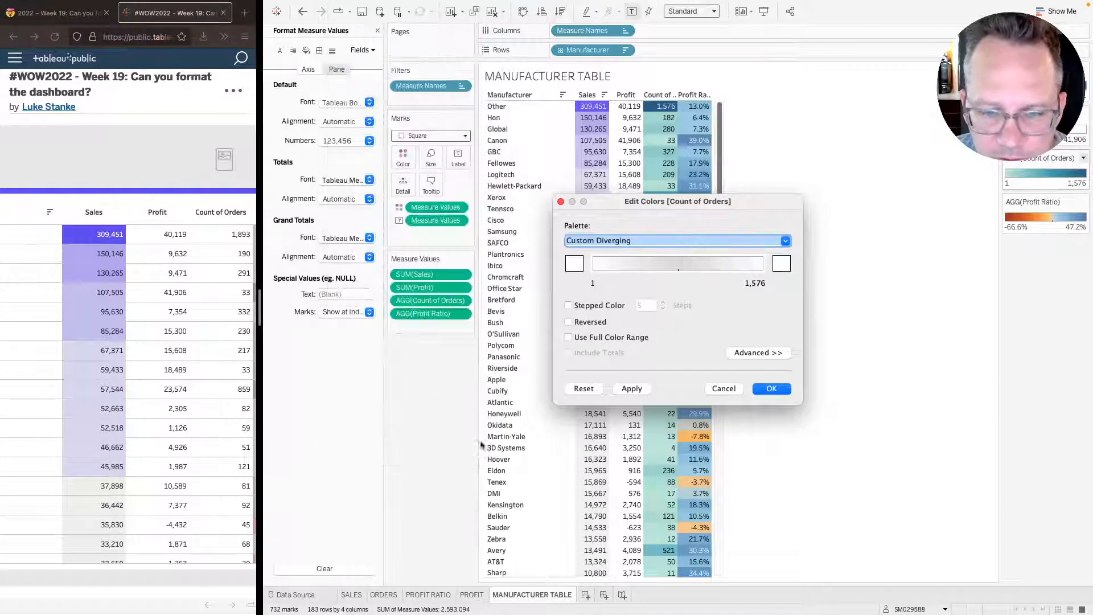
- Set the Count of Orders palette to 2 stepped colors with its center at 0
left_click(596, 306)
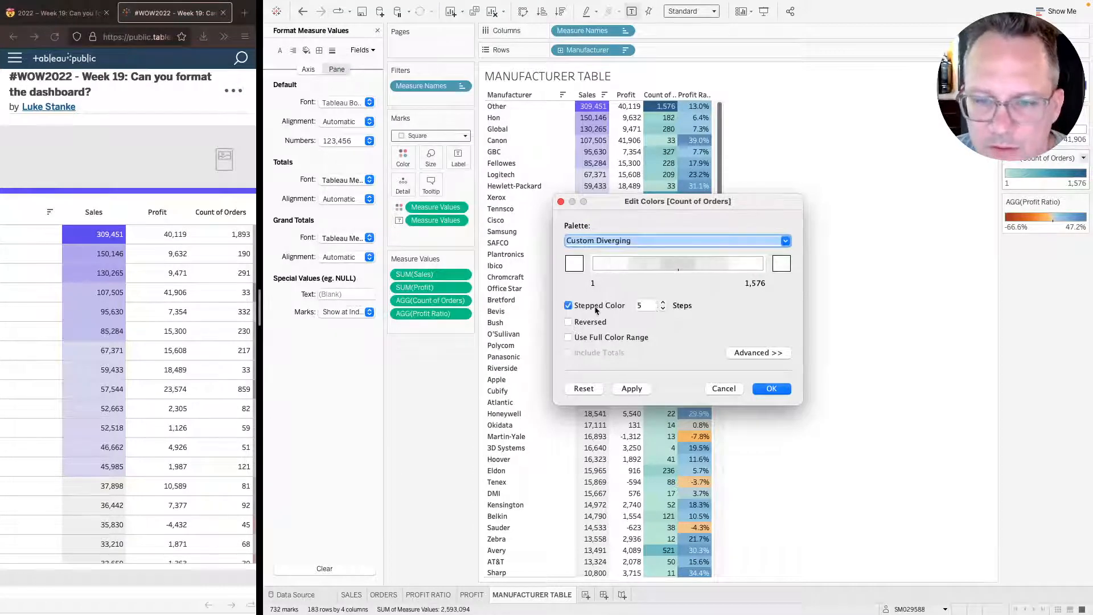
double_click(644, 305)
type("2")
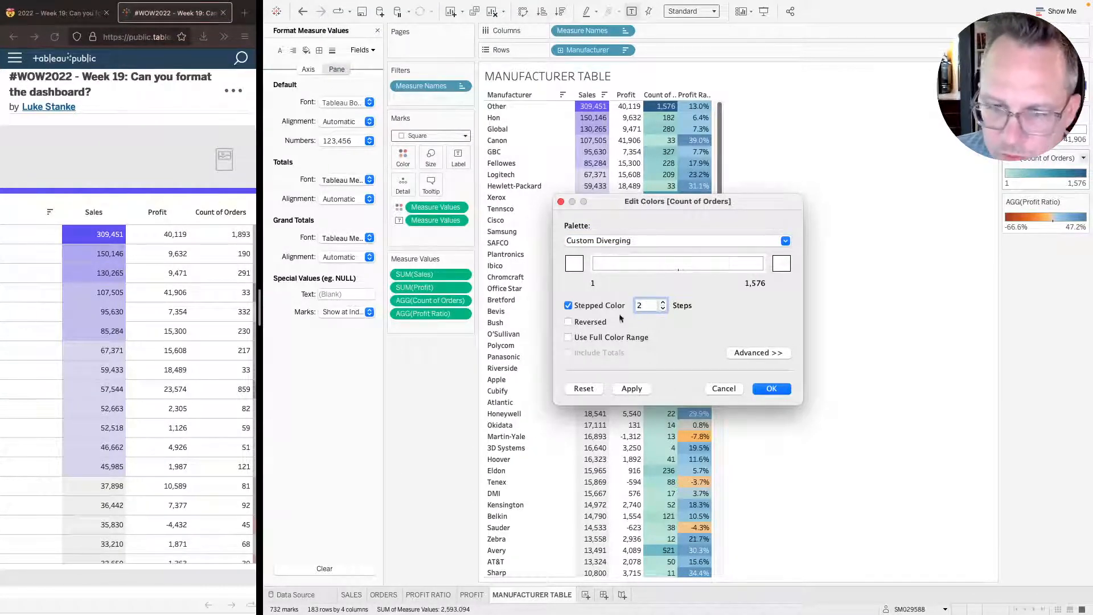
left_click(757, 352)
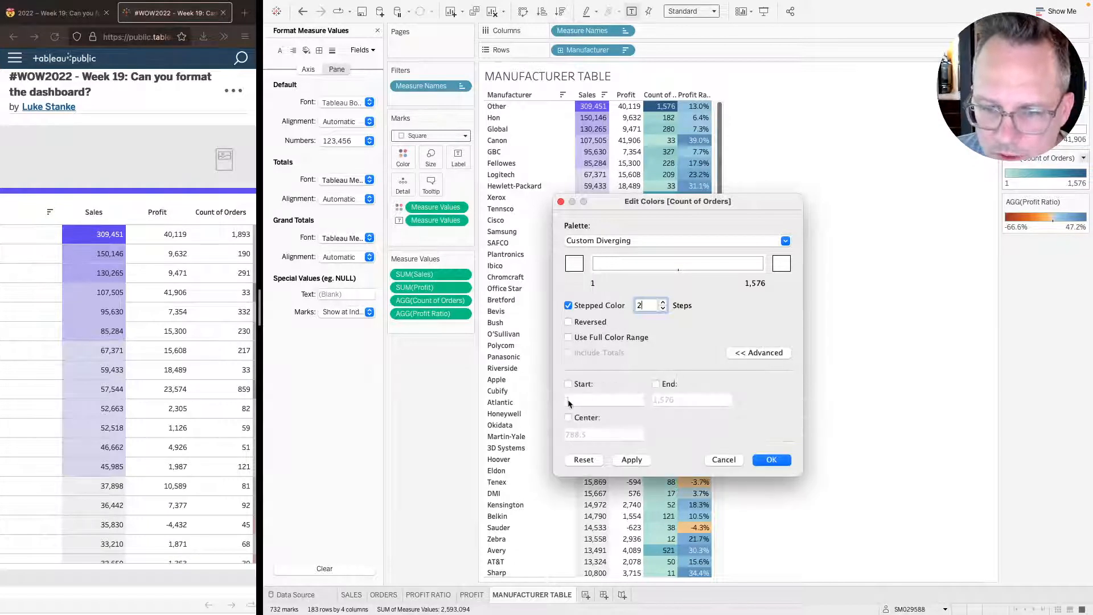
double_click(578, 434)
type("0")
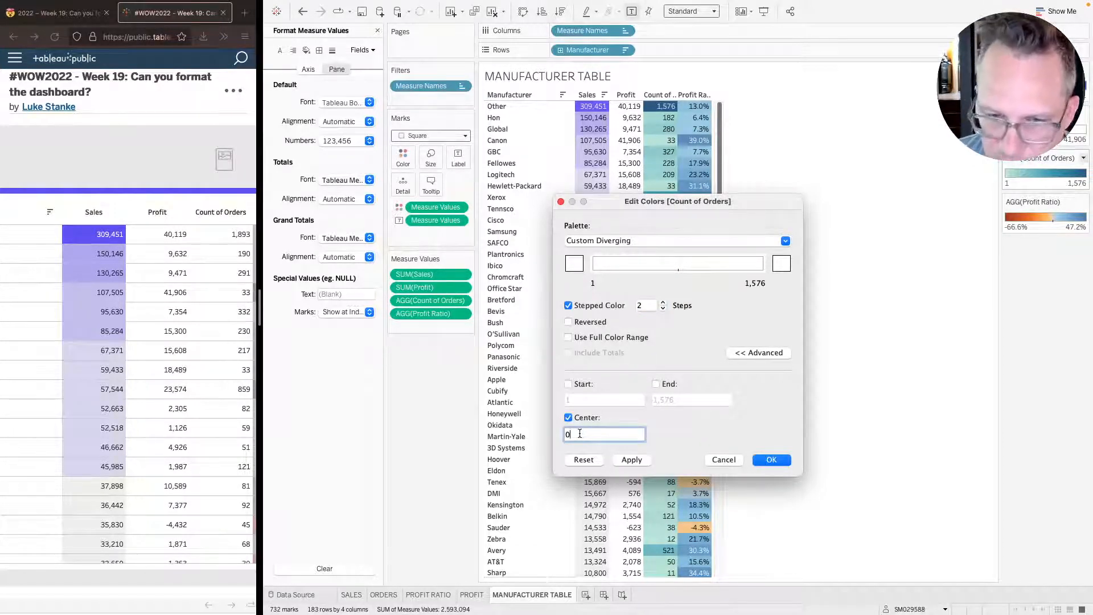
key("Tab")
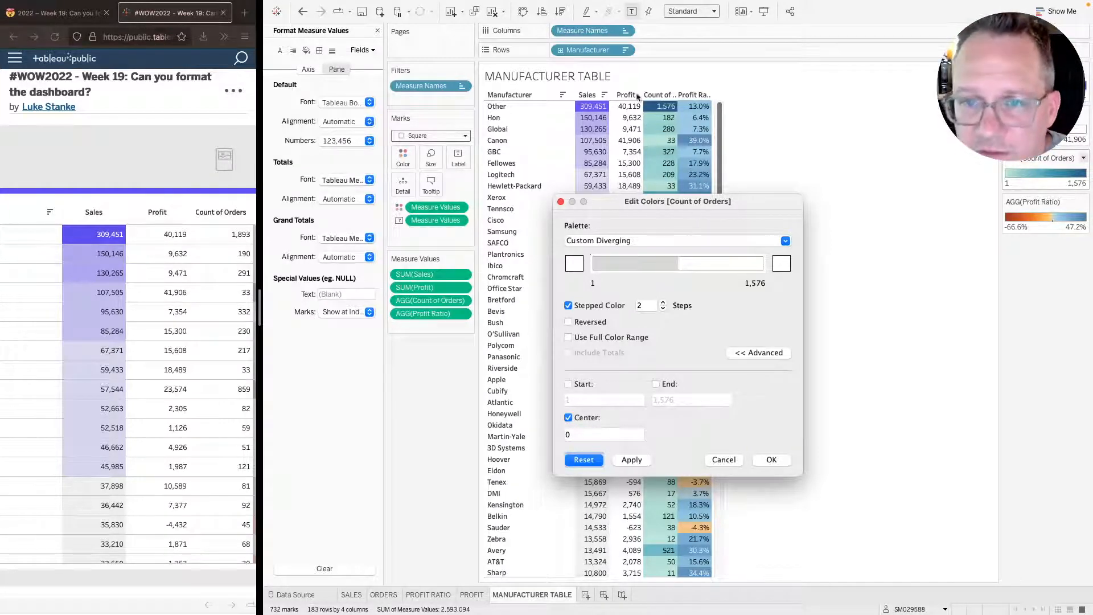
- Try a Custom Sequential palette with 1 stepped color for Count of Orders
left_click(590, 239)
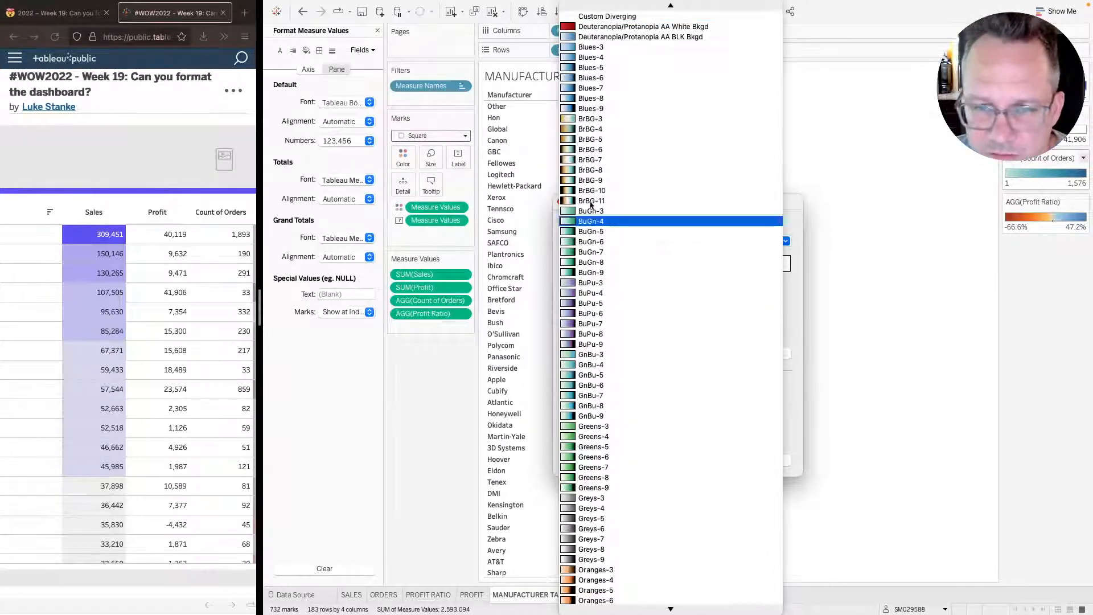
left_click(612, 21)
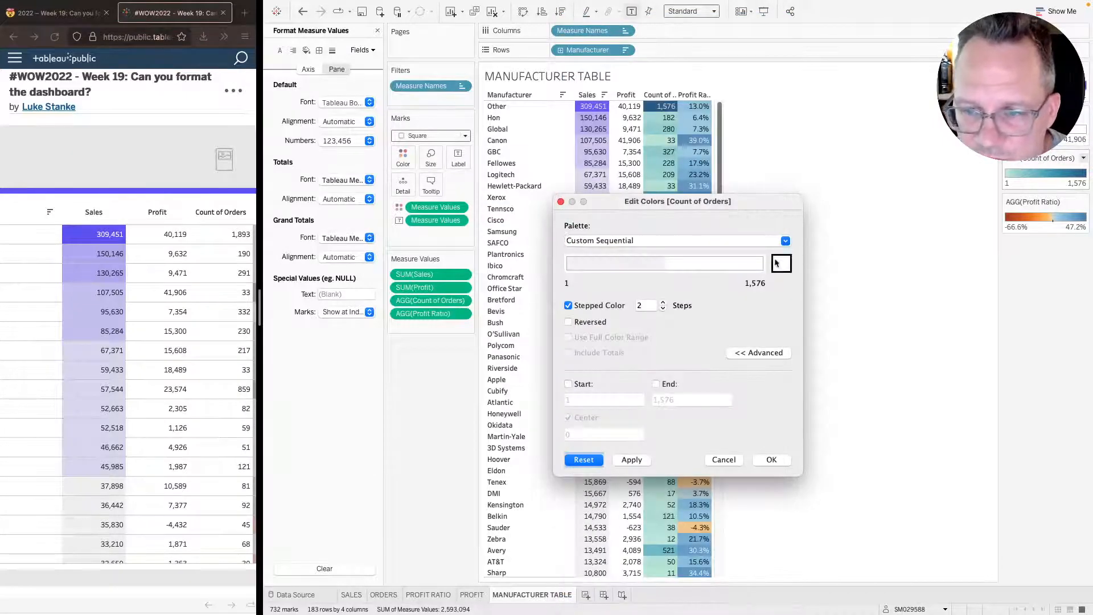
left_click(578, 306)
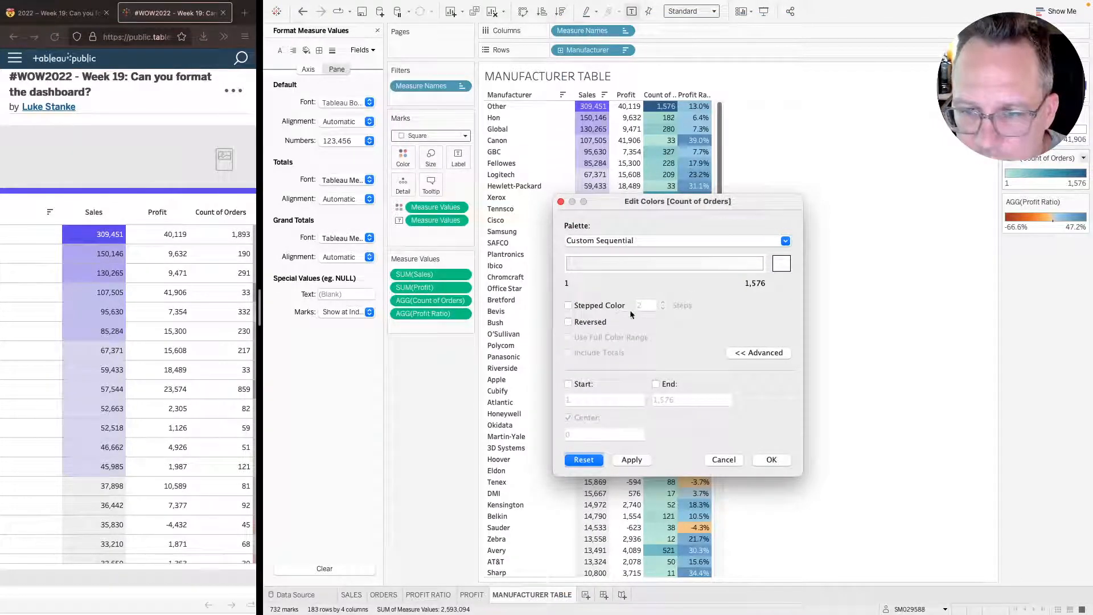
left_click(575, 307)
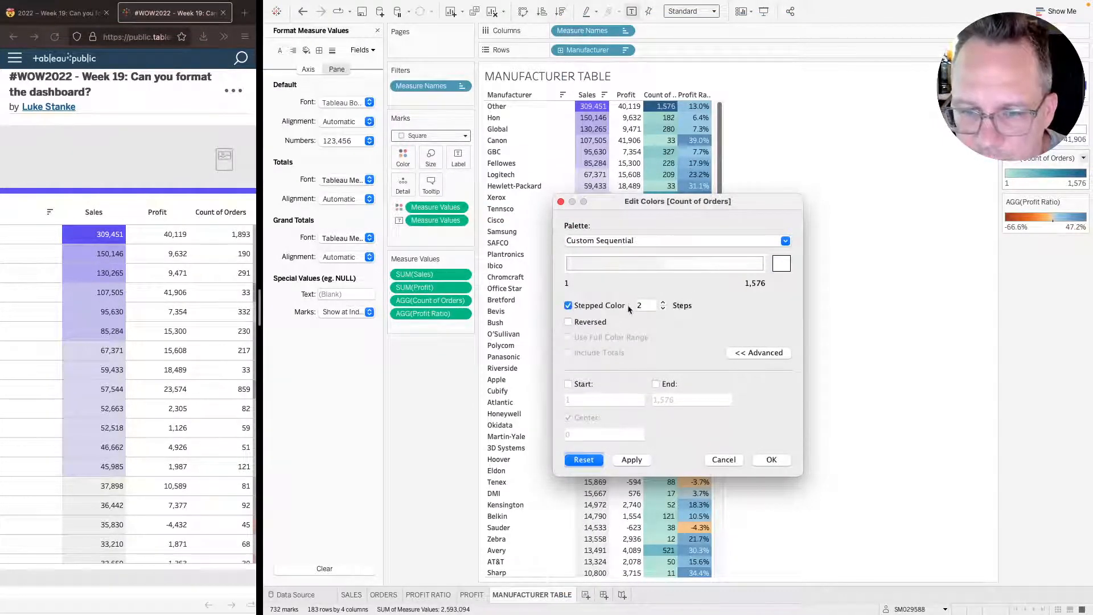
left_click(651, 306)
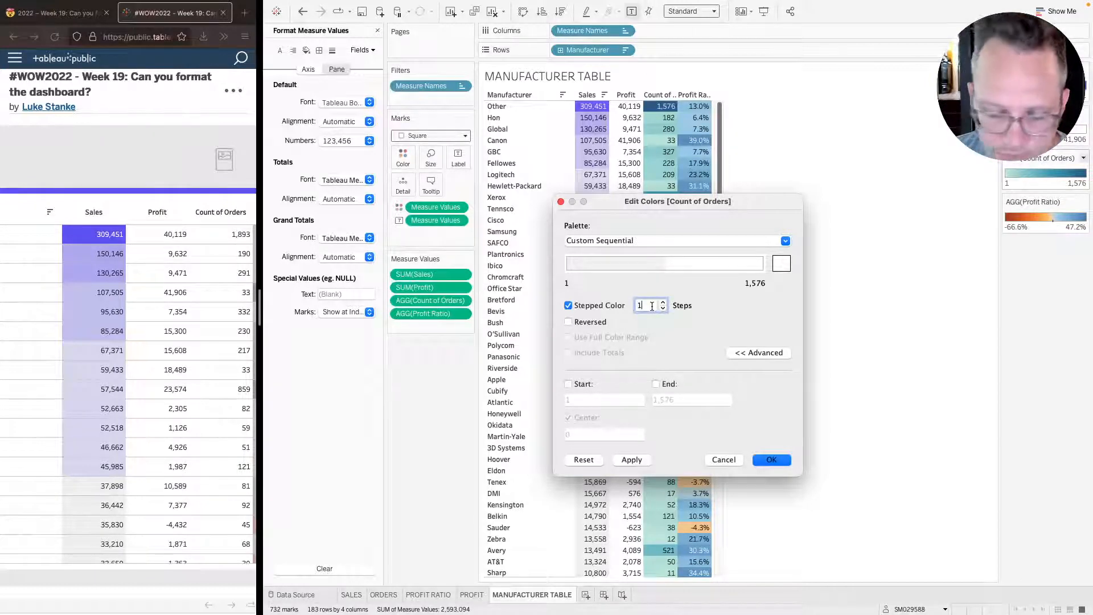
key("Tab")
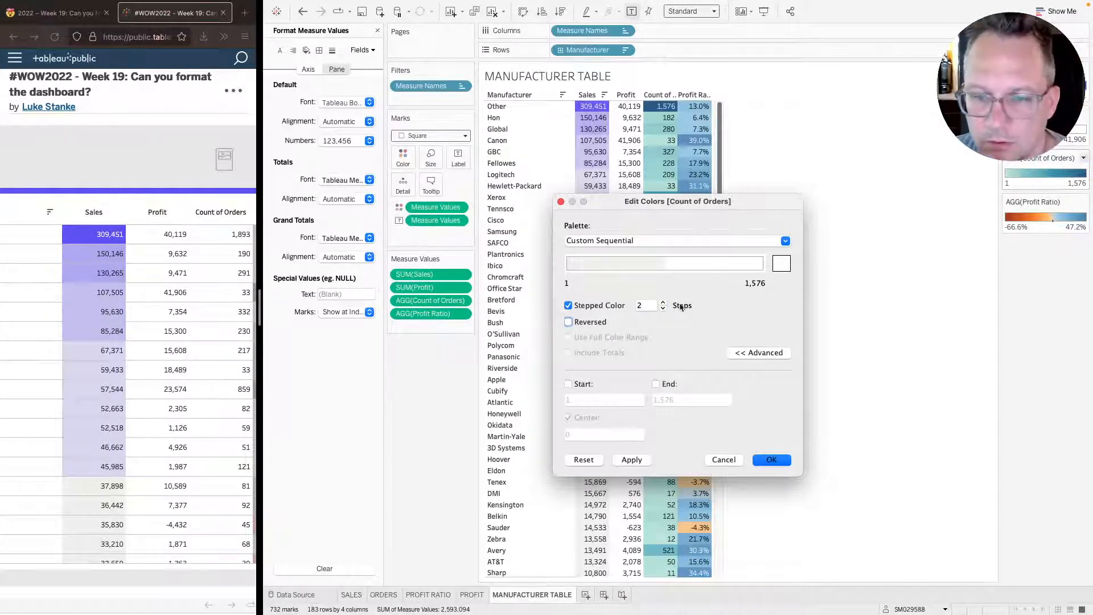
- Try applying the Count of Orders palette with a fixed start of 1, then release the fixed start
left_click(569, 384)
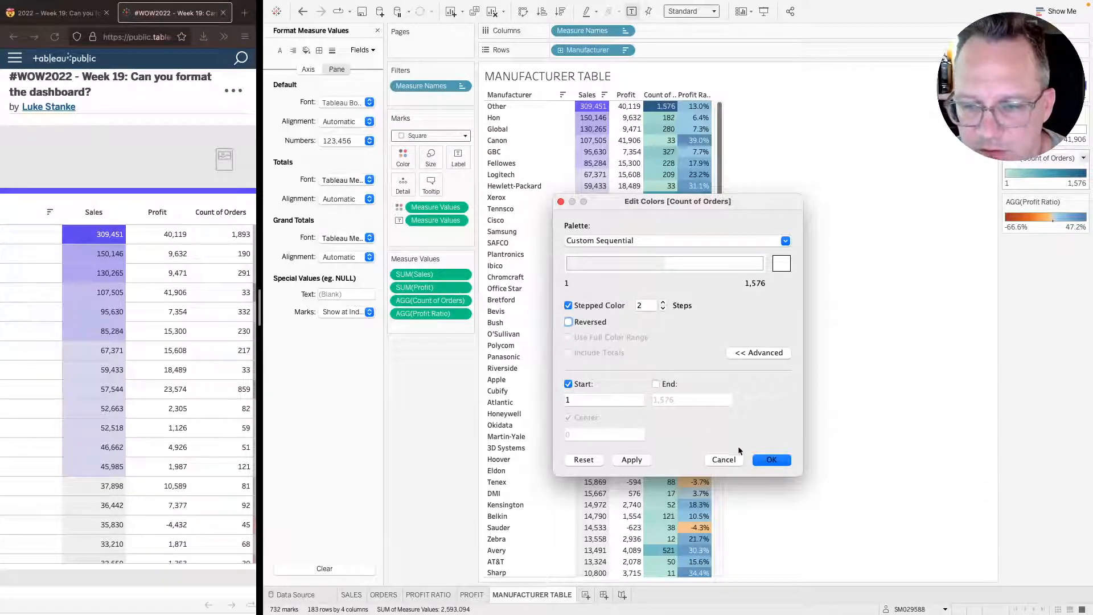
left_click(632, 460)
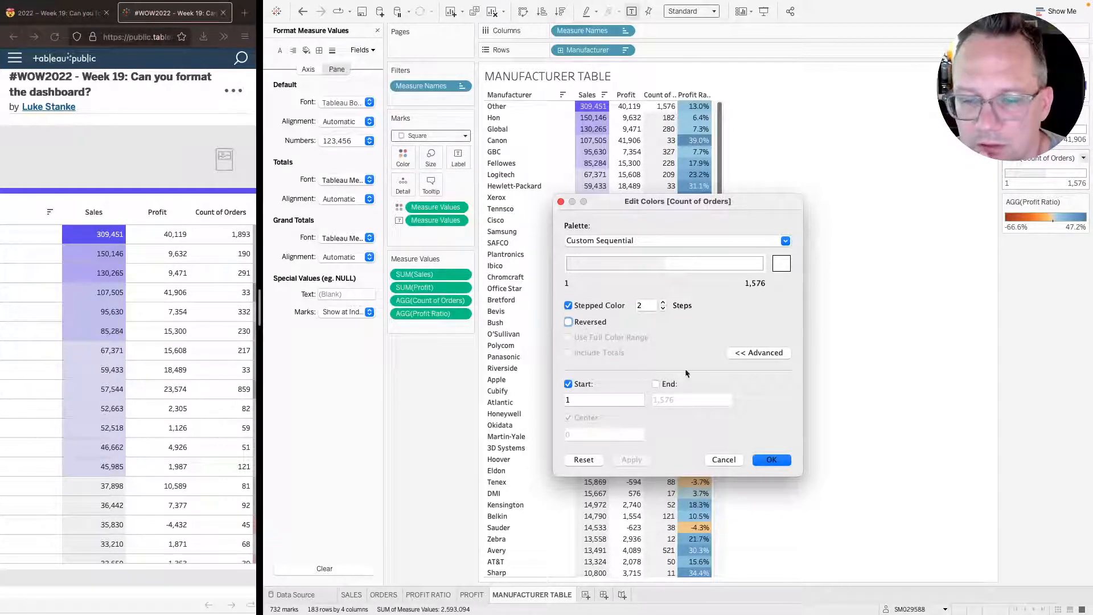
left_click(568, 384)
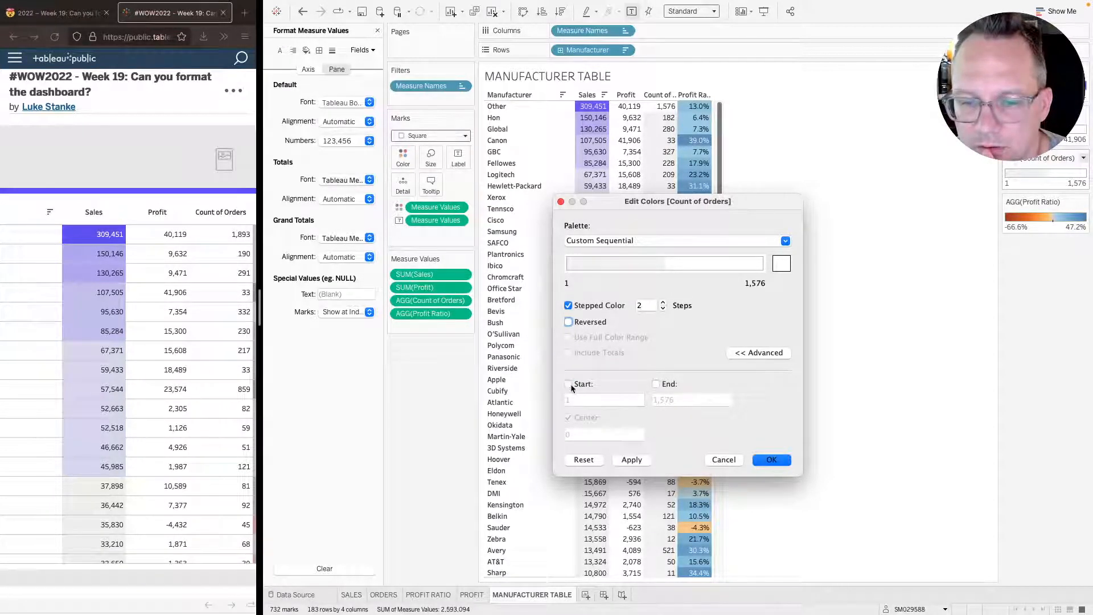
left_click(623, 461)
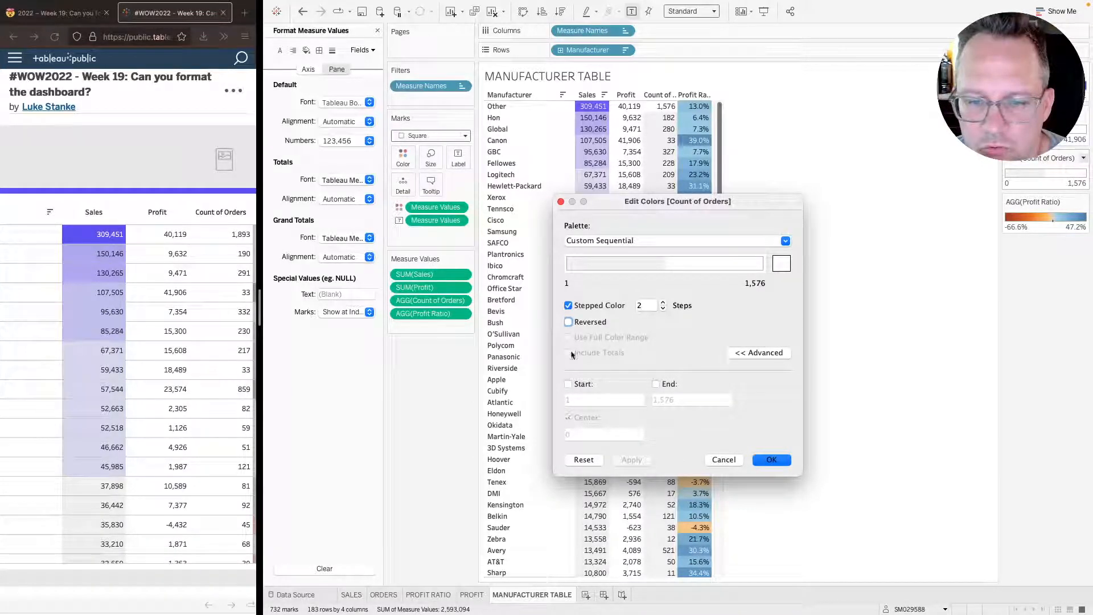
left_click(667, 385)
left_click(583, 385)
left_click(668, 389)
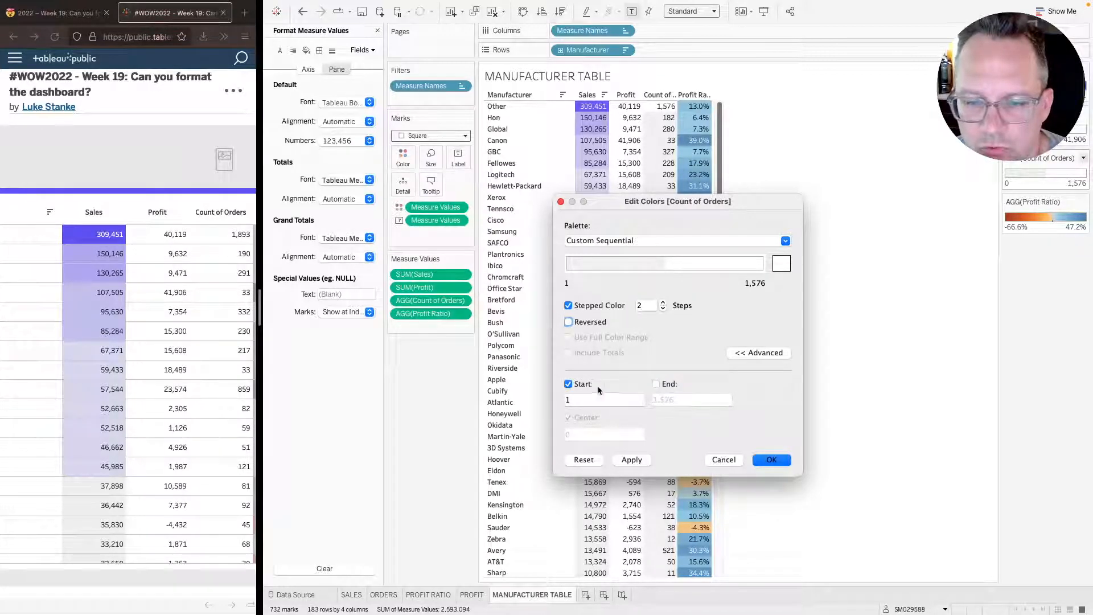
left_click(570, 386)
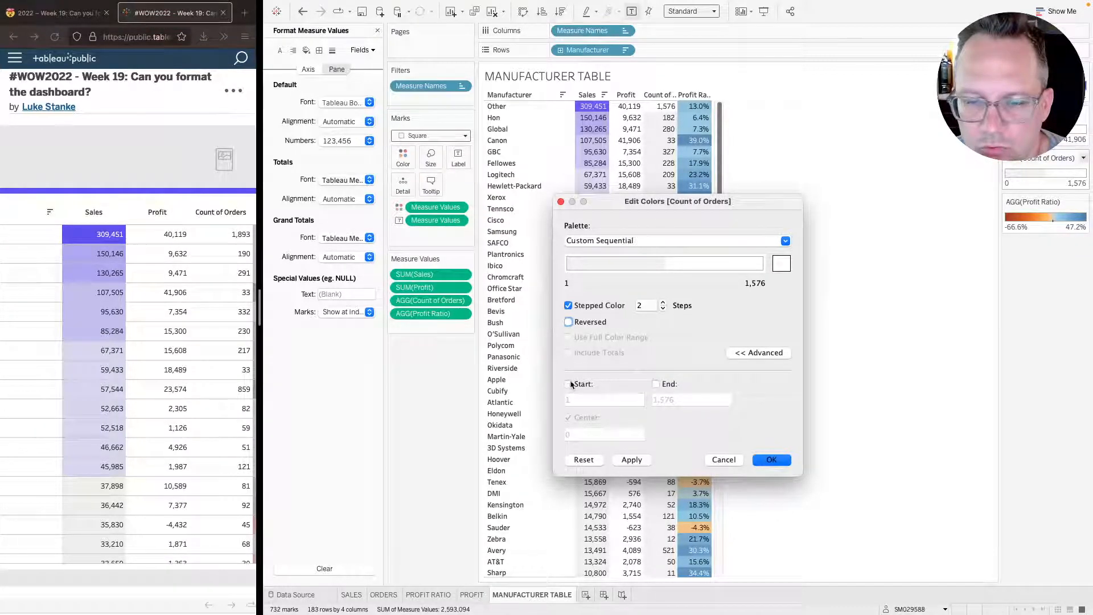
- Apply the Count of Orders colors without stepping and switch the palette to Custom Diverging
left_click(587, 307)
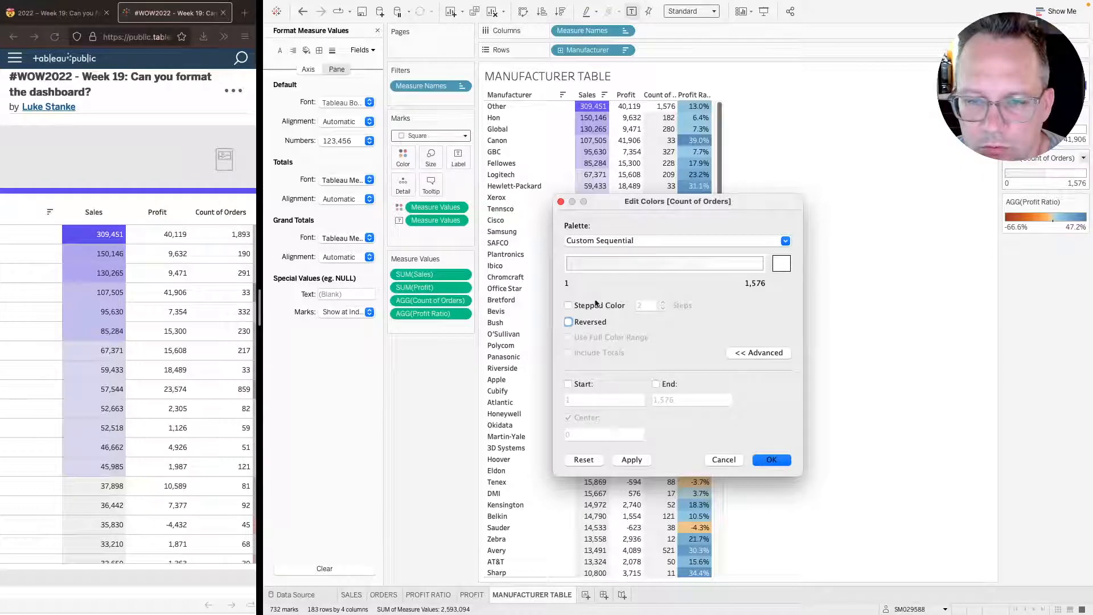
left_click(632, 460)
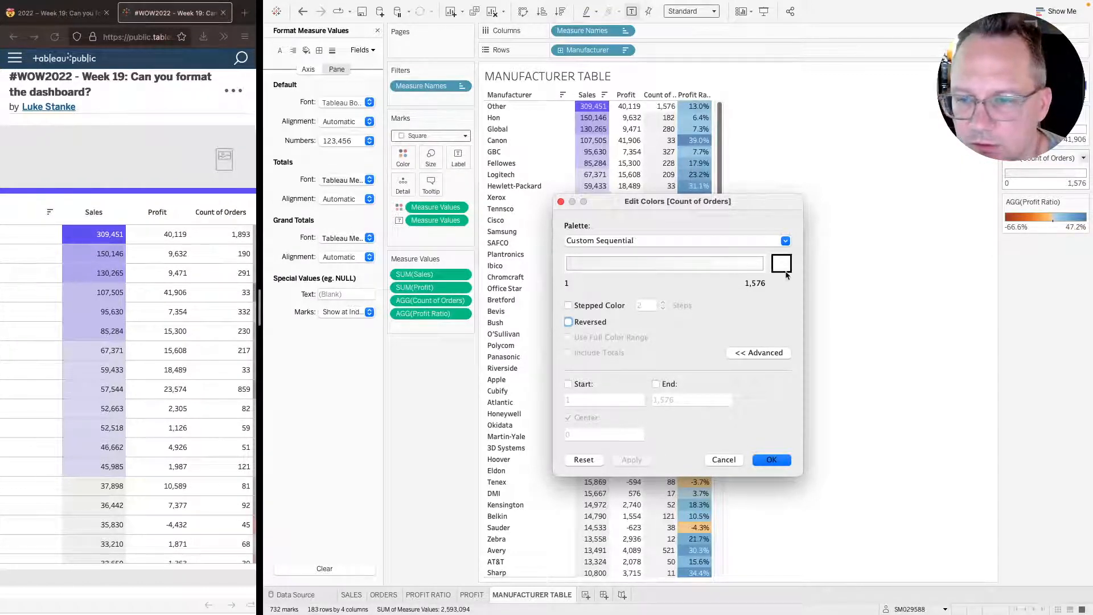
left_click(786, 240)
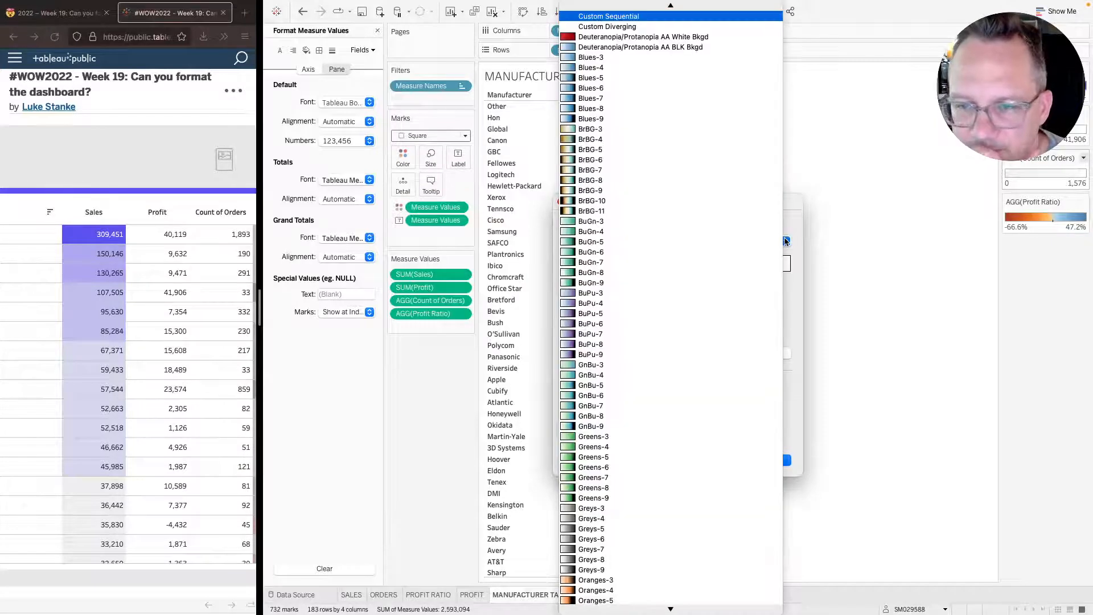
scroll(639, 97, "up", 2)
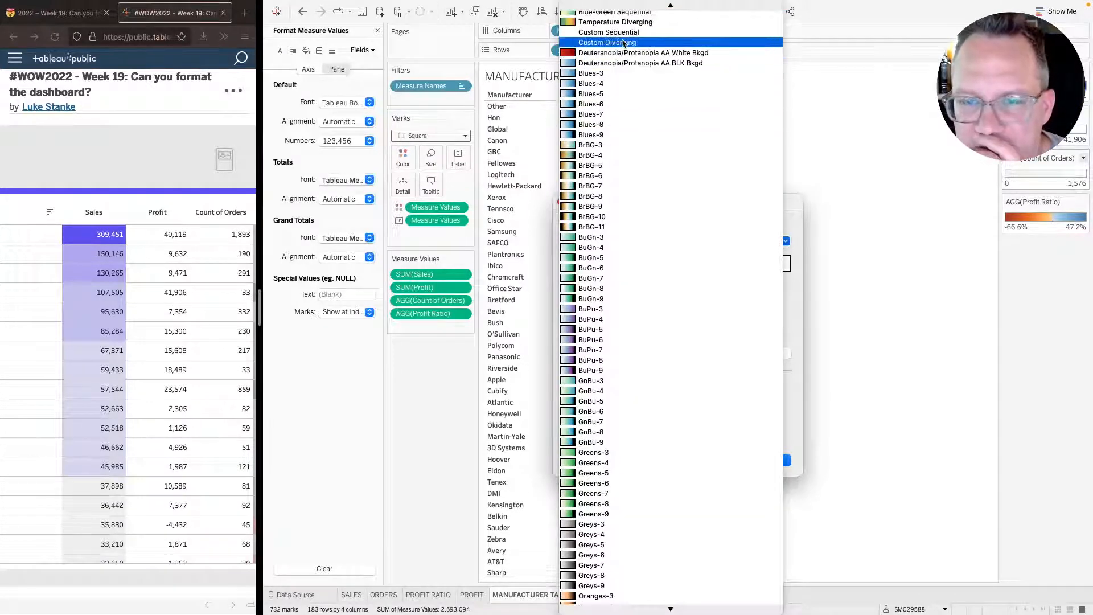
left_click(625, 43)
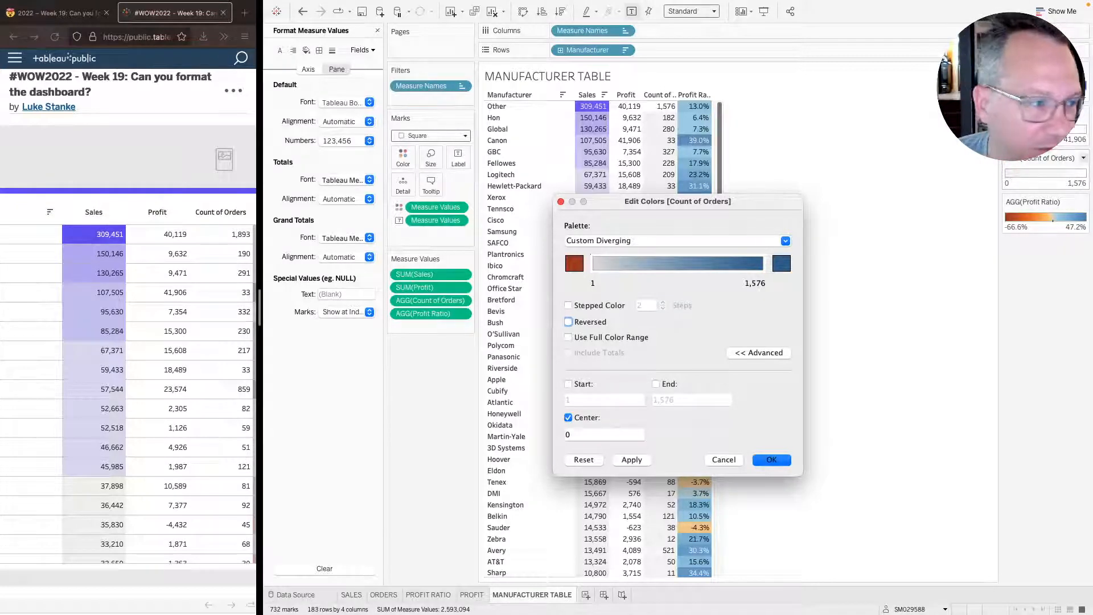
key("super+Tab")
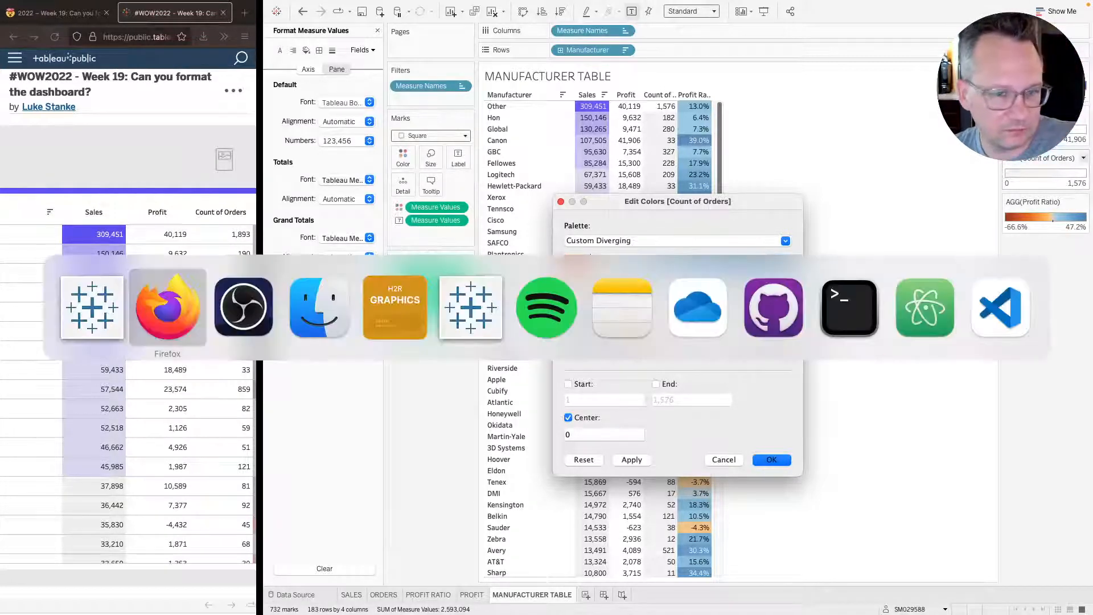
key("super+Tab")
key("super+Tab")
key("super+Tab")
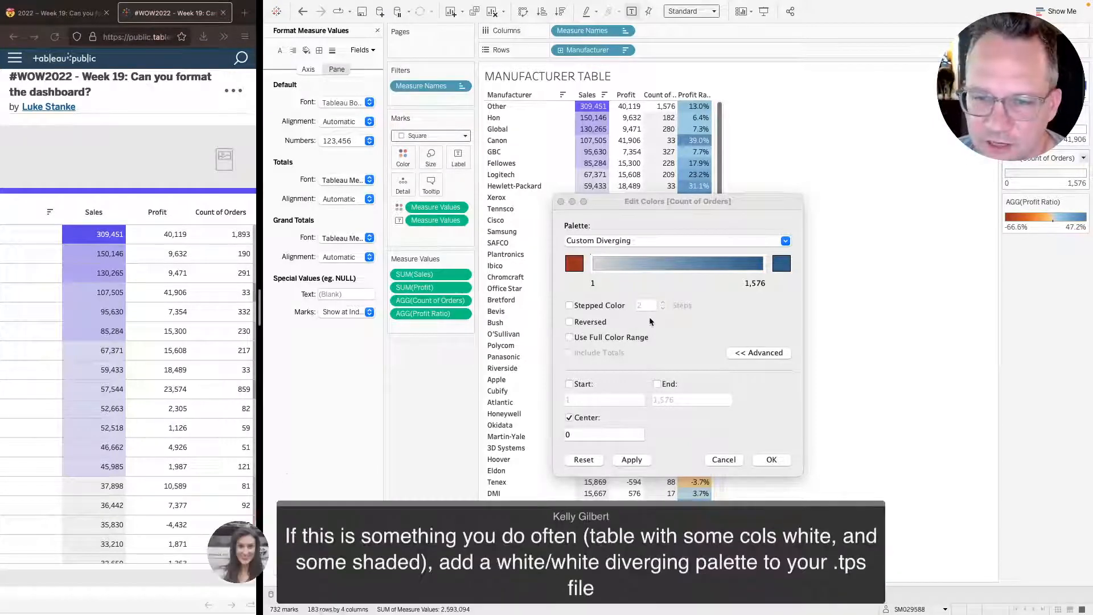
- Try a Custom Sequential palette with white (FFFFFF) as its color for Count of Orders
left_click(785, 242)
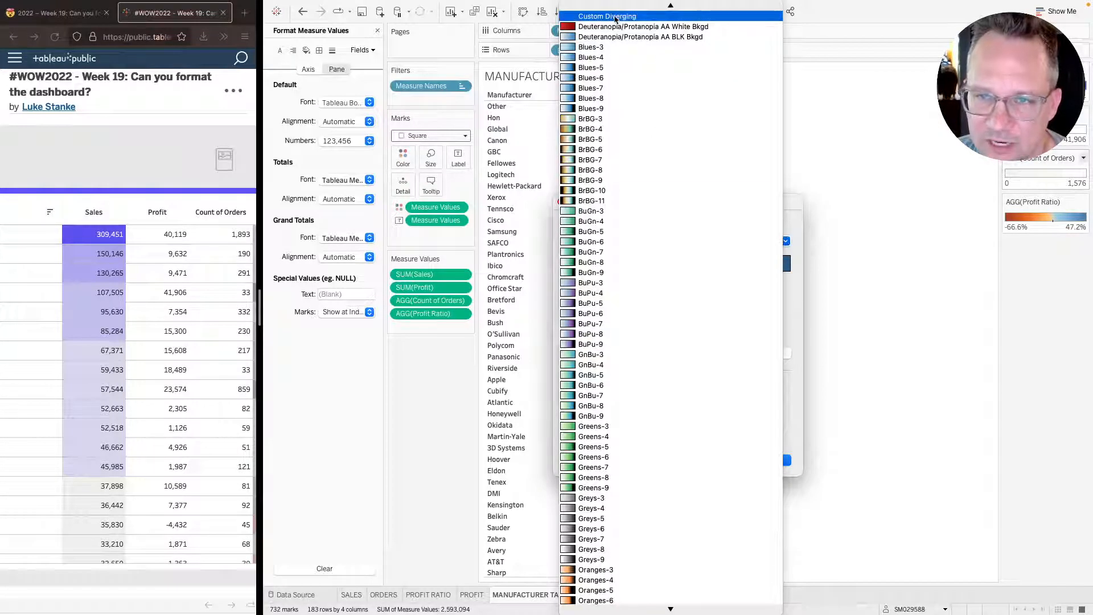
scroll(615, 20, "up", 2)
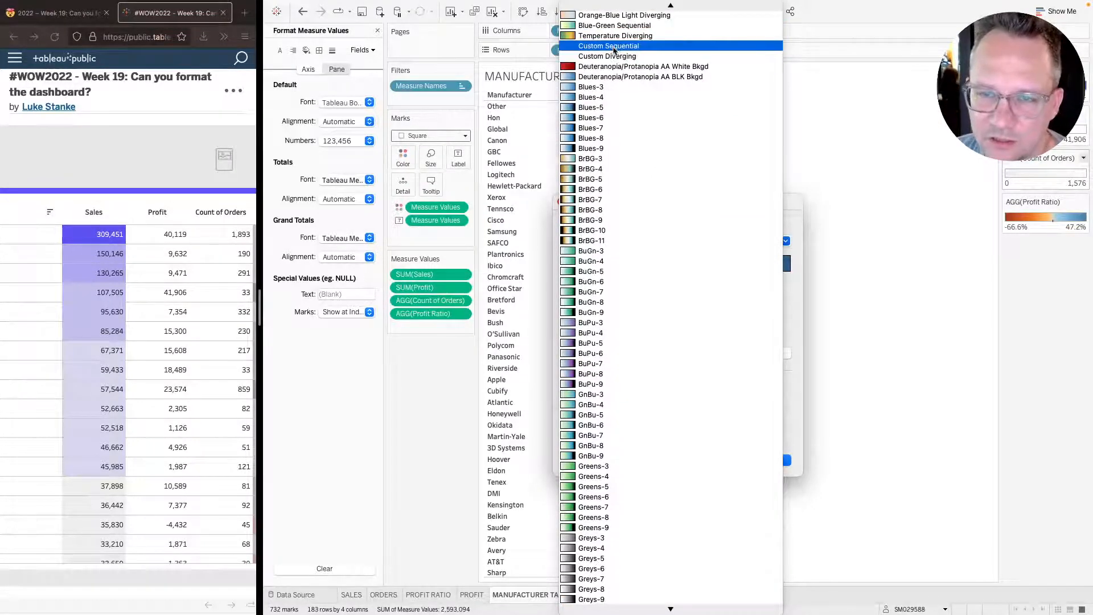
left_click(613, 47)
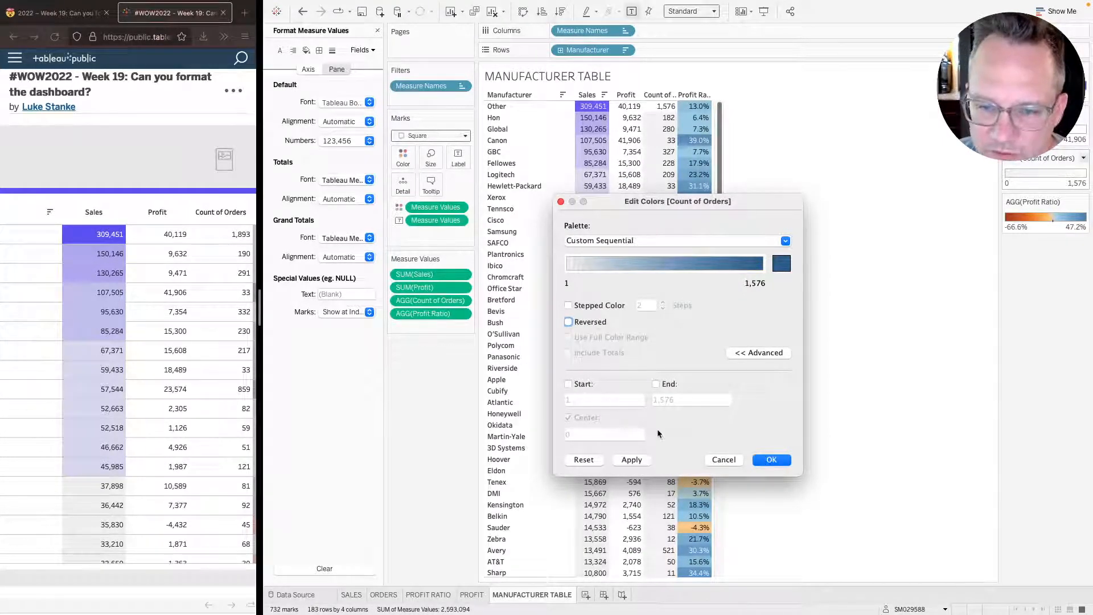
left_click(781, 263)
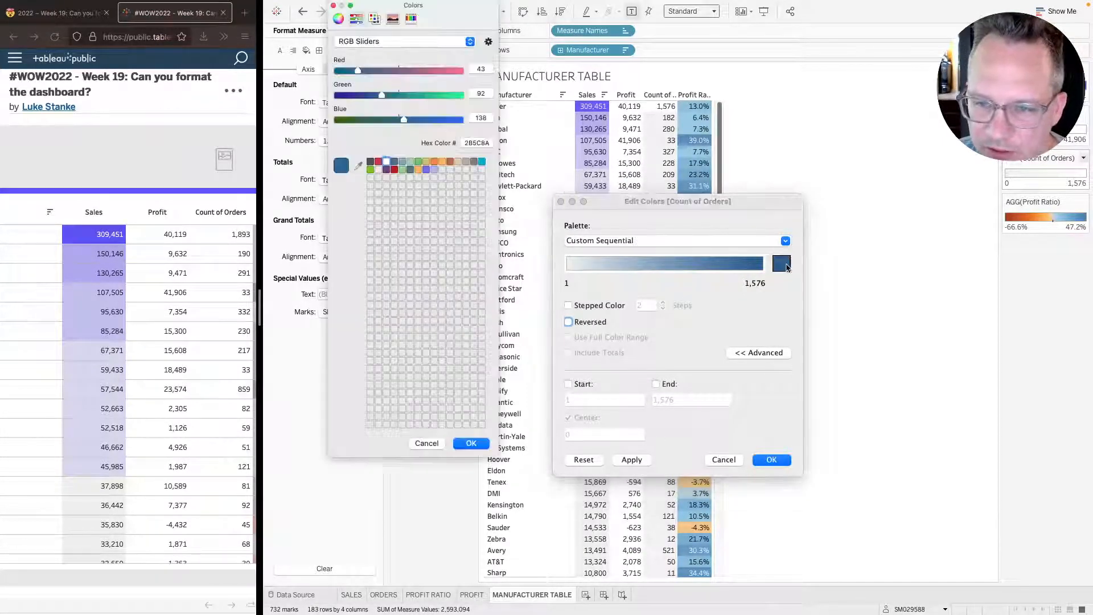
left_click(386, 162)
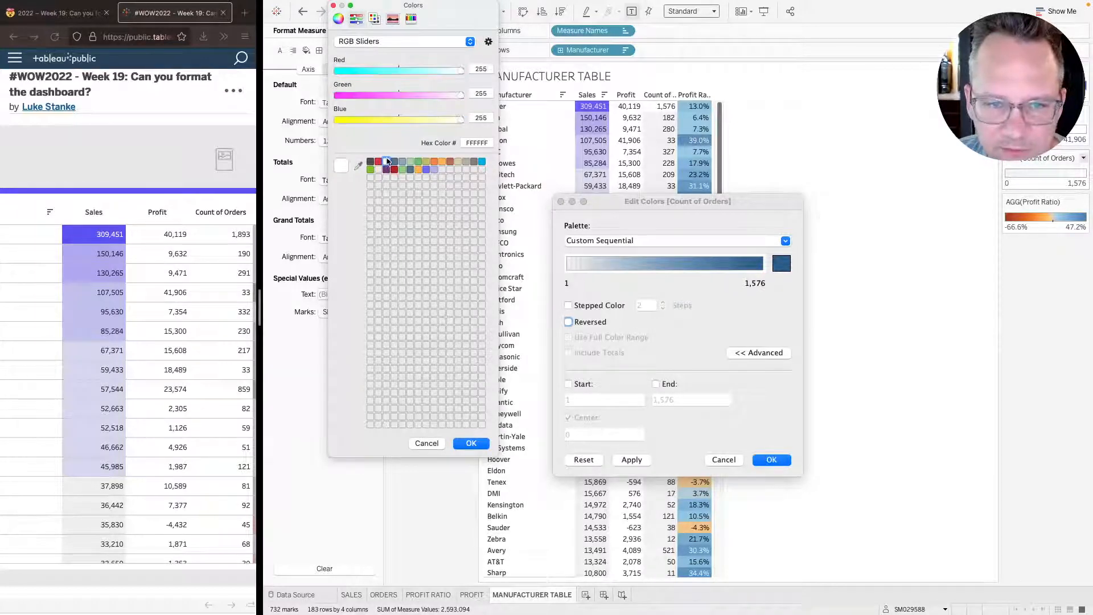
left_click(472, 443)
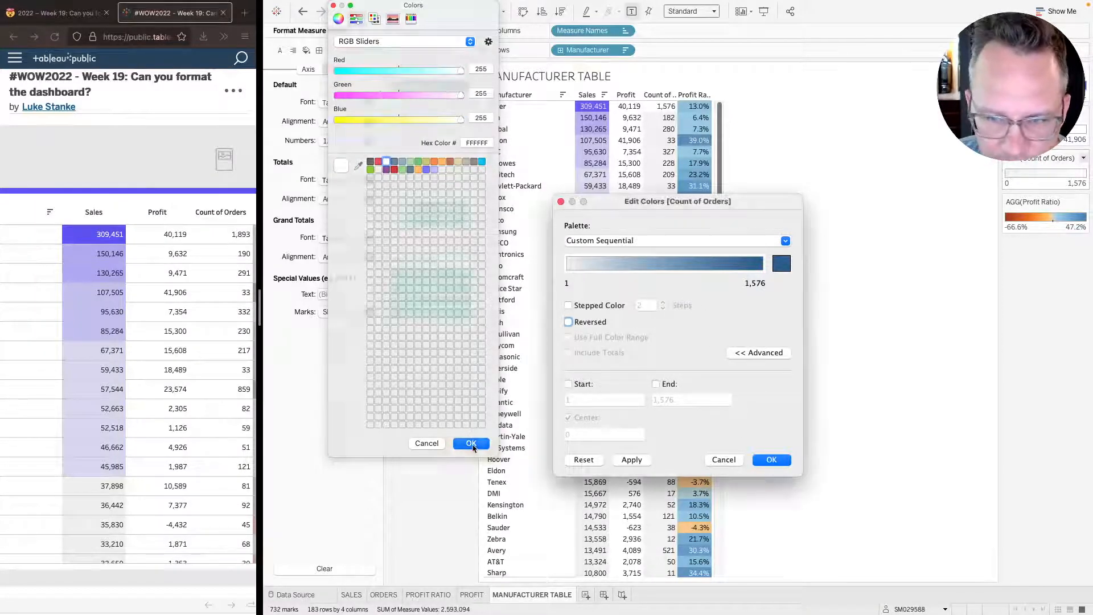
- Give Count of Orders a Custom Diverging palette with white (FFFFFF) at both ends
left_click(707, 240)
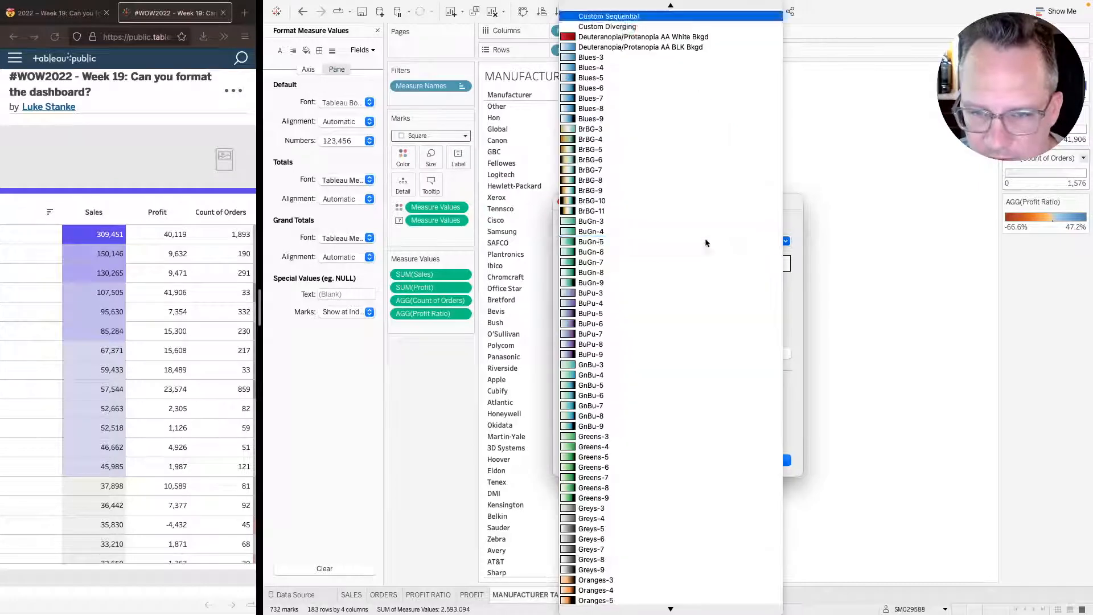
left_click(629, 34)
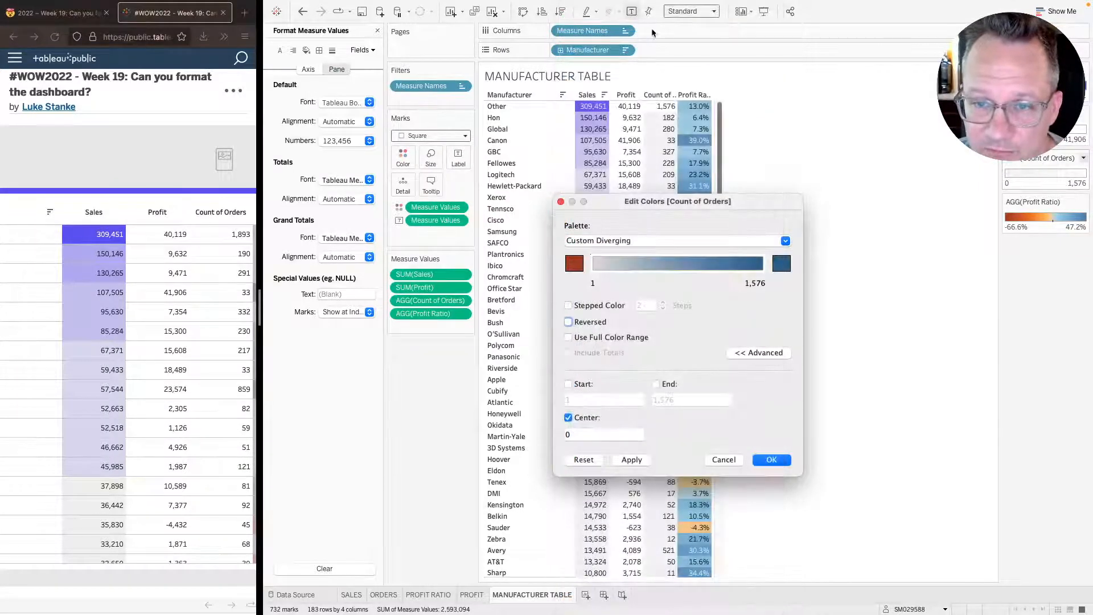
left_click(578, 267)
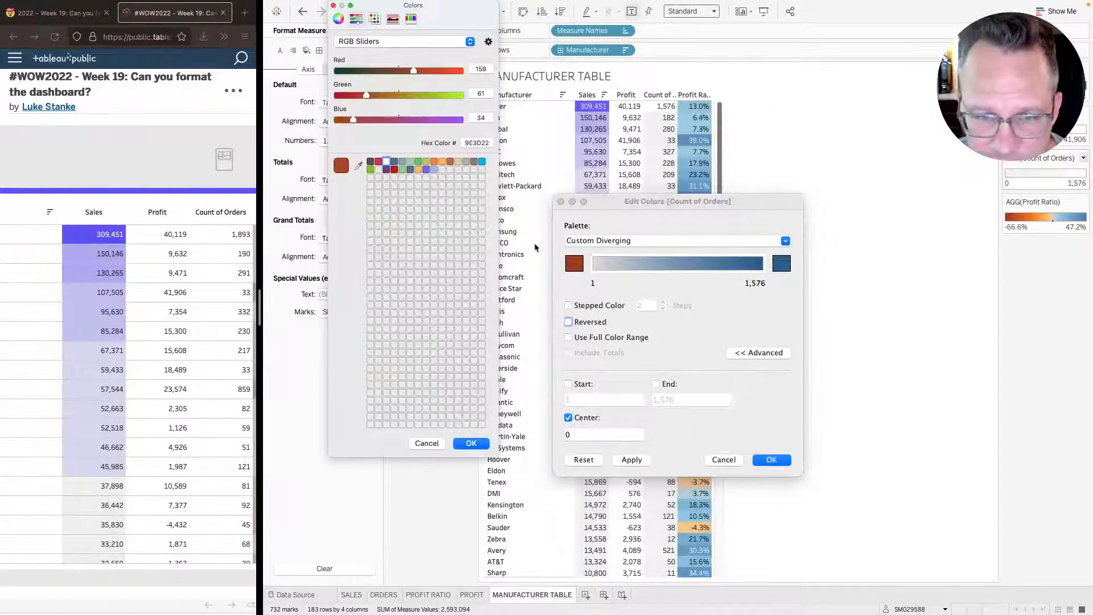
left_click(387, 162)
left_click(778, 269)
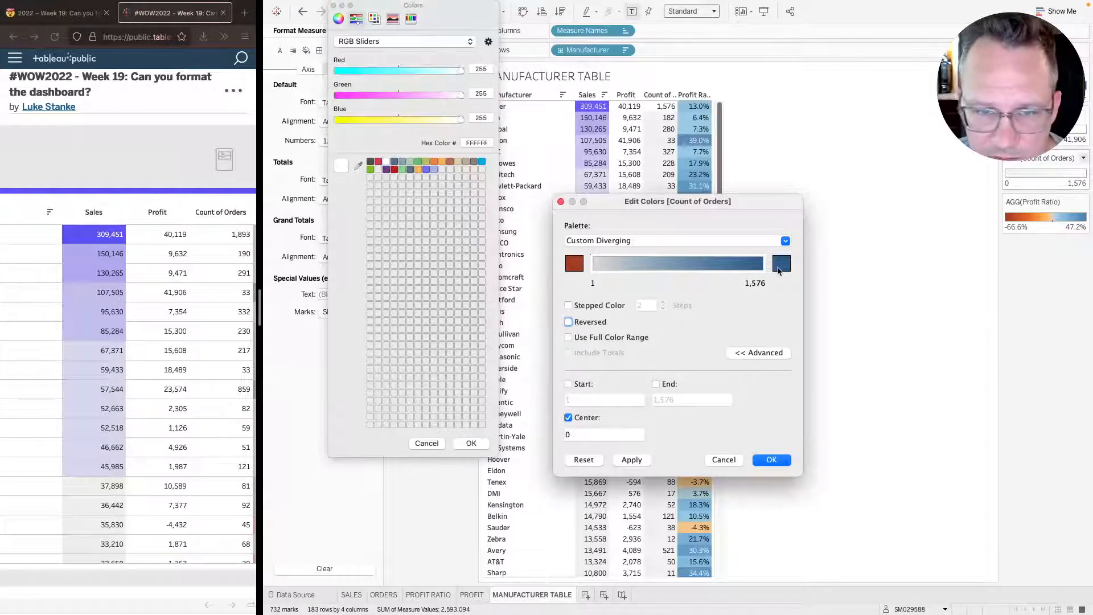
left_click(470, 444)
left_click(785, 265)
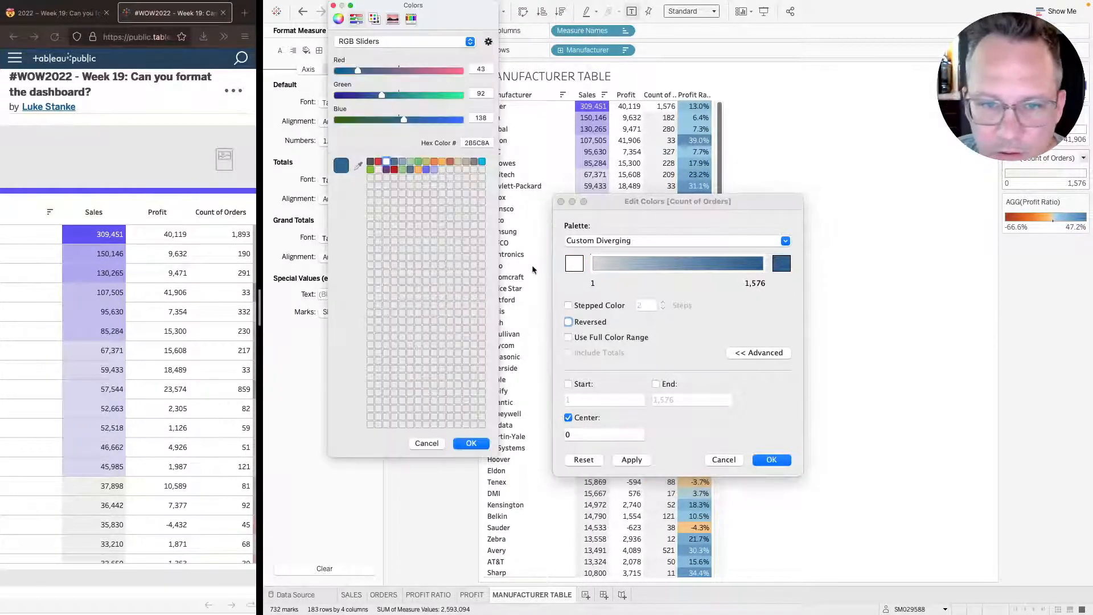
left_click(386, 163)
left_click(468, 444)
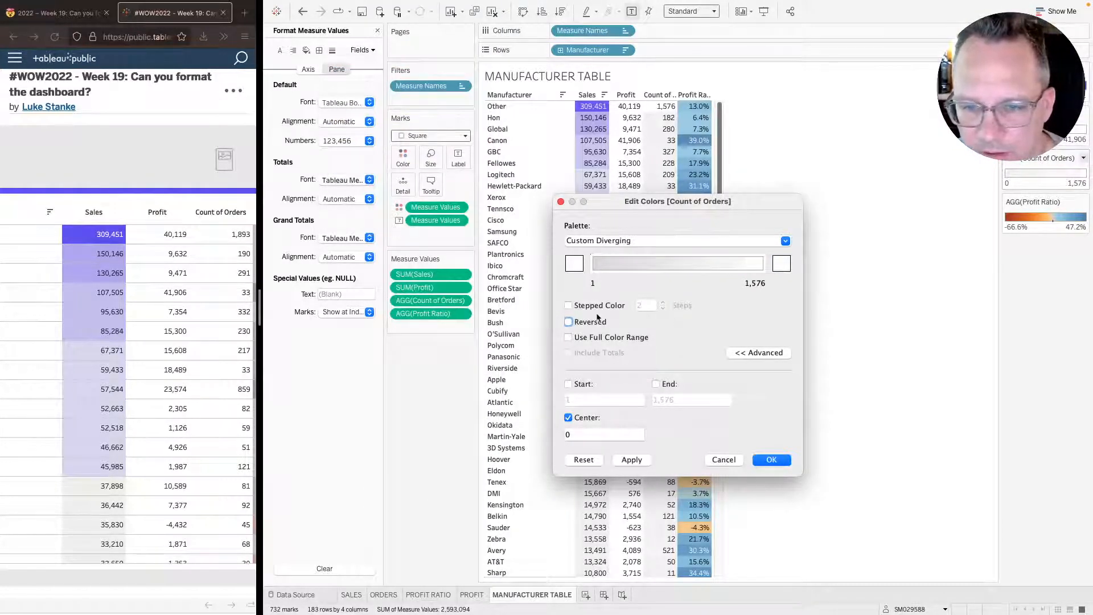
- Enter 0 as the fixed end of the Count of Orders color range and apply the palette to the table
left_click(656, 384)
double_click(664, 399)
type("0")
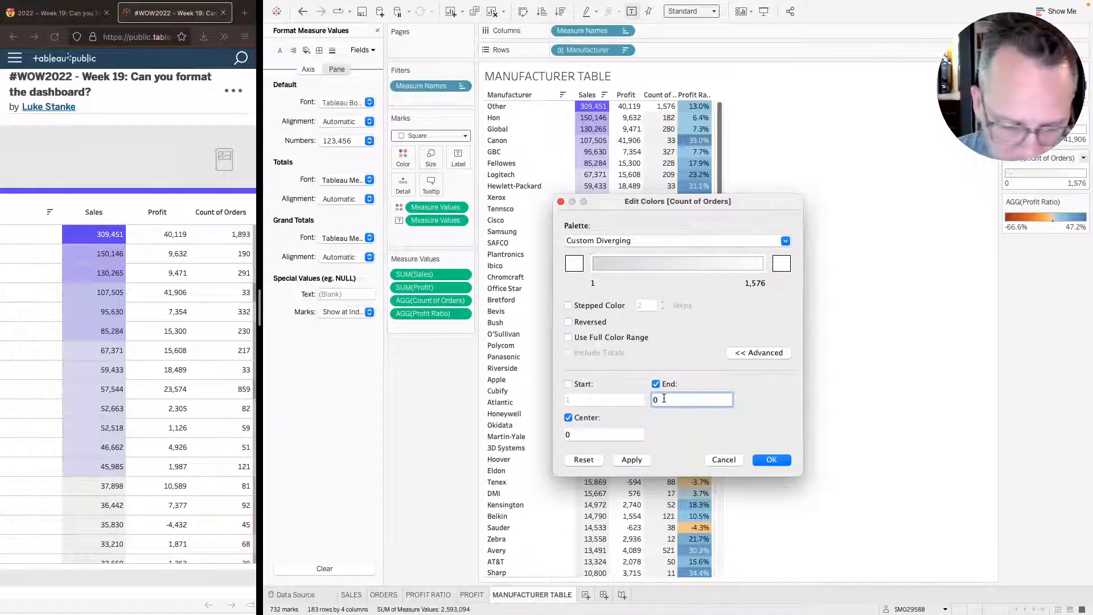
key("Tab")
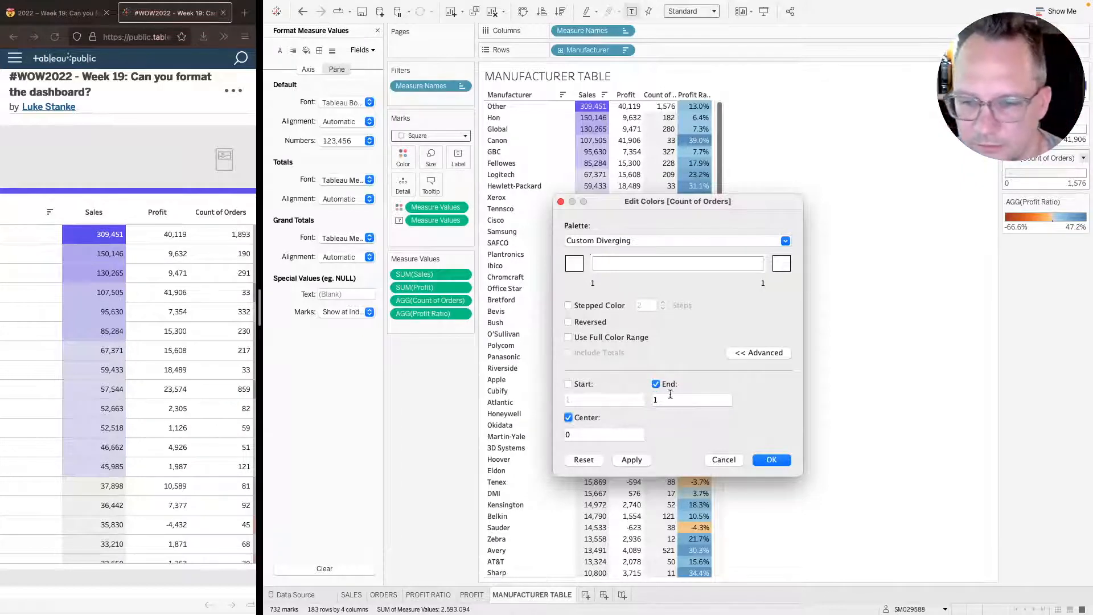
left_click(641, 460)
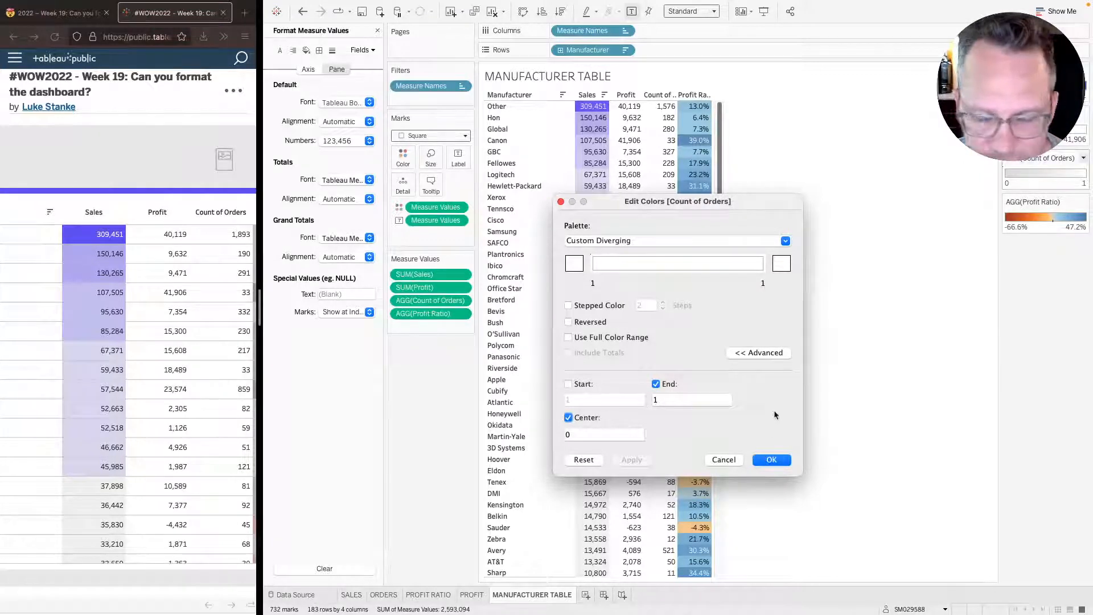
left_click(772, 458)
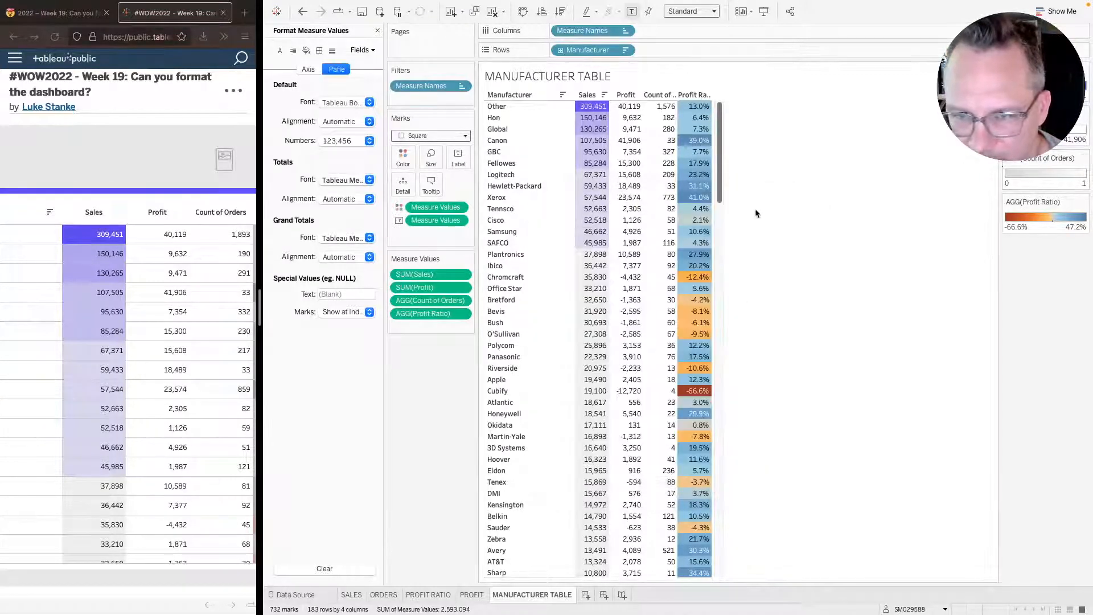
- Open the Profit Ratio color settings and copy the gradient's red hex code 9A1500 from the challenge requirements
left_click(1083, 204)
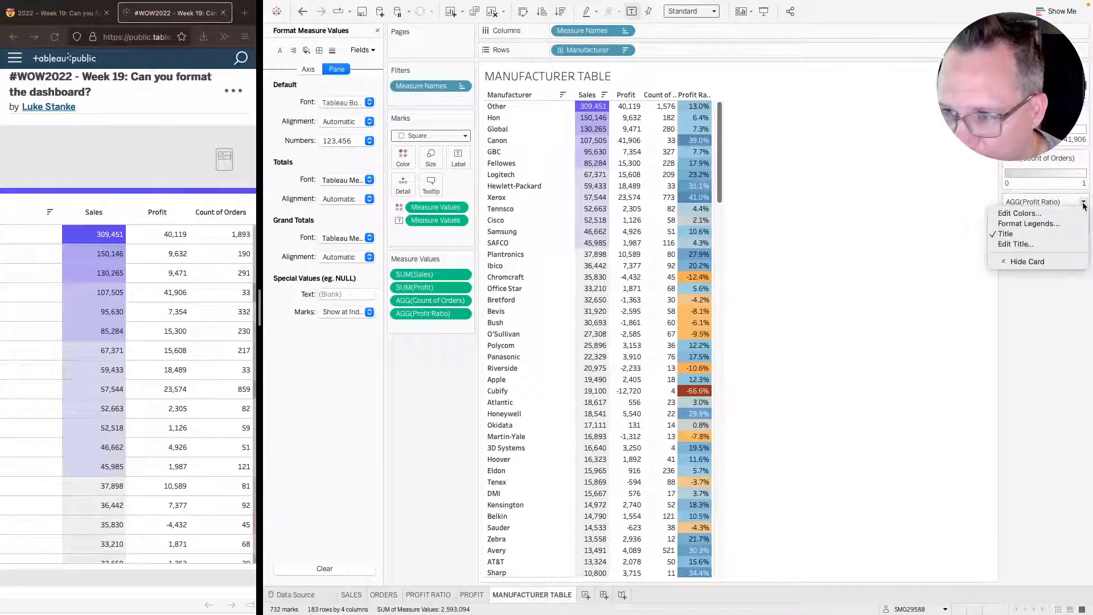
left_click(1016, 213)
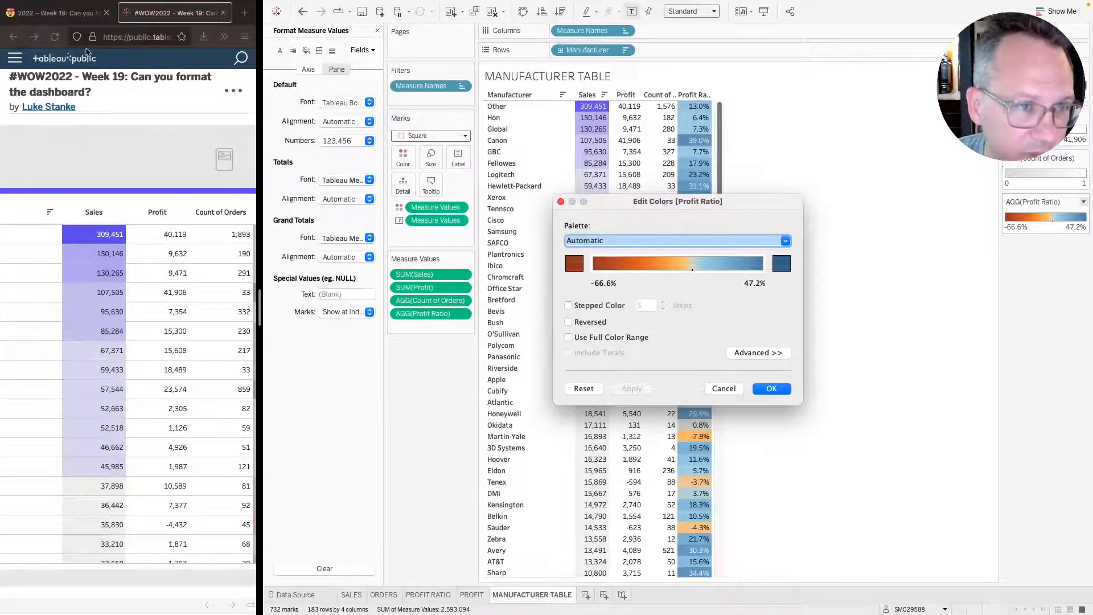
left_click(74, 14)
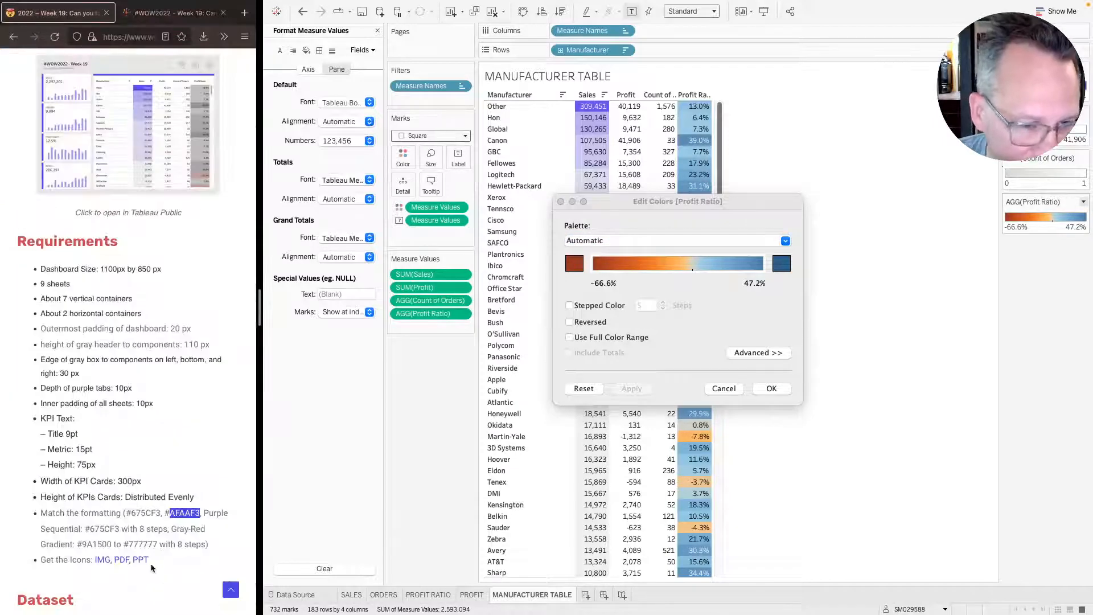
left_click(110, 542)
left_click_drag(74, 542, 85, 542)
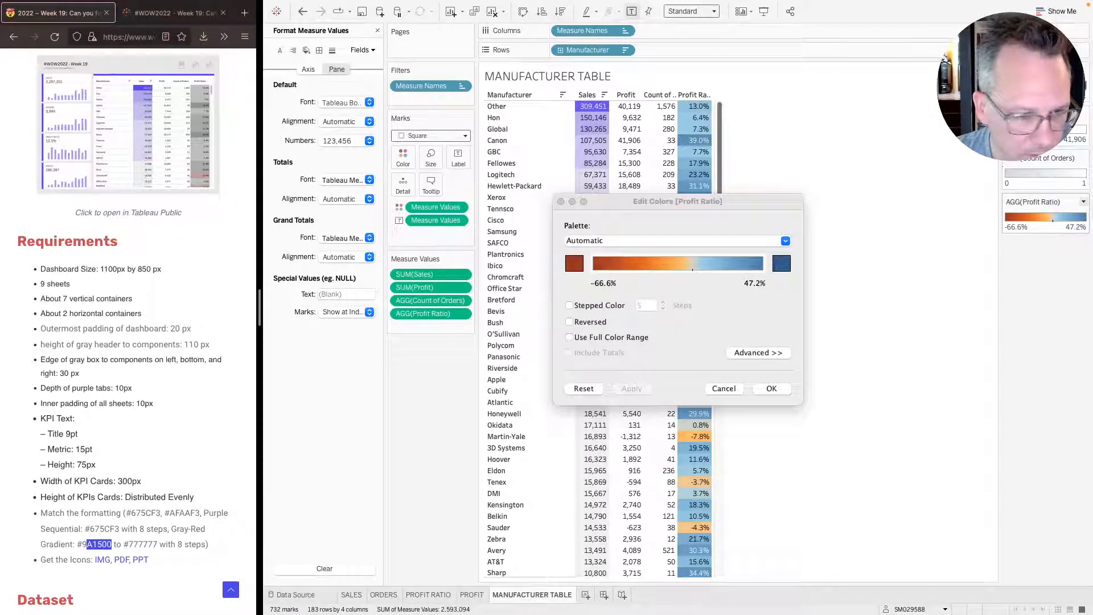
left_click(103, 560)
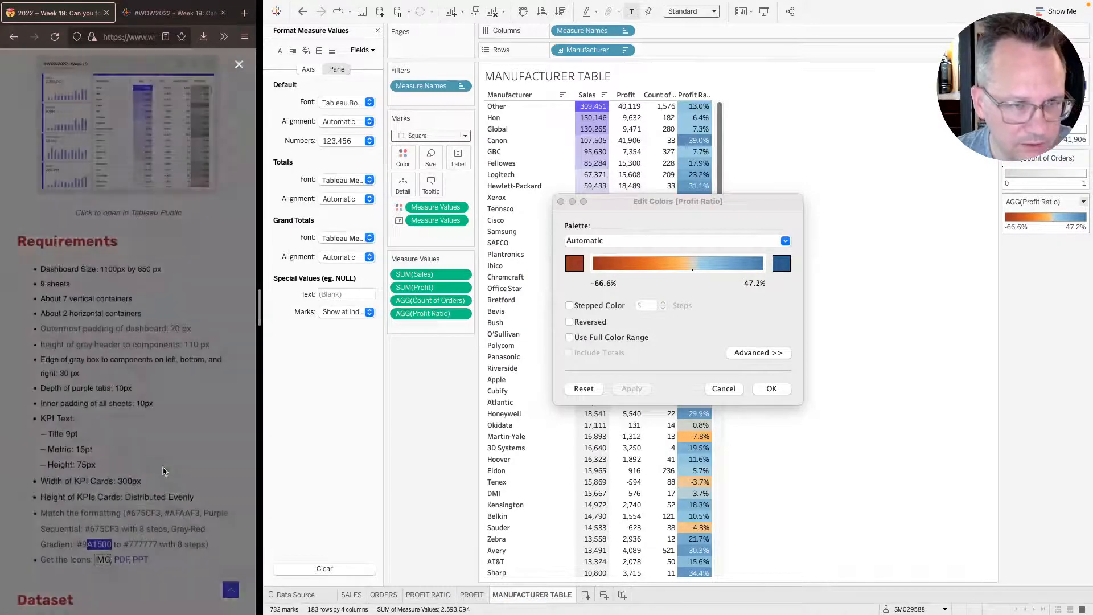
left_click(163, 470)
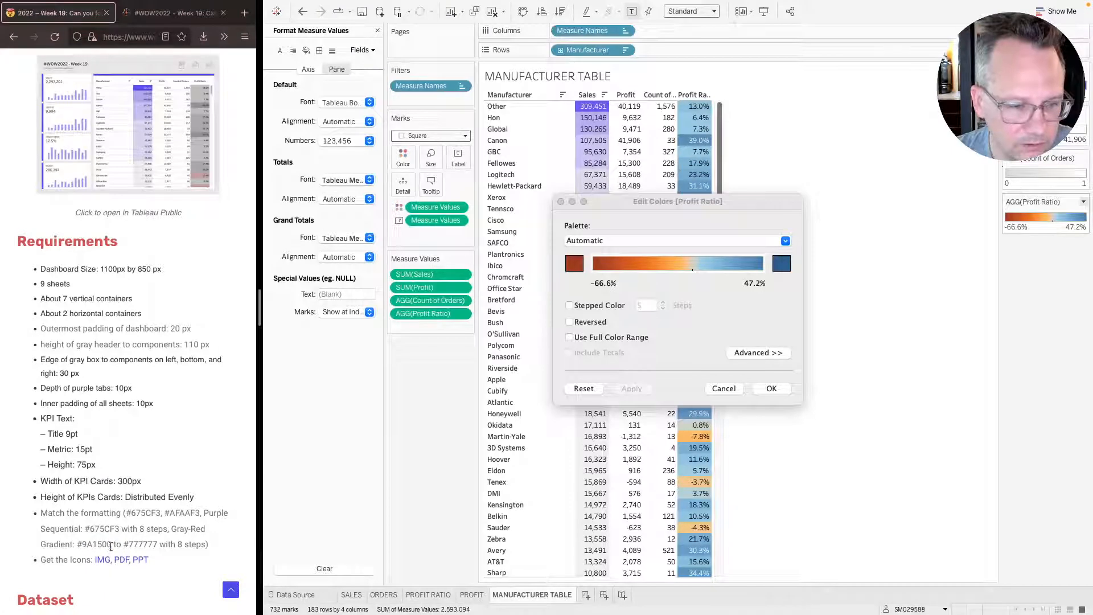
left_click_drag(112, 546, 83, 544)
key("super+c")
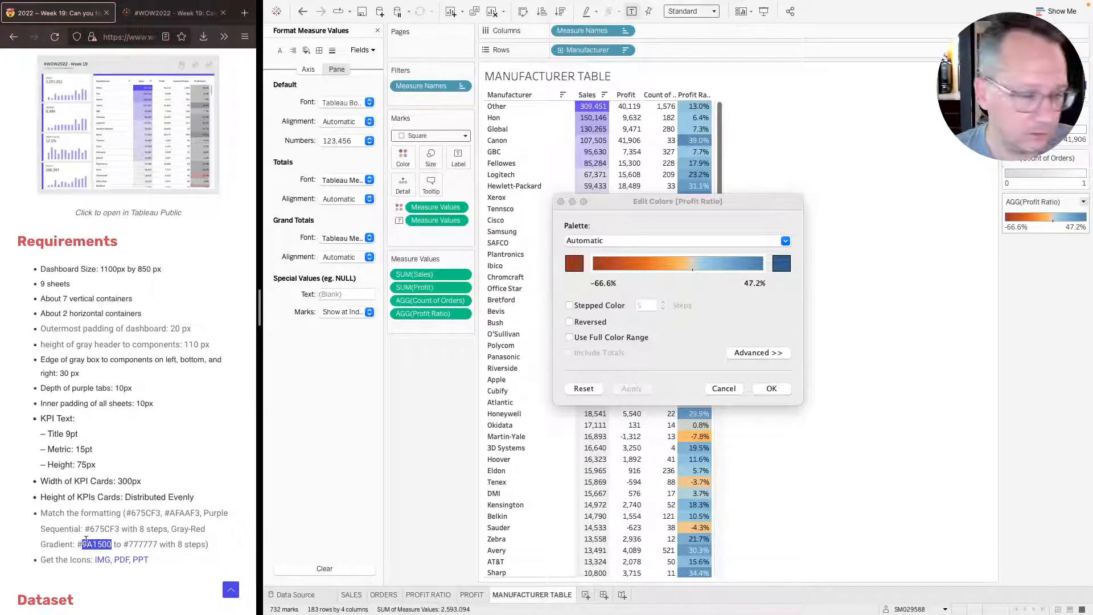
- Set the low-end color of the Profit Ratio palette to the copied hex code 9A1500
left_click(581, 268)
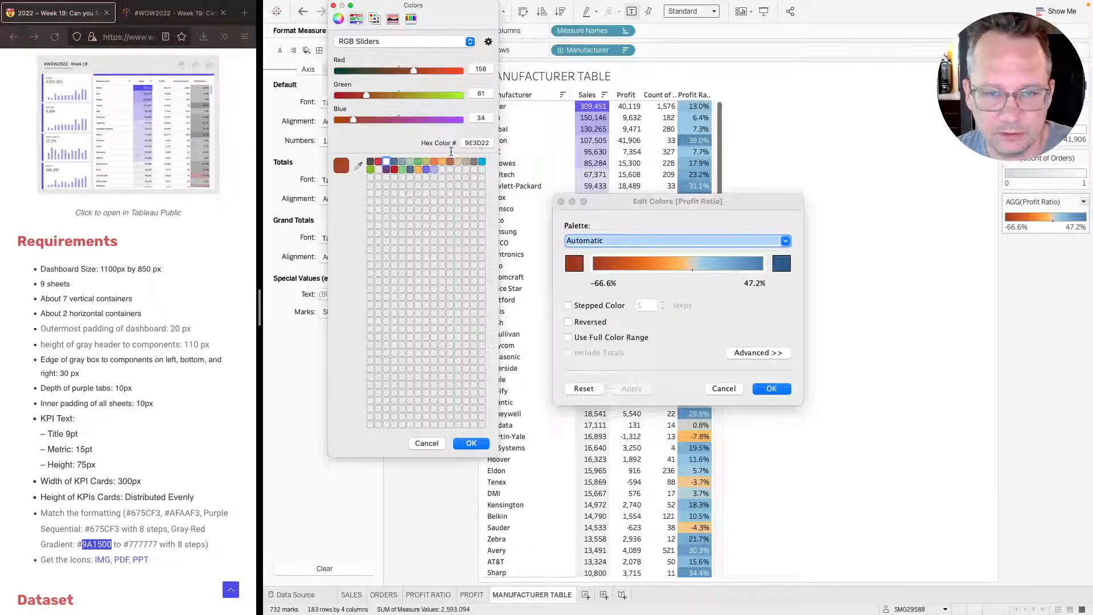
left_click(473, 141)
key("super+v")
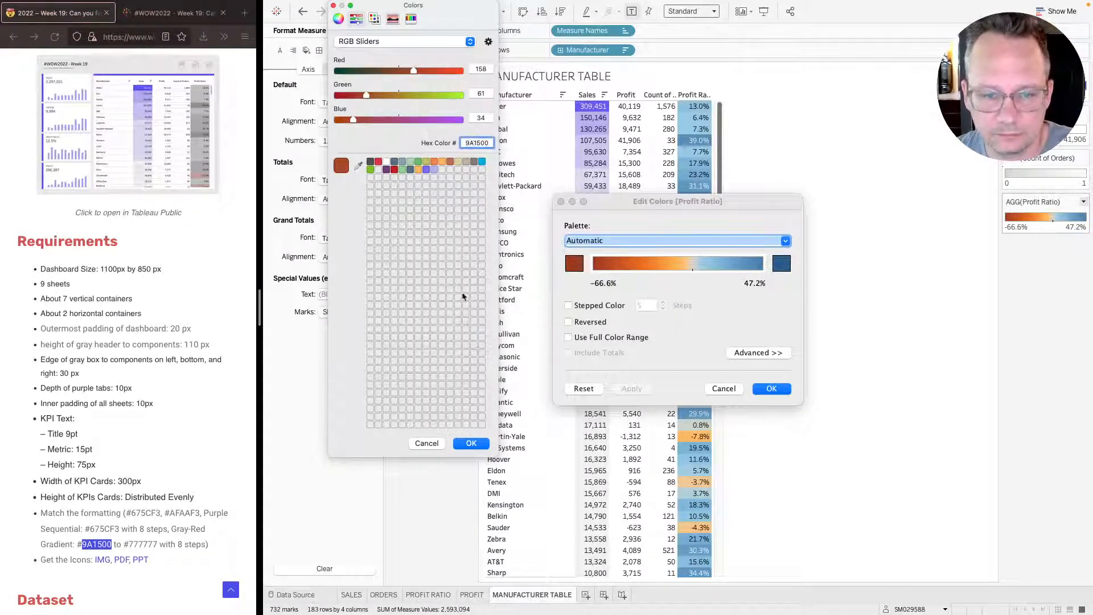
left_click(471, 443)
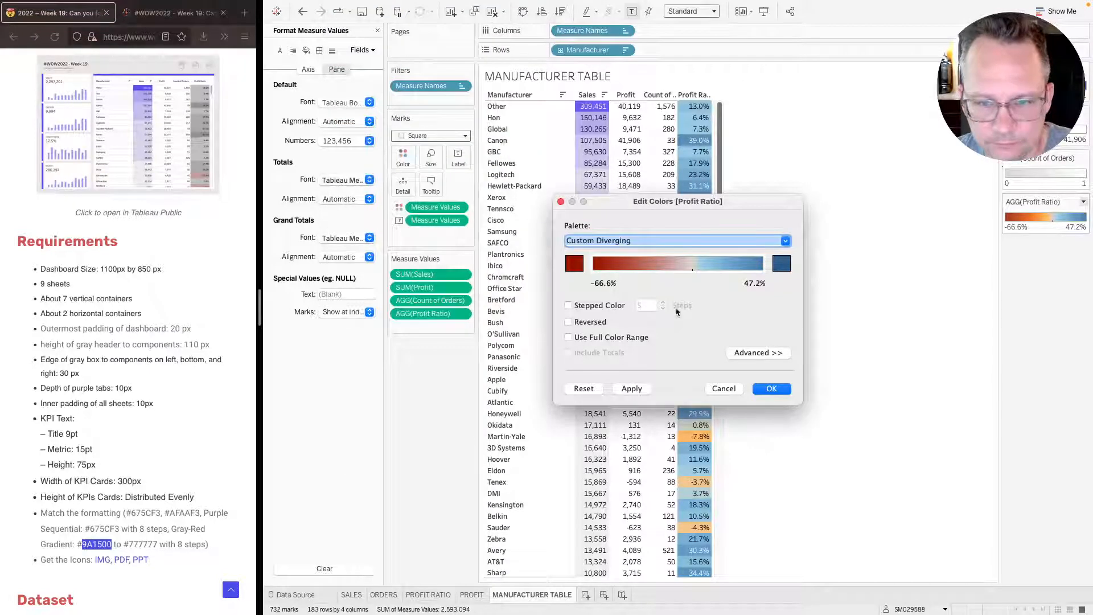
- Set the high-end color of the Profit Ratio diverging palette to gray 777777
left_click(781, 266)
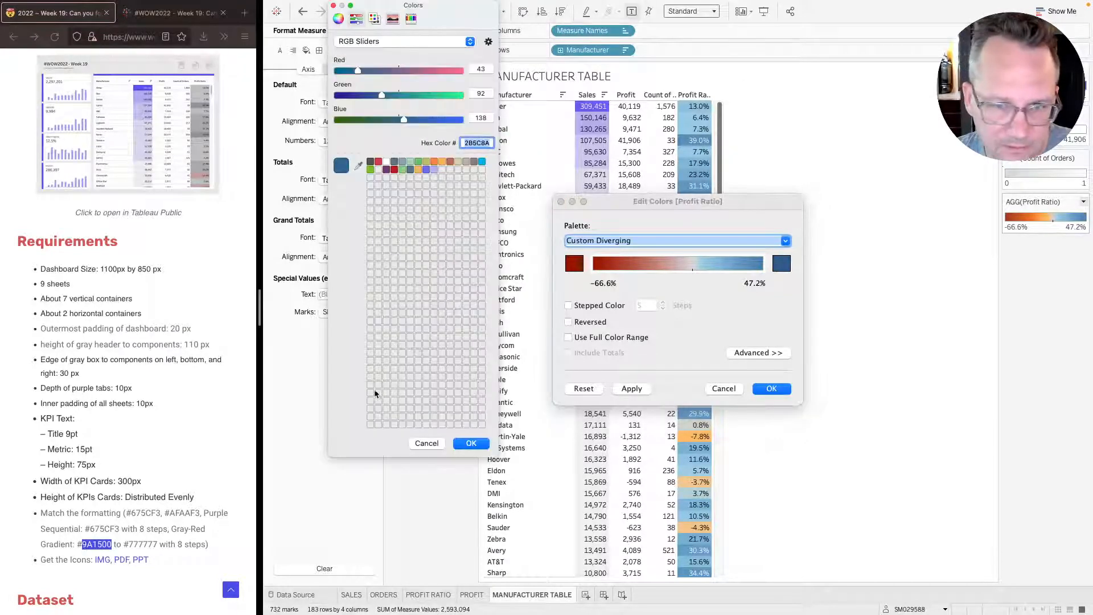
left_click(153, 543)
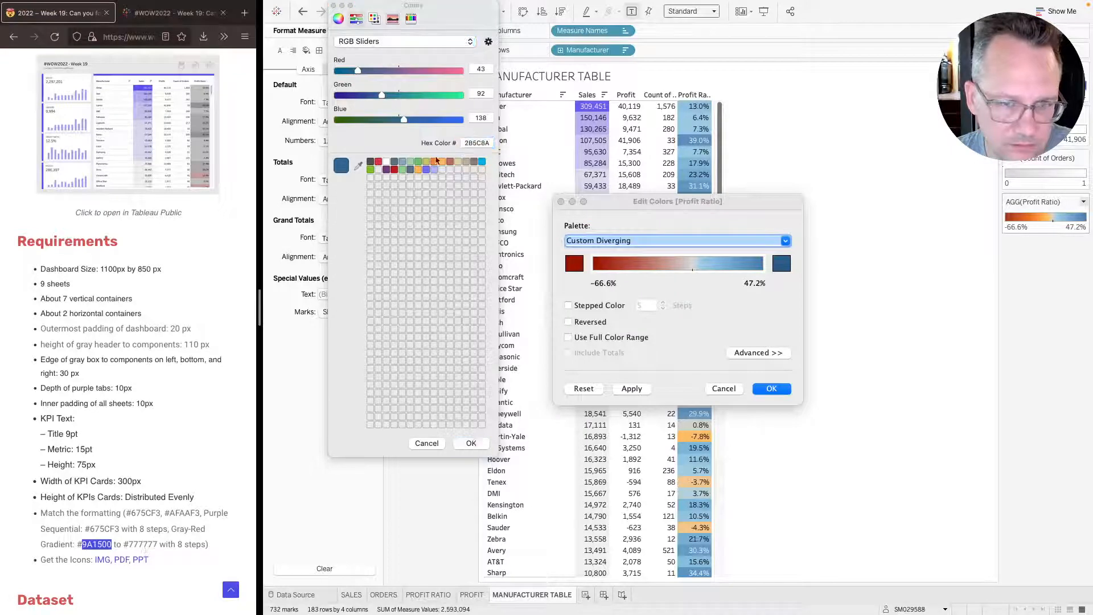
left_click(477, 141)
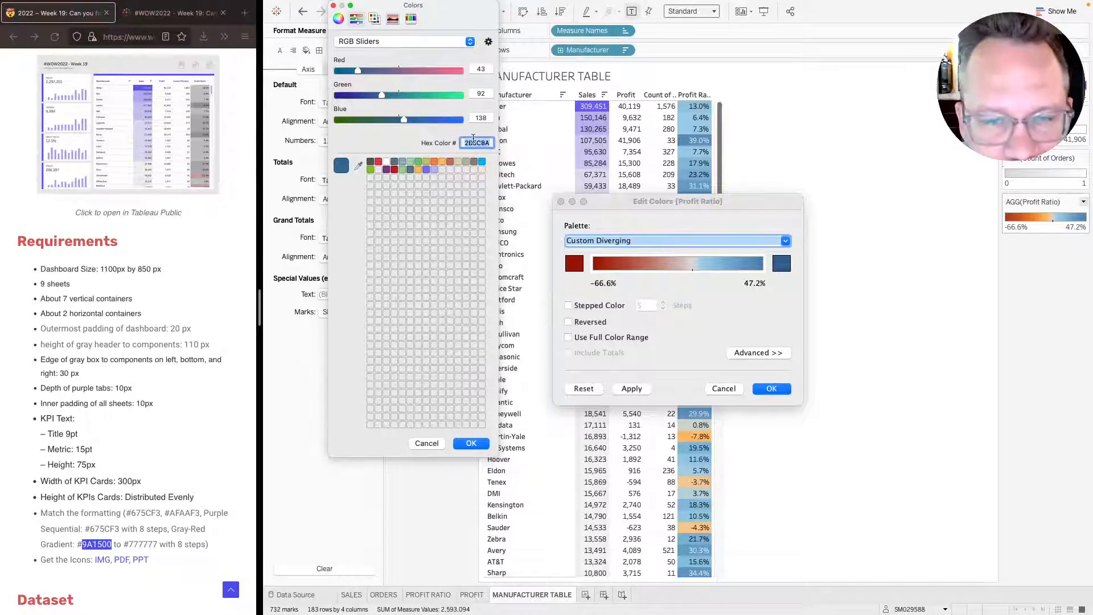
type("777777")
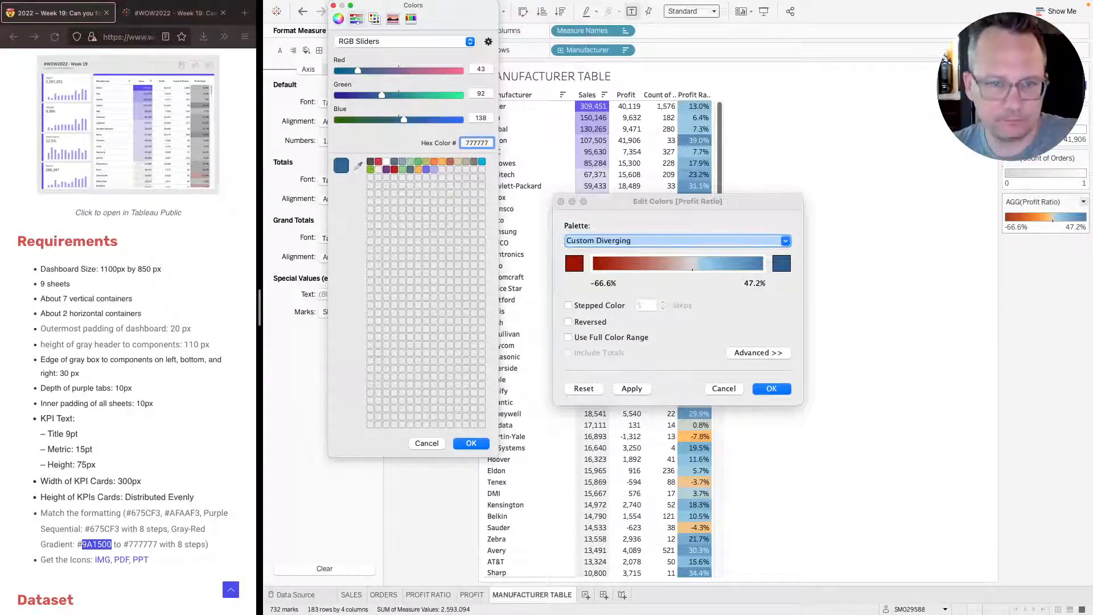
key("Return")
left_click(471, 443)
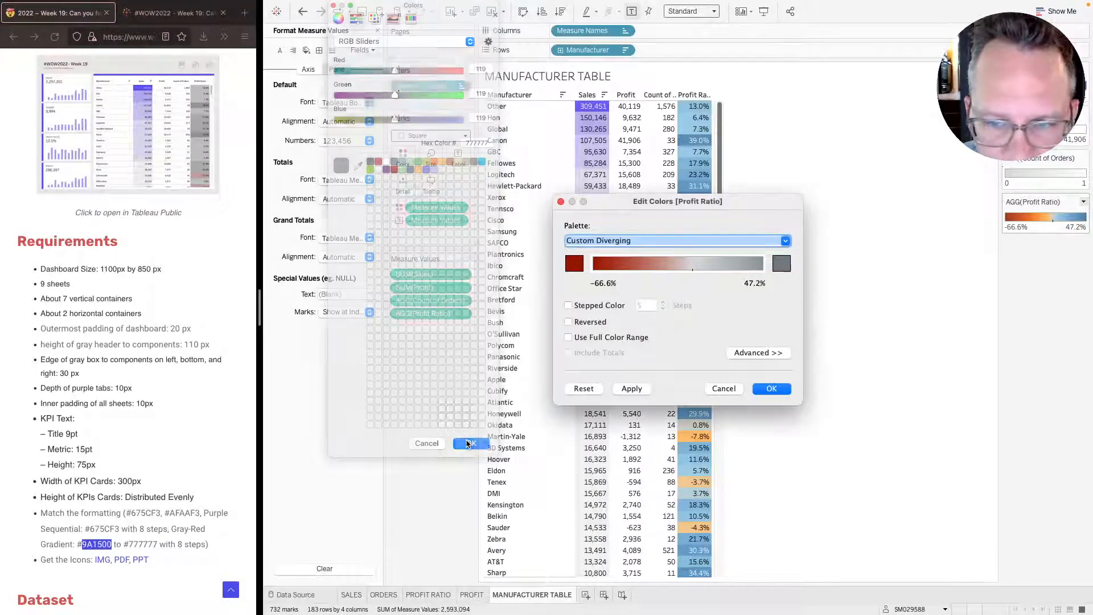
- Divide the Profit Ratio palette into 8 color steps, keeping its center at 0, and apply it to the table
left_click(568, 305)
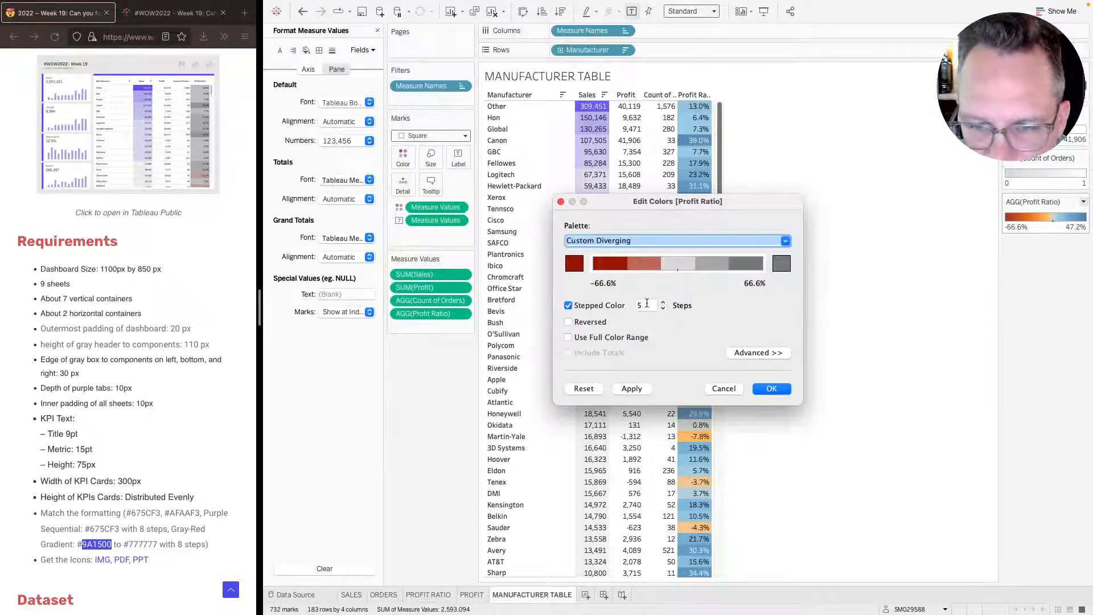
double_click(647, 305)
type("8")
key("Tab")
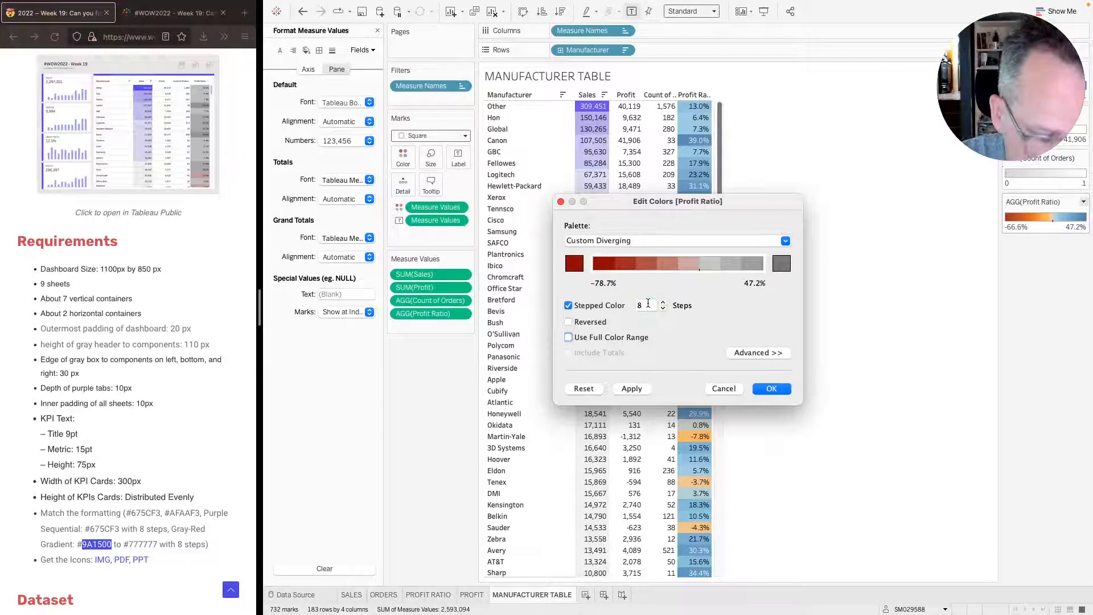
left_click(757, 353)
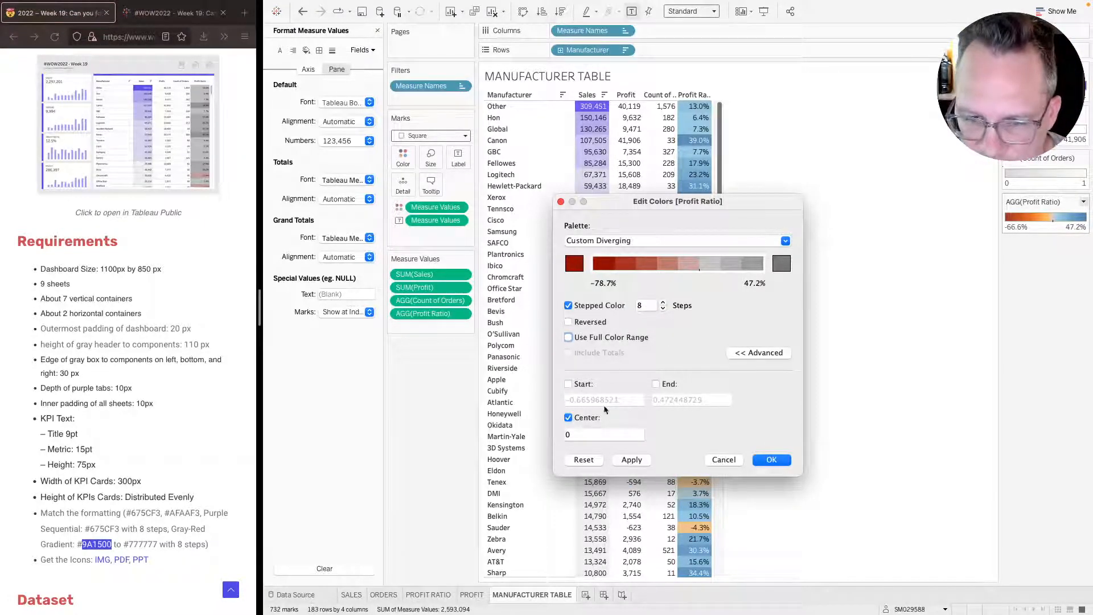
left_click(631, 459)
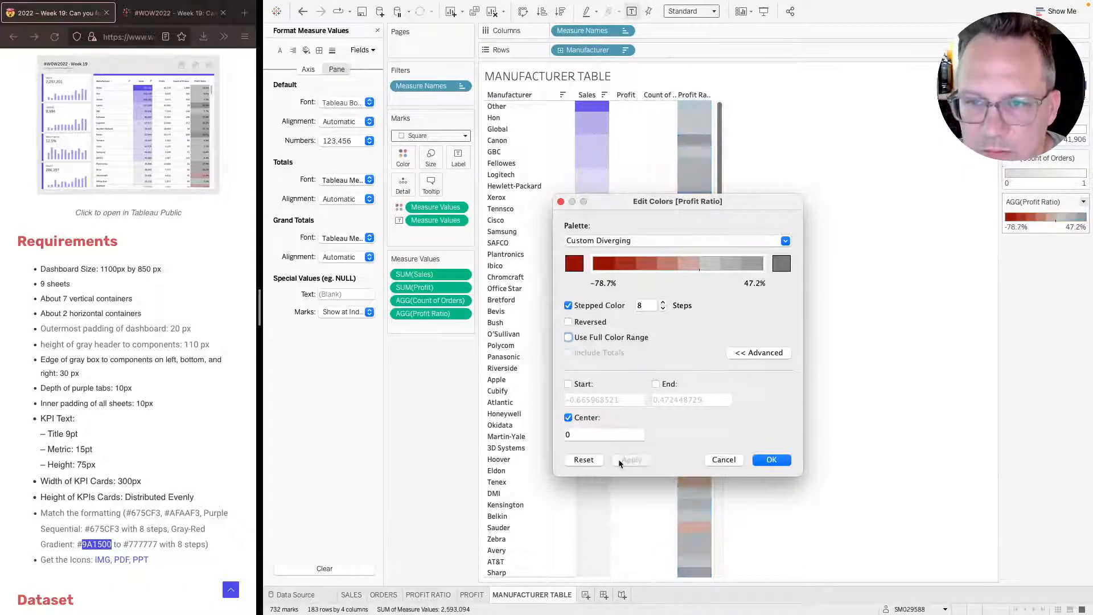
left_click(770, 460)
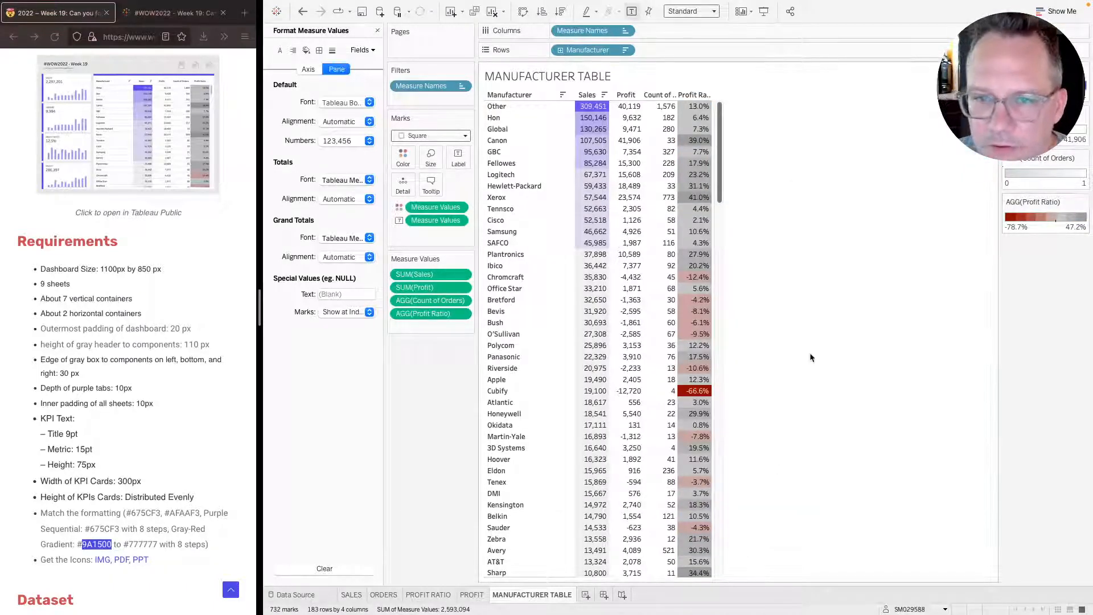
- Try the Entire View fit on the manufacturer table, and settle on Fit Width
left_click(688, 12)
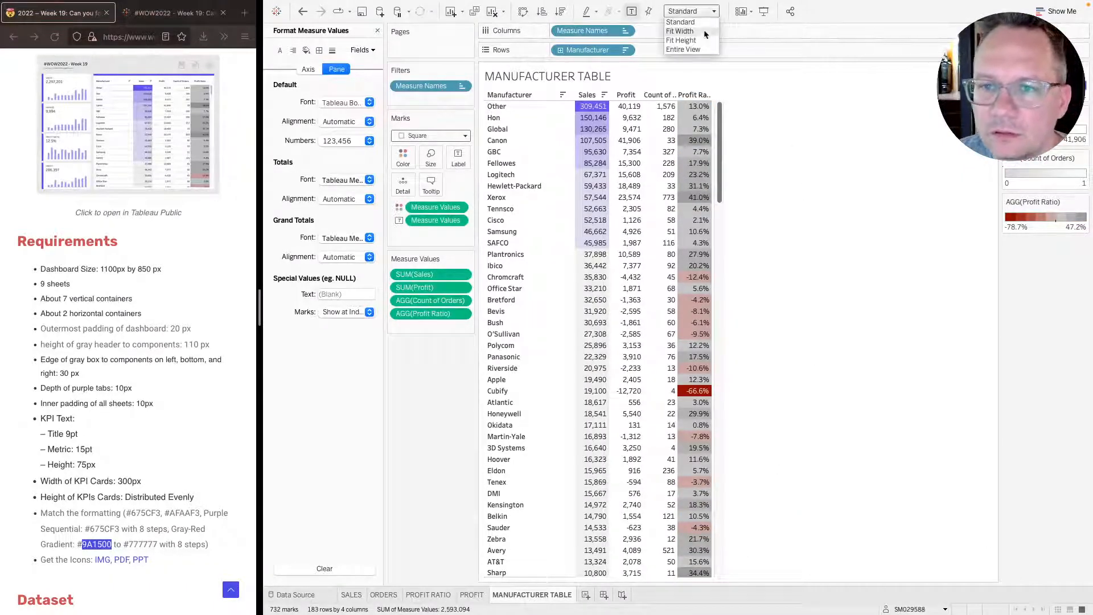
left_click(688, 49)
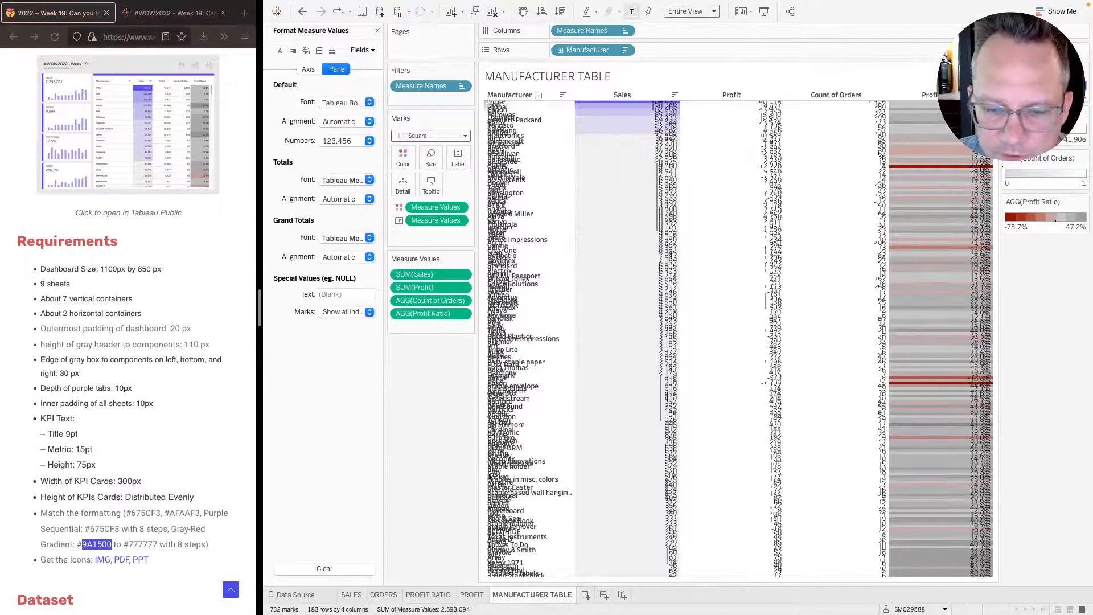
left_click(688, 11)
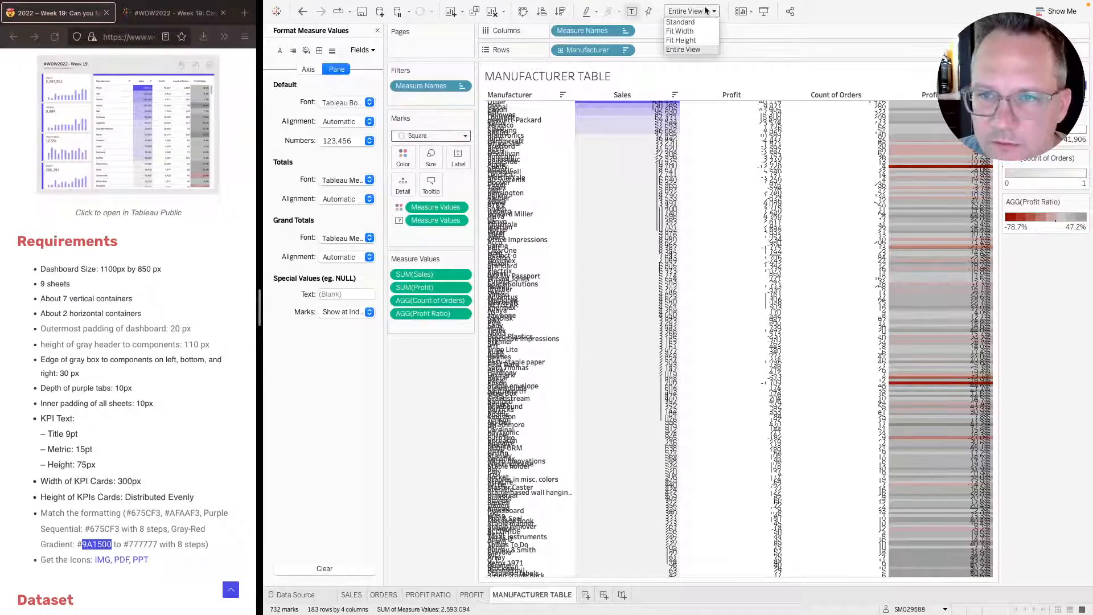
left_click(688, 30)
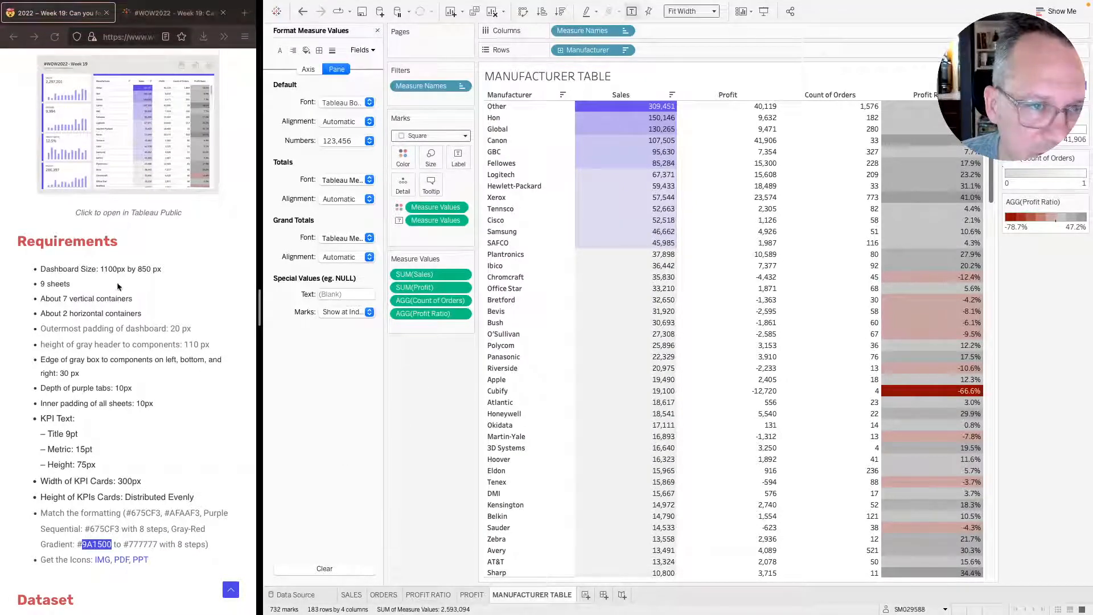
- Create a new dashboard with a fixed size of 1100 px wide by 850 px high
scroll(144, 253, "up", 1)
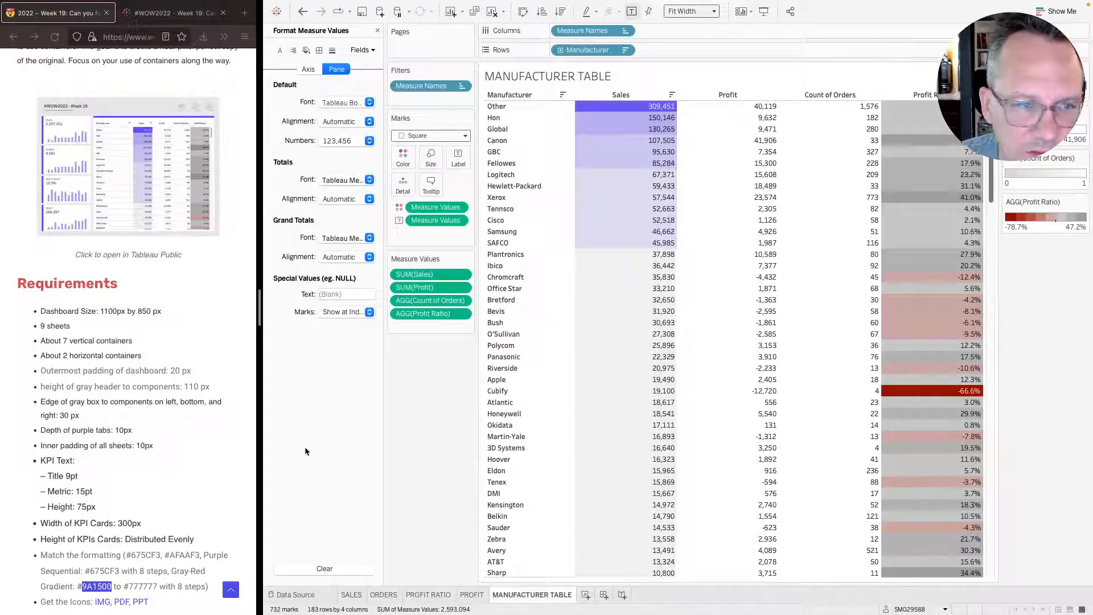
left_click(603, 595)
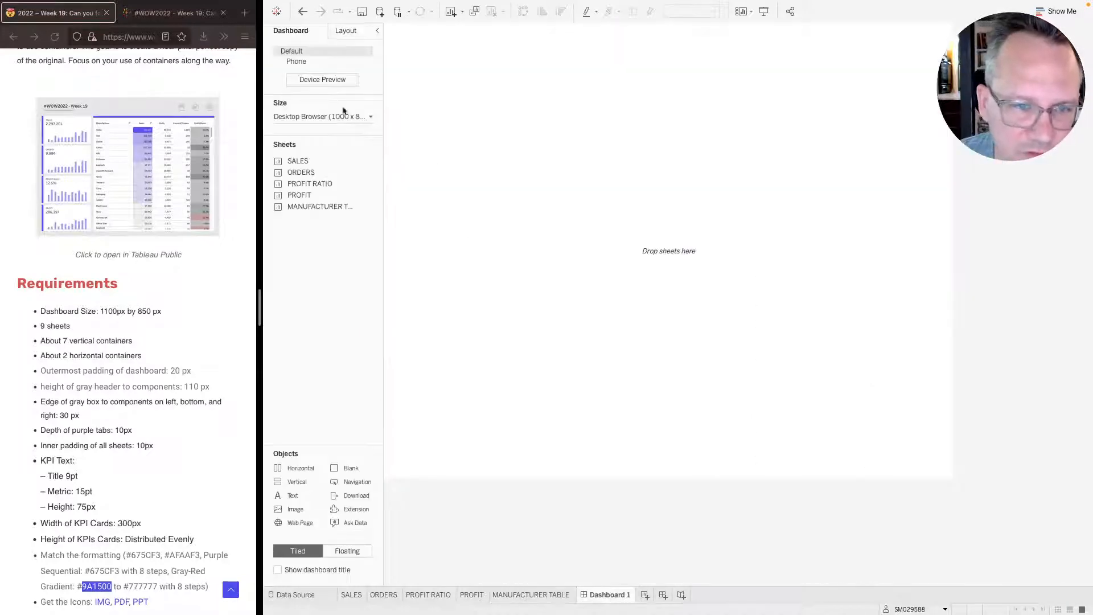
left_click(313, 116)
left_click(344, 183)
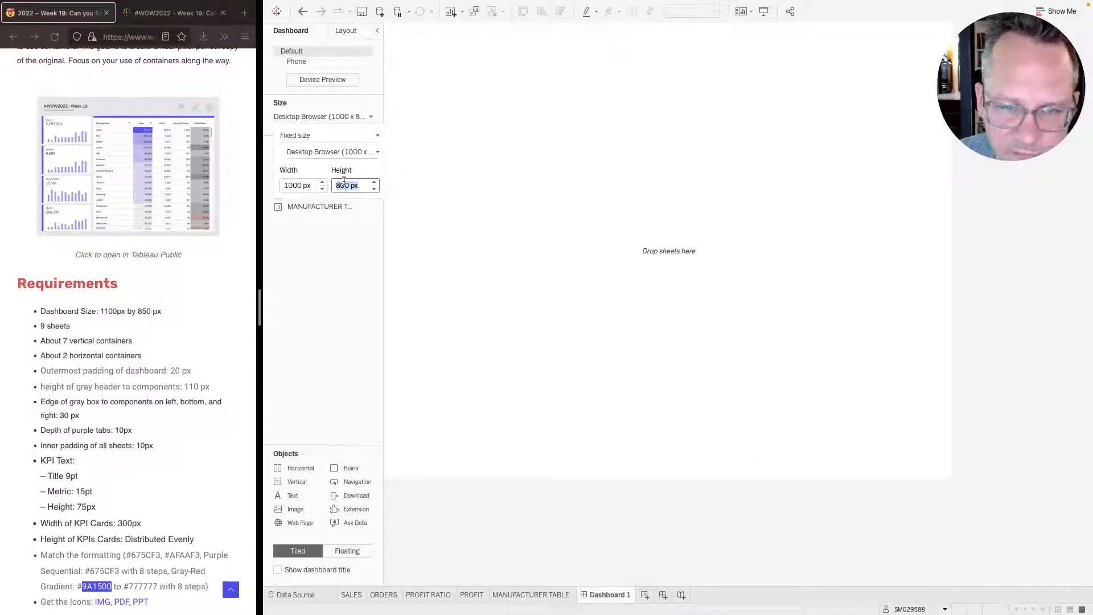
type("850px")
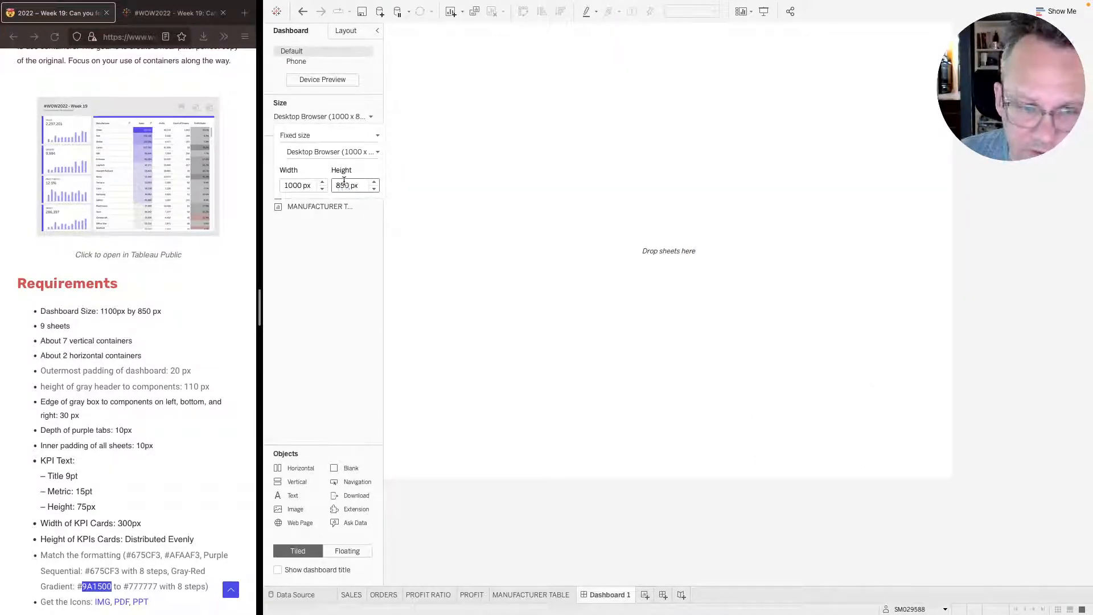
double_click(292, 186)
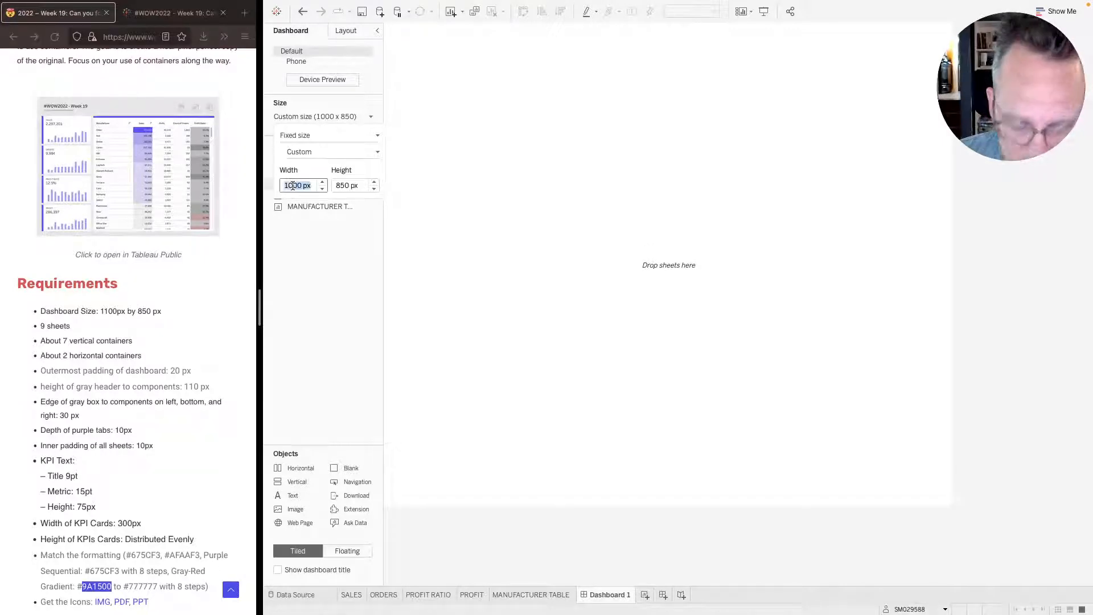
type("1100")
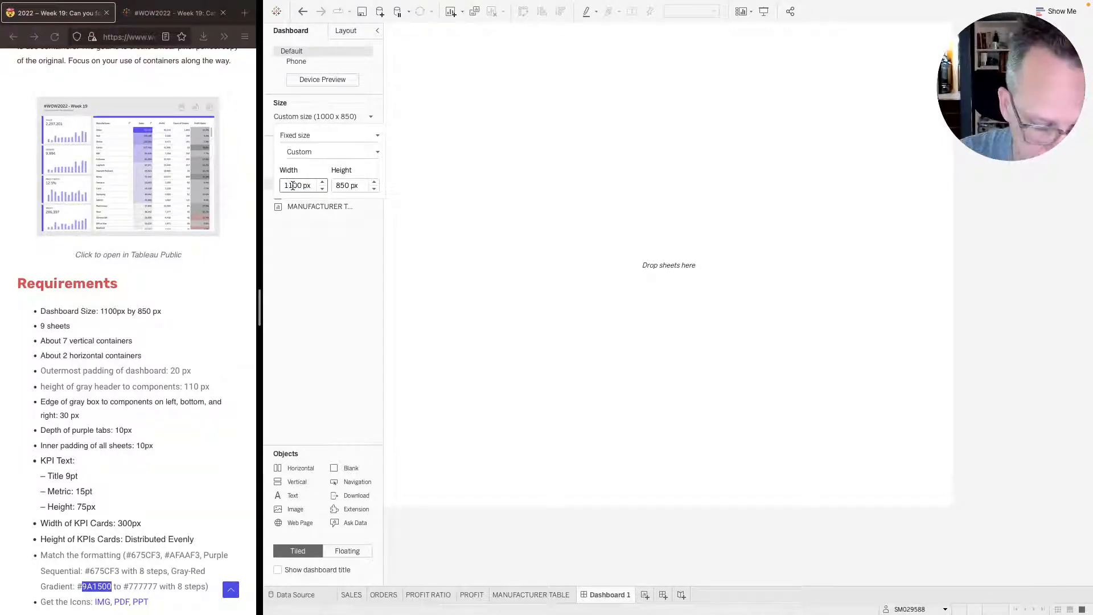
key("Tab")
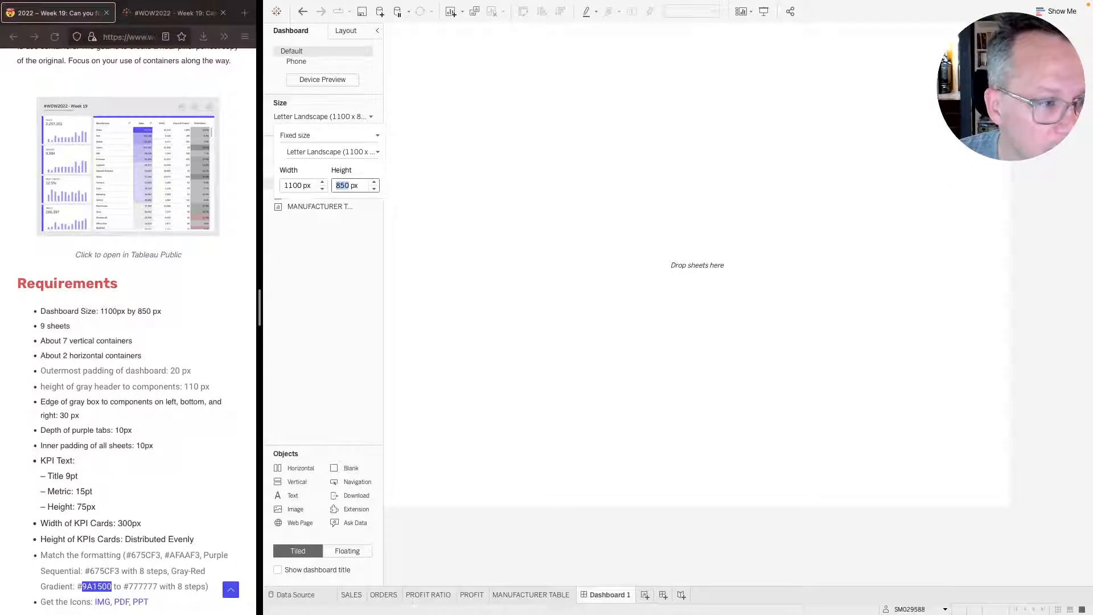
left_click(341, 257)
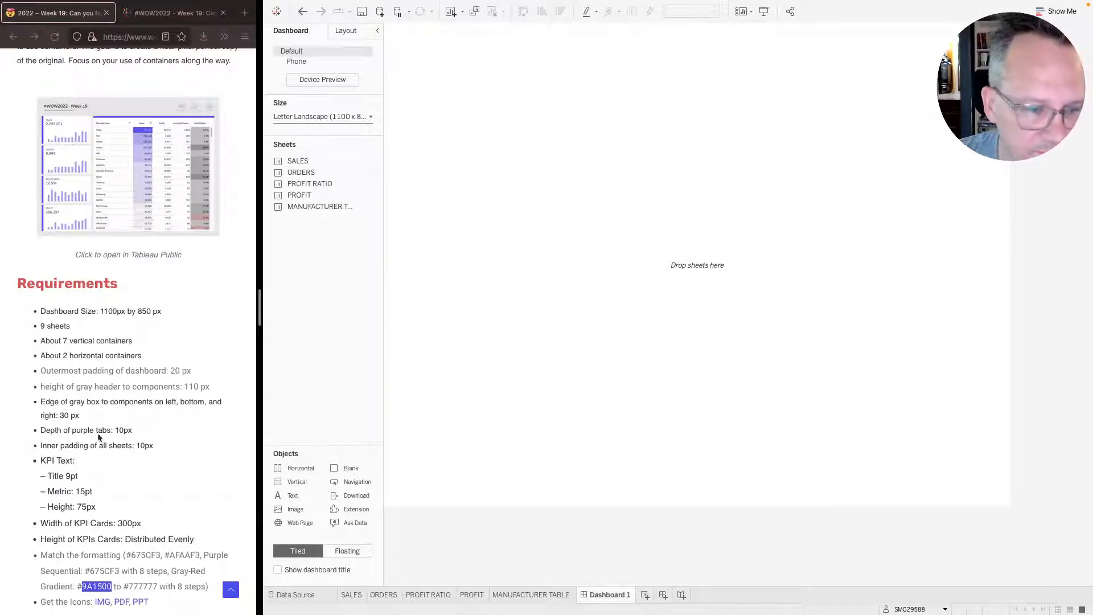
- Try to place a tiled horizontal container on the empty dashboard
scroll(160, 465, "down", 1)
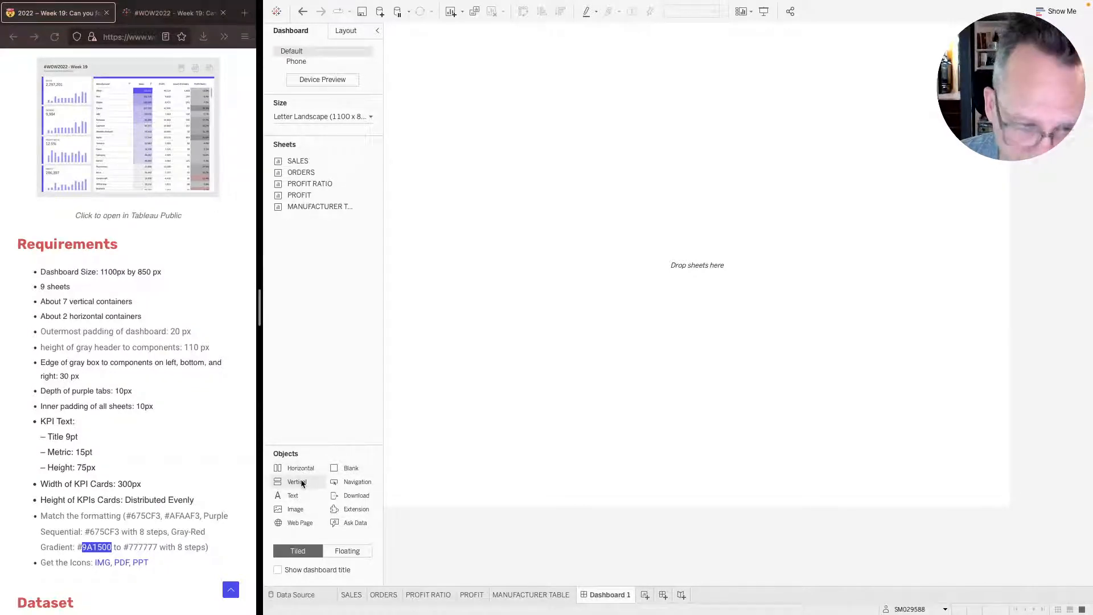
left_click_drag(301, 471, 471, 302)
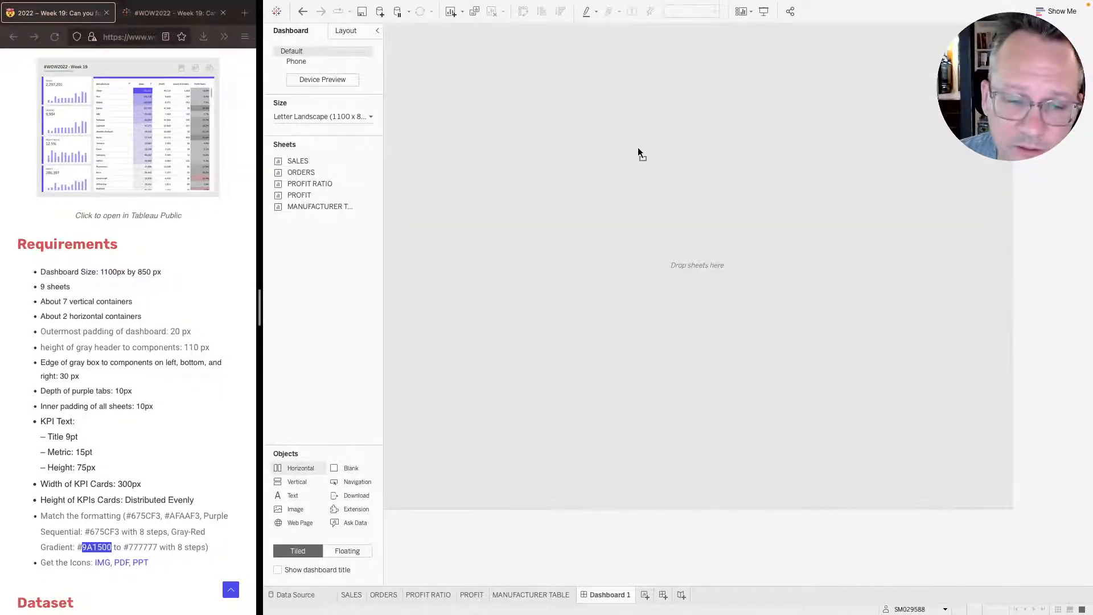
left_click_drag(637, 147, 638, 147)
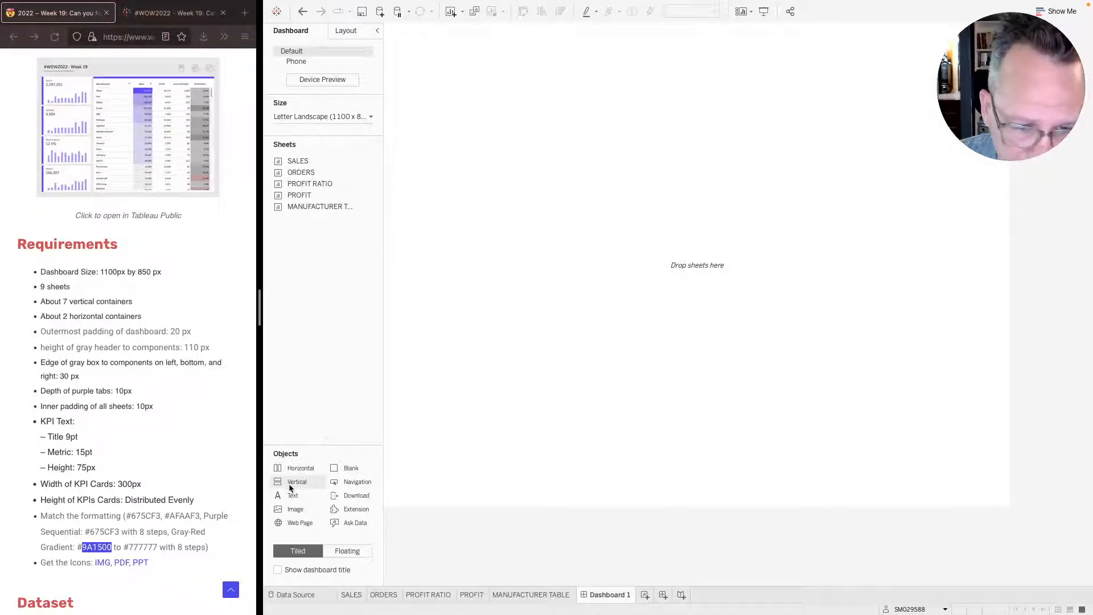
- Place a tiled vertical container on the empty dashboard, and set the root Tiled container's outer padding to 0 on all sides
left_click_drag(288, 485, 630, 198)
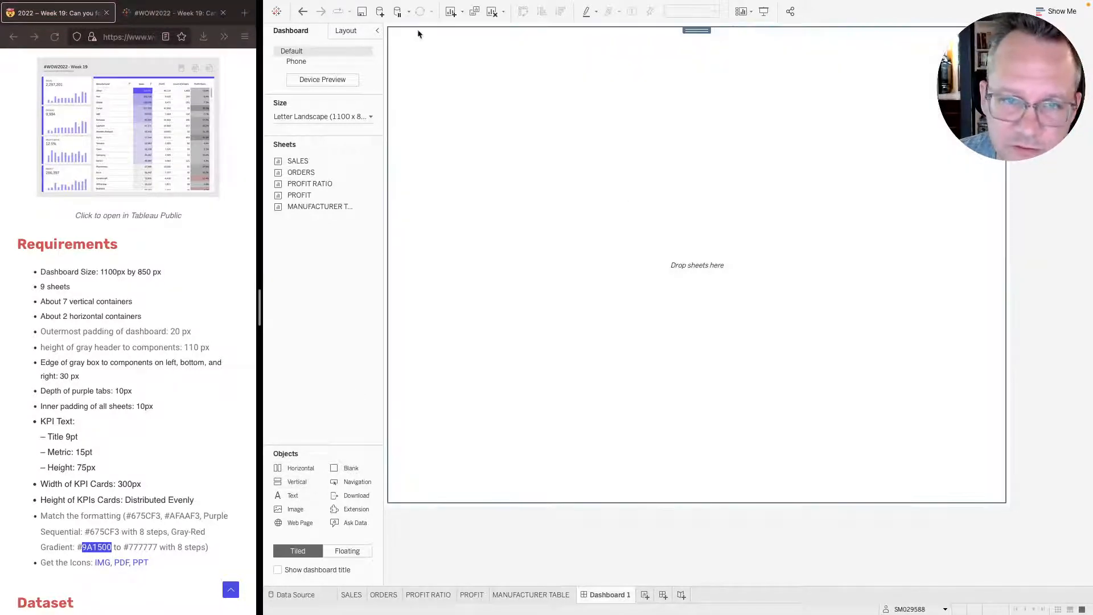
left_click(351, 35)
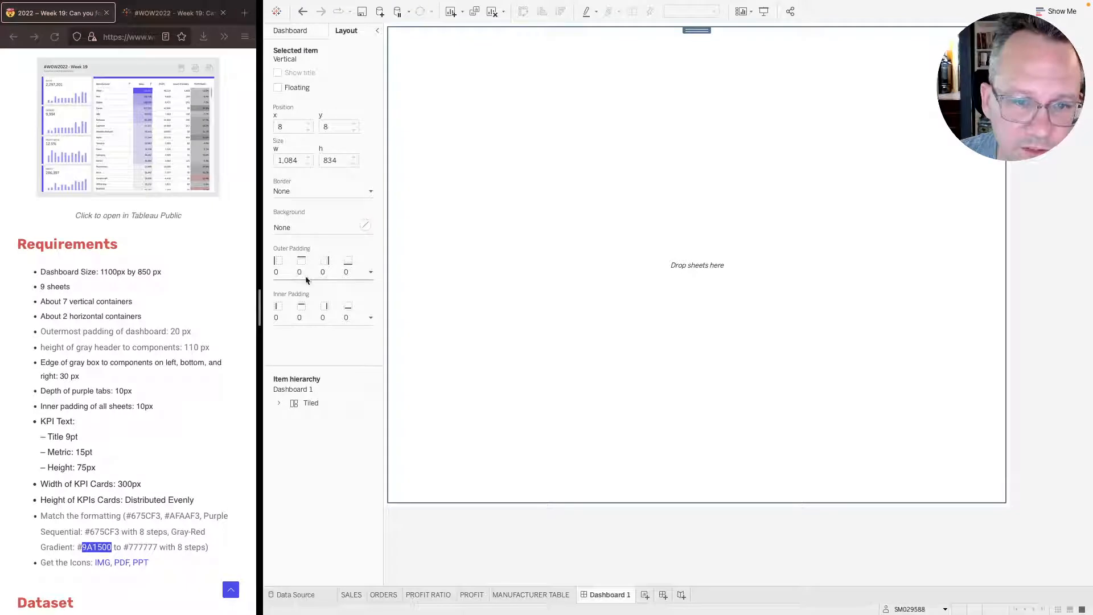
left_click(306, 279)
left_click(388, 74)
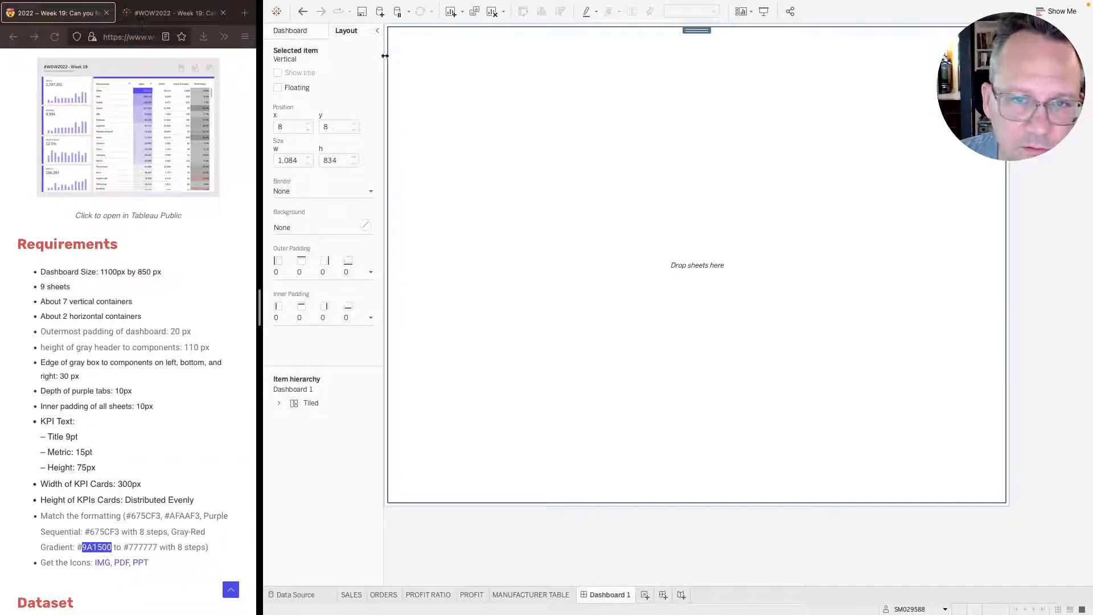
left_click(387, 56)
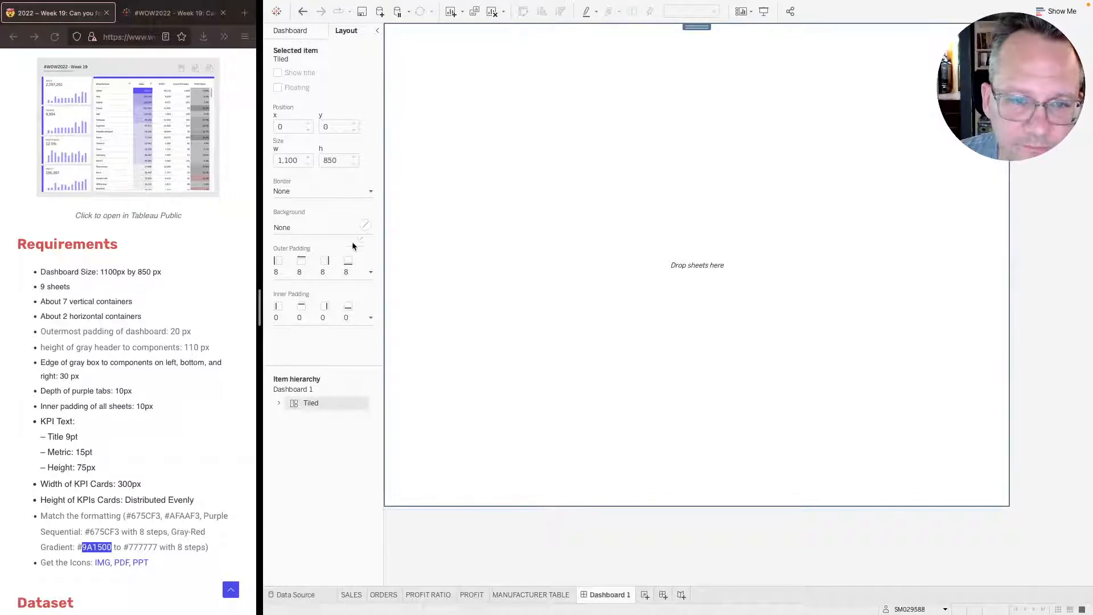
left_click(327, 280)
left_click(327, 314)
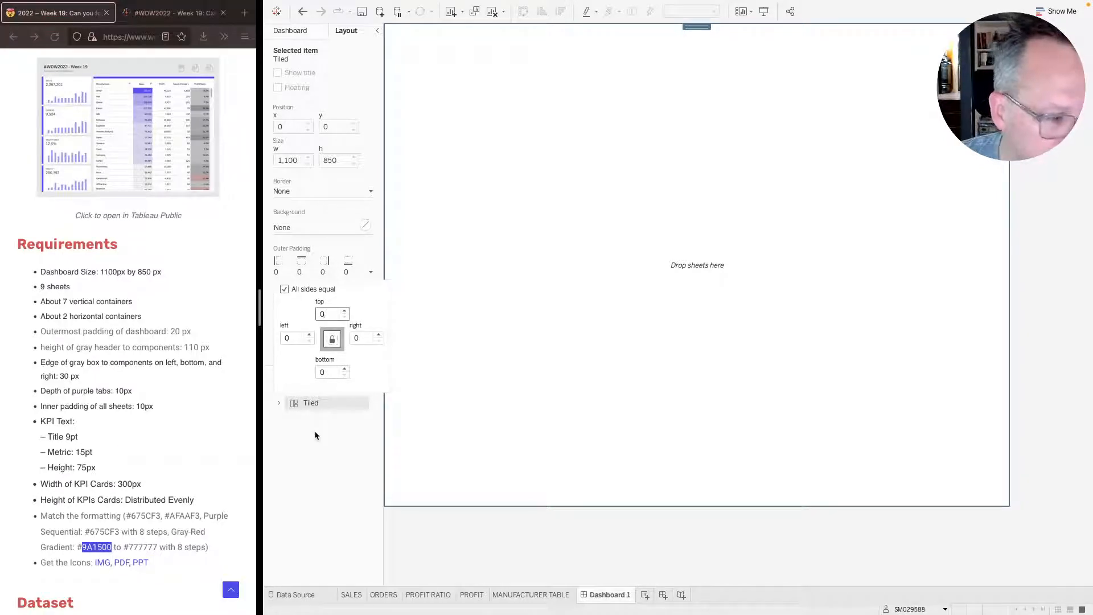
type("0")
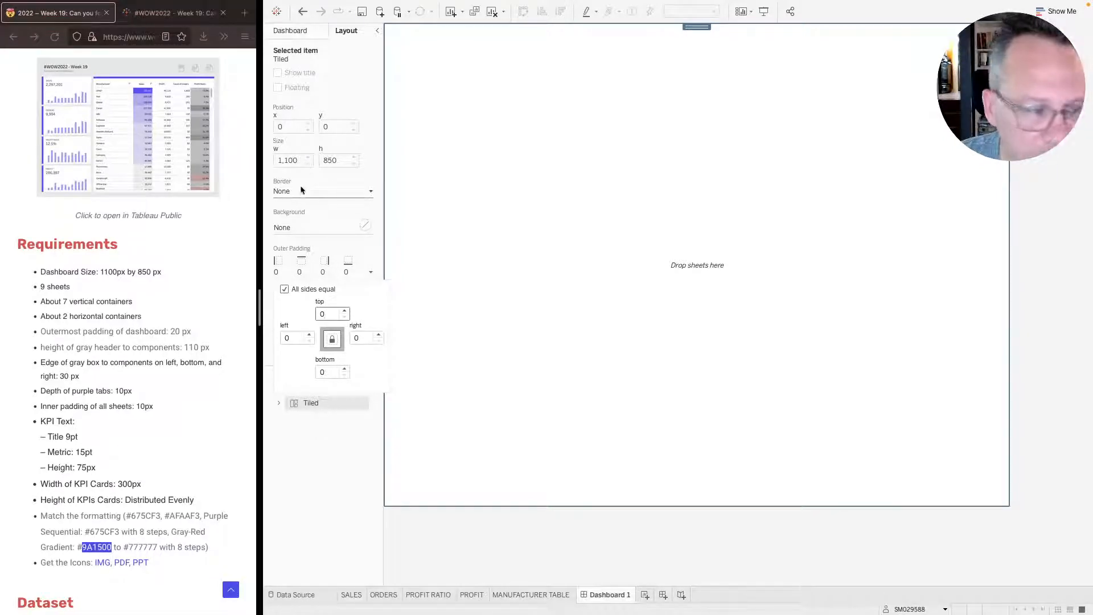
- Give the root Tiled container a light gray background at 100% opacity, leaving its border at None
left_click(299, 190)
left_click(319, 191)
left_click(318, 192)
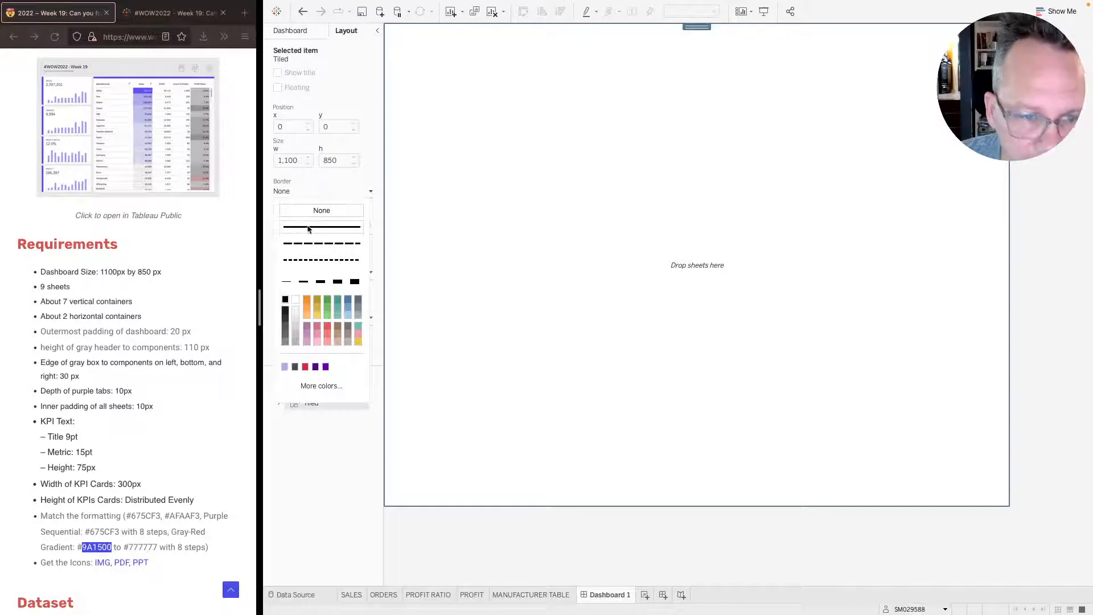
left_click(288, 190)
left_click(296, 229)
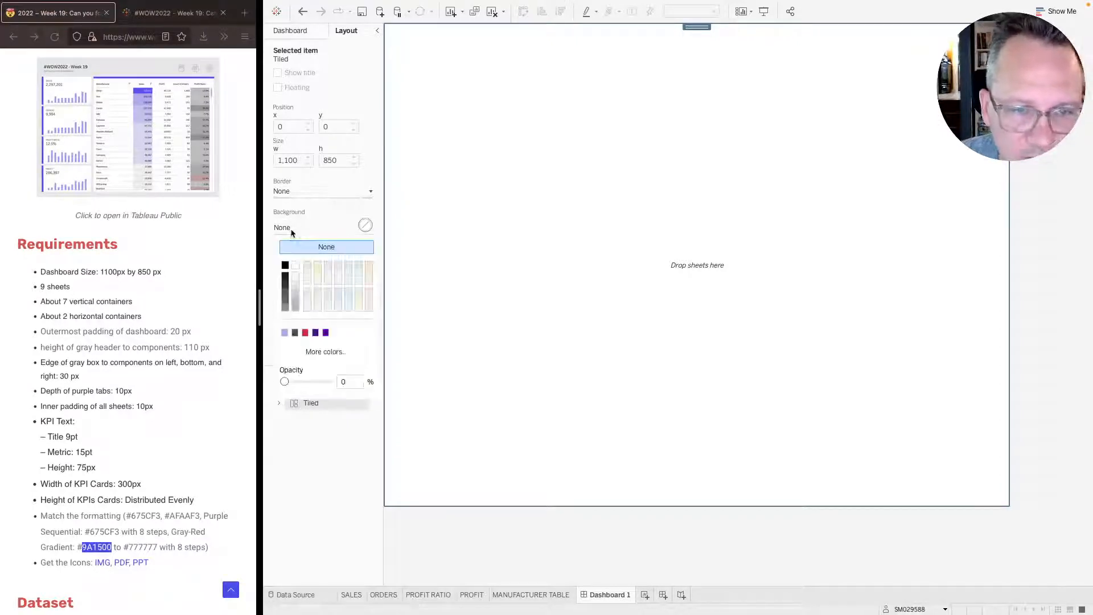
left_click(296, 280)
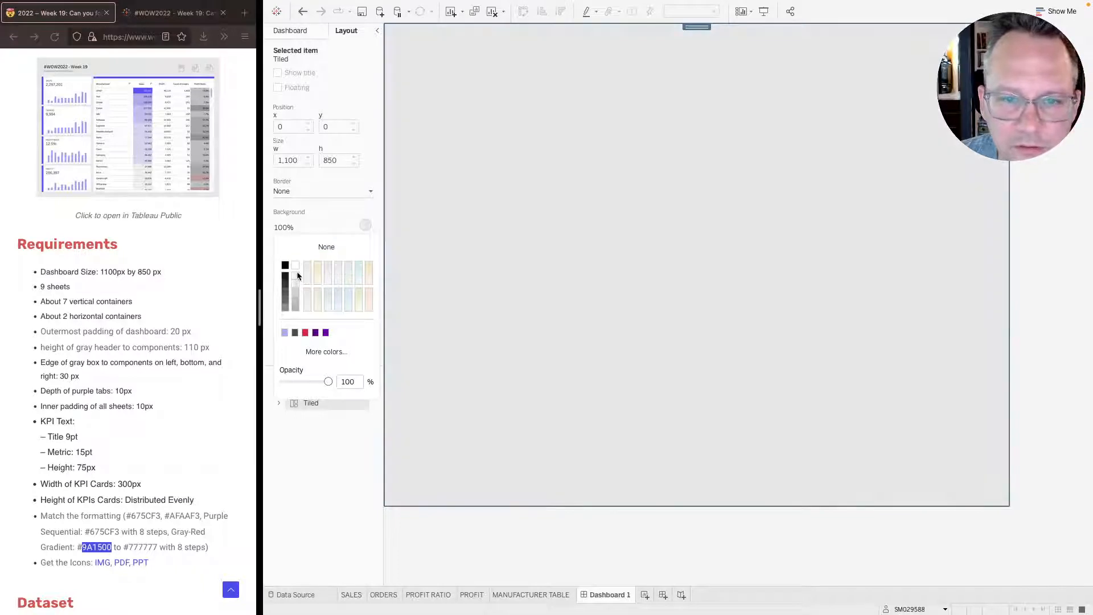
left_click(508, 231)
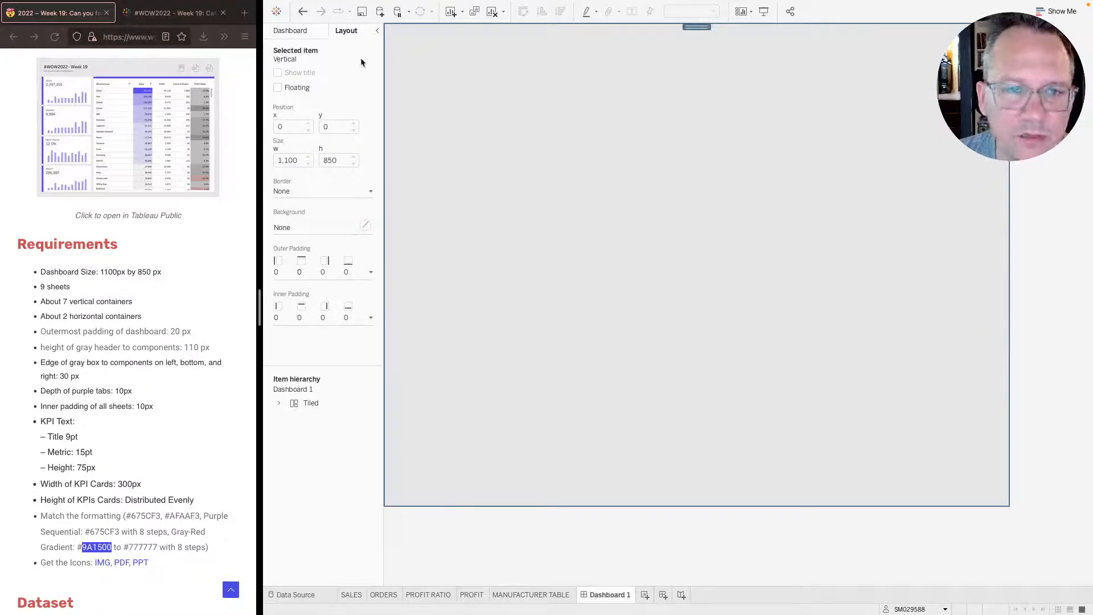
- Show the dashboard title and expand the item hierarchy down to the nested containers
scroll(77, 199, "up", 3)
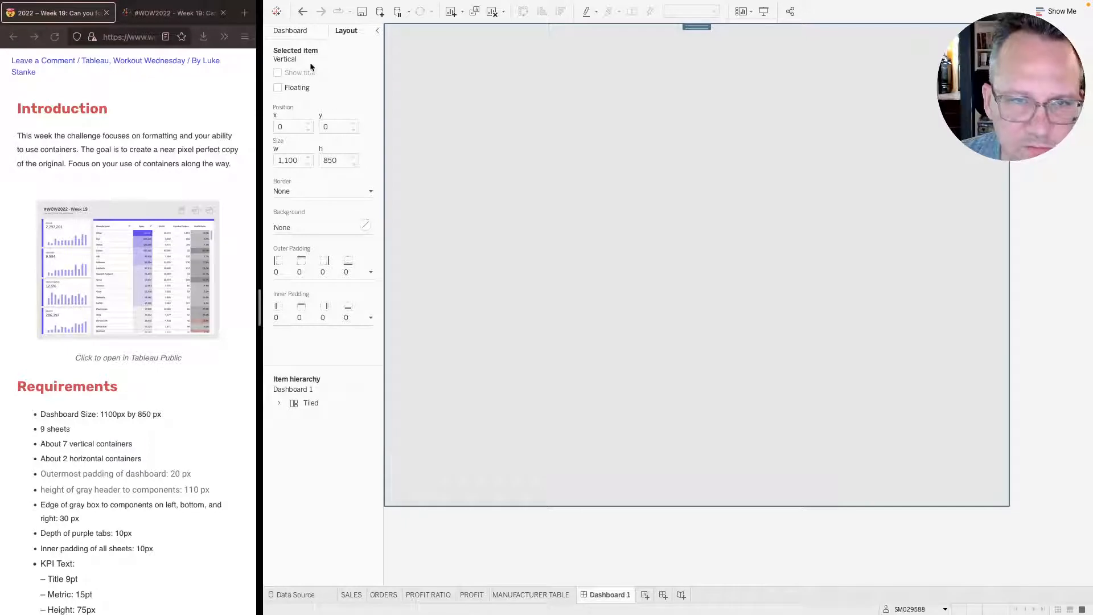
left_click(301, 32)
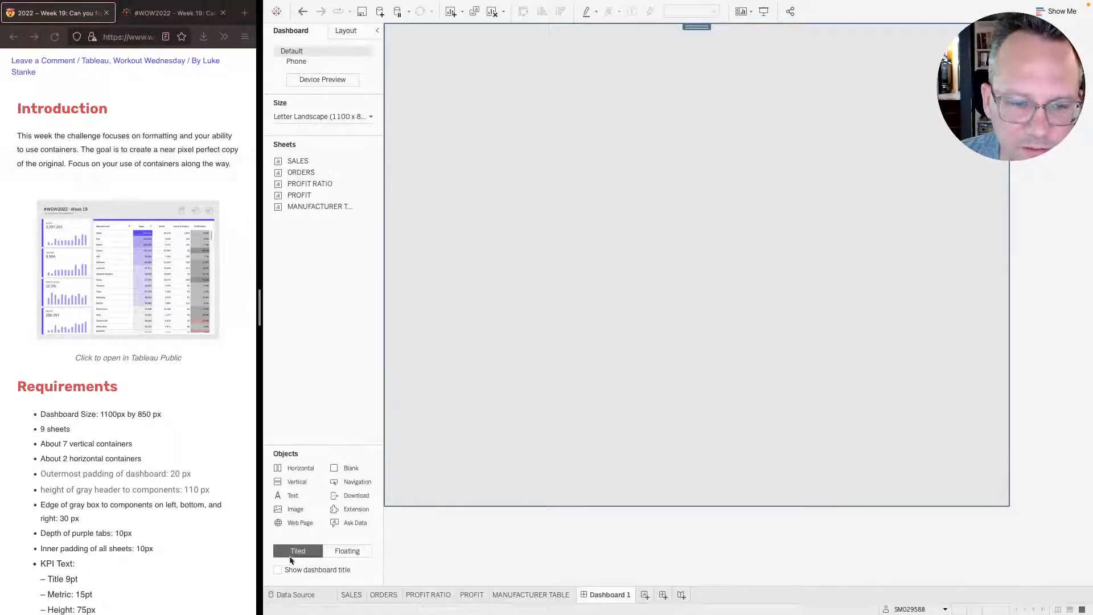
left_click(277, 571)
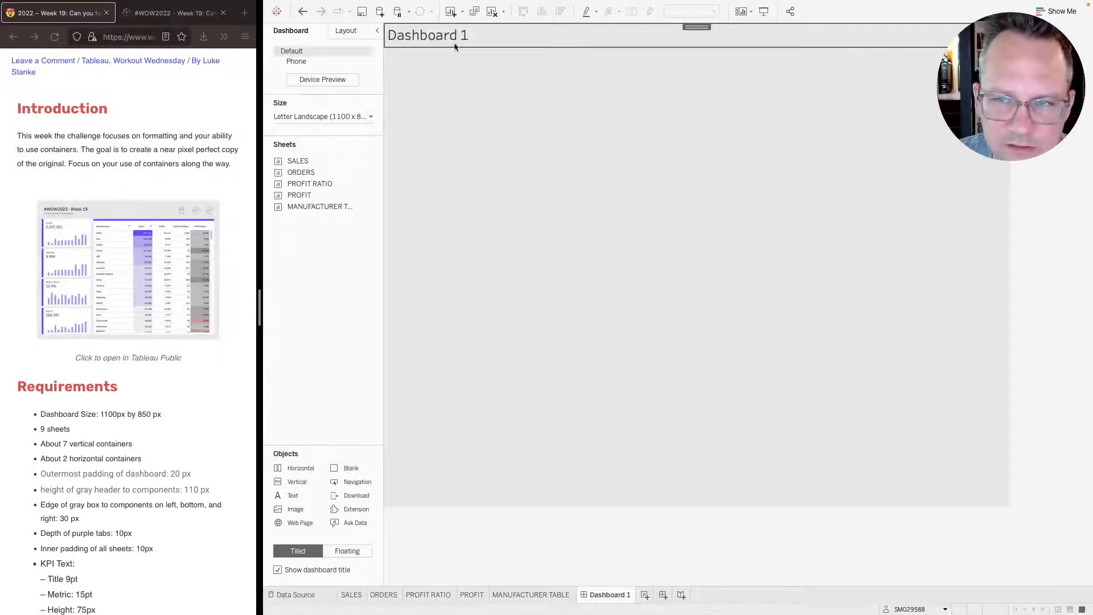
left_click(342, 37)
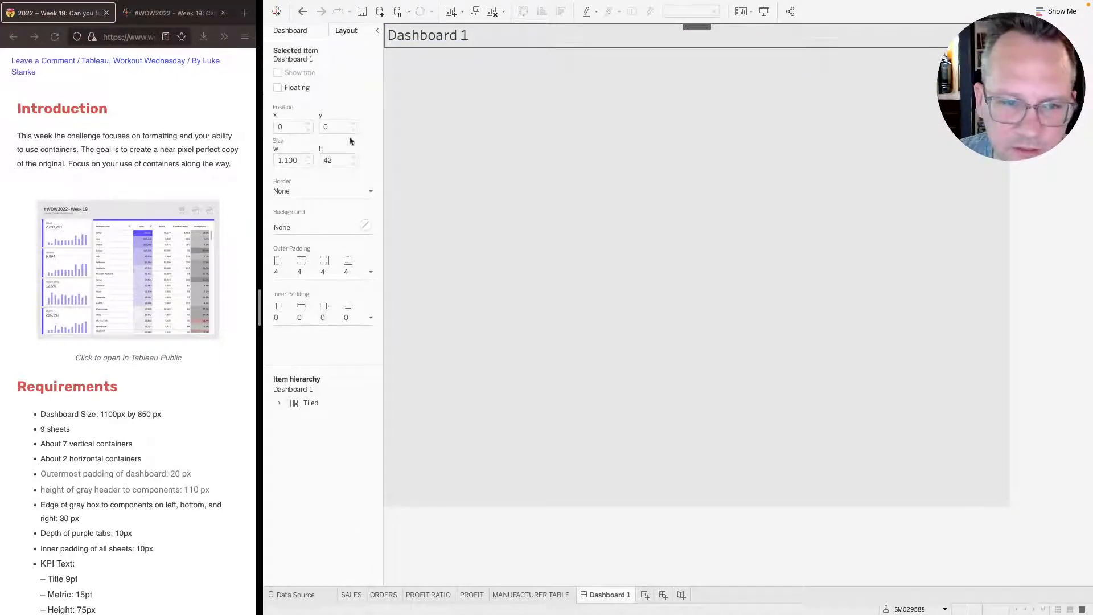
left_click(279, 402)
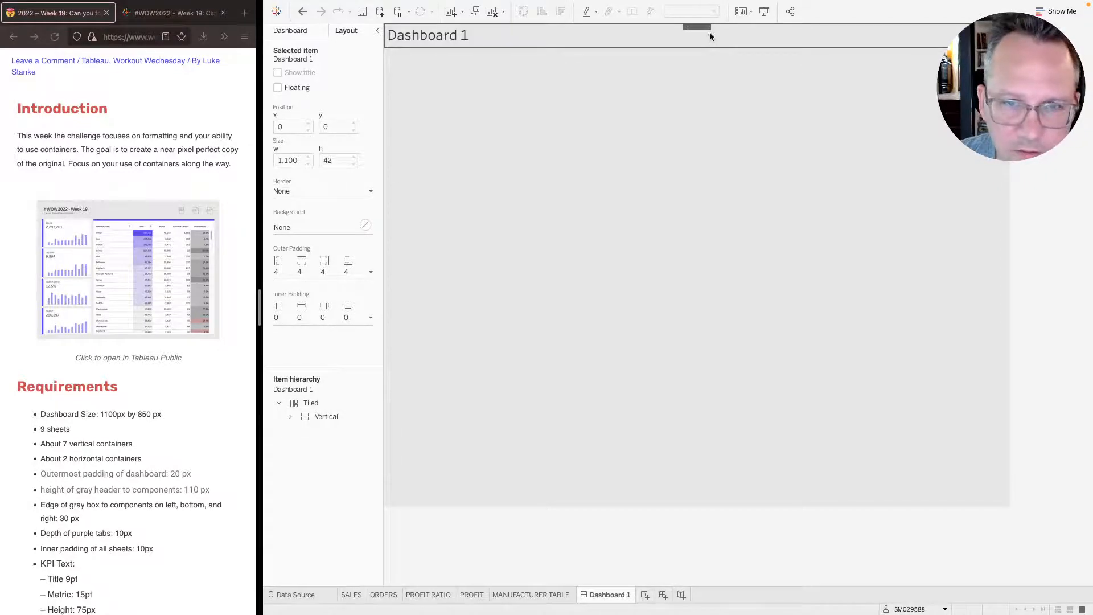
left_click(666, 83)
left_click(665, 33)
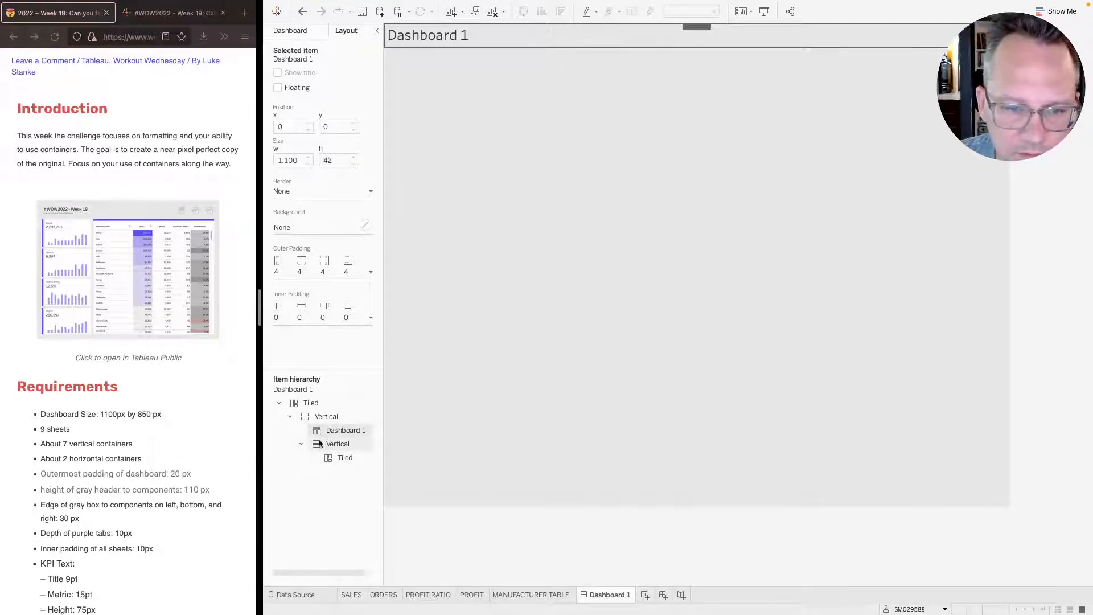
- Try to place a tiled vertical container directly below the dashboard title
left_click(305, 33)
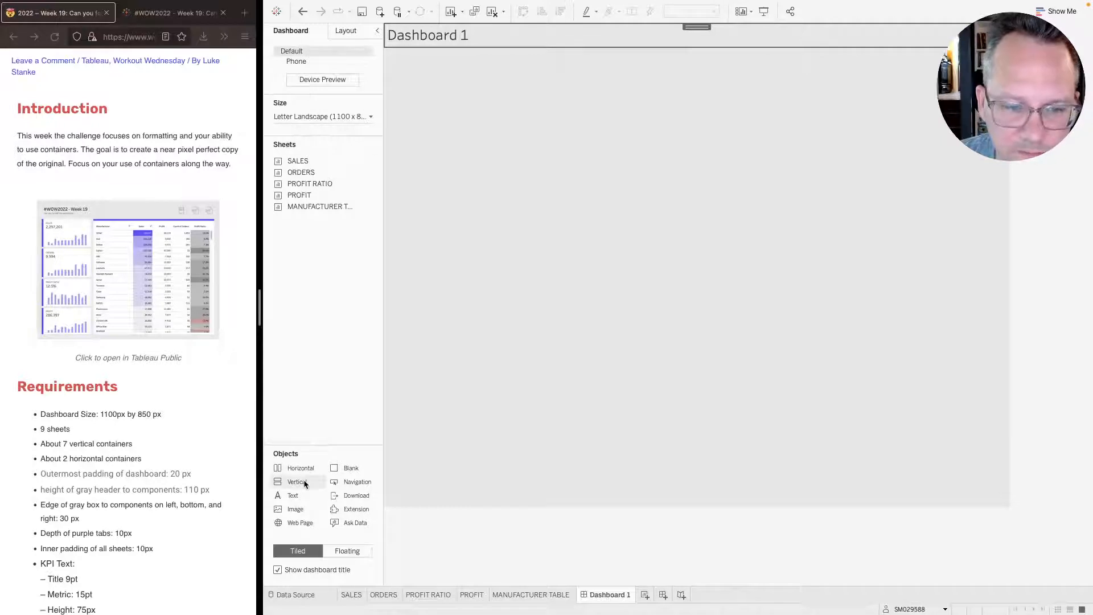
left_click_drag(318, 448, 541, 108)
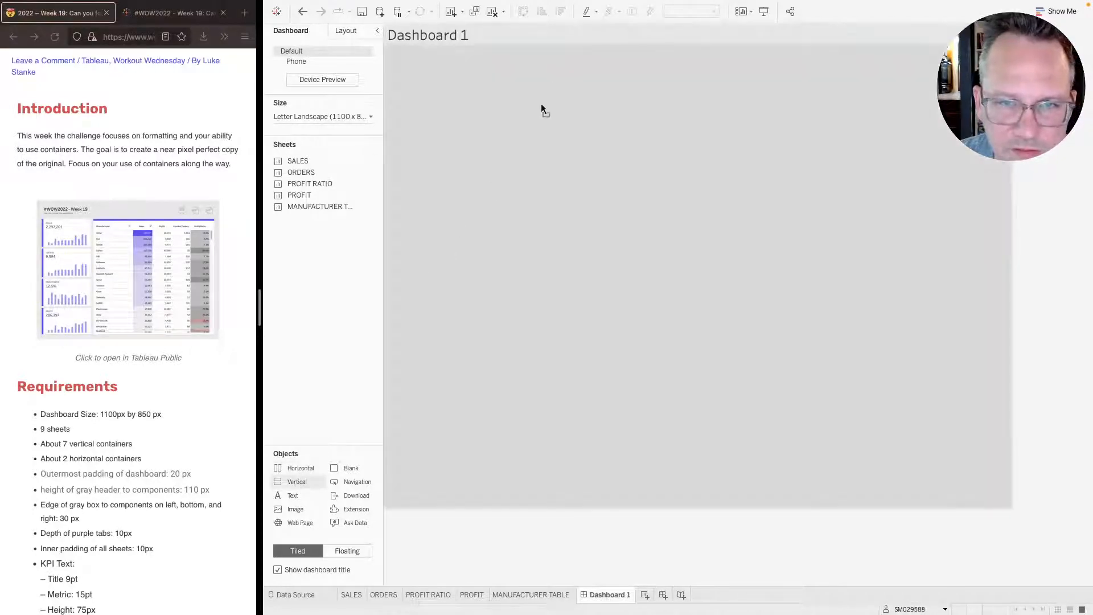
left_click_drag(554, 52, 551, 46)
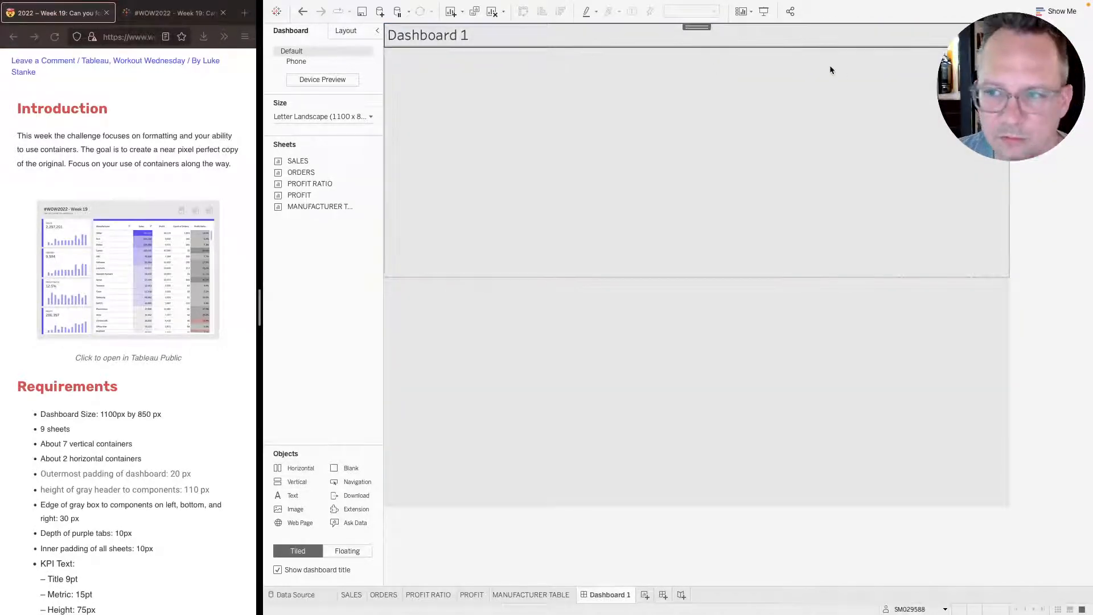
left_click(1015, 52)
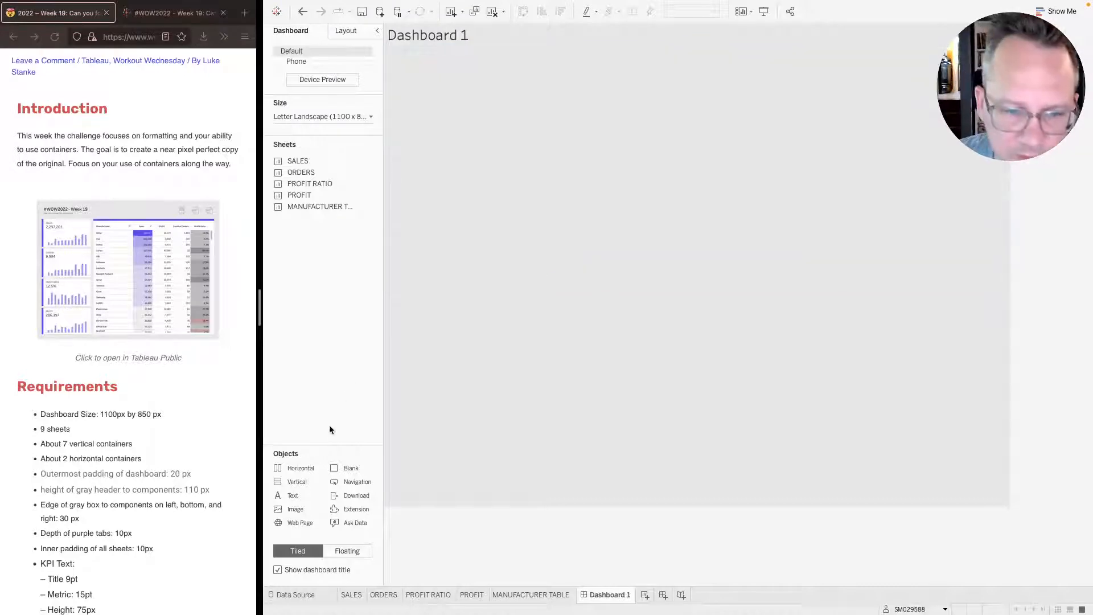
- Add a horizontal container holding the dashboard title, and set the outer vertical container's outer padding to 20 on all sides
left_click_drag(300, 473, 686, 112)
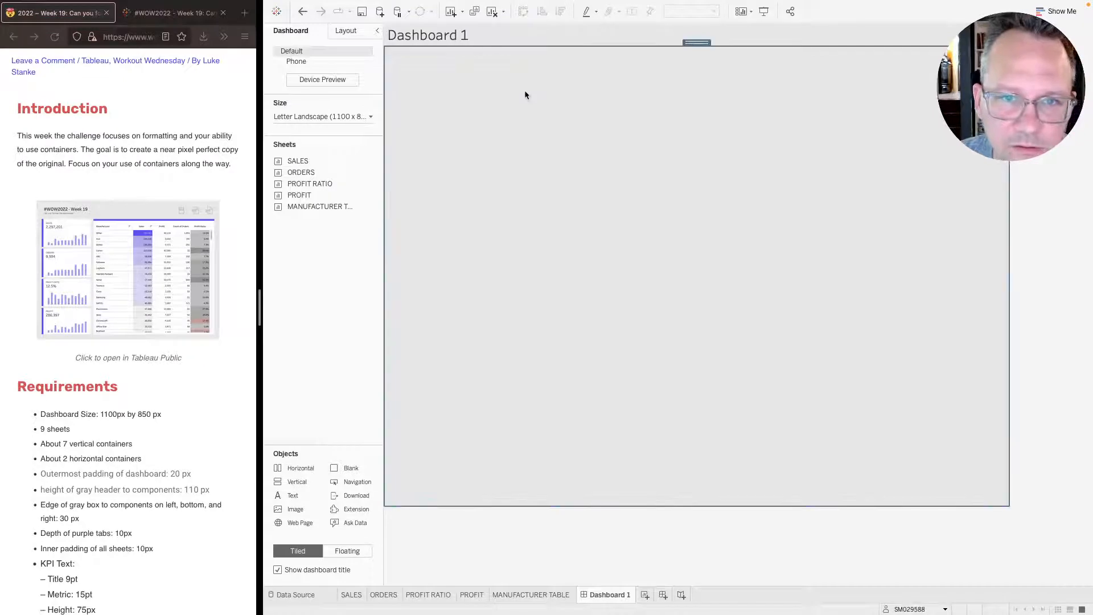
left_click(699, 44)
left_click(352, 33)
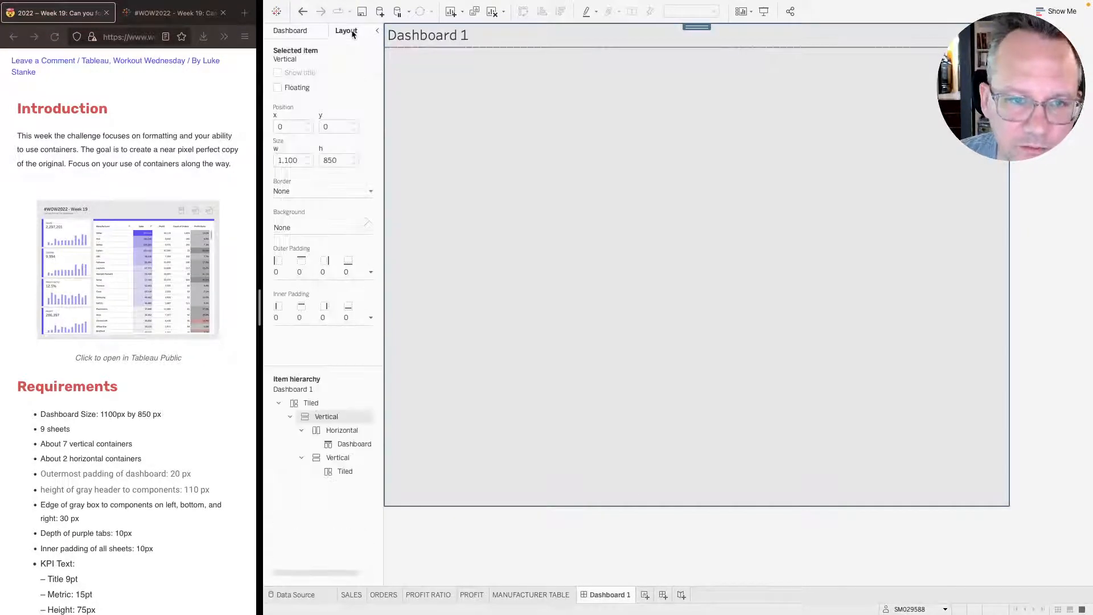
scroll(161, 483, "down", 2)
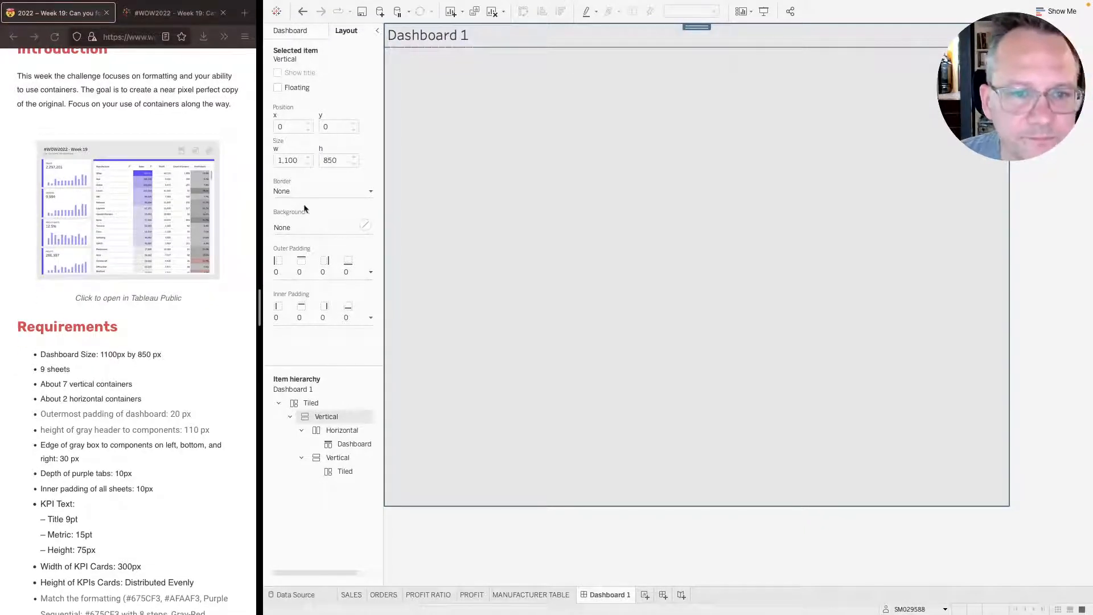
left_click(310, 276)
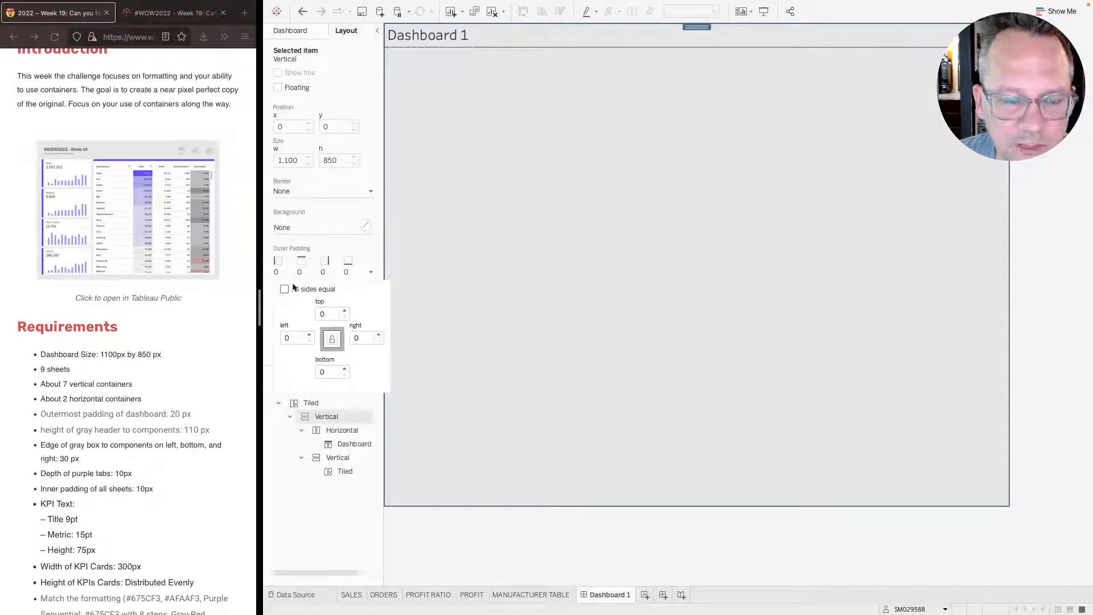
left_click(284, 289)
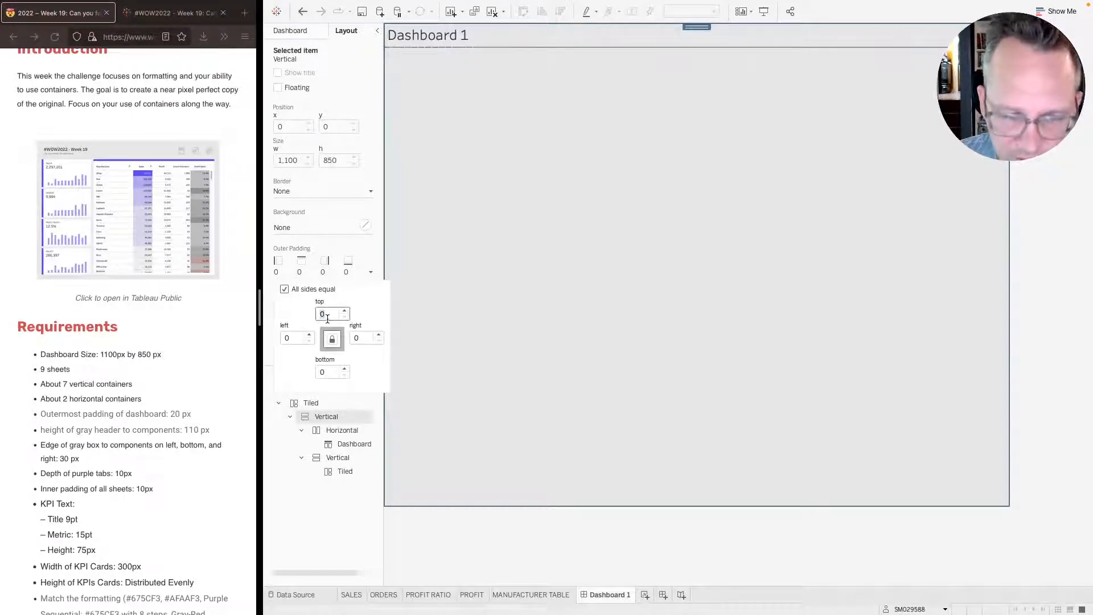
type("20")
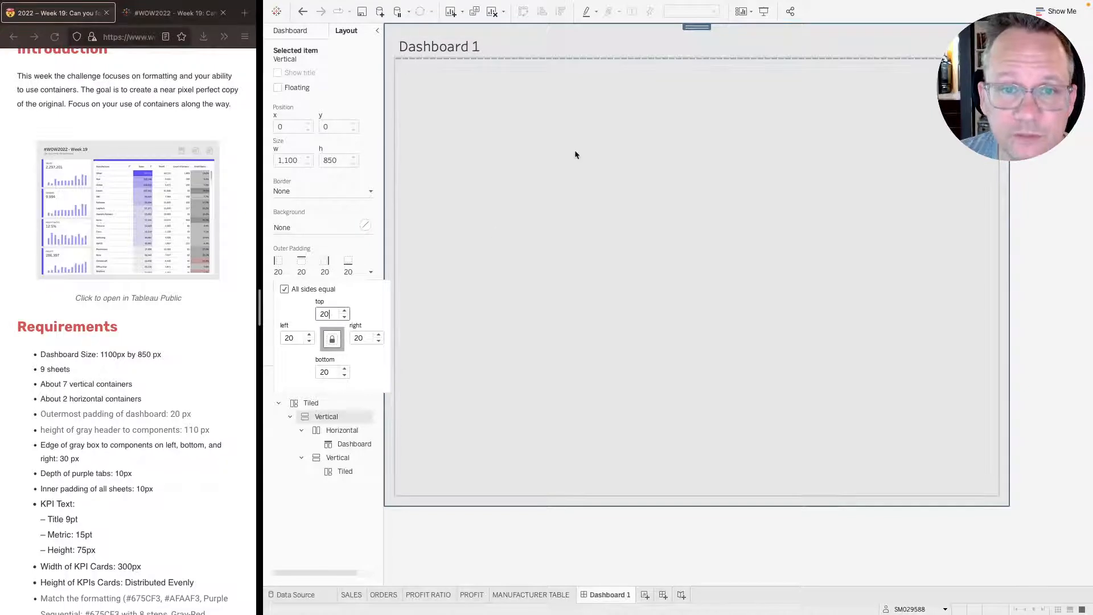
left_click(576, 154)
- Replace the dashboard title's sheet name placeholder with "#WOW2022 - Week 19" and start a second line below it
double_click(466, 49)
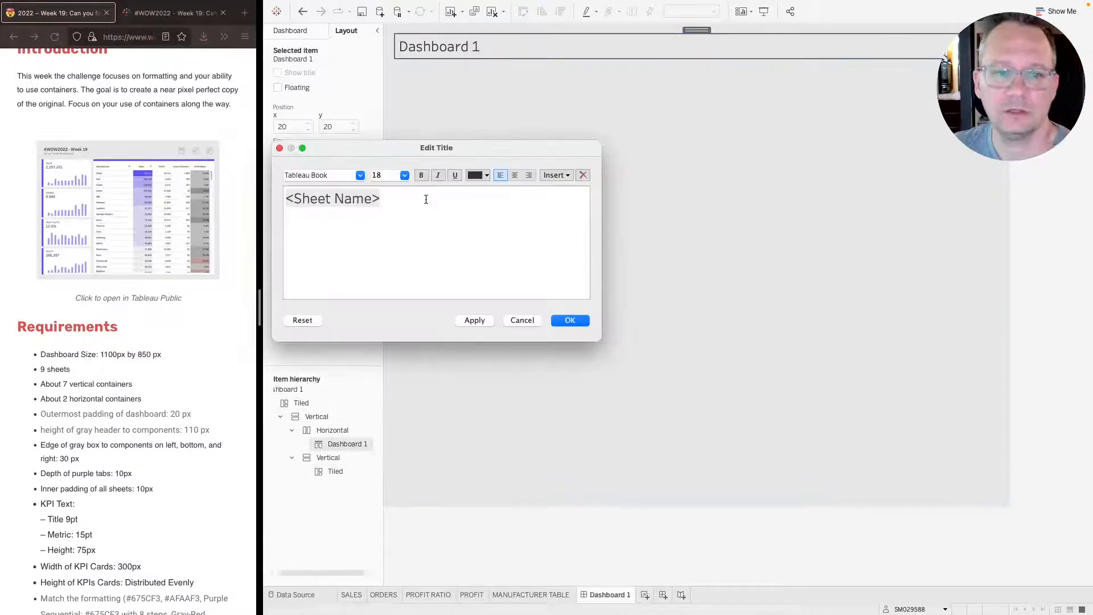
left_click_drag(382, 192, 356, 192)
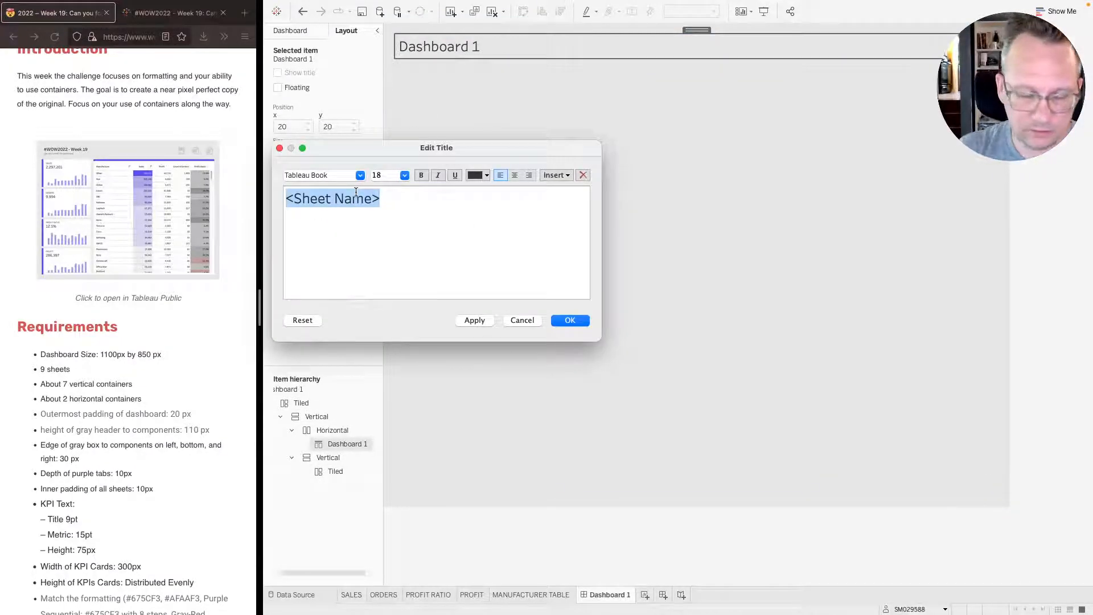
type("#WOW")
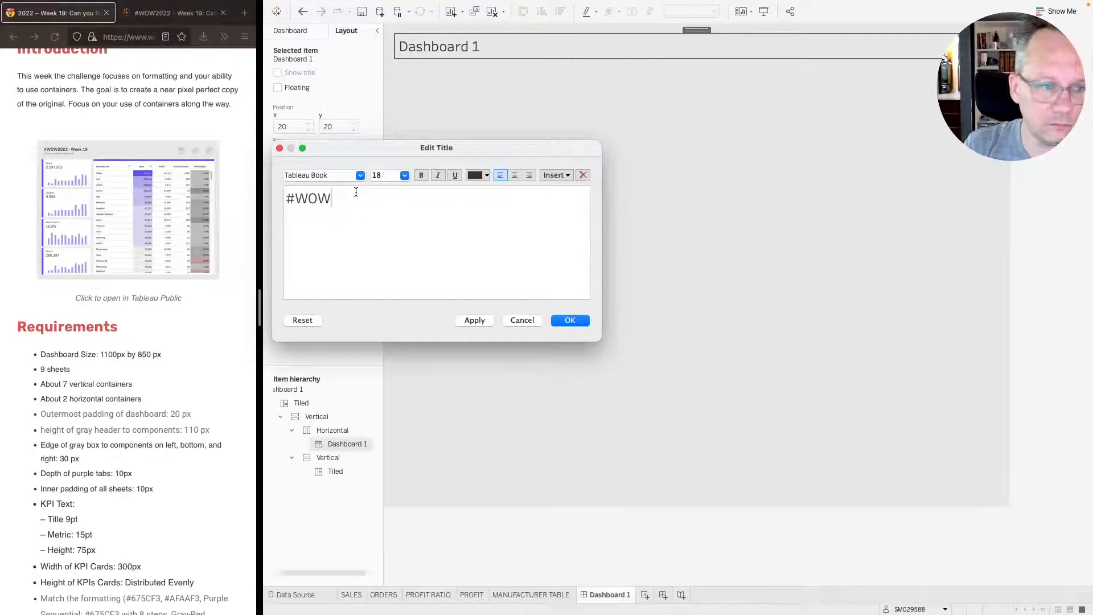
type("2020")
key("BackSpace")
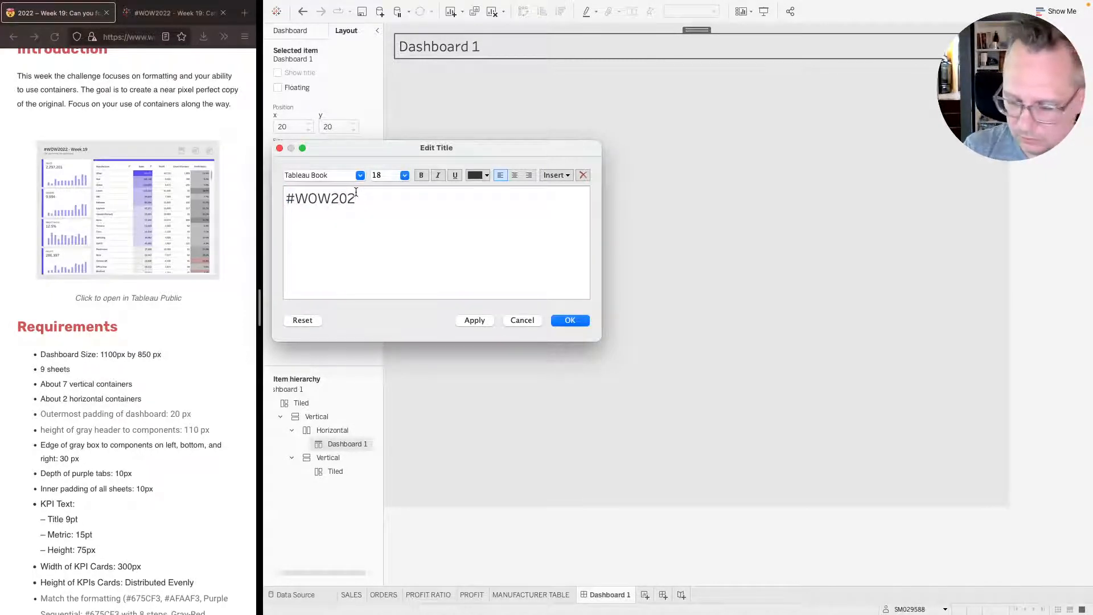
type("2")
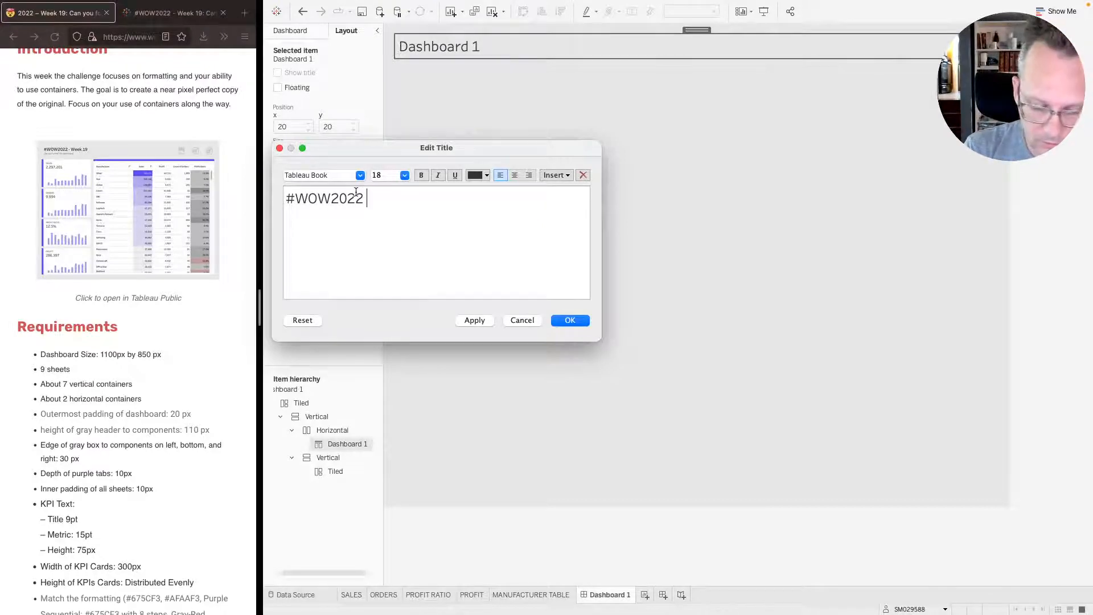
type(" - WEek")
key("BackSpace")
key("BackSpace")
key("BackSpace")
type("e")
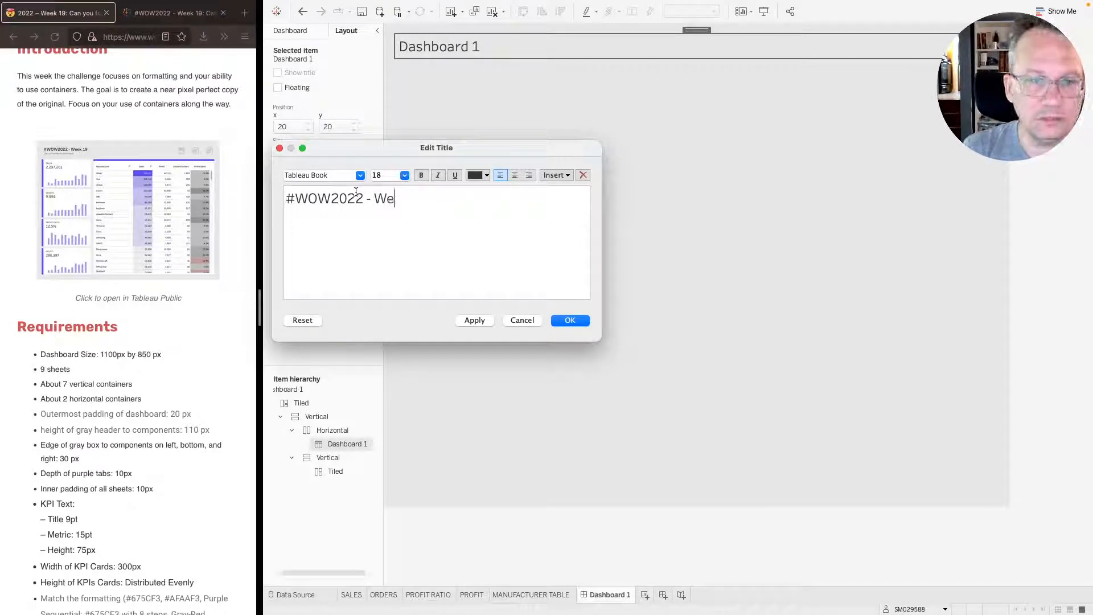
type("ek 19")
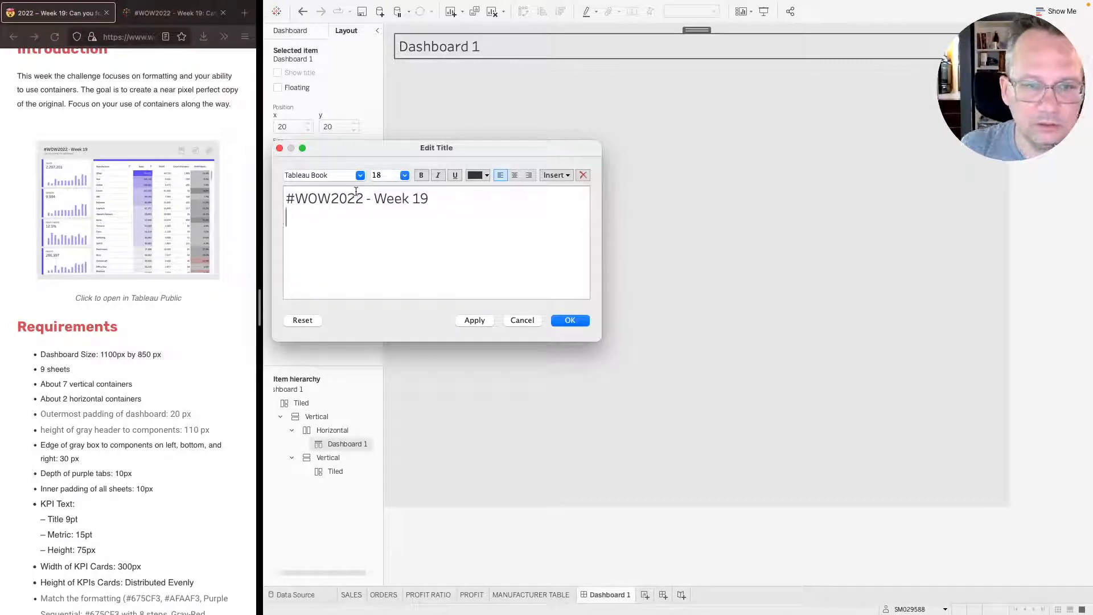
- Format the "#WOW2022 - Week 19" line of the dashboard title in Tableau Medium, size 20
left_click(404, 175)
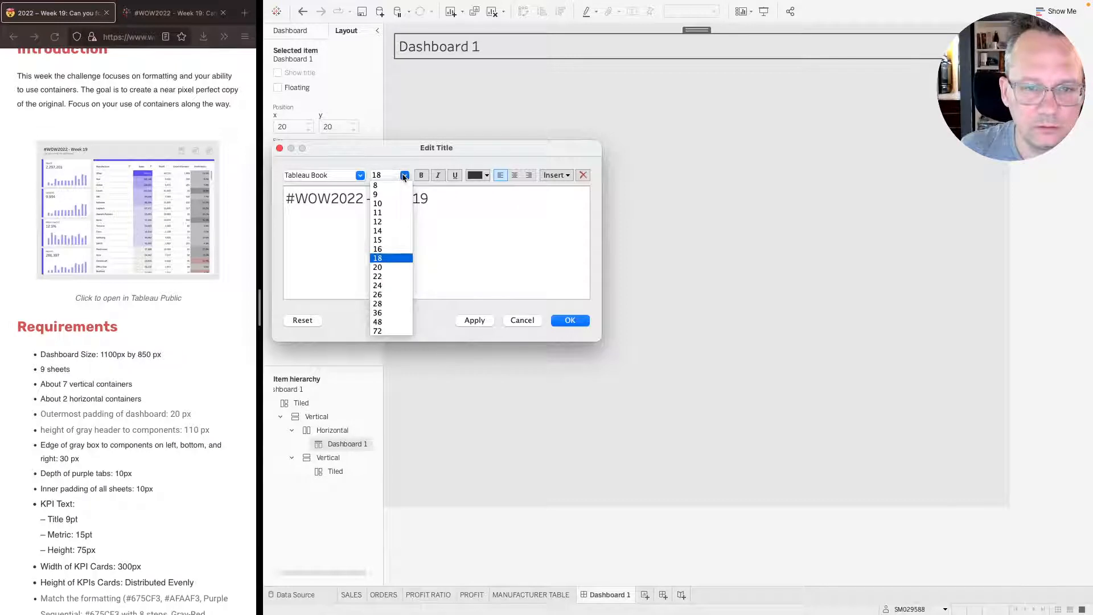
left_click(394, 225)
left_click_drag(447, 197, 286, 198)
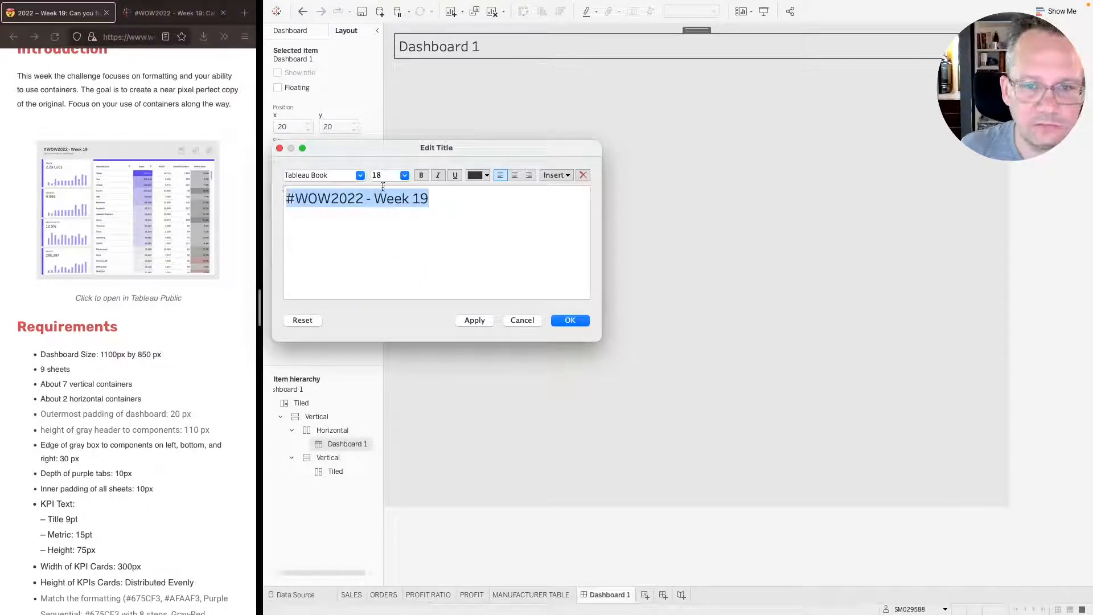
left_click(360, 175)
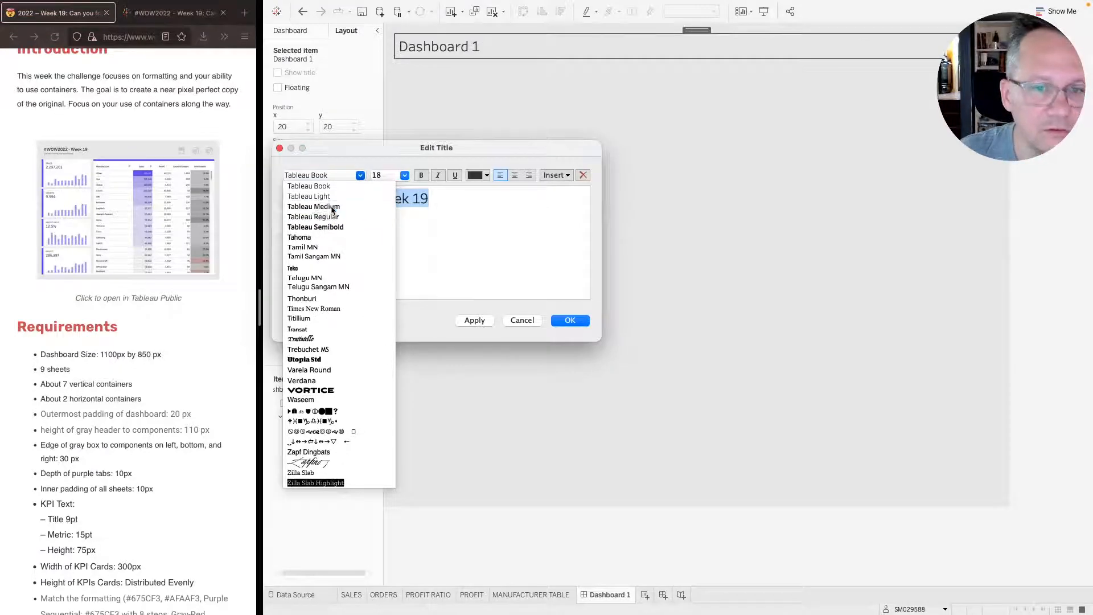
left_click(333, 208)
left_click(404, 175)
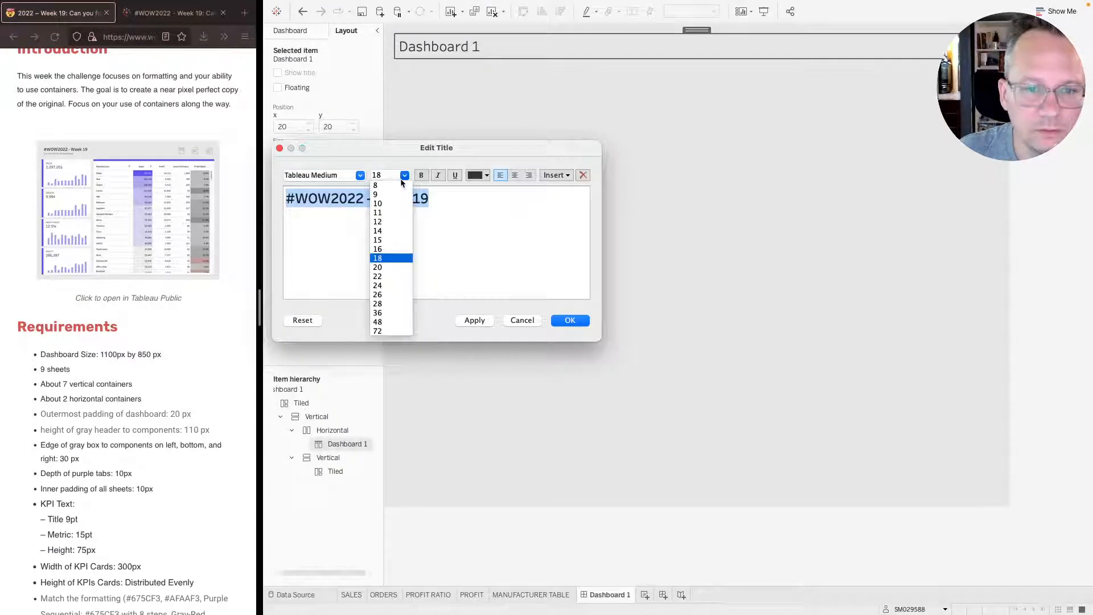
left_click(392, 268)
- Add "Can you format a dashboard?" at size 12 as the second line of the dashboard title and apply it
left_click(370, 251)
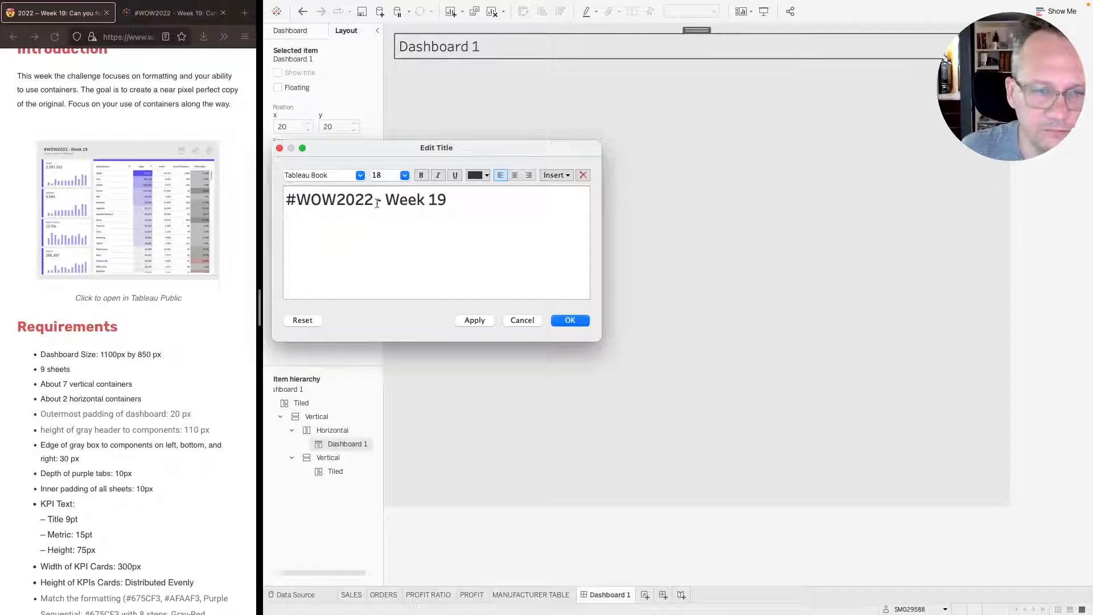
left_click(360, 176)
left_click(394, 185)
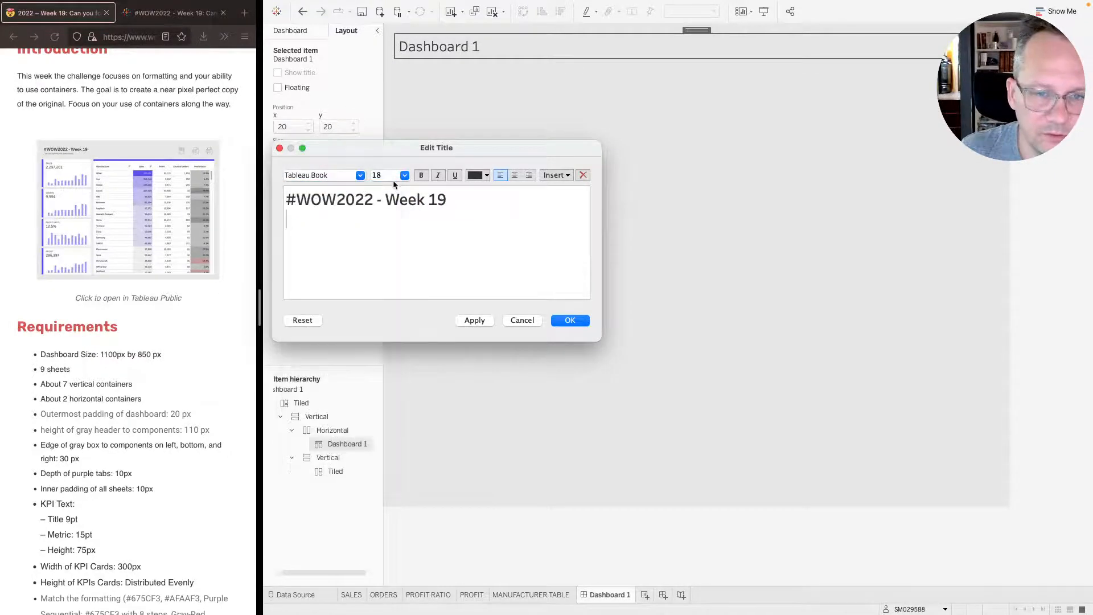
left_click(404, 176)
left_click(381, 221)
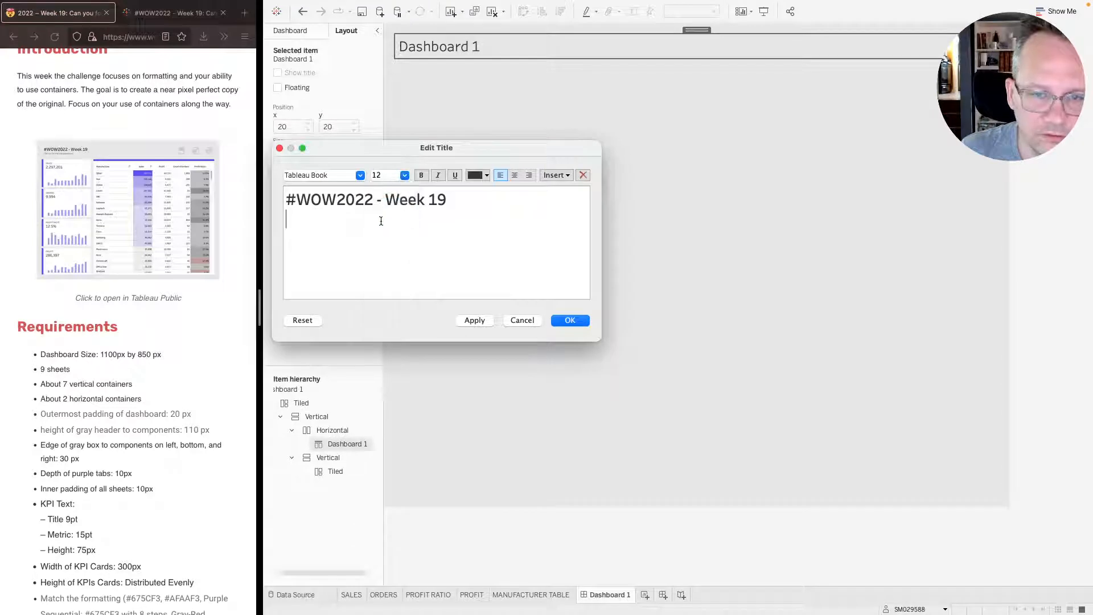
type("Canyou")
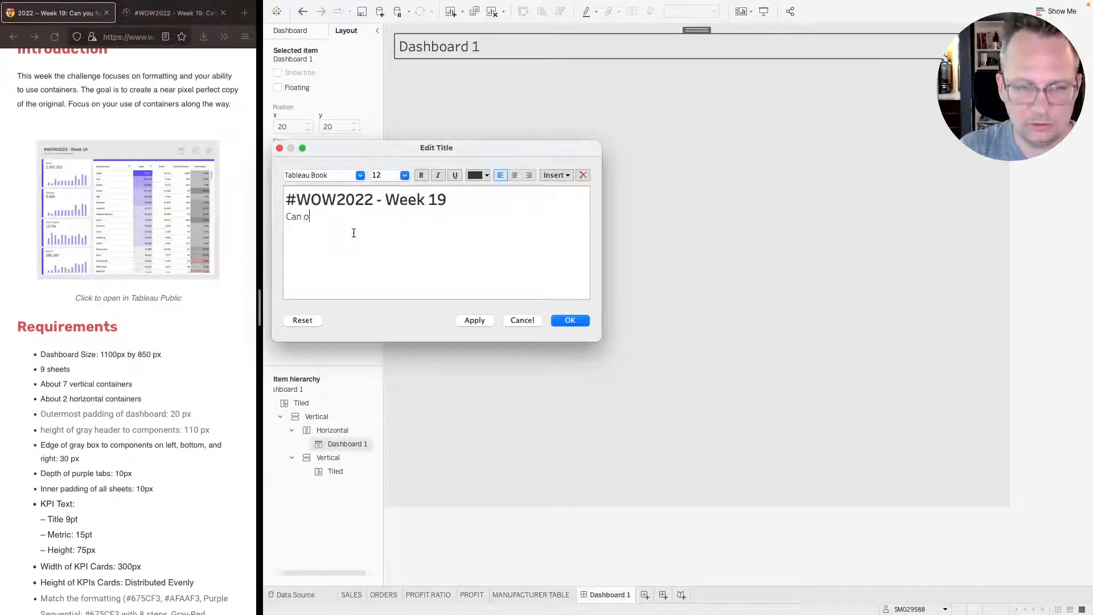
key("BackSpace")
key("BackSpace")
key("BackSpace")
type("you")
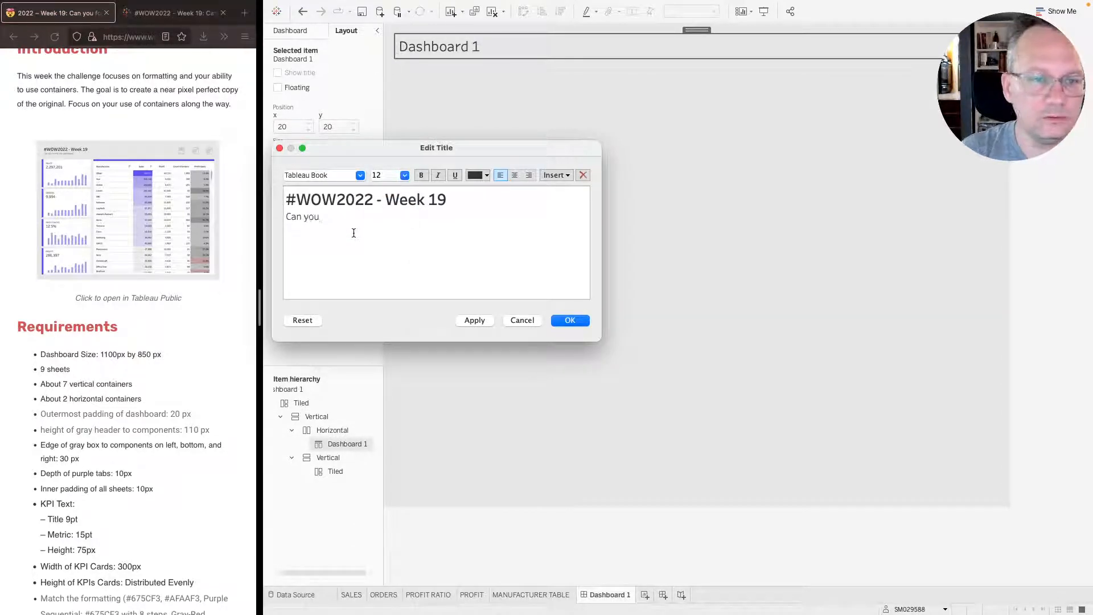
type(" format a")
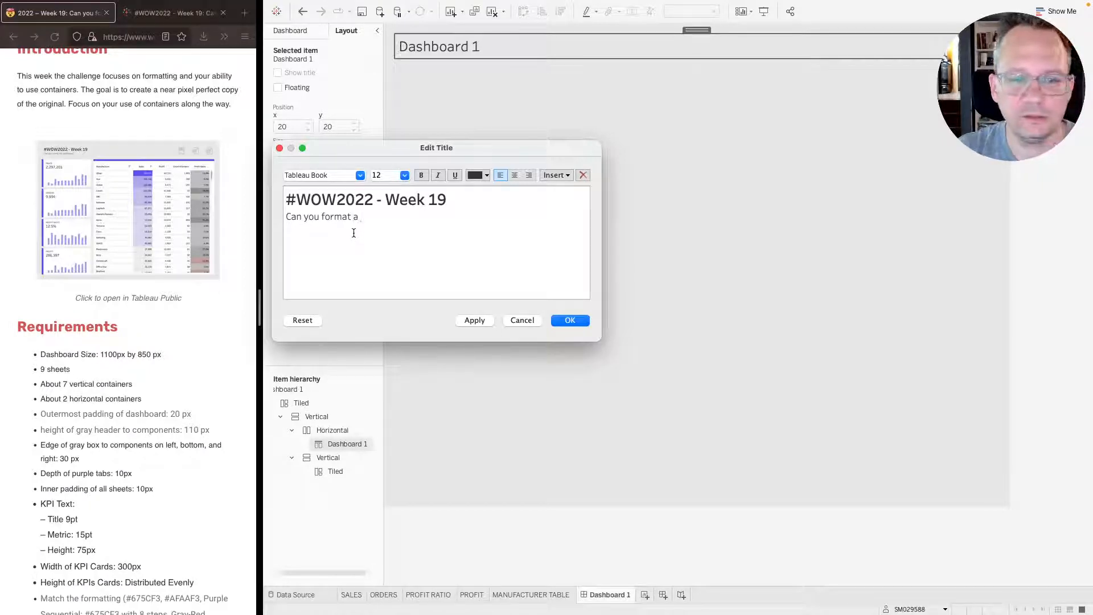
type(" dashboard?")
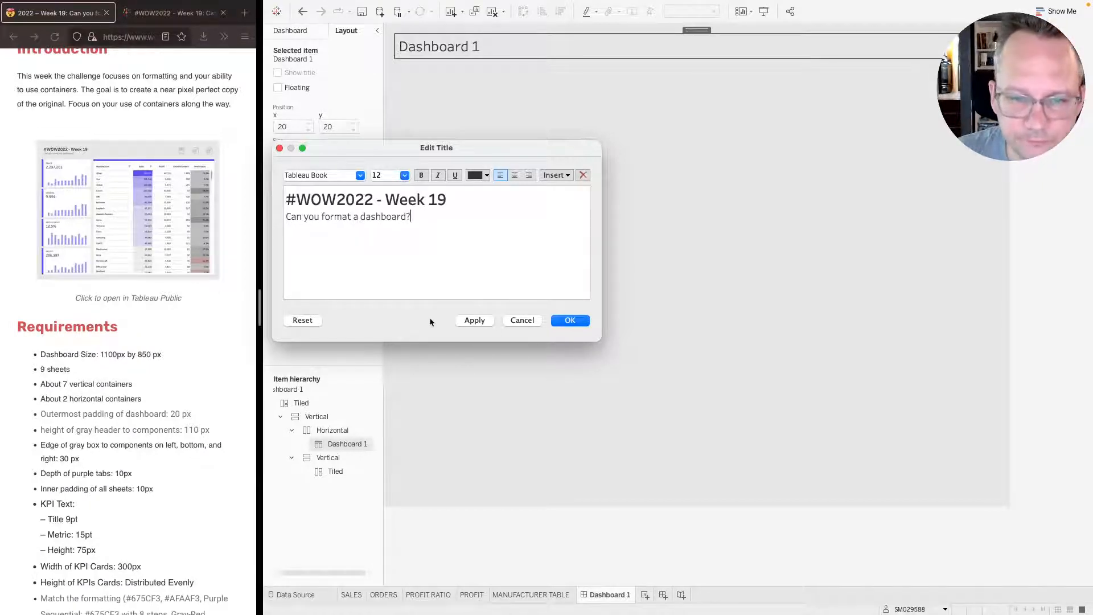
left_click(458, 320)
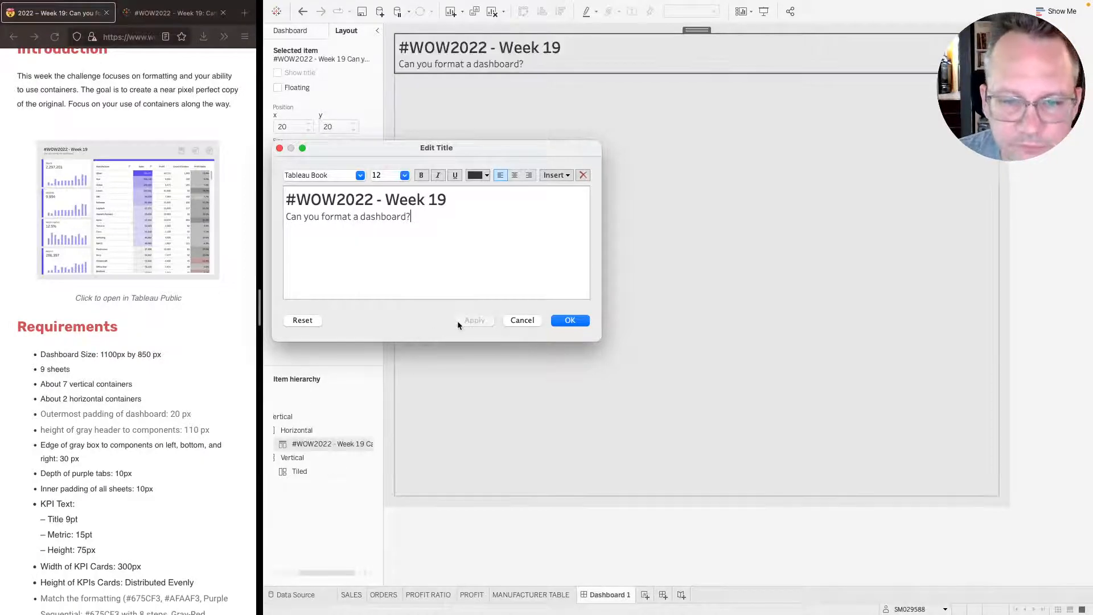
left_click(569, 322)
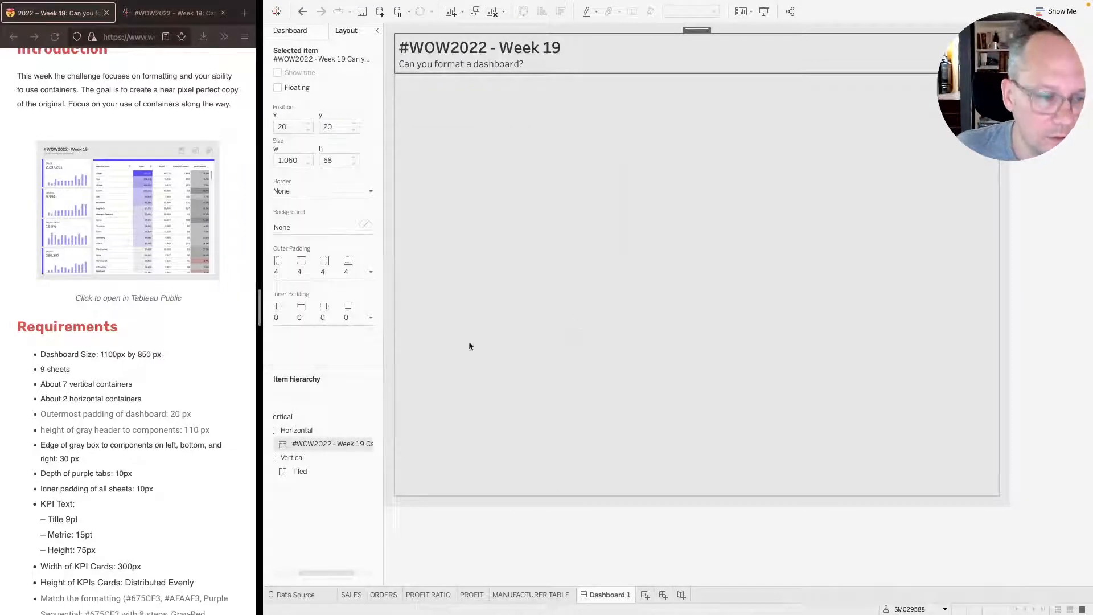
- Set the sheet name line in the SALES sheet's title to font size 9
scroll(90, 457, "down", 3)
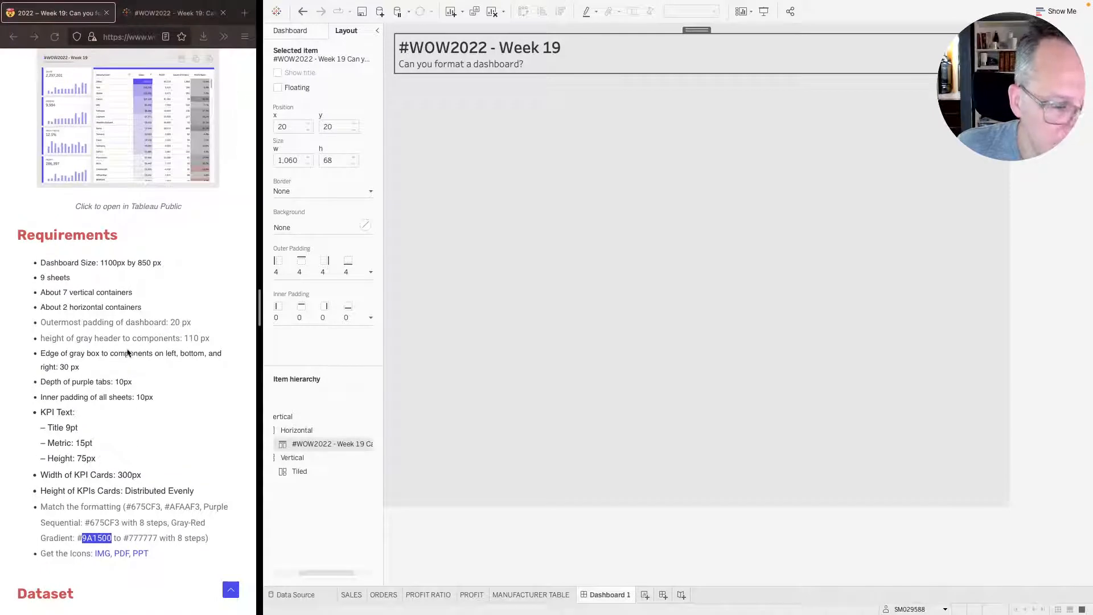
left_click(59, 441)
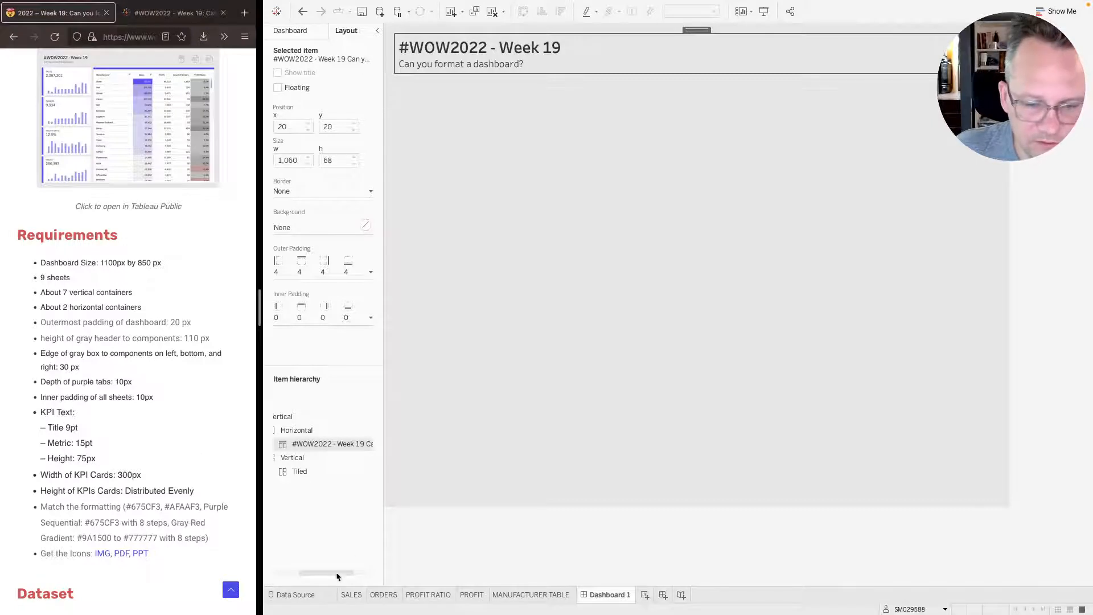
left_click(350, 594)
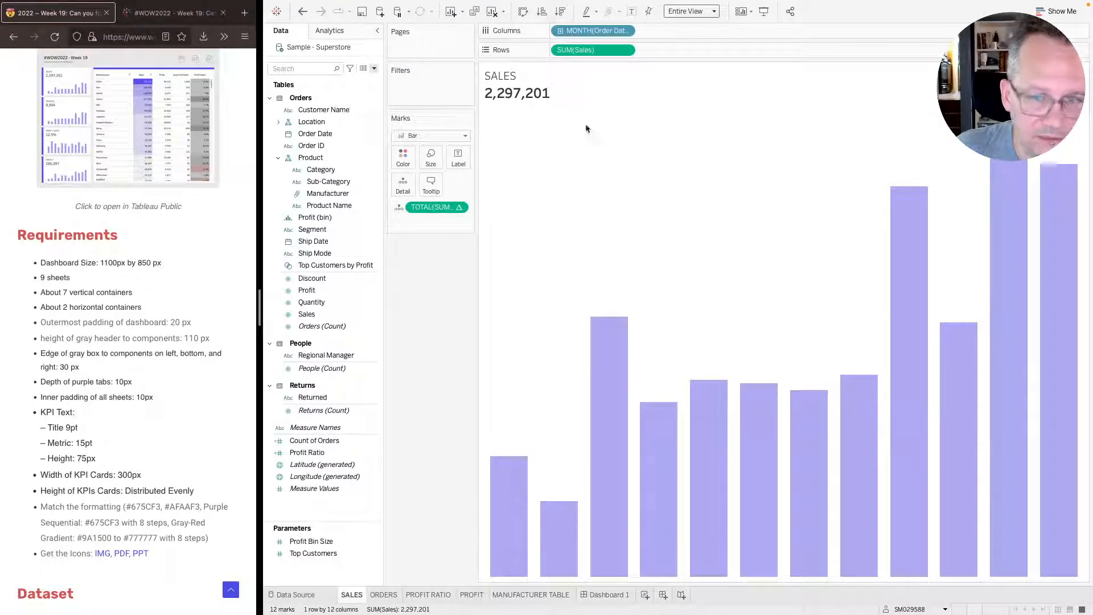
double_click(524, 82)
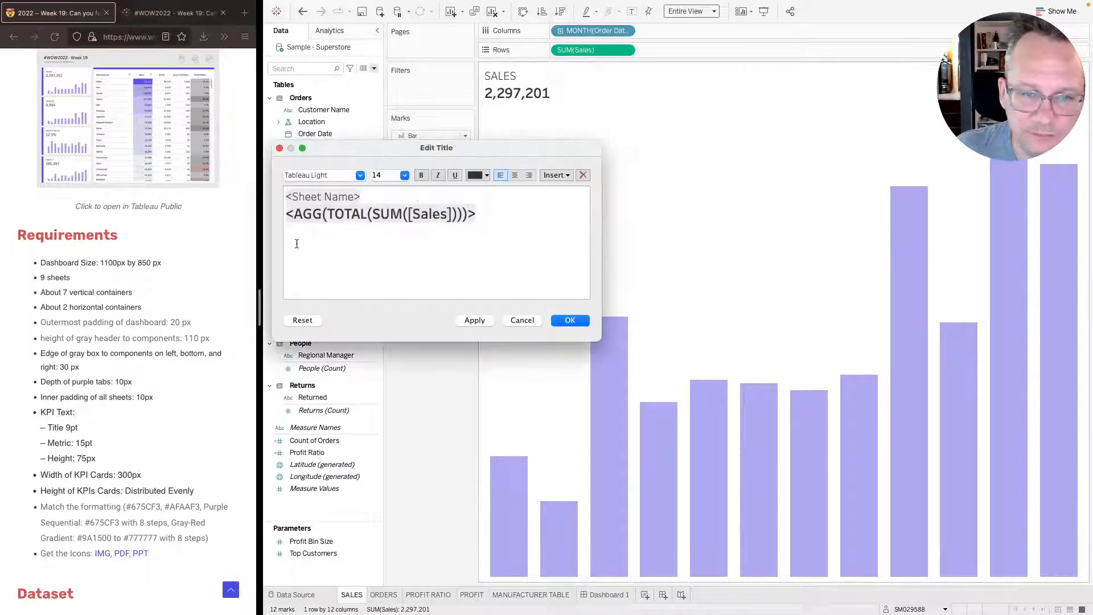
double_click(325, 197)
left_click(404, 175)
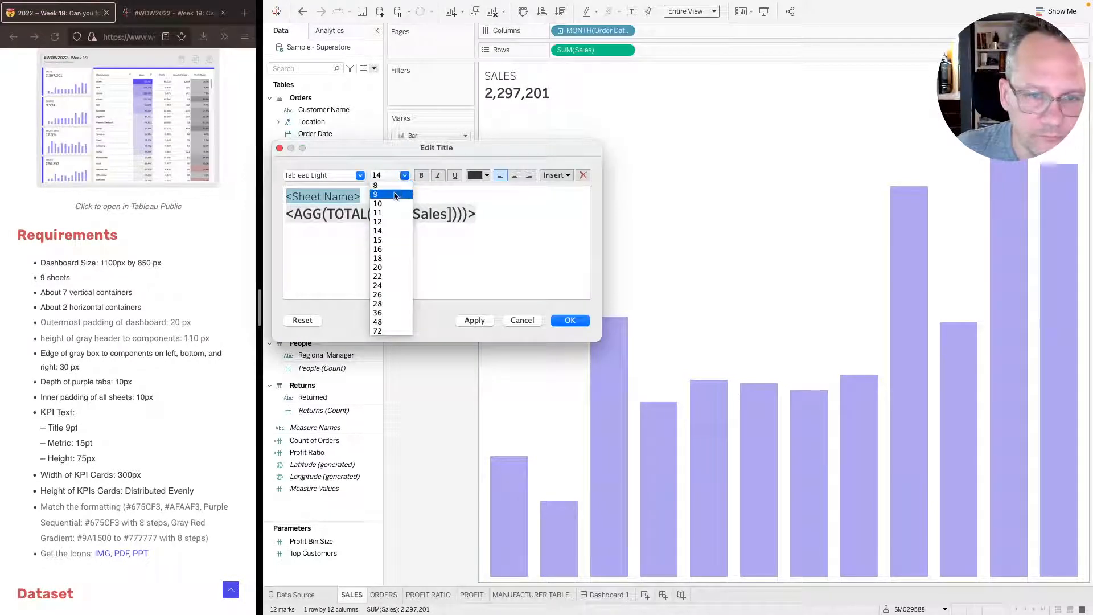
left_click(394, 195)
- Set the total sales line in the SALES title to font size 15 and apply the title
double_click(429, 205)
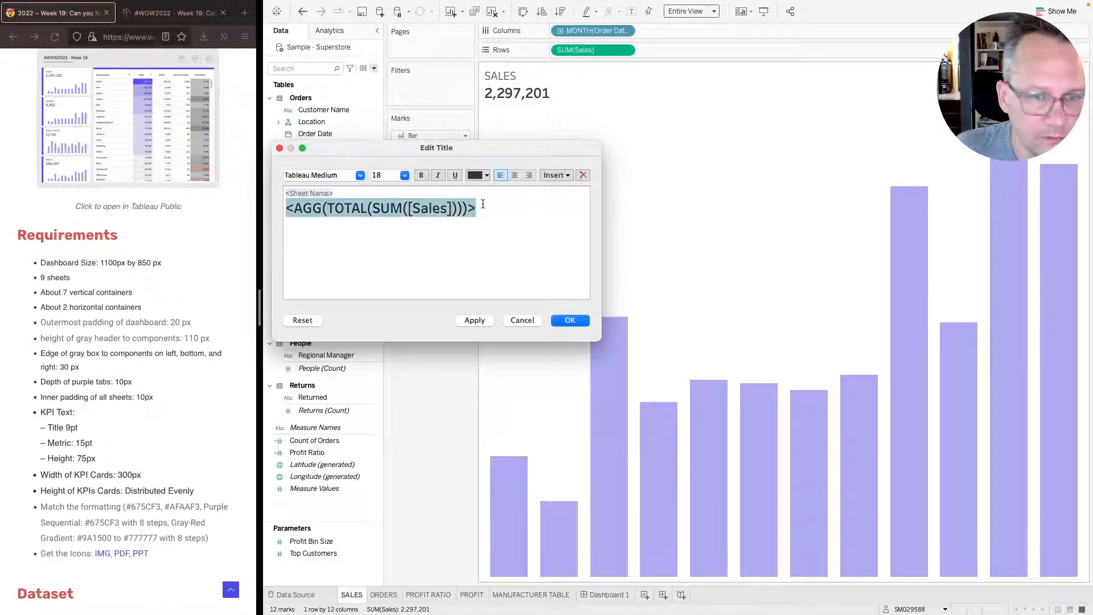
left_click_drag(495, 201, 276, 207)
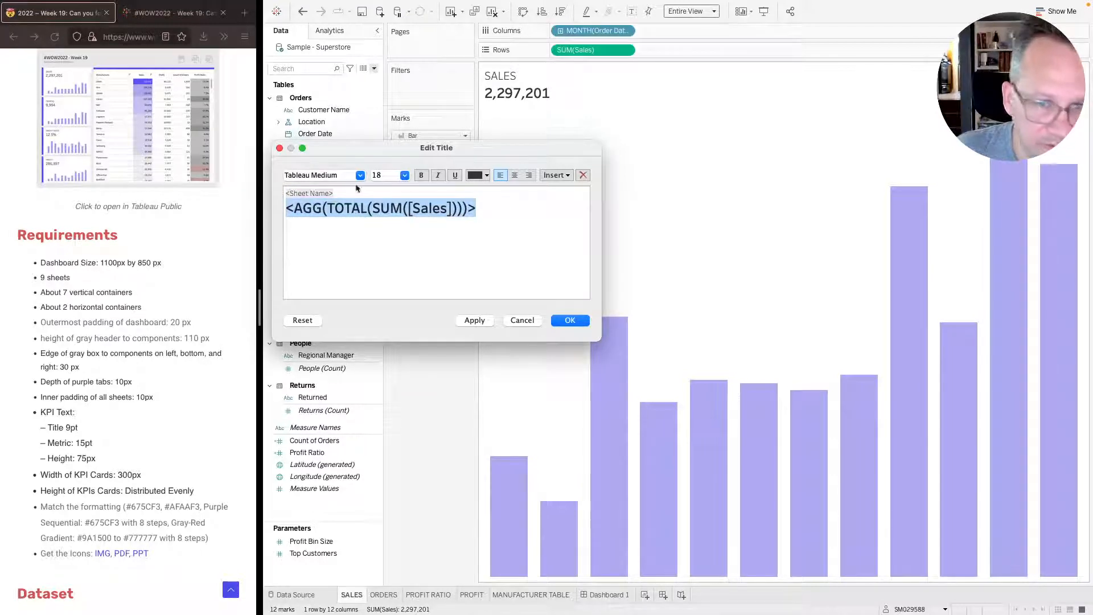
left_click(404, 176)
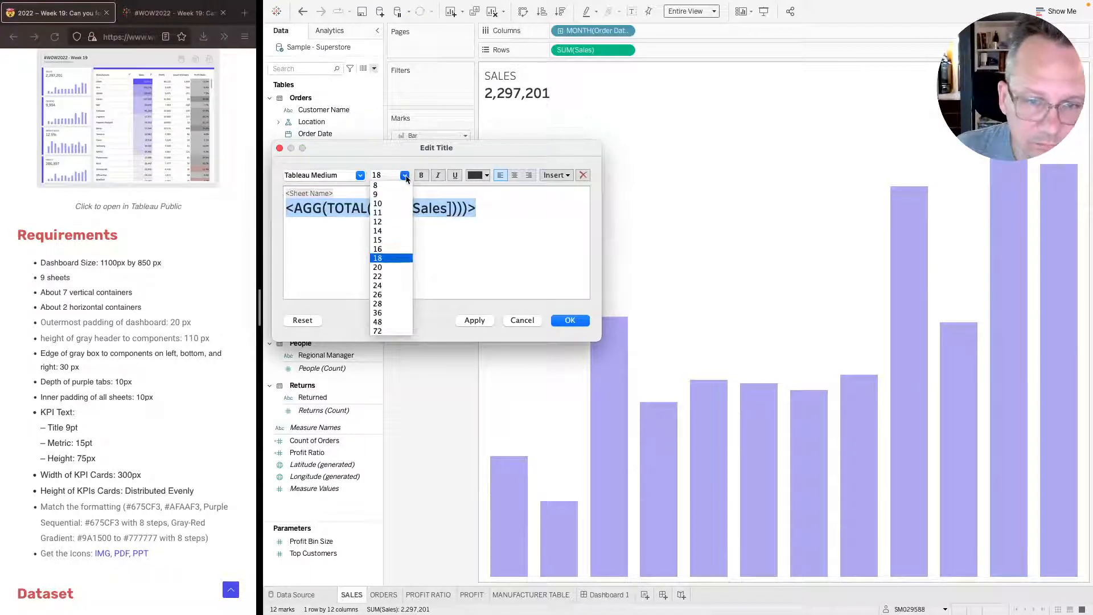
left_click(392, 243)
left_click(473, 320)
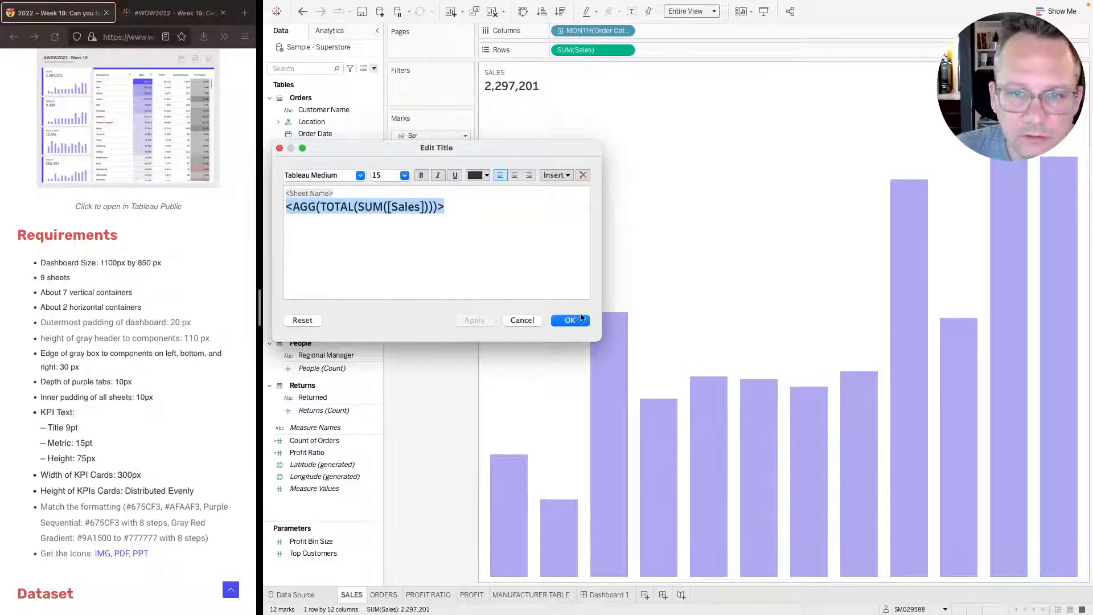
left_click(570, 320)
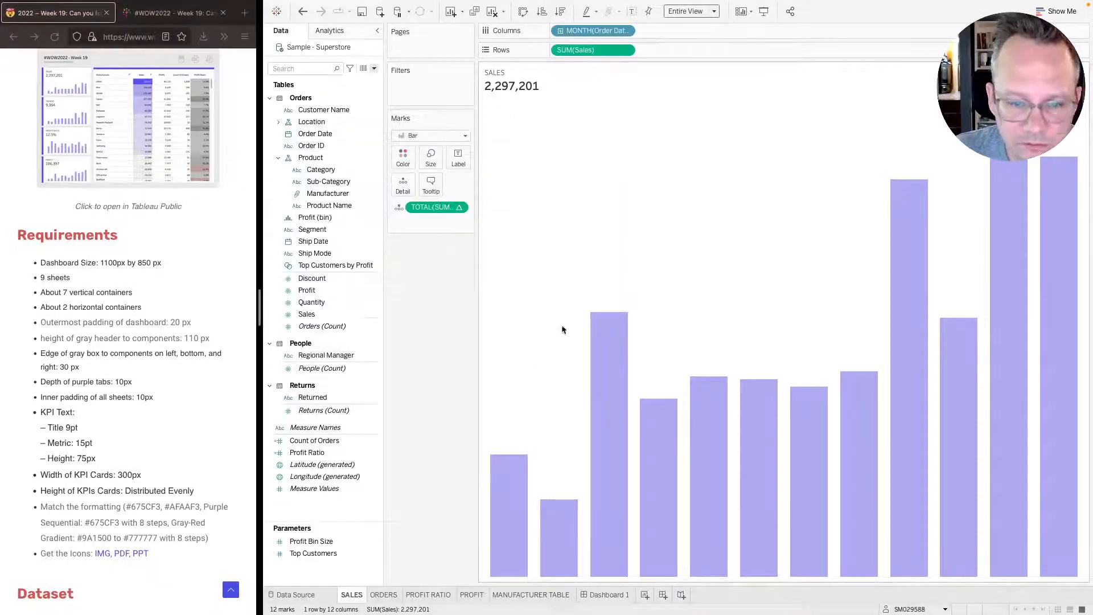
- Format the ORDERS sheet's title with the sheet name at size 9 and the order total at size 15
left_click(383, 594)
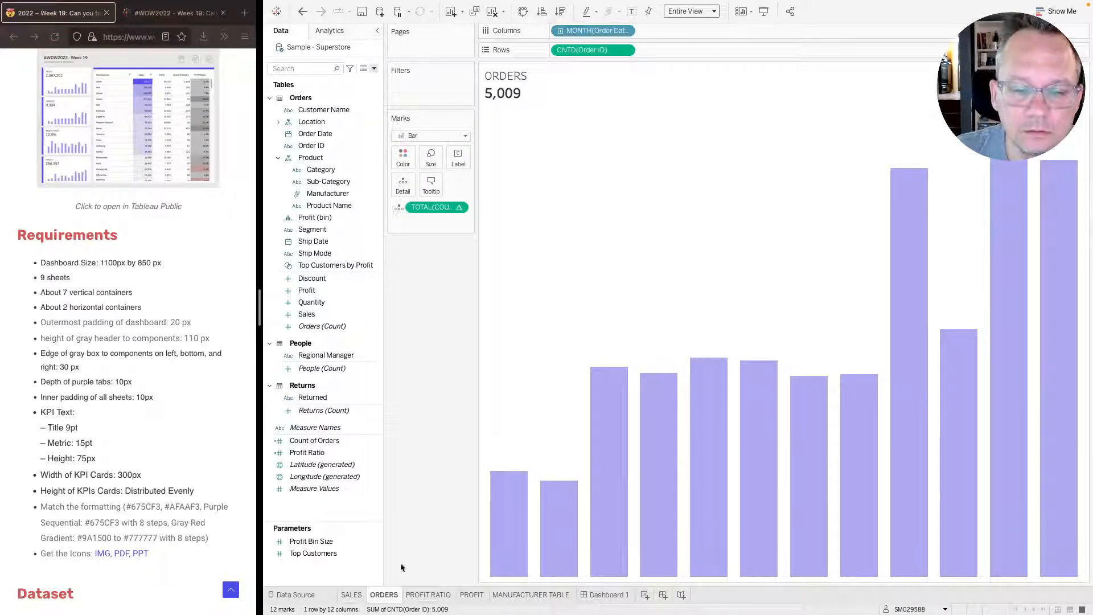
double_click(511, 77)
left_click_drag(361, 200, 218, 196)
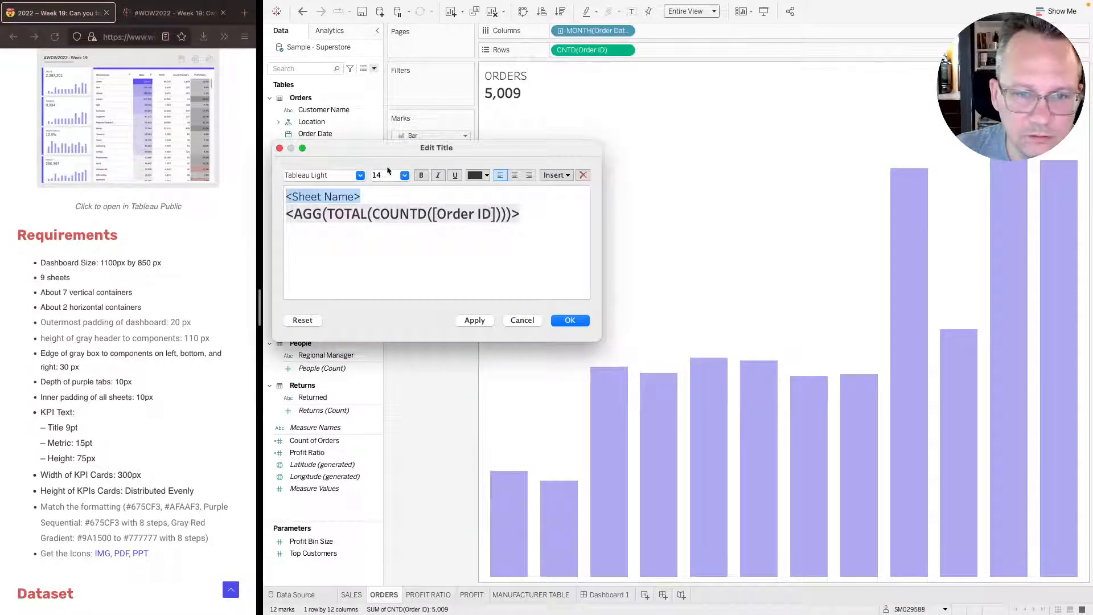
left_click(405, 175)
left_click(386, 195)
left_click_drag(546, 208, 255, 219)
left_click(404, 176)
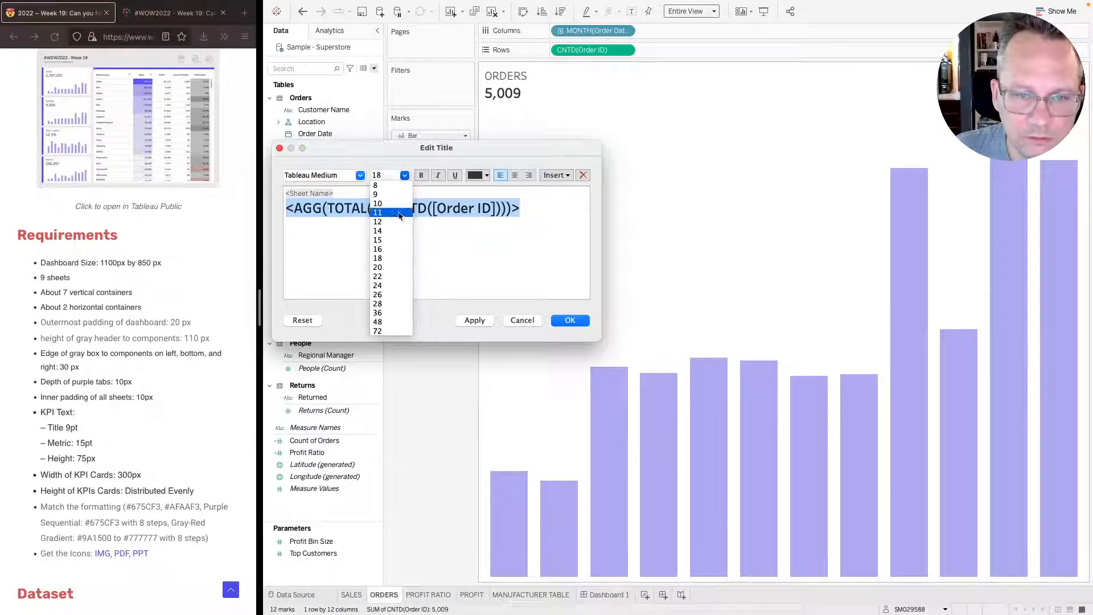
left_click(397, 242)
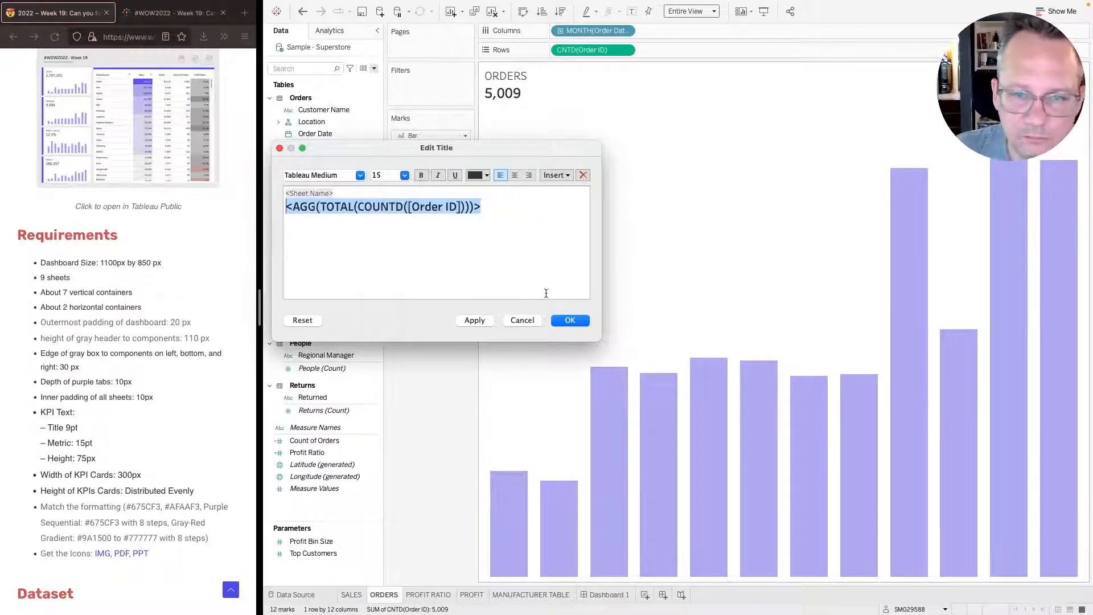
left_click(580, 320)
- Set the sheet name line in the PROFIT RATIO sheet's title to font size 9
left_click(428, 594)
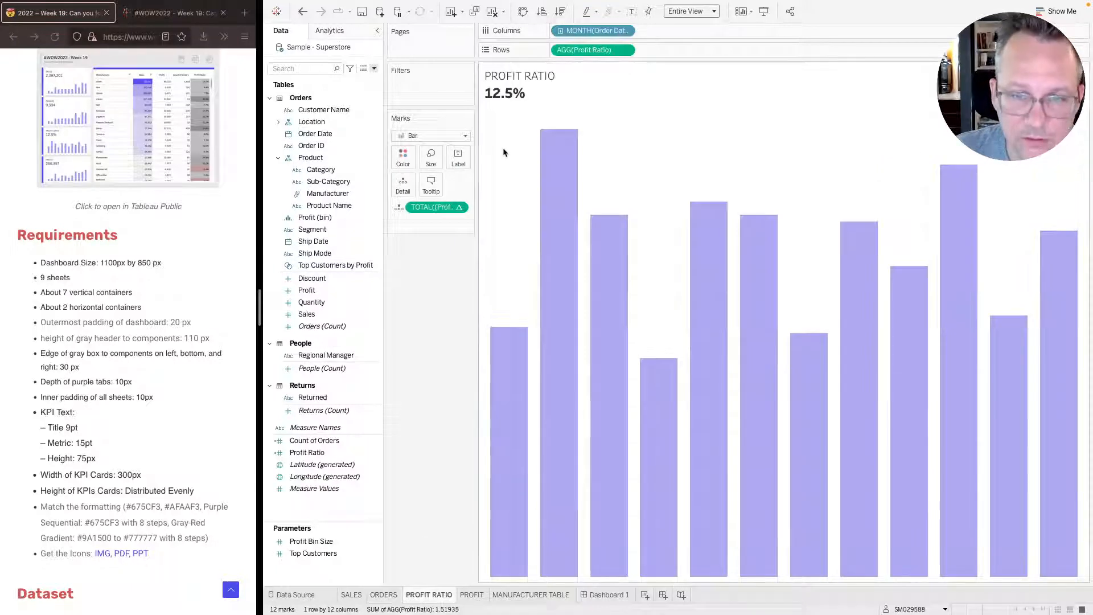
double_click(519, 93)
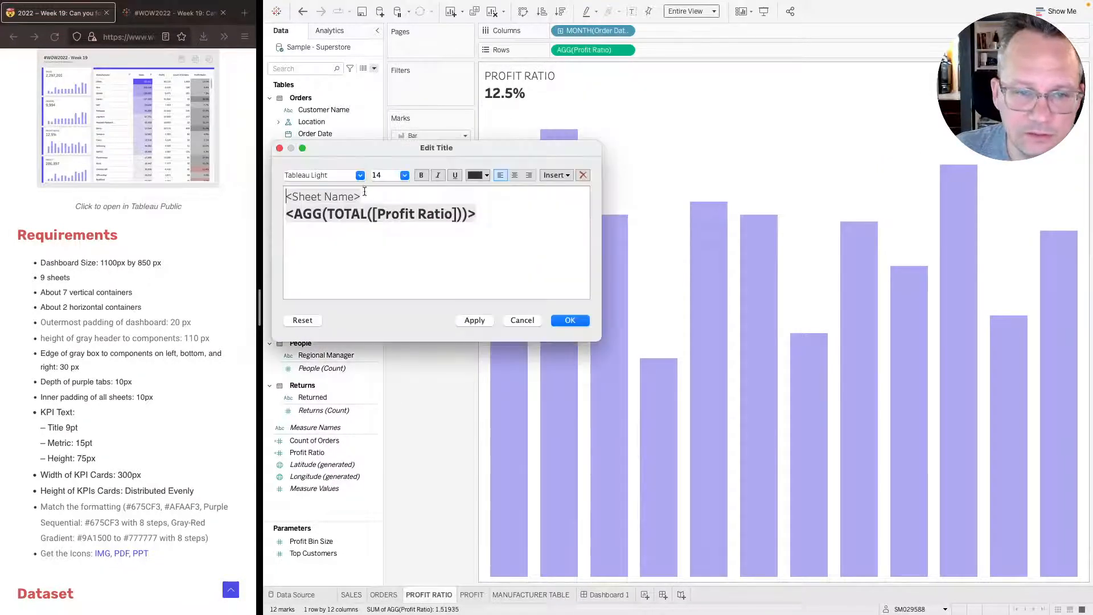
left_click_drag(364, 193, 285, 195)
left_click(404, 175)
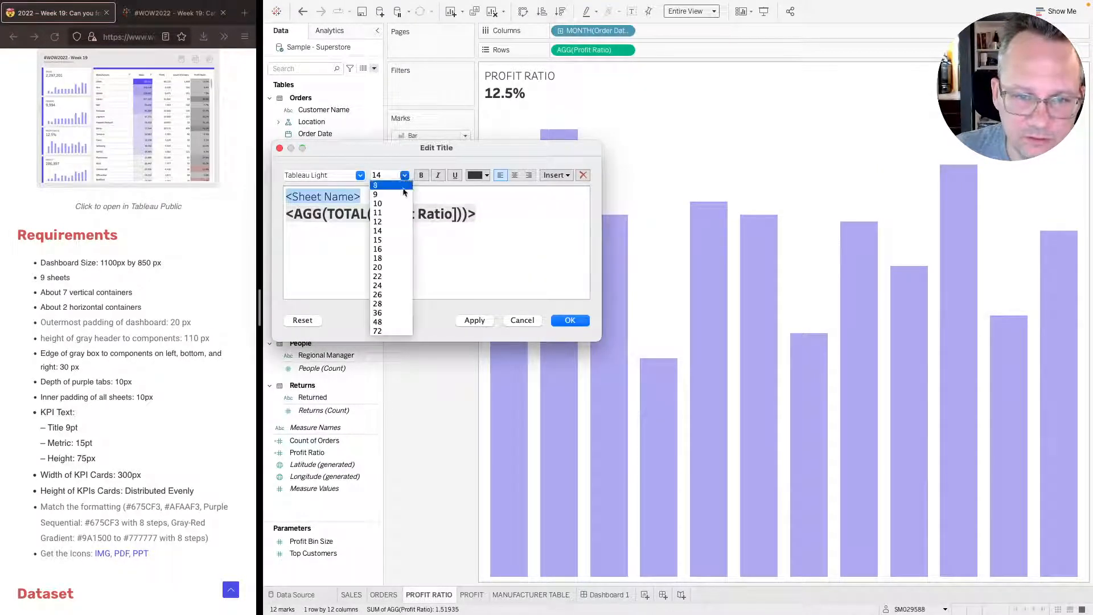
left_click(398, 192)
- Set the profit ratio total line in the PROFIT RATIO sheet's title to font size 15 and apply the title
left_click(488, 209)
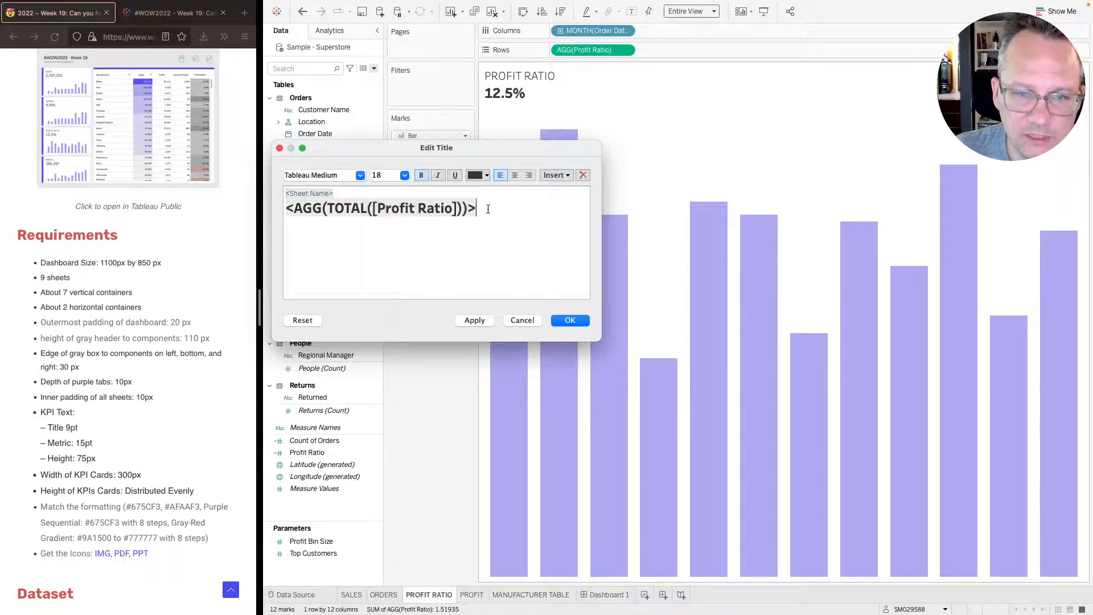
left_click_drag(524, 205, 279, 209)
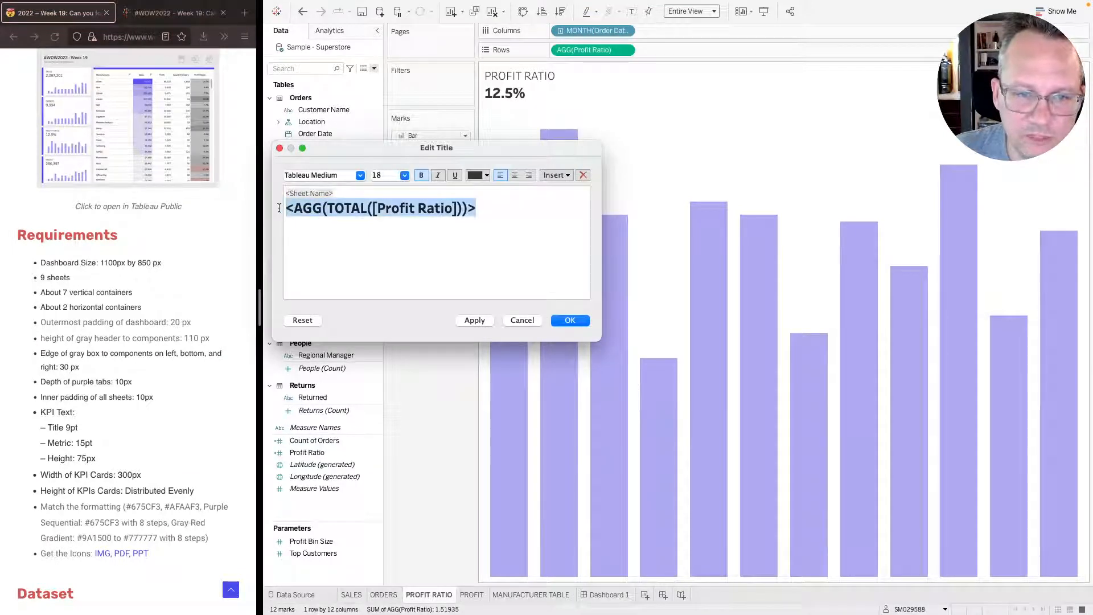
left_click(405, 175)
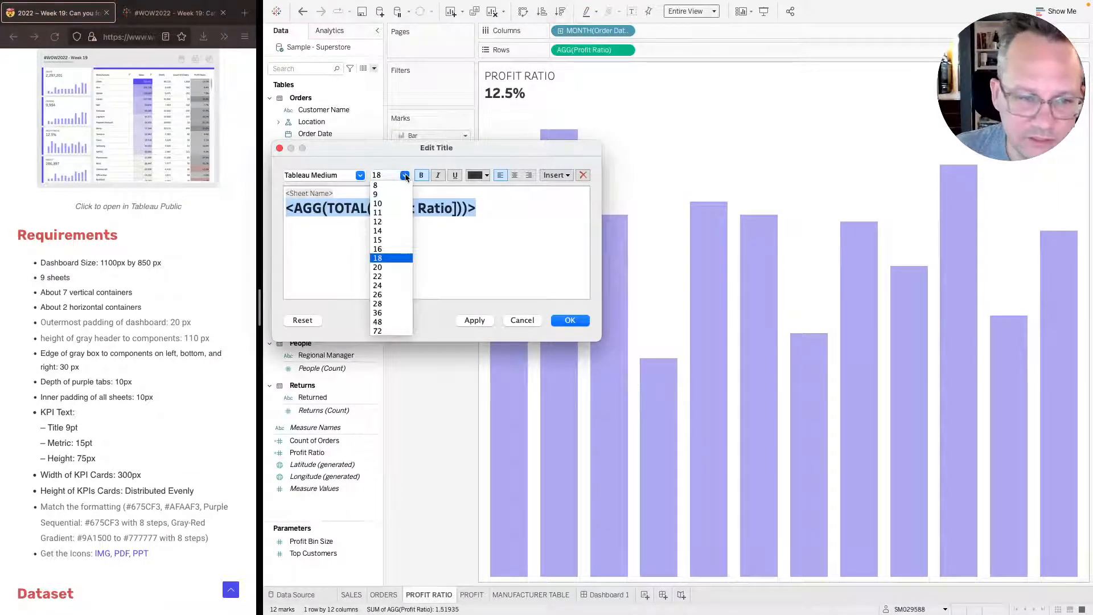
left_click(396, 232)
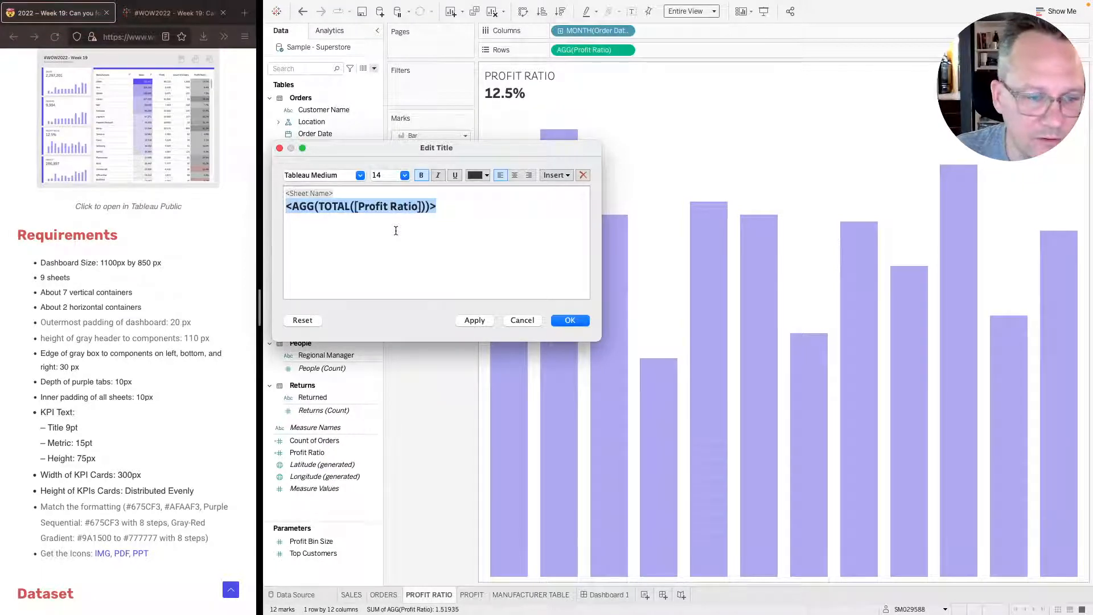
left_click(404, 175)
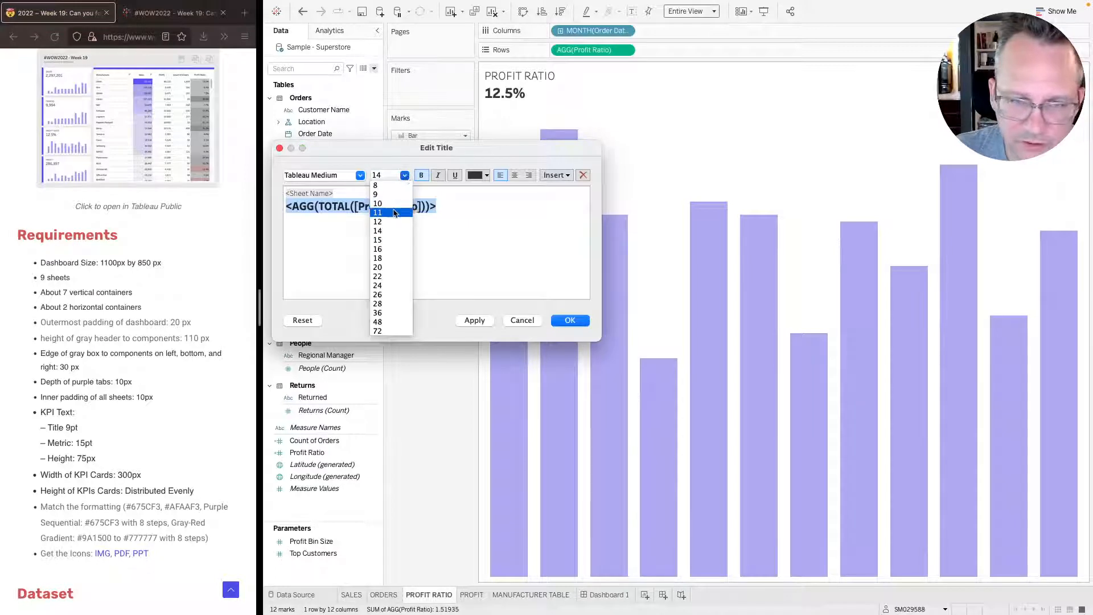
left_click(387, 240)
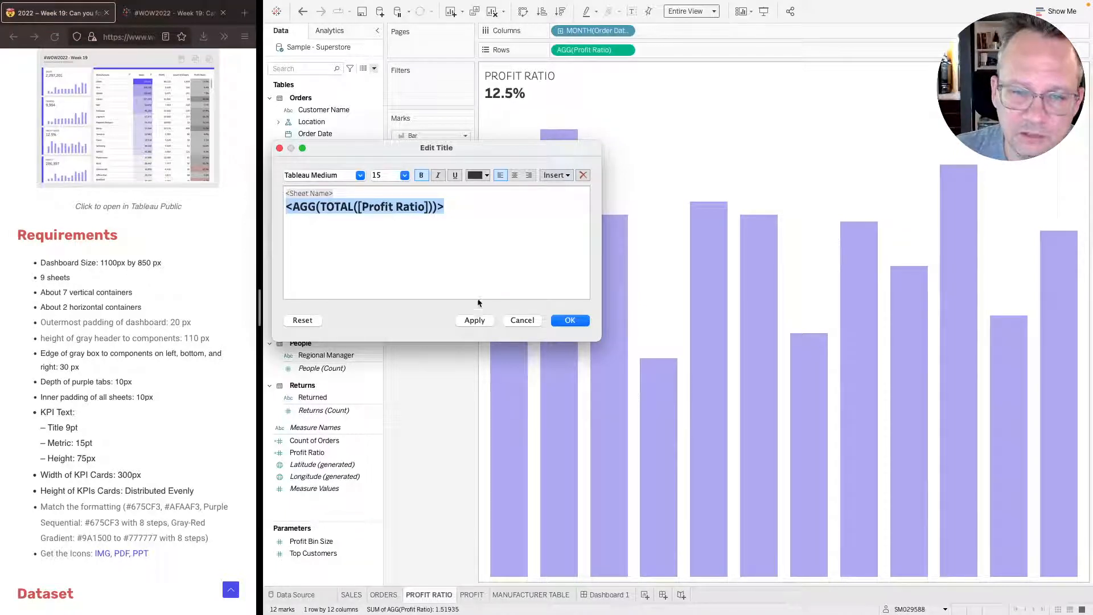
left_click(478, 251)
left_click(474, 320)
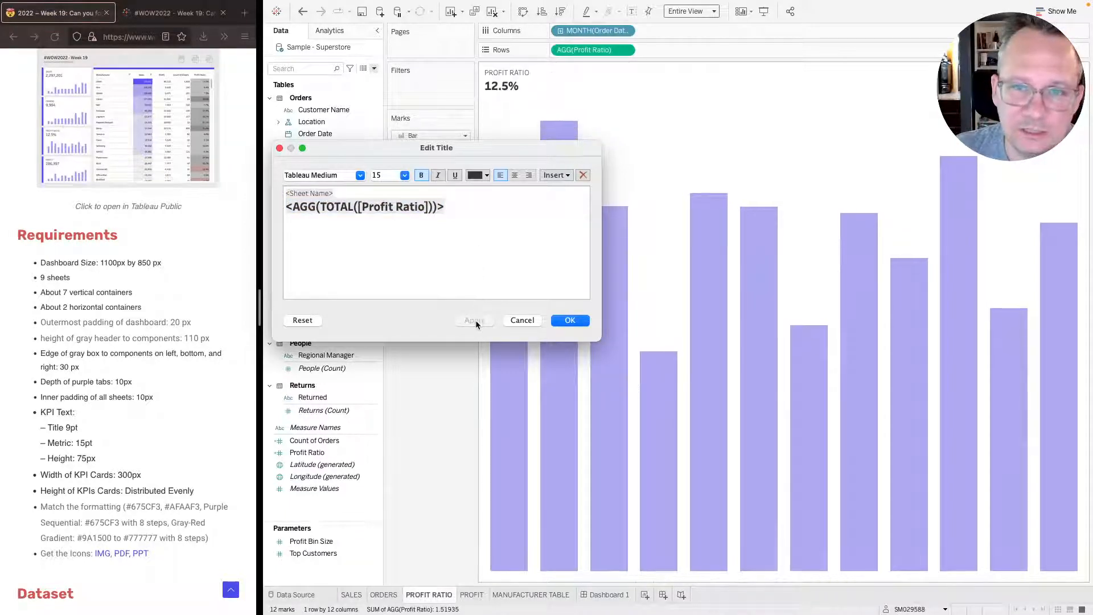
left_click(569, 320)
- Format the PROFIT sheet's title with the sheet name at size 9 and the profit total at size 15
left_click(475, 595)
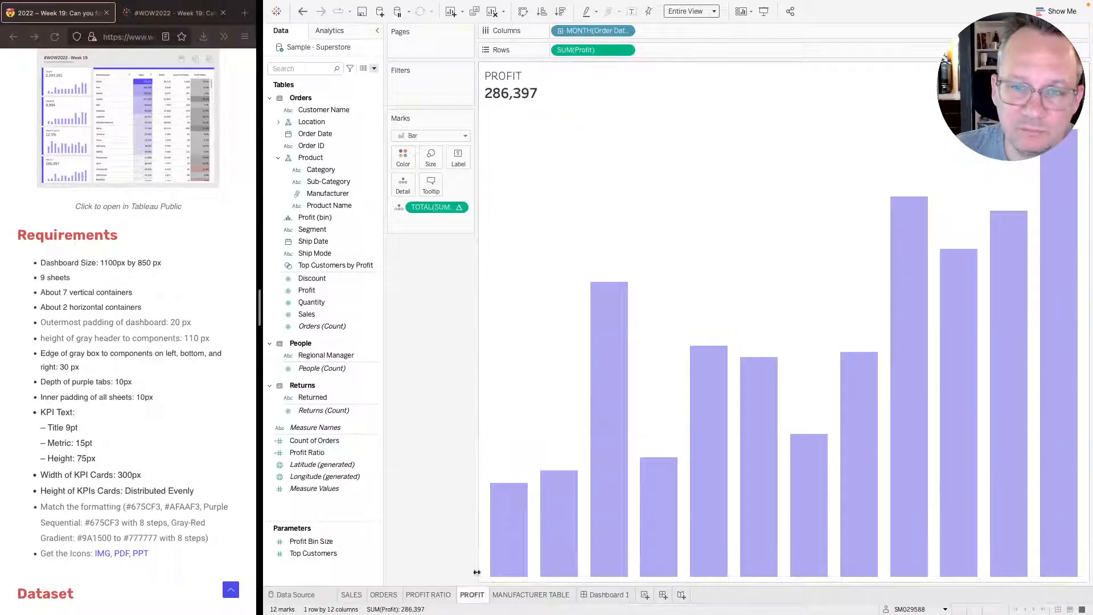
double_click(534, 76)
left_click_drag(359, 197, 286, 197)
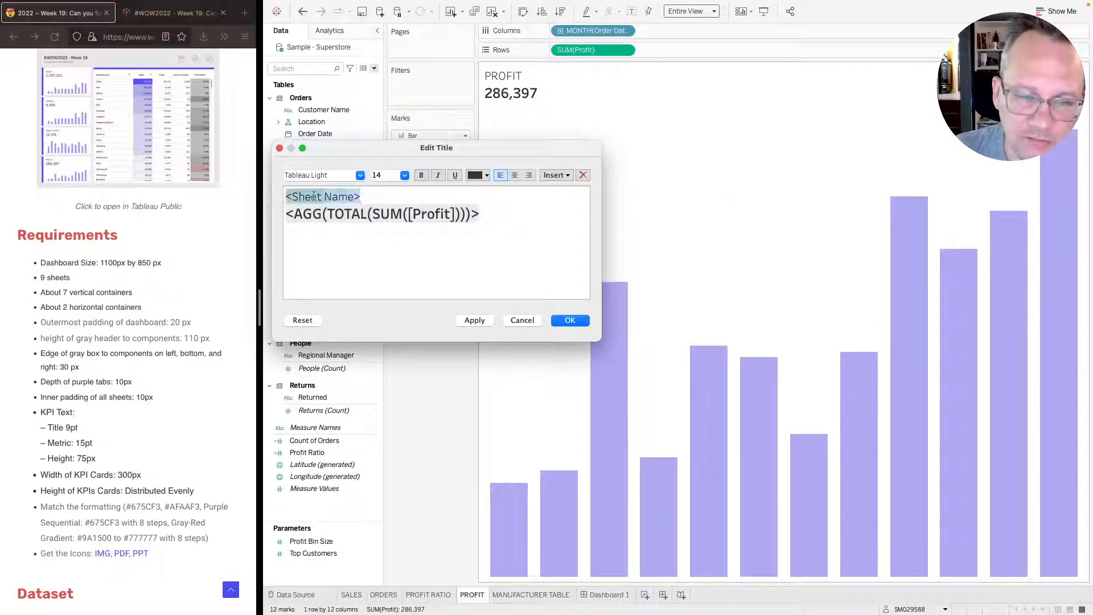
left_click(404, 176)
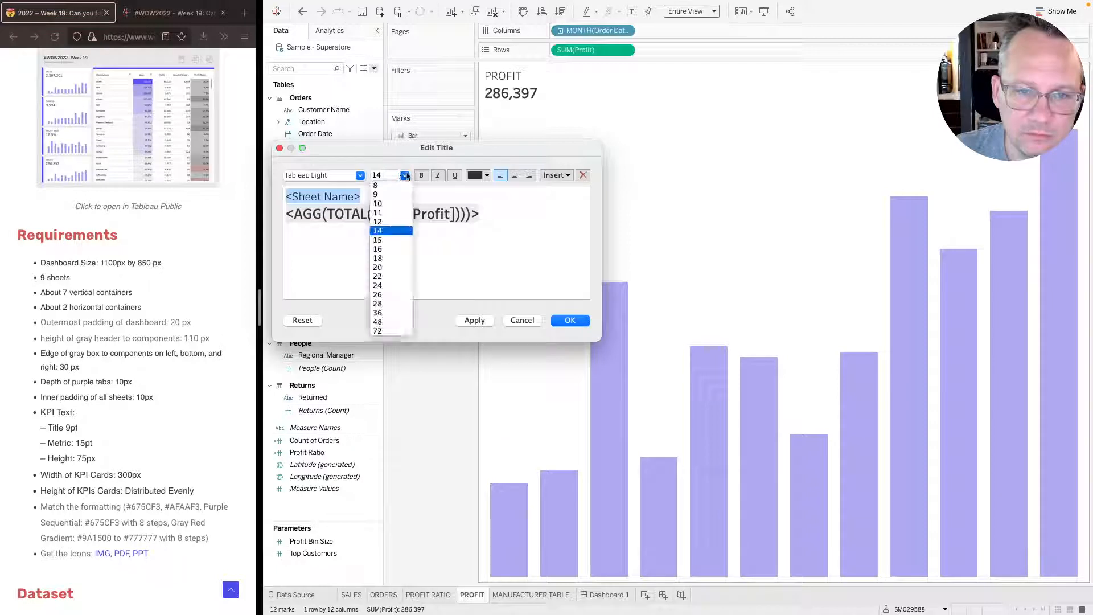
left_click(401, 195)
left_click_drag(498, 214, 241, 213)
left_click(404, 175)
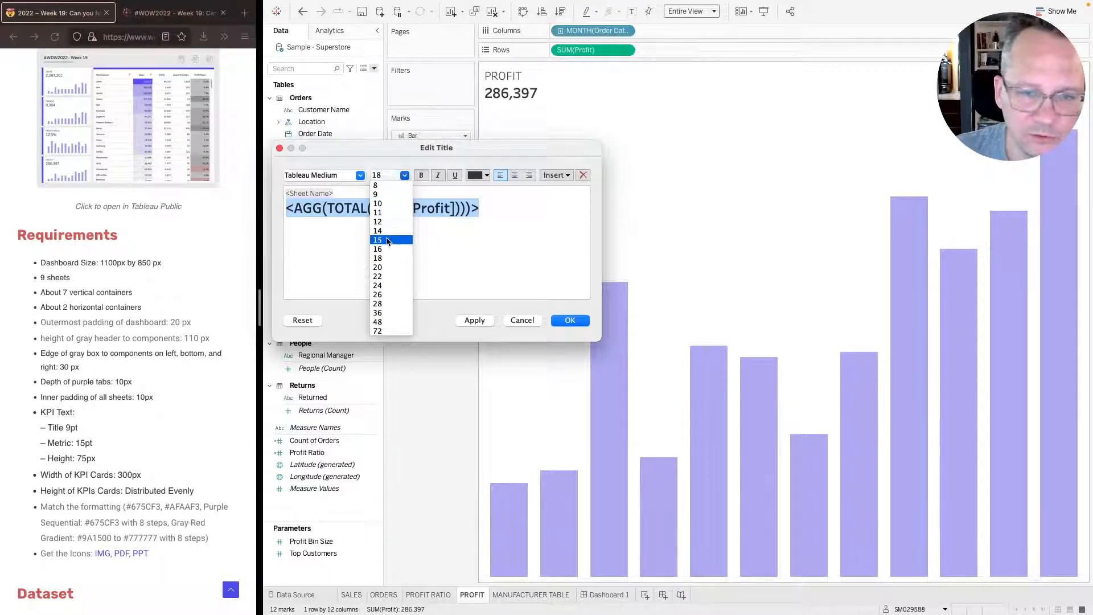
left_click(387, 239)
left_click(559, 320)
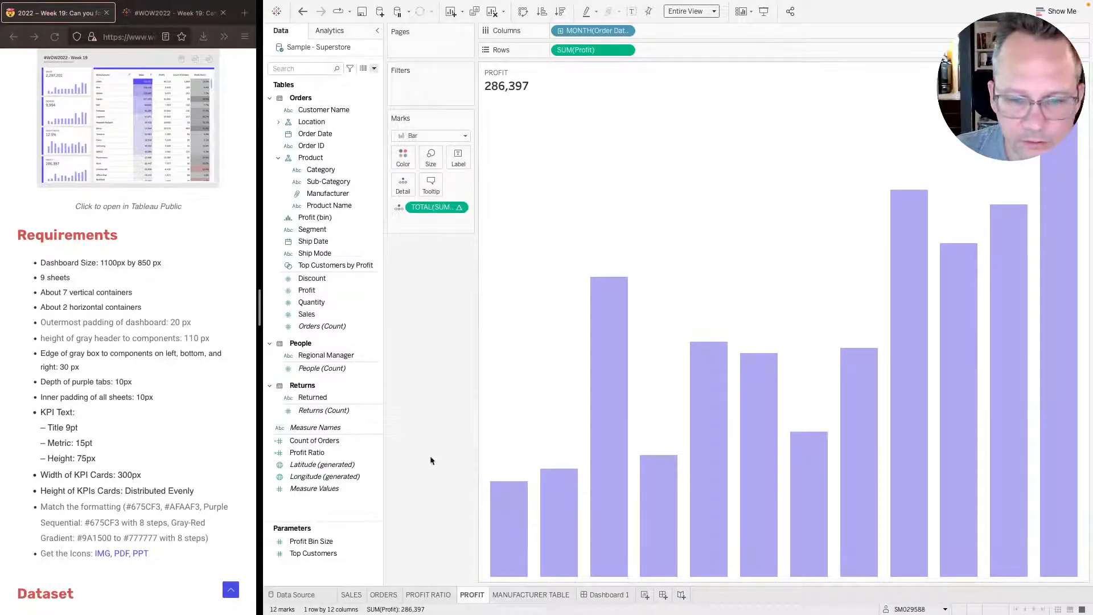
- Add a horizontal container at the top of Dashboard 1 to hold the dashboard title
left_click(550, 596)
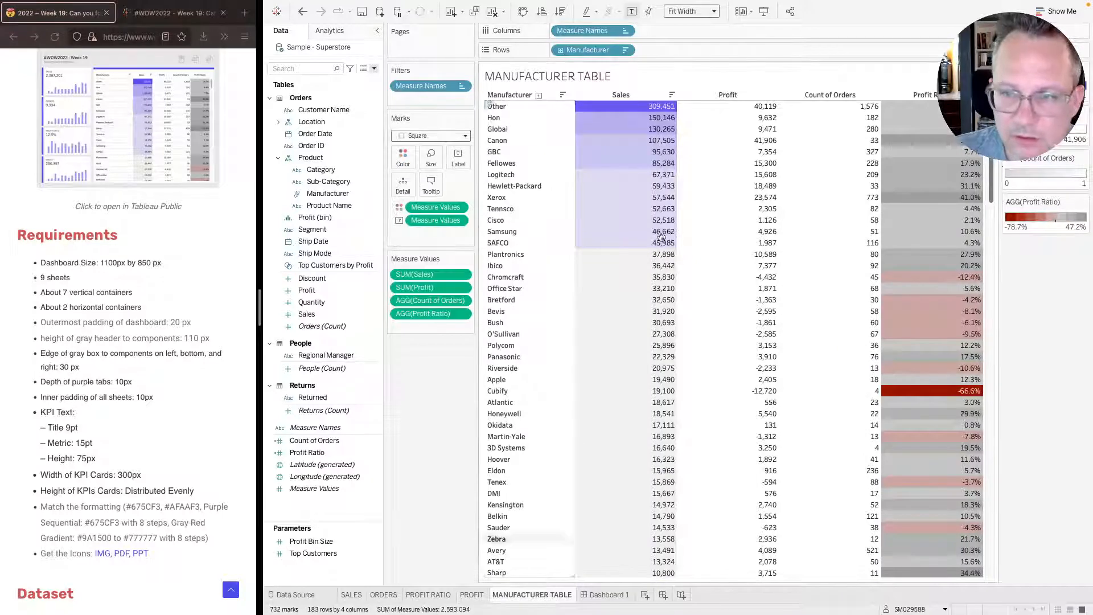
left_click(619, 595)
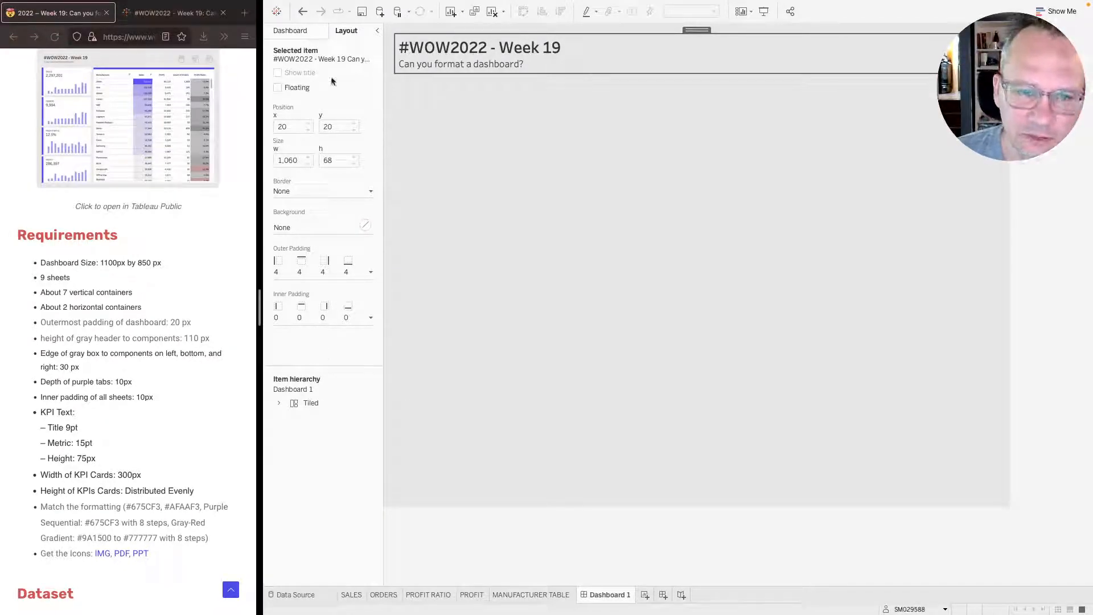
left_click(302, 34)
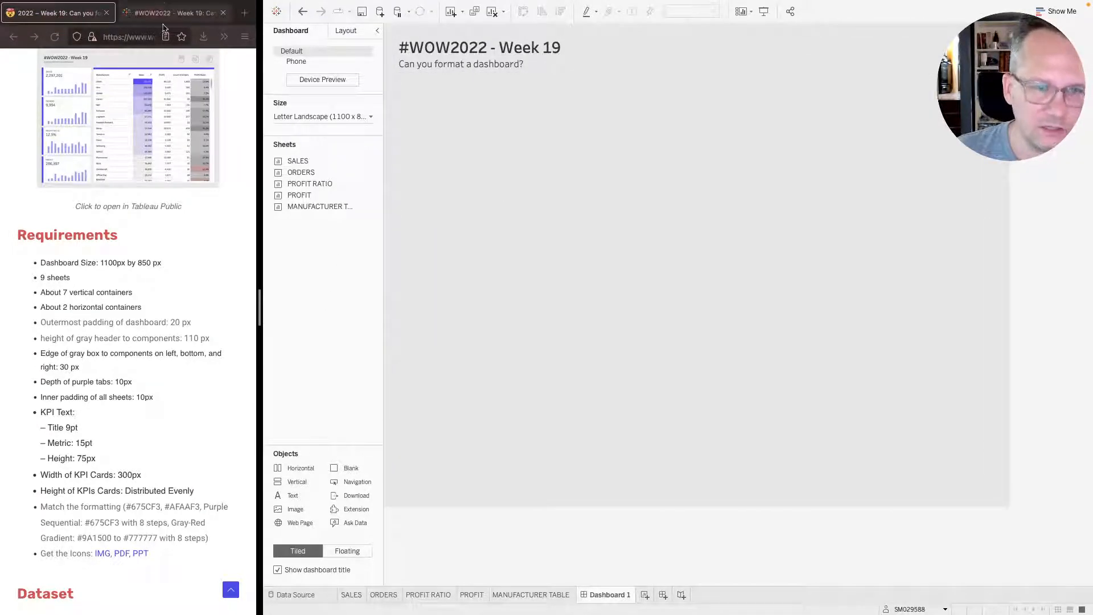
left_click_drag(307, 464, 401, 154)
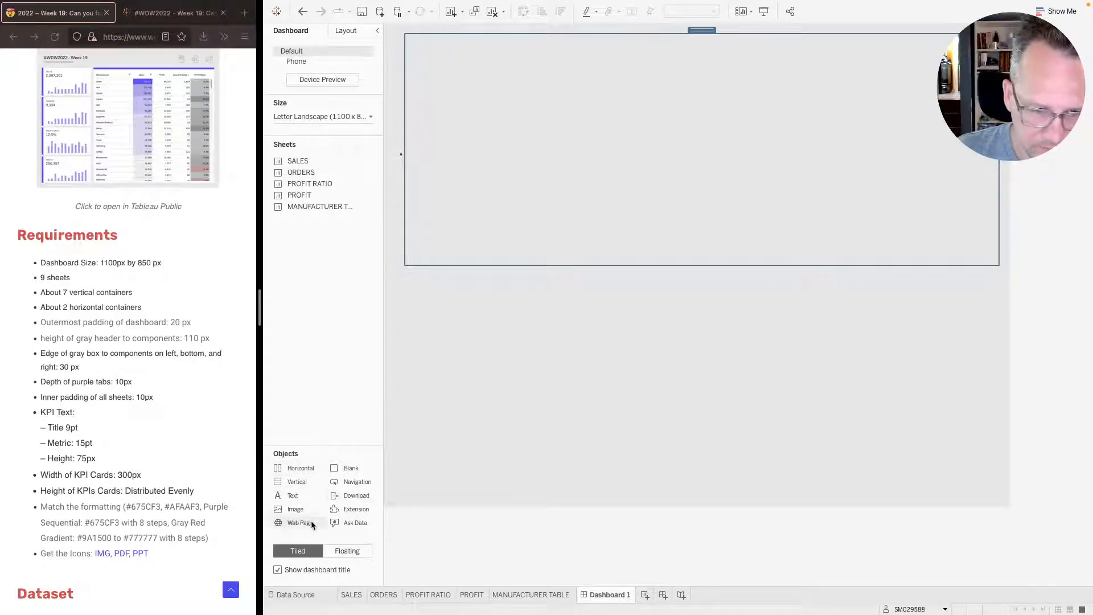
left_click_drag(297, 495, 732, 121)
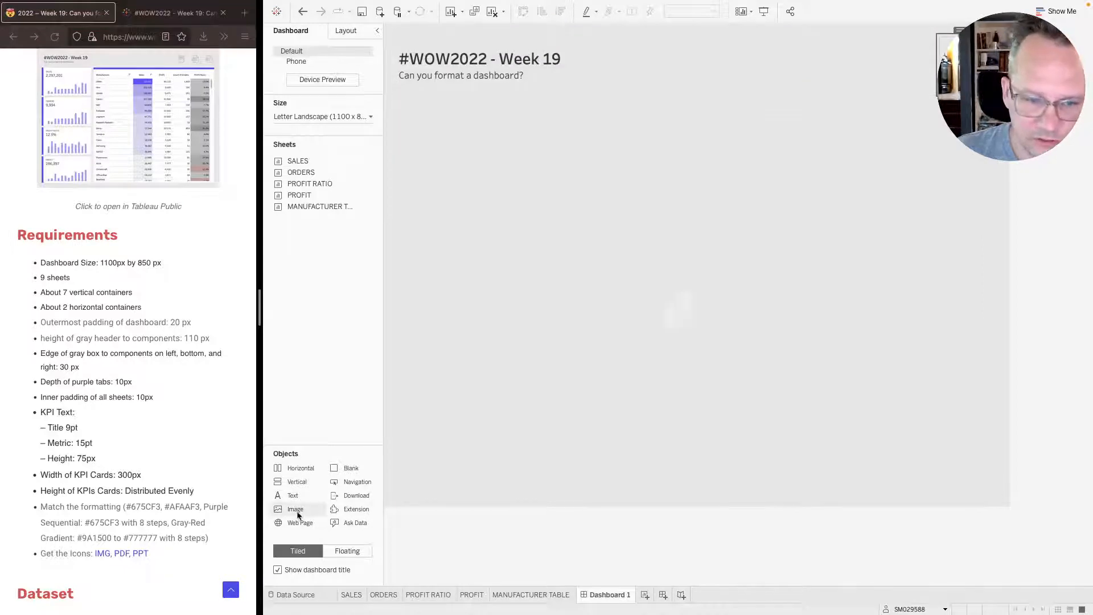
left_click_drag(294, 509, 898, 136)
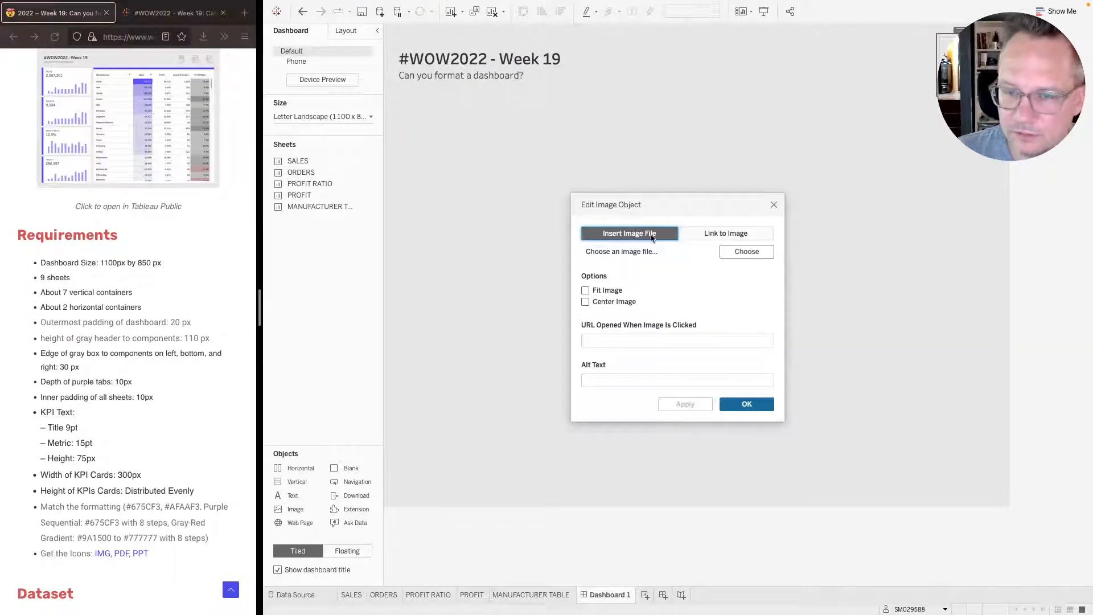
left_click(739, 253)
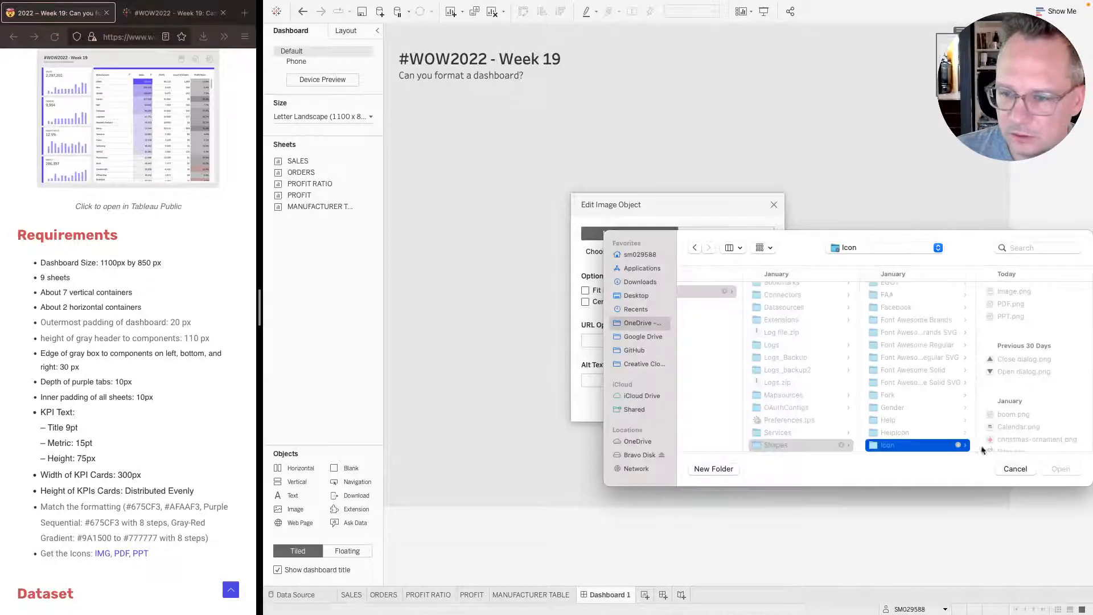
left_click(1007, 468)
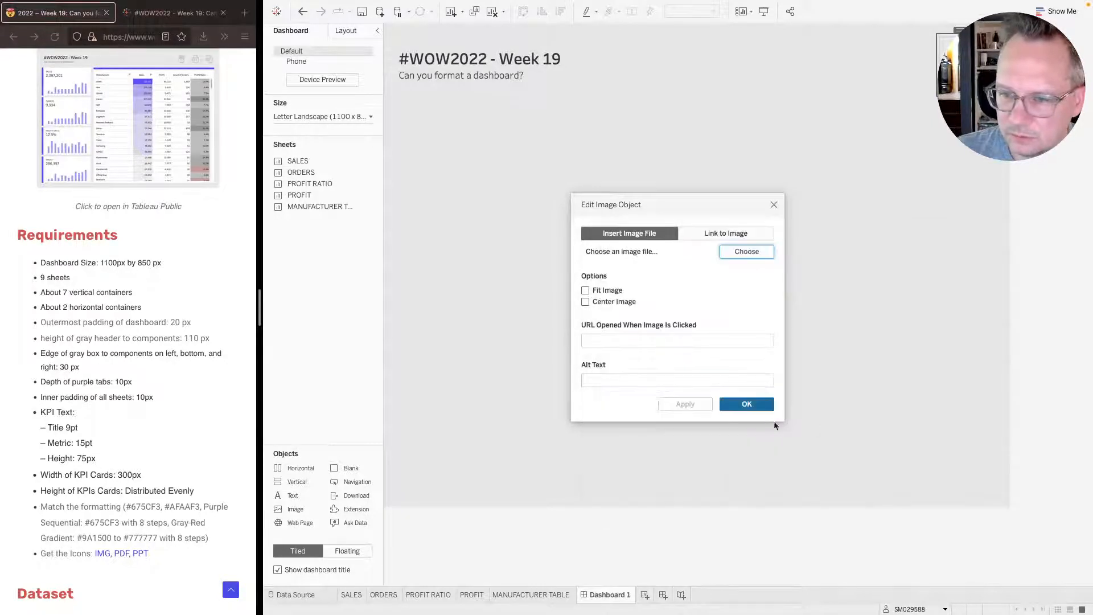
left_click(774, 206)
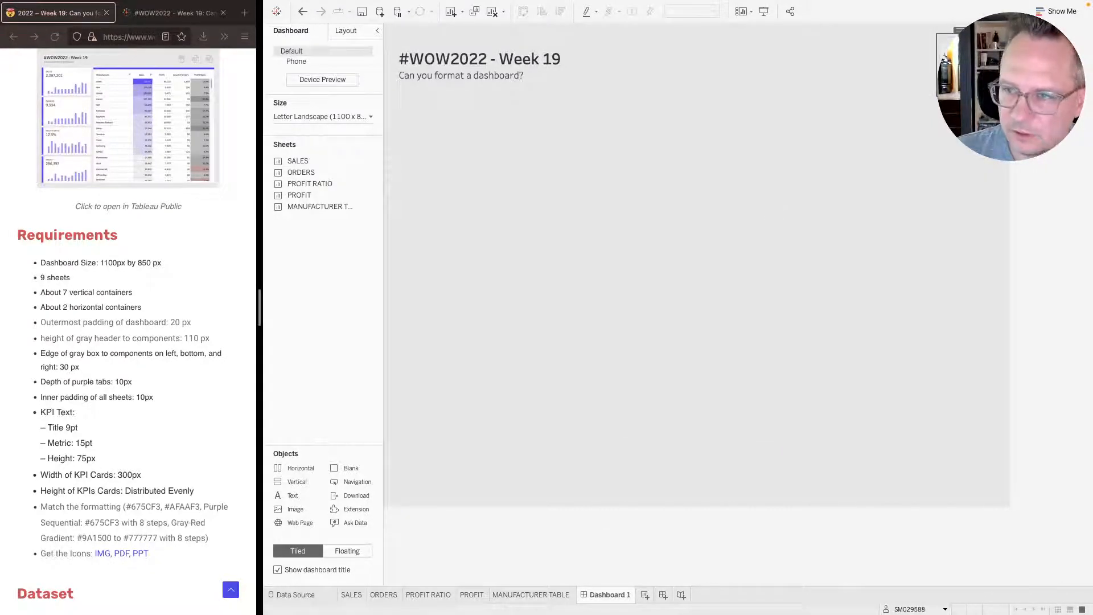
- Add three Download objects side by side in the header beside the title and remove the empty image object
left_click_drag(356, 482, 936, 67)
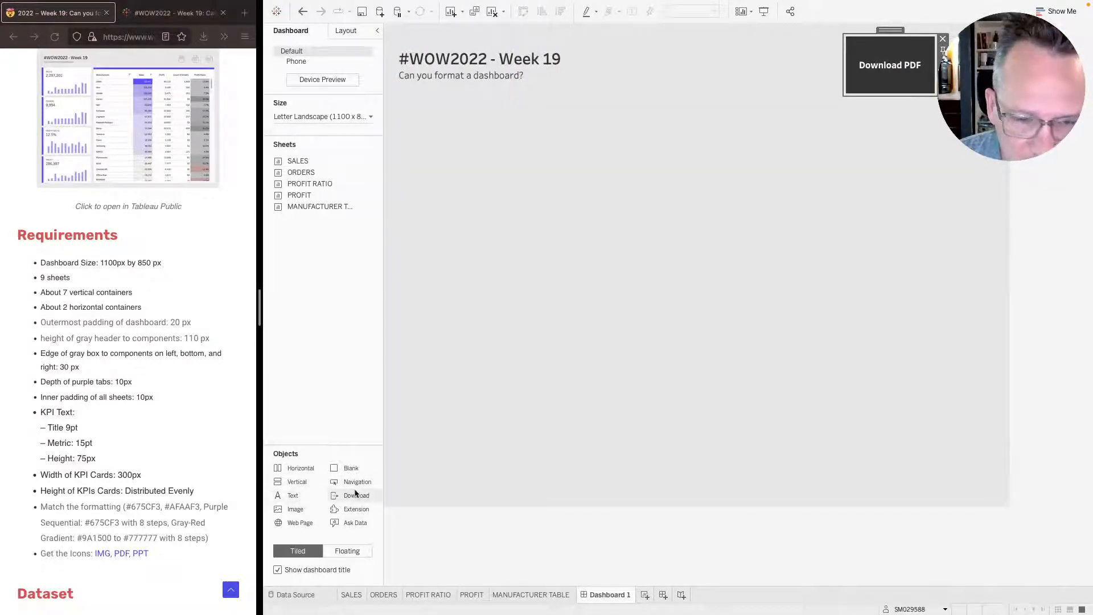
left_click_drag(354, 488, 930, 67)
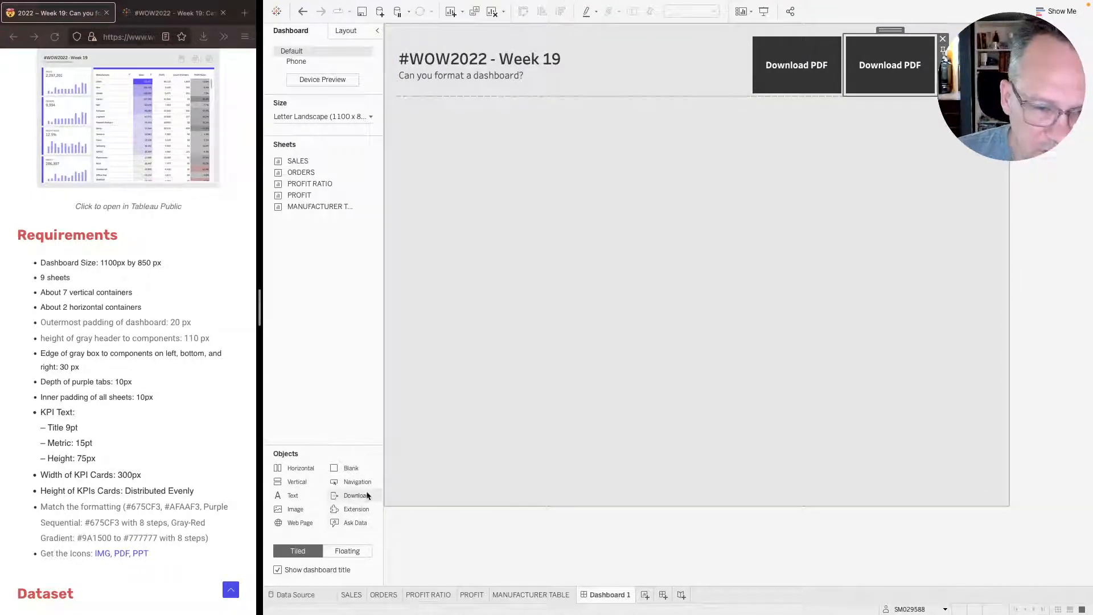
left_click_drag(359, 500, 938, 67)
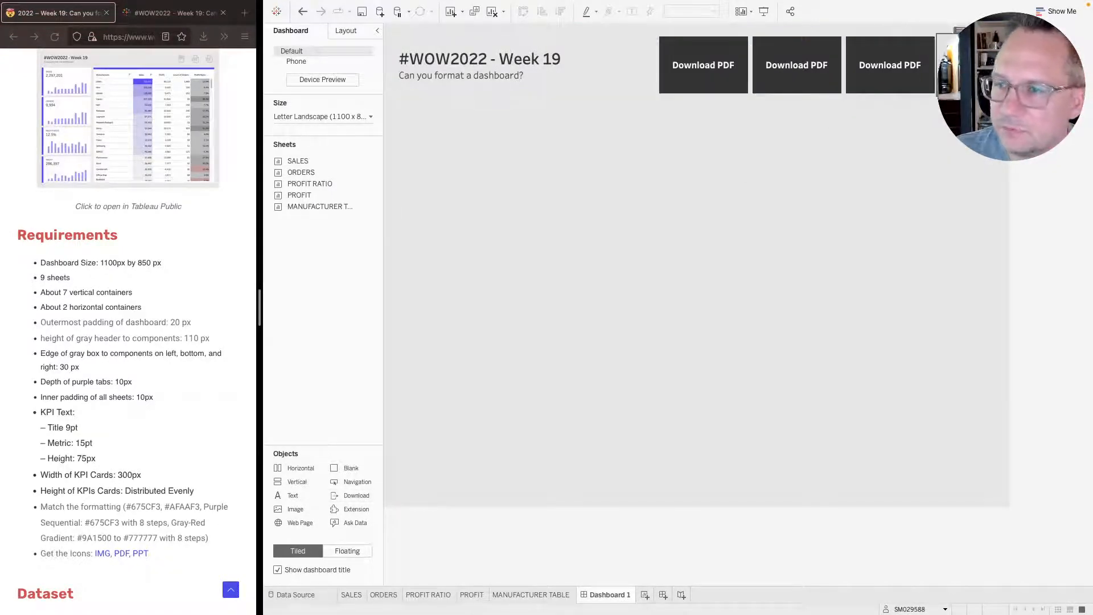
left_click(779, 49)
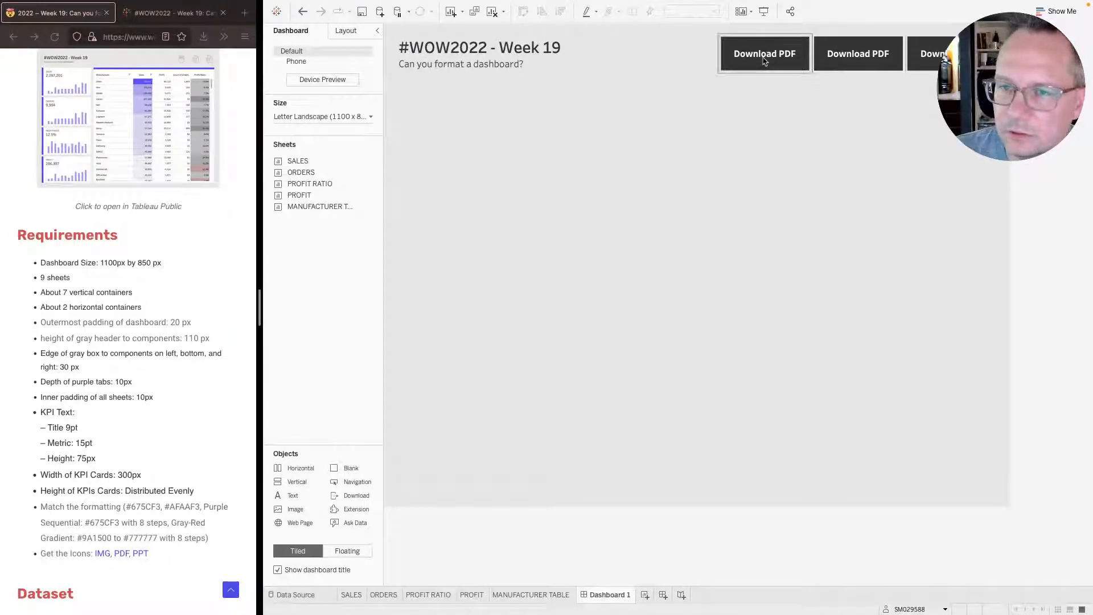
- Set the first of the three header download buttons to export to Image
double_click(764, 55)
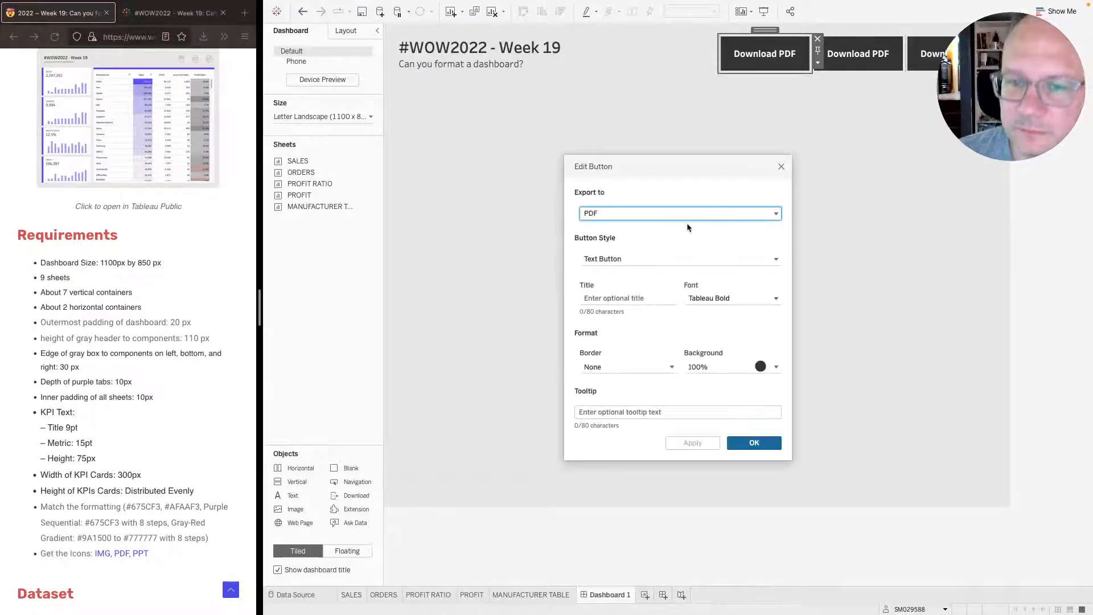
left_click(649, 214)
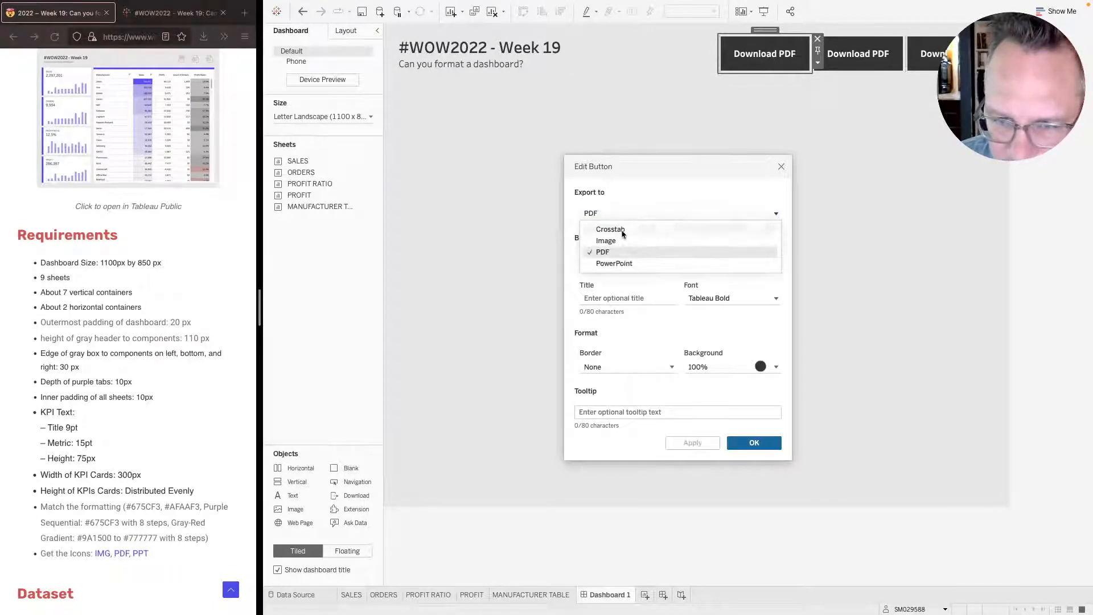
left_click(663, 206)
left_click(609, 259)
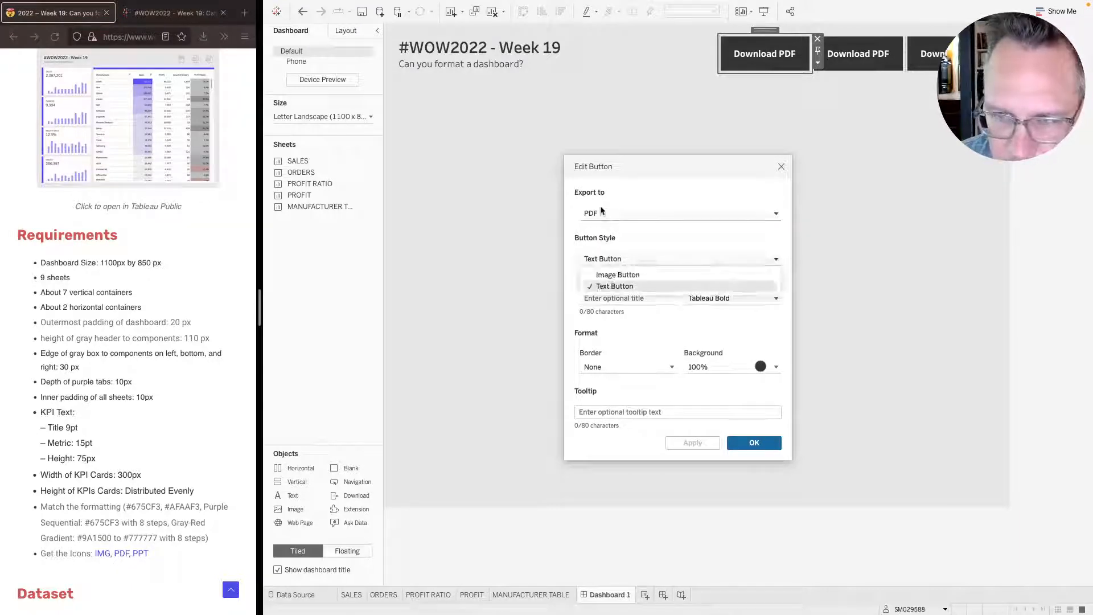
left_click(607, 285)
left_click(596, 215)
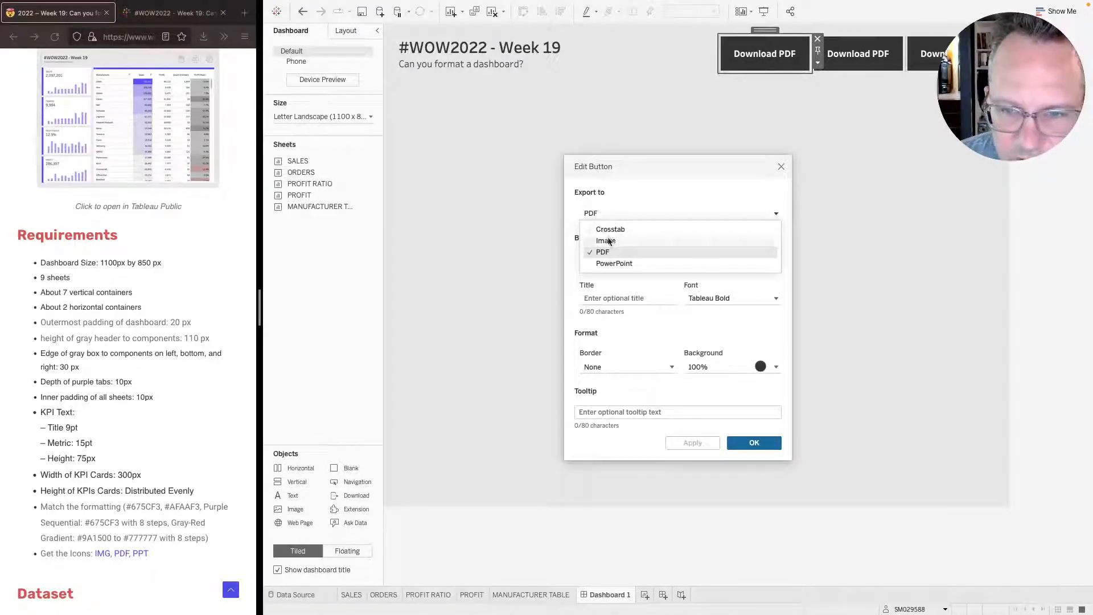
left_click(607, 240)
- Change the first download button's style to Image Button, using Image.png from the Icon folder, and apply the settings
left_click(610, 259)
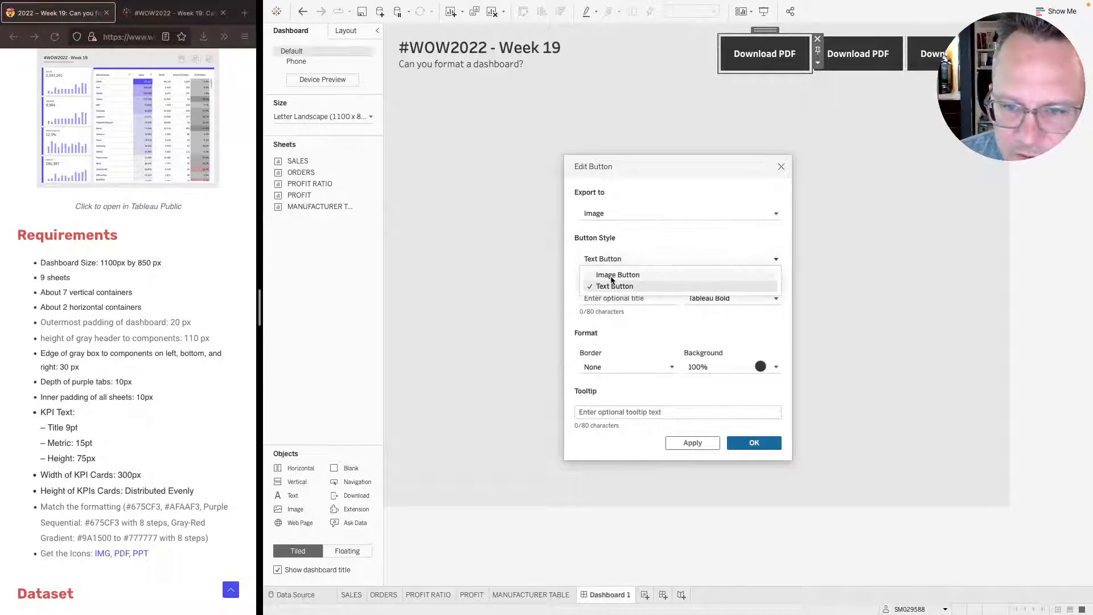
left_click(606, 274)
left_click(749, 311)
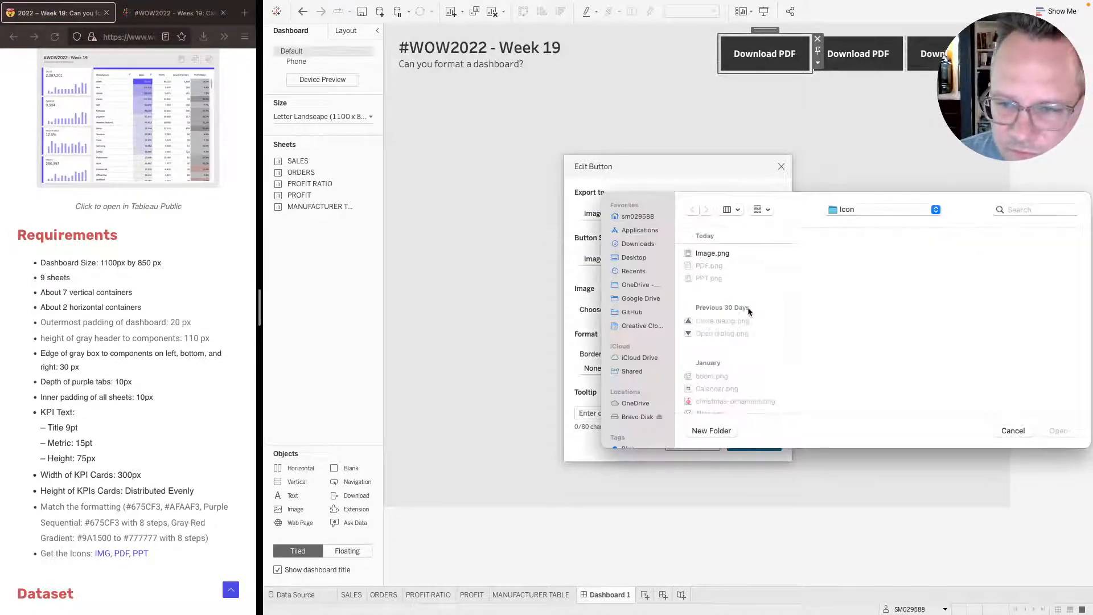
left_click(715, 254)
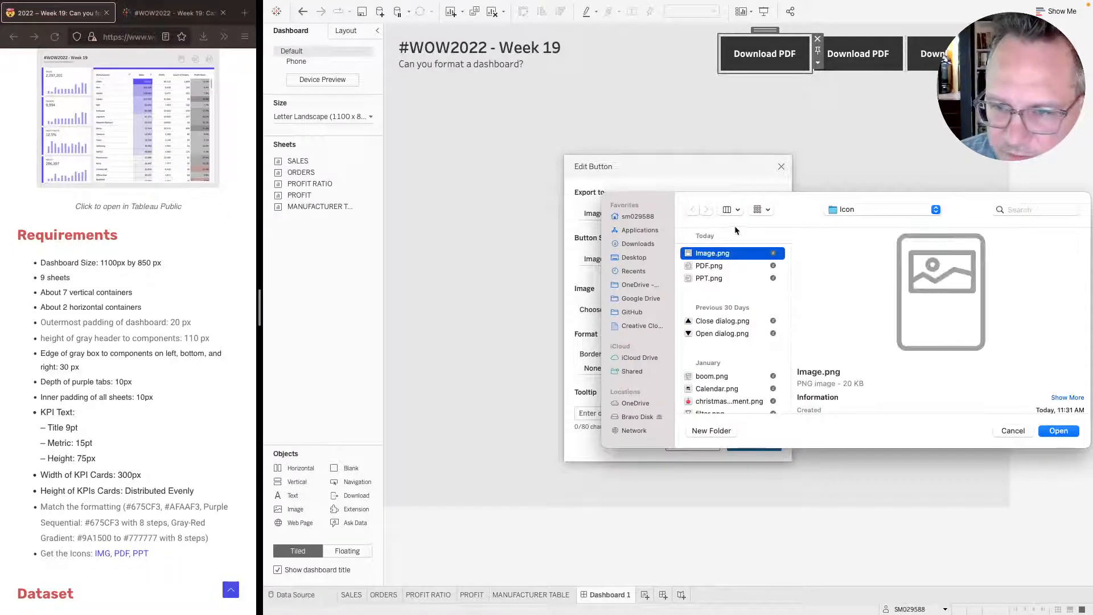
left_click_drag(787, 208, 761, 199)
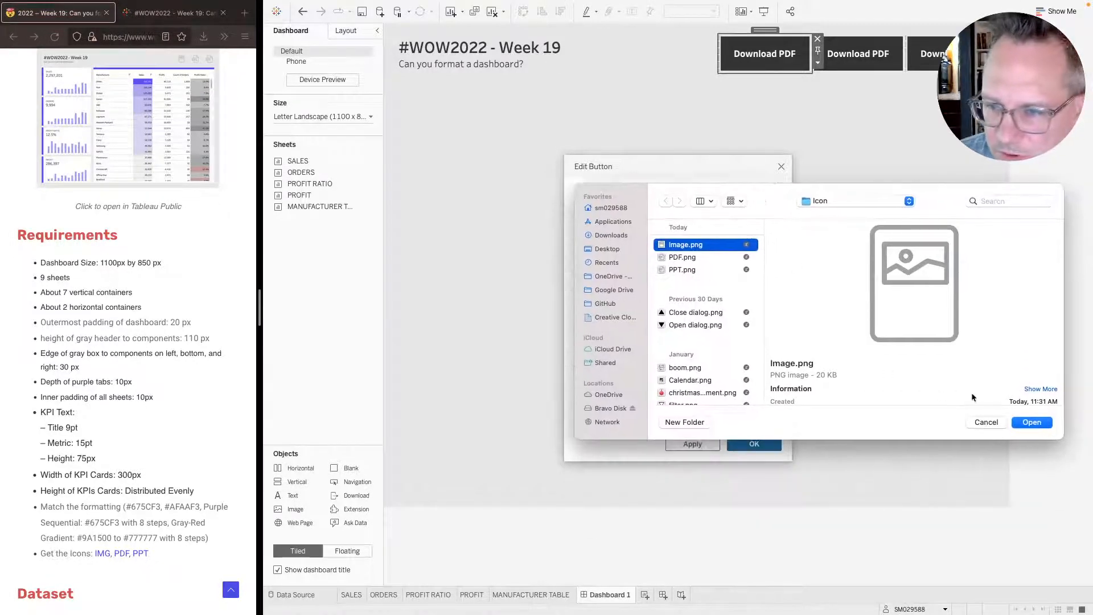
left_click(1030, 422)
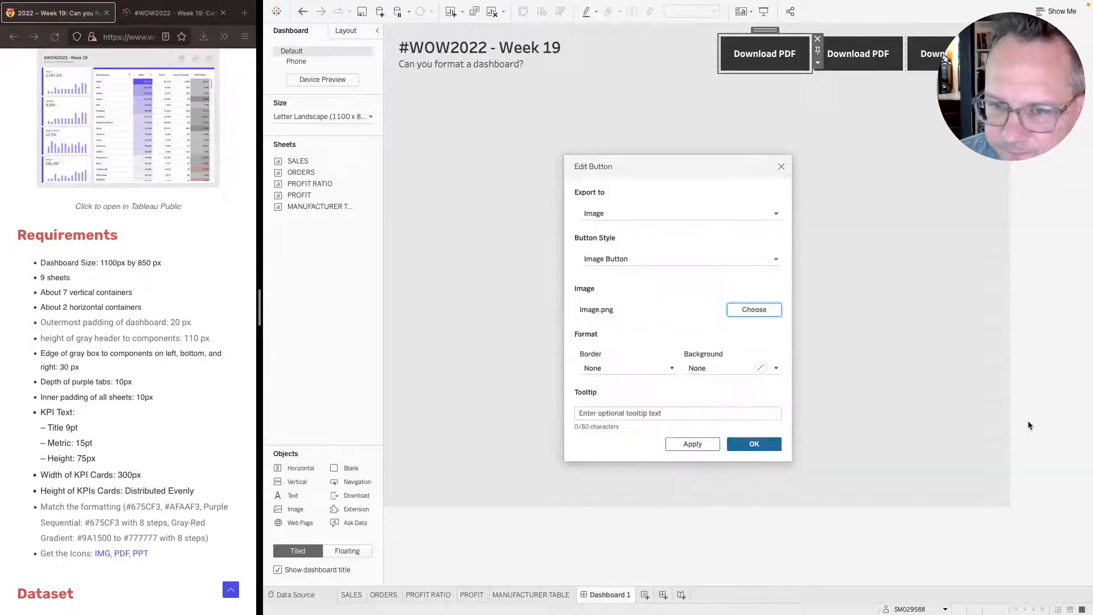
left_click(753, 445)
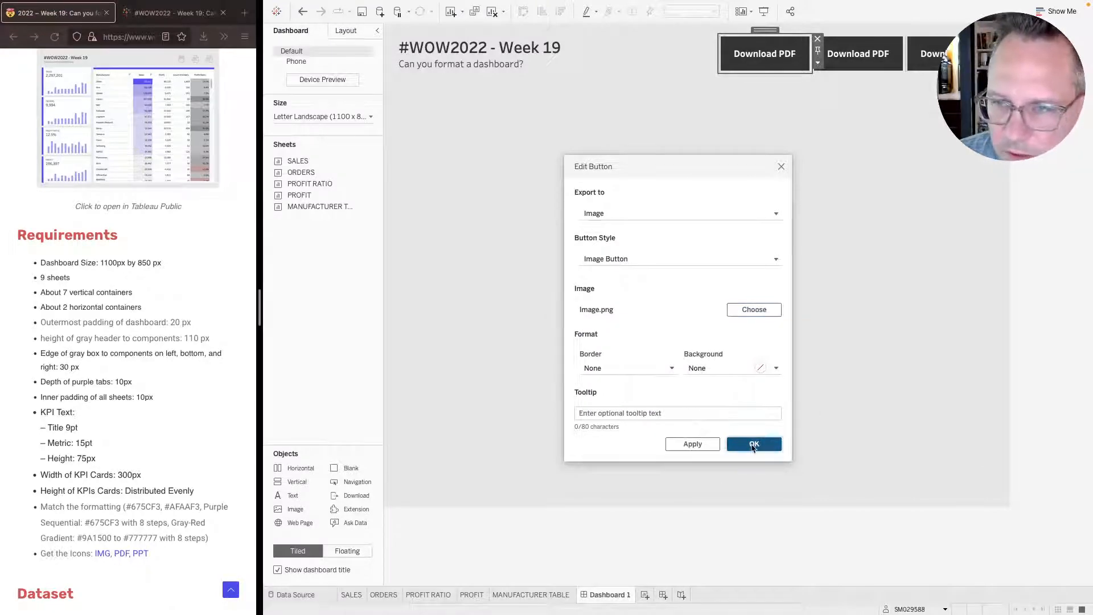
- Set the second header download button to export to PDF as an Image Button using PDF.png, and apply the settings
right_click(860, 193)
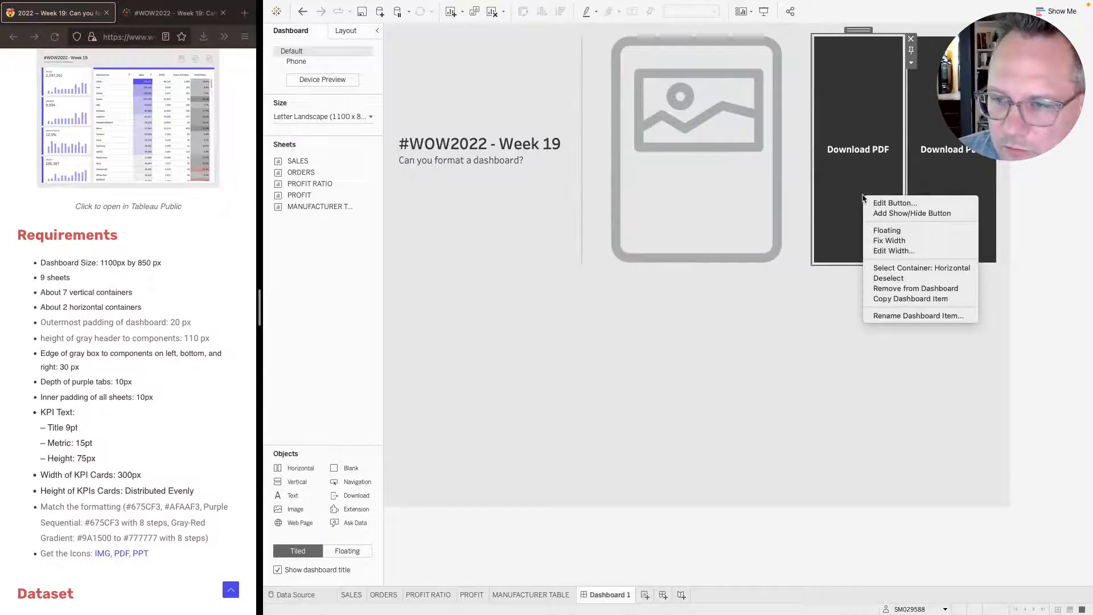
left_click(841, 160)
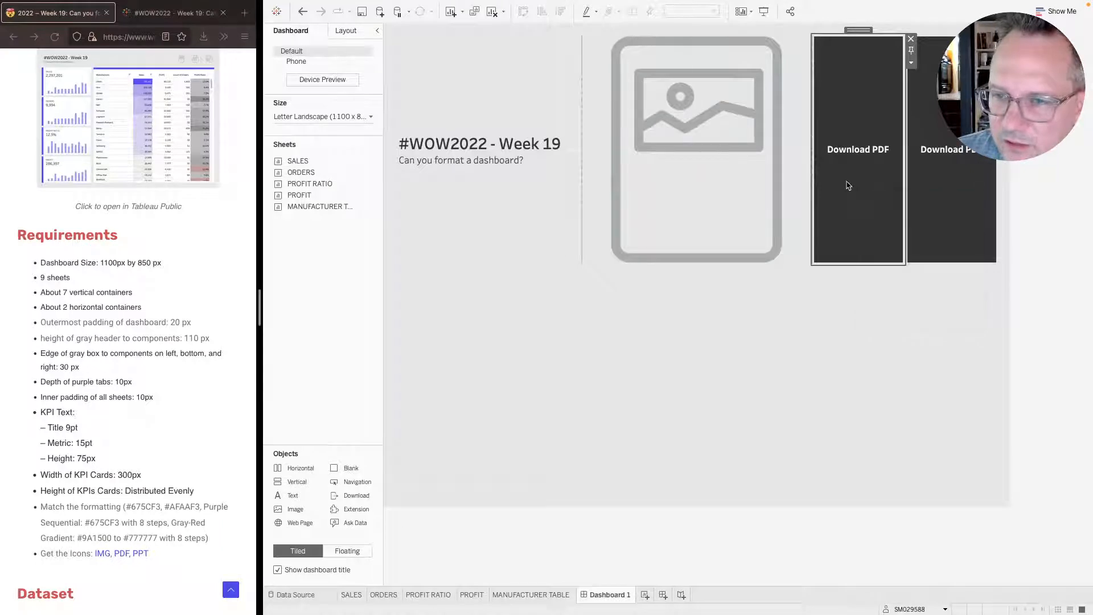
double_click(850, 186)
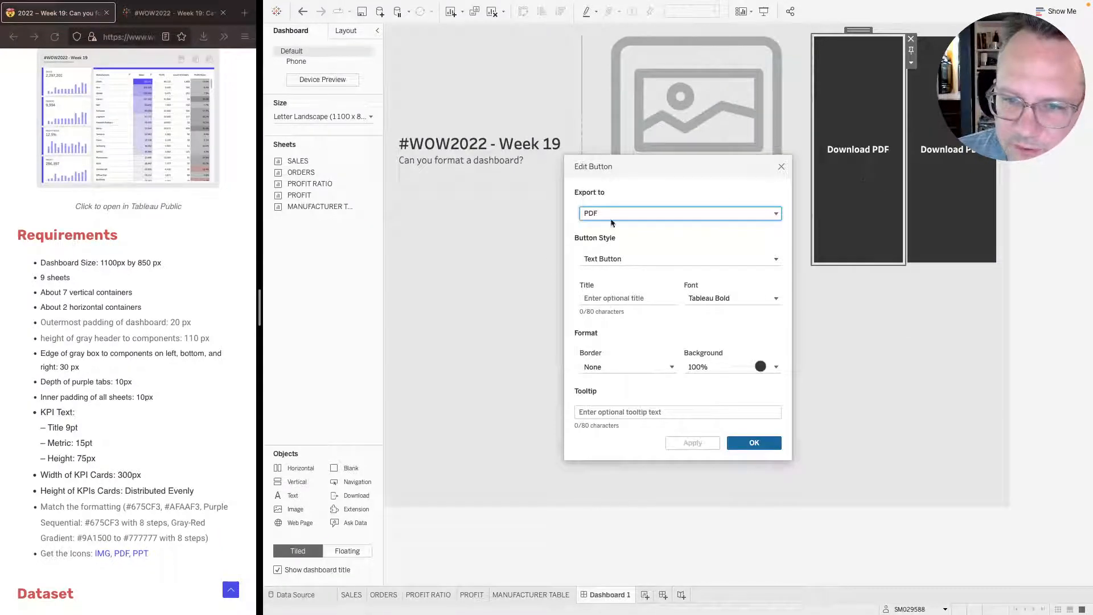
left_click(649, 214)
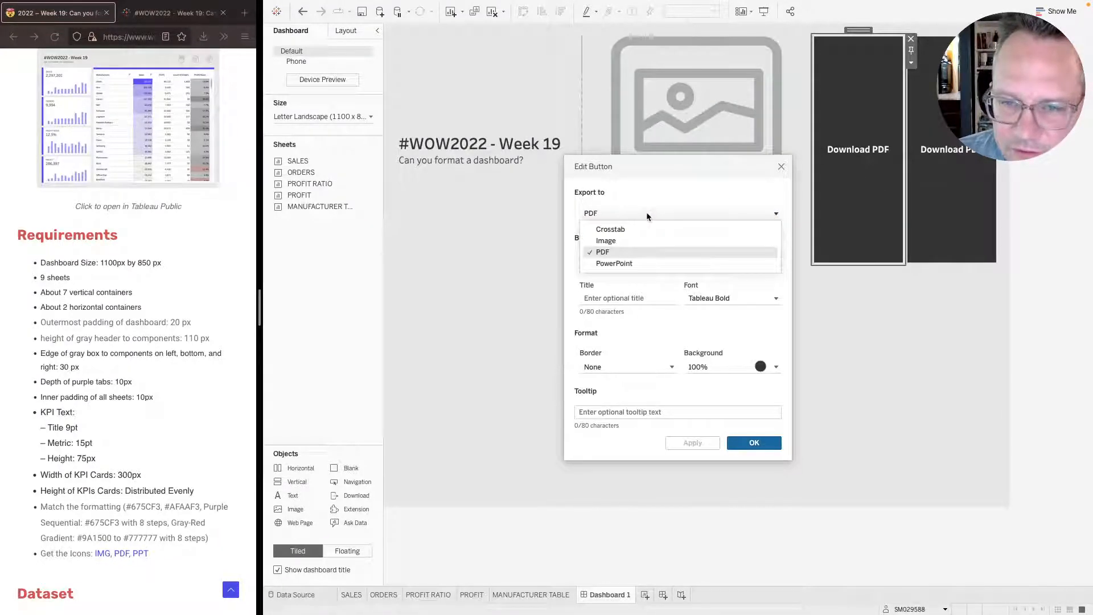
left_click(619, 252)
left_click(649, 259)
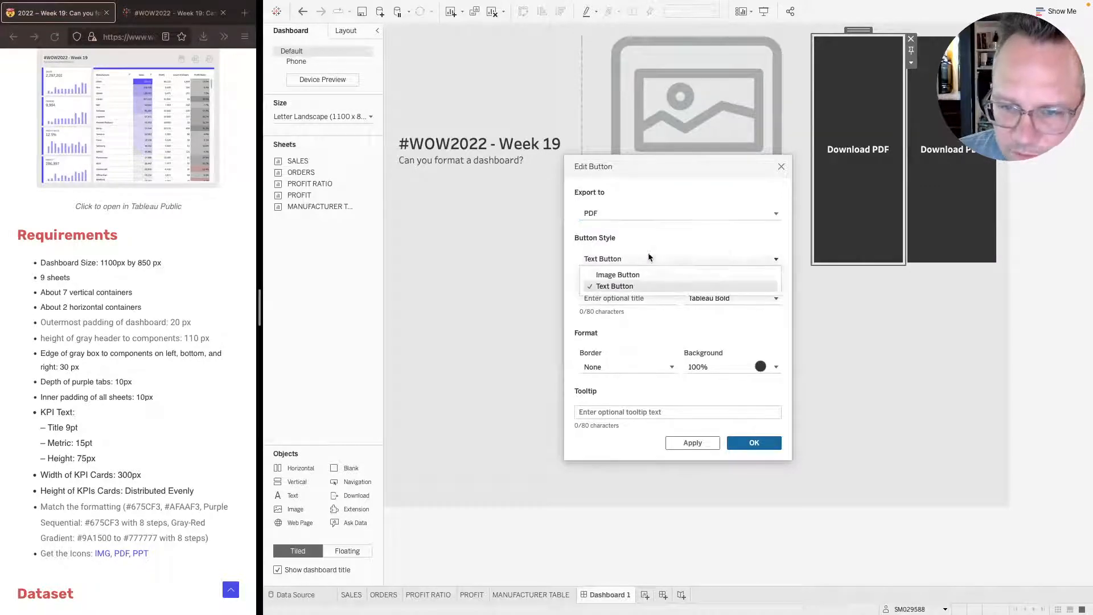
left_click(617, 276)
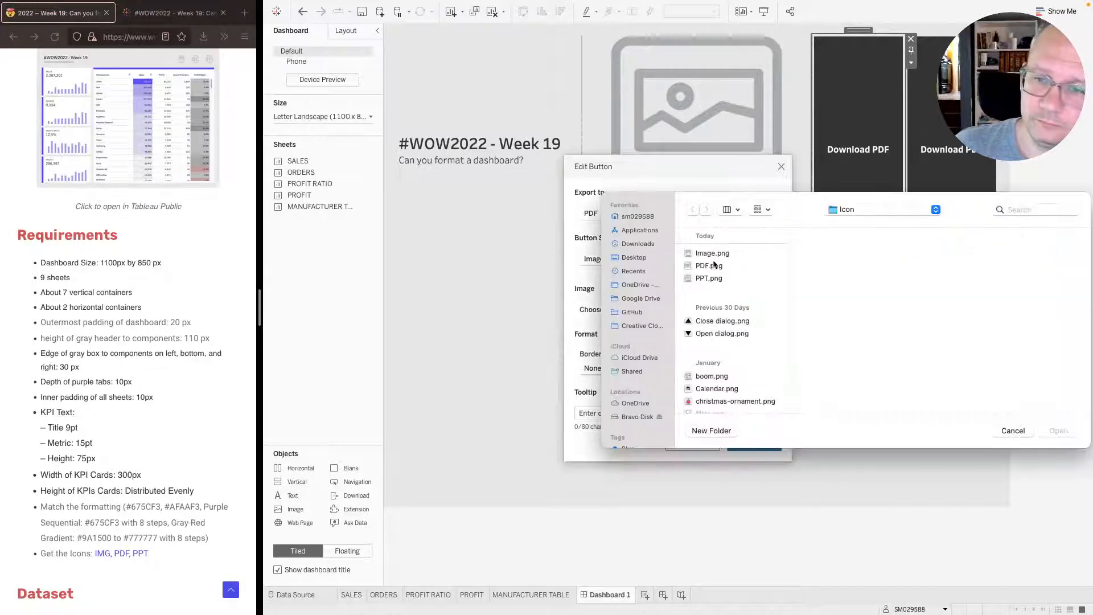
double_click(709, 266)
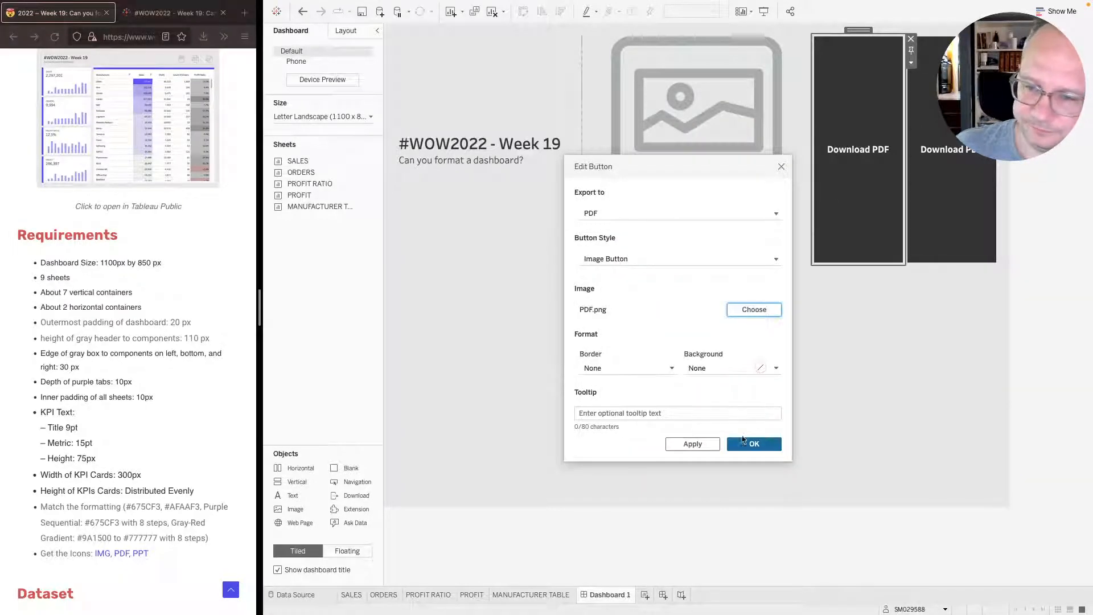
left_click(743, 444)
- Set the third header download button to export to PowerPoint as an Image Button using PPT.png, and apply the settings
right_click(942, 210)
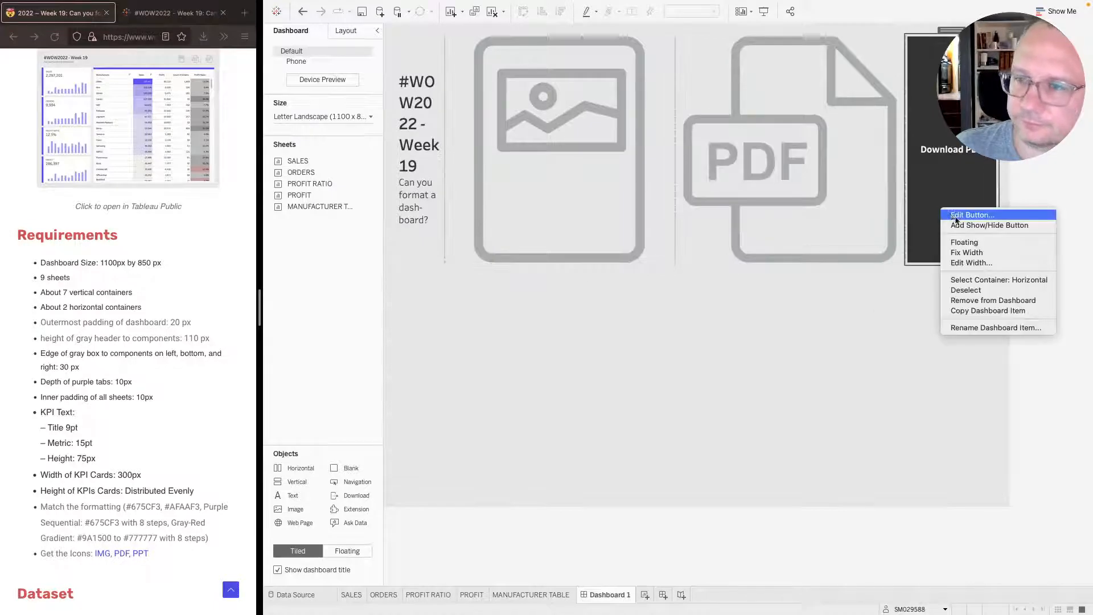
left_click(969, 216)
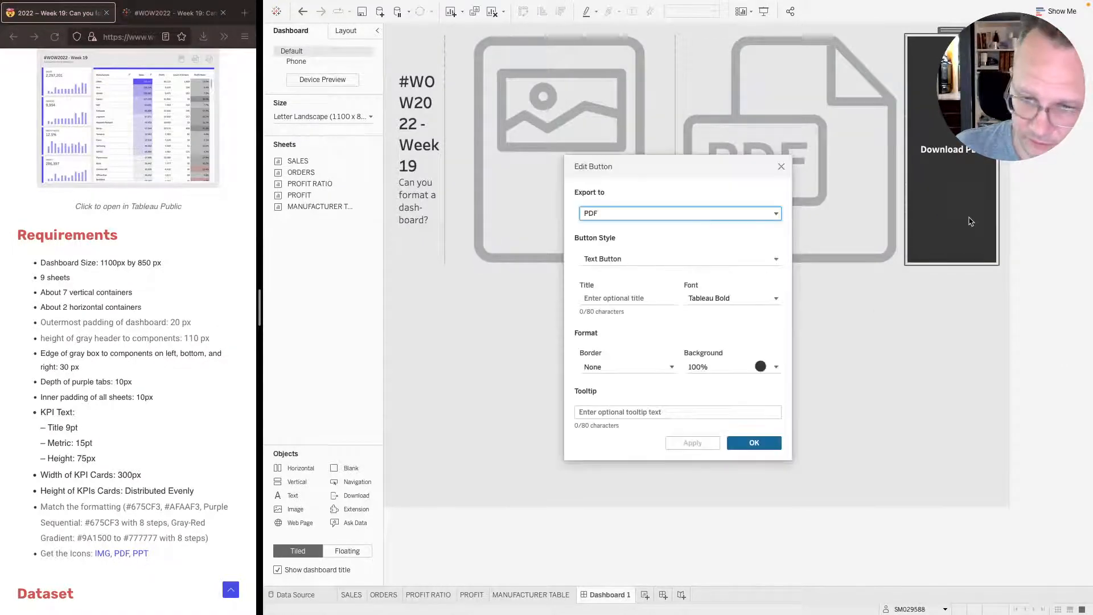
left_click(640, 215)
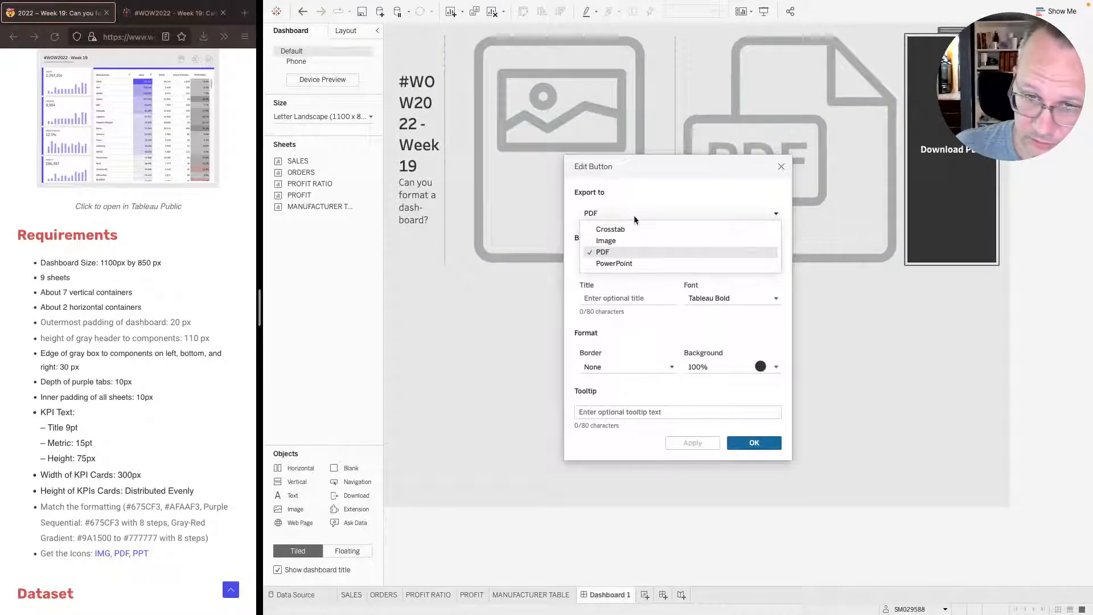
left_click(616, 263)
left_click(616, 263)
left_click(623, 276)
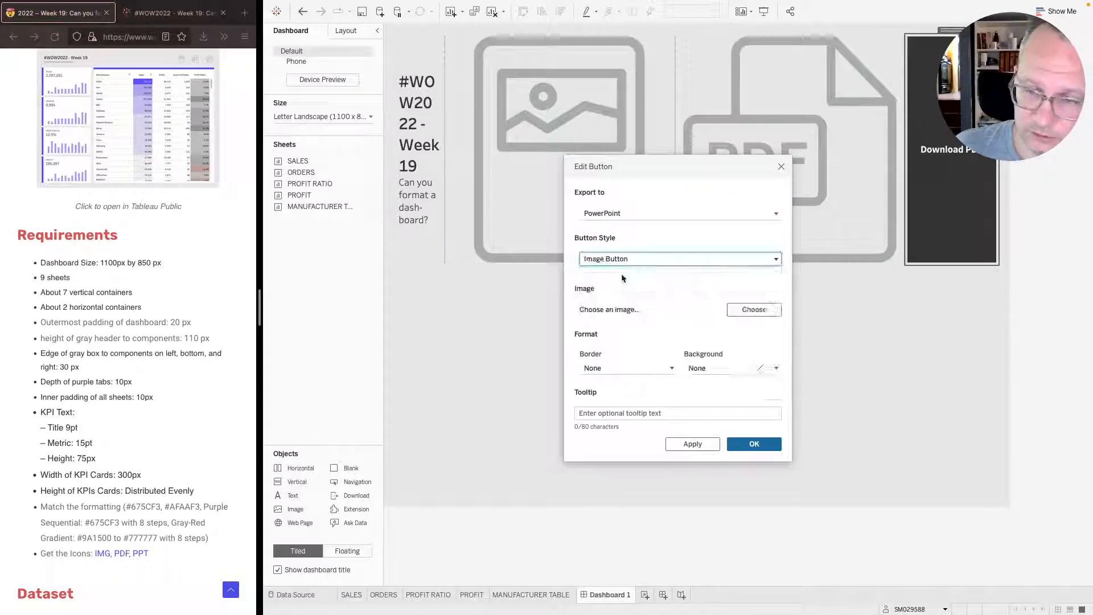
left_click(754, 310)
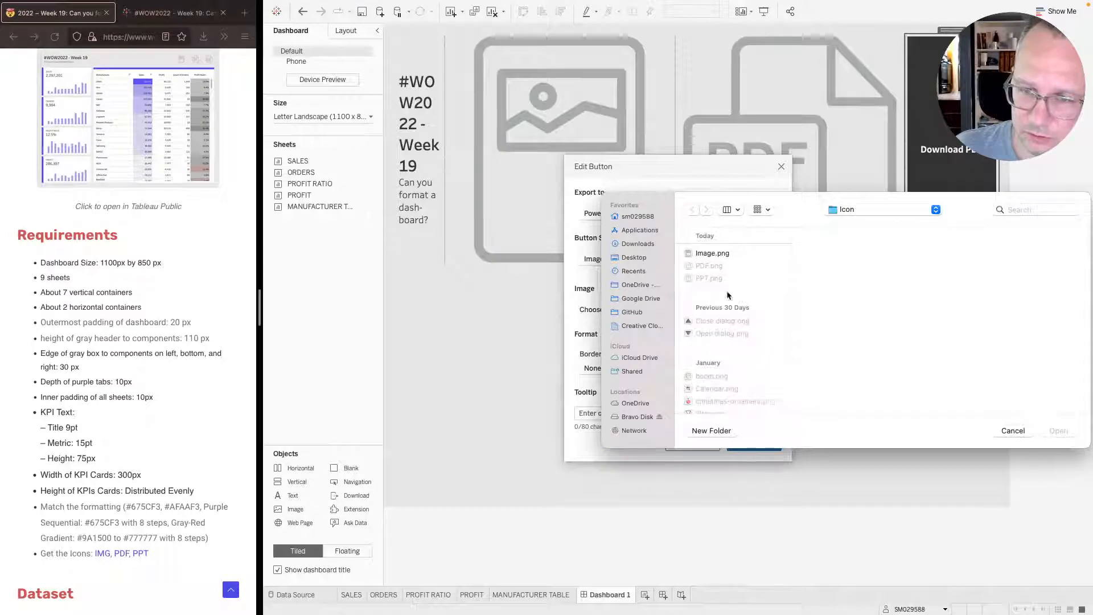
left_click(709, 278)
double_click(708, 280)
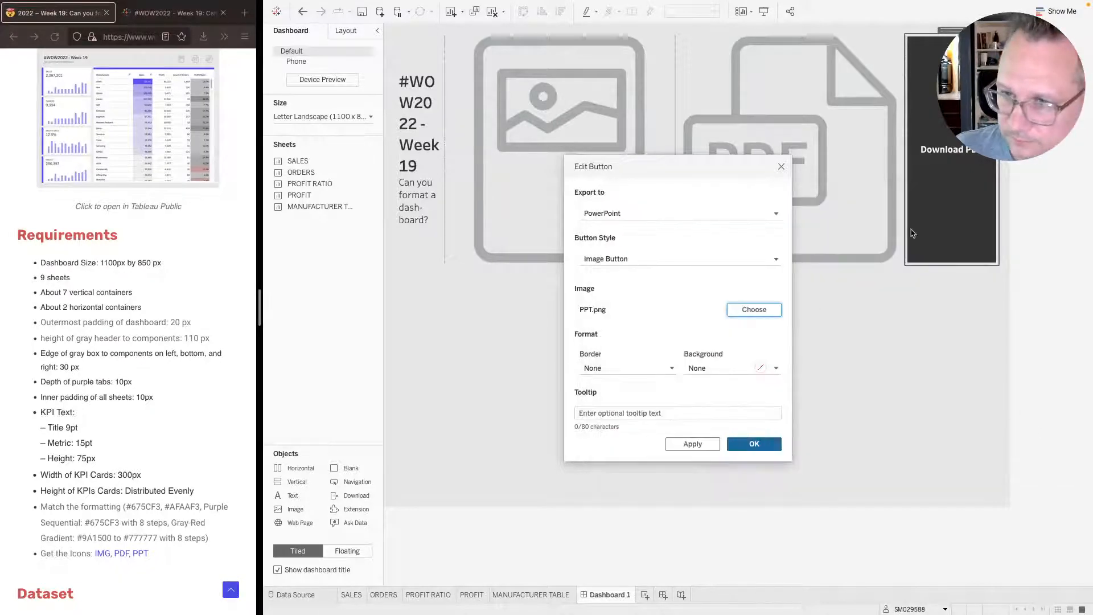
left_click(754, 444)
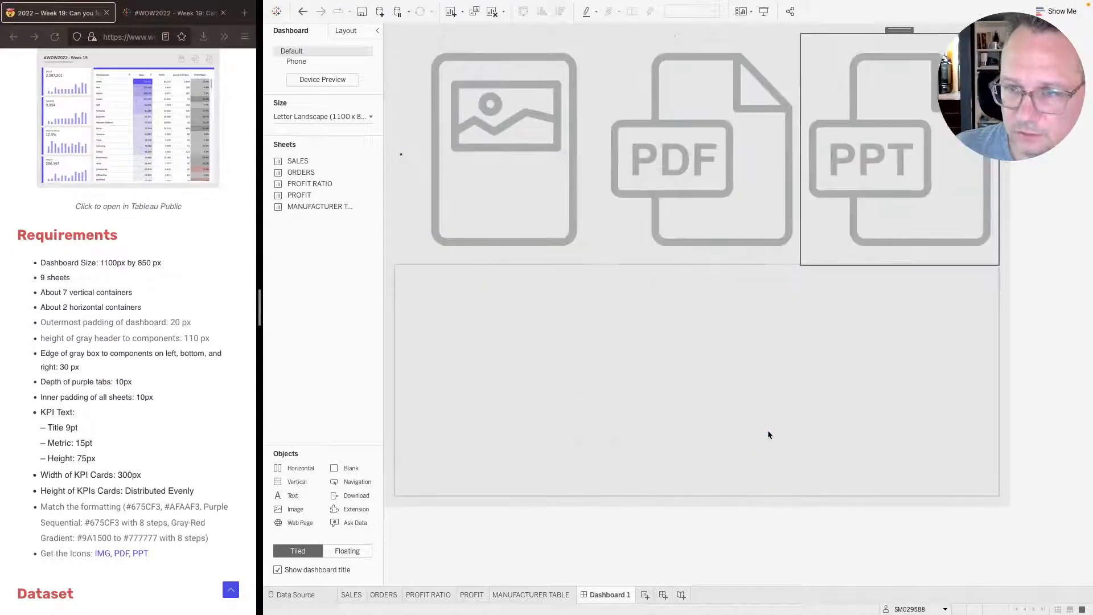
- Distribute the contents of the horizontal header container evenly
double_click(894, 29)
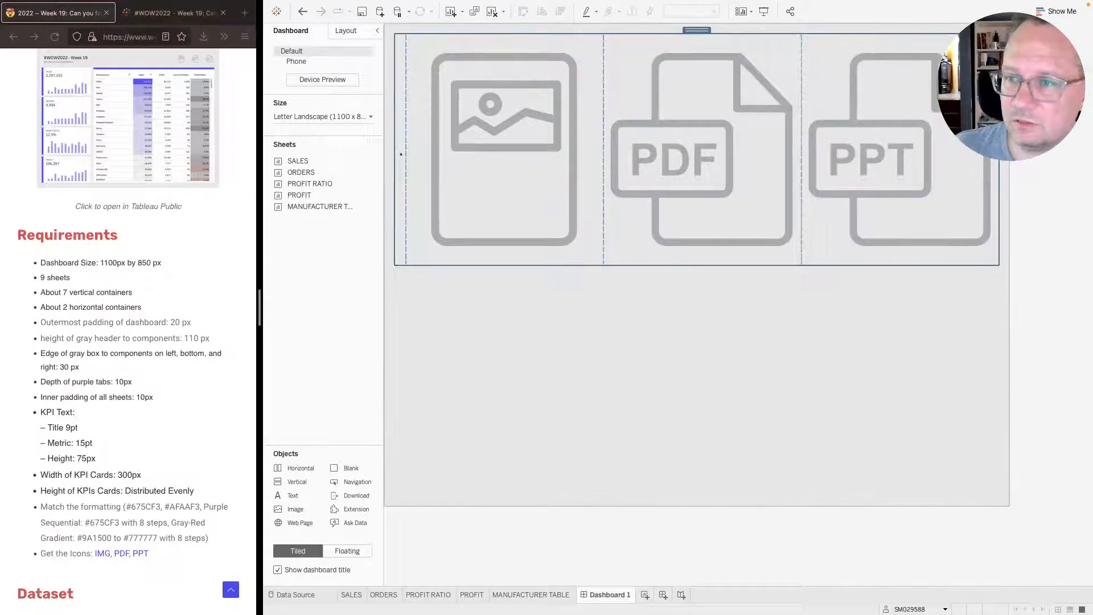
left_click(1005, 57)
left_click(1033, 86)
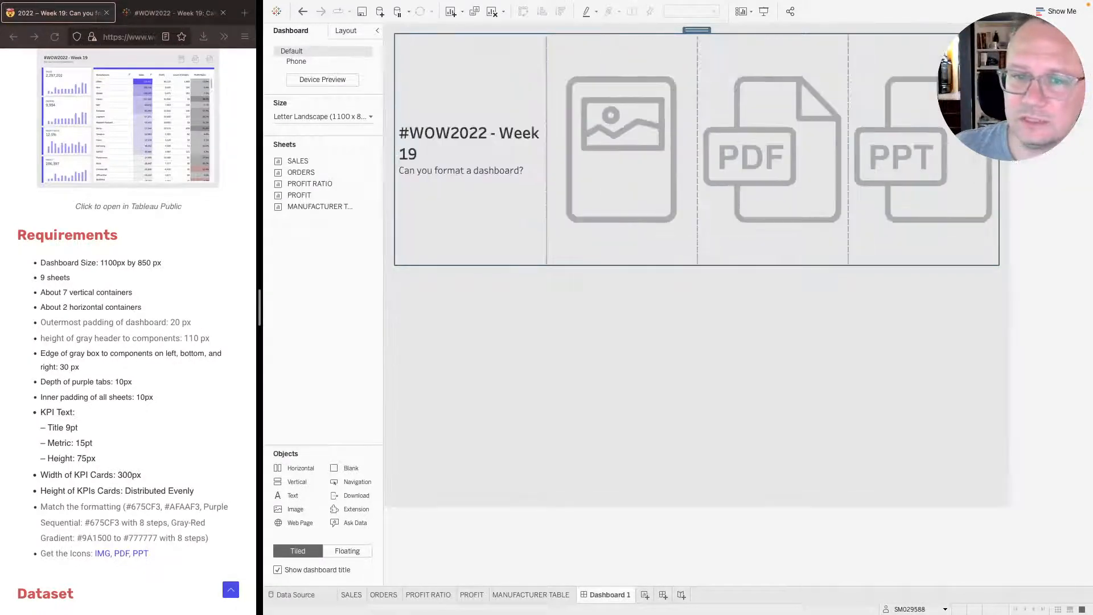
- Add a nested horizontal container between the dashboard title and the download buttons, and move the Image download button into it
left_click(490, 196)
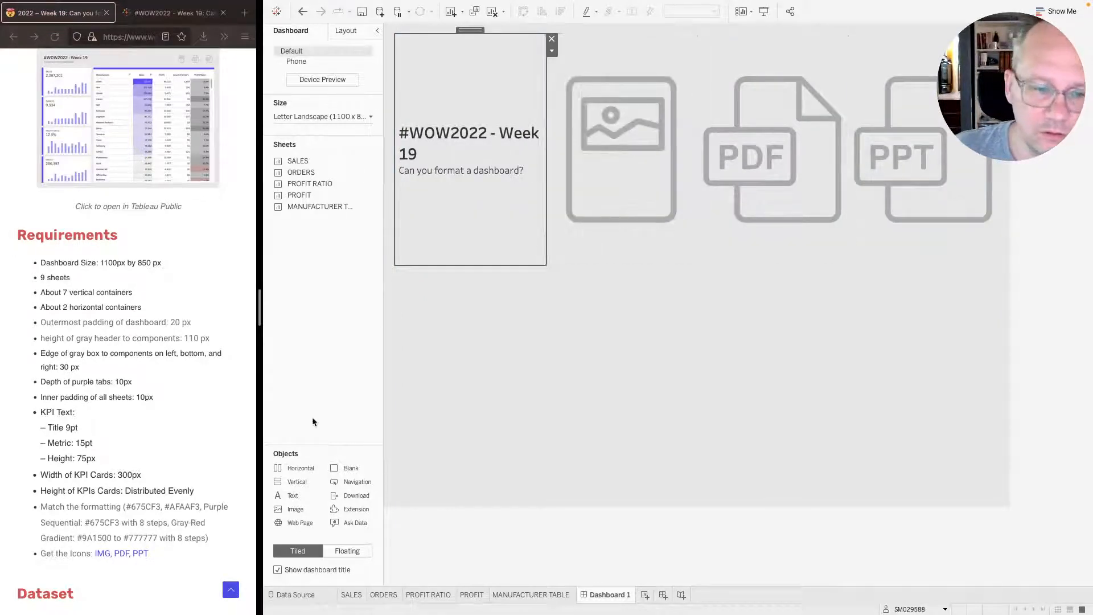
left_click(346, 33)
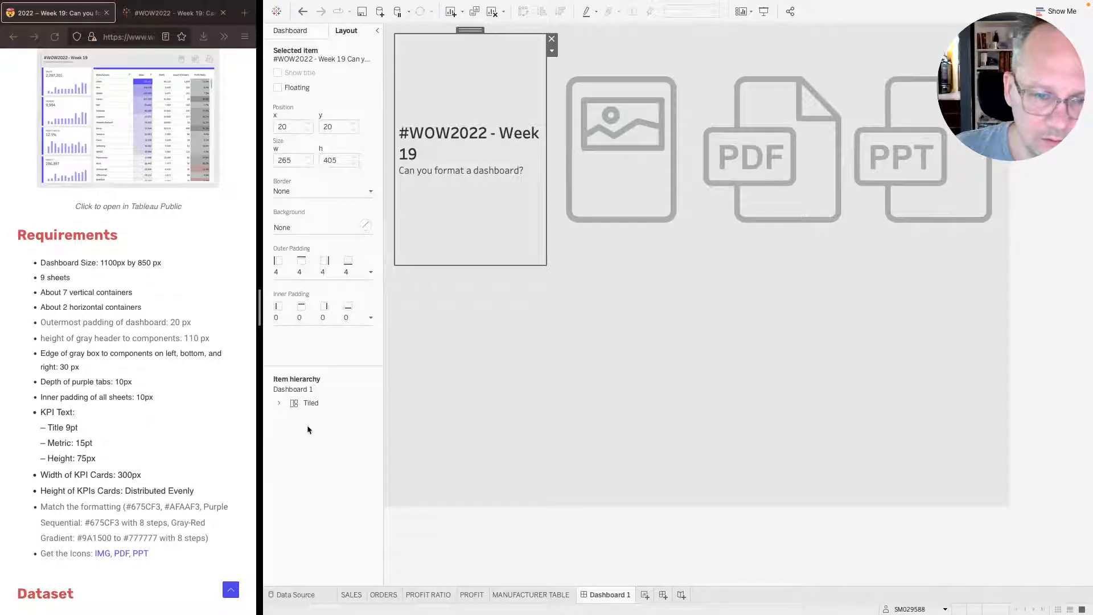
left_click(279, 402)
left_click(566, 302)
left_click(639, 249)
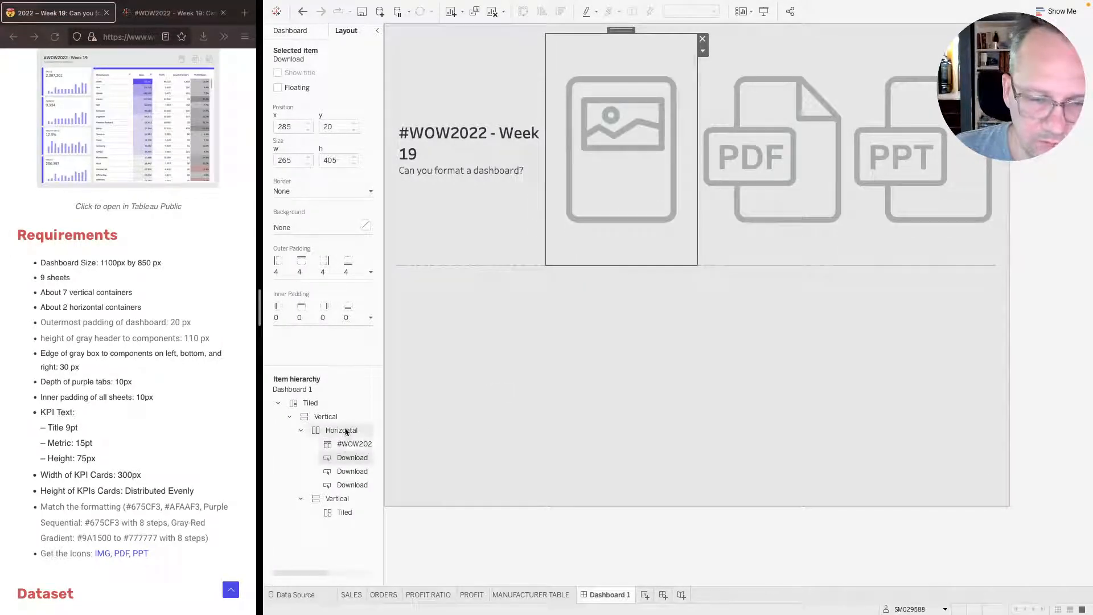
left_click(296, 34)
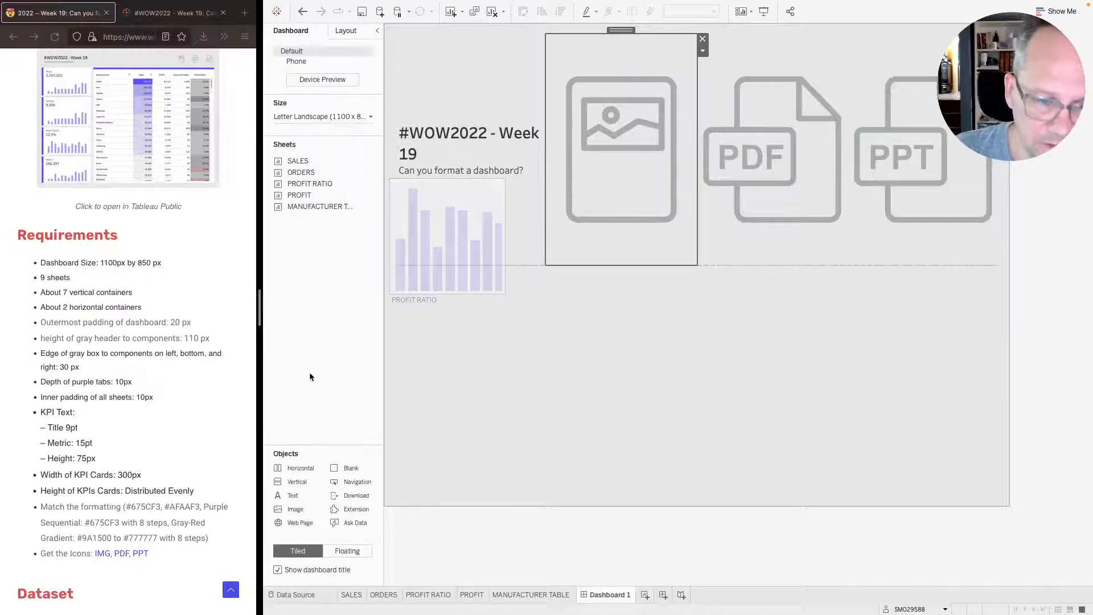
left_click_drag(299, 468, 559, 249)
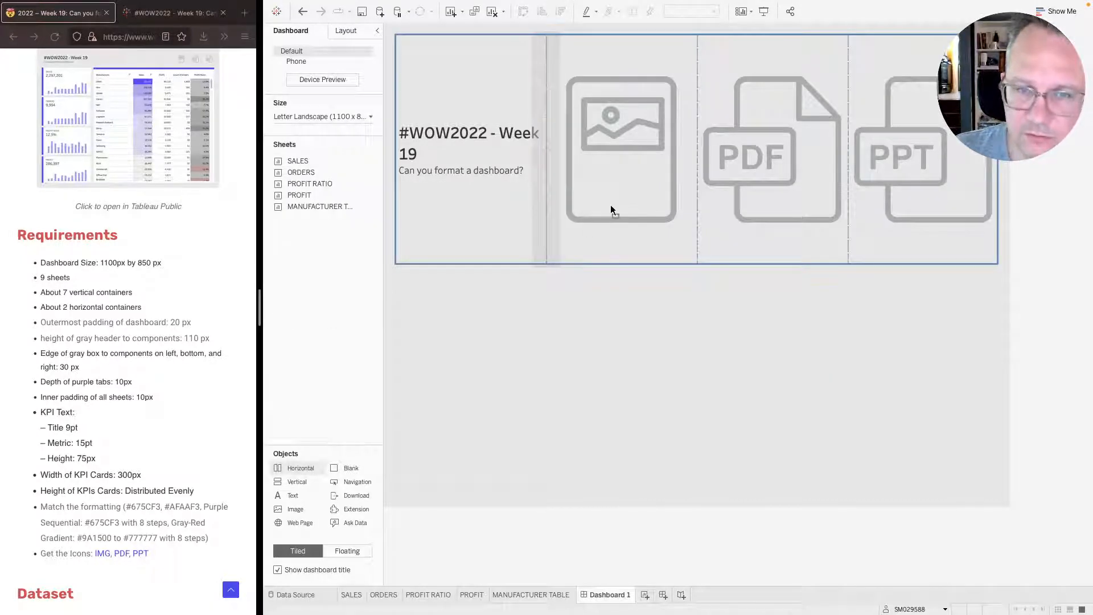
left_click_drag(607, 206, 607, 206)
left_click(700, 59)
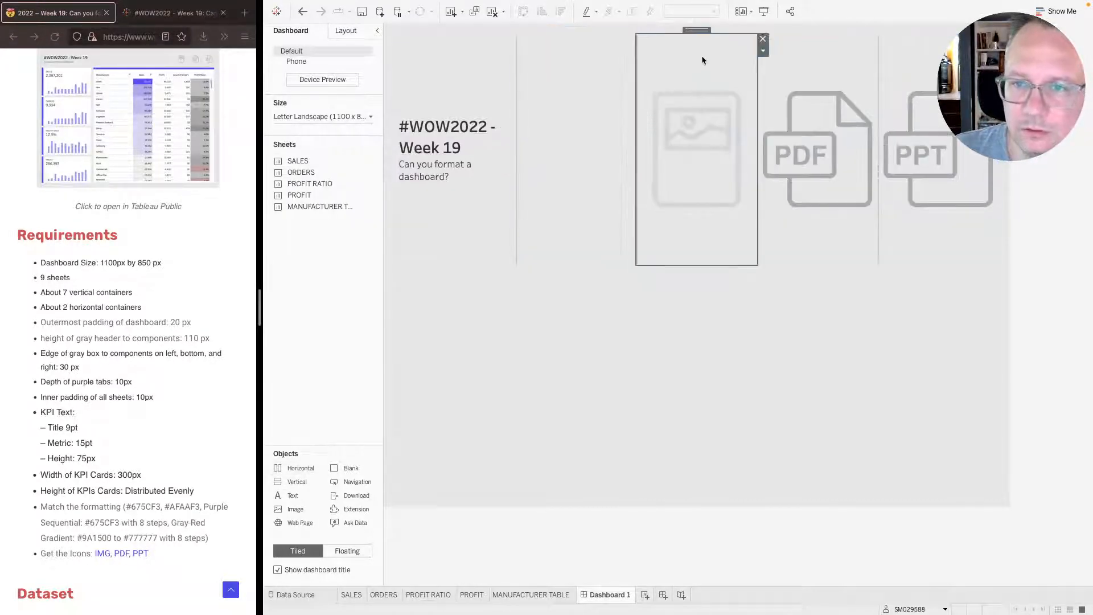
left_click_drag(694, 36, 582, 100)
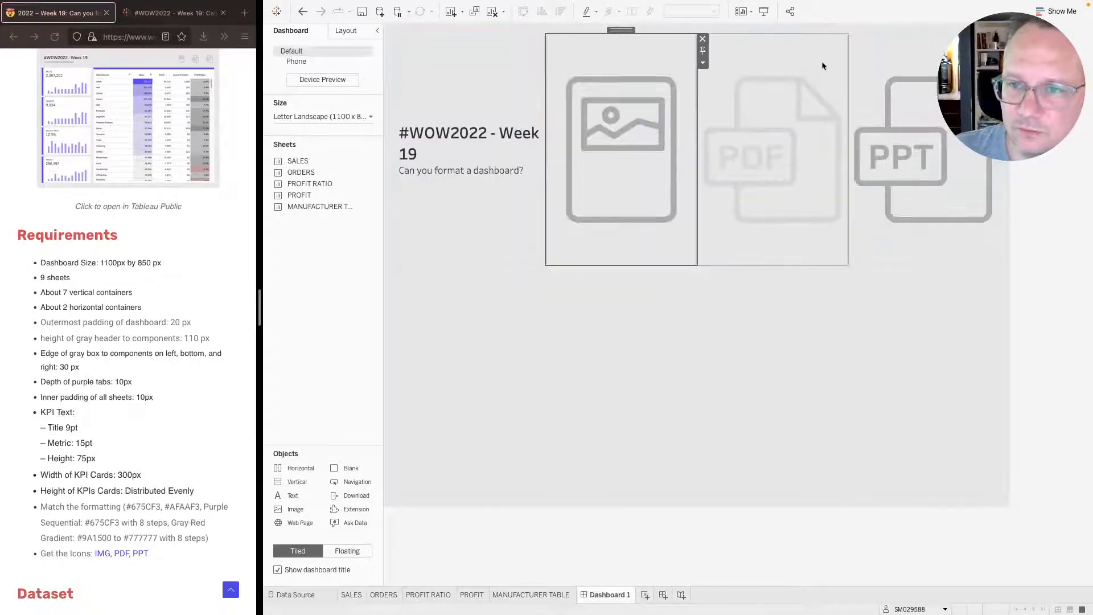
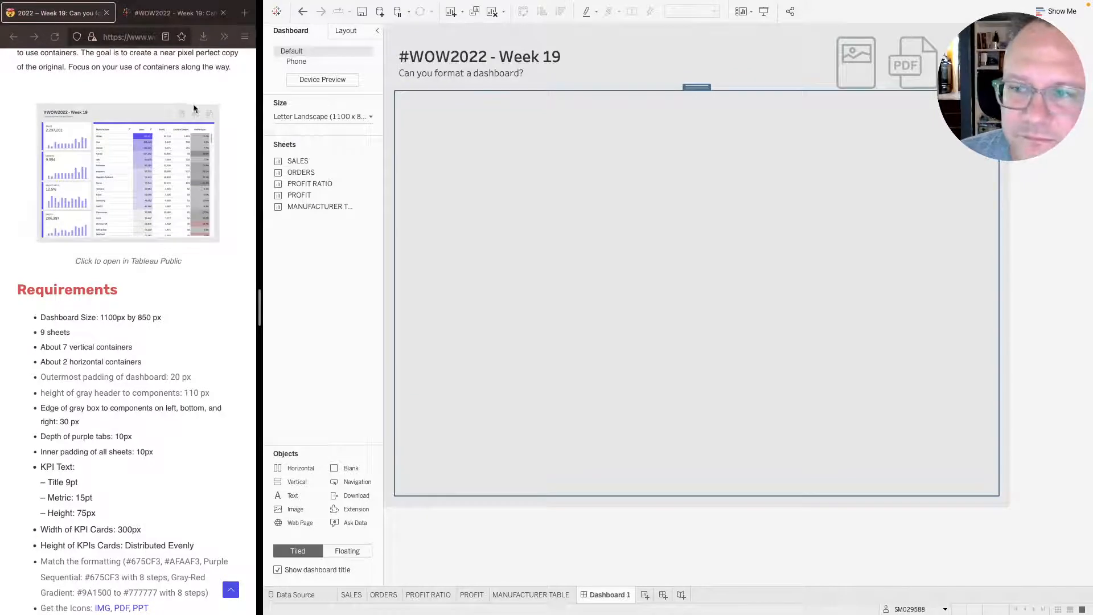
left_click(898, 72)
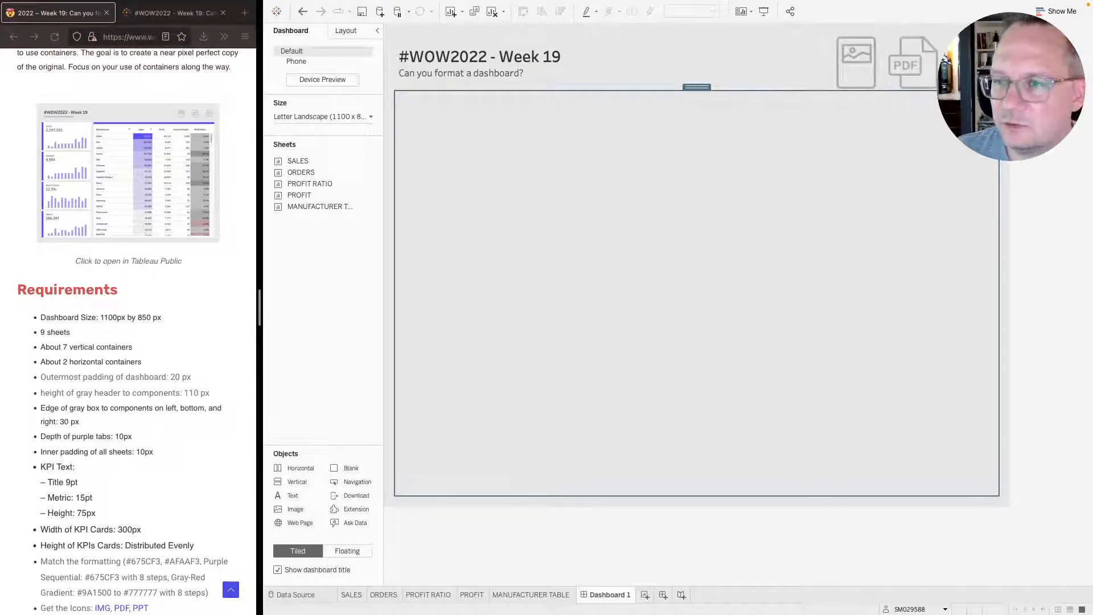
left_click(880, 66)
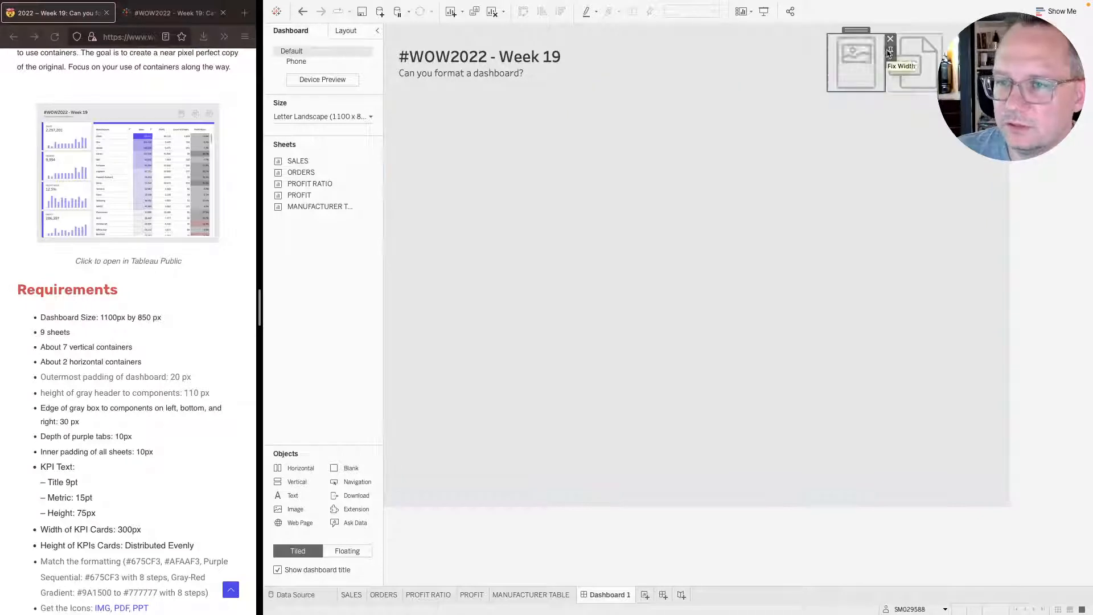
left_click(699, 161)
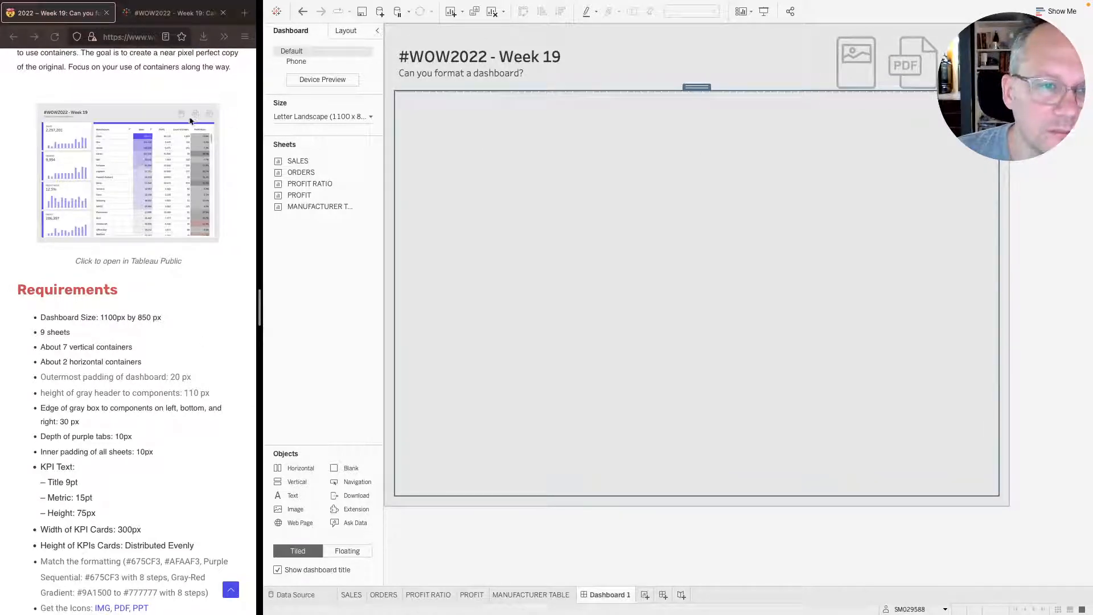
left_click(1065, 147)
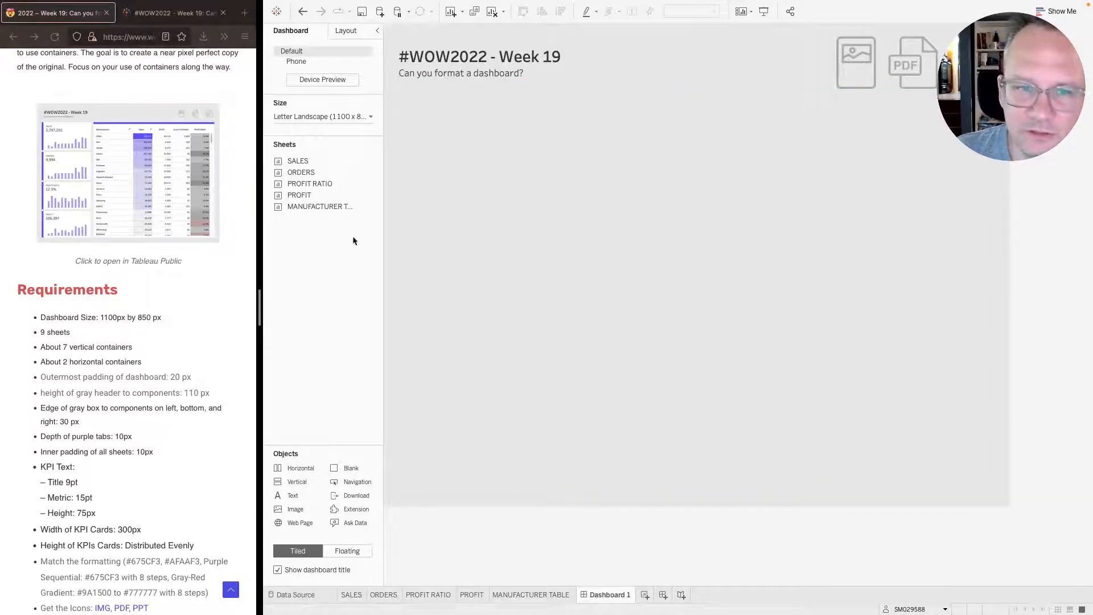
left_click(612, 278)
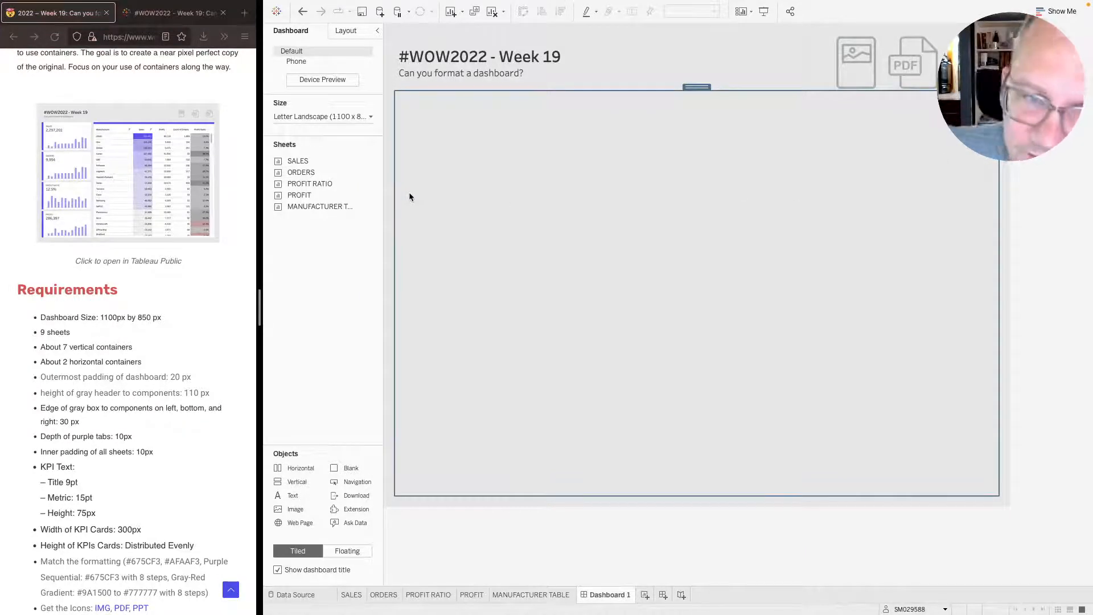
left_click(336, 313)
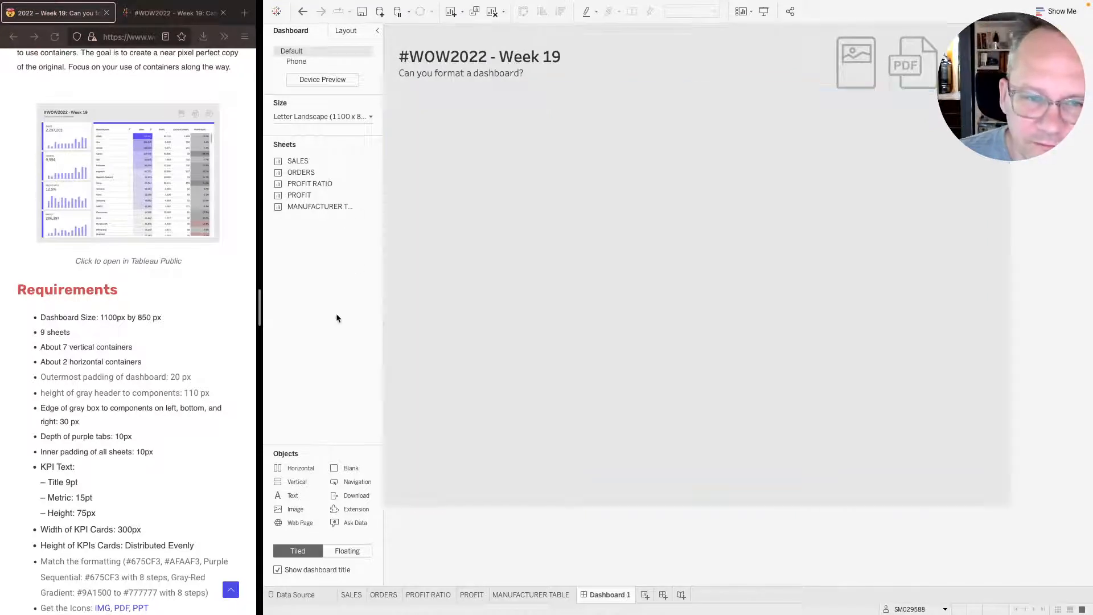
left_click(565, 232)
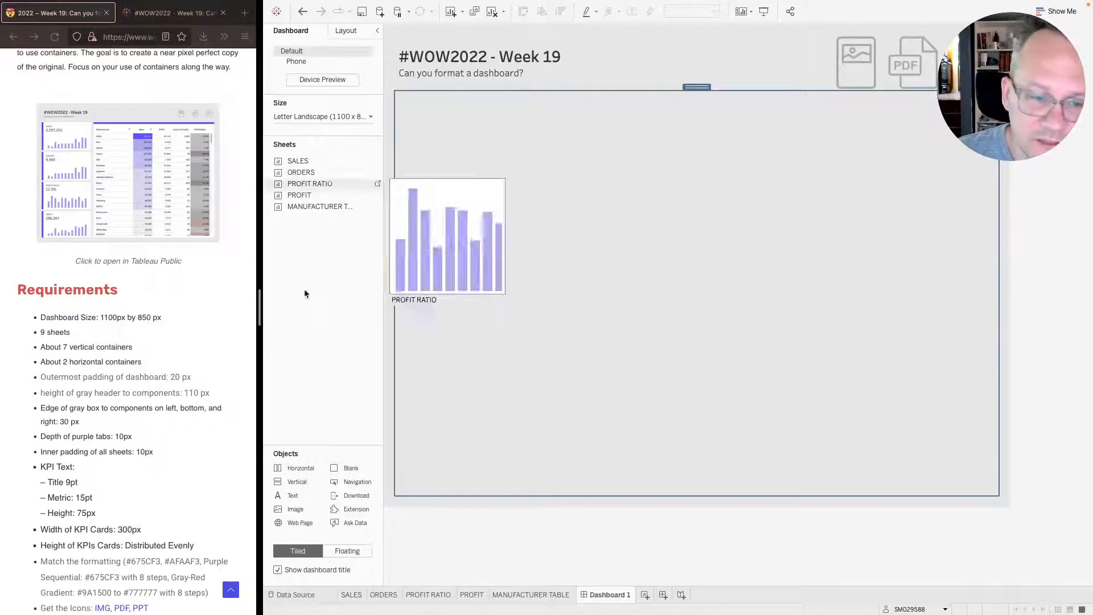
- Remove the Tiled container nested inside the lower vertical container of Dashboard 1
left_click(347, 30)
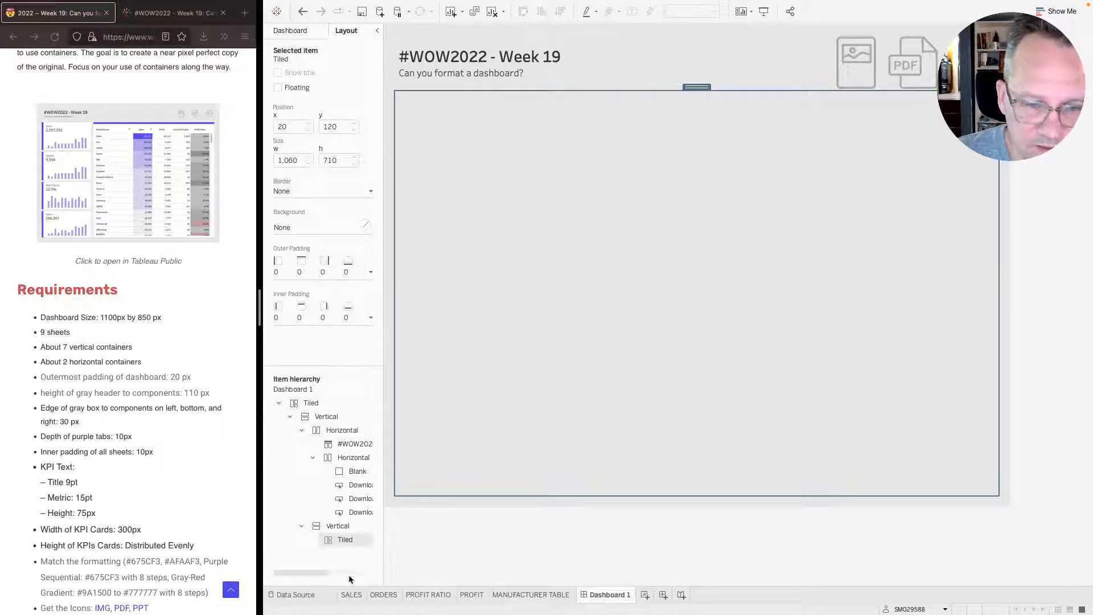
left_click(288, 551)
left_click(336, 526)
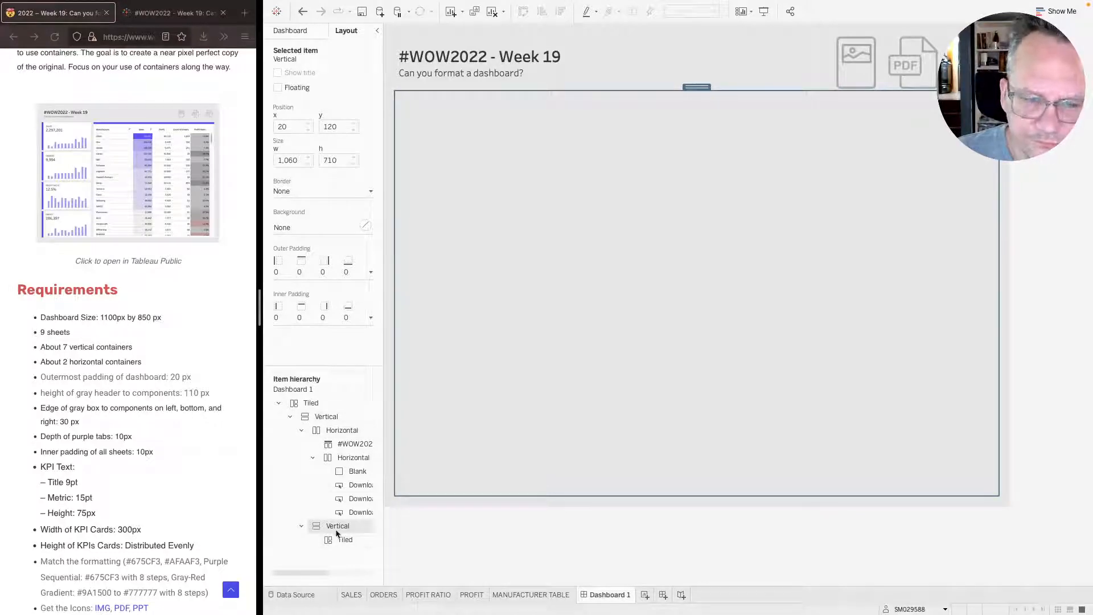
left_click(338, 542)
right_click(339, 543)
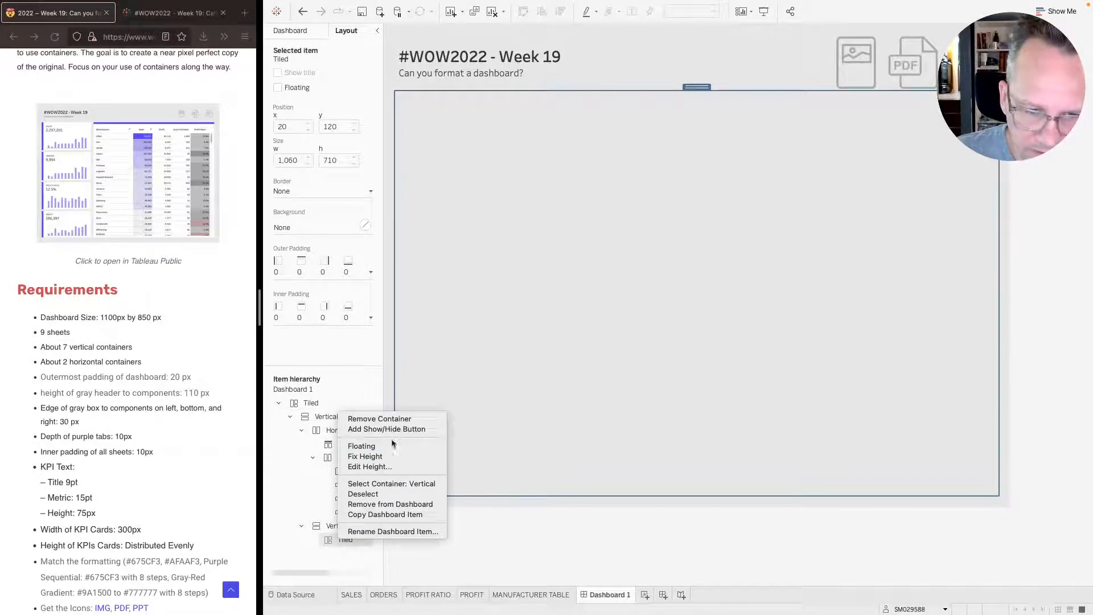
left_click(397, 419)
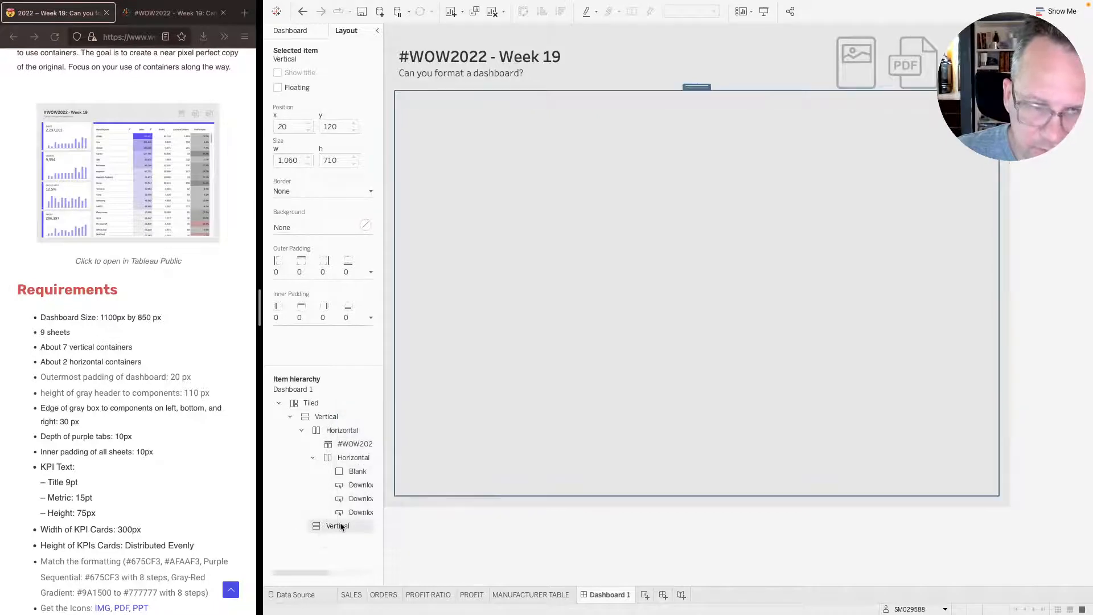
- Add a horizontal container between the dashboard header and the empty lower vertical container
mouse_move(294, 37)
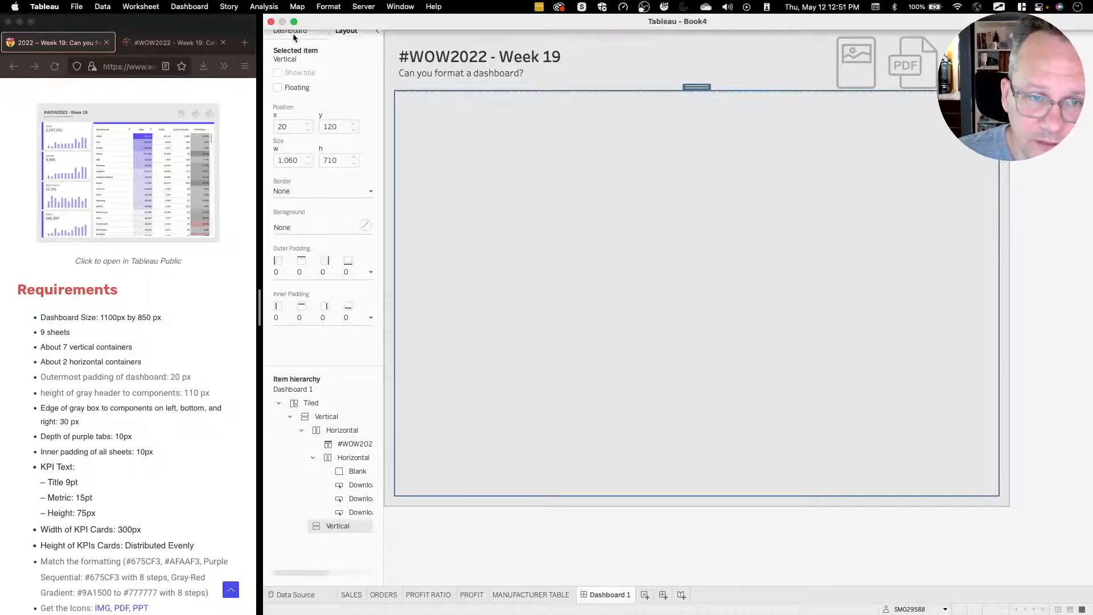
left_click(294, 31)
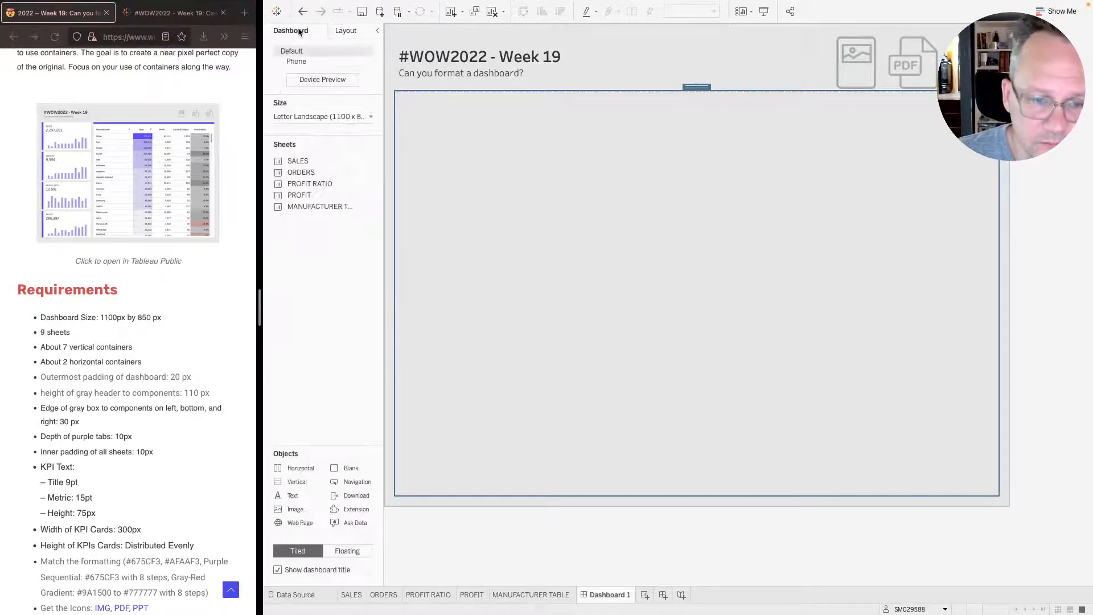
left_click_drag(349, 472, 311, 353)
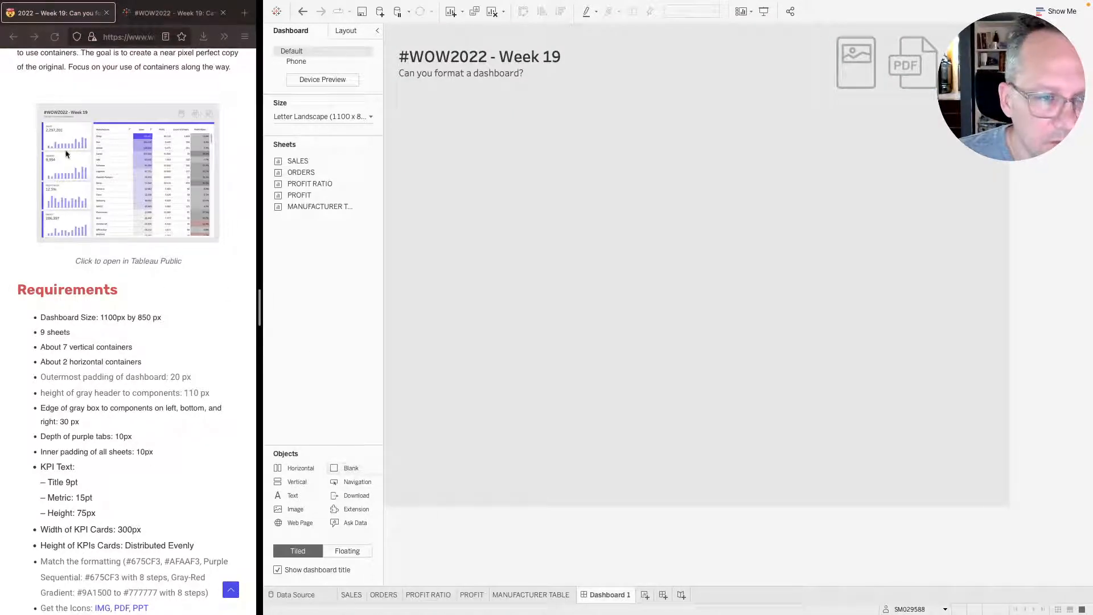
left_click_drag(309, 183, 566, 224)
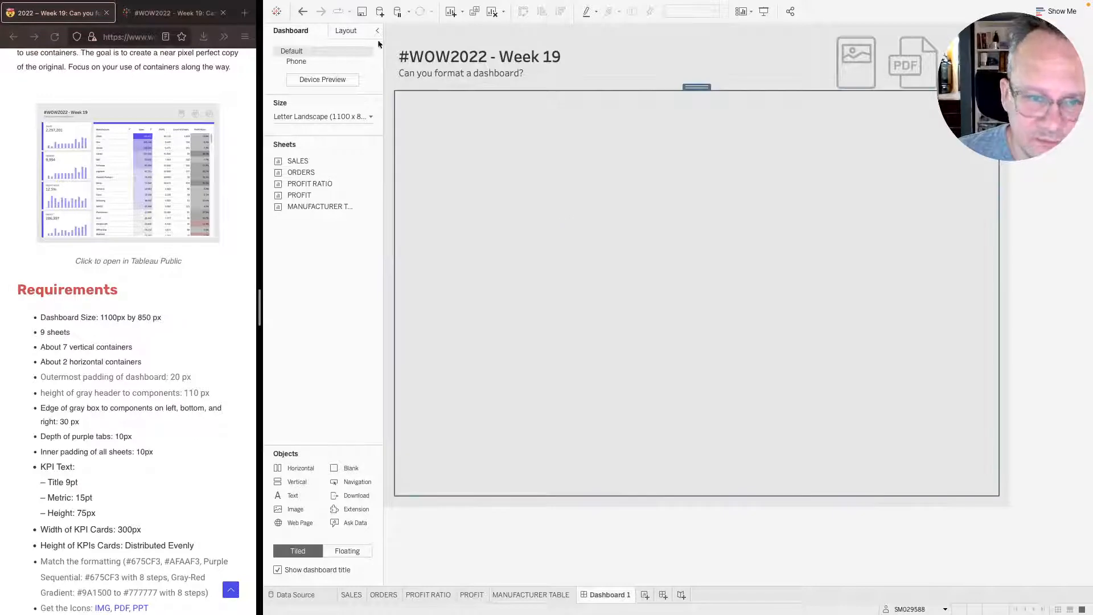
left_click(343, 34)
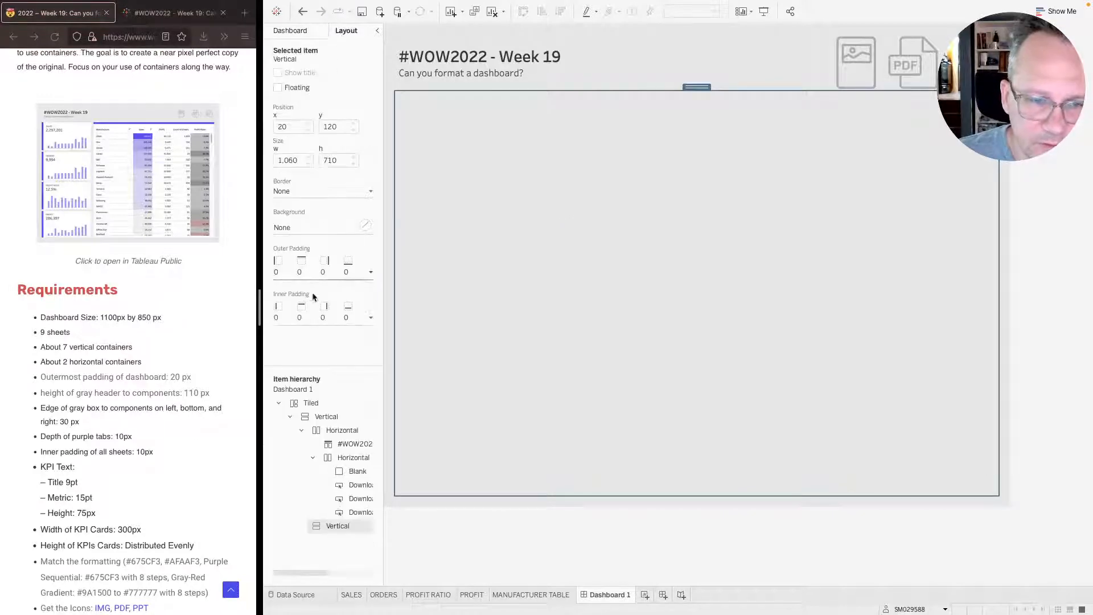
left_click(290, 31)
left_click_drag(293, 468, 676, 358)
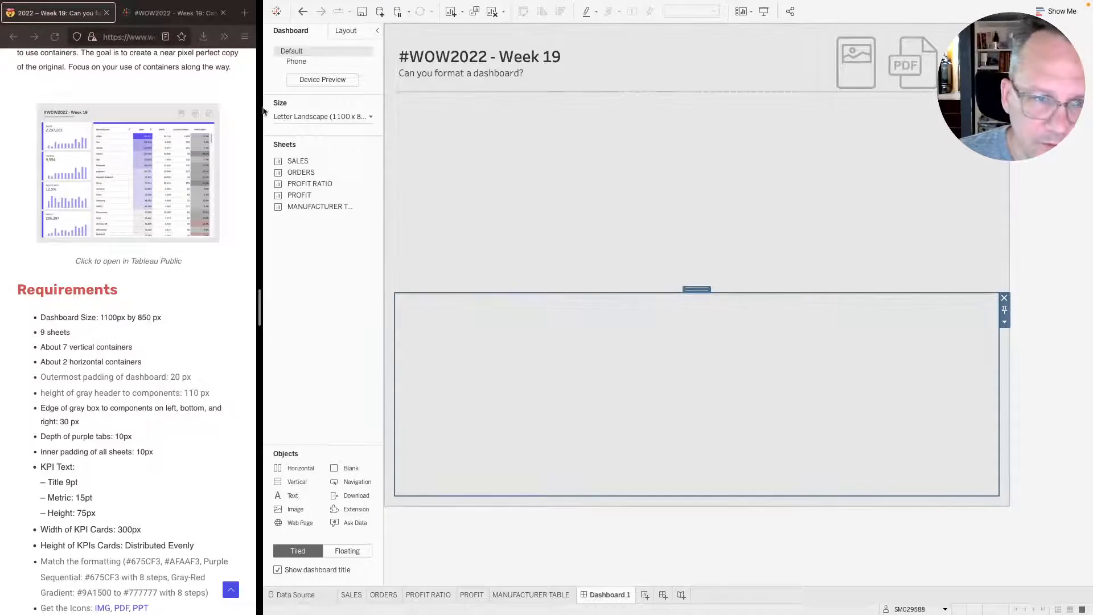
left_click(346, 31)
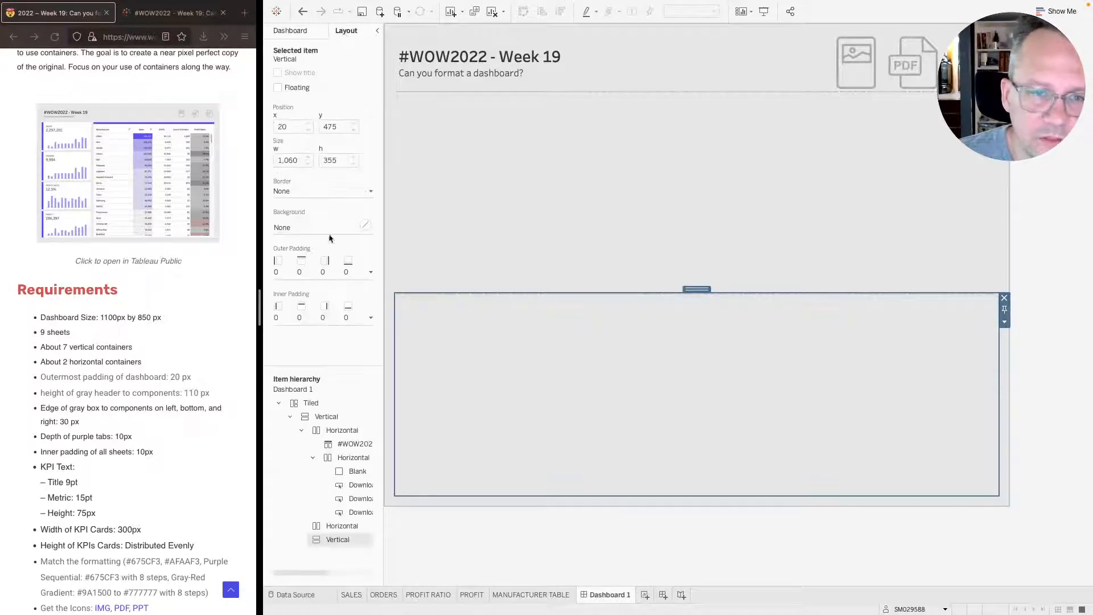
- Examine the layout of the KPI cards and the manufacturer table in the original #WOW2022 Week 19 dashboard on Tableau Public
left_click(302, 33)
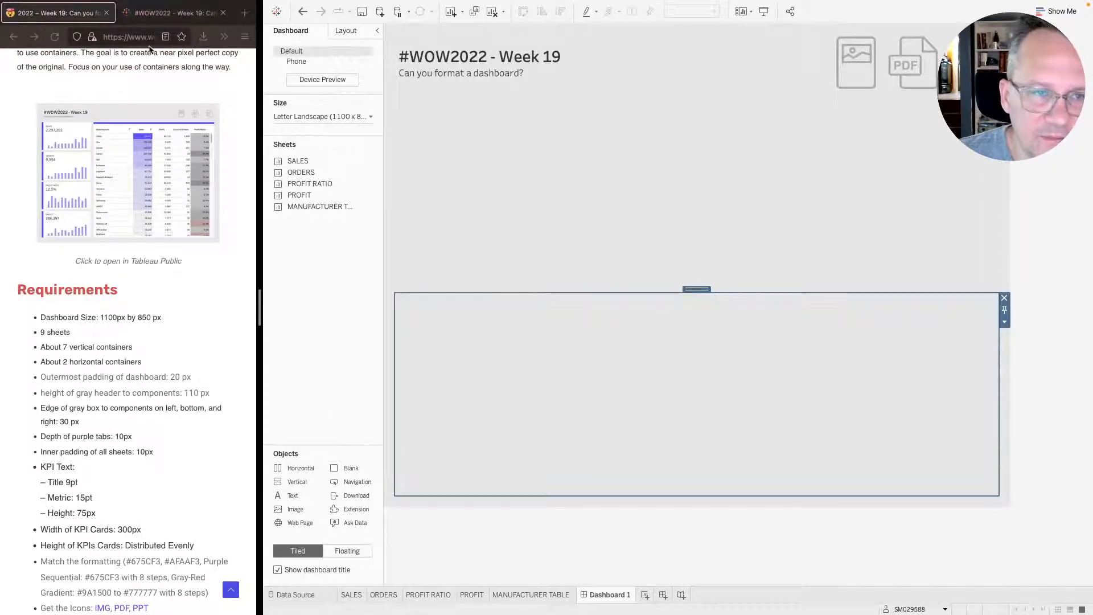
left_click(165, 12)
scroll(110, 248, "left", 3)
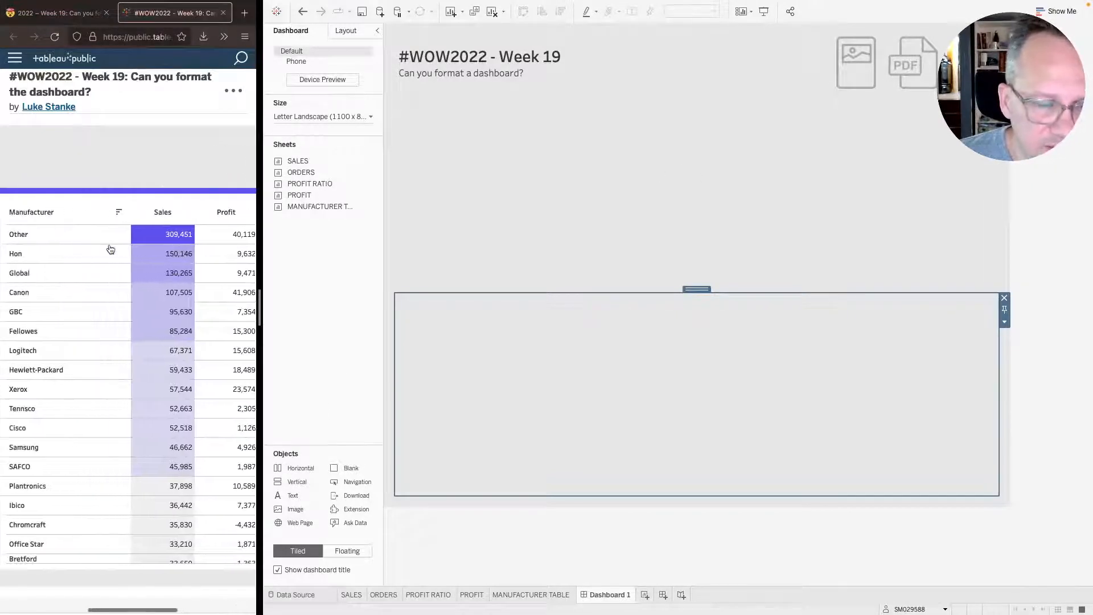
scroll(111, 249, "left", 3)
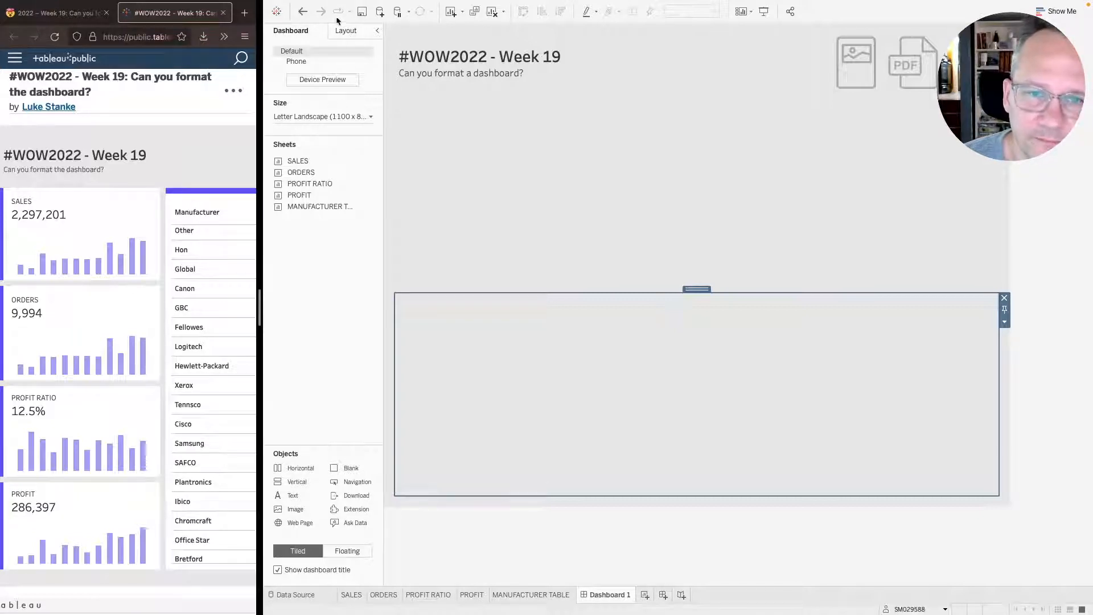
left_click(358, 37)
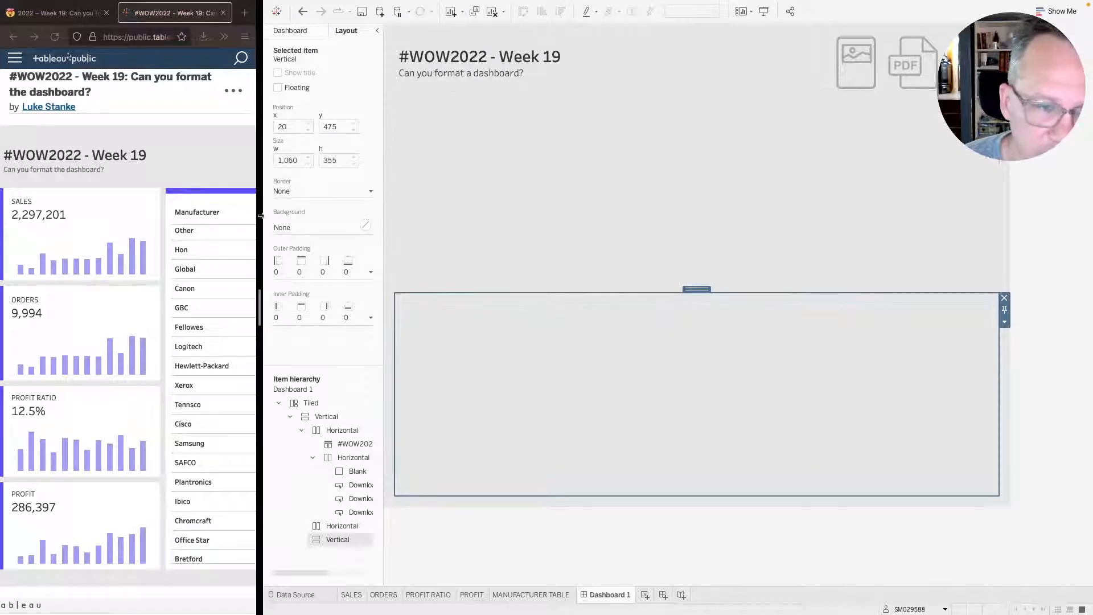
scroll(184, 269, "right", 2)
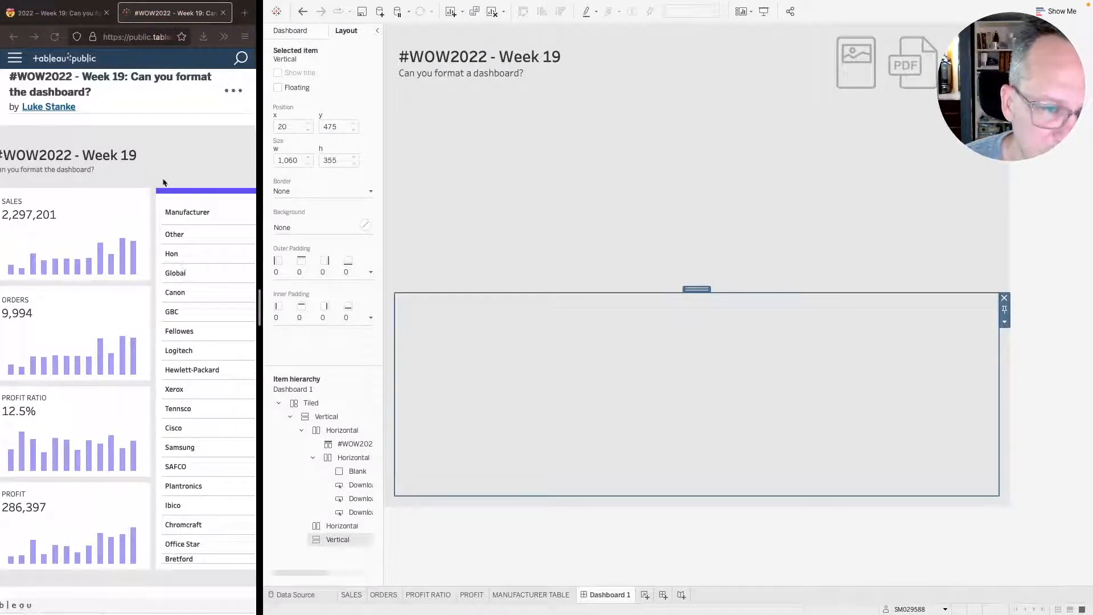
scroll(164, 182, "right", 5)
scroll(163, 182, "left", 5)
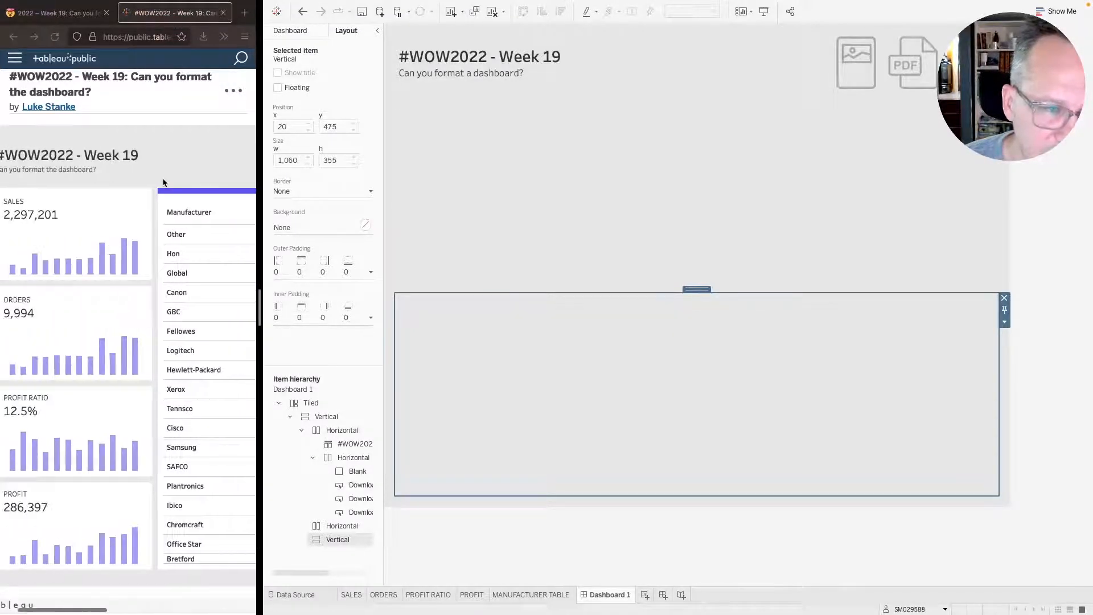
scroll(163, 182, "right", 4)
scroll(163, 183, "right", 1)
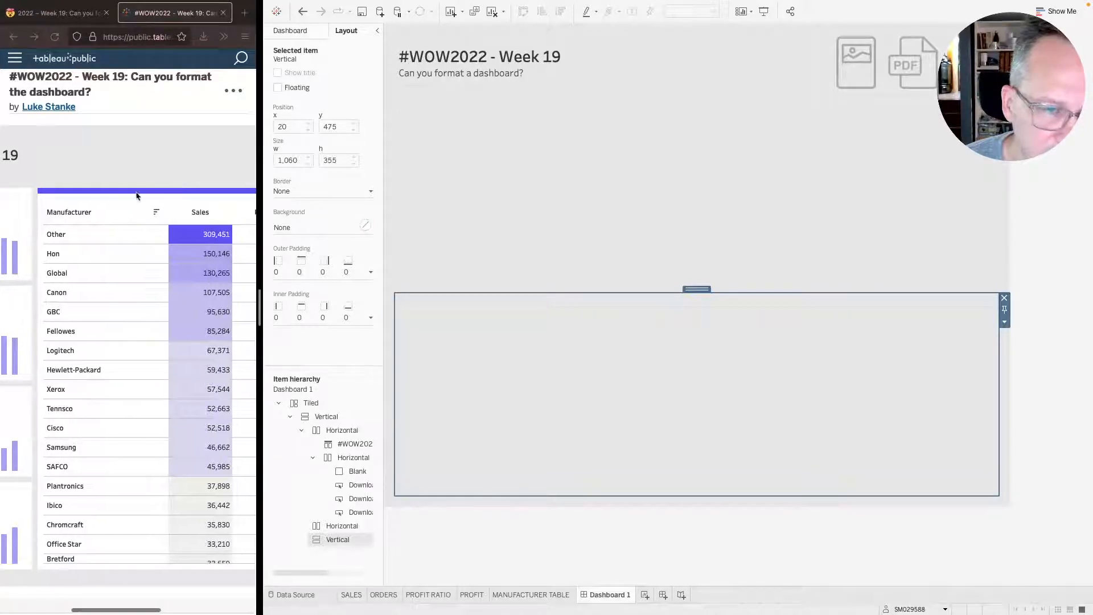
scroll(148, 192, "right", 2)
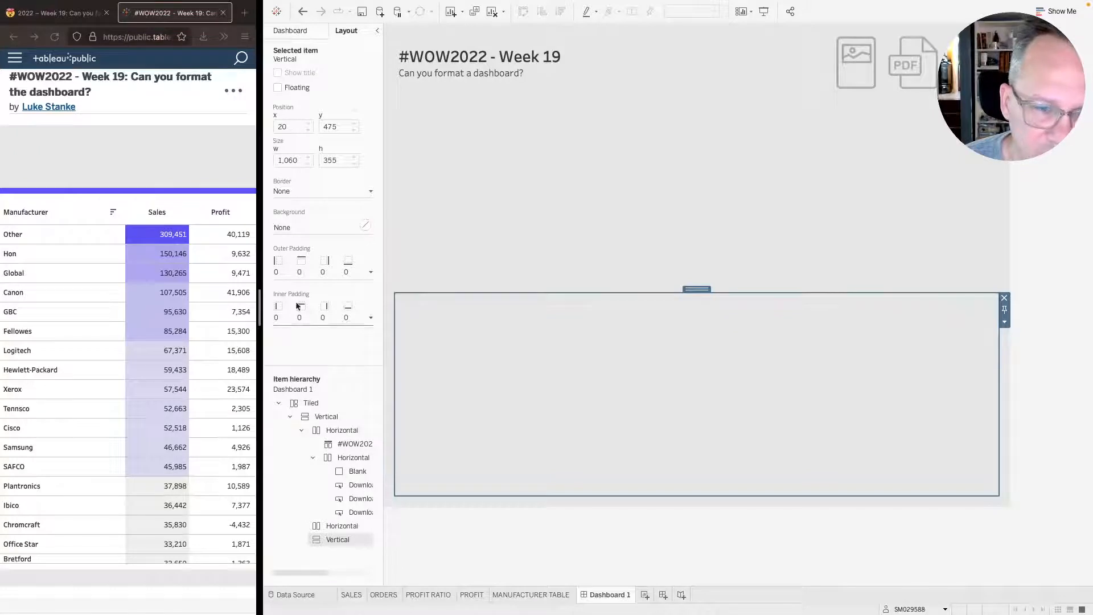
- Place a Blank object in the new horizontal container and move the lower vertical container into it, left of the Blank
left_click(291, 31)
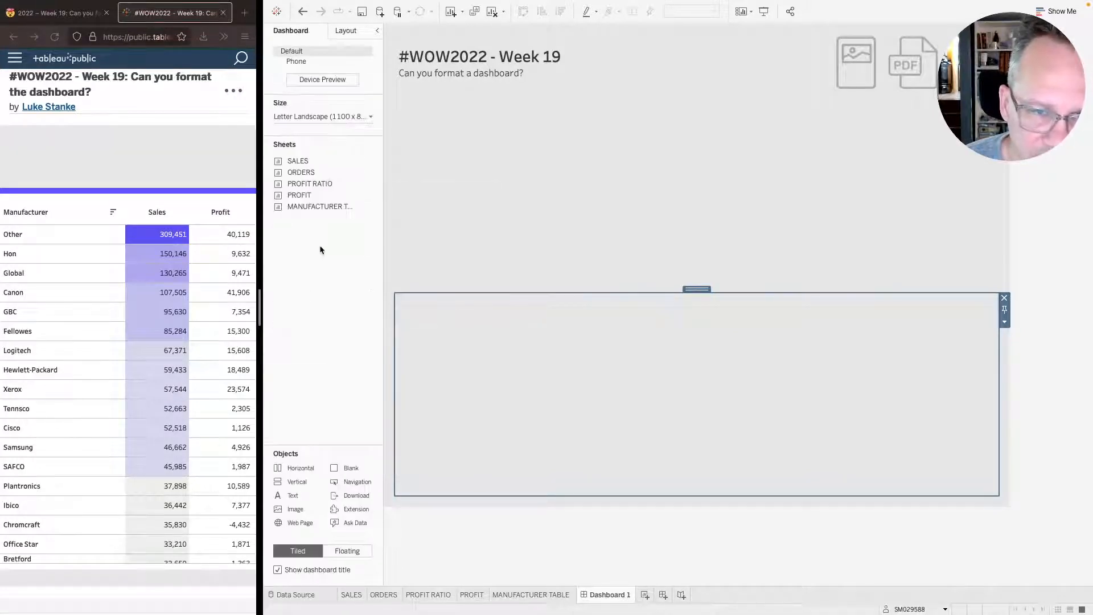
left_click_drag(301, 469, 310, 352)
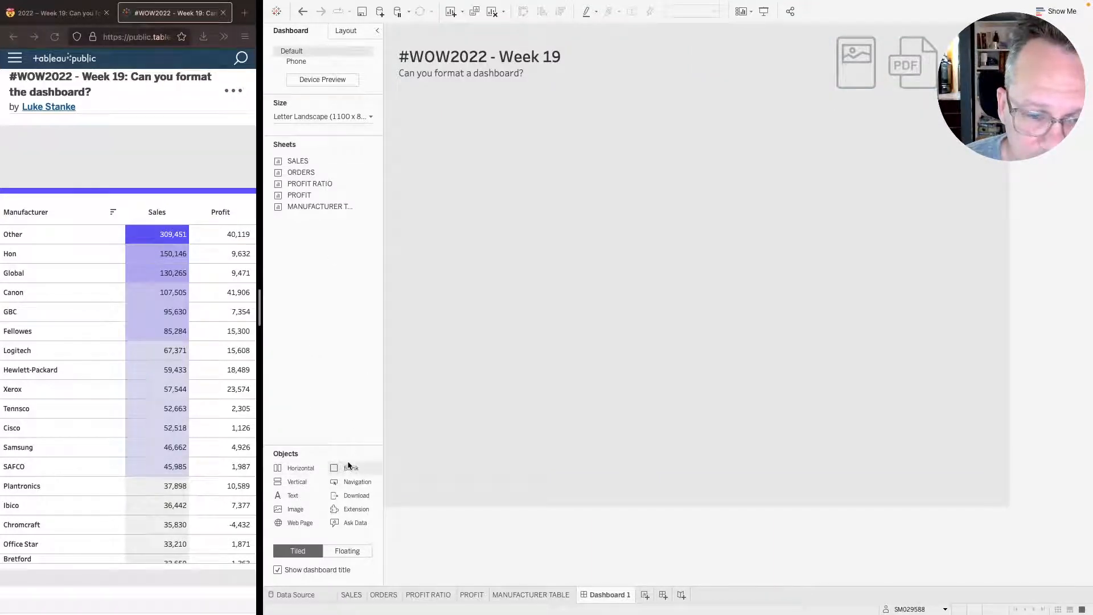
left_click_drag(349, 468, 683, 164)
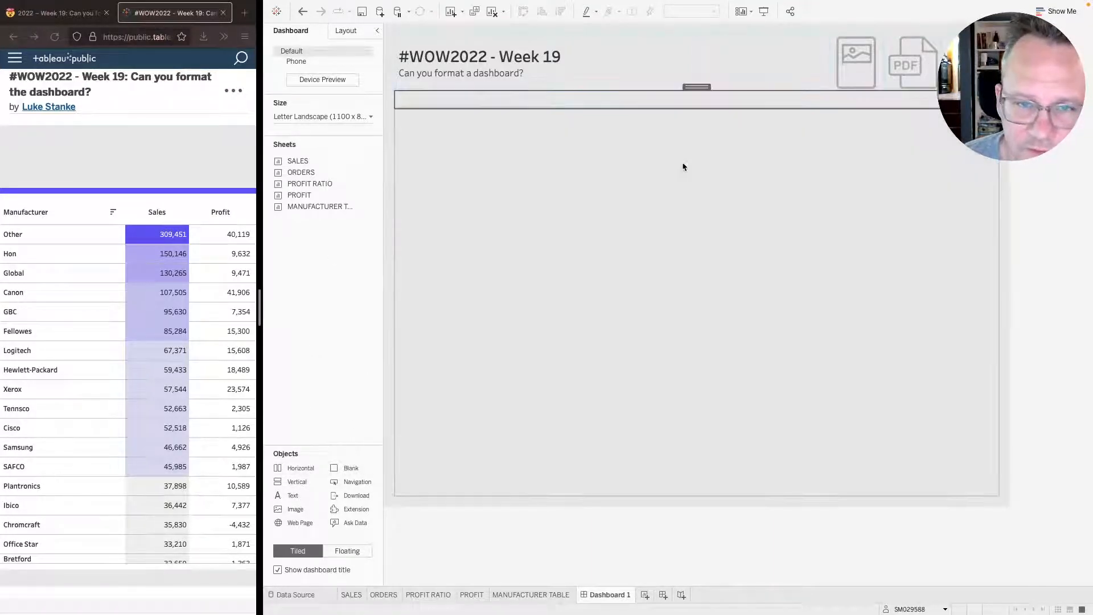
left_click(717, 260)
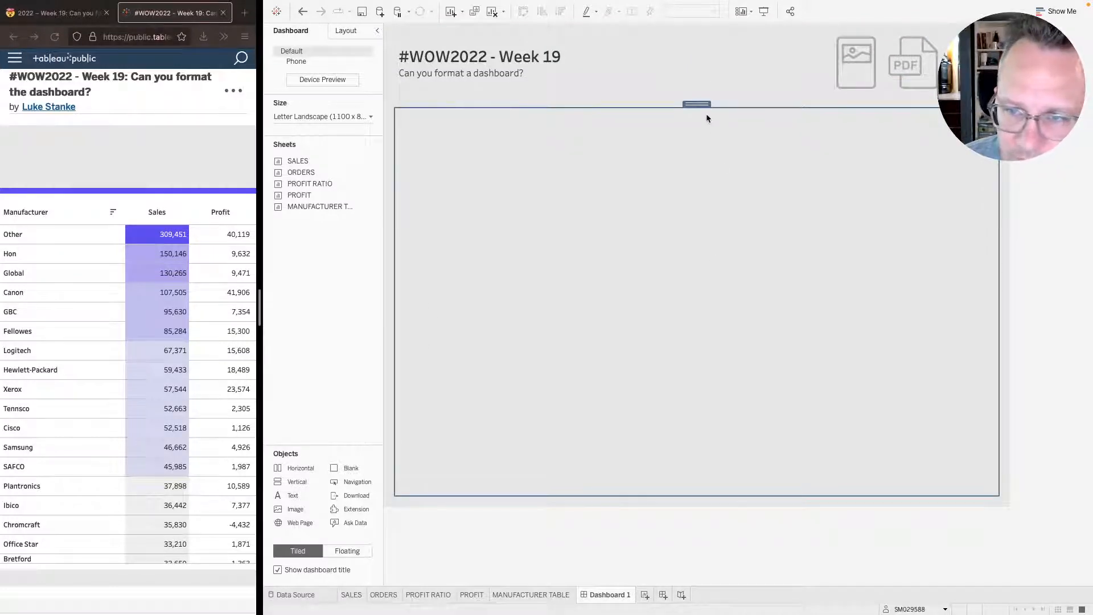
left_click_drag(696, 105, 556, 102)
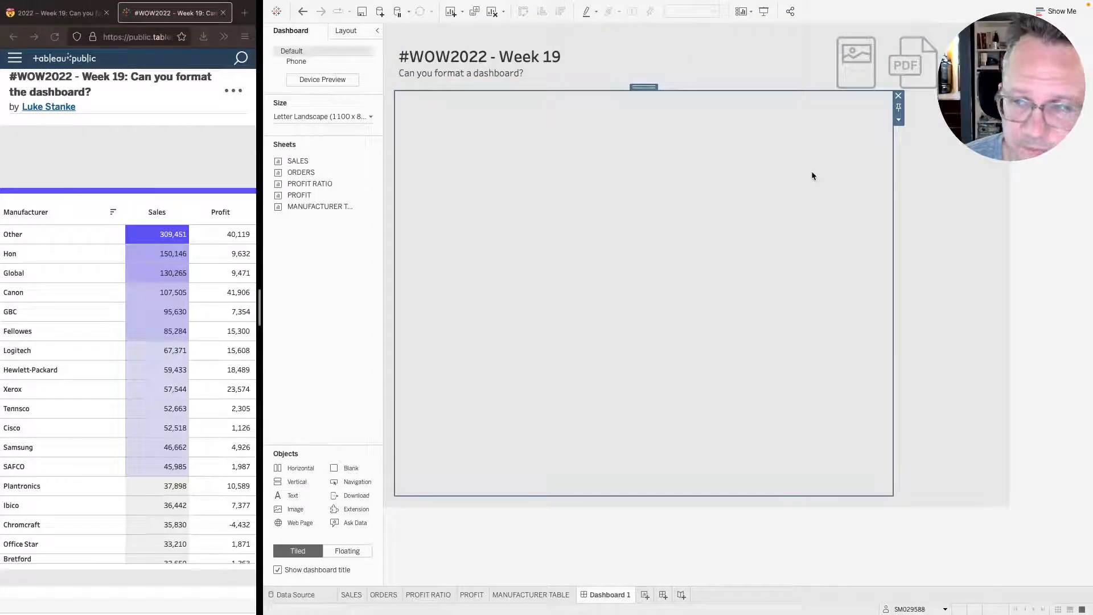
- Add a second vertical container to the body's horizontal container, between the existing vertical container and the Blank
left_click(927, 234)
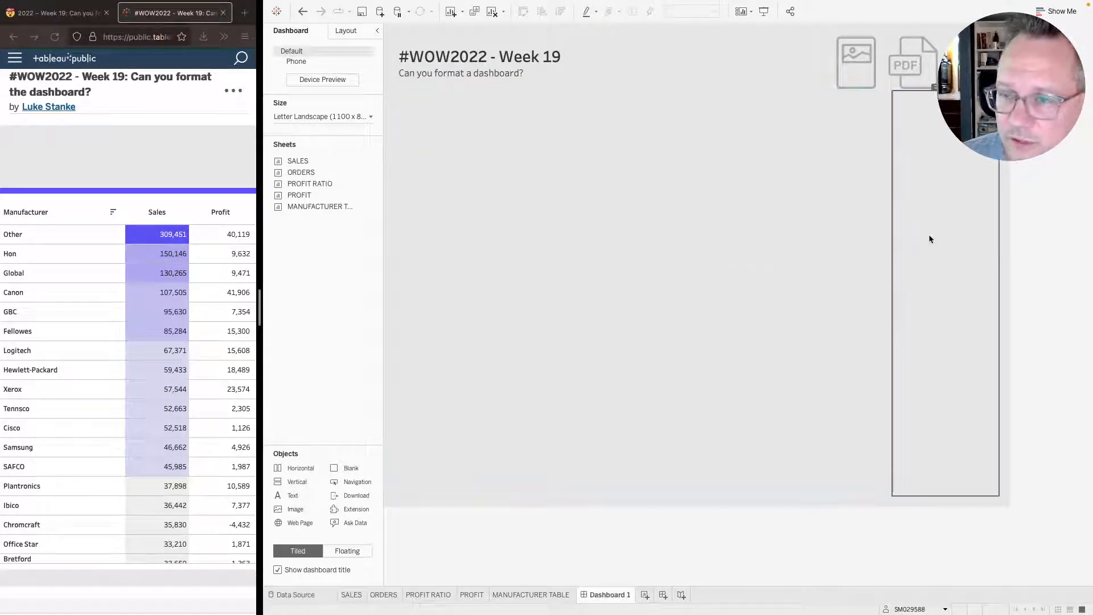
left_click(802, 234)
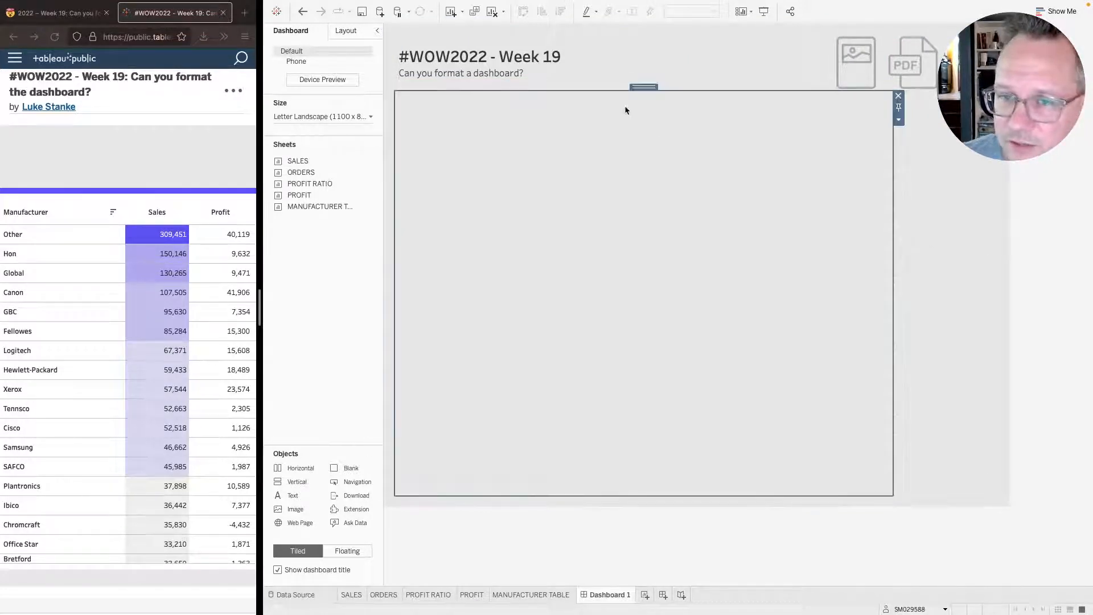
left_click(970, 216)
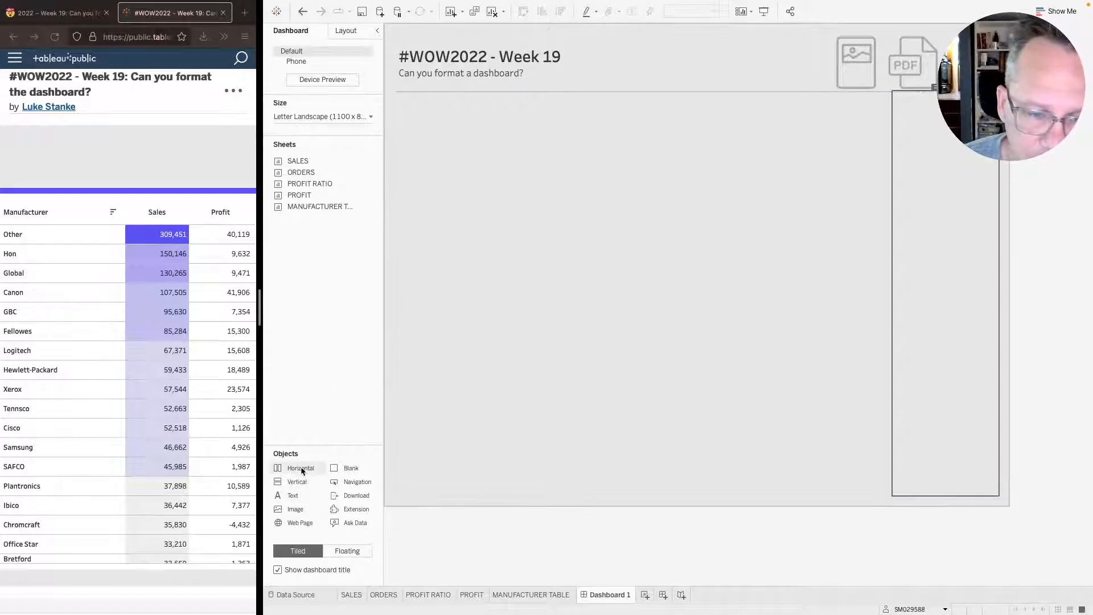
left_click_drag(298, 483, 932, 274)
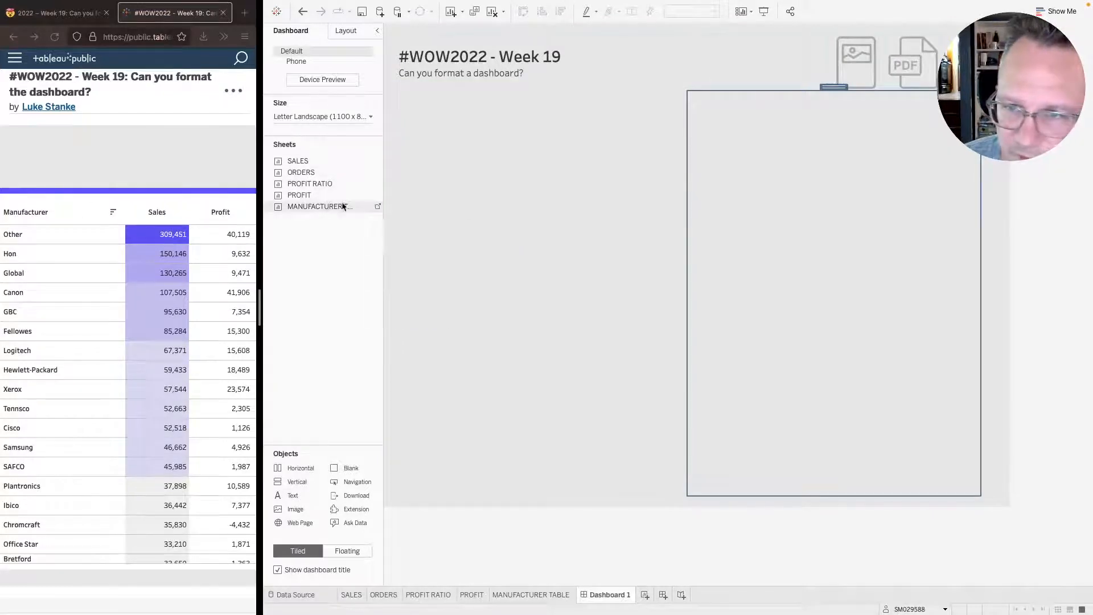
mouse_move(342, 206)
left_mouse_down()
mouse_move(726, 211)
mouse_move(343, 194)
mouse_move(324, 209)
left_mouse_up()
- Set the background of the second body vertical container, next to the Blank, to purple 675CF3
left_click(346, 31)
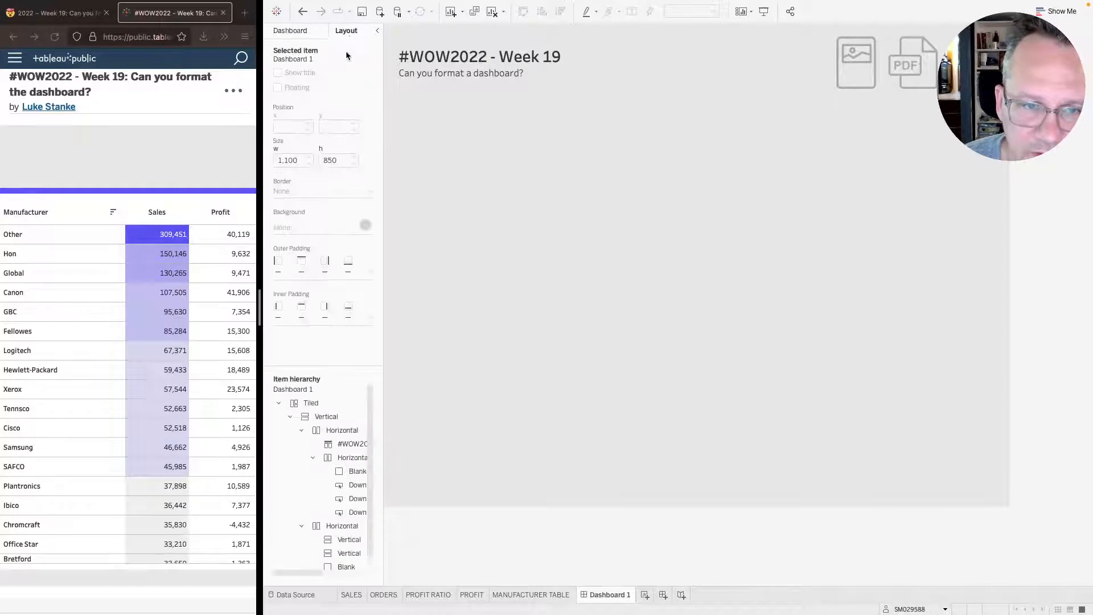
left_click(904, 209)
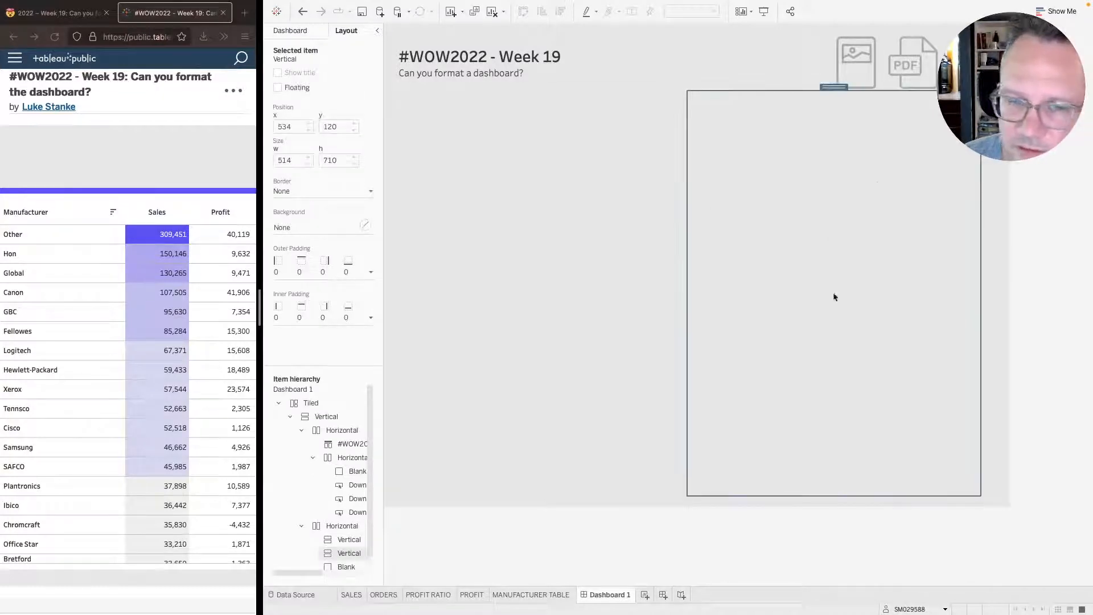
scroll(283, 497, "down", 1)
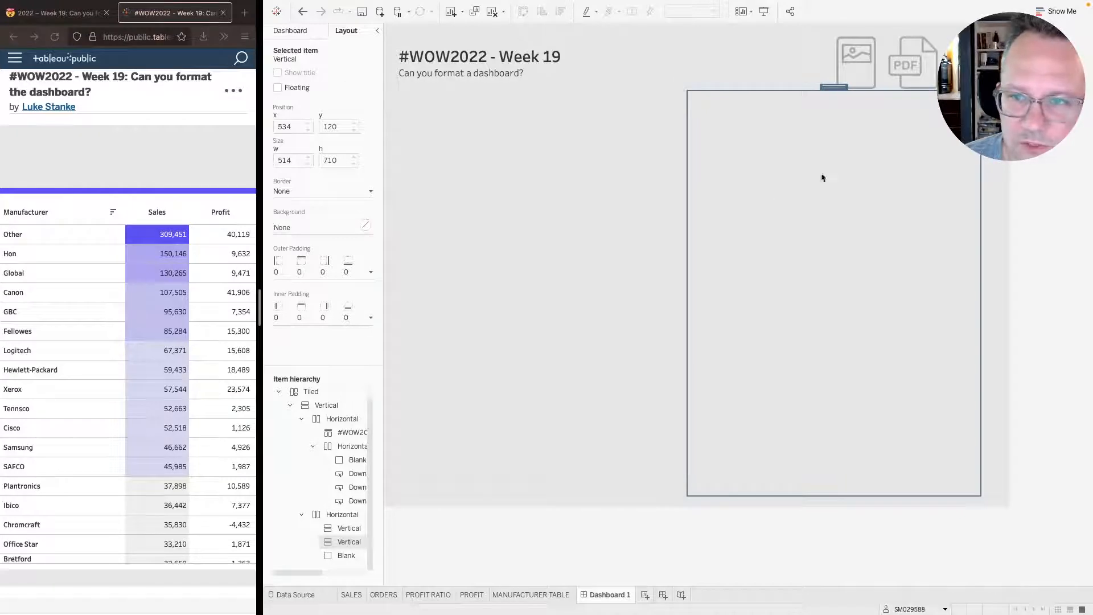
left_click(292, 228)
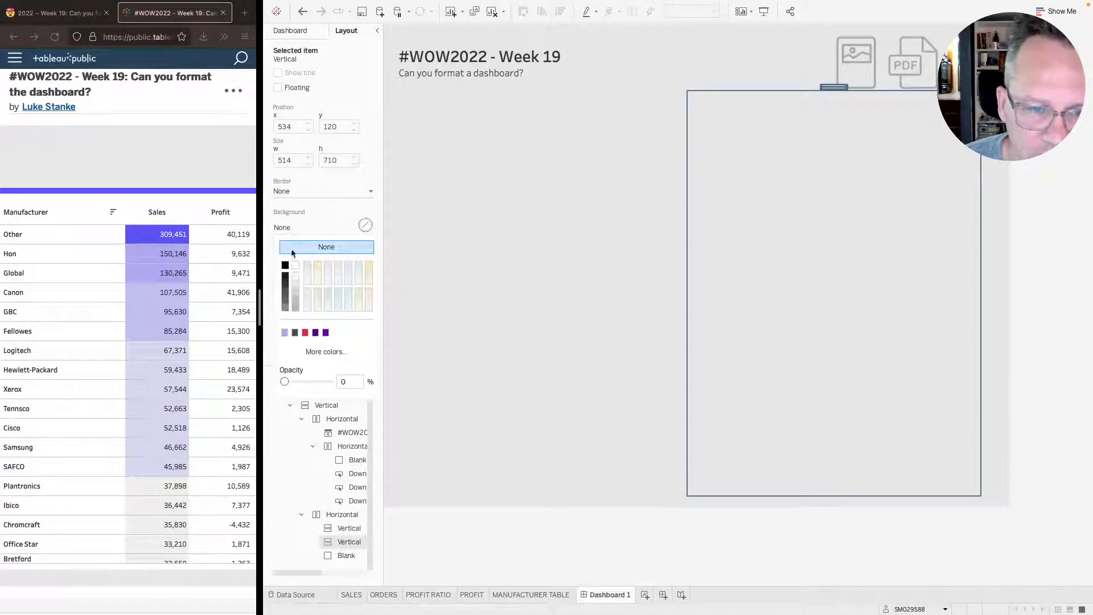
left_click(326, 351)
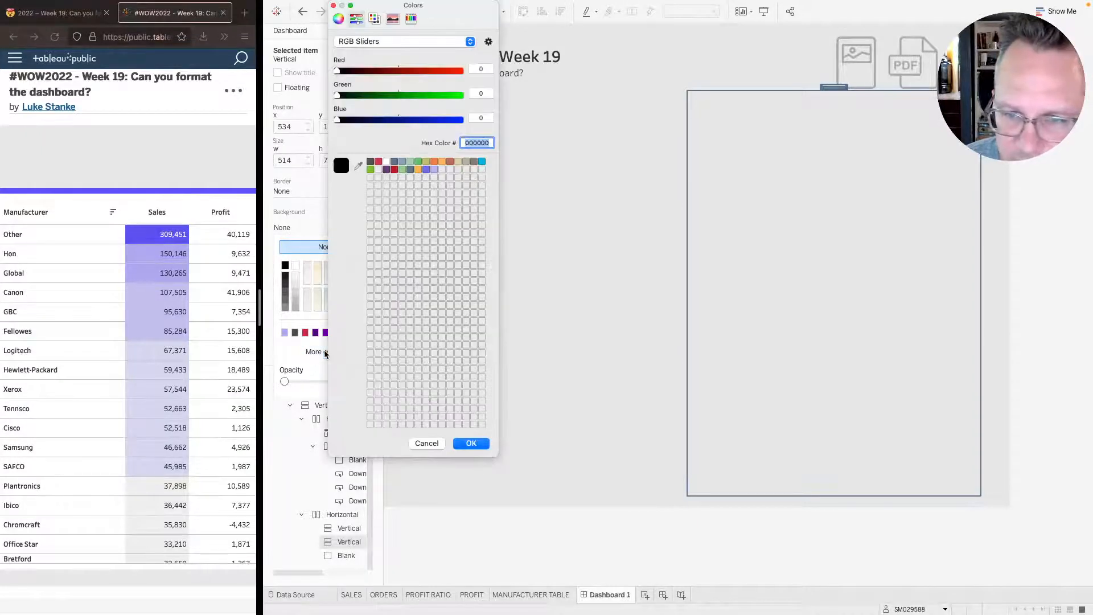
left_click(424, 172)
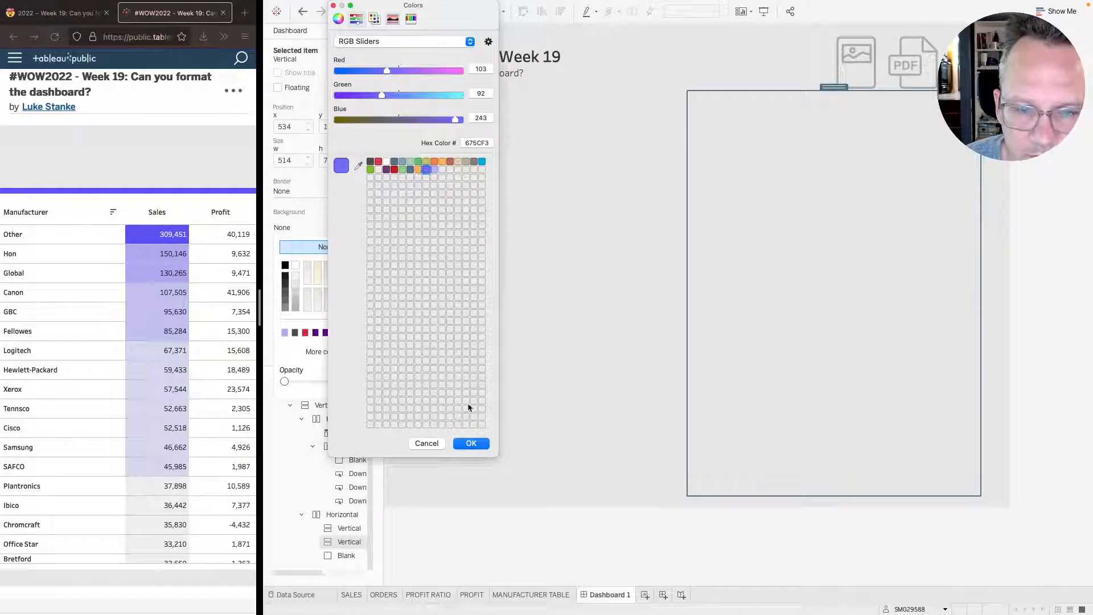
left_click(469, 446)
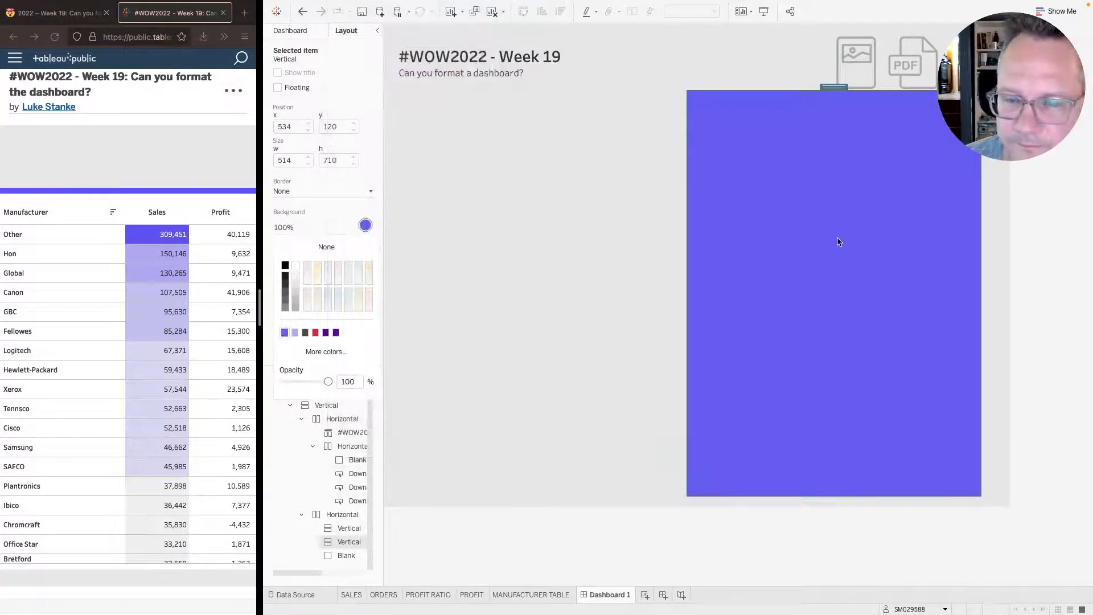
- Add the MANUFACTURER TABLE sheet to the purple vertical container and hide the sheet's title
left_click(297, 32)
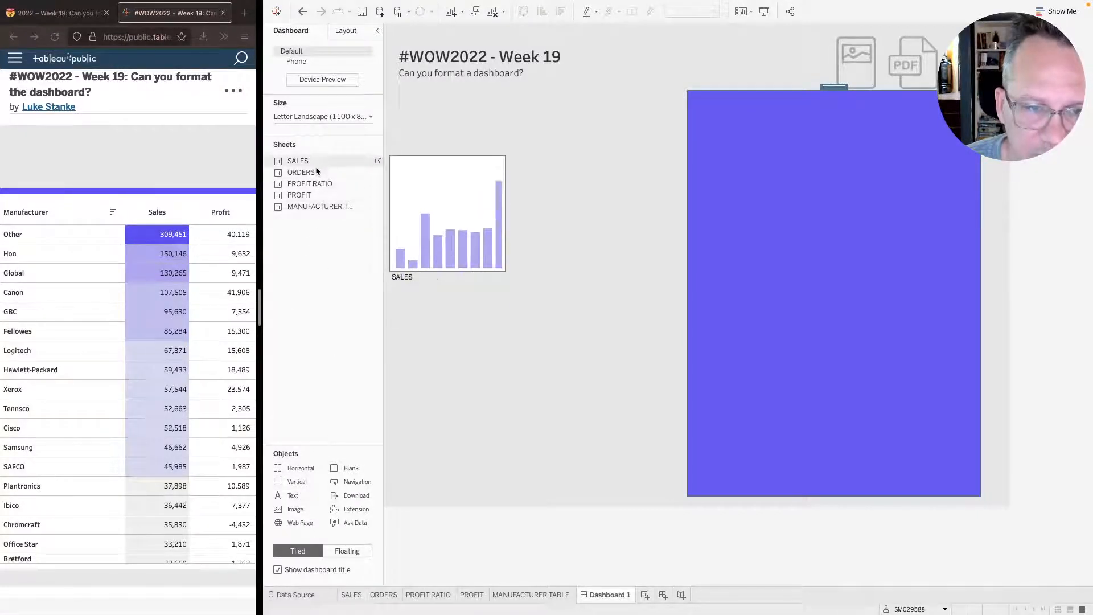
mouse_move(317, 212)
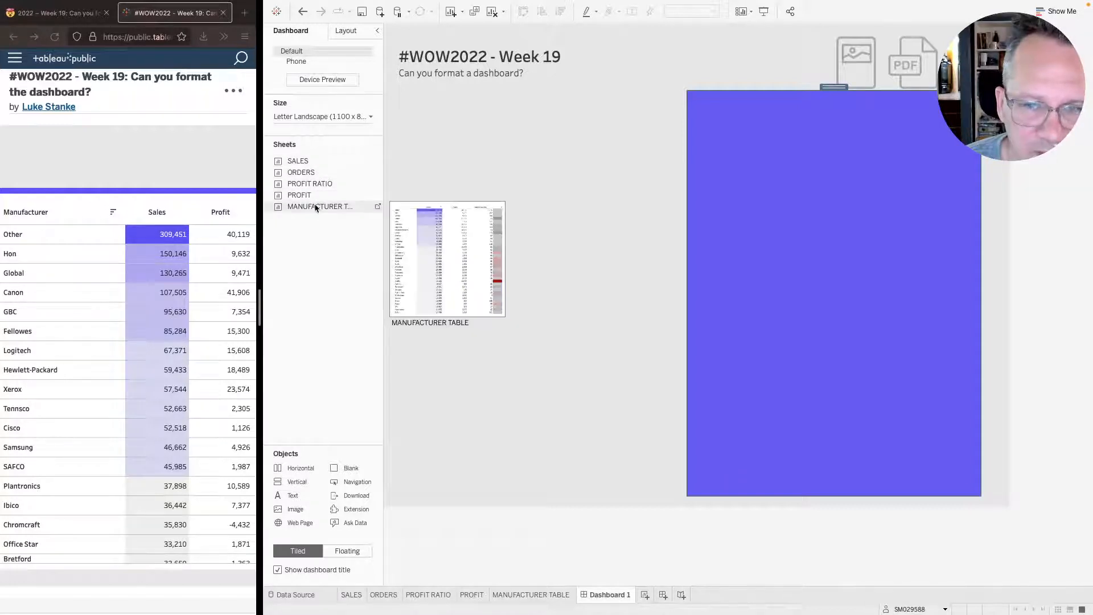
left_click_drag(315, 207, 795, 196)
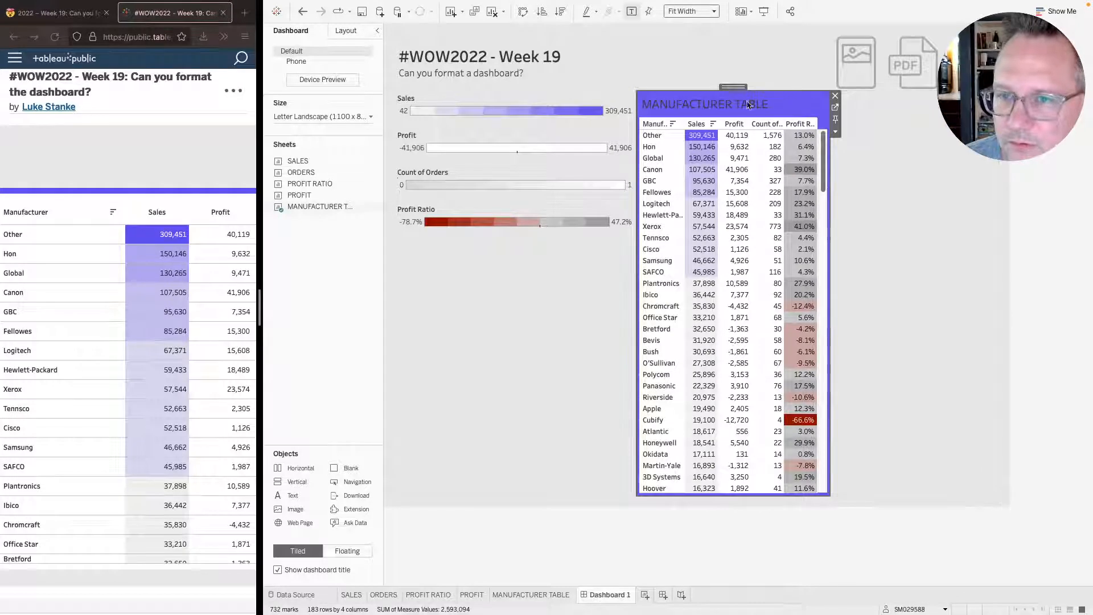
right_click(695, 106)
left_click(722, 131)
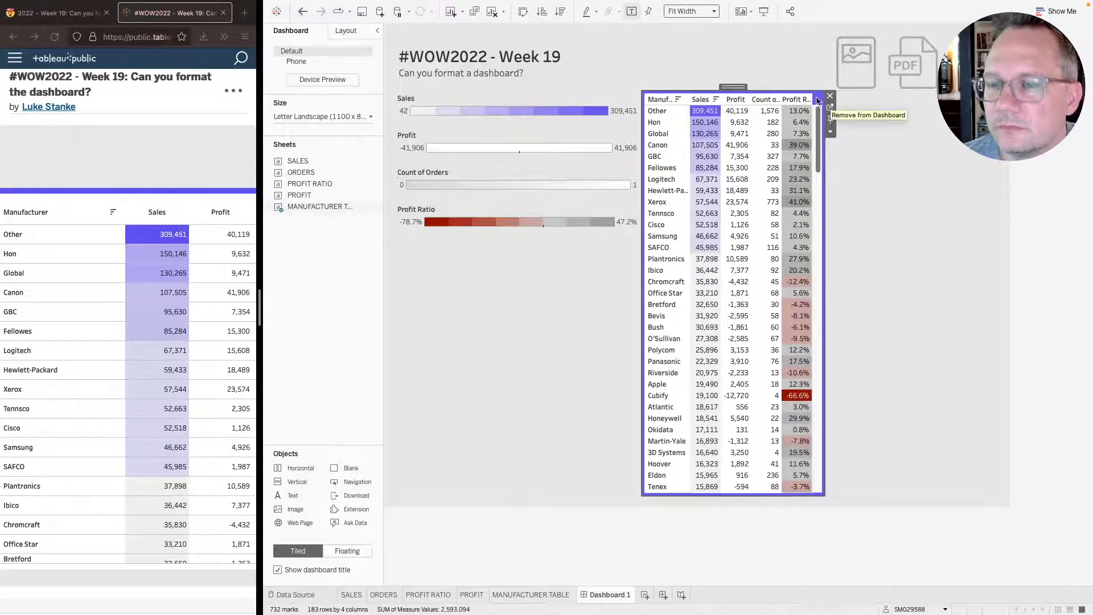
- Set the MANUFACTURER TABLE's left, right and bottom outer padding to 0
left_click(346, 33)
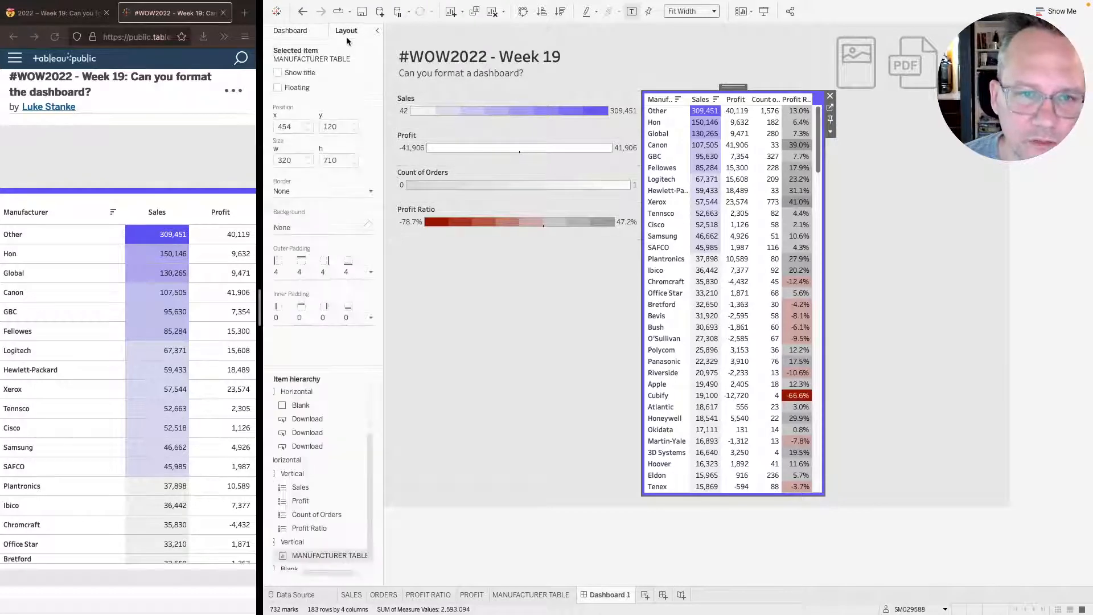
left_click(302, 270)
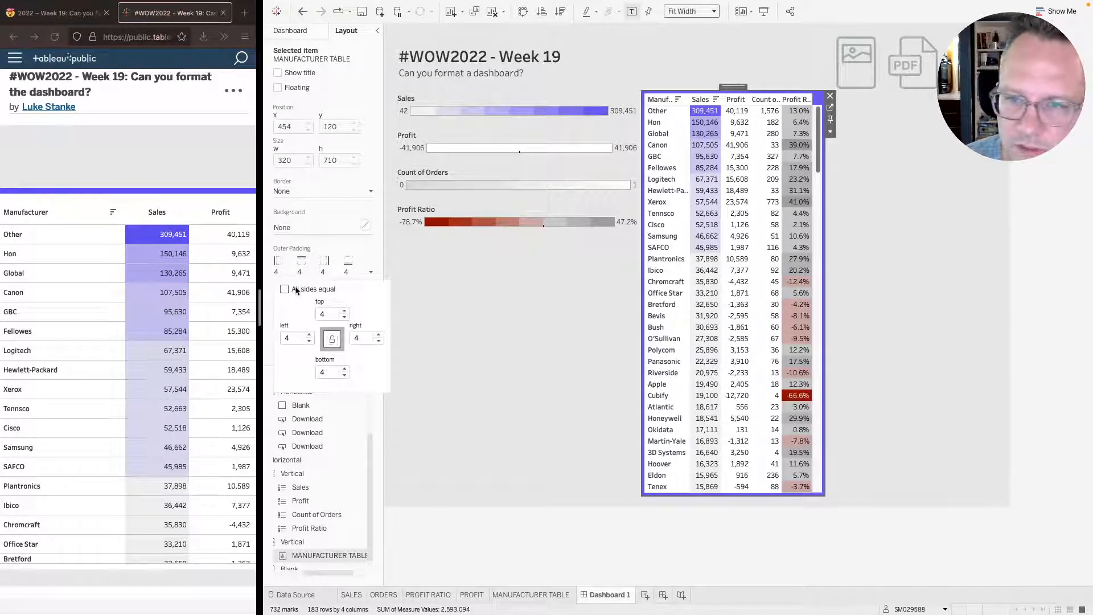
left_click(309, 340)
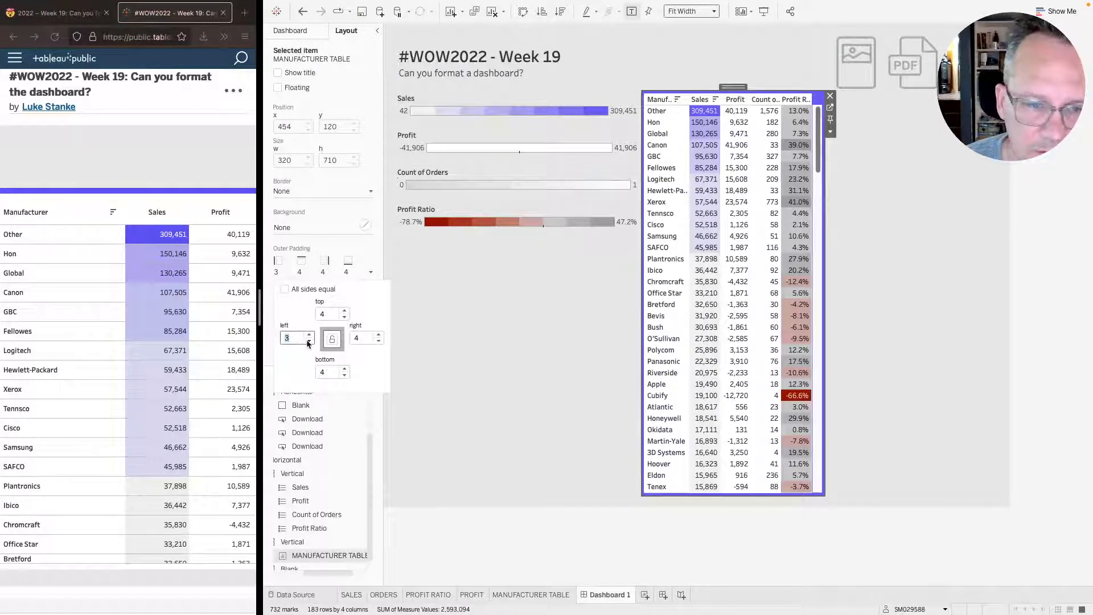
left_click(309, 340)
left_click(308, 341)
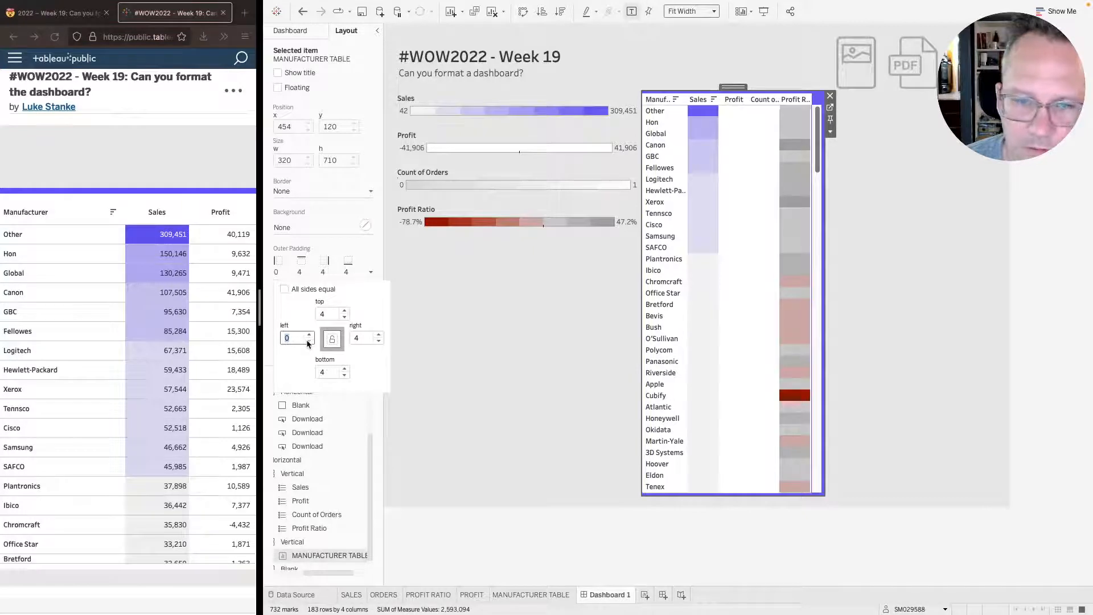
left_click(308, 341)
left_click(365, 338)
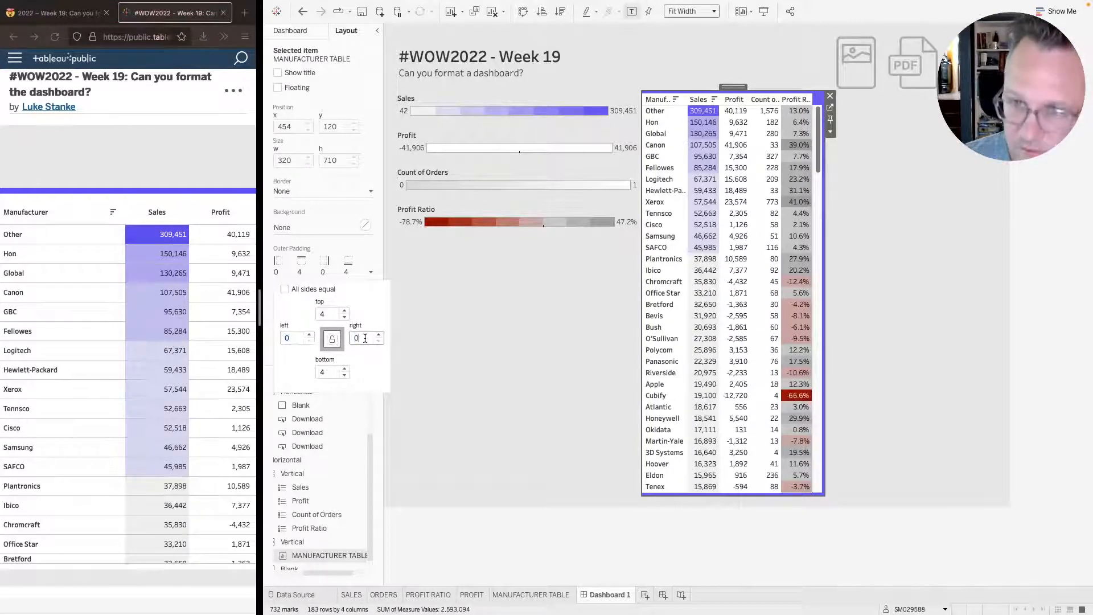
type("0")
left_click(326, 372)
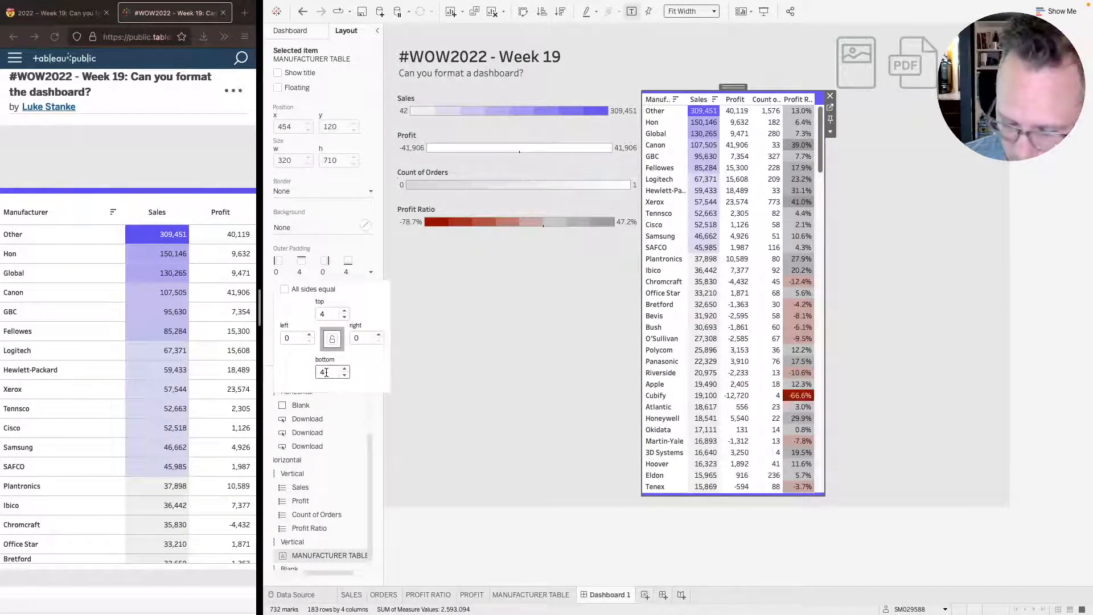
type("0")
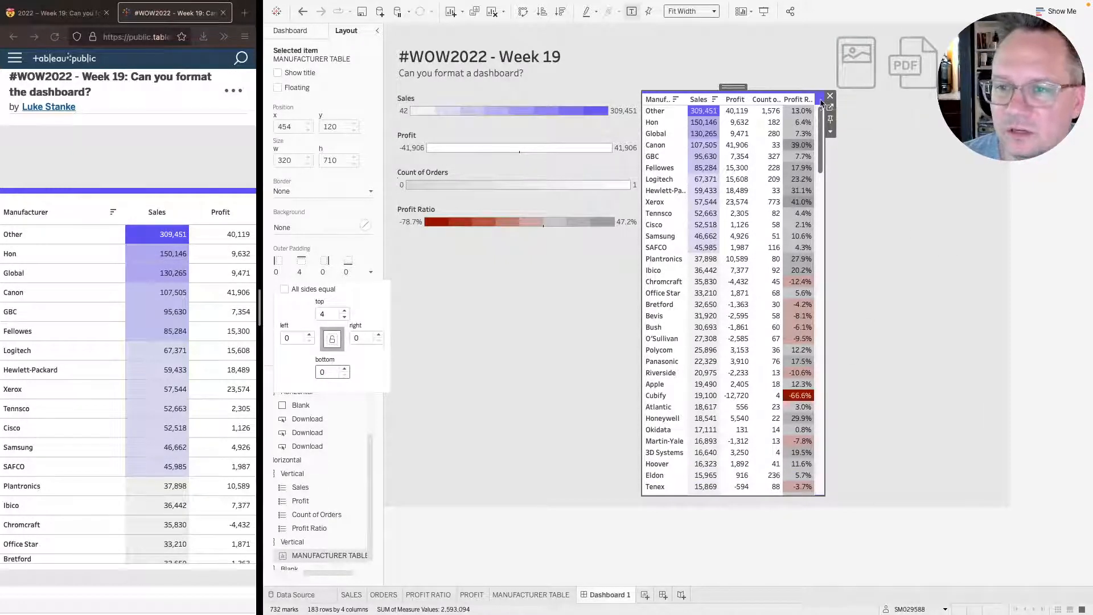
left_click(873, 334)
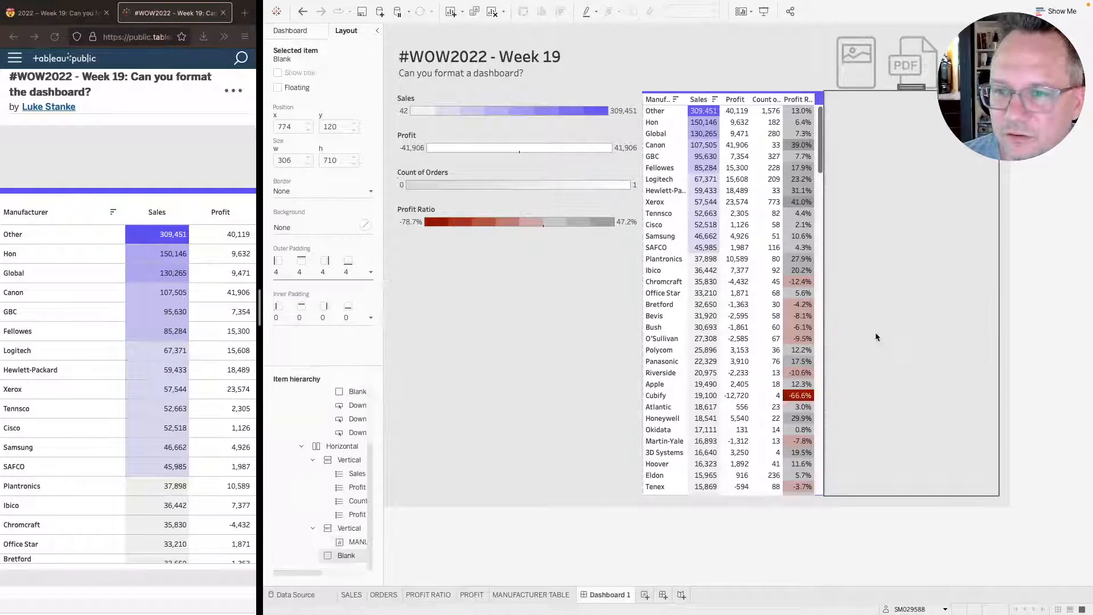
- Try None as the manufacturer table's worksheet shading, and set it back to white
left_click(818, 104)
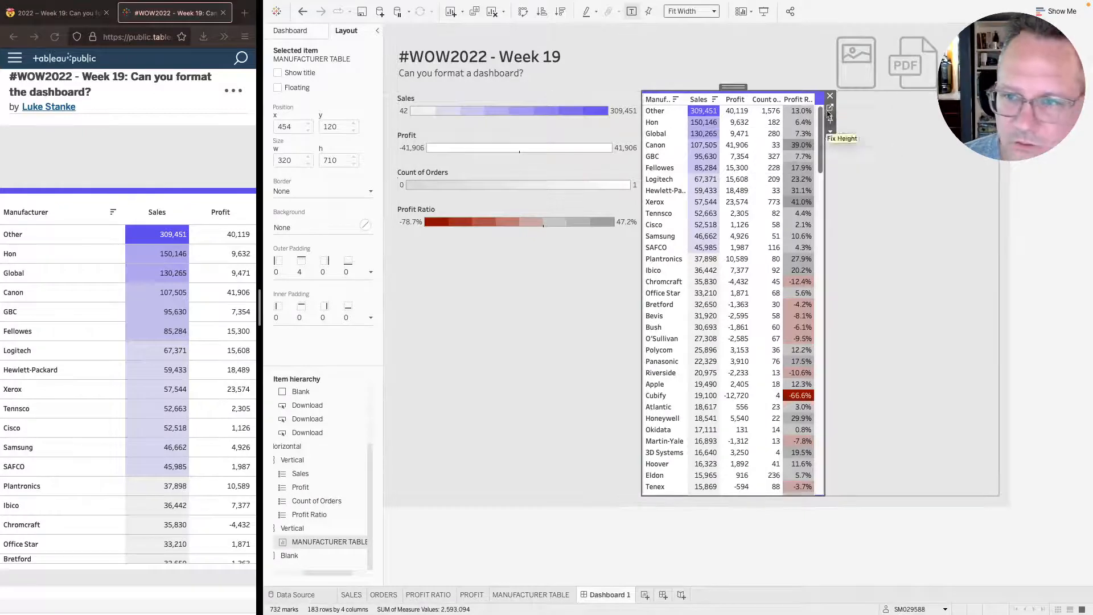
right_click(818, 102)
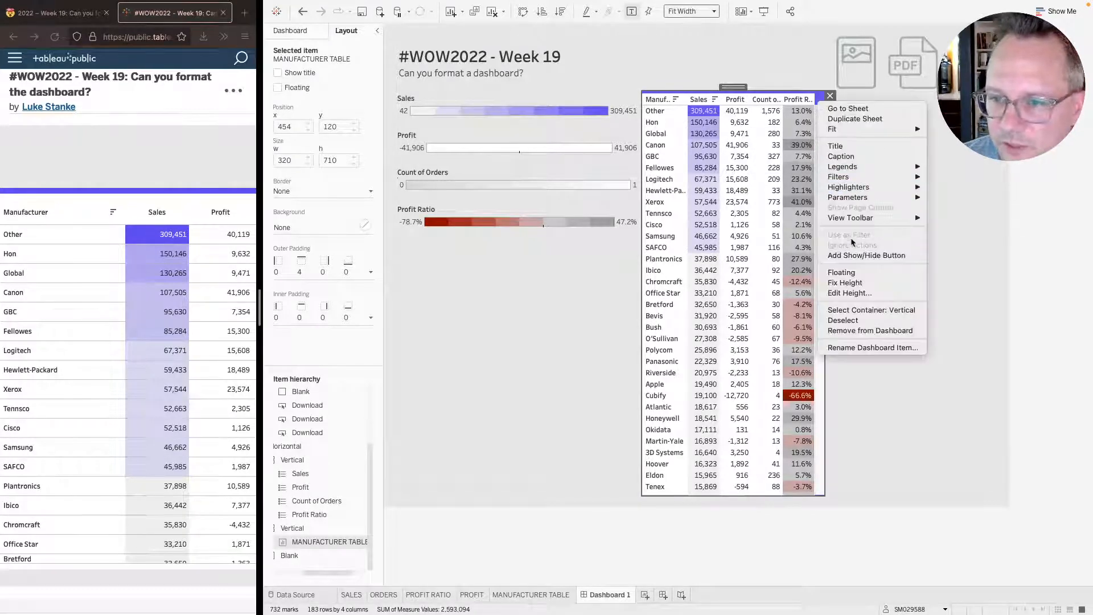
right_click(770, 121)
left_click(788, 167)
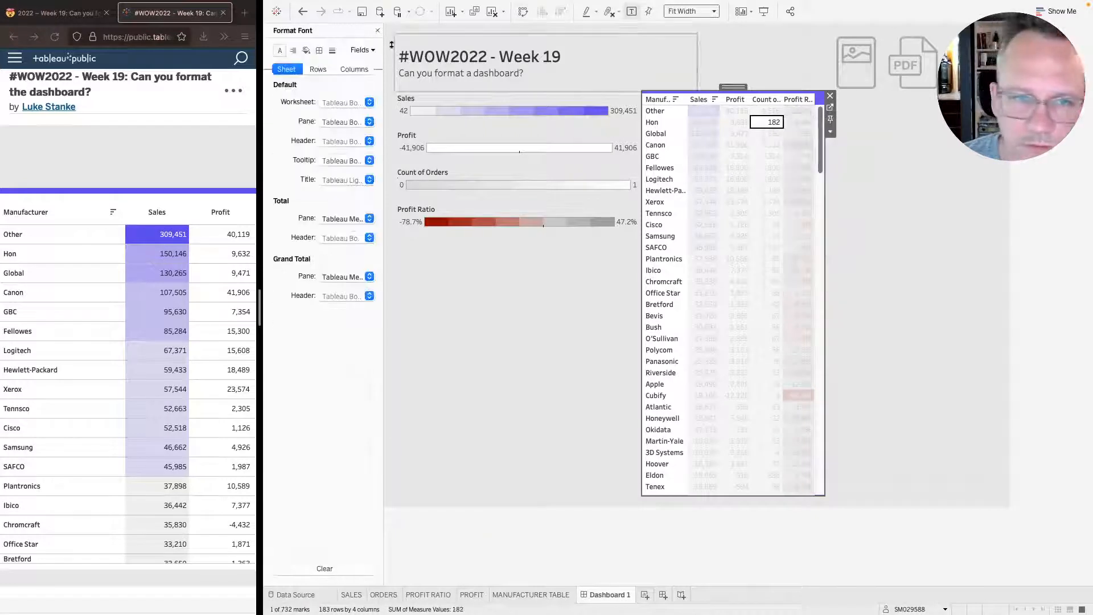
left_click(306, 51)
left_click(345, 103)
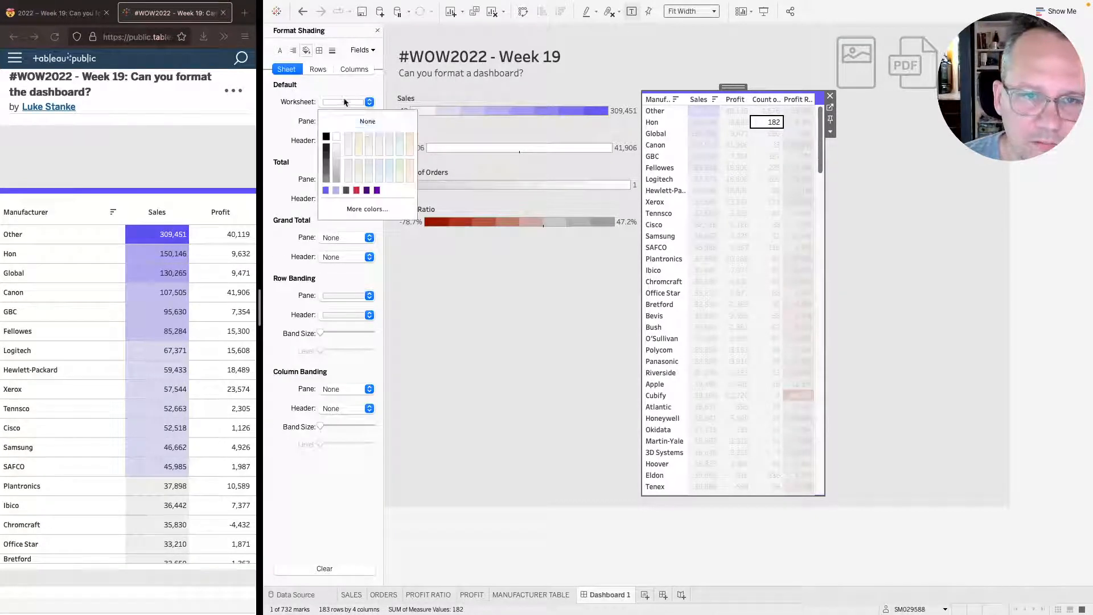
left_click(343, 120)
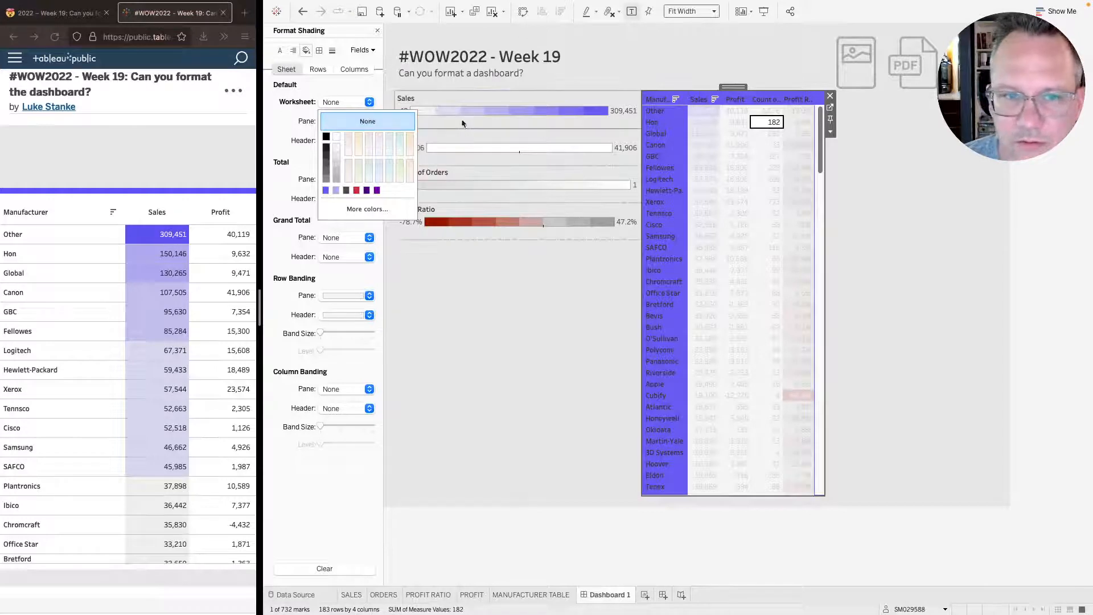
left_click(336, 137)
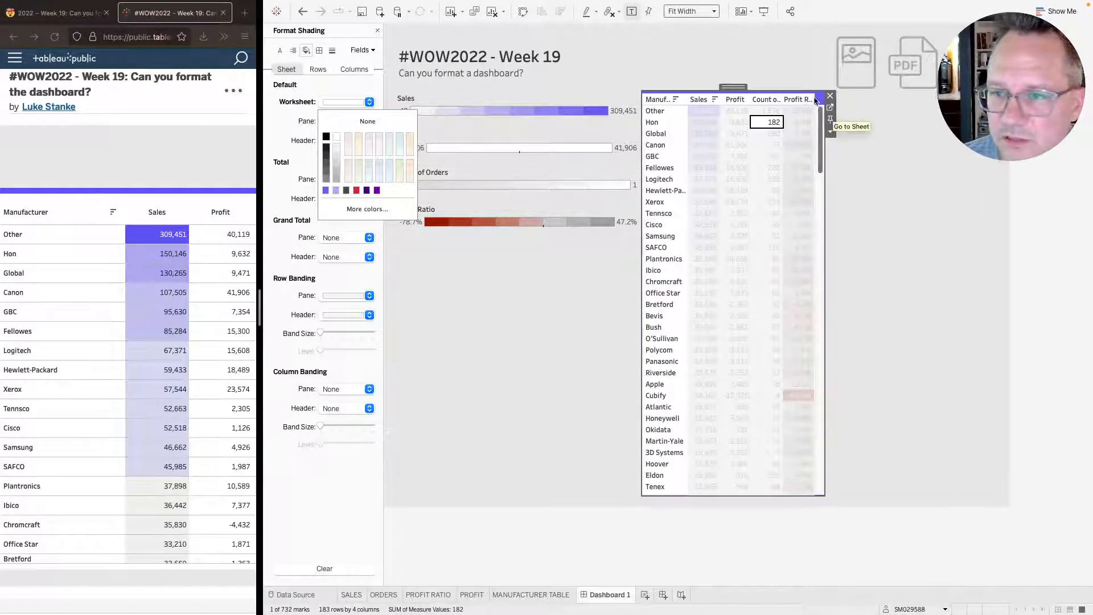
- Clear the worksheet shading setting of the manufacturer table and close the formatting options
left_click(764, 125)
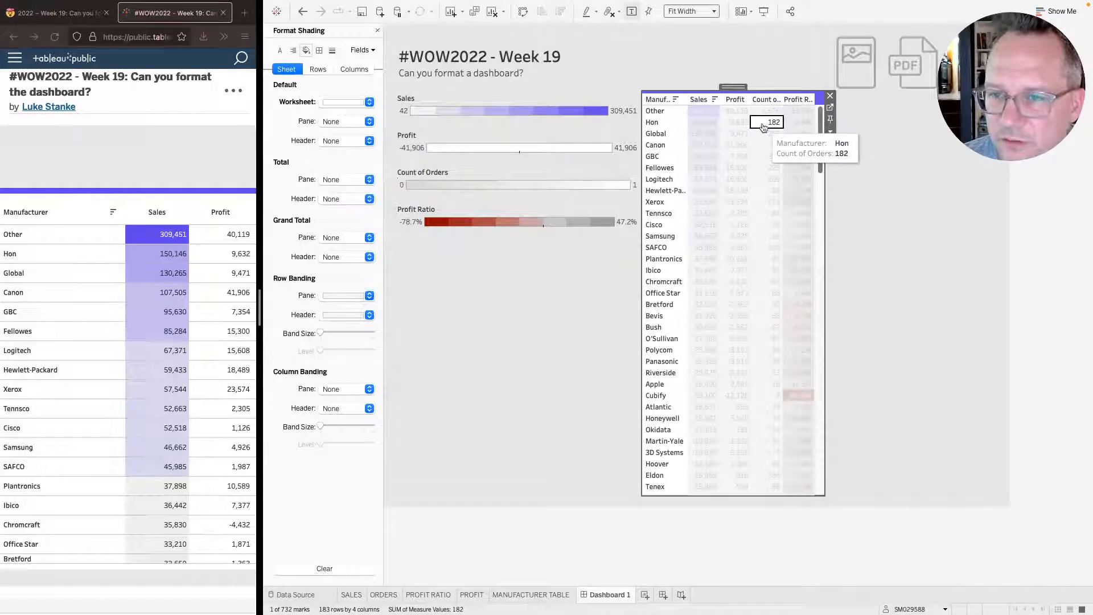
left_click(933, 211)
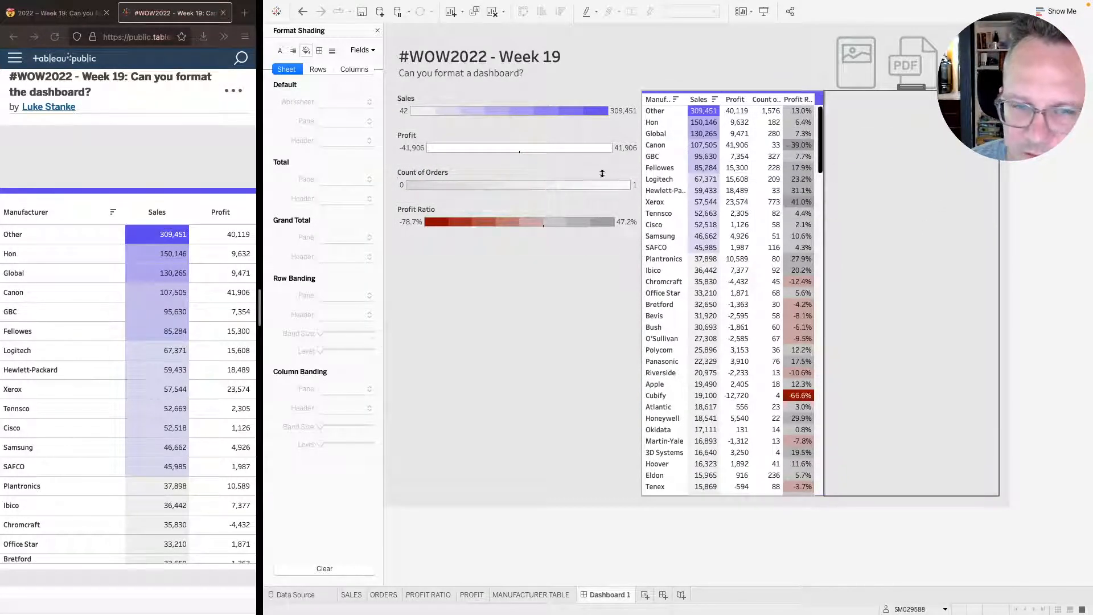
left_click(769, 145)
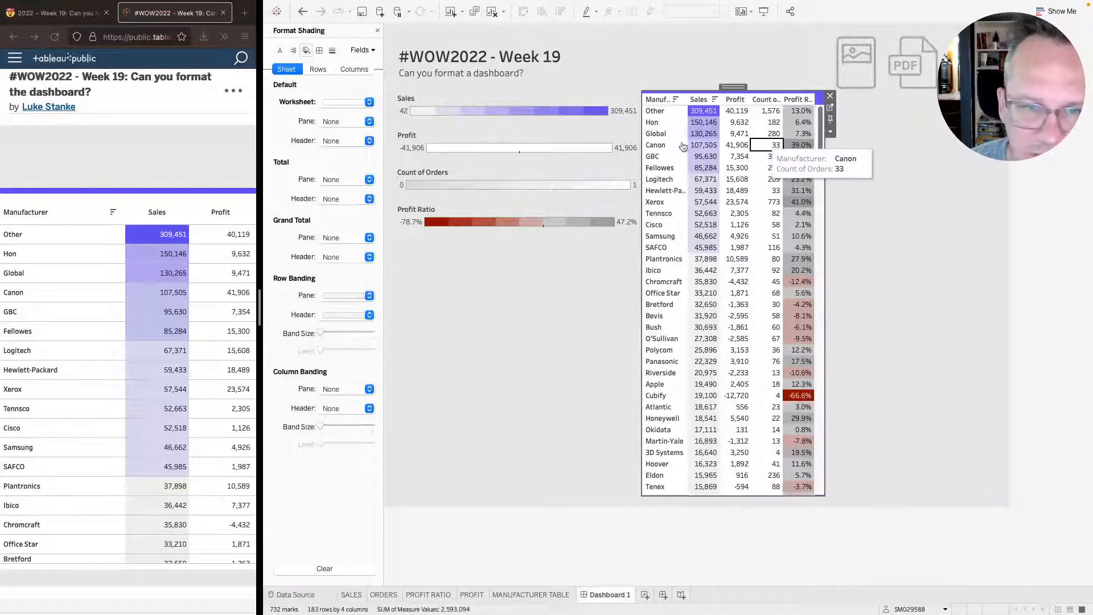
left_click(331, 102)
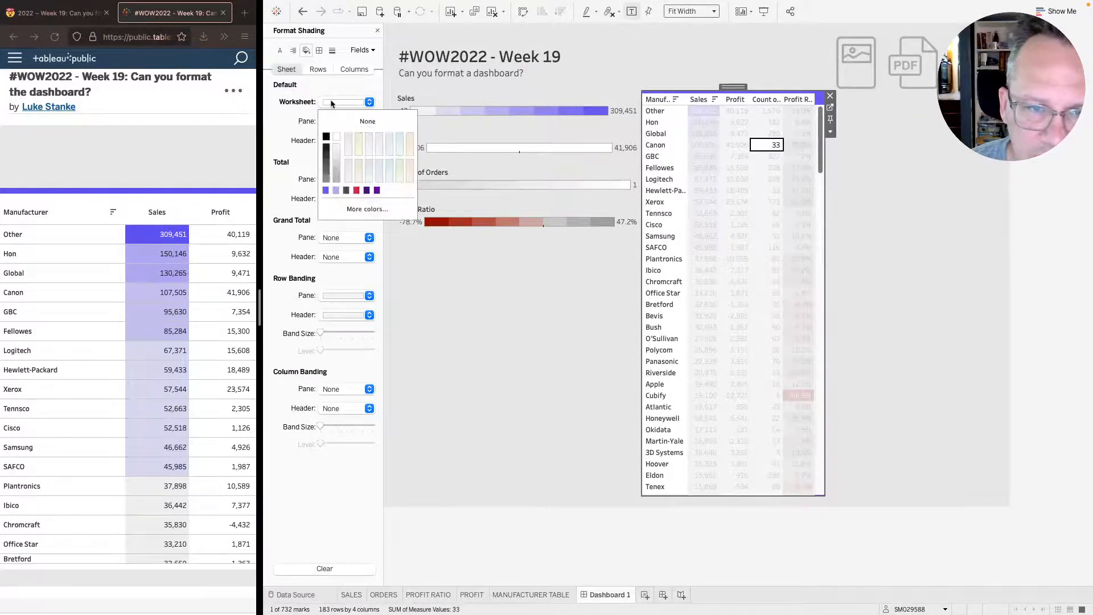
left_click(281, 103)
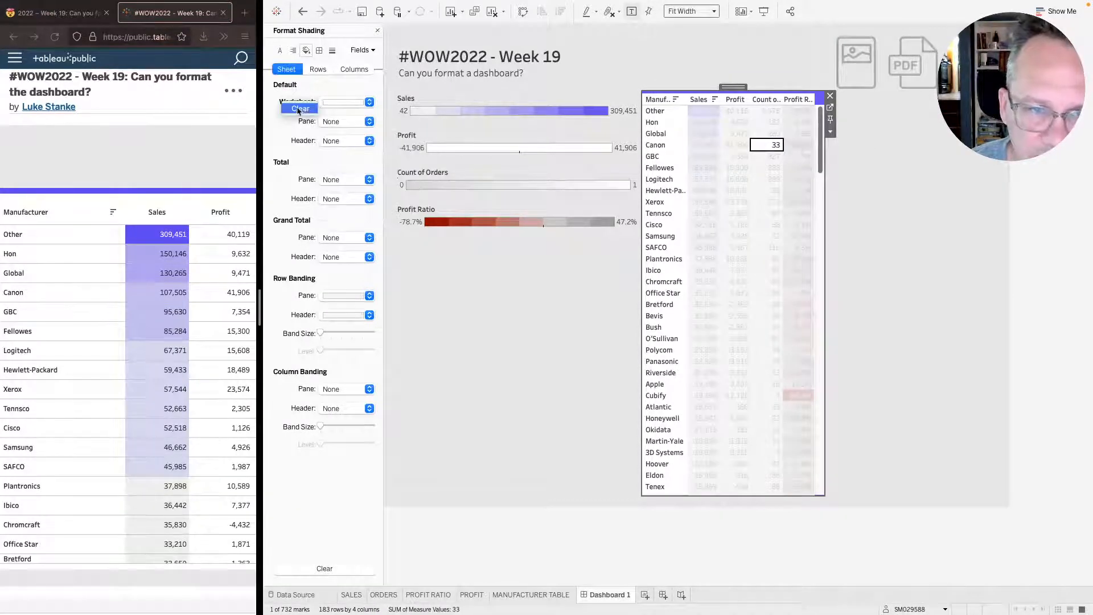
left_click(918, 250)
left_click(377, 31)
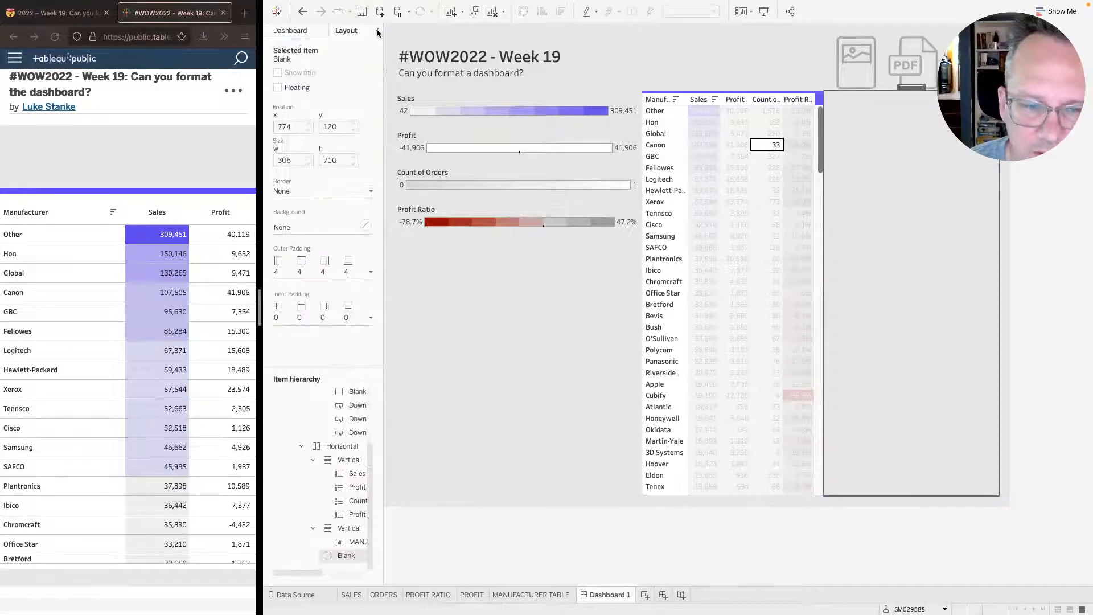
- Add a vertical container inside the purple vertical container, above the manufacturer table
left_click(288, 35)
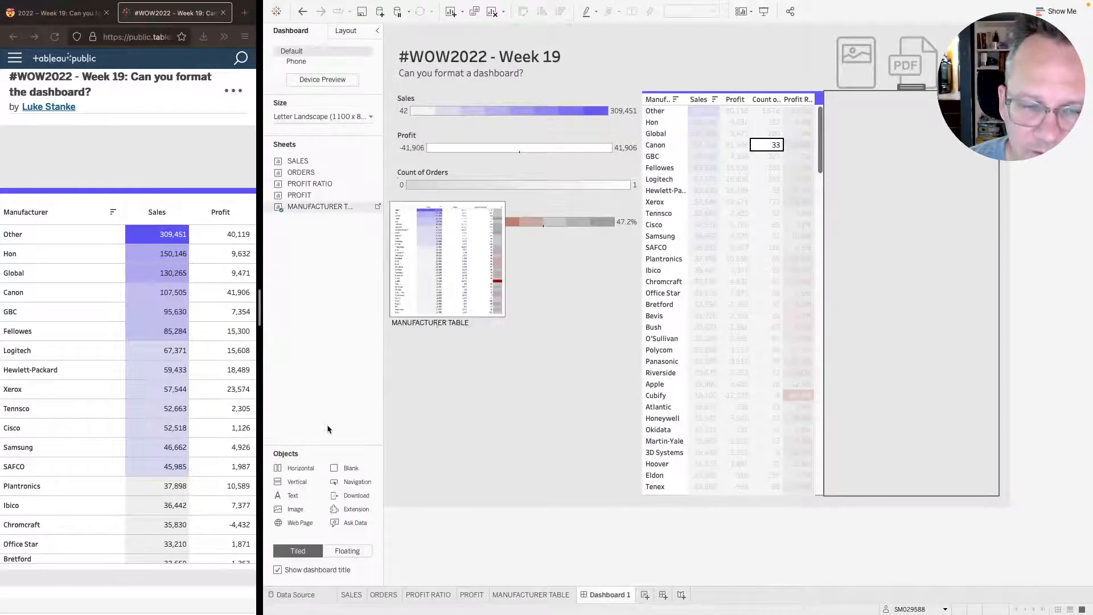
left_click_drag(295, 484, 745, 200)
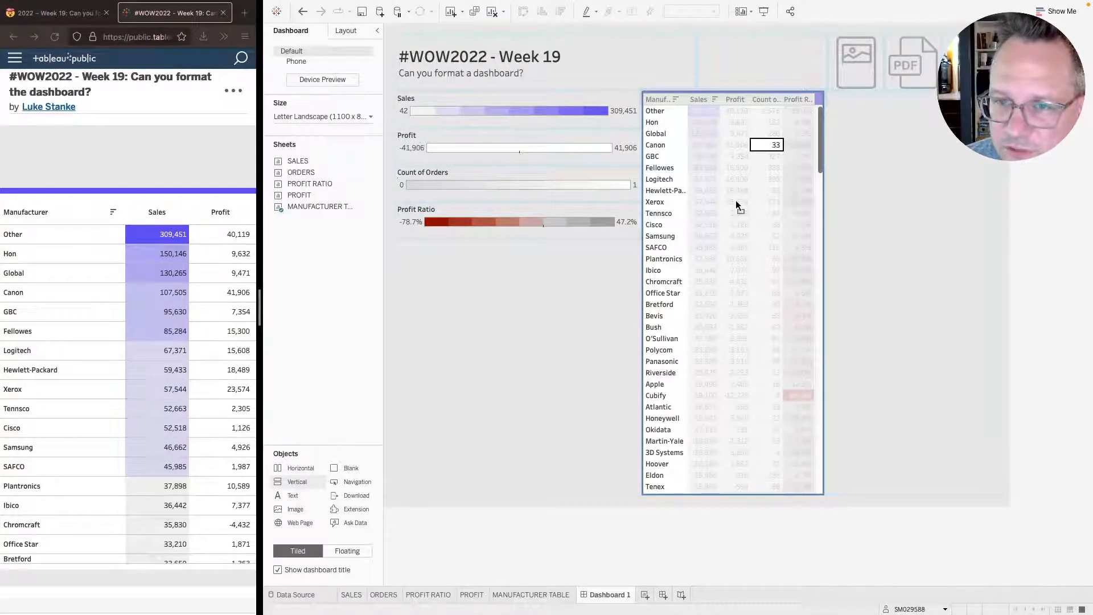
left_click_drag(736, 202, 737, 204)
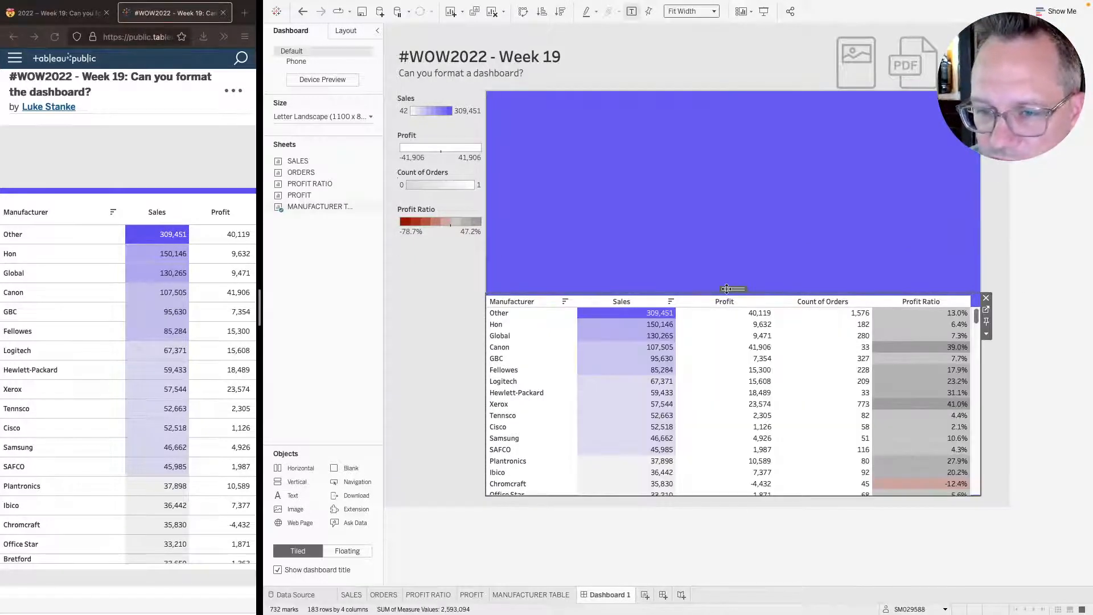
- Set the background of the new vertical container nested in the purple container to white
left_click(350, 32)
left_click(339, 528)
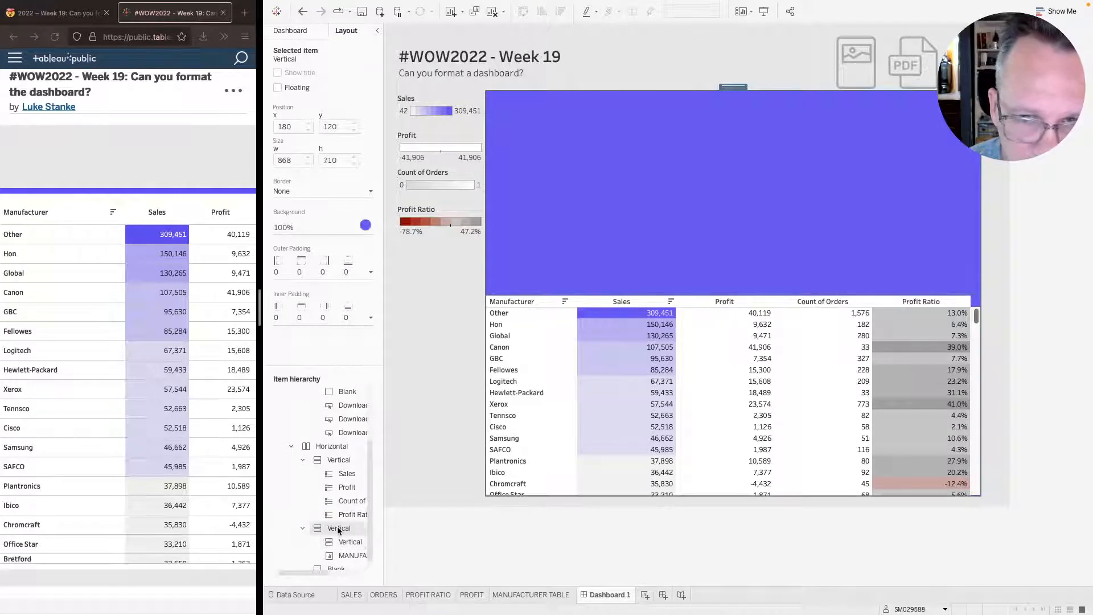
scroll(338, 530, "left", 1)
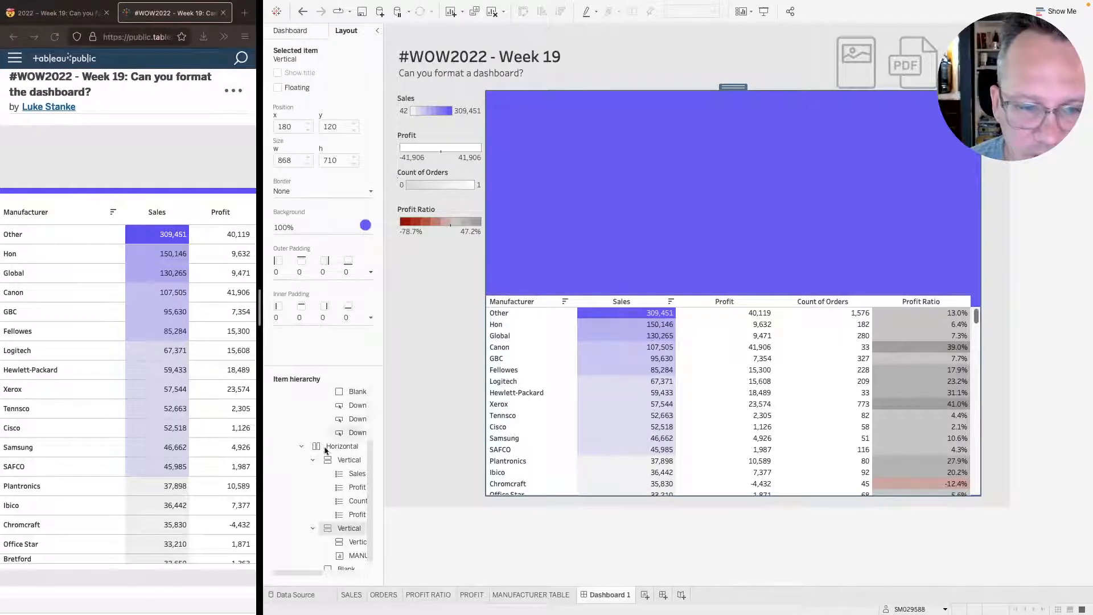
scroll(334, 561, "down", 1)
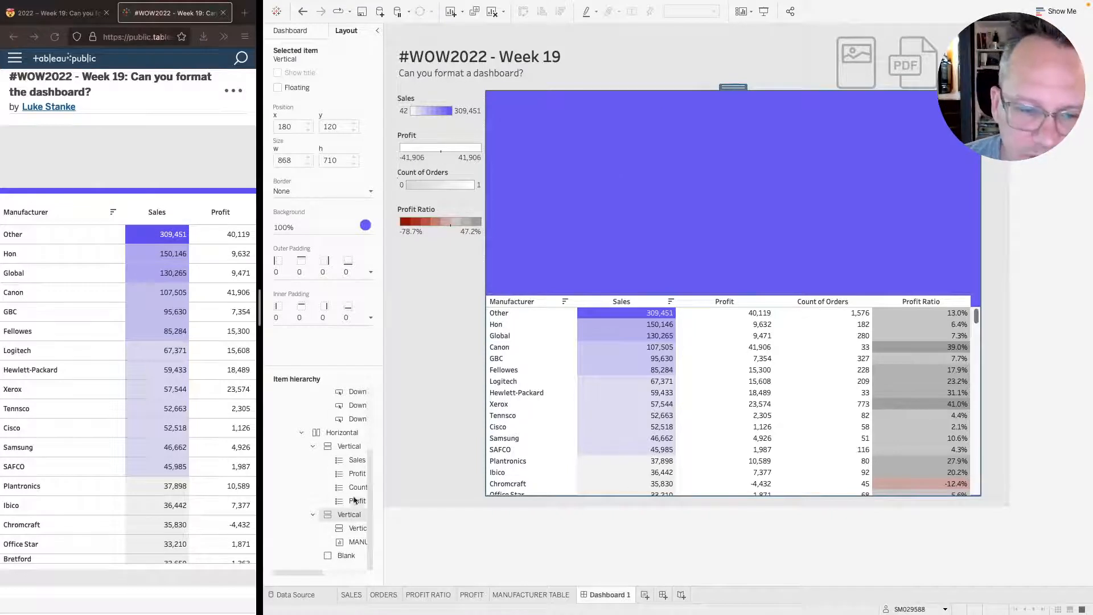
left_click(651, 190)
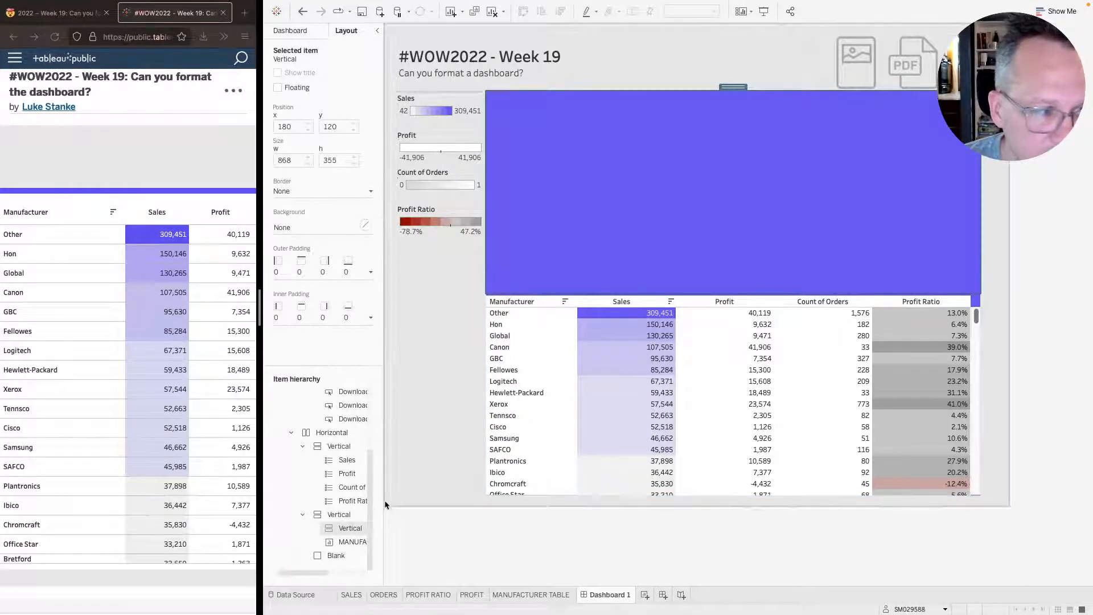
left_click(354, 529)
left_click(300, 529)
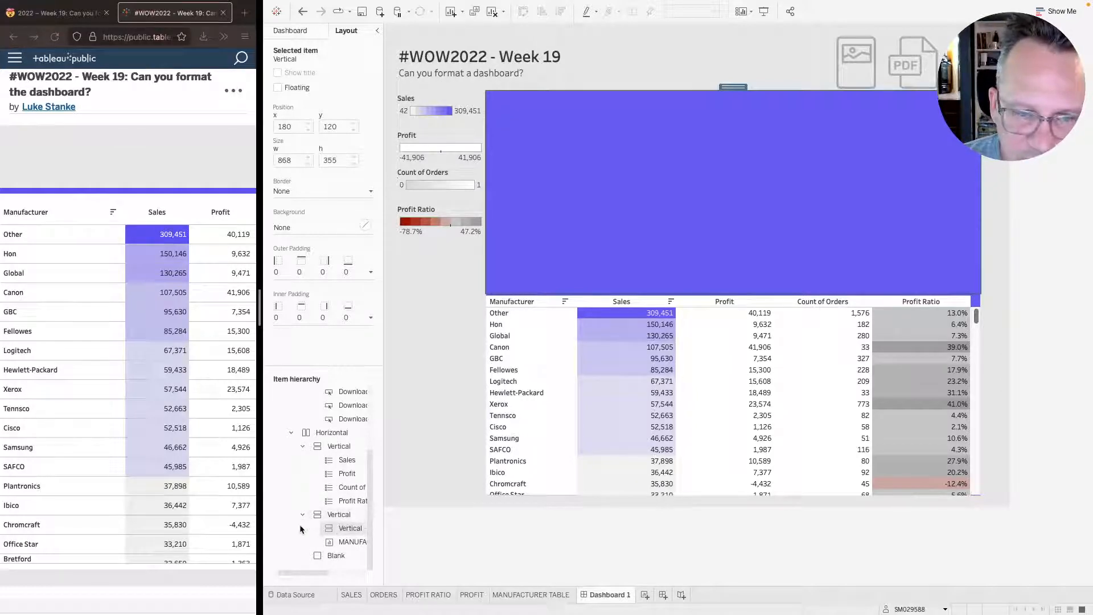
left_click(361, 226)
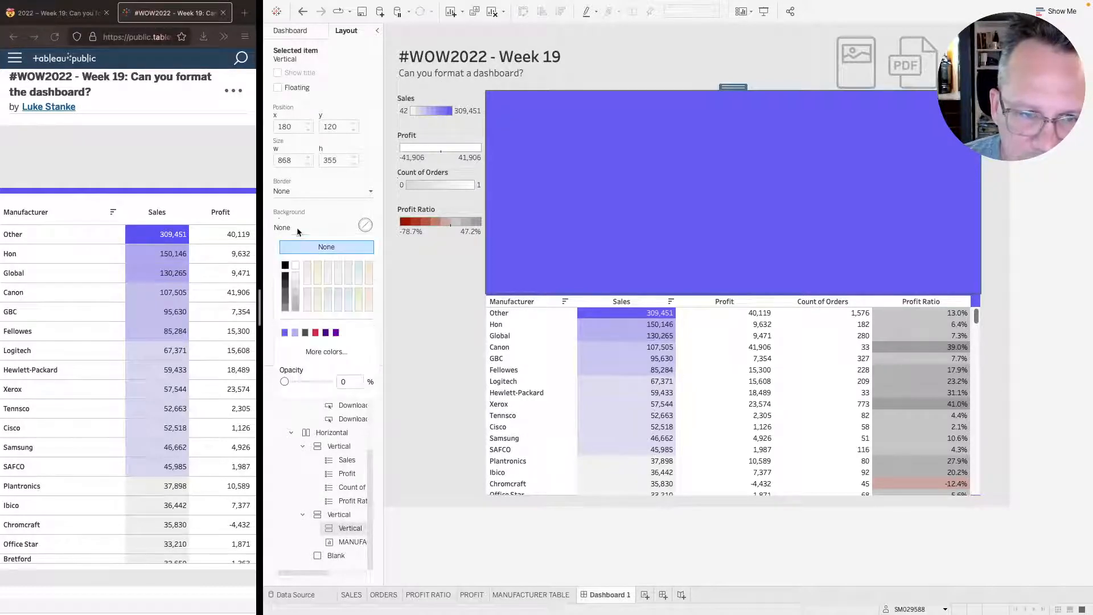
left_click(296, 265)
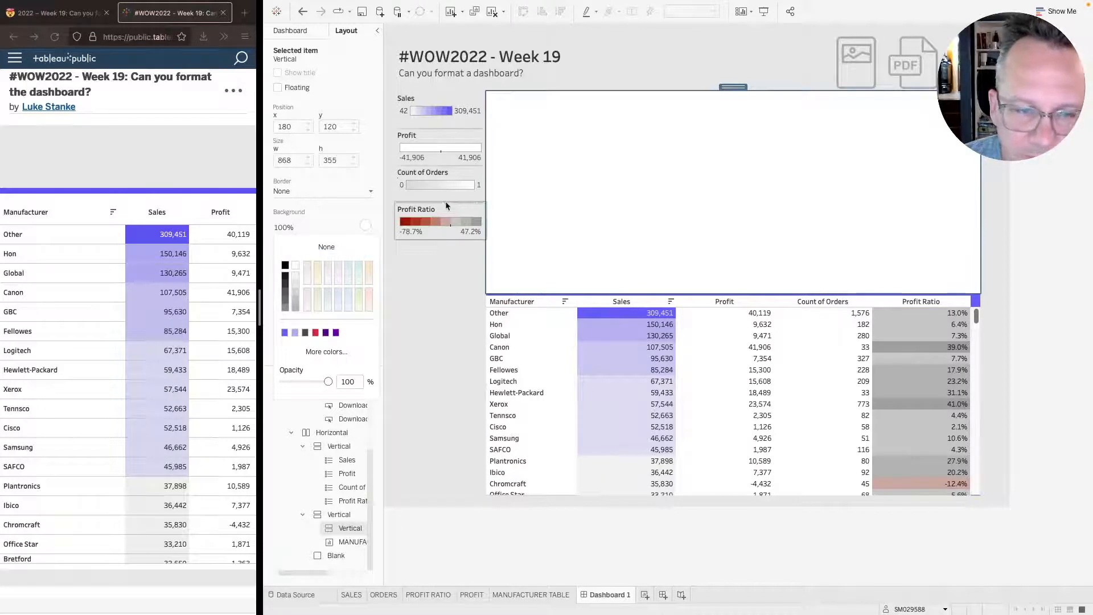
key("Escape")
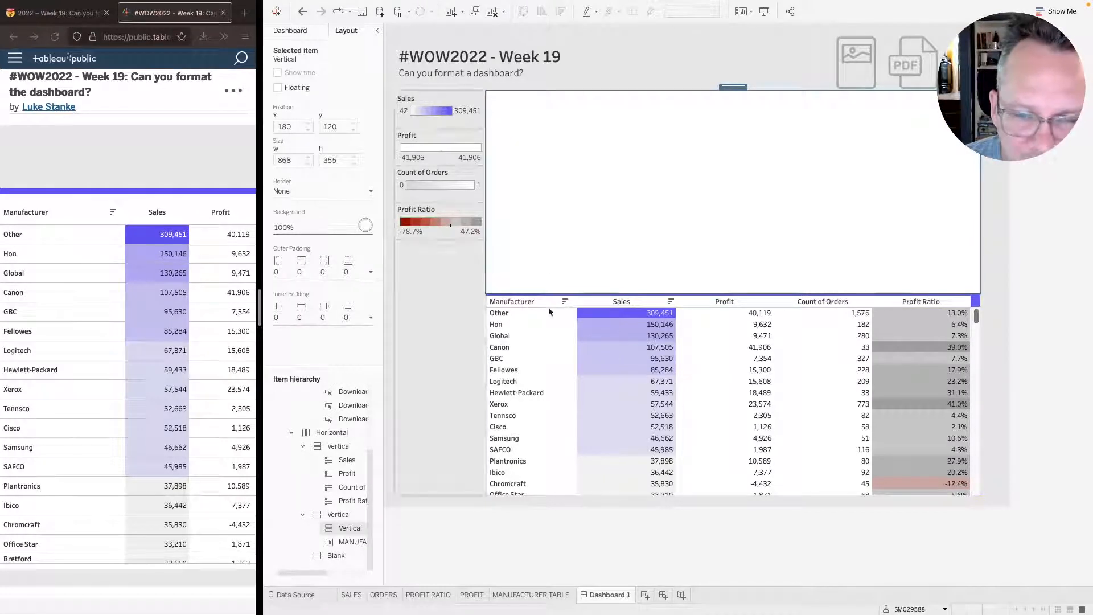
- Move the MANUFACTURER TABLE sheet into the white nested vertical container
left_click(975, 302)
left_click_drag(734, 289, 727, 210)
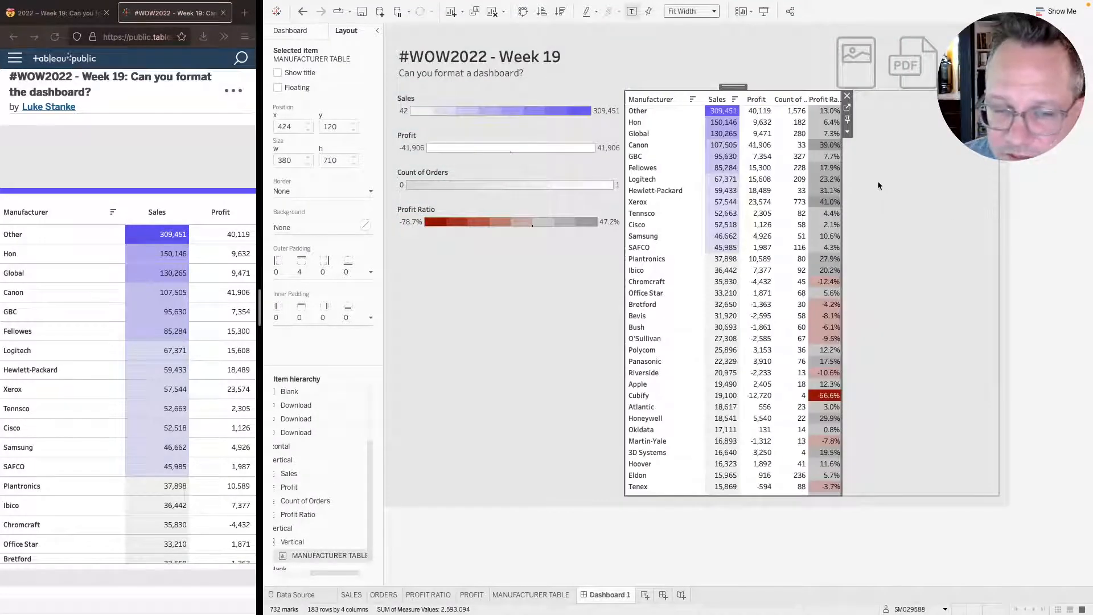
left_click(913, 313)
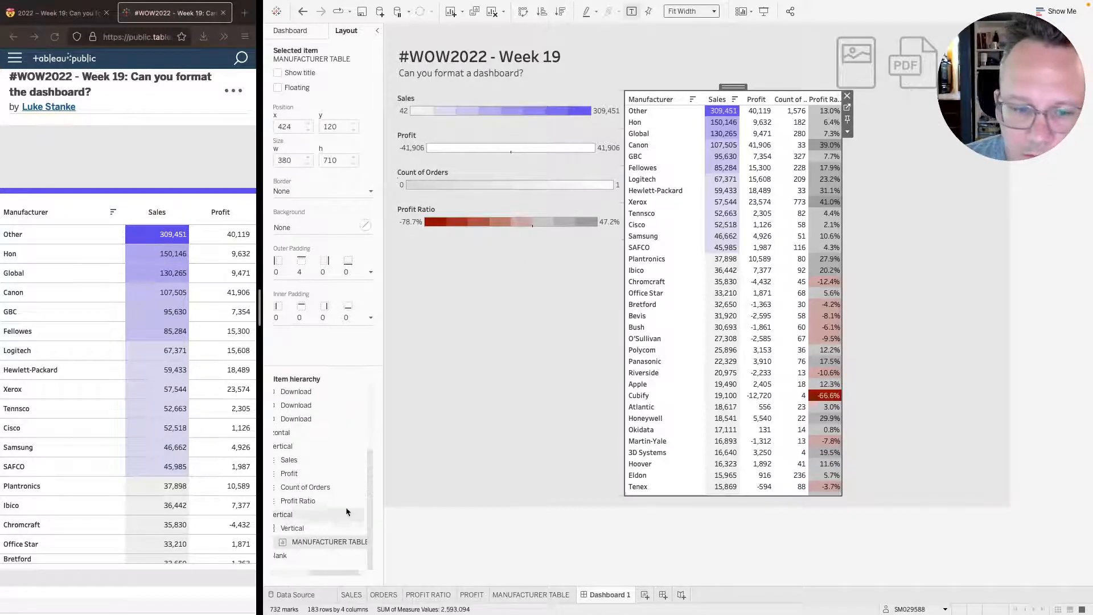
- Set the top outer padding of the white vertical container around the manufacturer table to 4
left_click(299, 533)
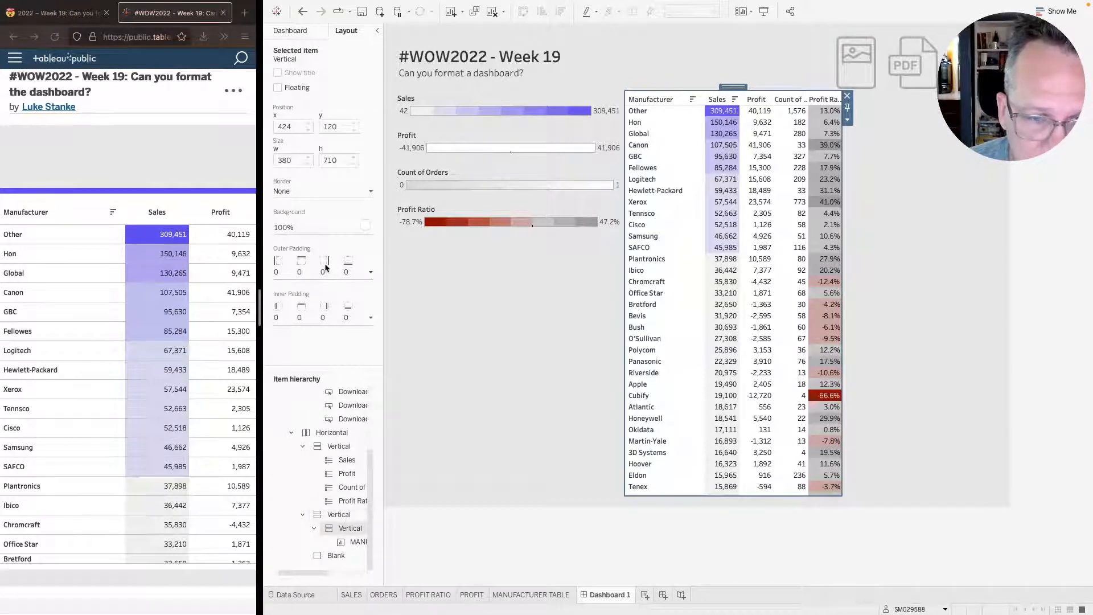
left_click(322, 316)
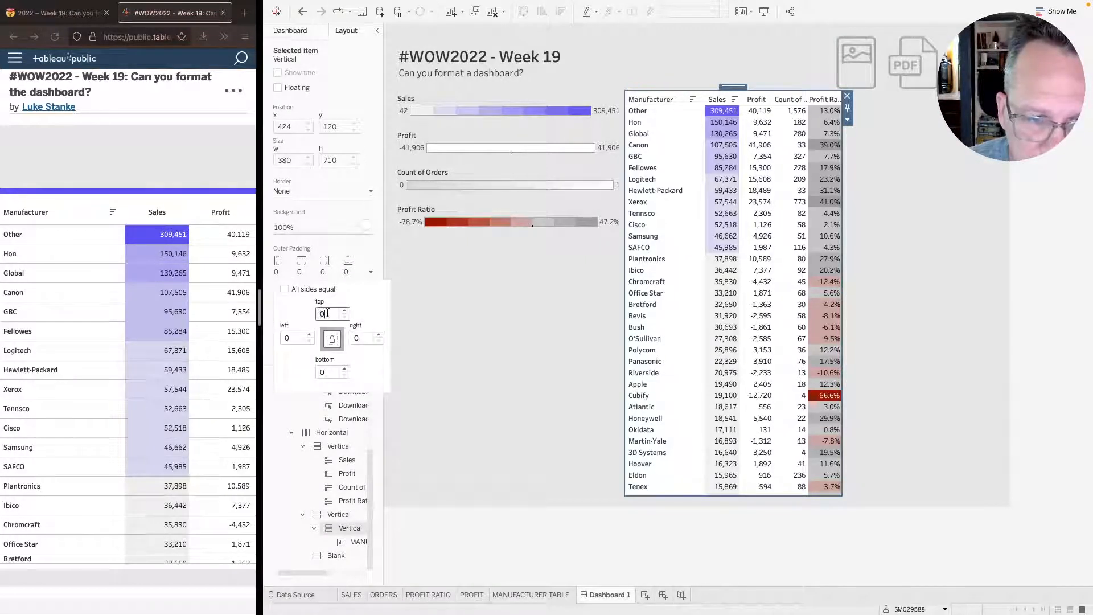
type("4")
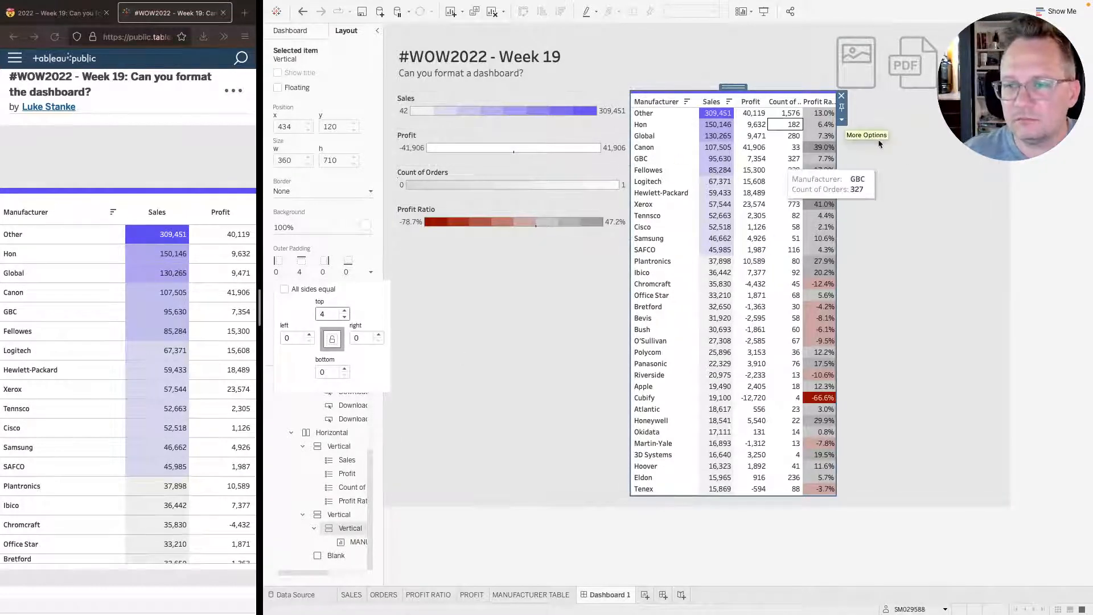
- Delete the blank object beside the manufacturer table and widen the table's container to about 591 pixels
left_click(930, 179)
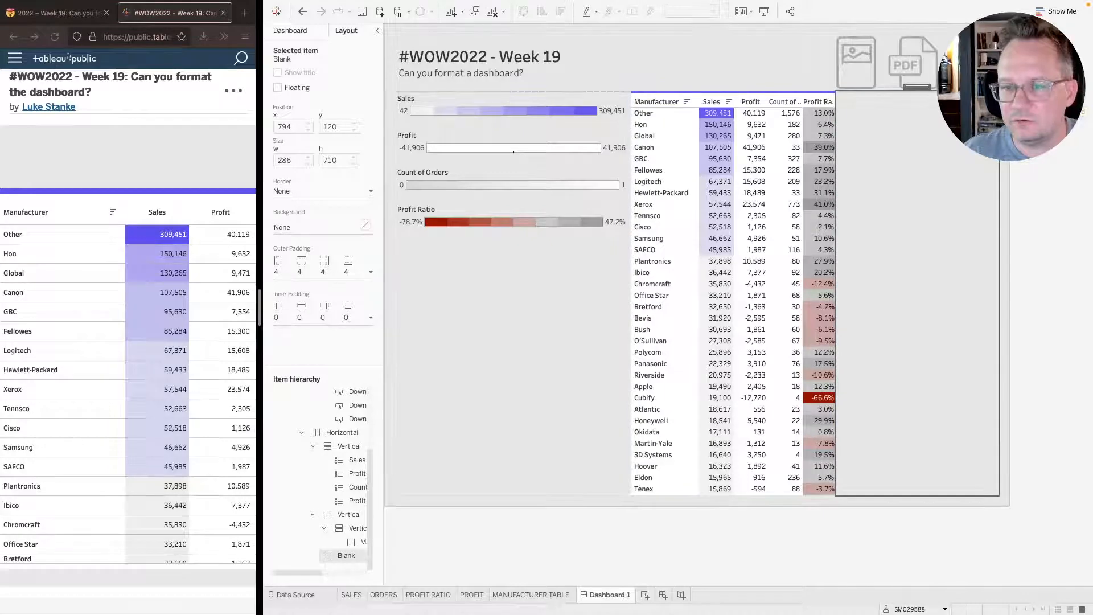
key("Delete")
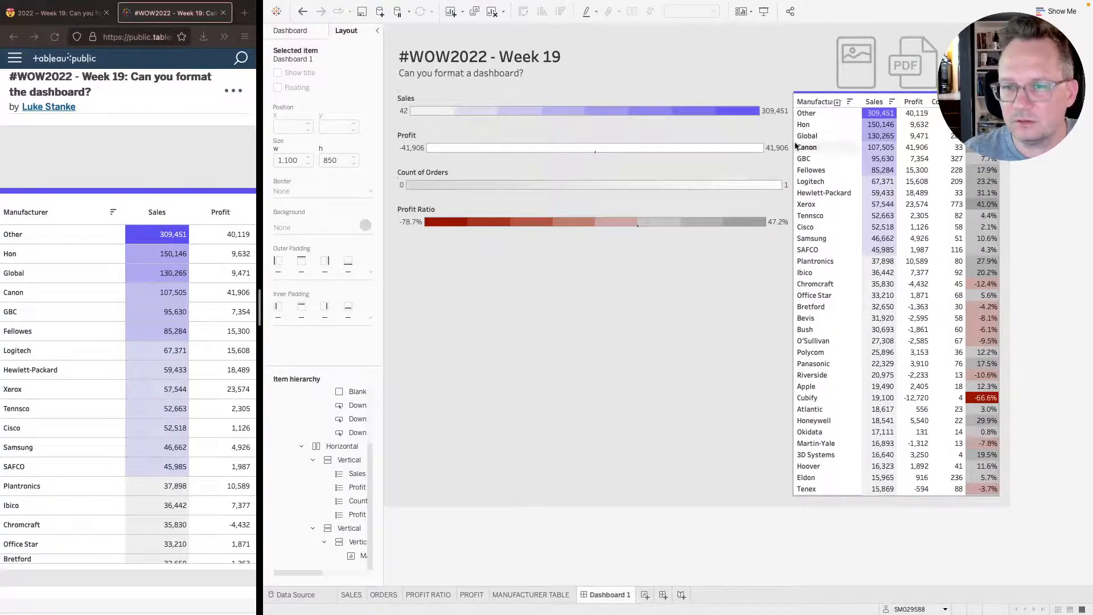
left_click_drag(795, 145, 663, 162)
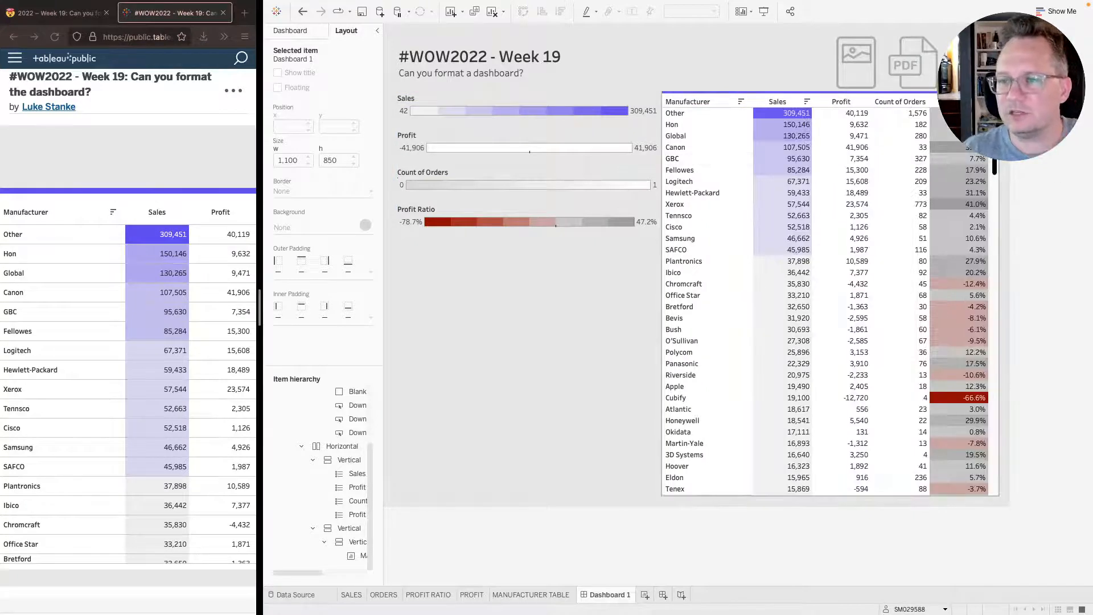
- Select the manufacturer table on the dashboard and widen the layout pane to fit the full item hierarchy names
left_click(967, 103)
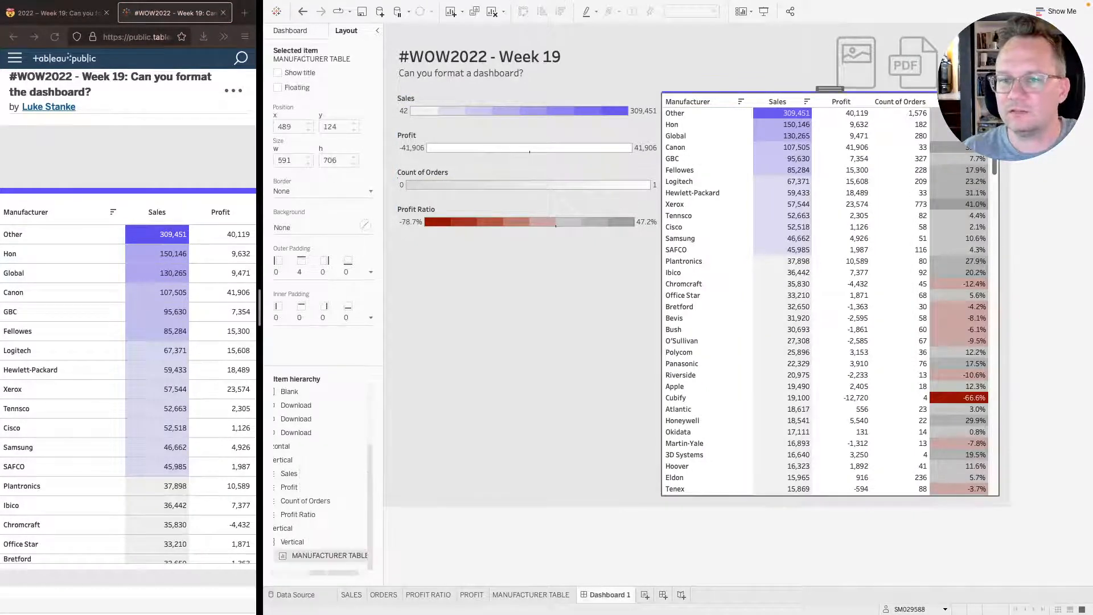
scroll(334, 532, "left", 3)
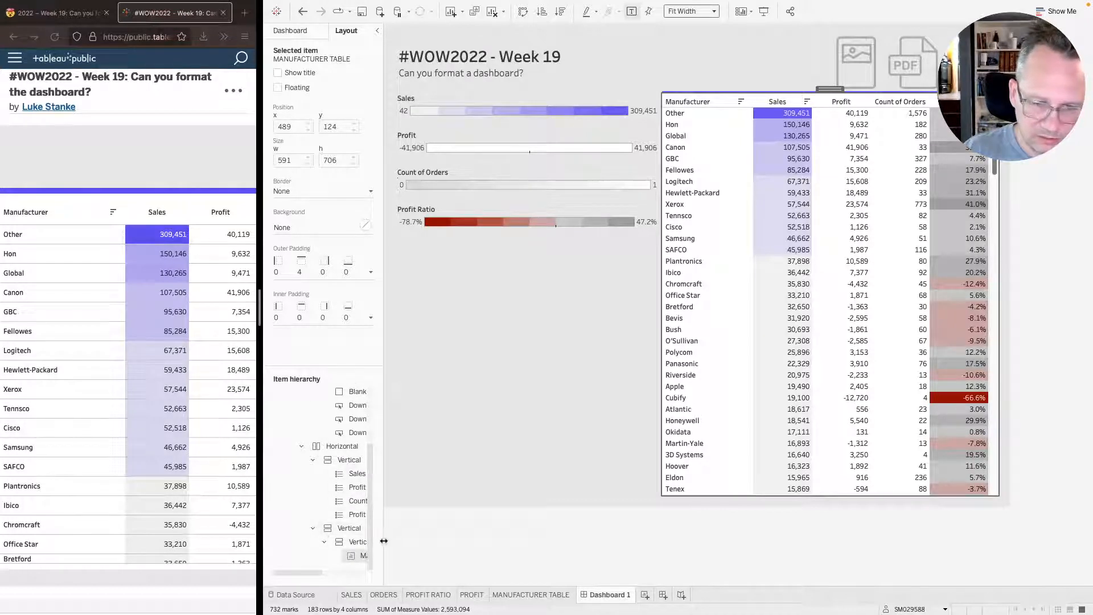
left_click_drag(384, 541, 468, 541)
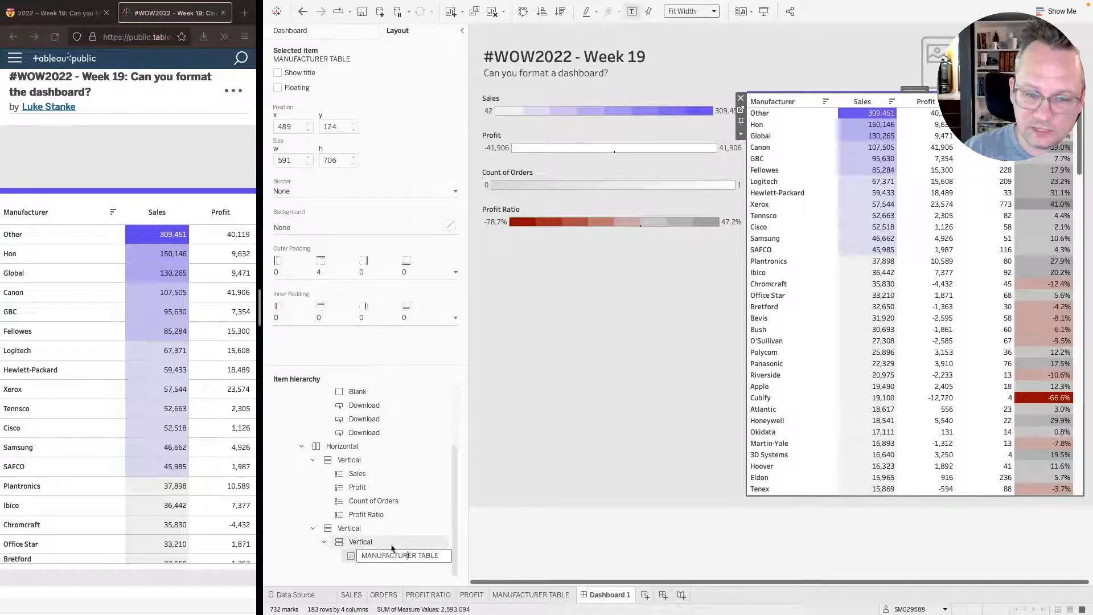
- Examine the background and outer padding settings of the nested vertical container that holds the manufacturer table
left_click(376, 542)
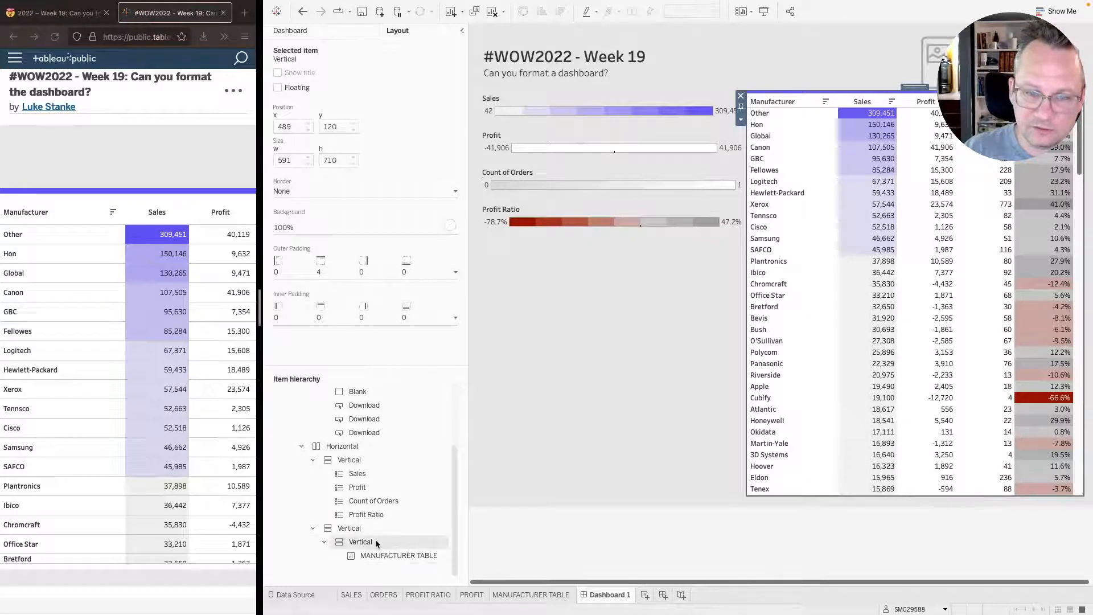
left_click(360, 224)
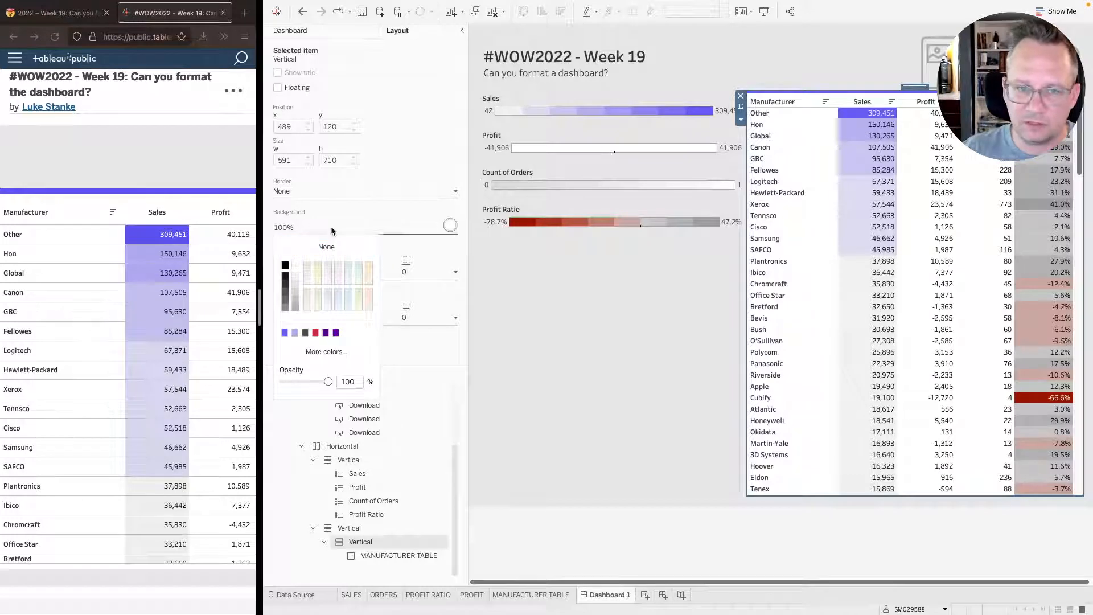
left_click(332, 228)
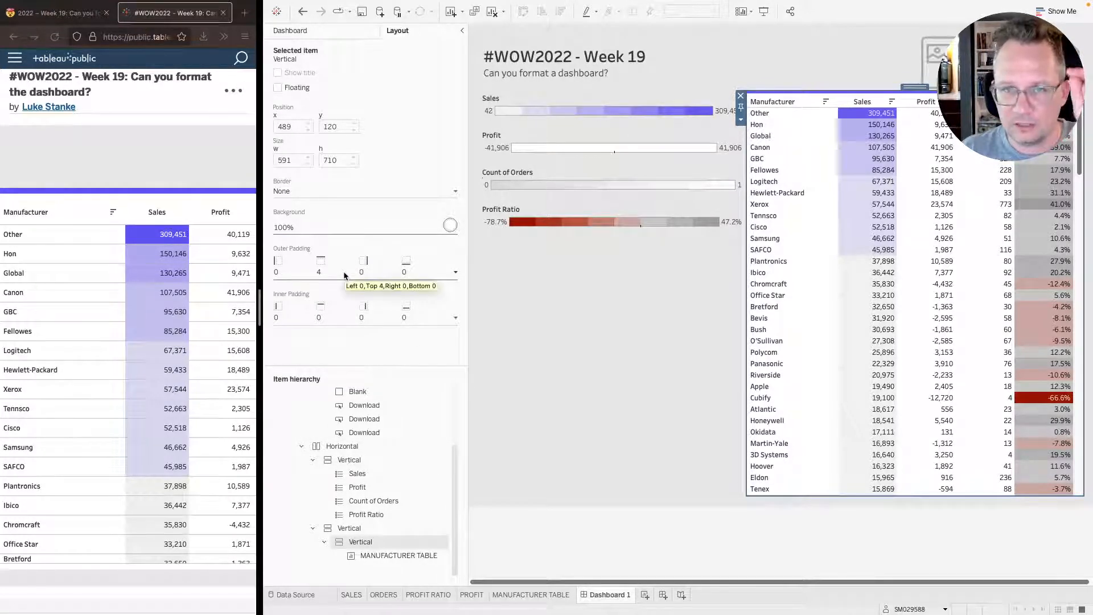
- Examine the layout settings of the vertical containers holding the manufacturer table and the color legends, plus the dashboard's sheets and objects
left_click(358, 530)
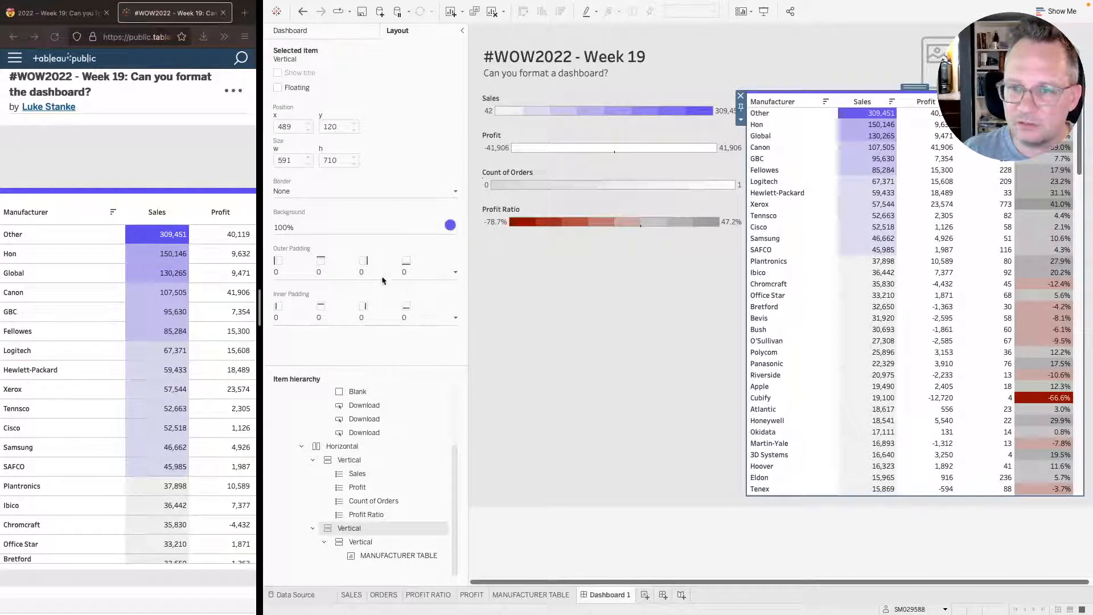
left_click(655, 306)
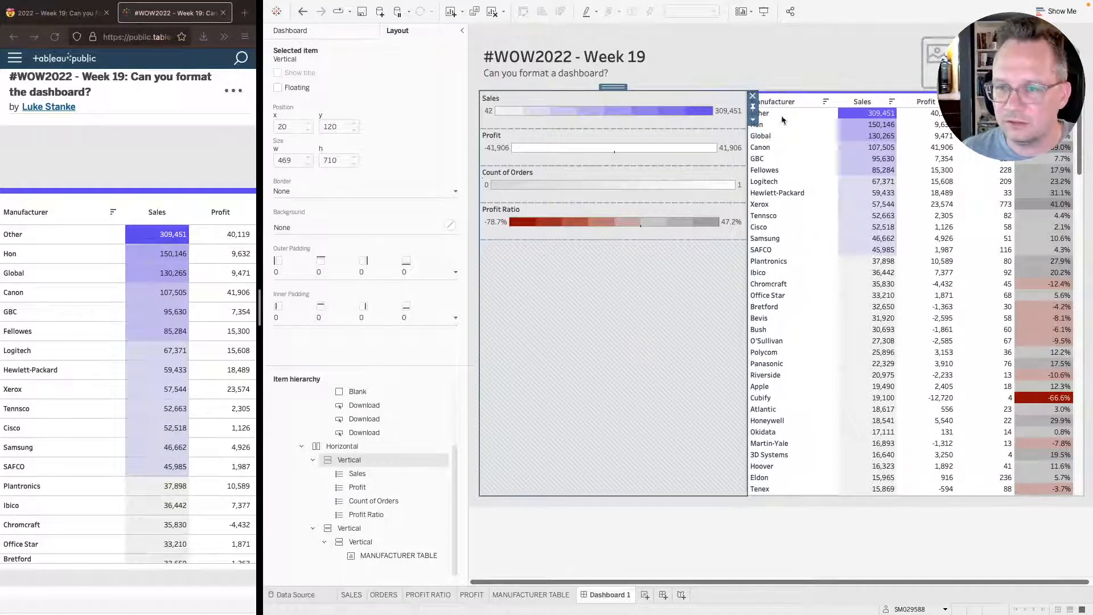
left_click(741, 80)
left_click(634, 366)
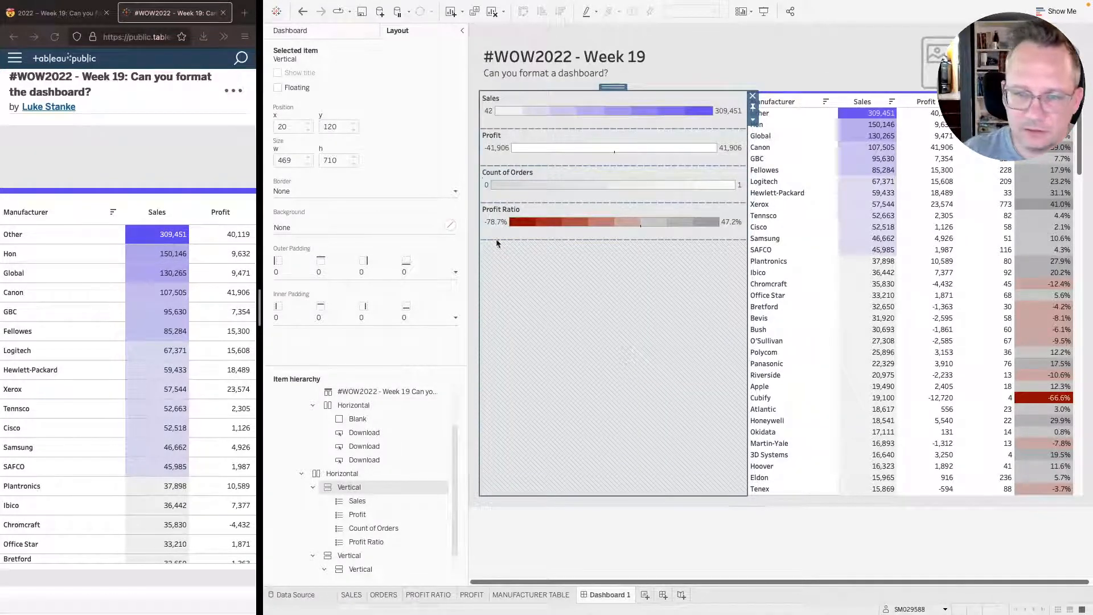
left_click(322, 35)
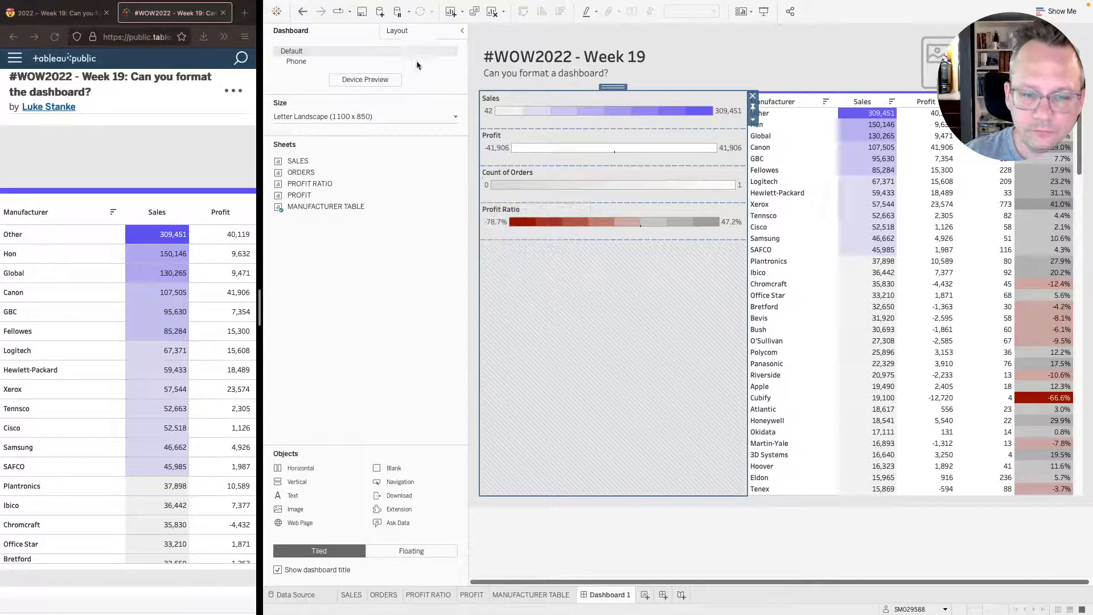
left_click(398, 32)
left_click(334, 33)
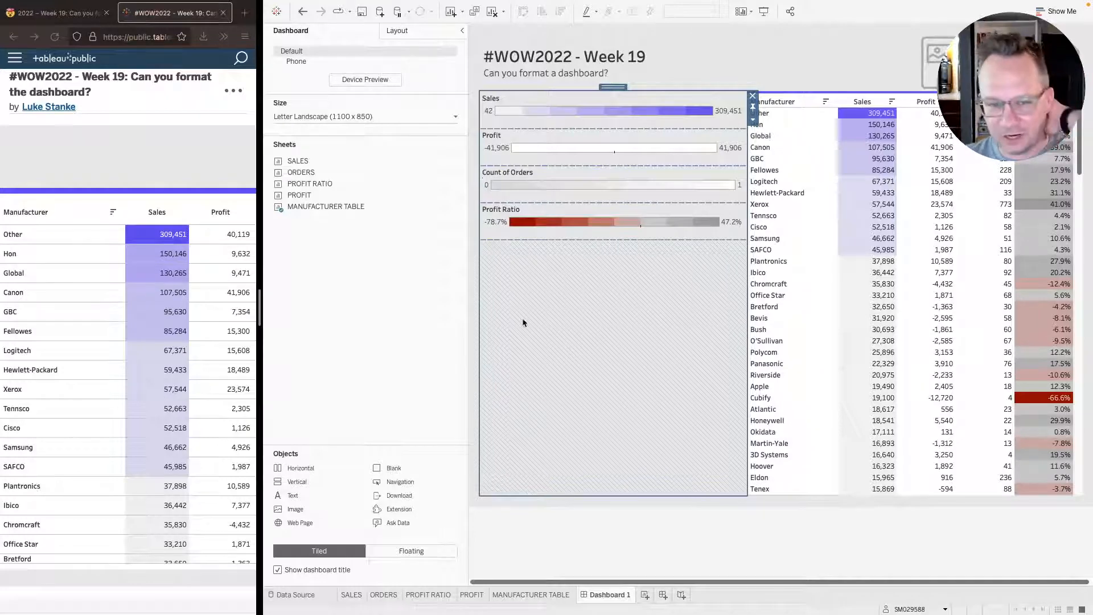
left_click(398, 31)
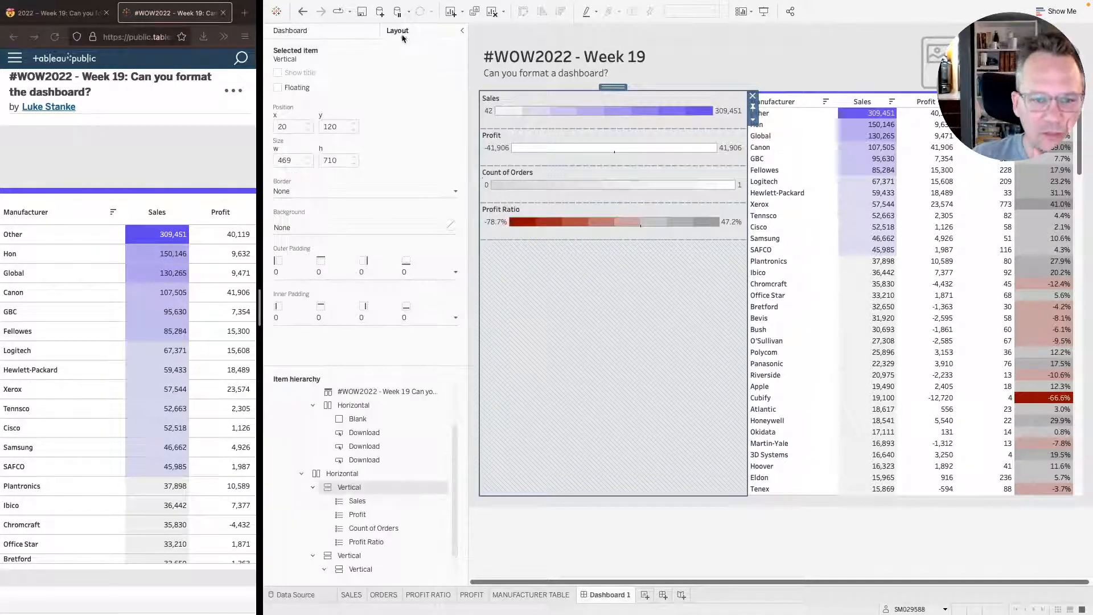
left_click(339, 32)
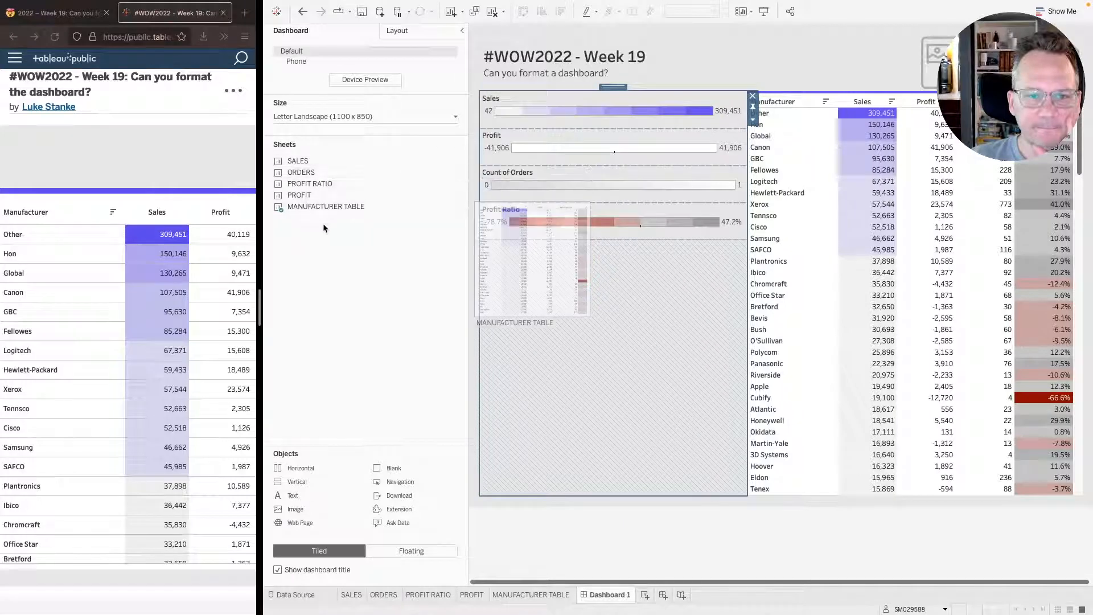
left_click(415, 31)
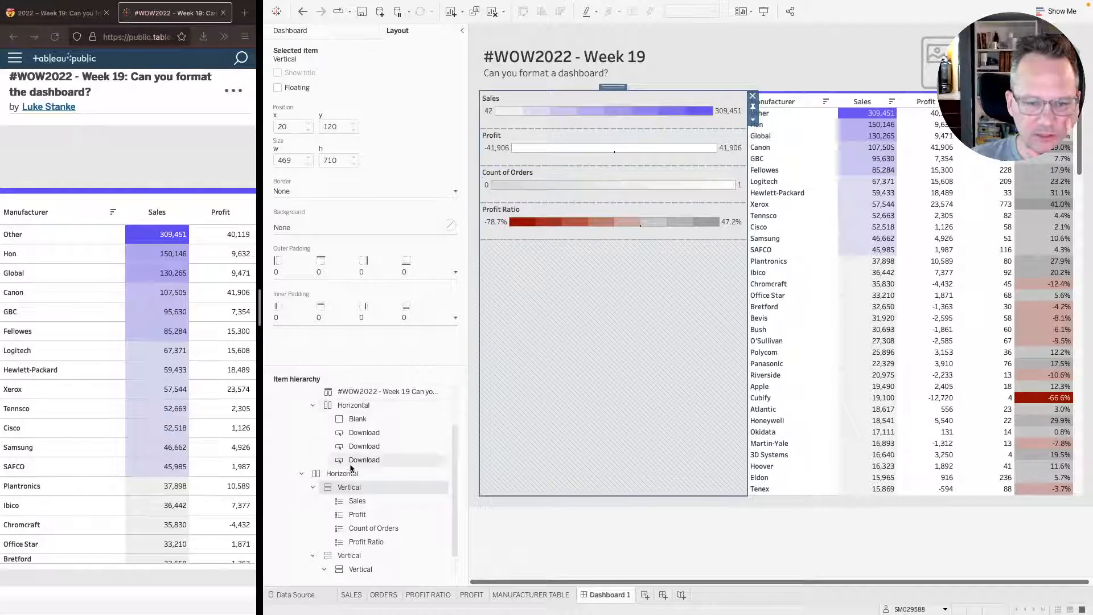
- Remove the Sales, Profit and Count of Orders color legends from the dashboard, keeping the Profit Ratio legend
left_click(343, 502)
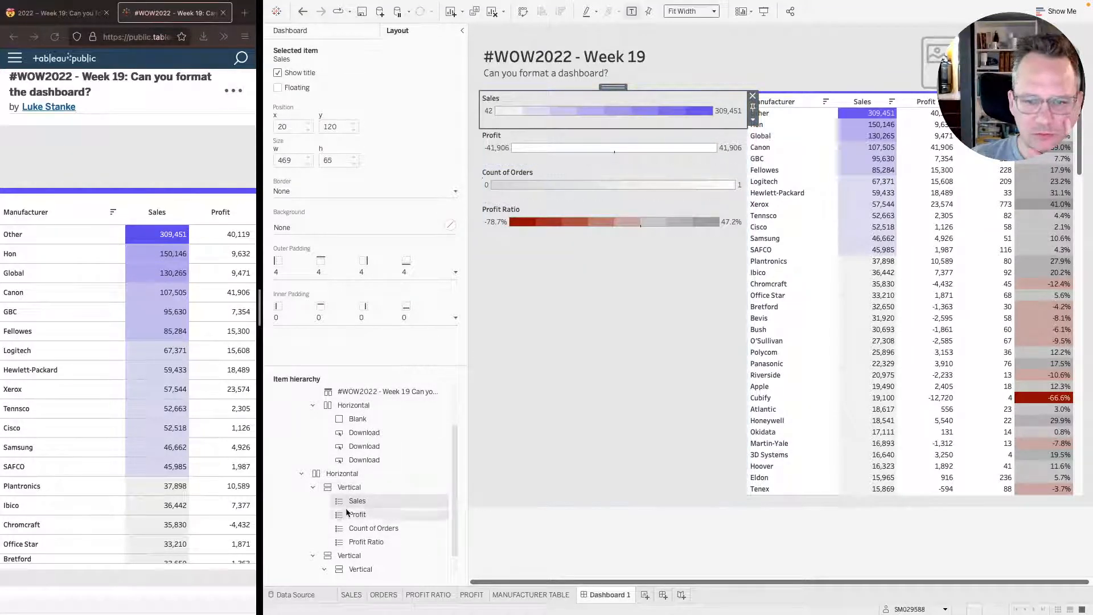
left_click(351, 516)
left_click(356, 501)
right_click(357, 501)
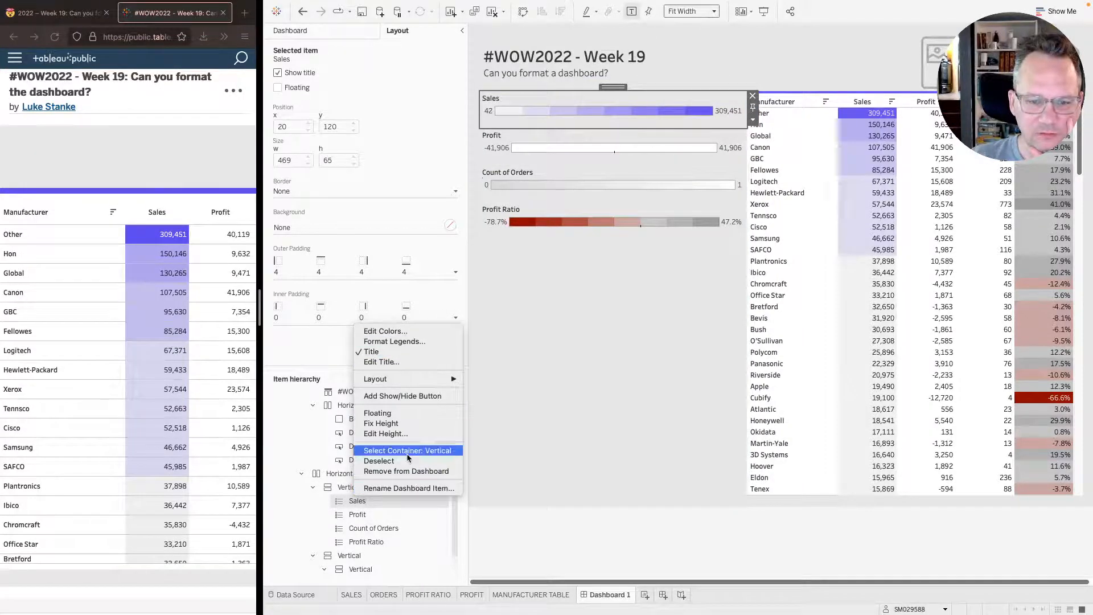
left_click(403, 471)
left_click(374, 501)
right_click(373, 501)
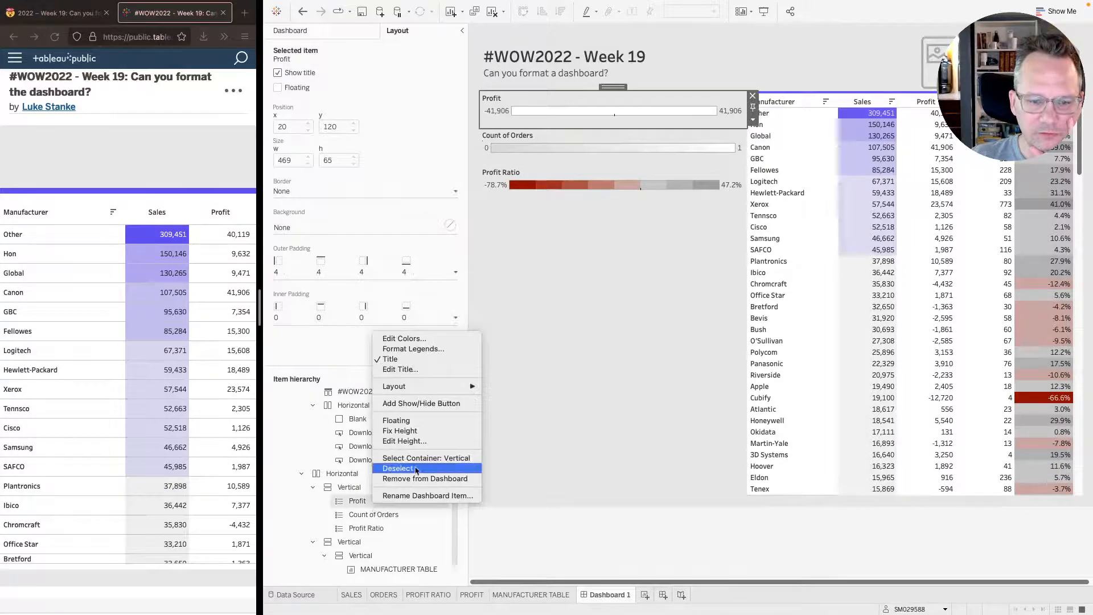
left_click(425, 478)
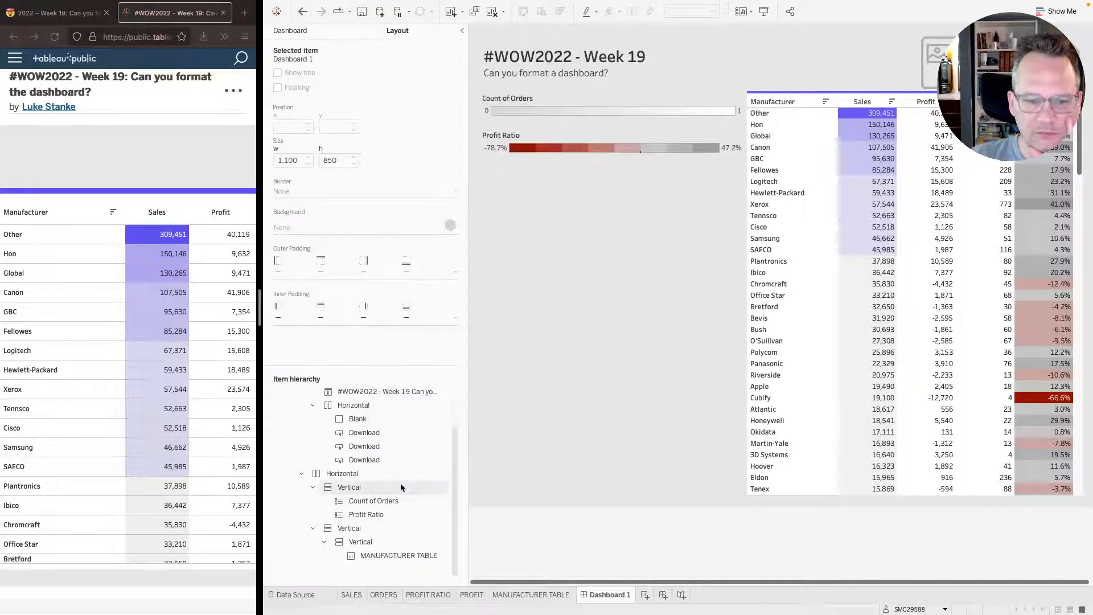
right_click(370, 500)
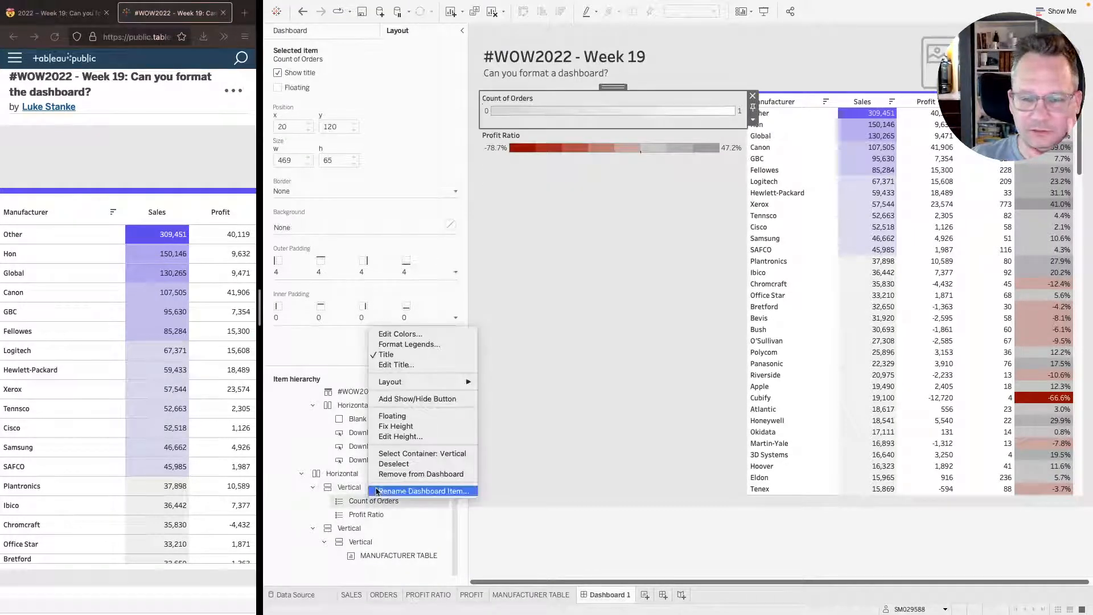
left_click(426, 475)
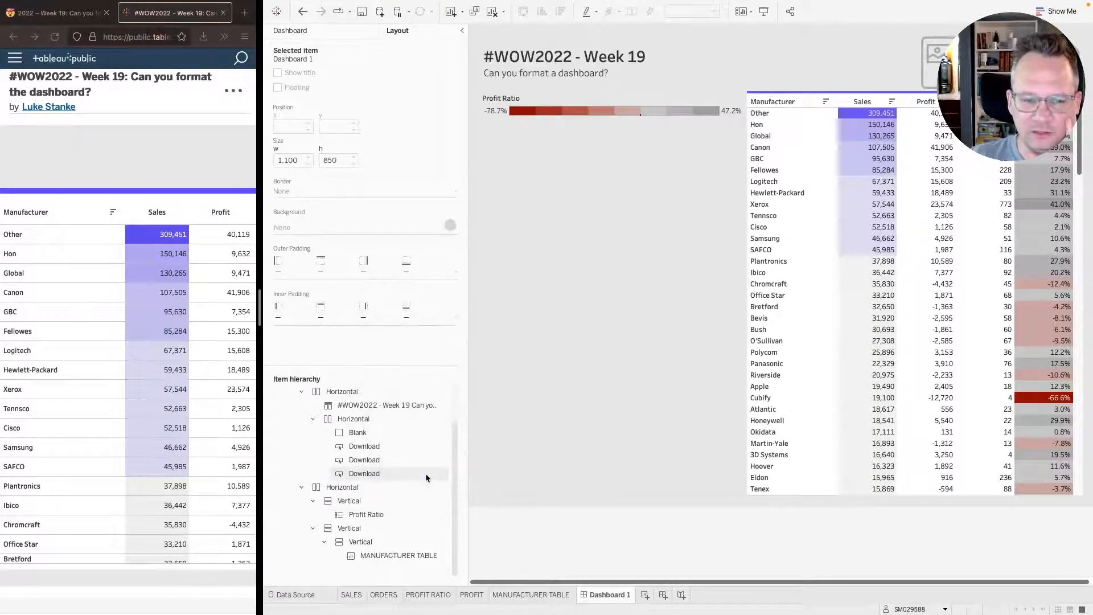
- Try removing the Profit Ratio legend from its vertical container, inspect the container hierarchy, and undo the removal
right_click(380, 515)
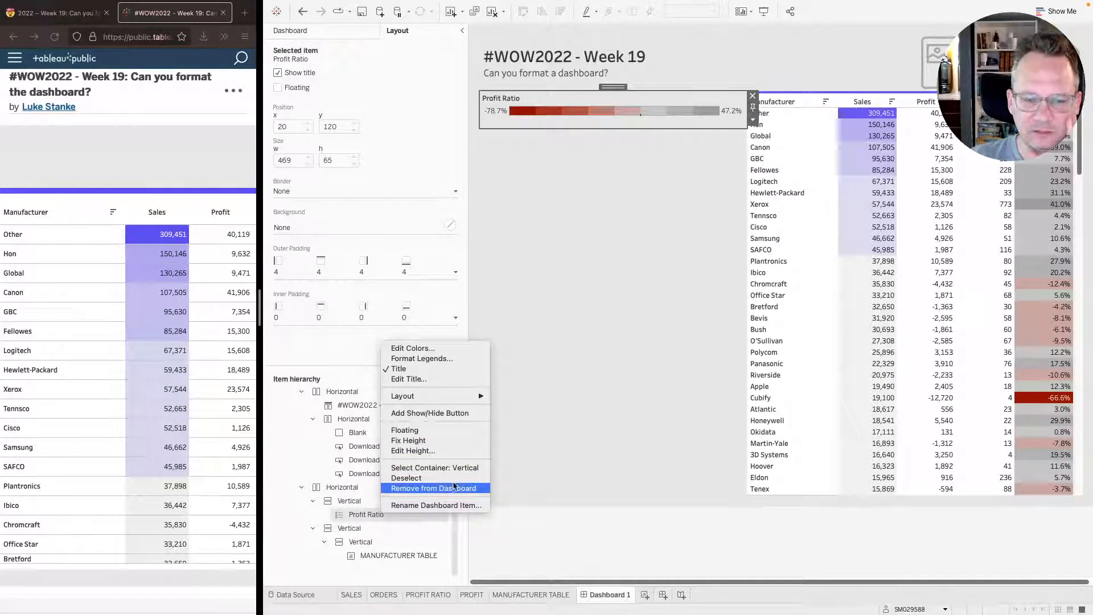
left_click(433, 489)
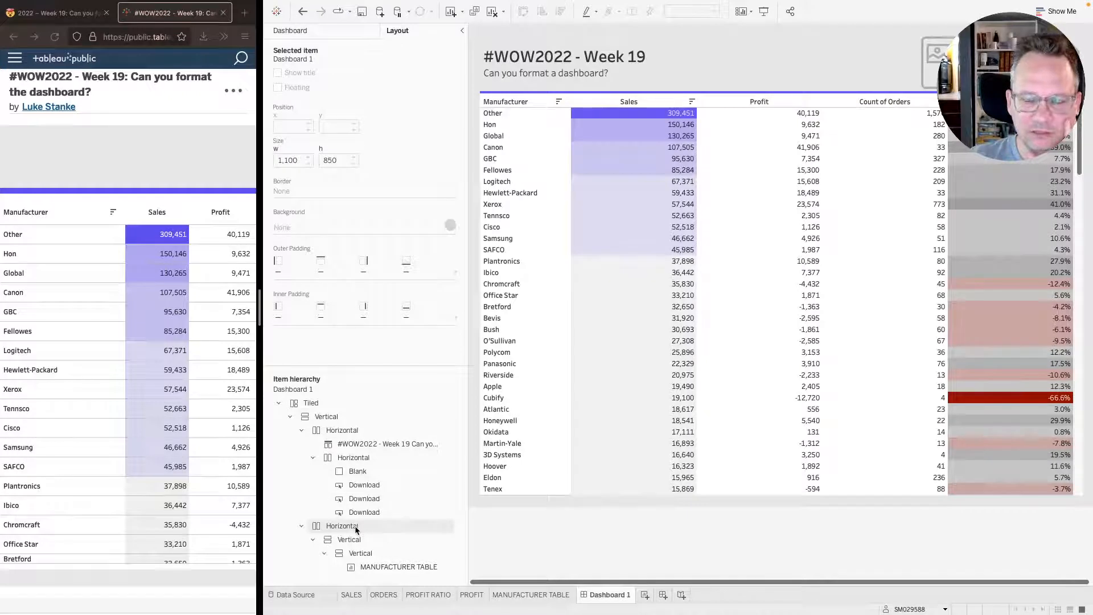
left_click(354, 526)
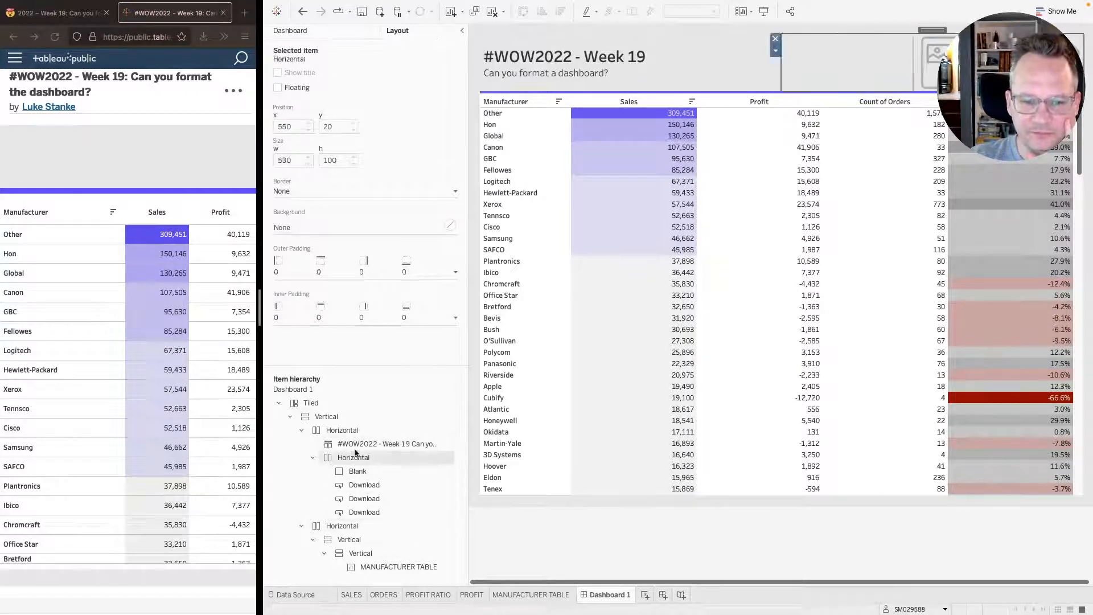
left_click(329, 431)
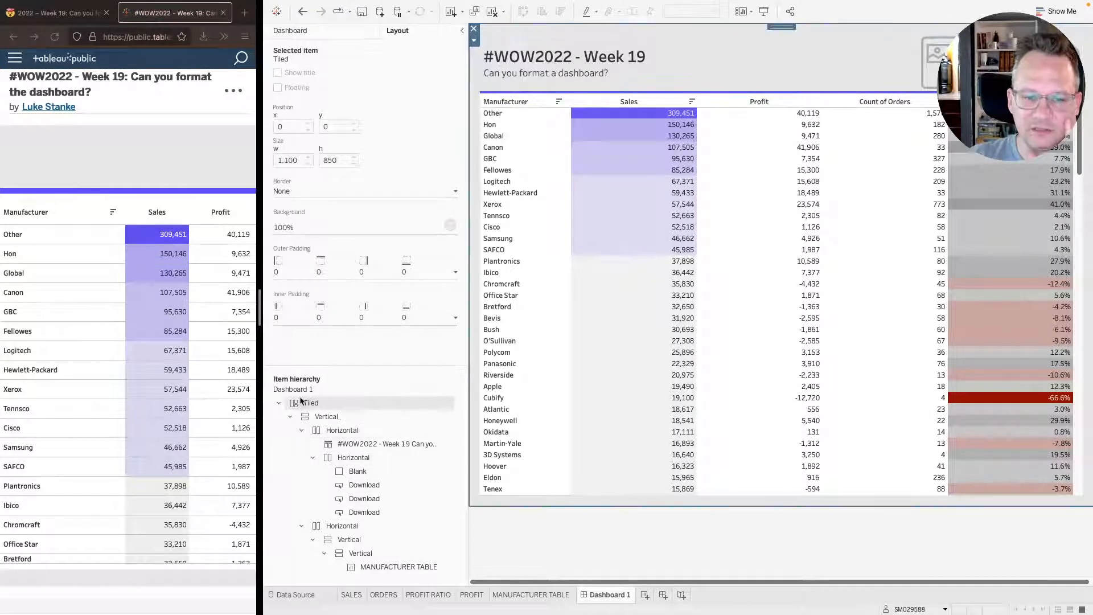
left_click(365, 527)
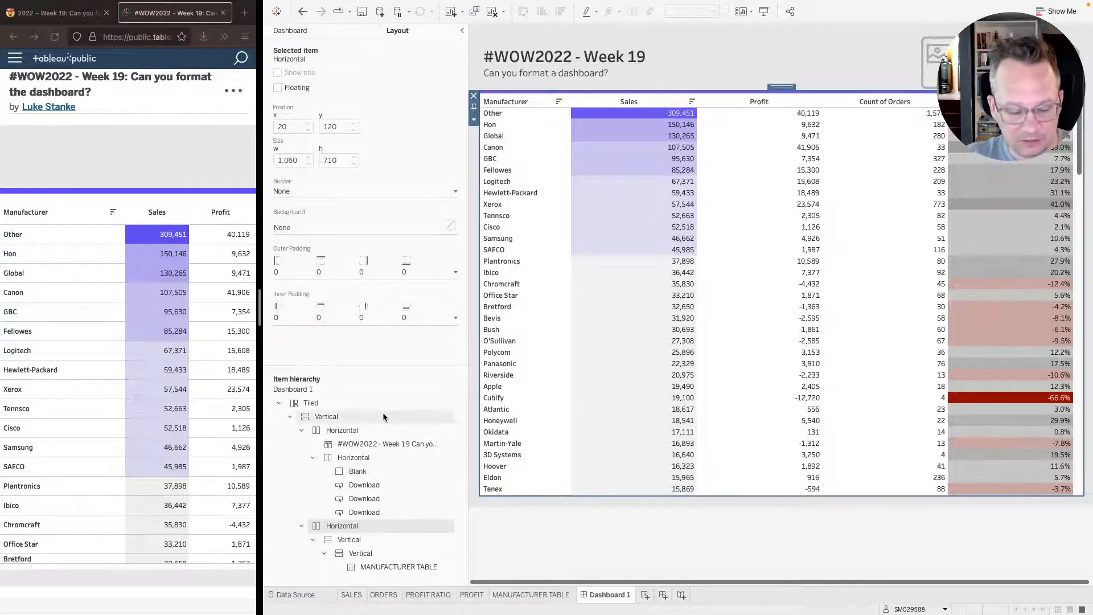
key("super+z")
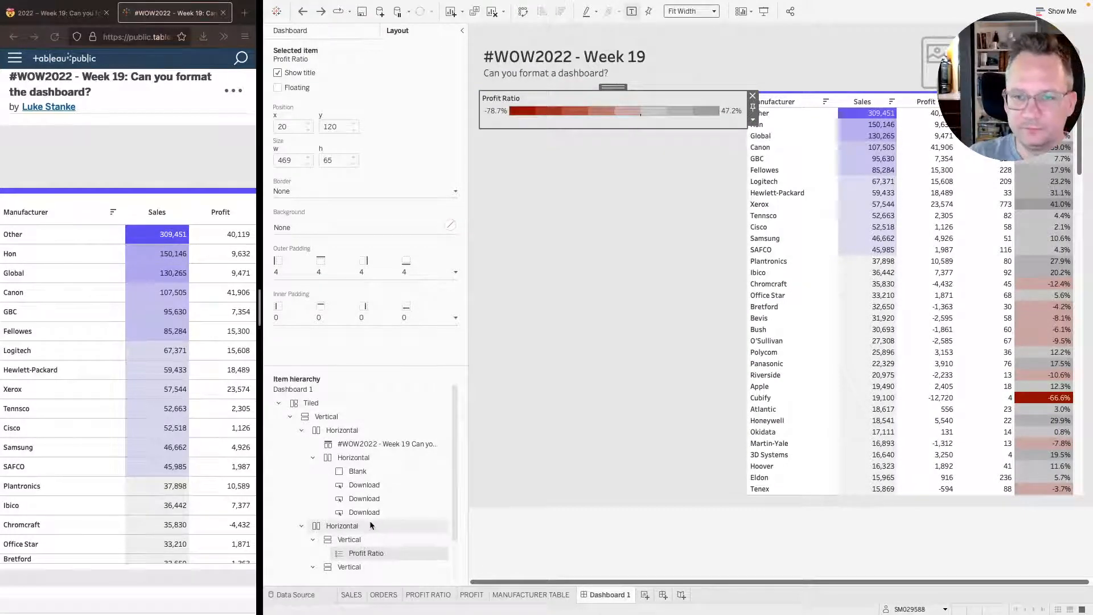
- Add one vertical and three horizontal containers below the Profit Ratio legend, inside the vertical container beside the manufacturer table
left_click(361, 540)
left_click(362, 552)
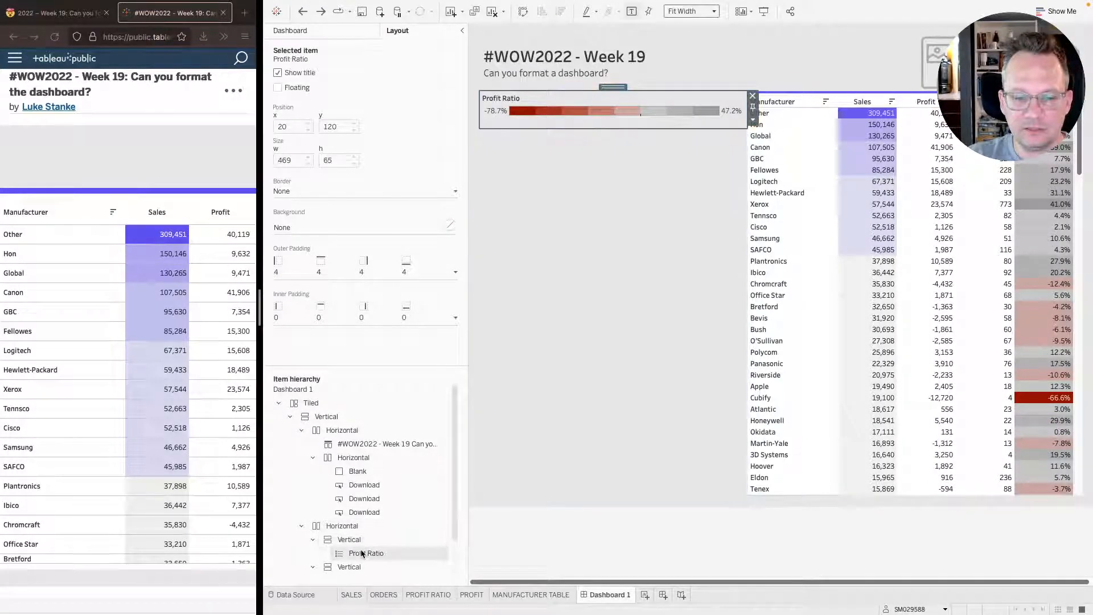
left_click(359, 567)
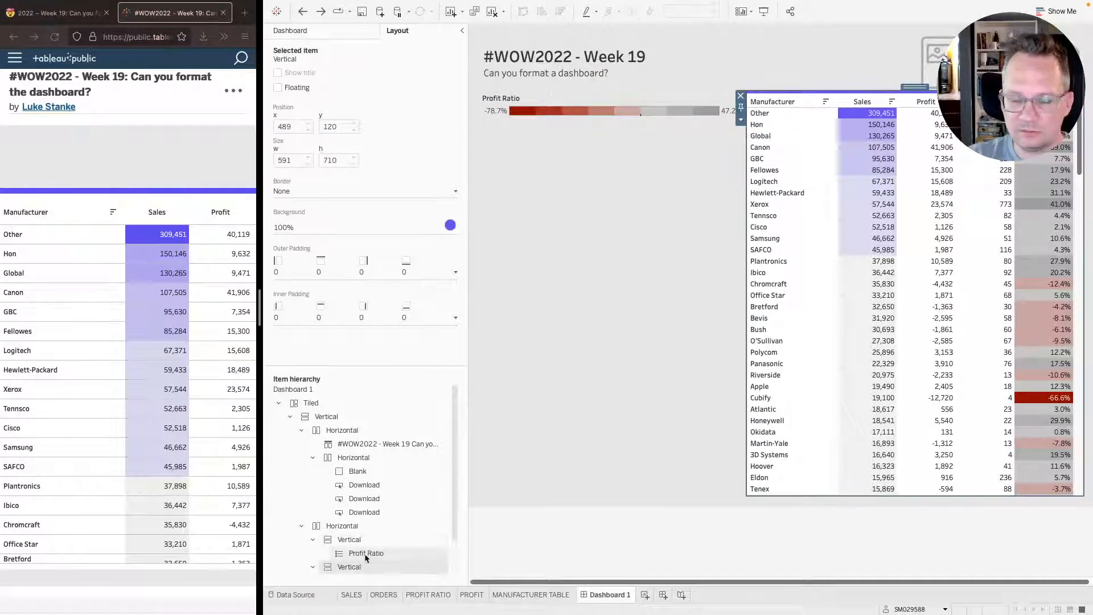
left_click(367, 539)
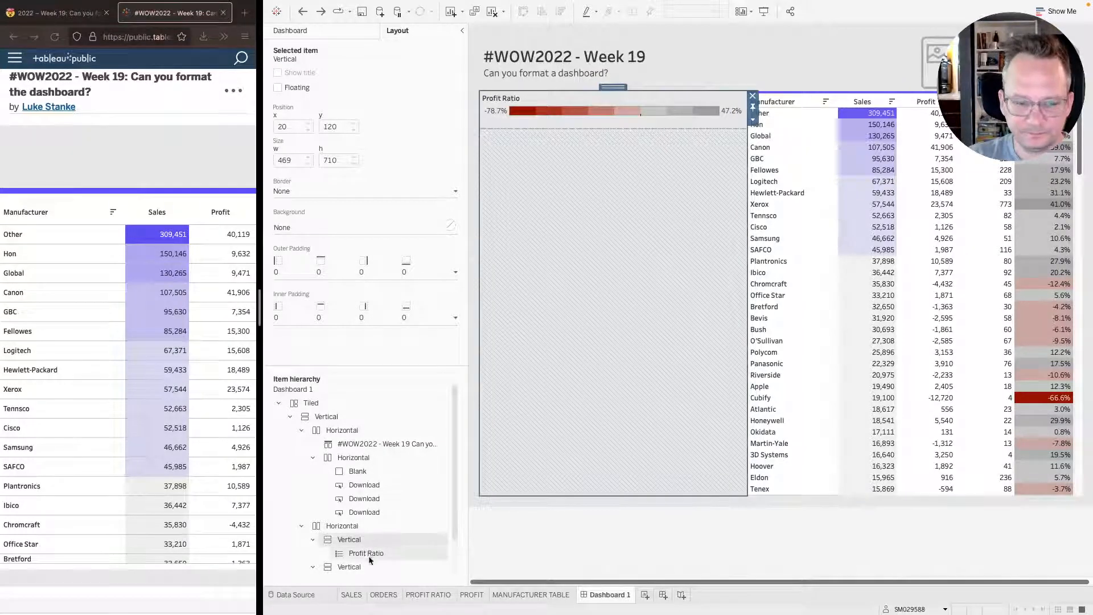
left_click(327, 29)
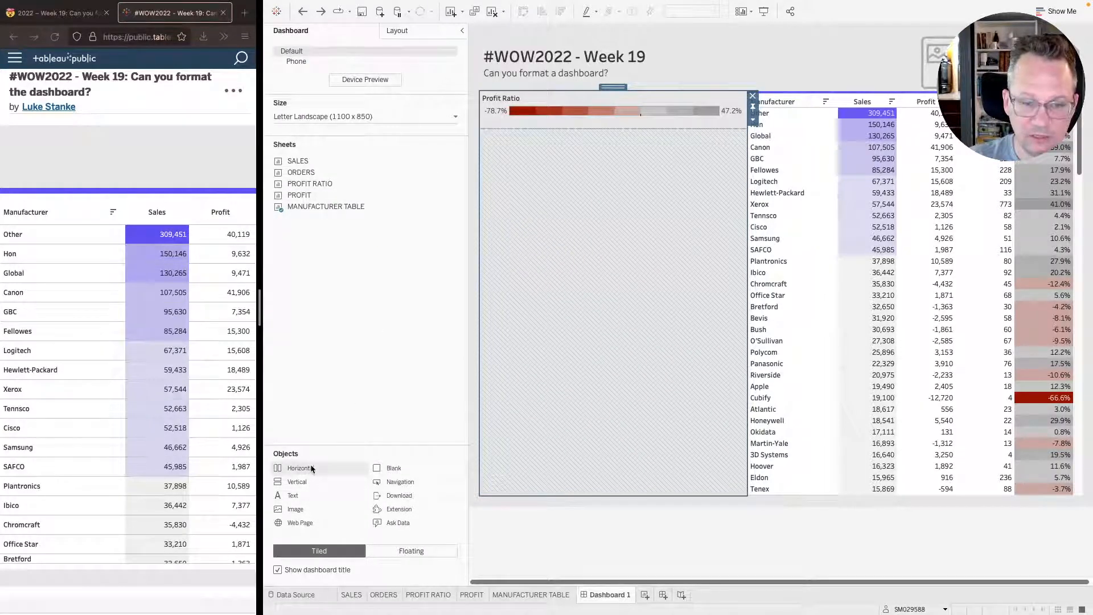
left_click_drag(311, 467, 691, 128)
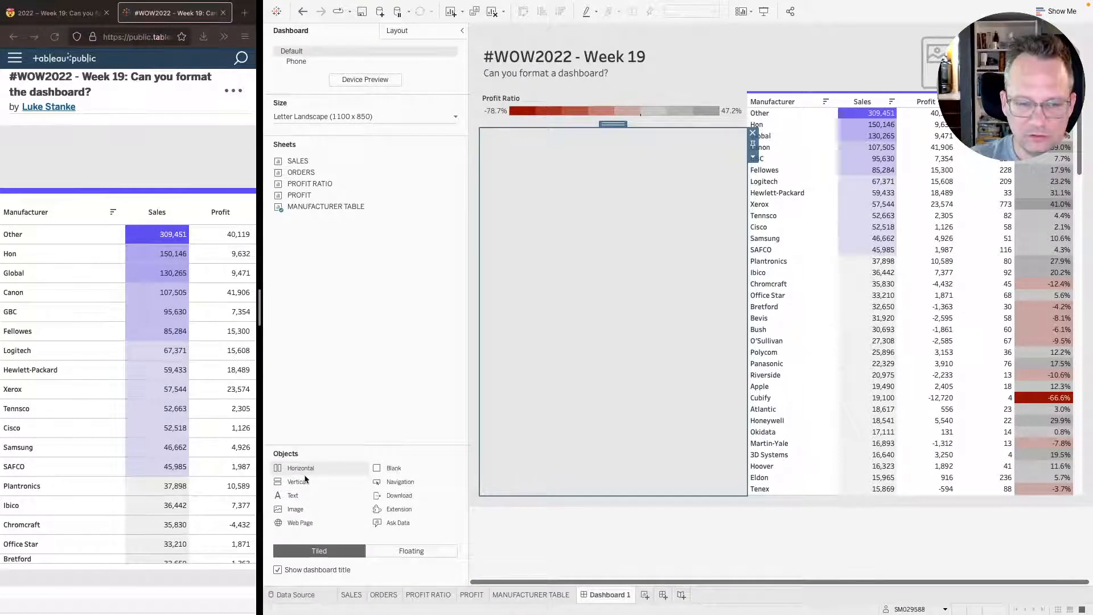
left_click_drag(300, 486, 661, 134)
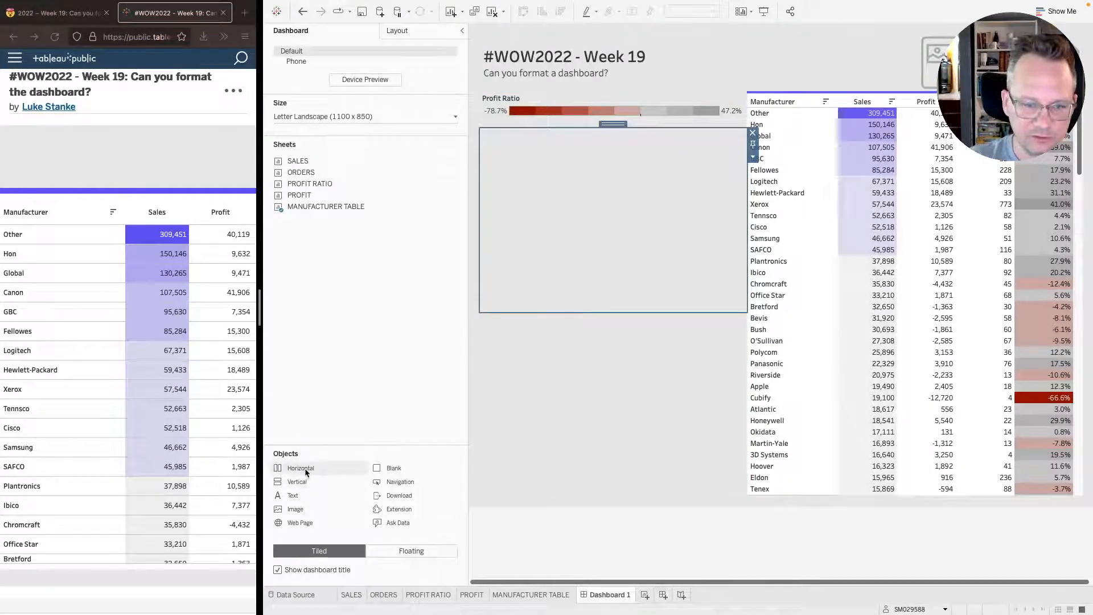
left_click_drag(300, 468, 607, 308)
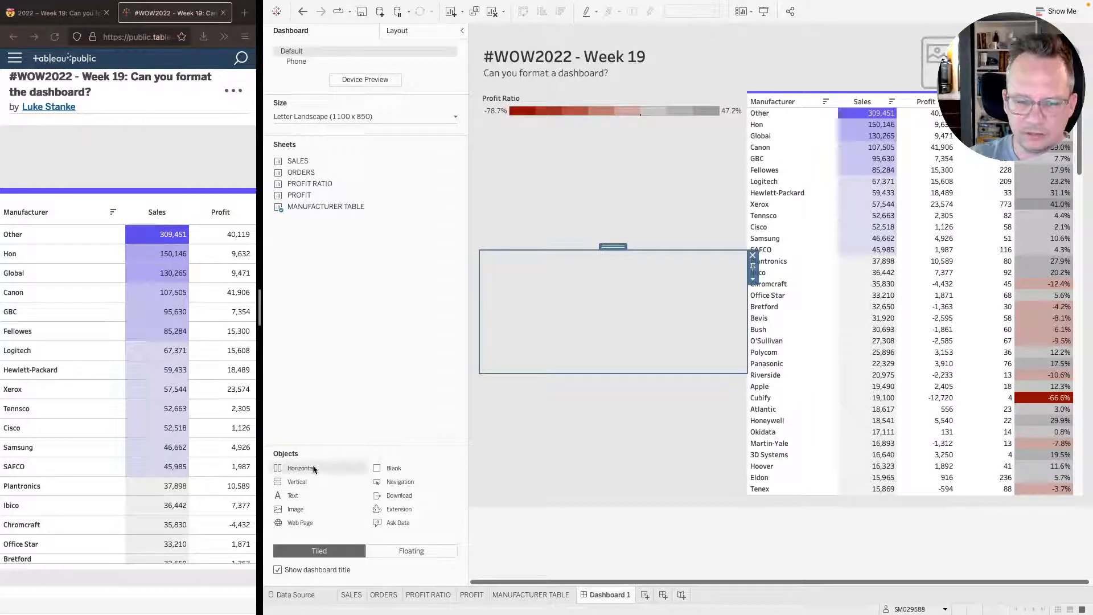
left_click_drag(355, 467, 614, 374)
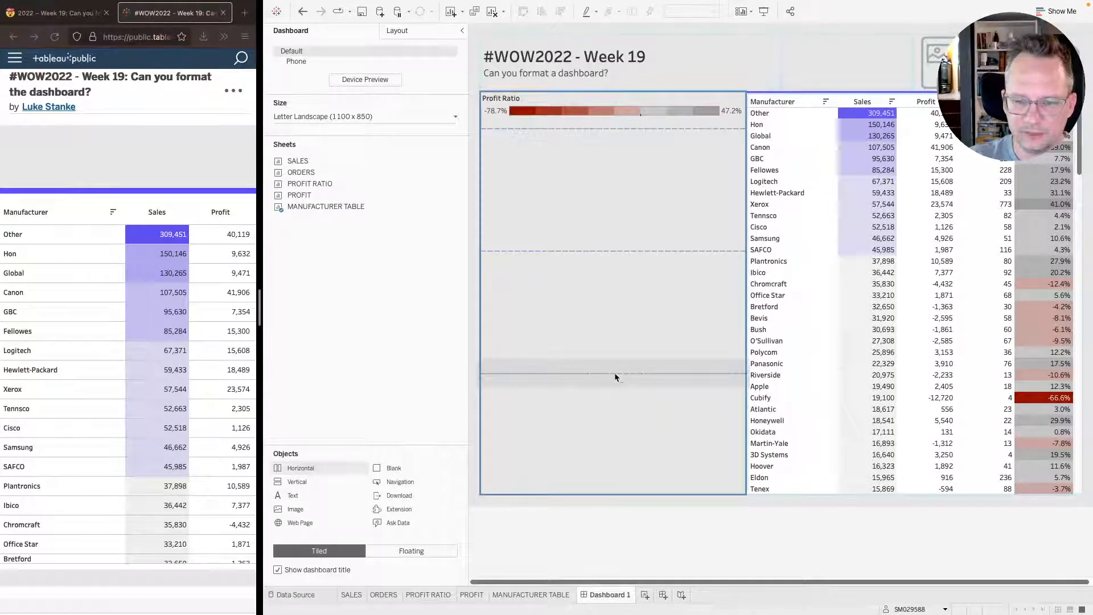
left_click_drag(613, 307, 626, 159)
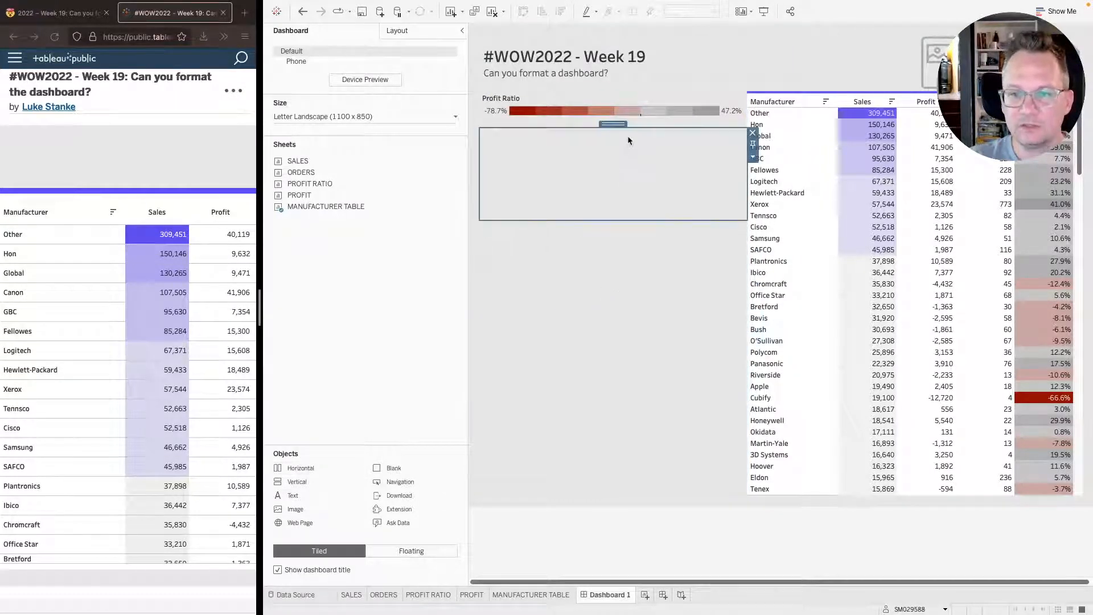
- Remove the Profit Ratio legend from the dashboard, leaving only the four empty containers beside the table
right_click(679, 122)
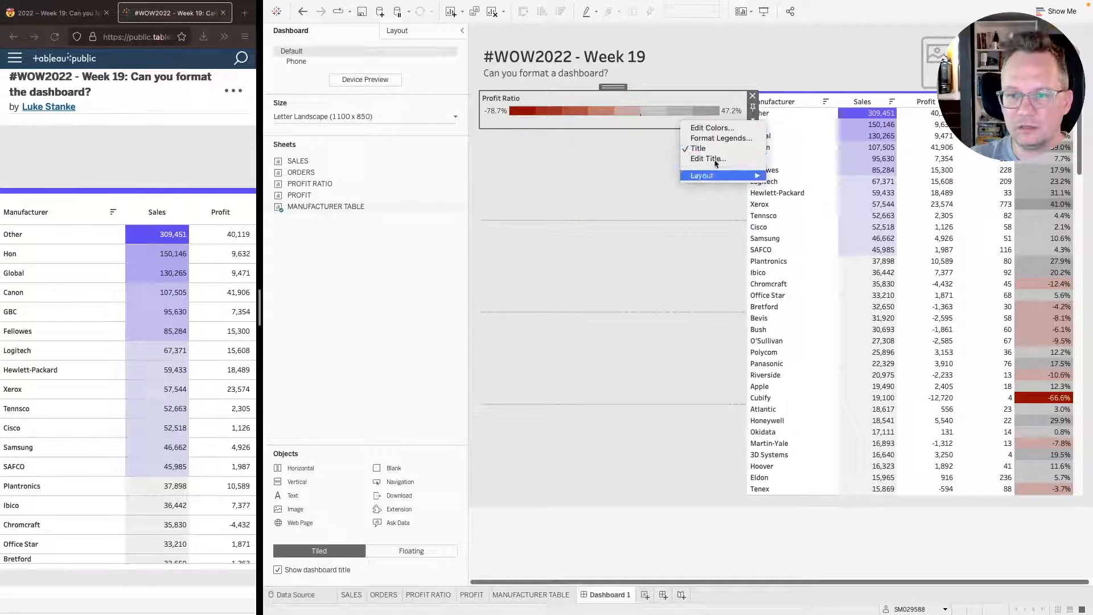
left_click(665, 126)
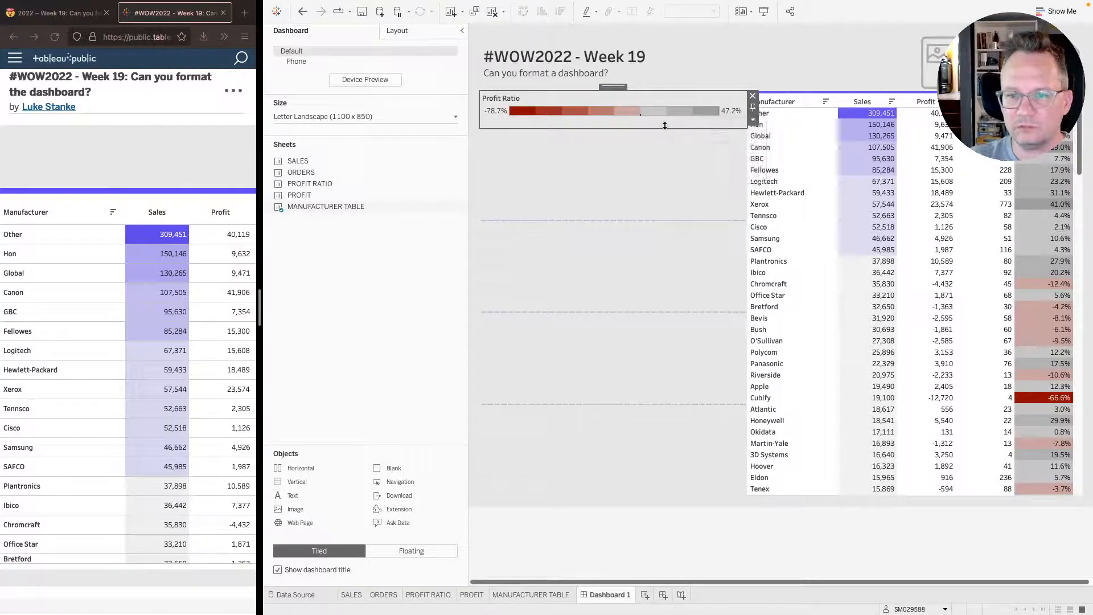
left_click(753, 97)
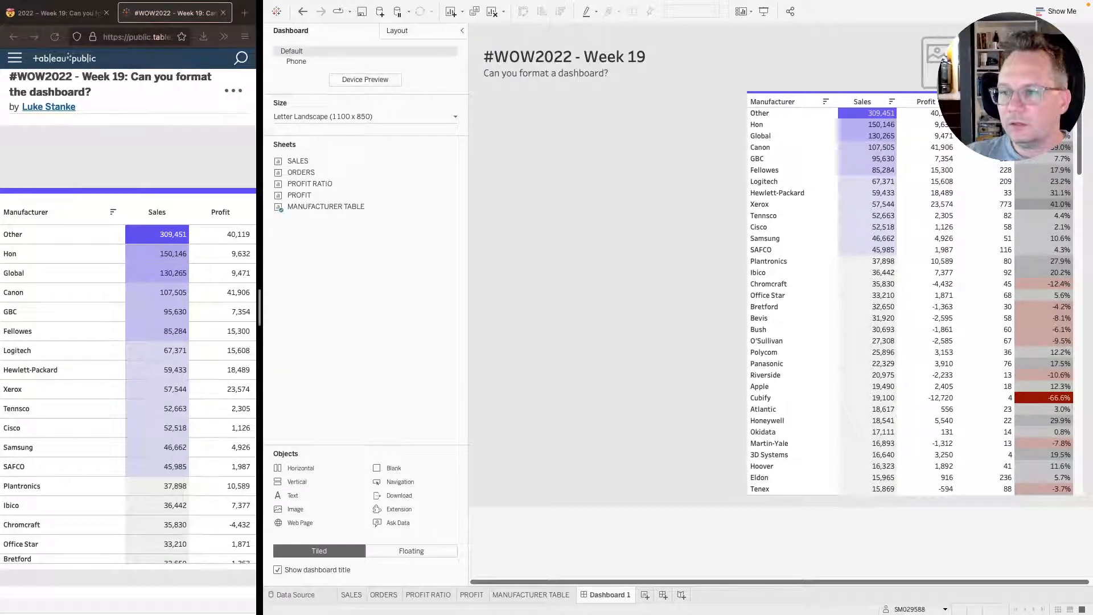
- Give the lowest empty horizontal container beside the manufacturer table the saved violet-blue background used for the table's accent
left_click(571, 373)
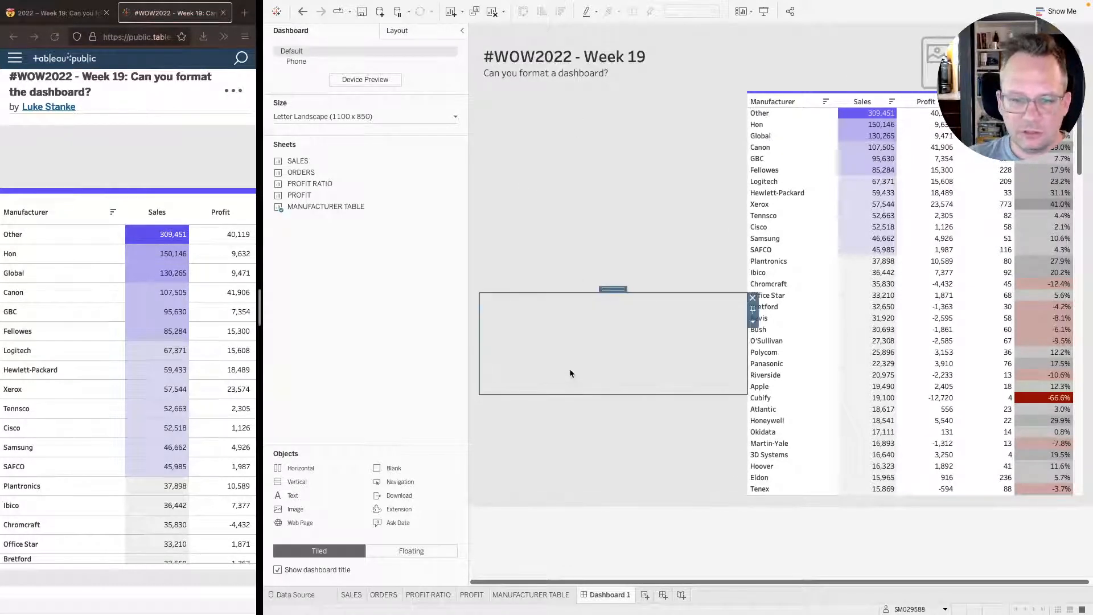
left_click(564, 417)
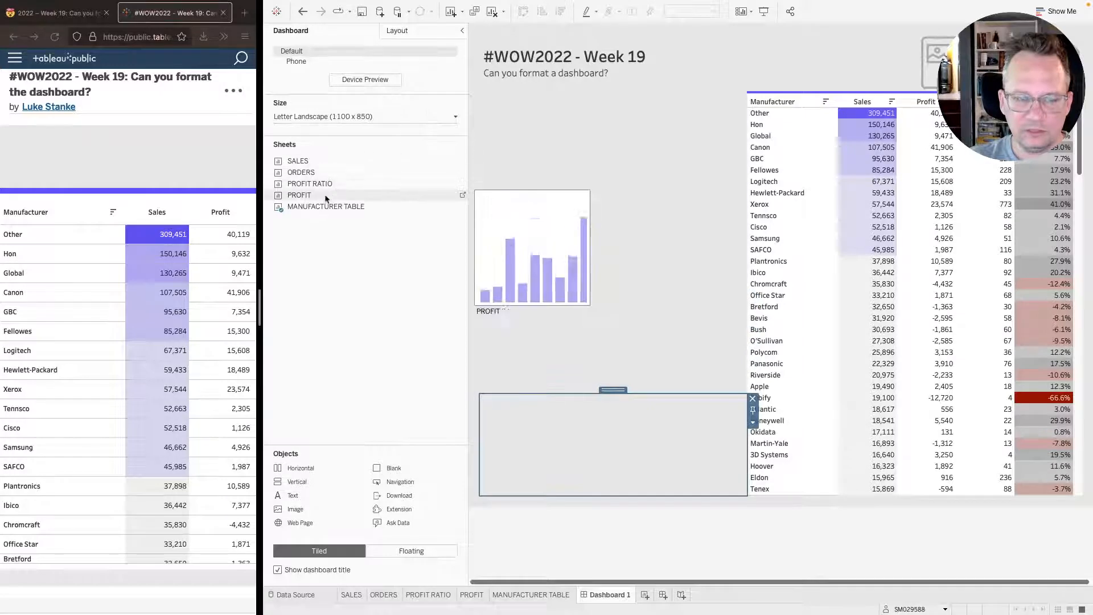
left_click(399, 31)
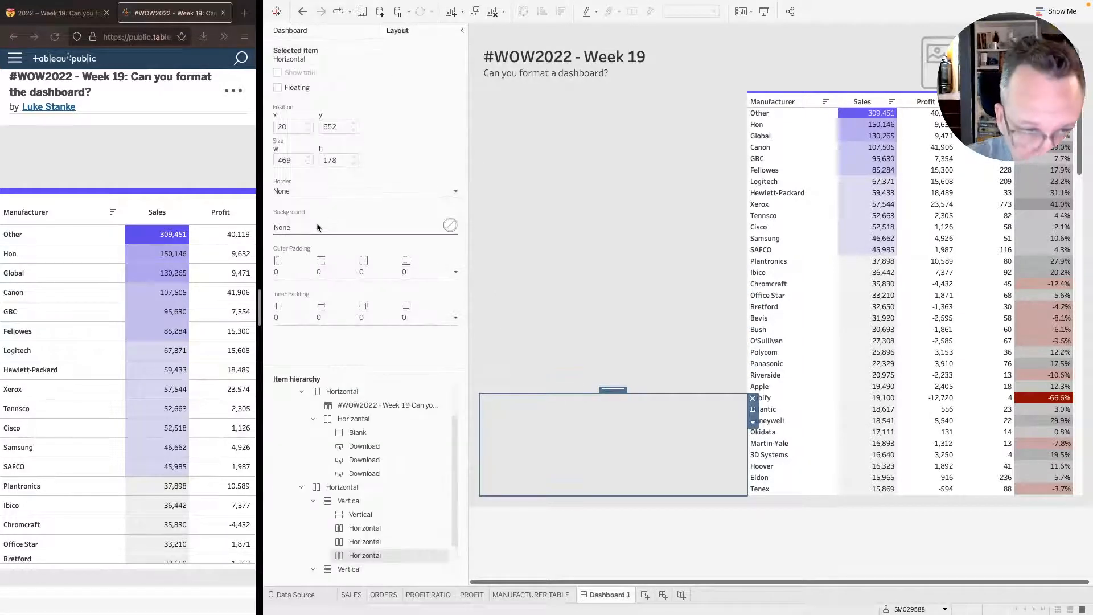
left_click(299, 228)
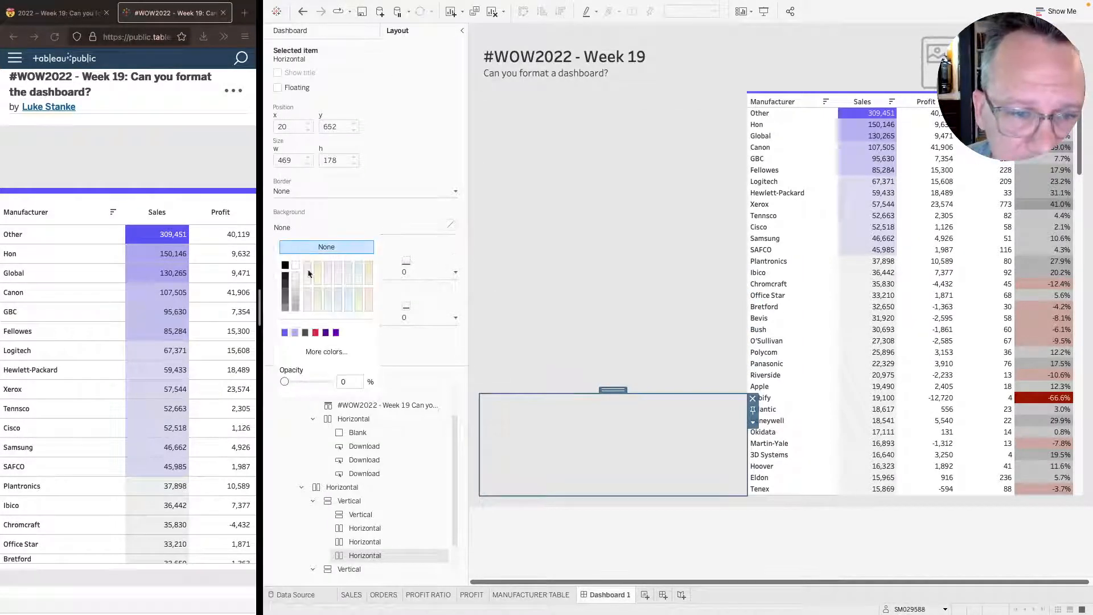
left_click(285, 333)
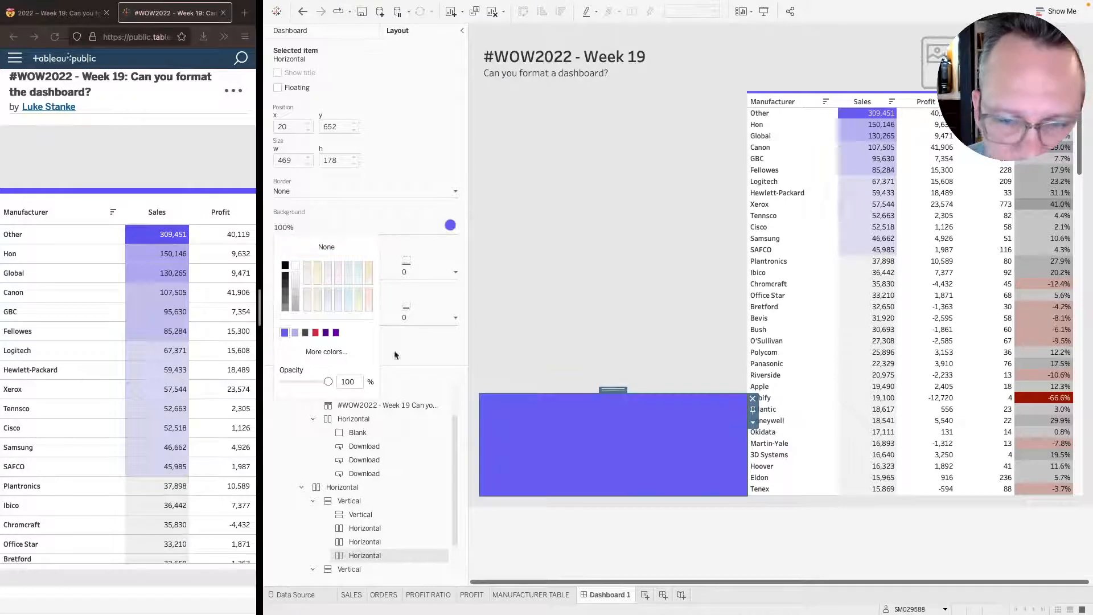
- Apply the same violet-blue background to the two middle horizontal containers in the stack
left_click(558, 381)
left_click(296, 227)
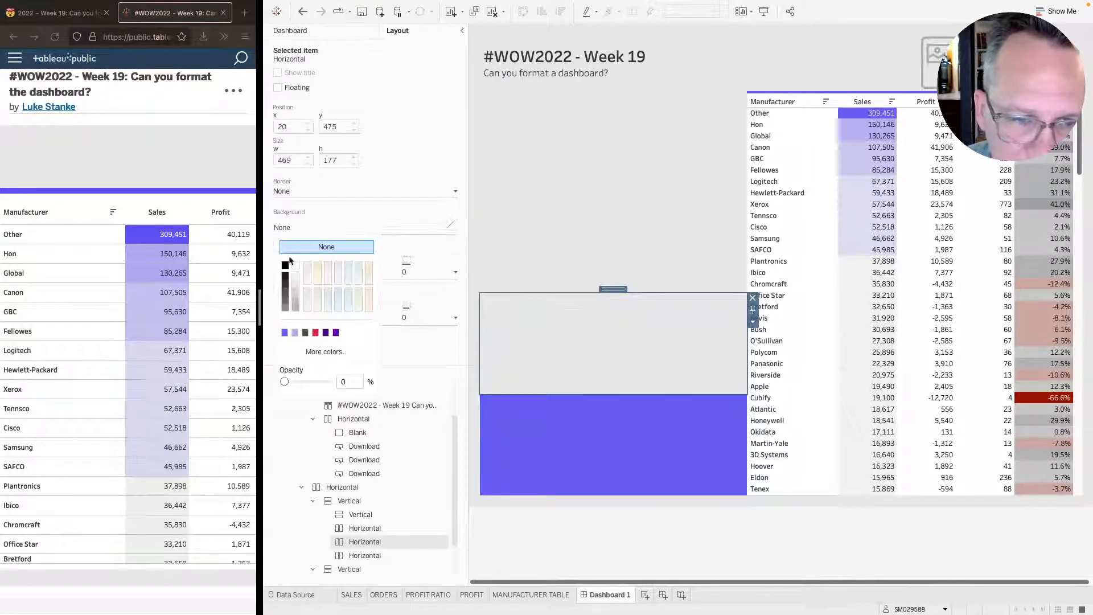
left_click(284, 332)
left_click(571, 268)
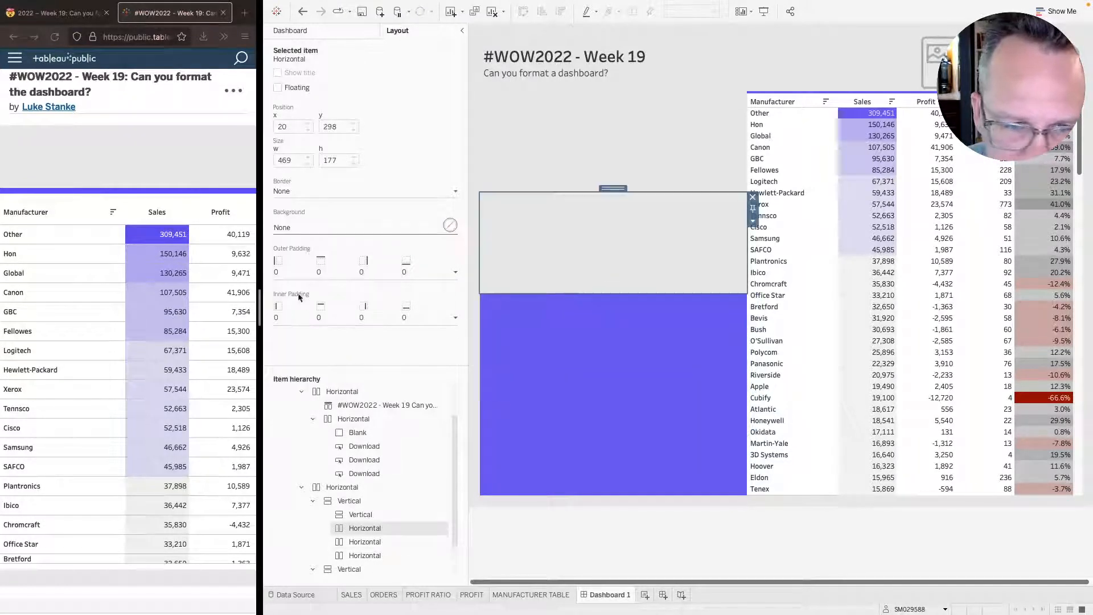
left_click(289, 233)
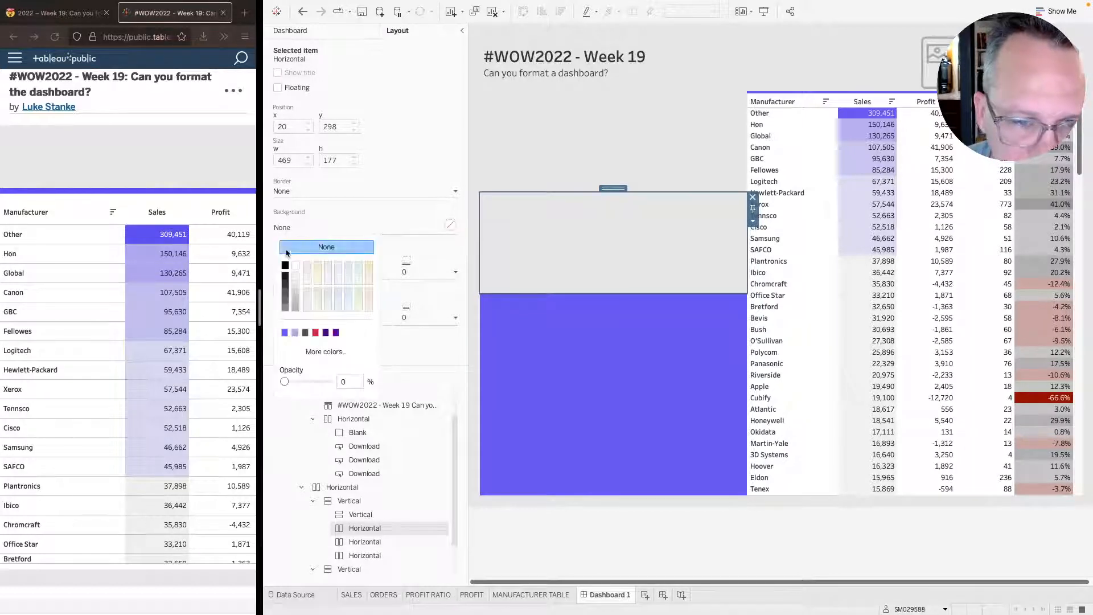
left_click(285, 333)
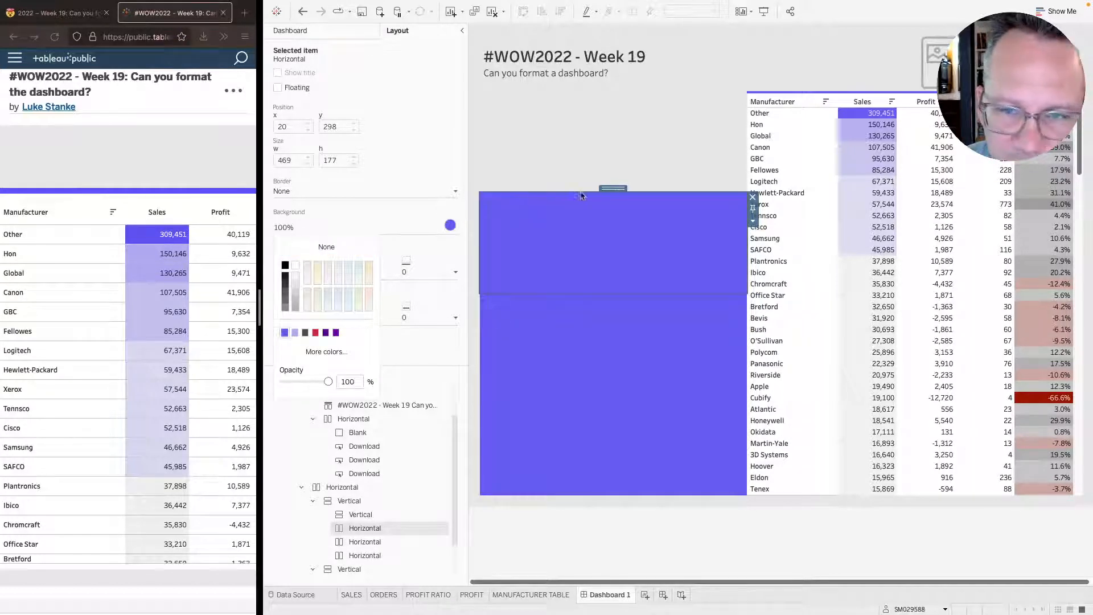
- Apply the violet-blue background to the uppermost vertical container of the stack
left_click(572, 161)
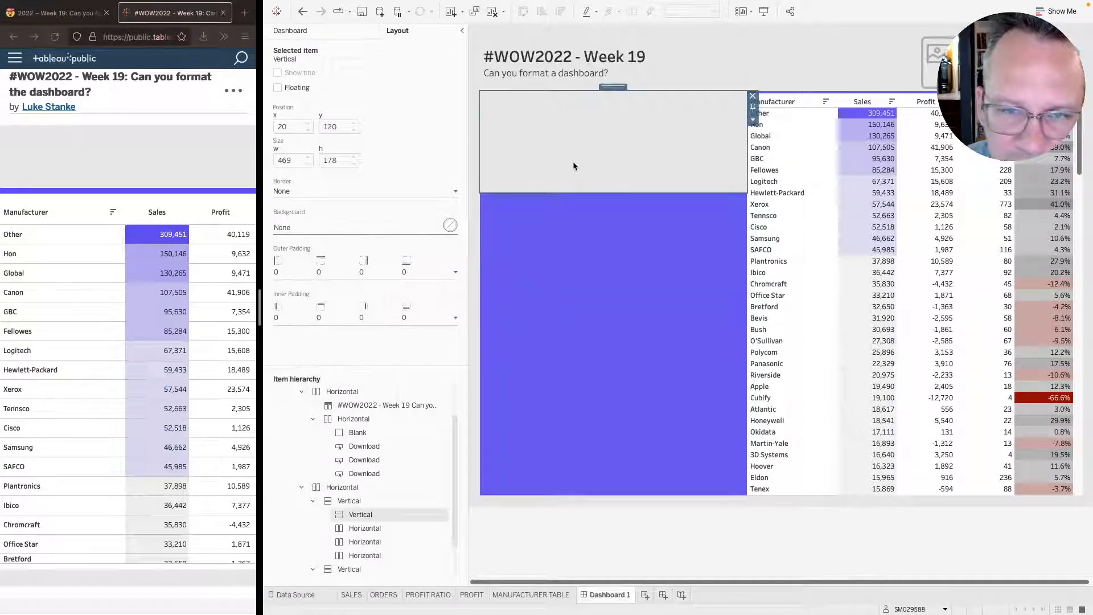
left_click(286, 229)
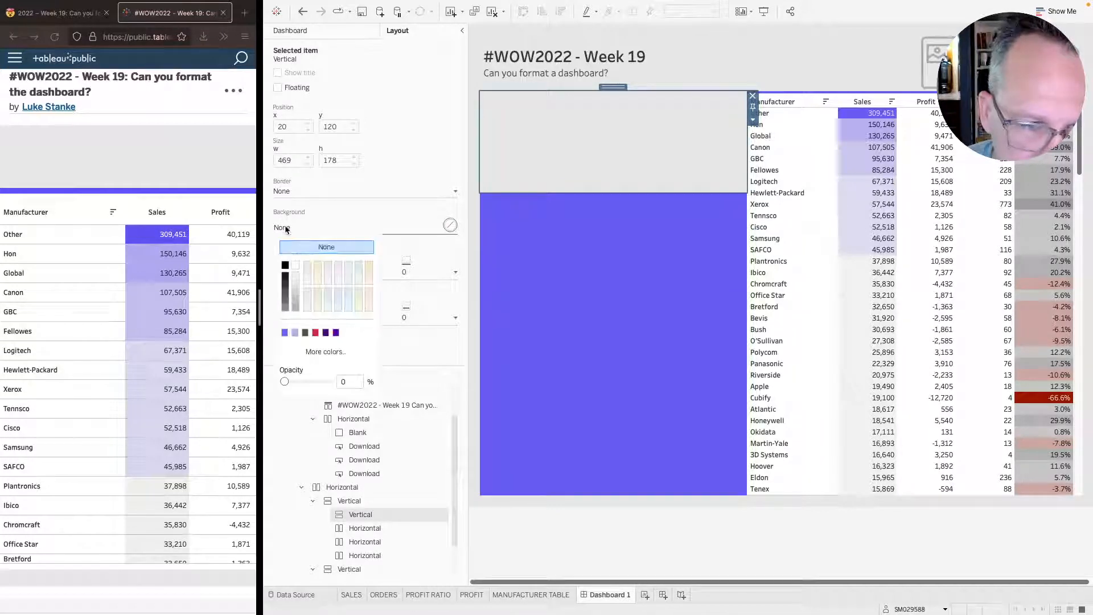
left_click(285, 333)
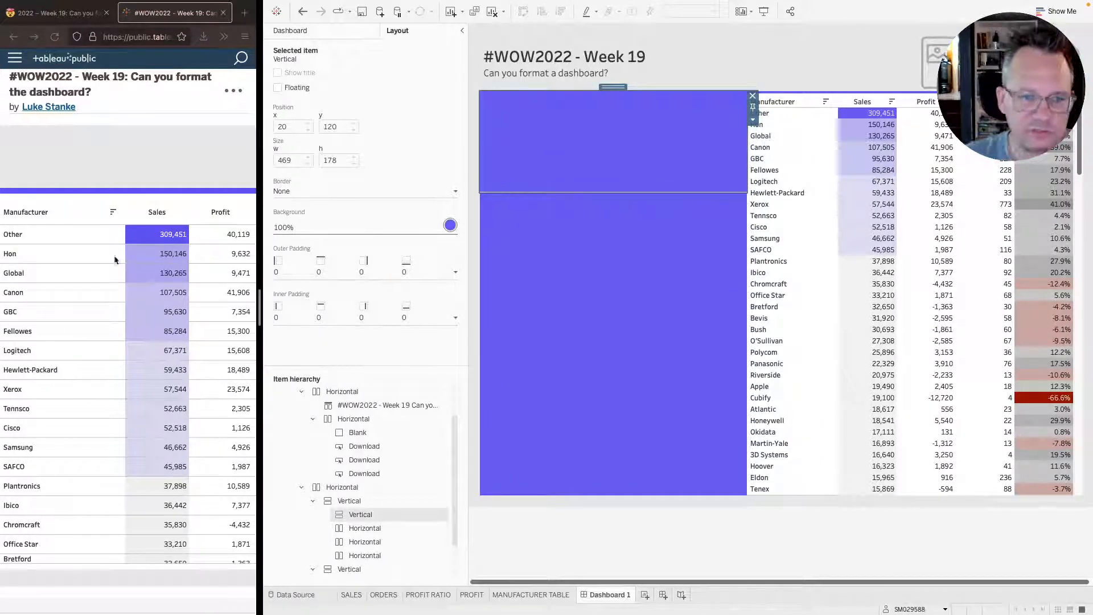
- Give the uppermost container unequal outer padding of 4 at the bottom and 0 on the other sides
scroll(115, 259, "left", 5)
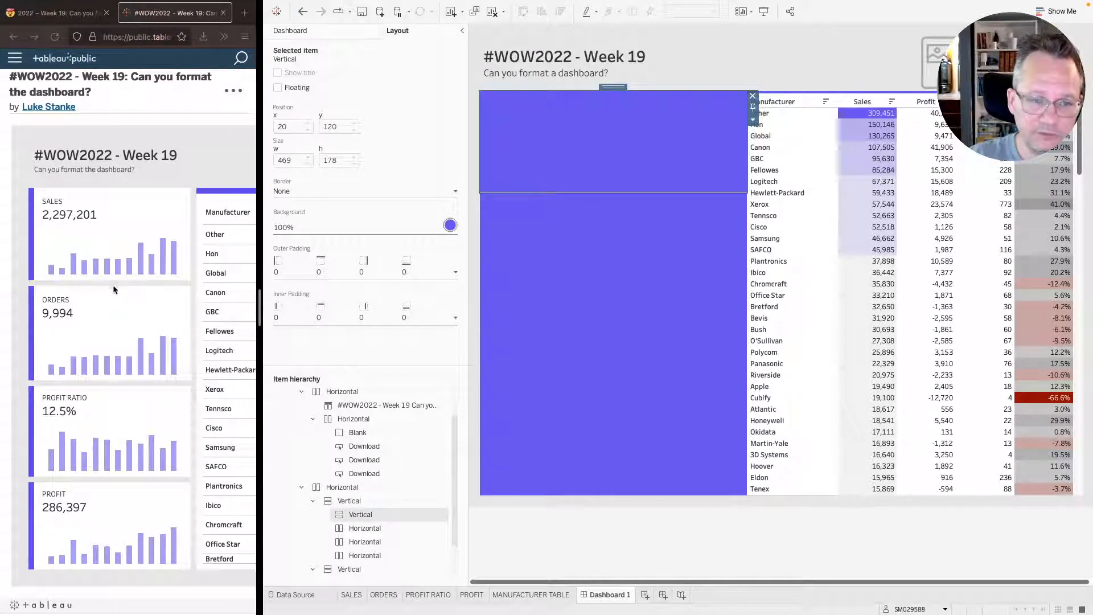
left_click(314, 275)
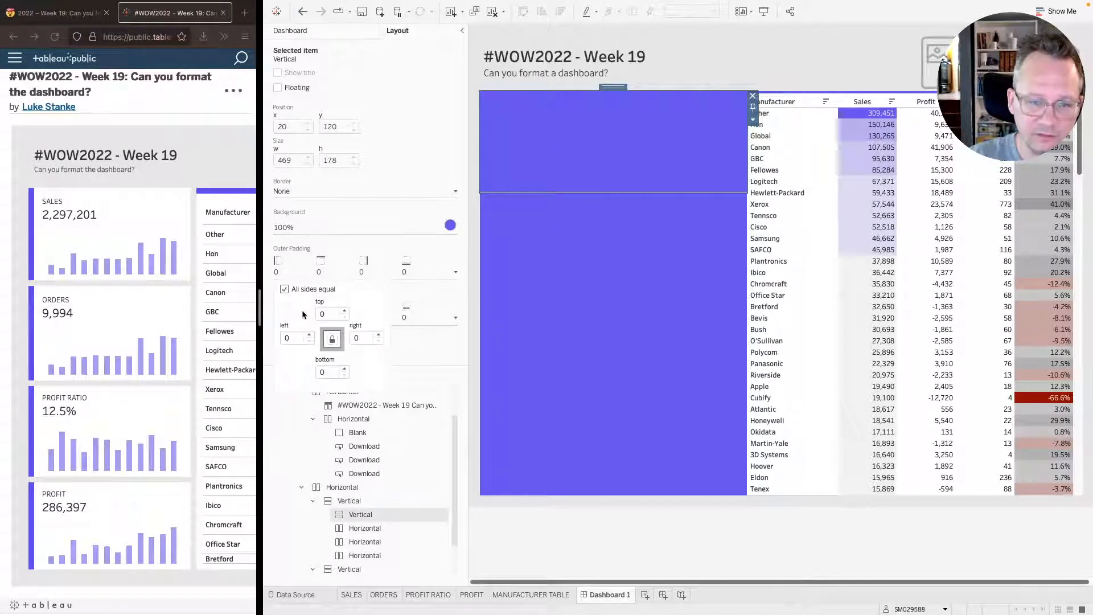
left_click(307, 275)
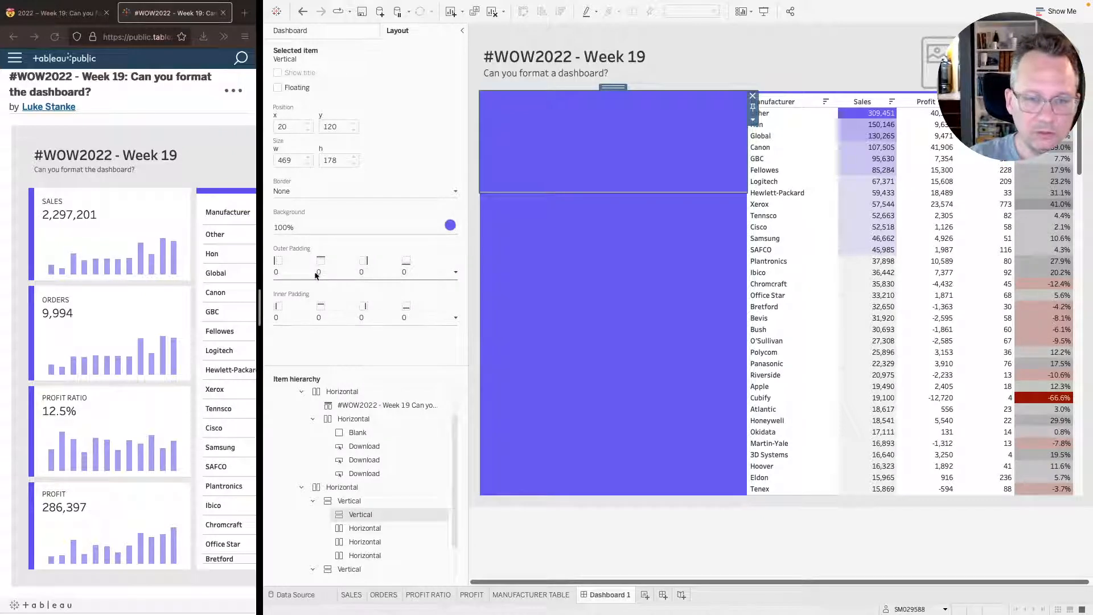
left_click(316, 276)
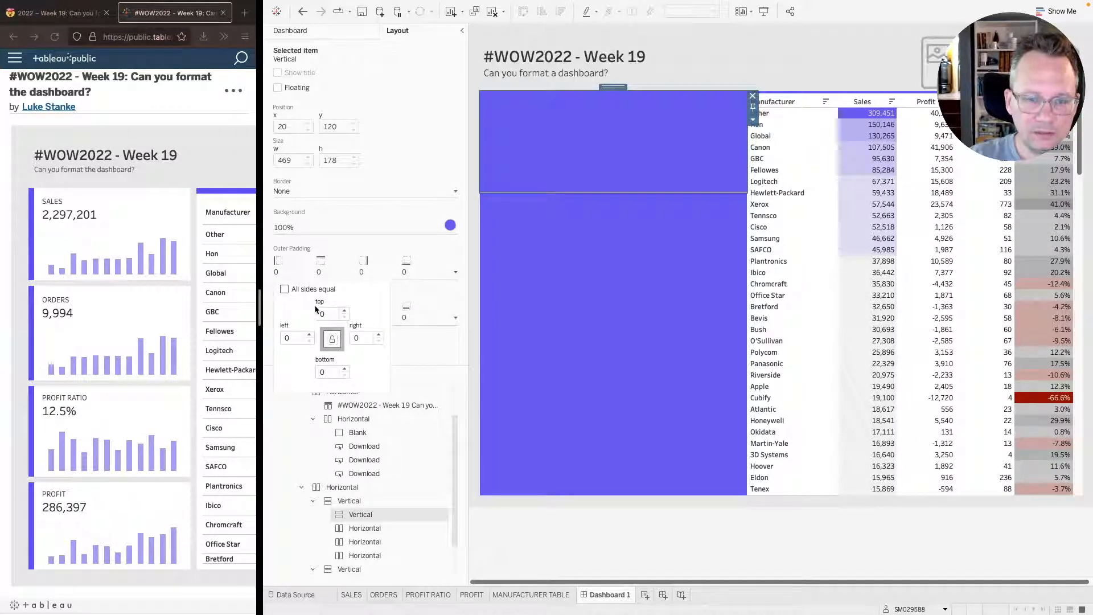
left_click(328, 315)
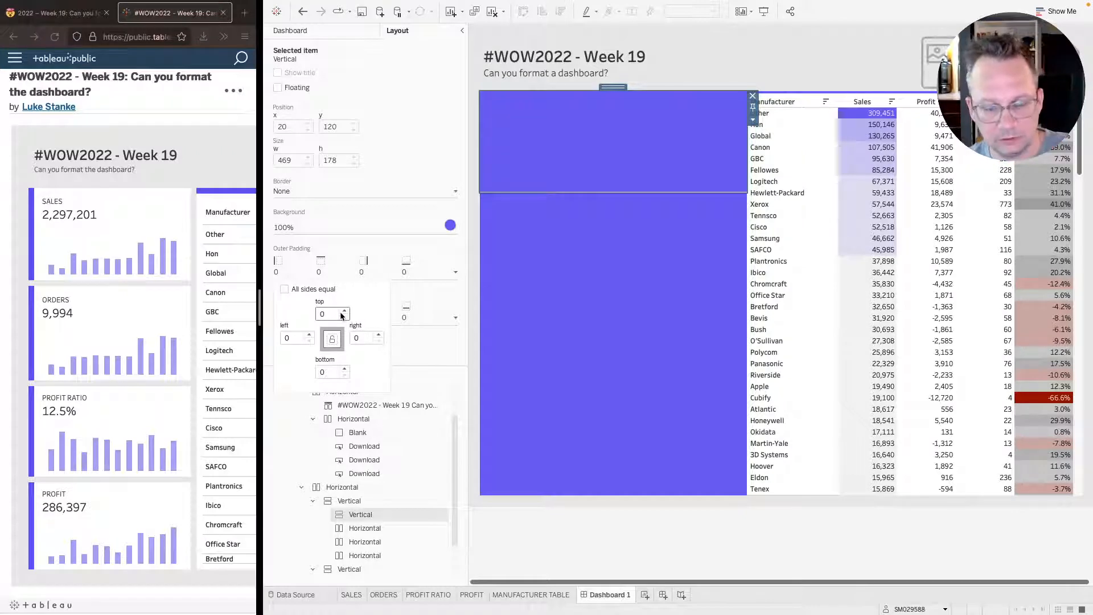
type("4")
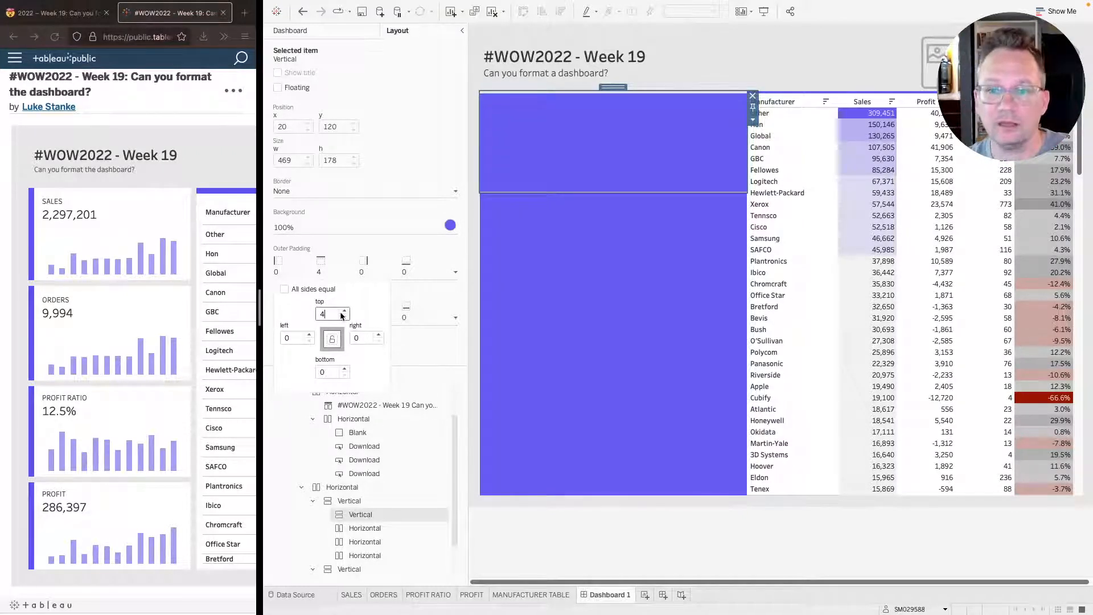
key("Return")
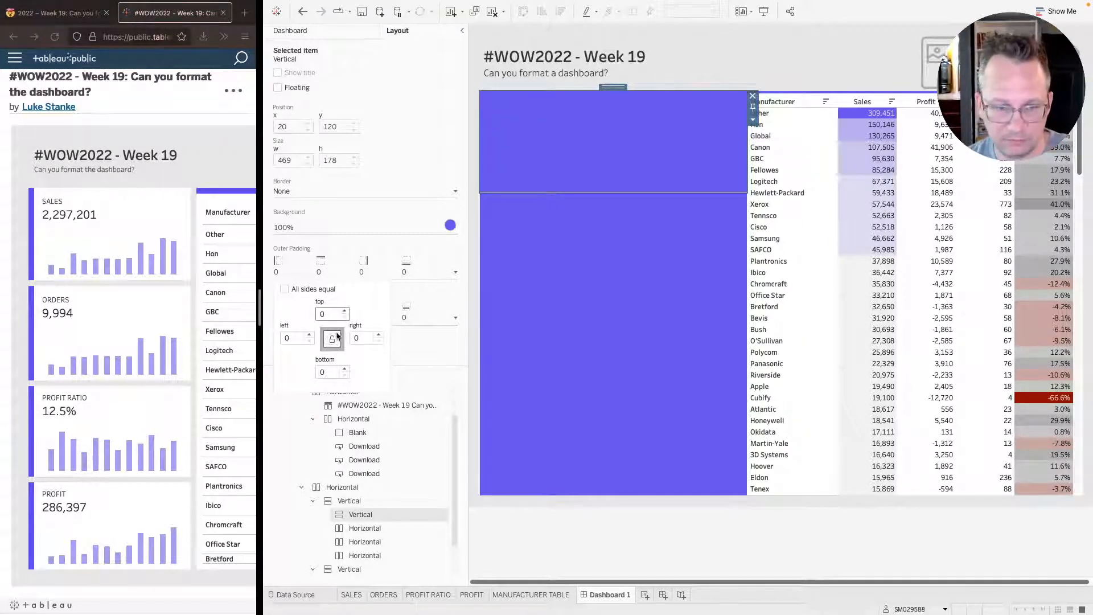
left_click(333, 371)
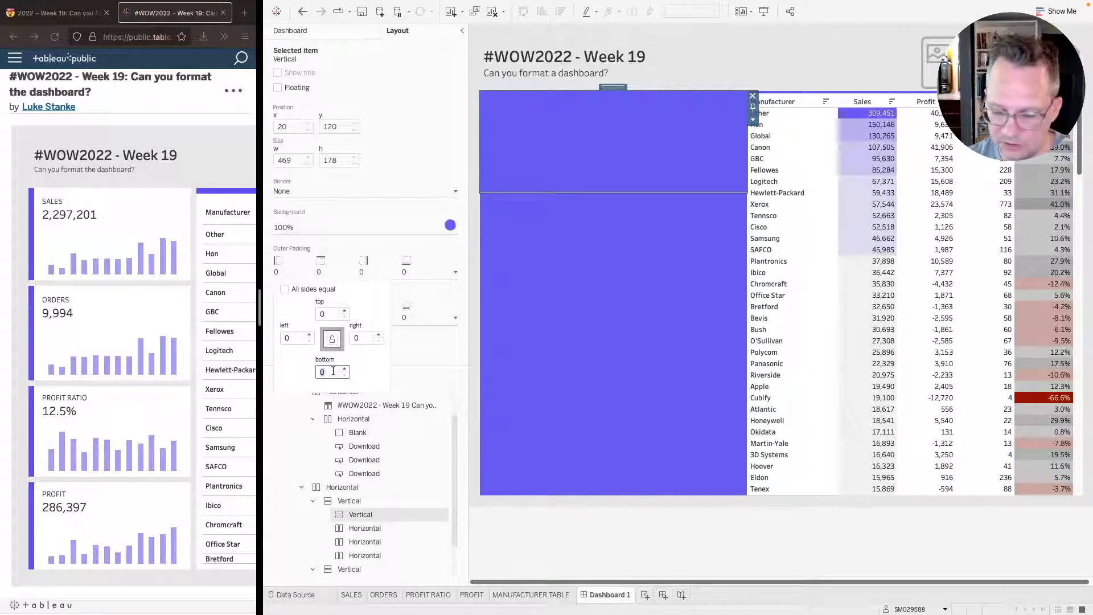
type("4")
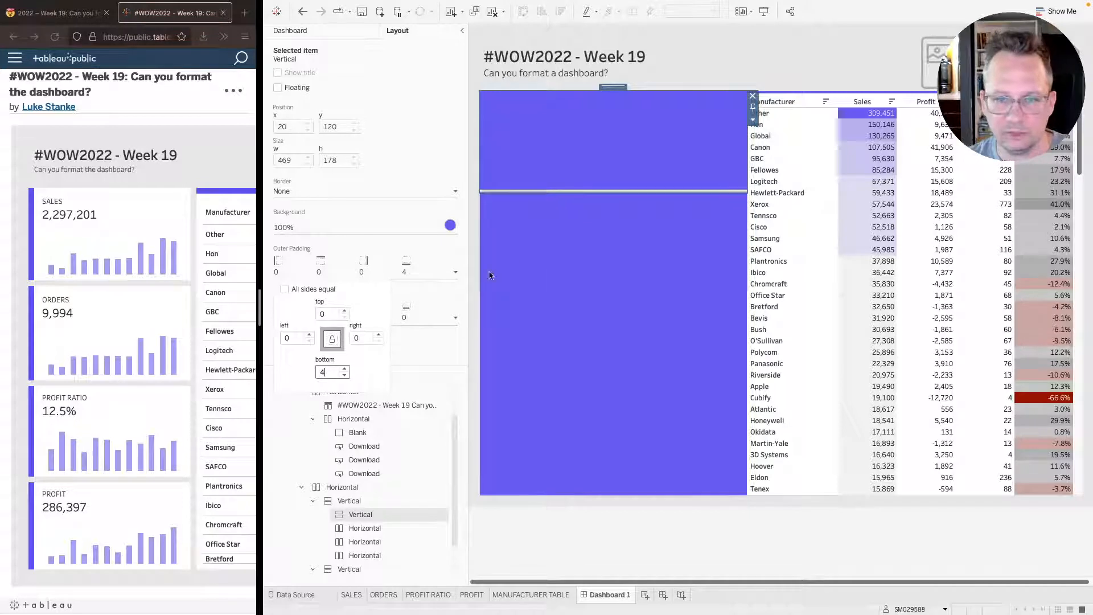
- Set the second container's outer padding to 4 at the top and bottom, keeping 0 at its left and right
left_click(542, 239)
left_click(360, 272)
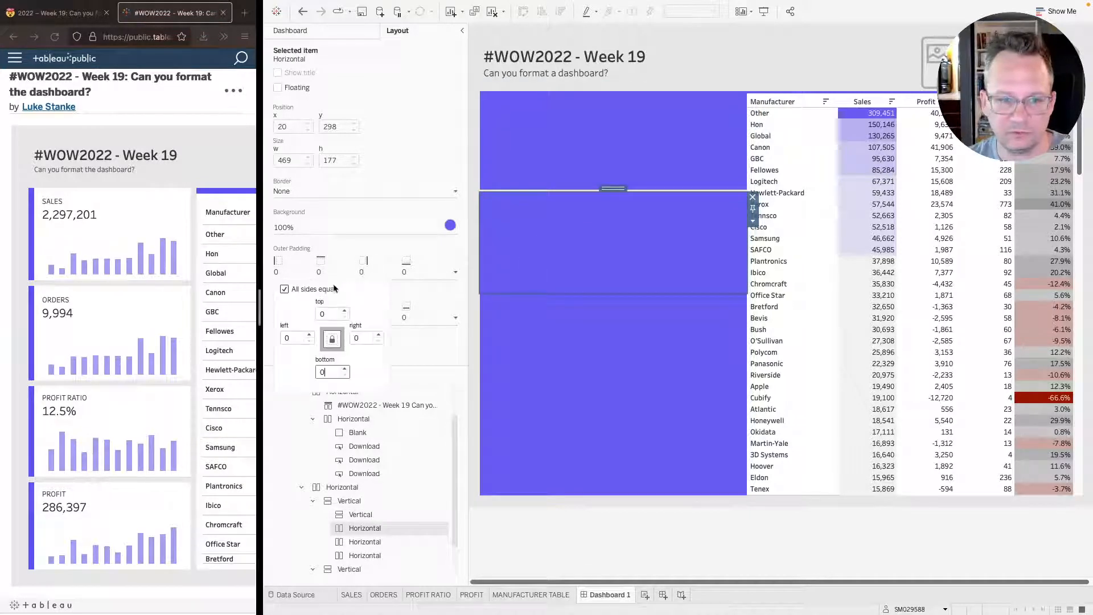
left_click(325, 313)
type("4")
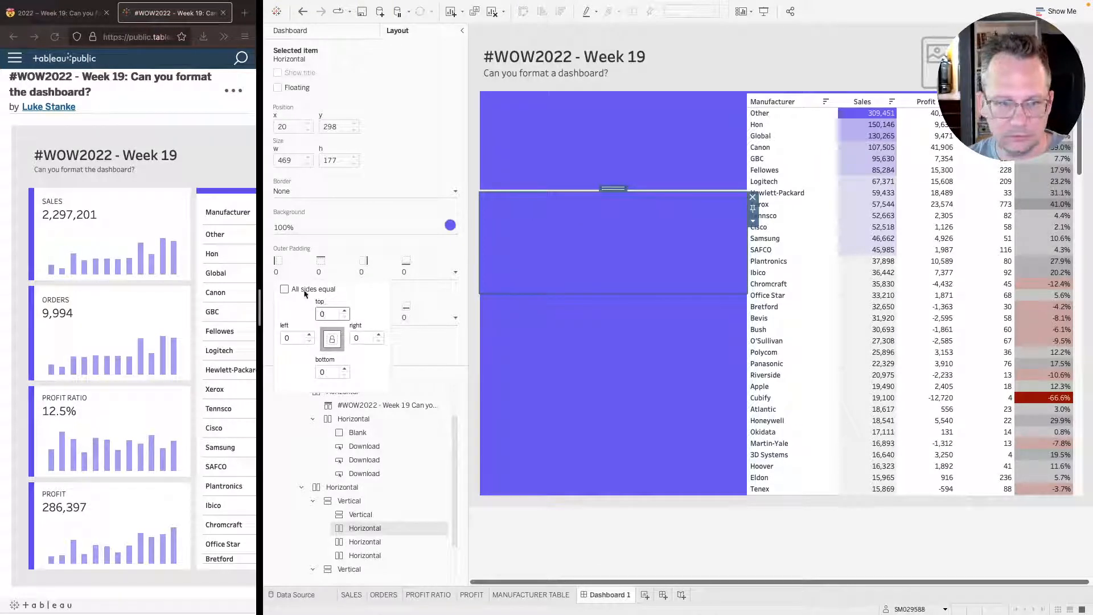
left_click(284, 289)
double_click(328, 312)
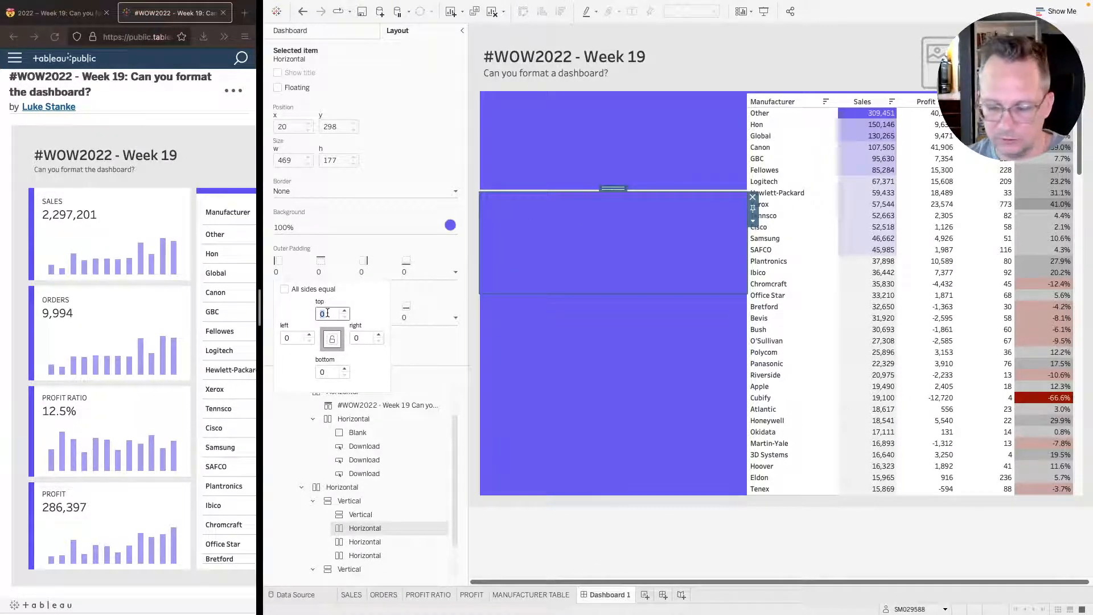
type("4")
double_click(327, 371)
type("4")
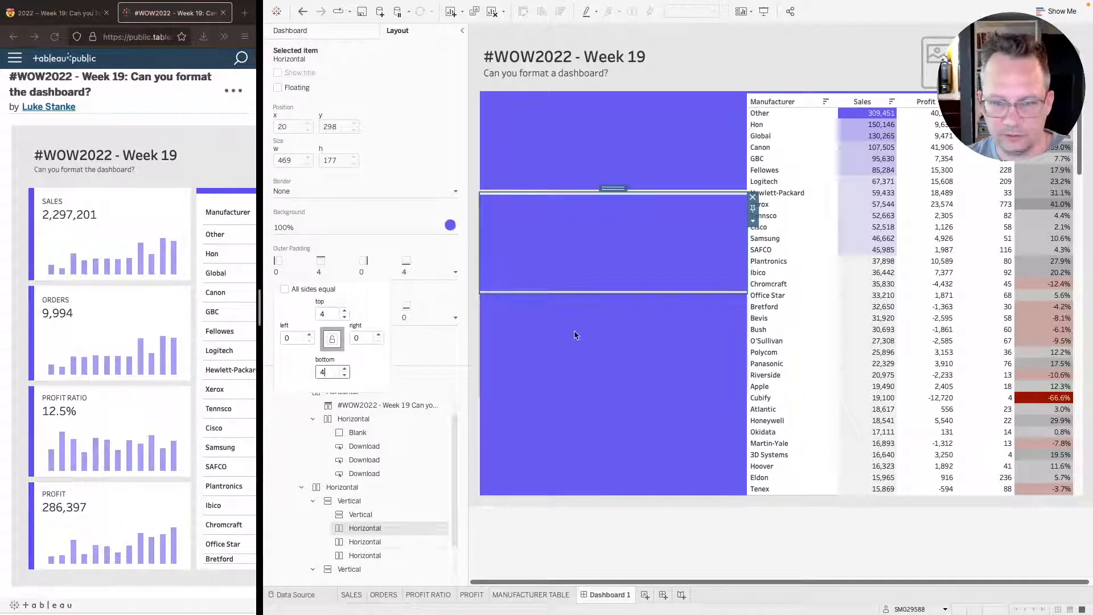
- Set the third container's outer padding to 4 at the top and bottom, with unequal sides
left_click(575, 335)
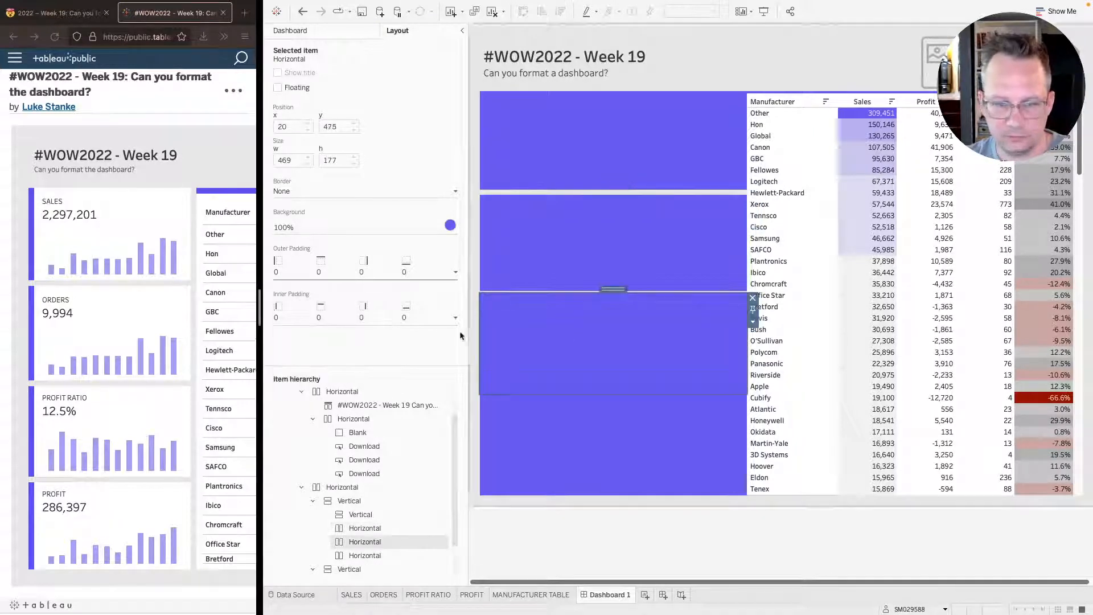
left_click(302, 278)
left_click(284, 289)
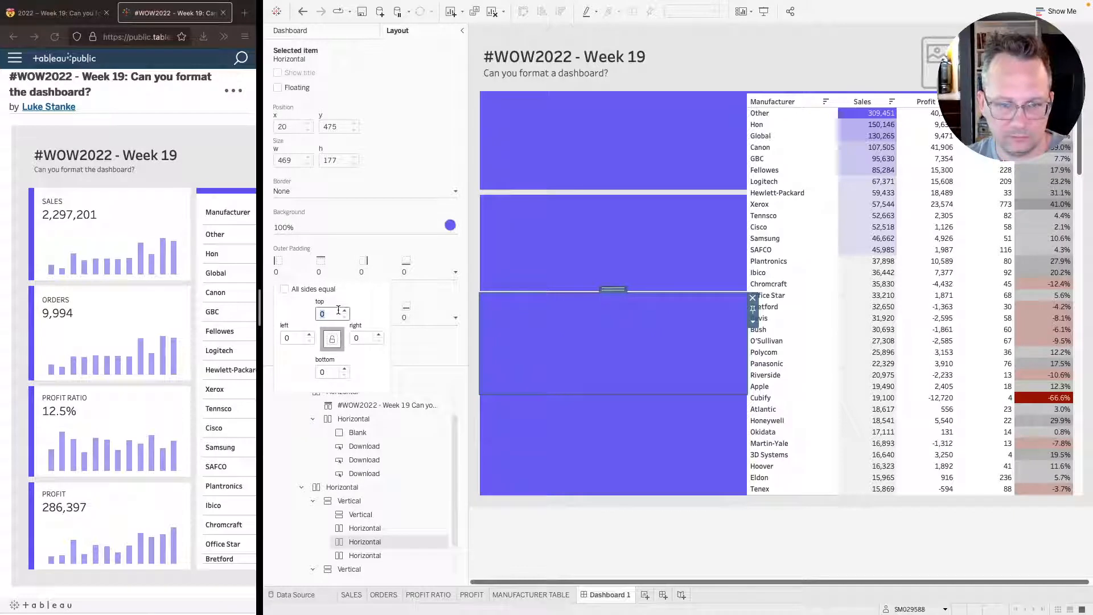
type("4")
double_click(327, 372)
type("4")
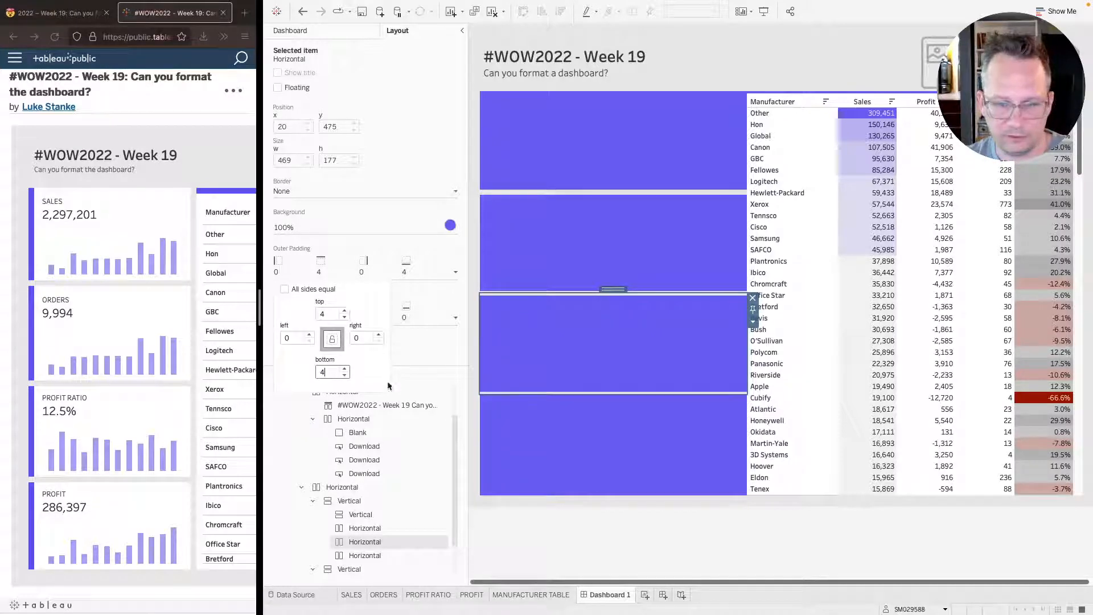
- Set the right outer padding of the parent vertical container holding the four containers to 4, leaving its other sides at 0
left_click(591, 452)
left_click(660, 146)
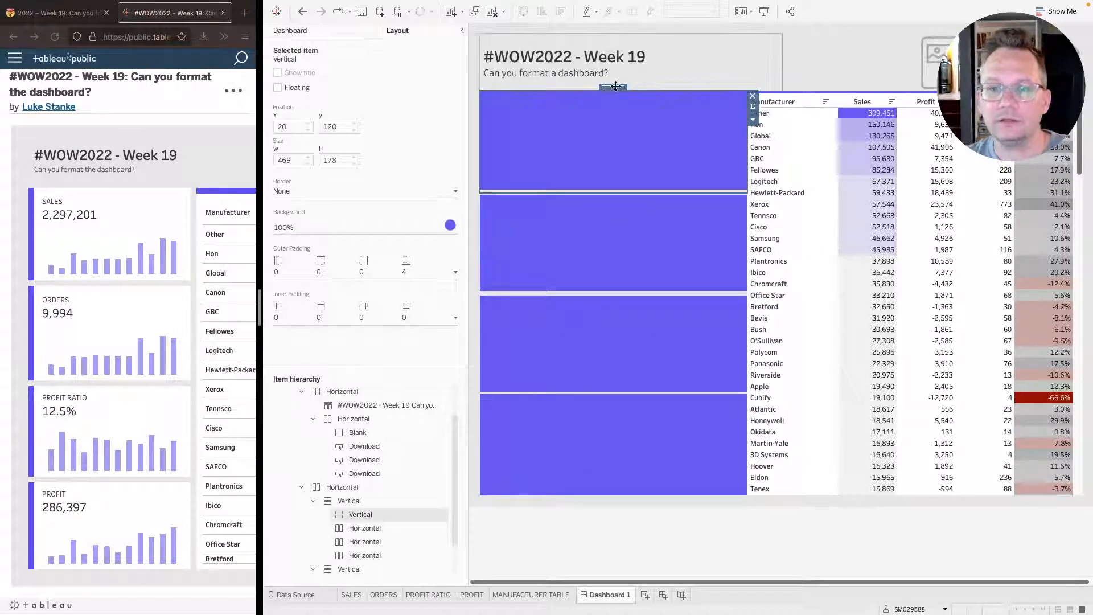
double_click(616, 87)
left_click(602, 112)
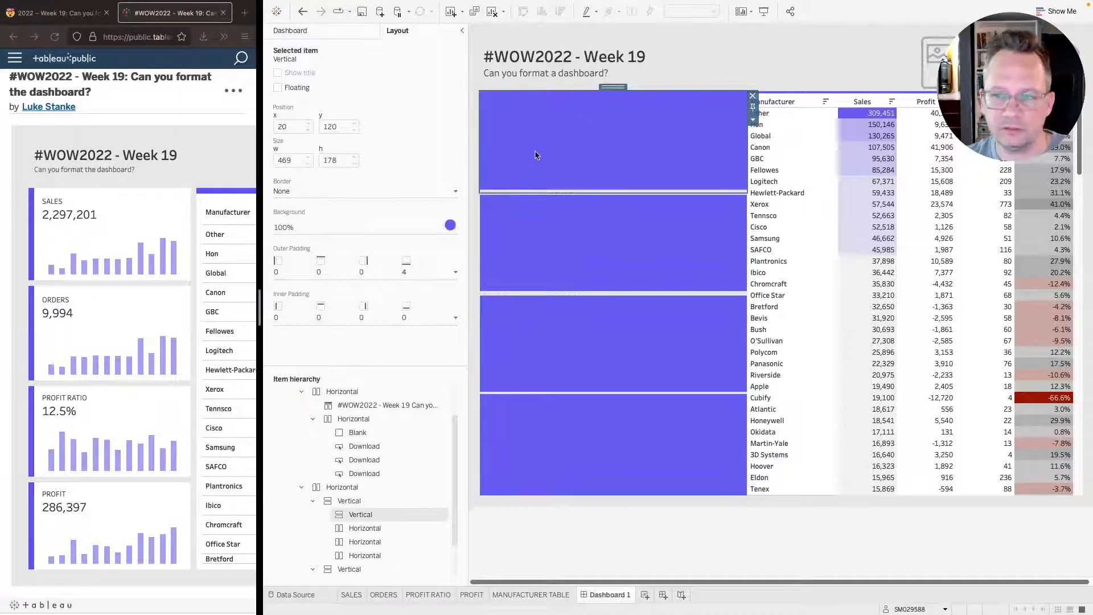
double_click(616, 87)
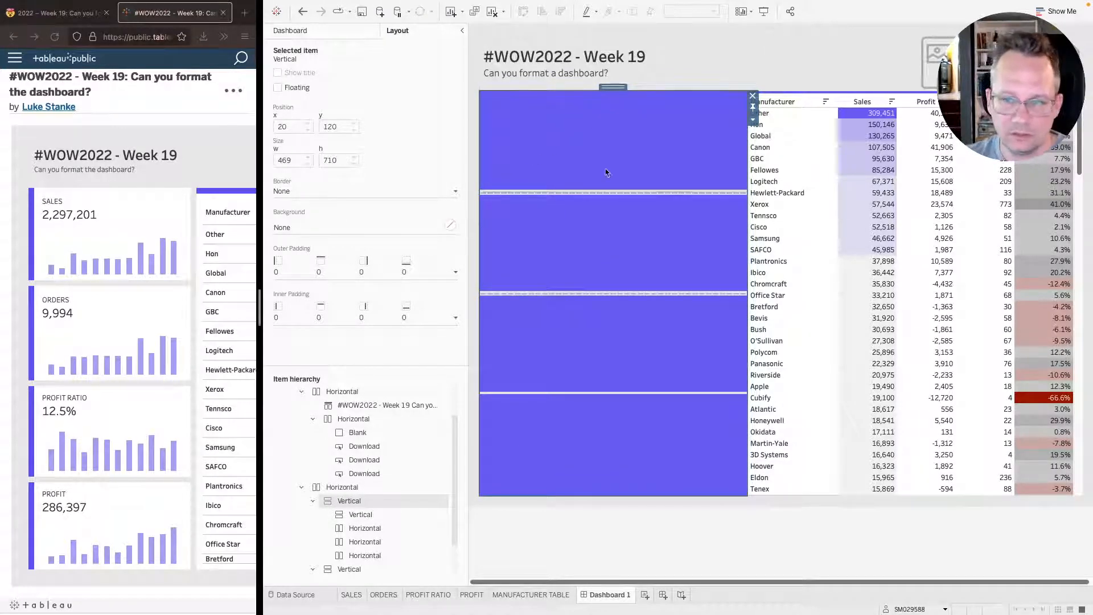
left_click(299, 273)
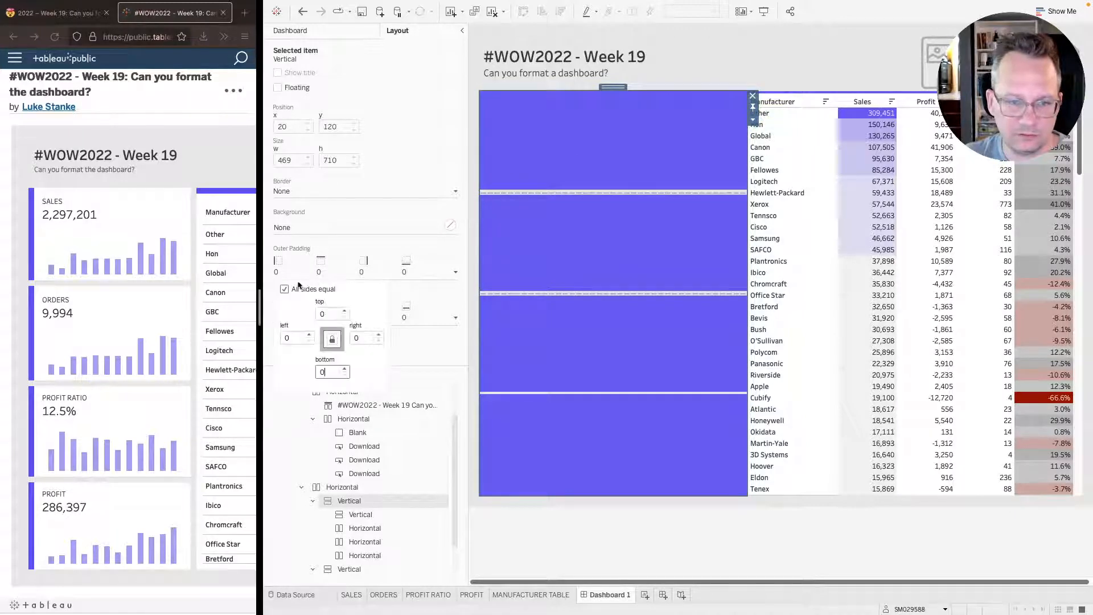
left_click(298, 286)
left_click(358, 336)
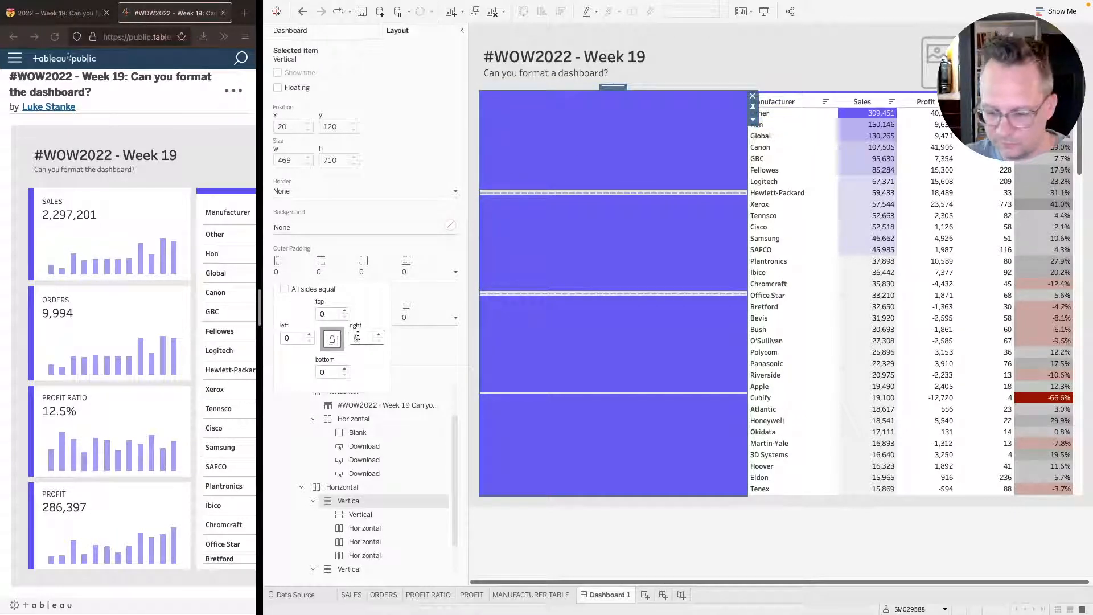
type("4")
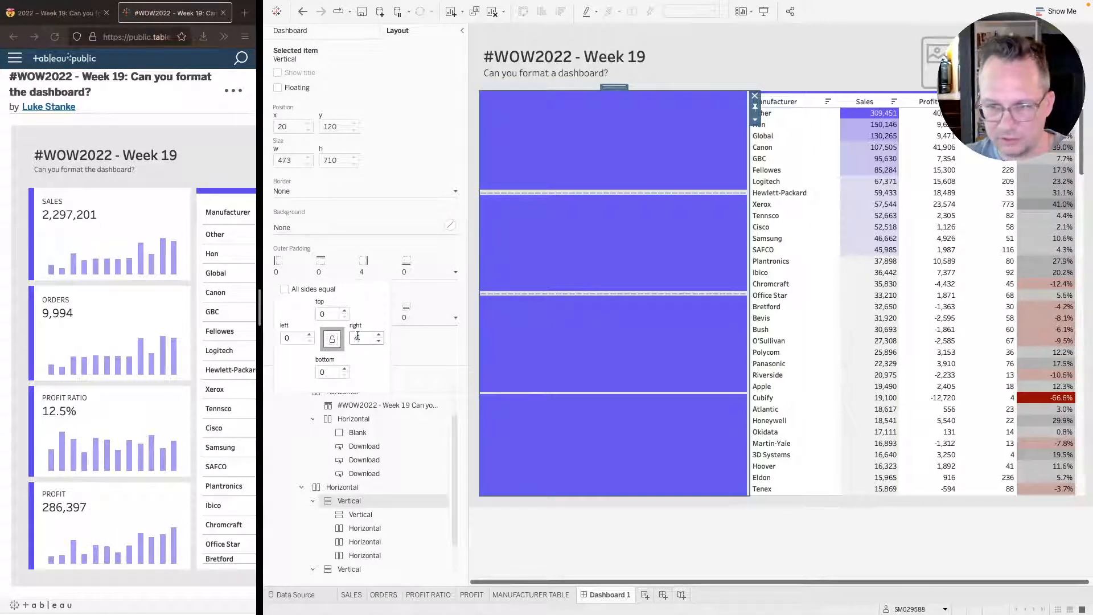
left_click(808, 164)
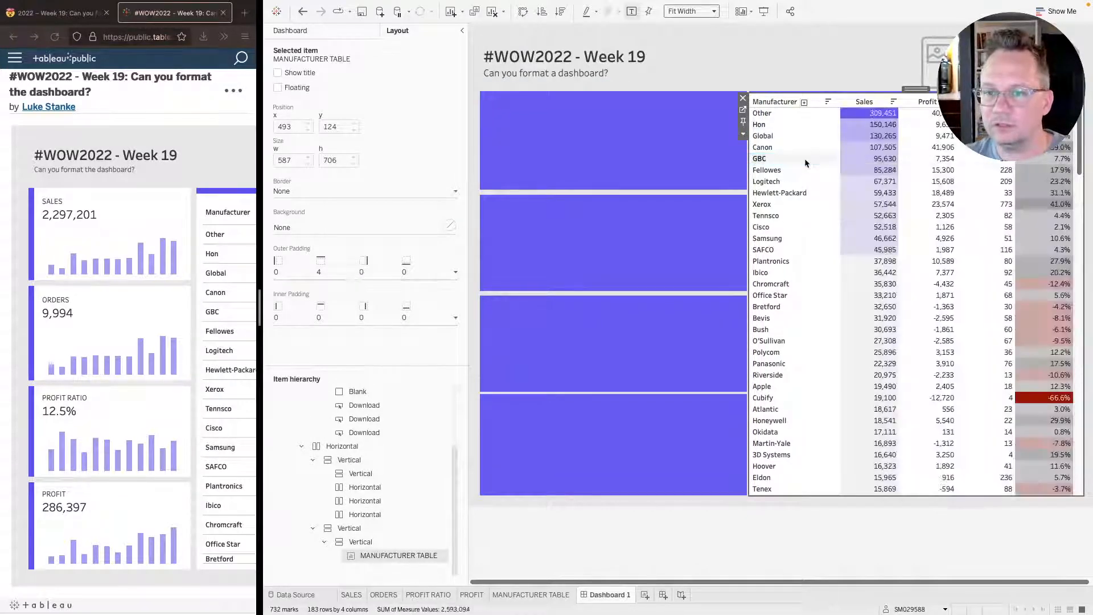
- Set the left outer padding of the outermost vertical container around the manufacturer table to 4, with unequal sides and 0 elsewhere
double_click(916, 88)
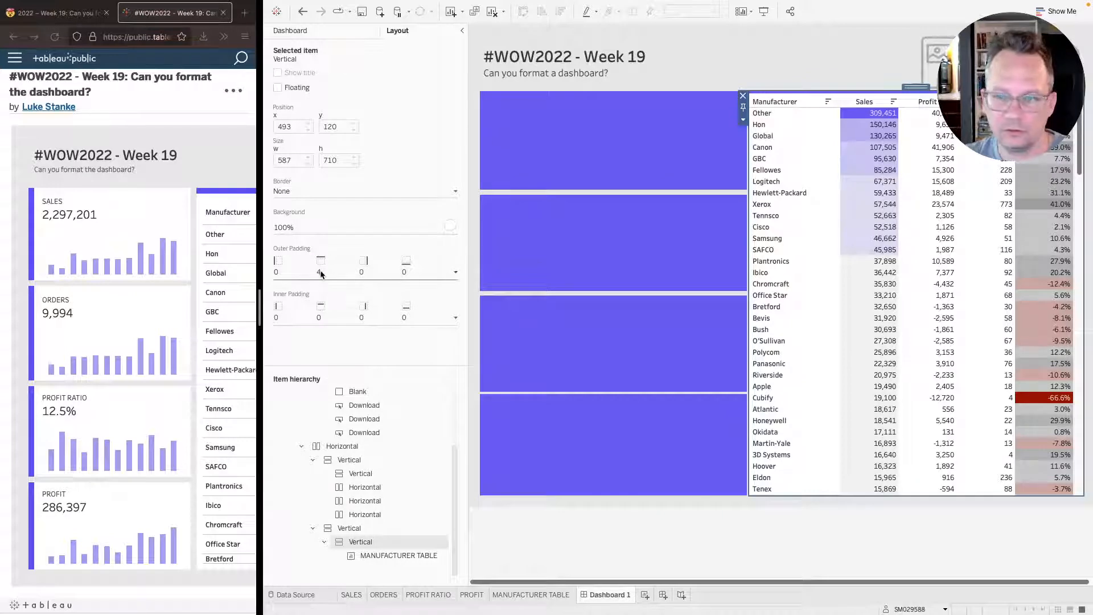
left_click(361, 272)
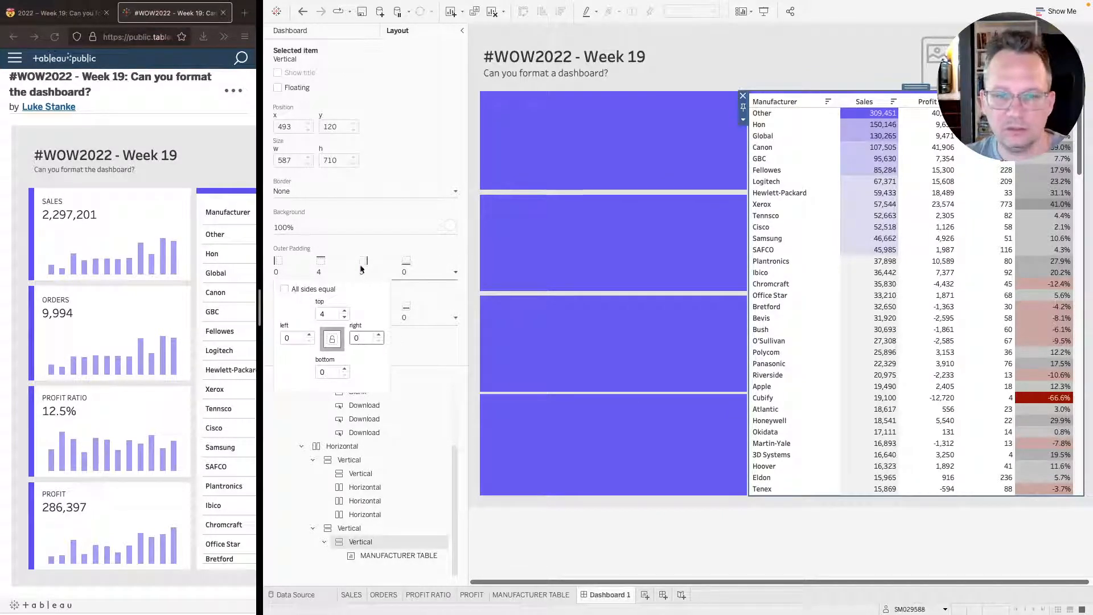
left_click(917, 86)
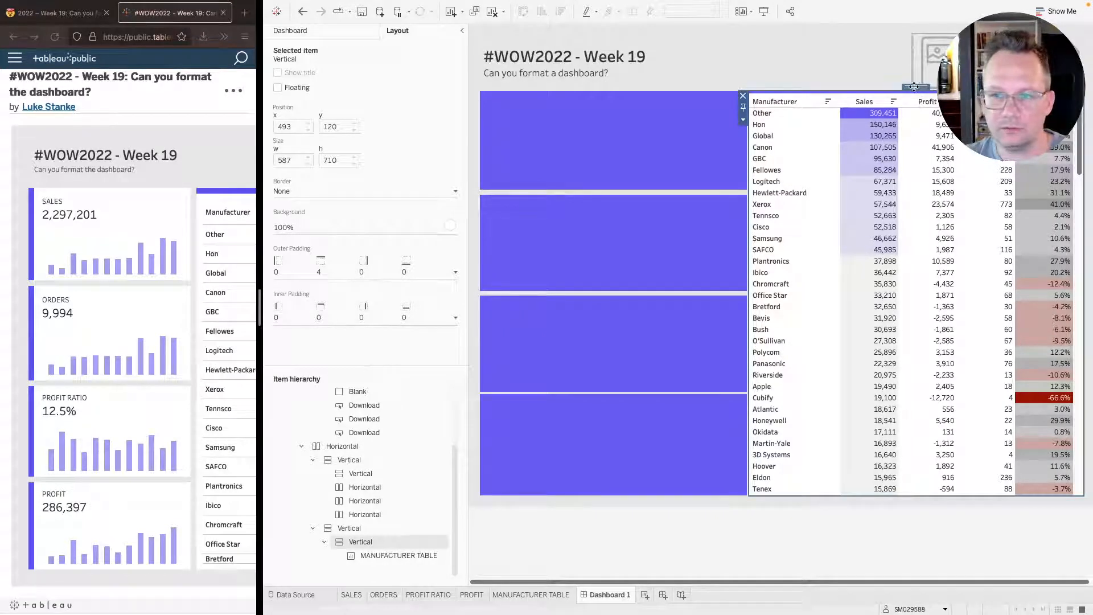
double_click(916, 87)
left_click(319, 273)
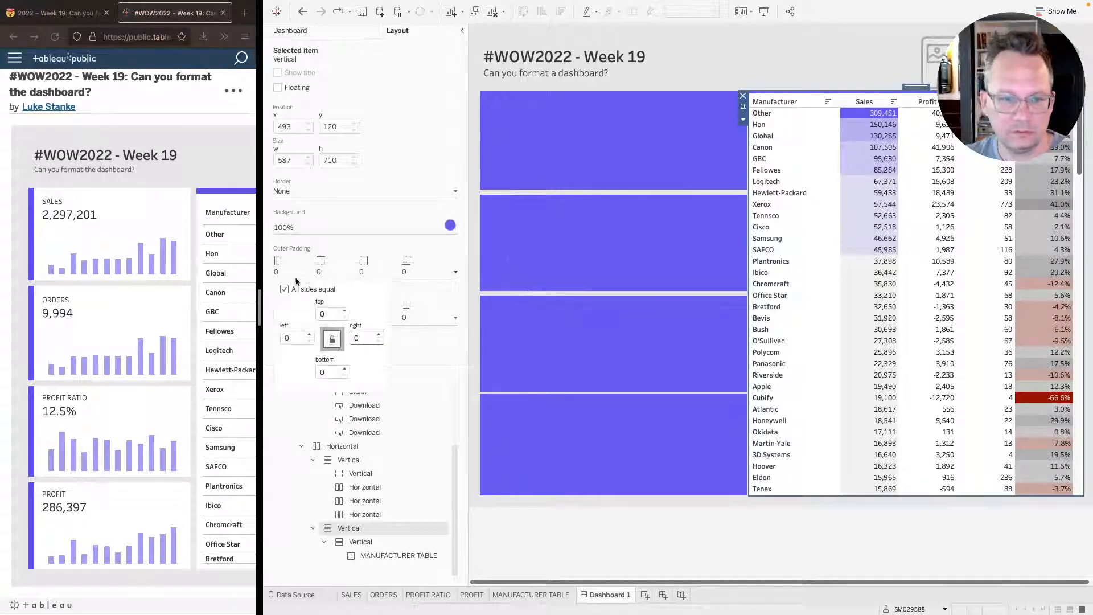
left_click(283, 289)
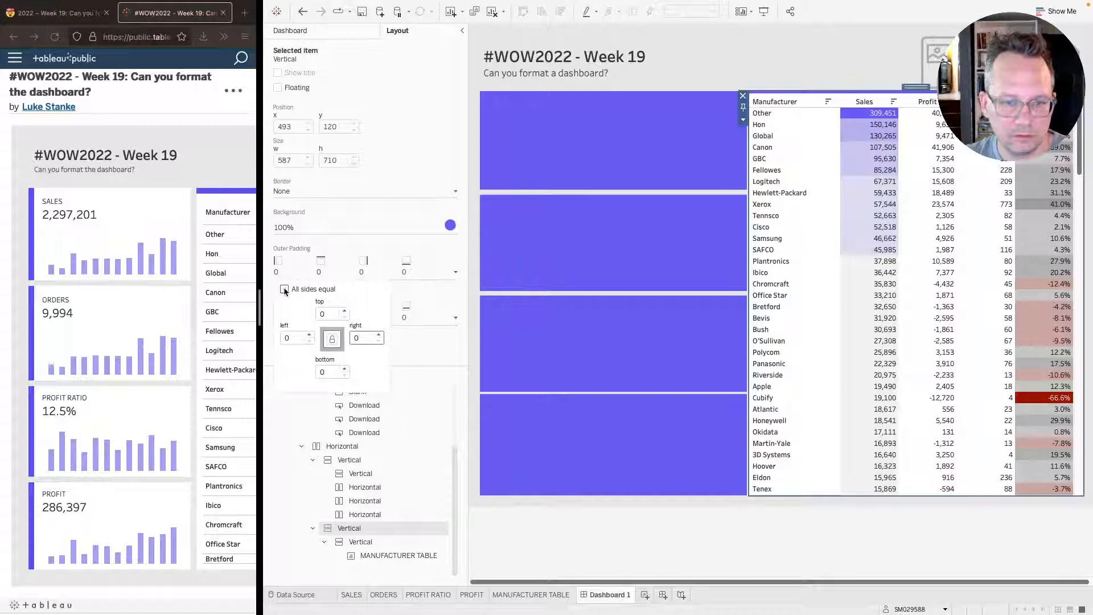
double_click(294, 338)
type("4")
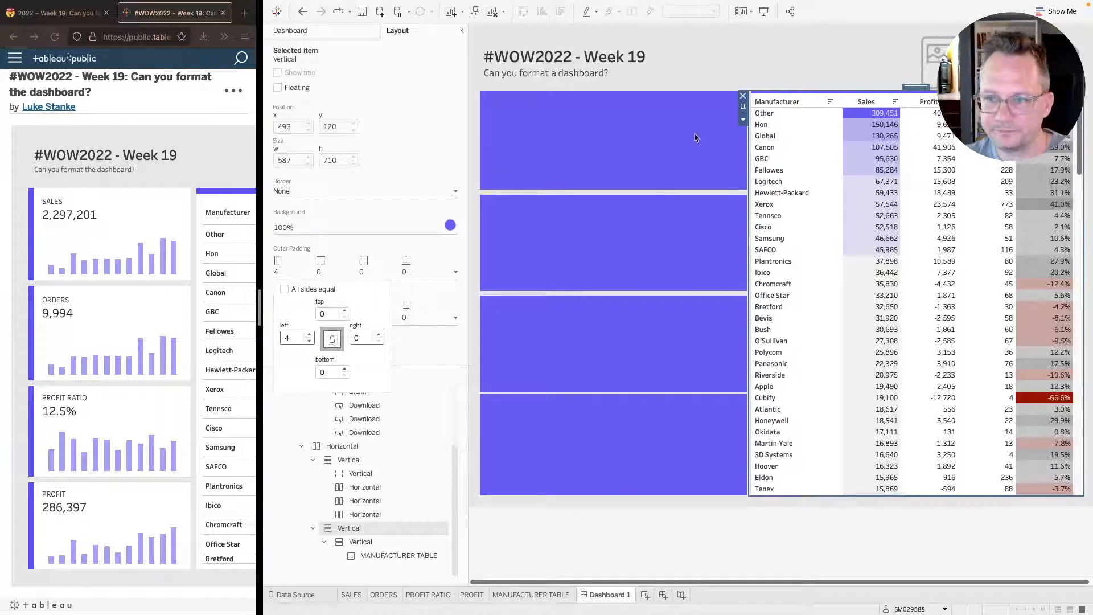
left_click(735, 65)
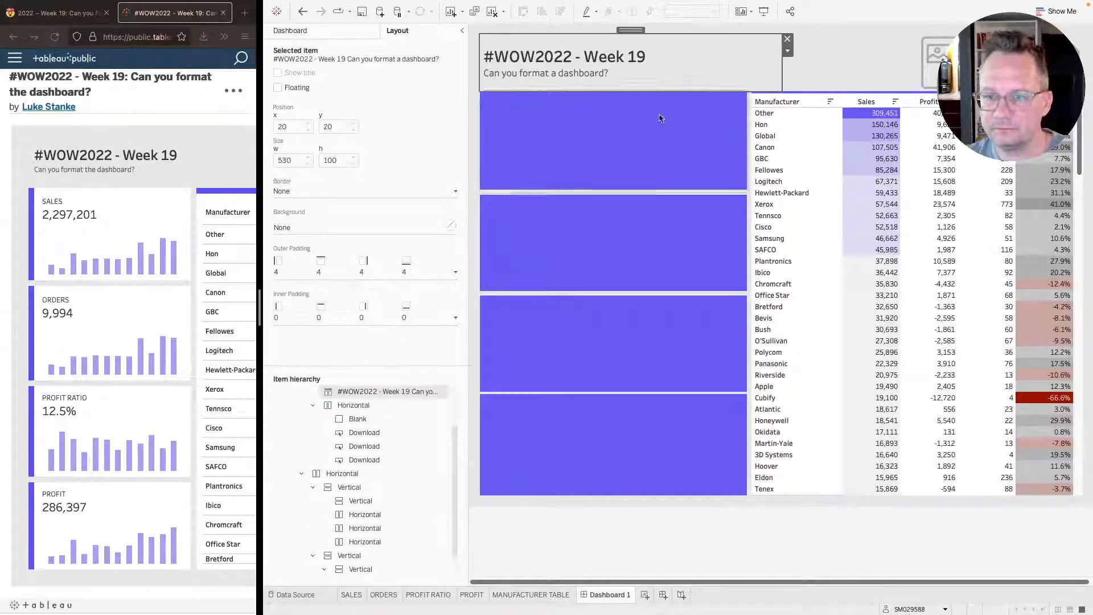
left_click(794, 529)
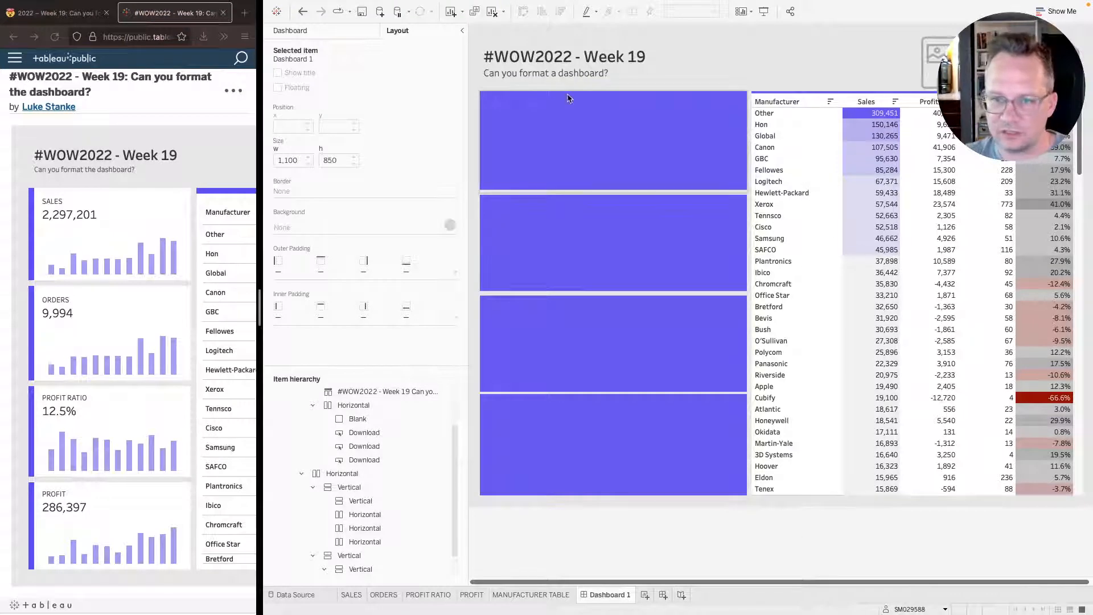
- Place the SALES sheet in the uppermost purple container and give its title white shading
left_click(317, 35)
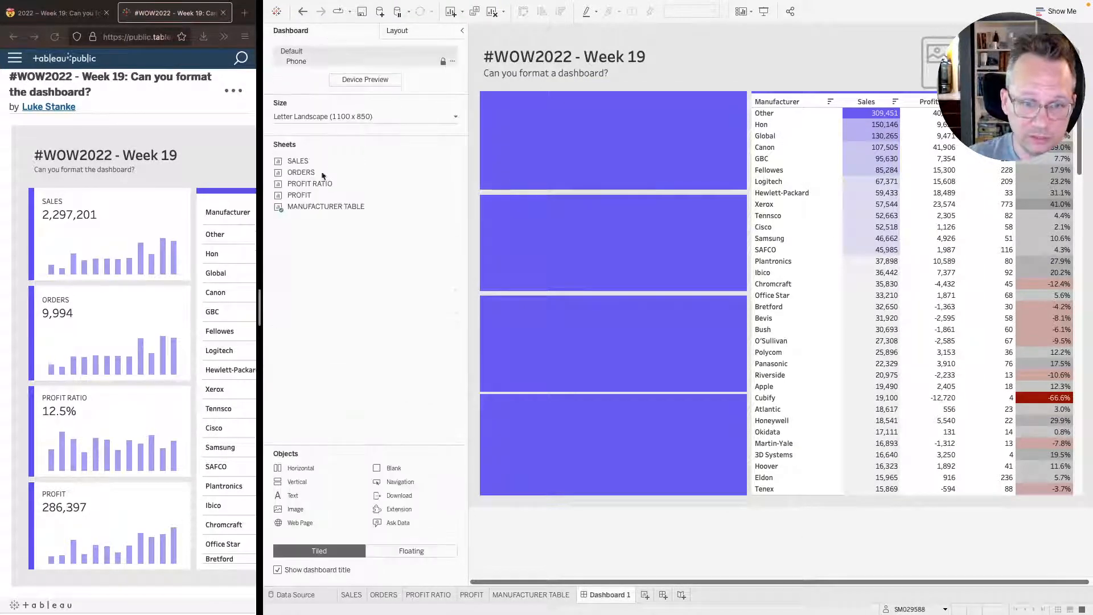
left_click(623, 130)
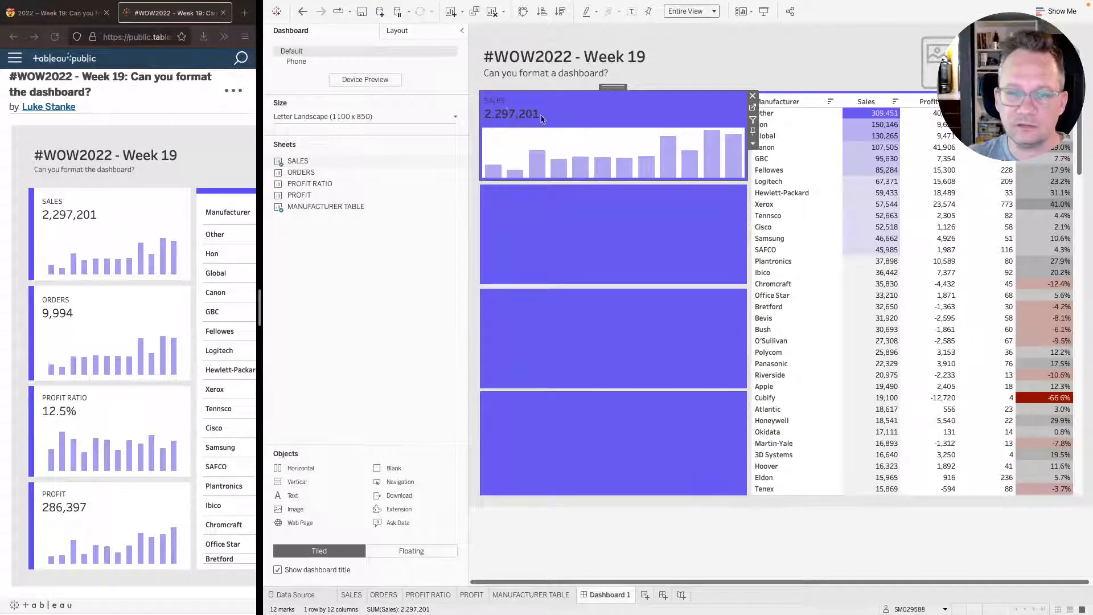
right_click(581, 114)
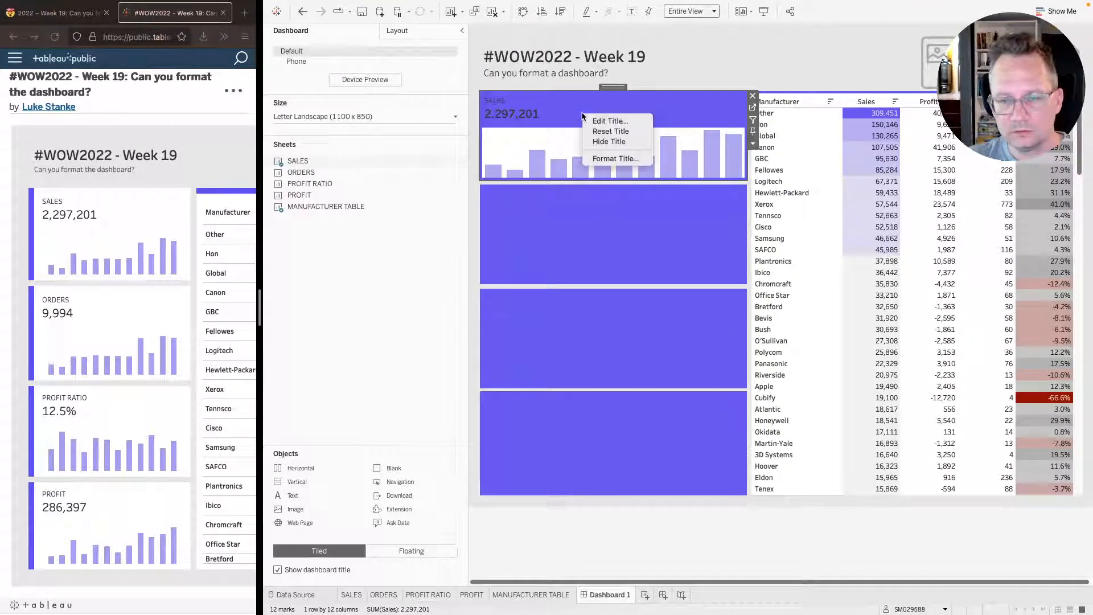
left_click(686, 115)
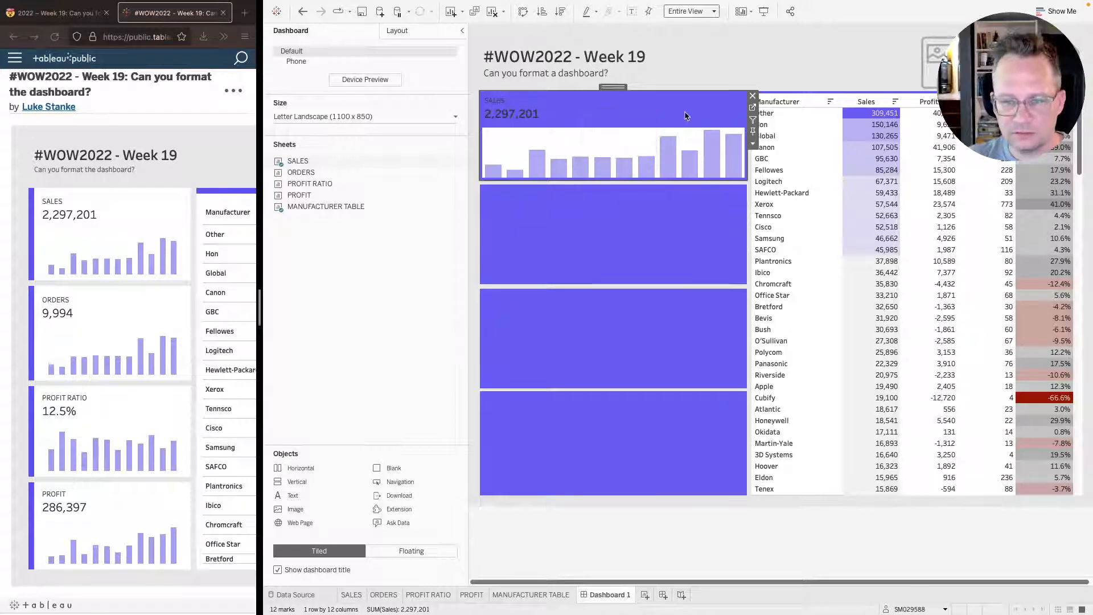
right_click(560, 116)
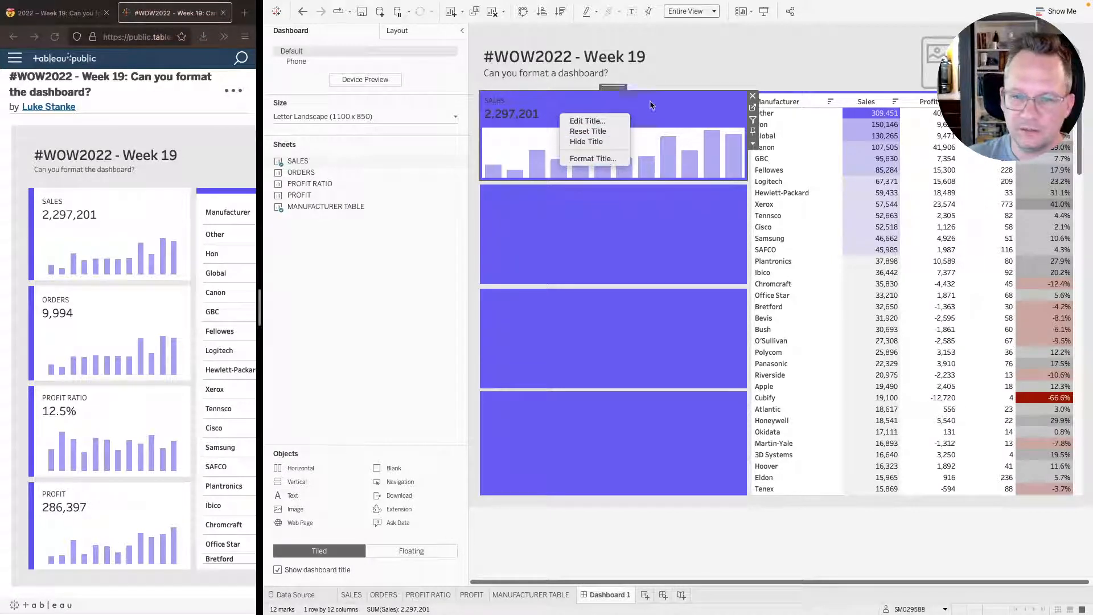
left_click(595, 159)
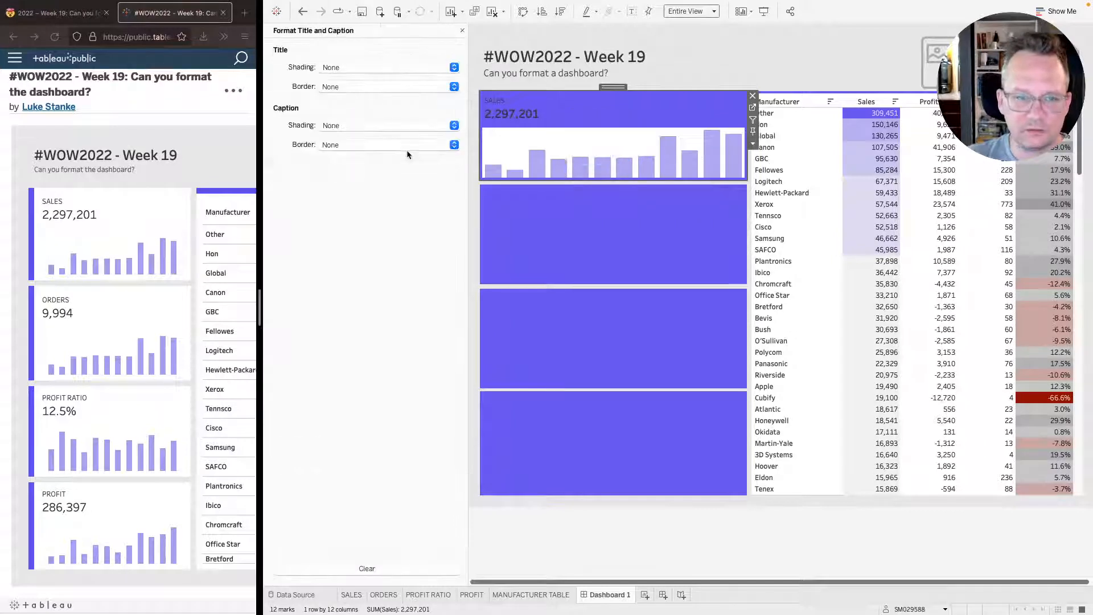
left_click(332, 68)
left_click(336, 102)
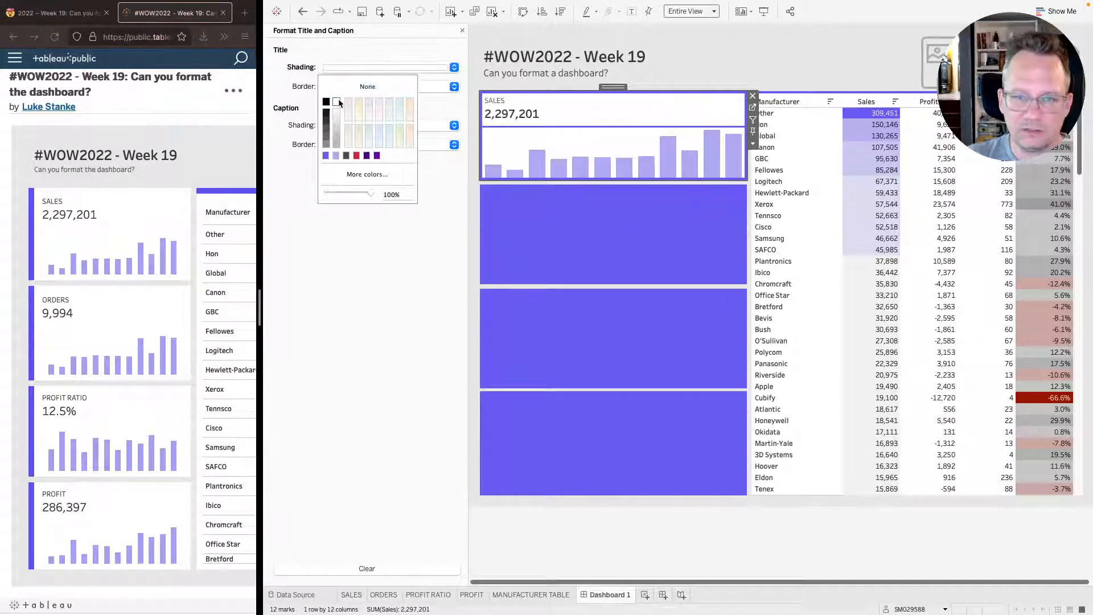
- Set the default pane and header shading of the SALES chart to white
left_click(580, 141)
right_click(579, 140)
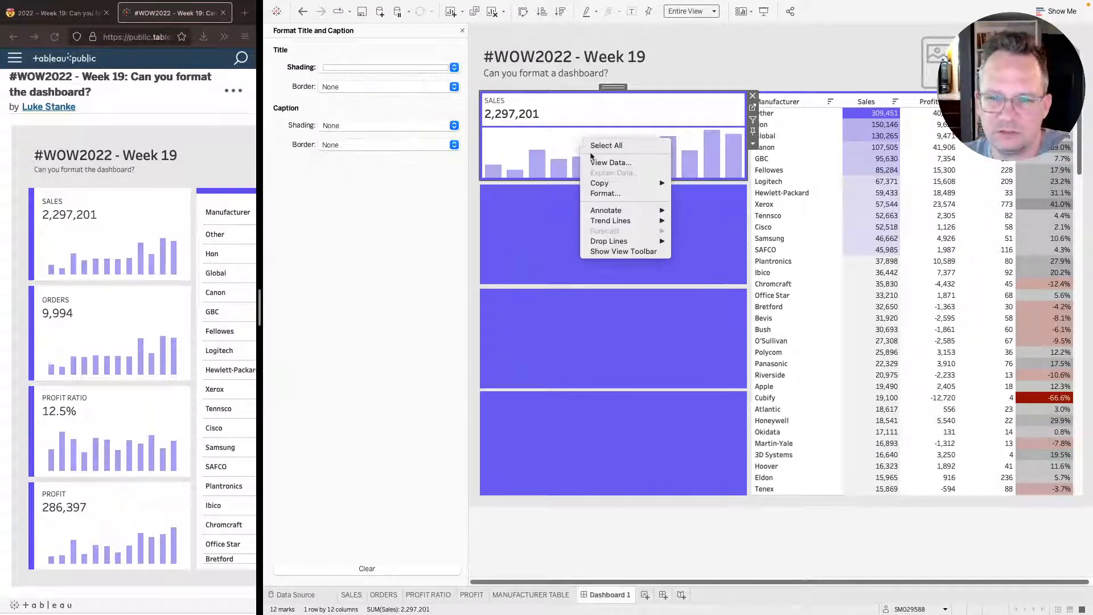
left_click(613, 193)
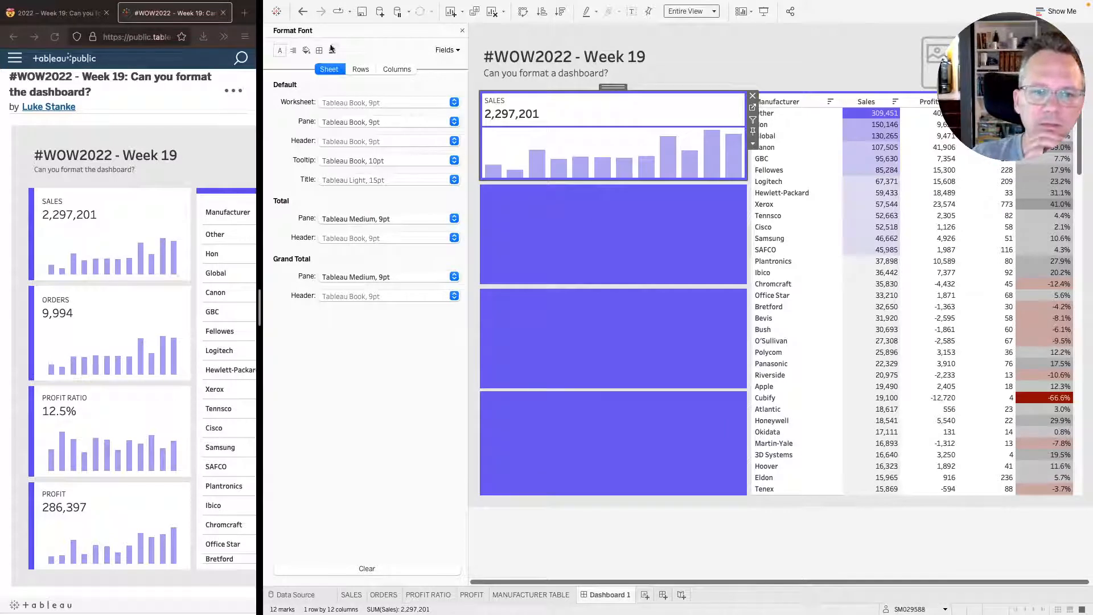
left_click(307, 51)
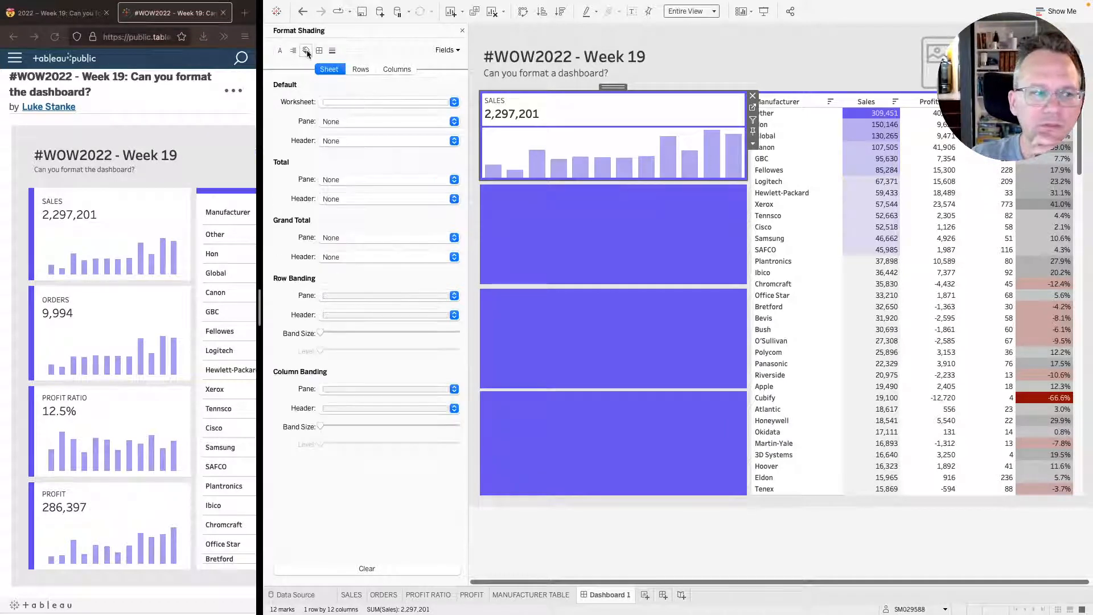
left_click(330, 103)
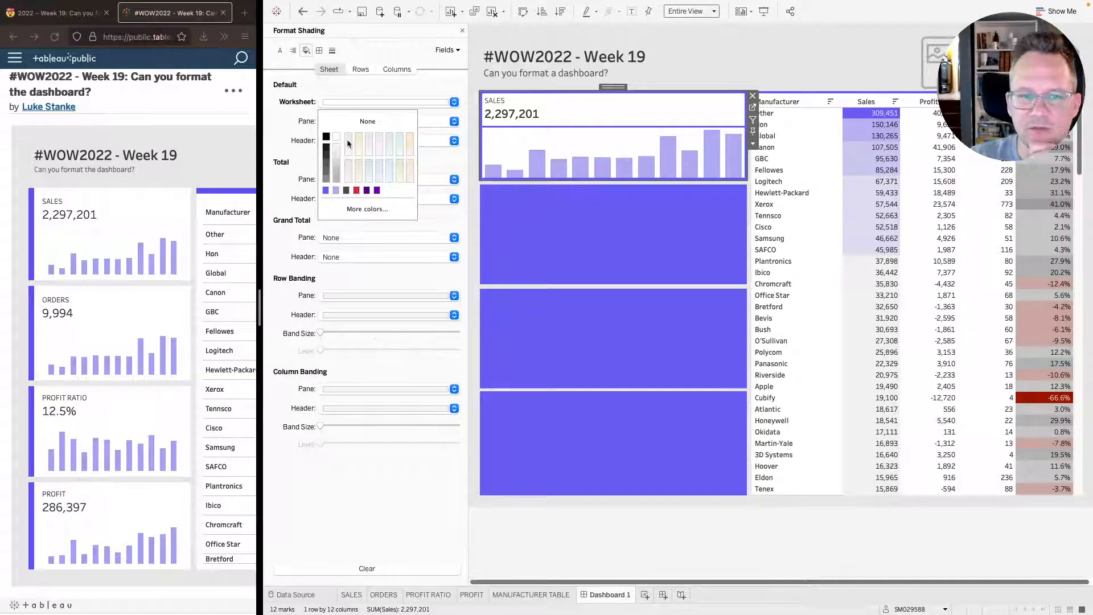
left_click(274, 118)
left_click(360, 122)
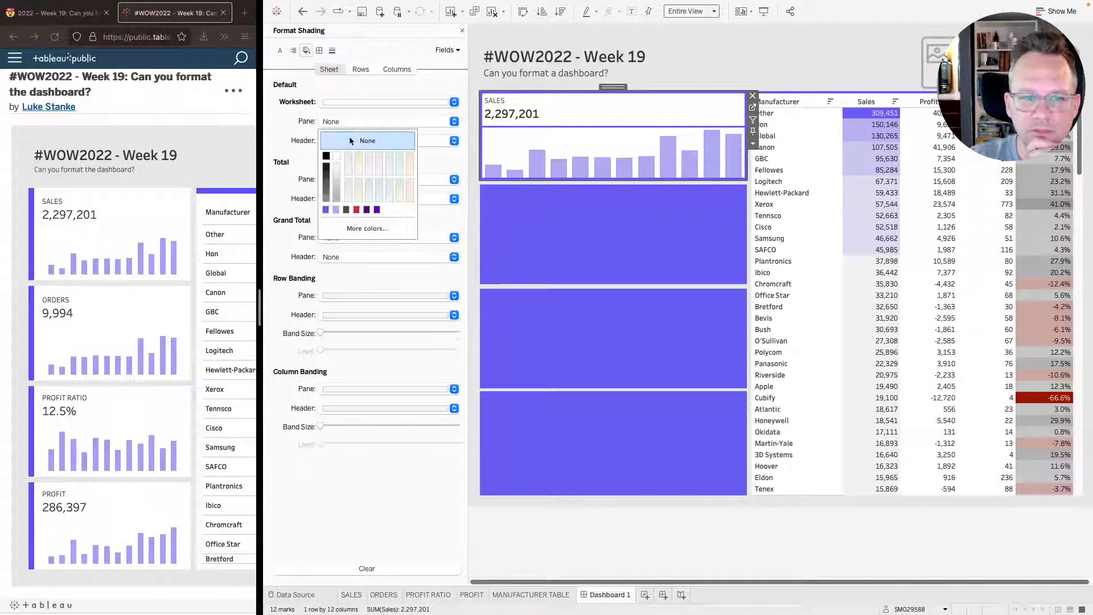
left_click(334, 143)
left_click(334, 143)
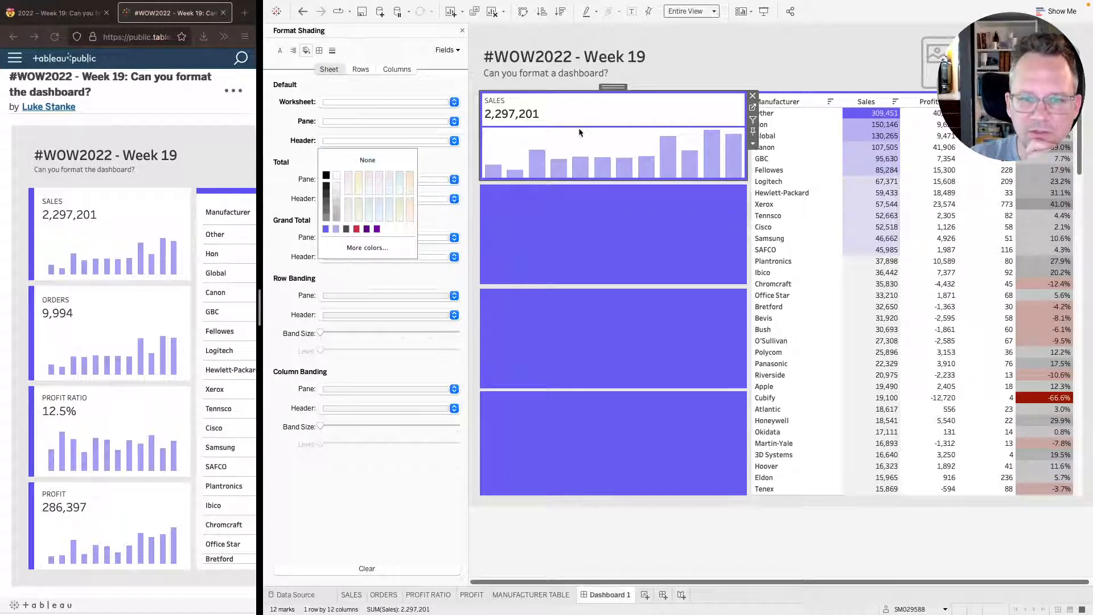
left_click(461, 30)
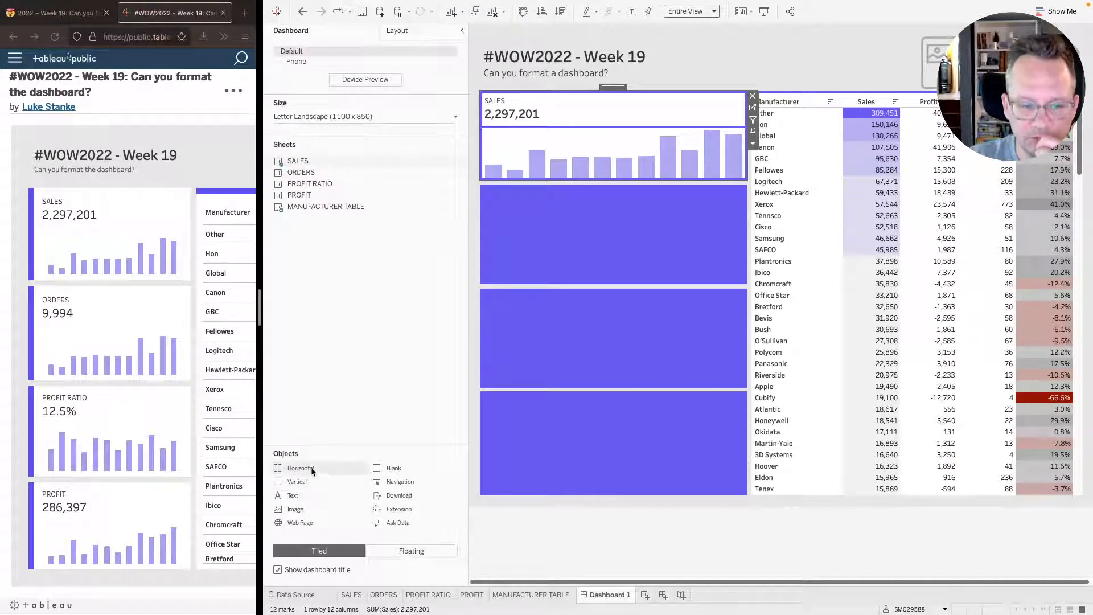
- Try adding a vertical container beside the SALES chart in the uppermost container, with a white background
left_click_drag(308, 468, 564, 137)
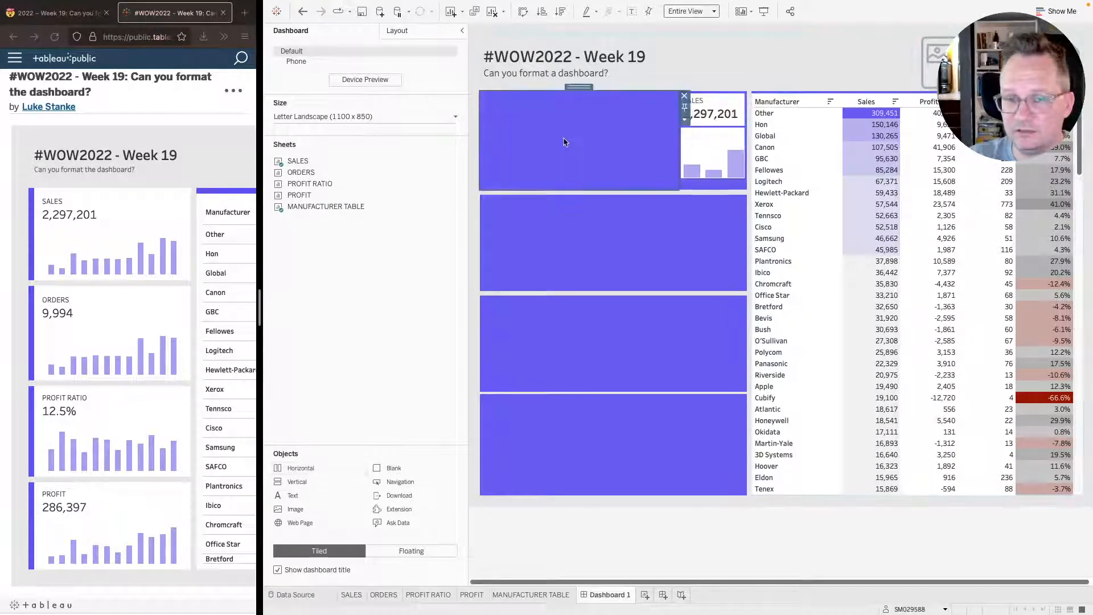
left_click(397, 30)
left_click(298, 228)
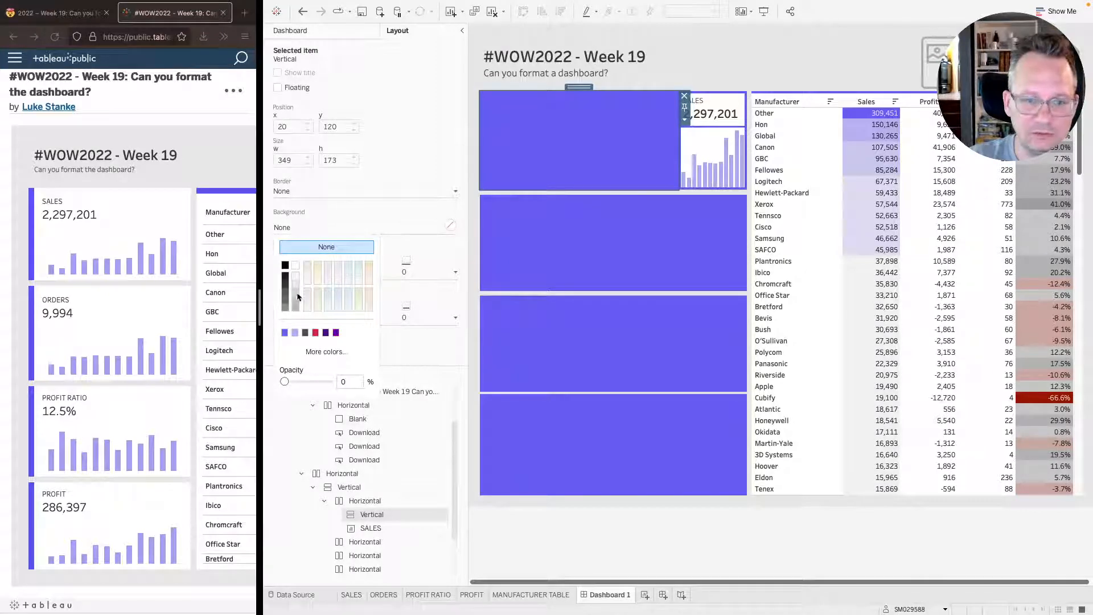
left_click(296, 265)
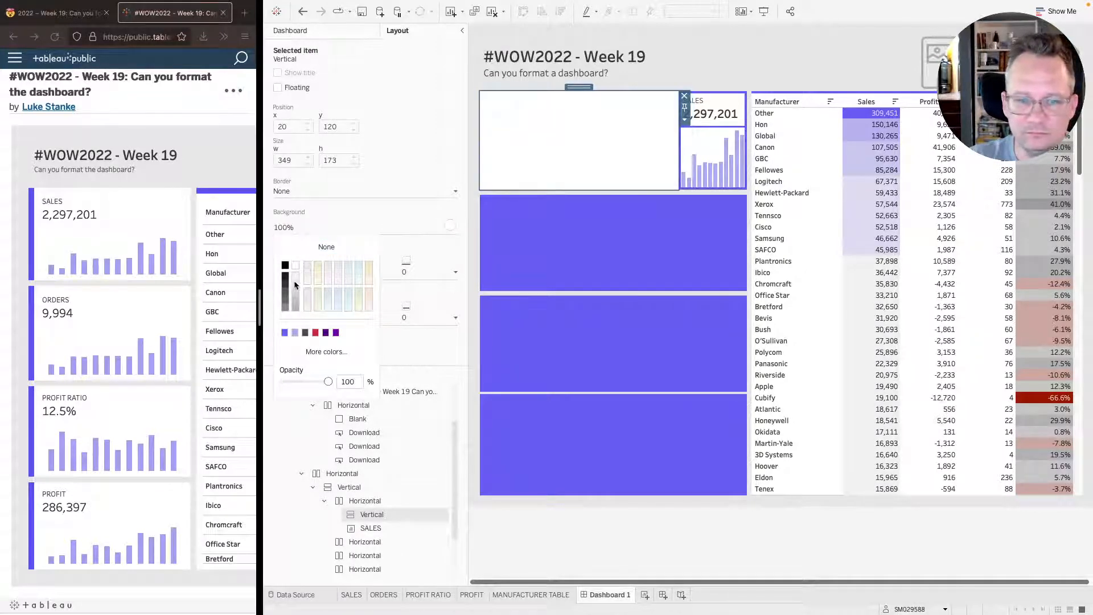
- Try moving the SALES chart into the new white vertical container and select that container
left_click(709, 130)
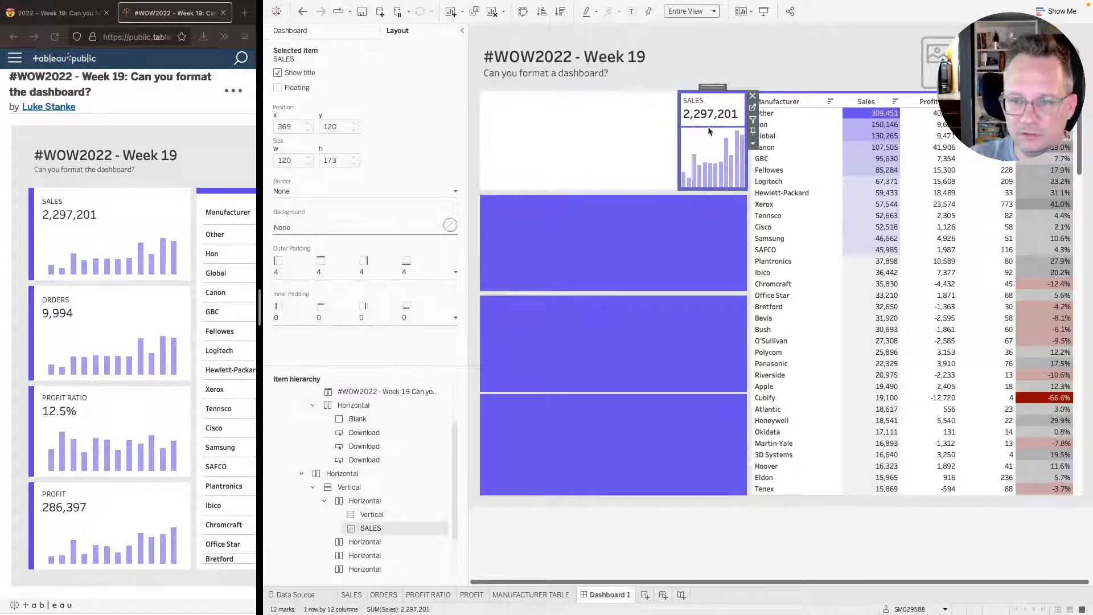
left_click_drag(707, 93, 645, 122)
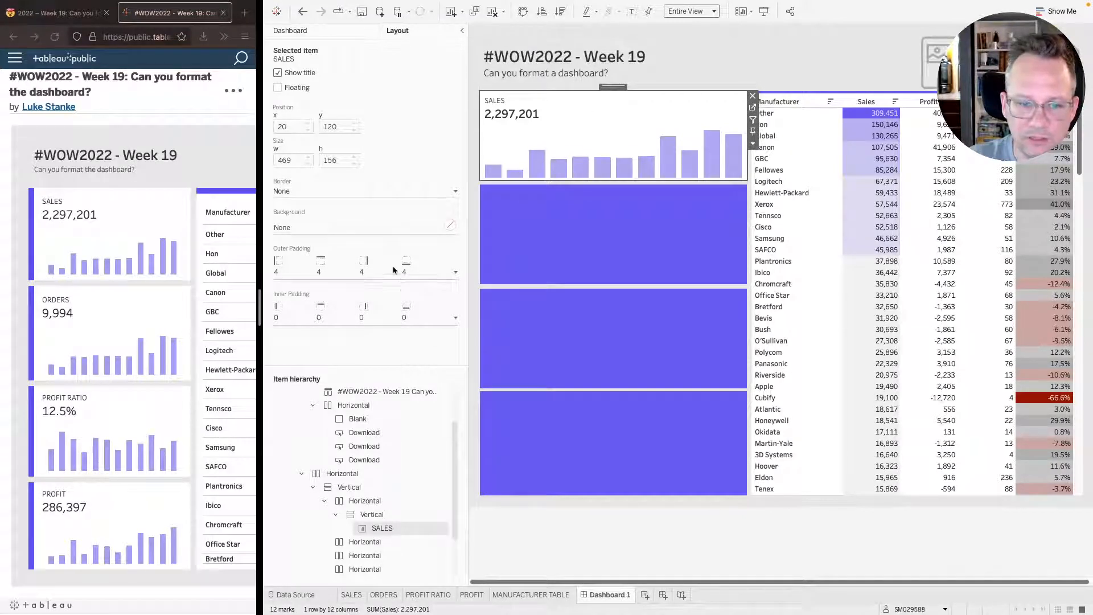
left_click(373, 515)
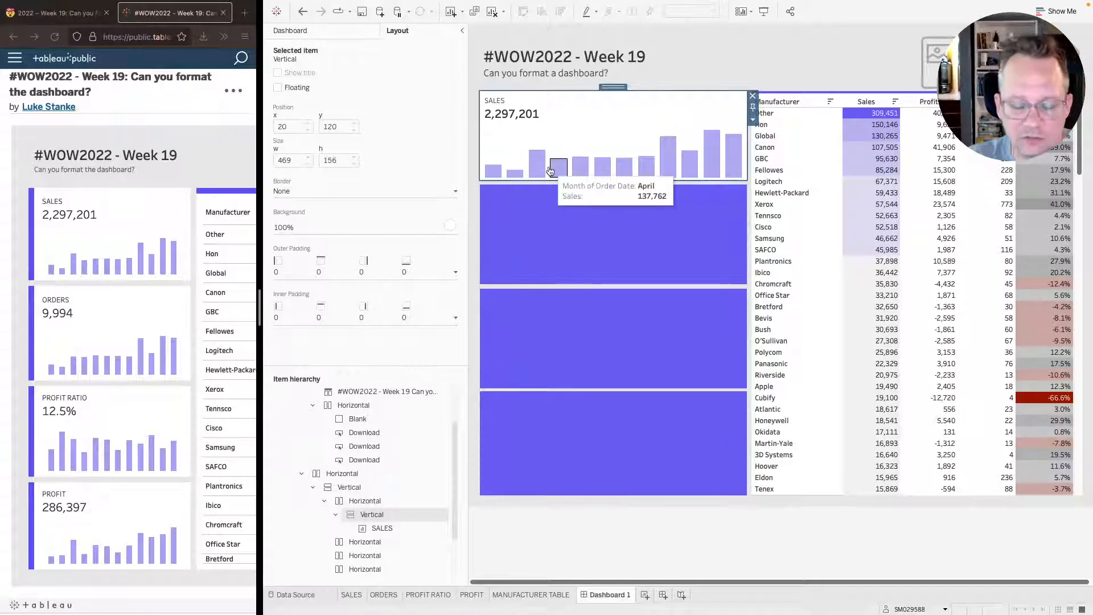
- Set the default worksheet shading of the SALES chart to white
left_click(501, 141)
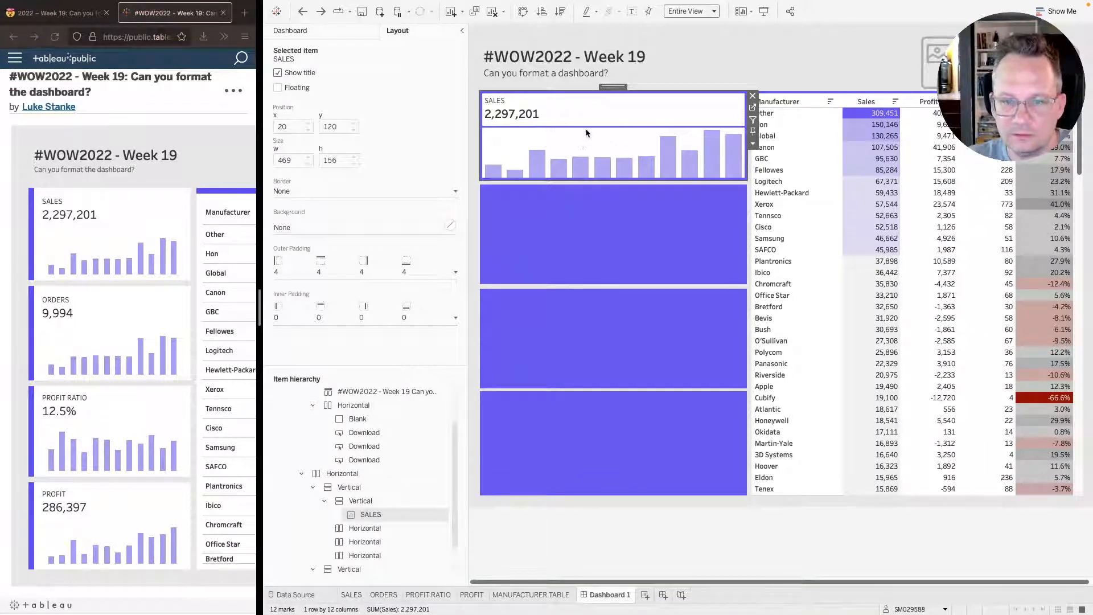
right_click(573, 144)
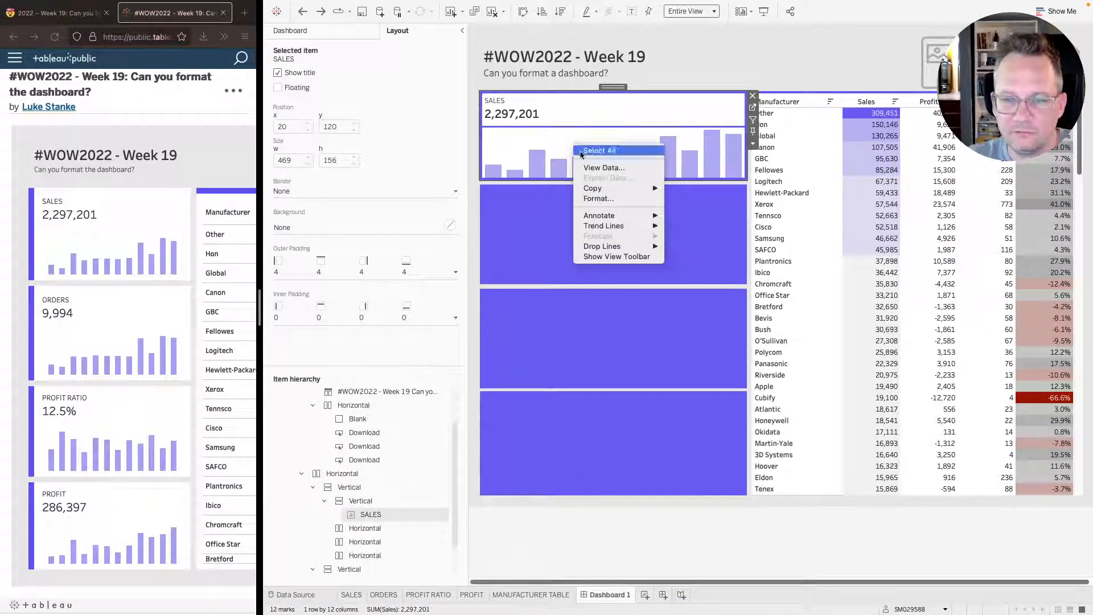
left_click(602, 202)
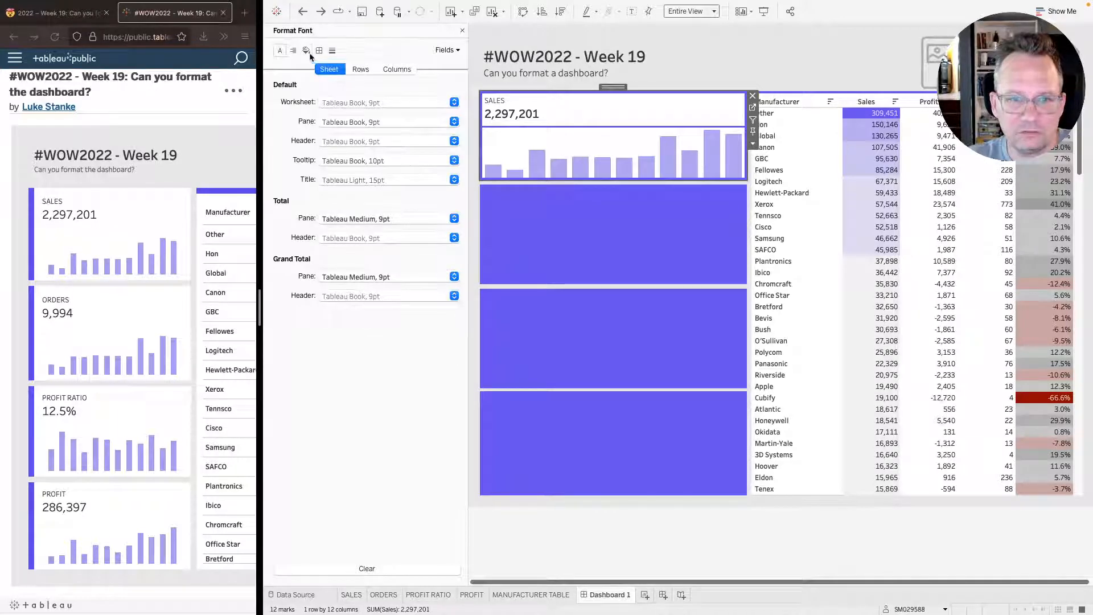
left_click(306, 51)
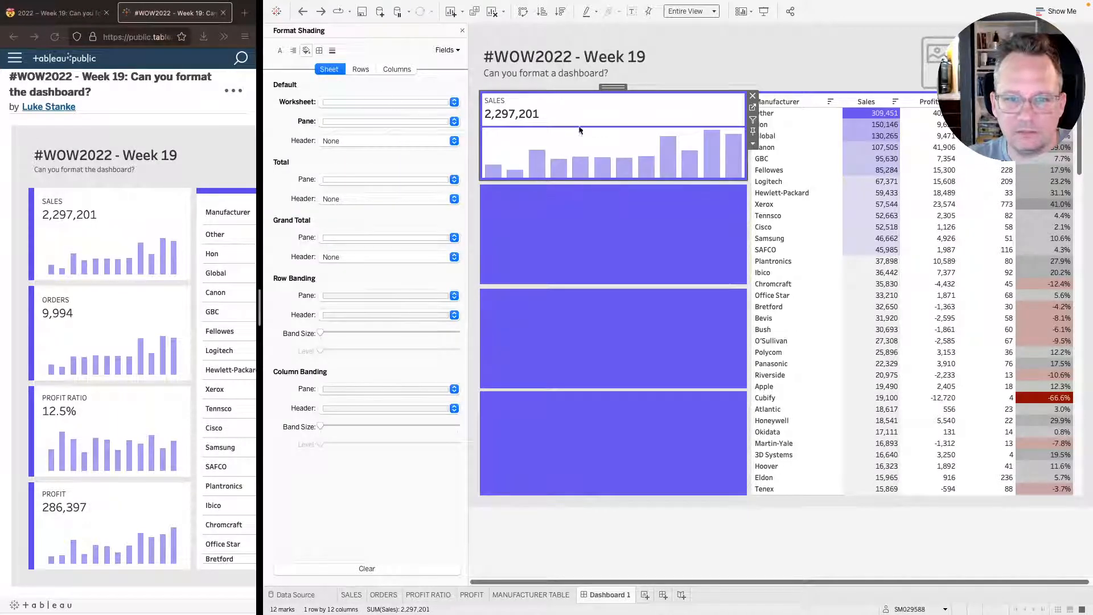
left_click(339, 102)
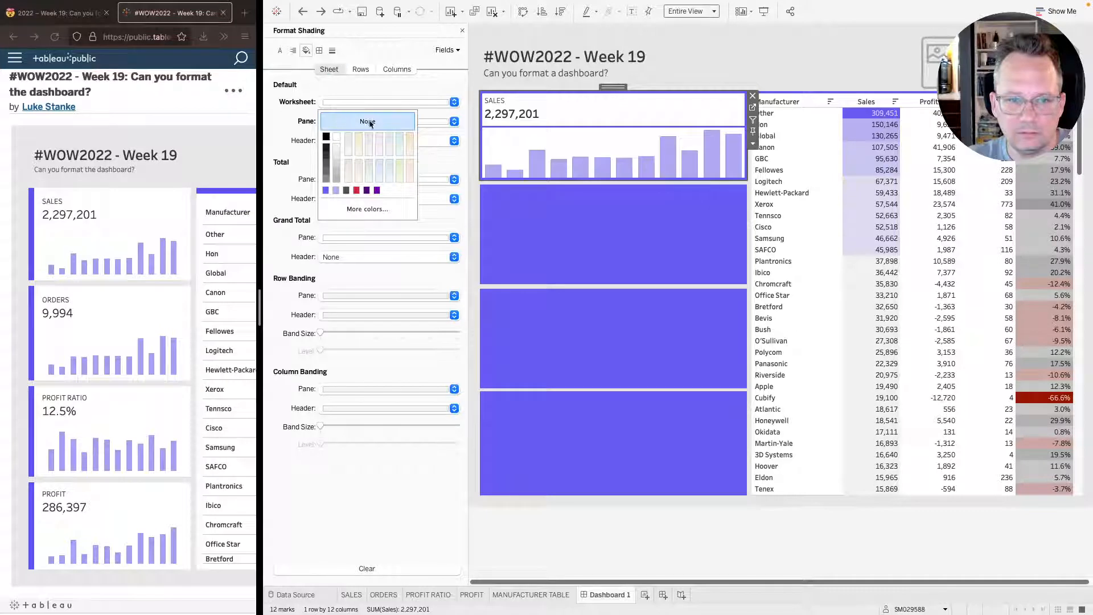
left_click(337, 137)
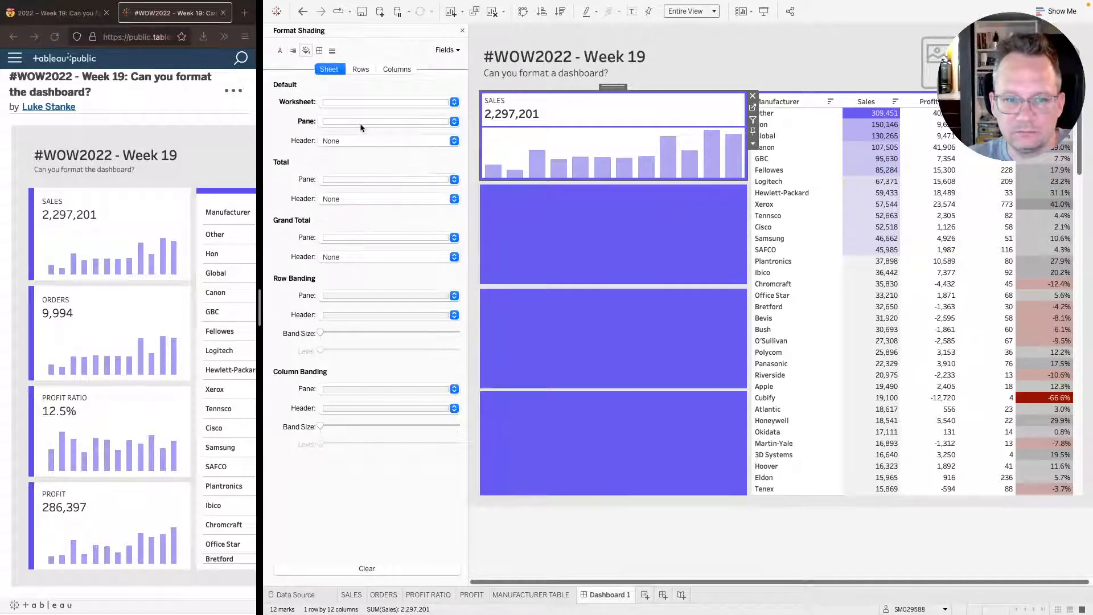
- Set the default pane and header shading of the SALES chart to white
left_click(360, 124)
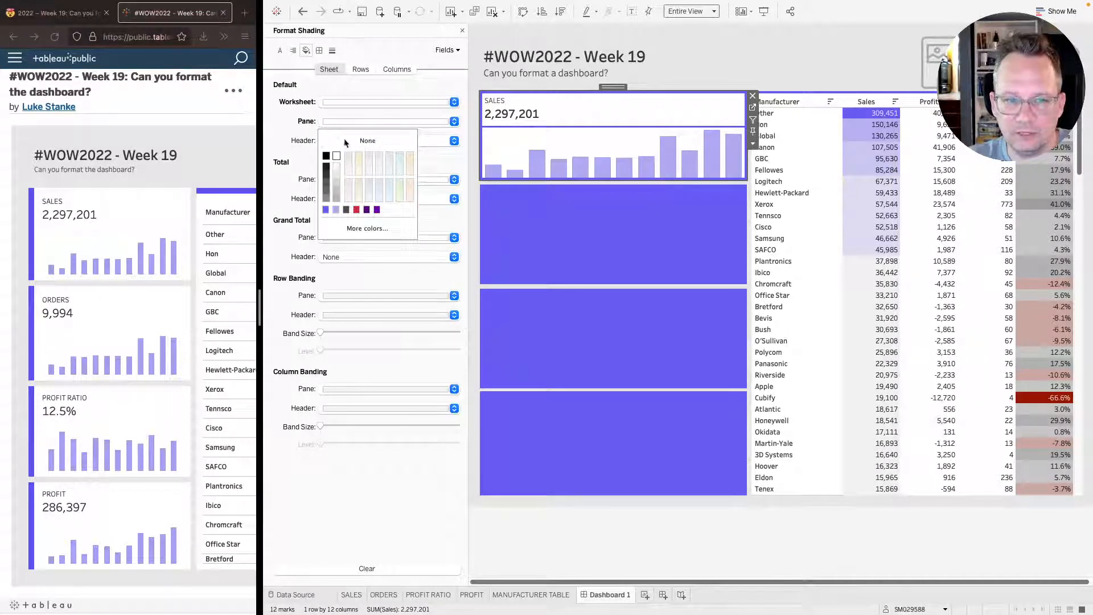
left_click(356, 144)
left_click(359, 142)
left_click(359, 155)
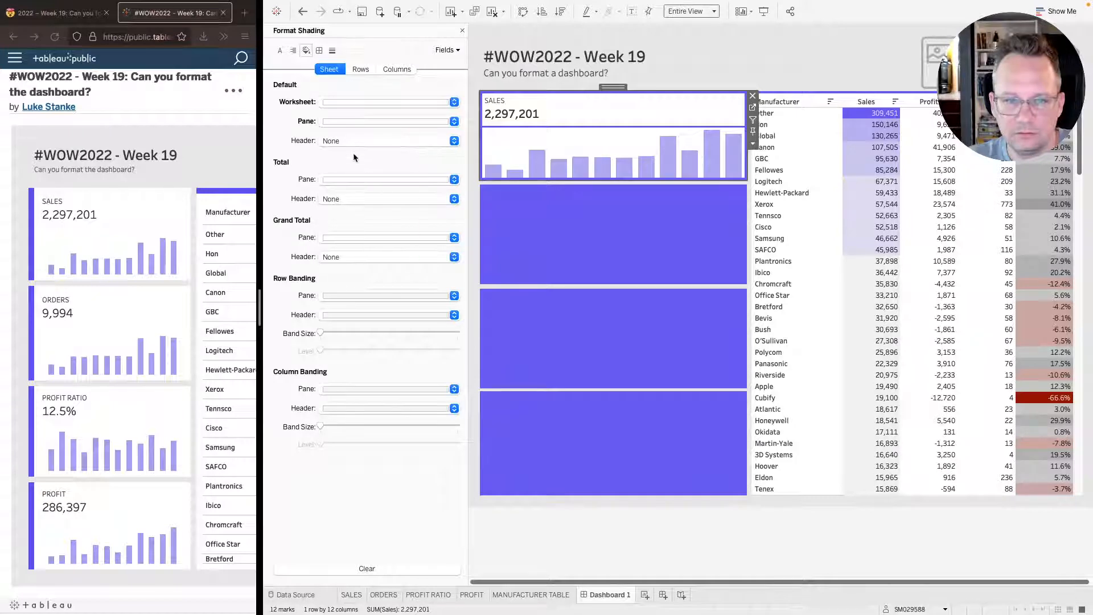
left_click(351, 125)
left_click(289, 137)
left_click(330, 141)
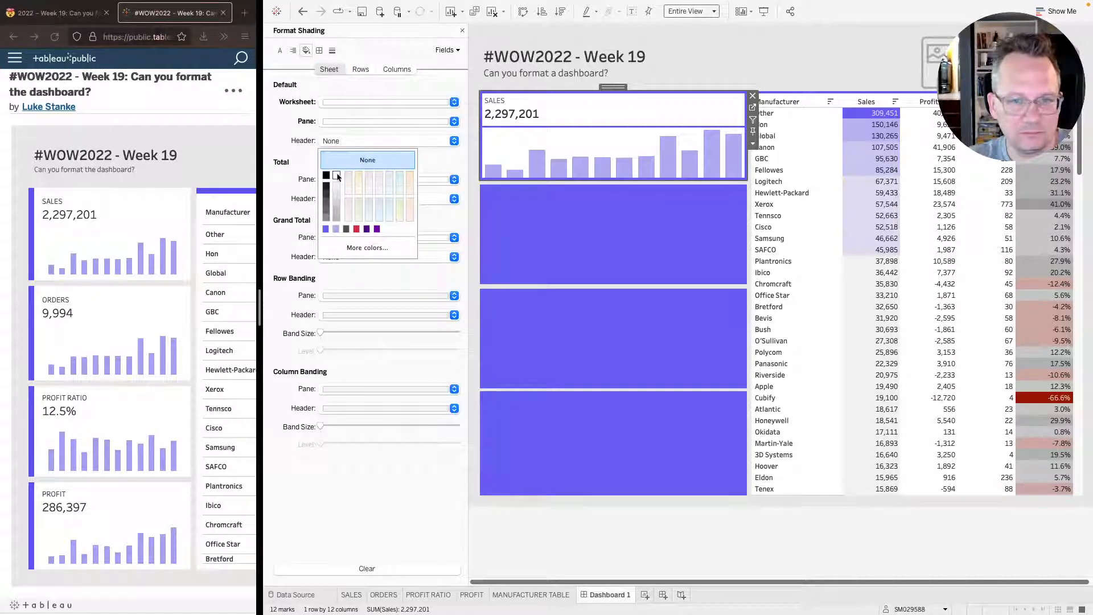
left_click(336, 178)
left_click(599, 127)
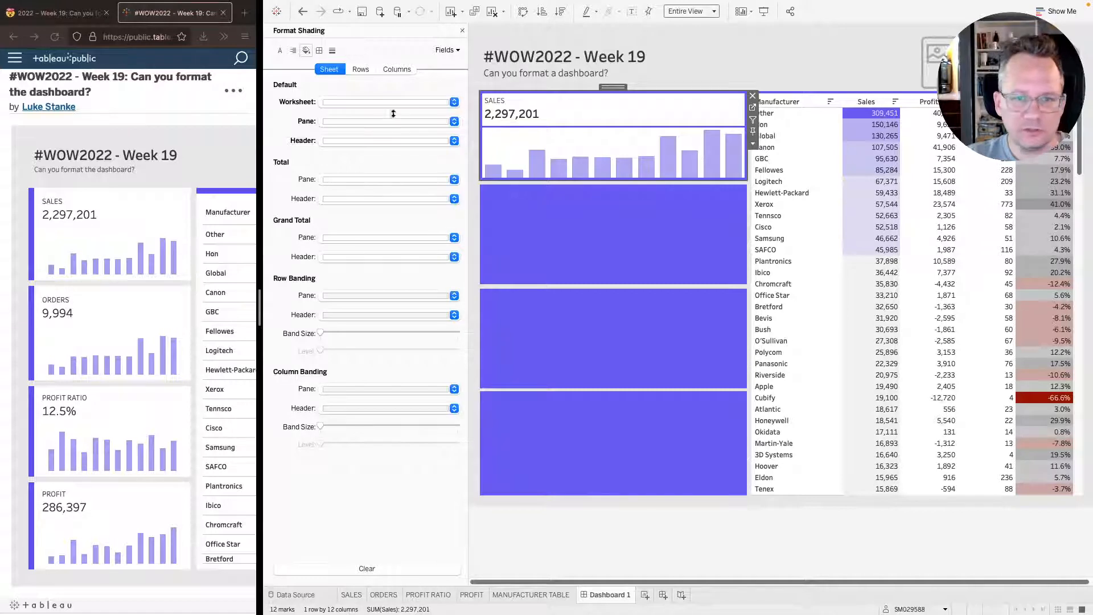
- Close the shading settings and give the SALES dashboard item a white layout background
left_click(461, 30)
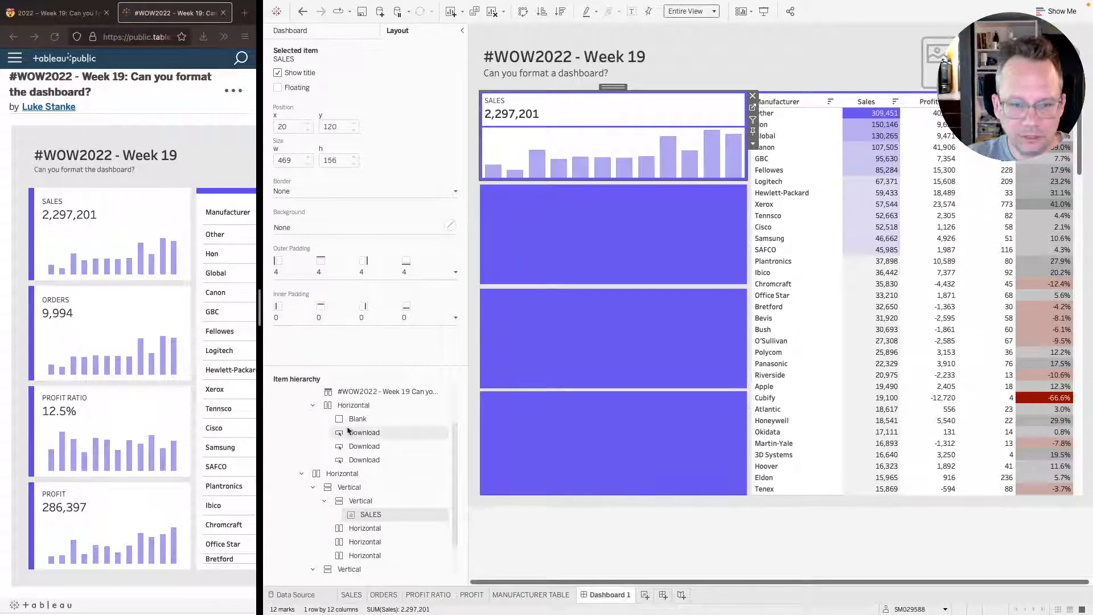
left_click(310, 228)
left_click(295, 266)
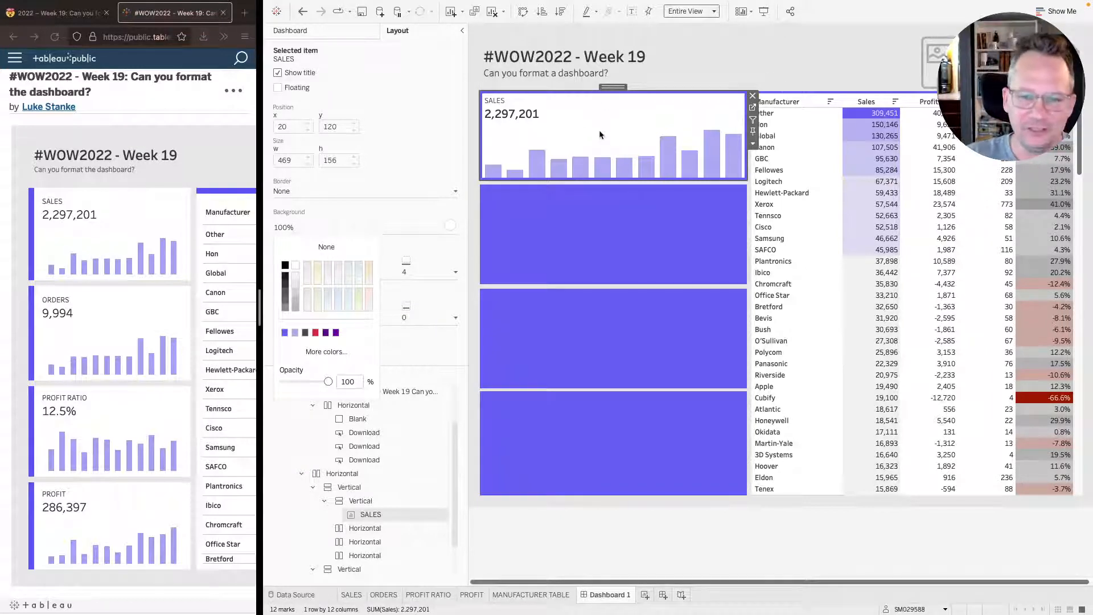
left_click(574, 118)
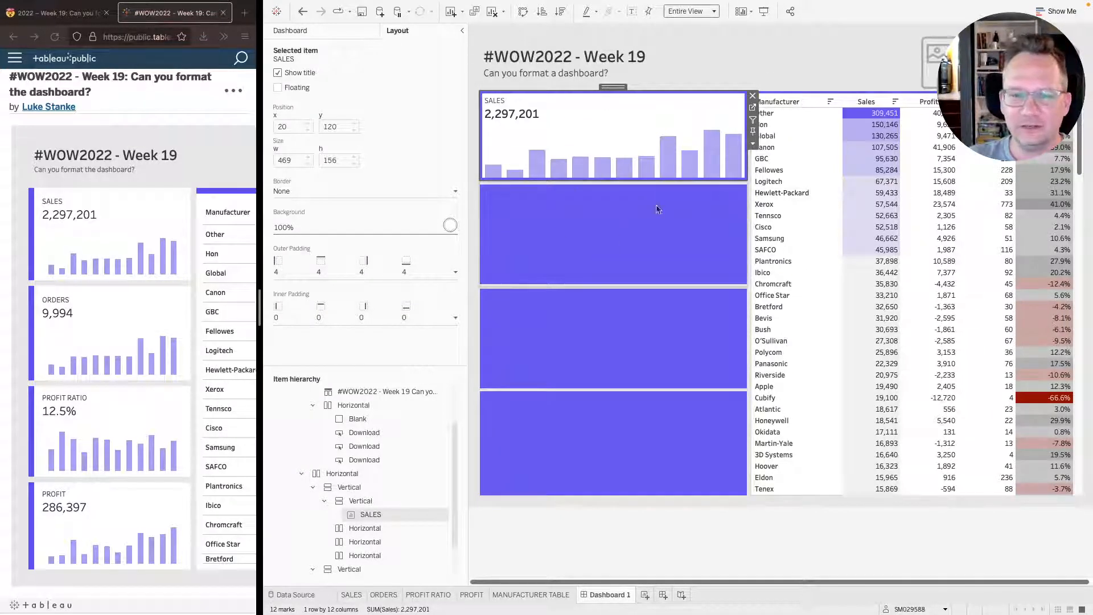
- Set the SALES chart's outer padding to 0 on the top, right and bottom sides, keeping 4 on the left
left_click(319, 273)
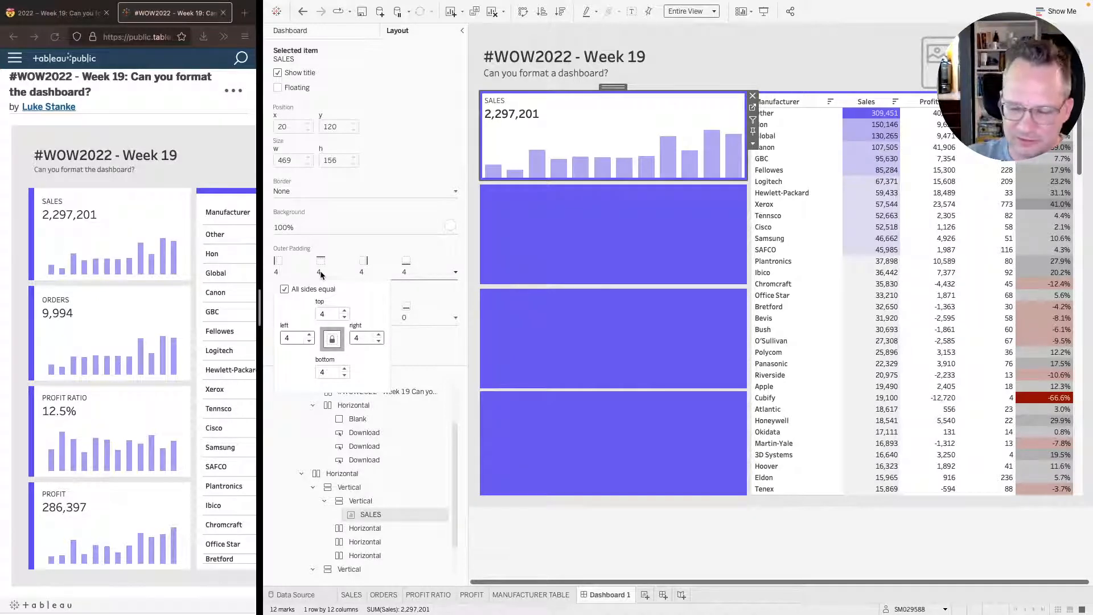
left_click(284, 288)
double_click(337, 315)
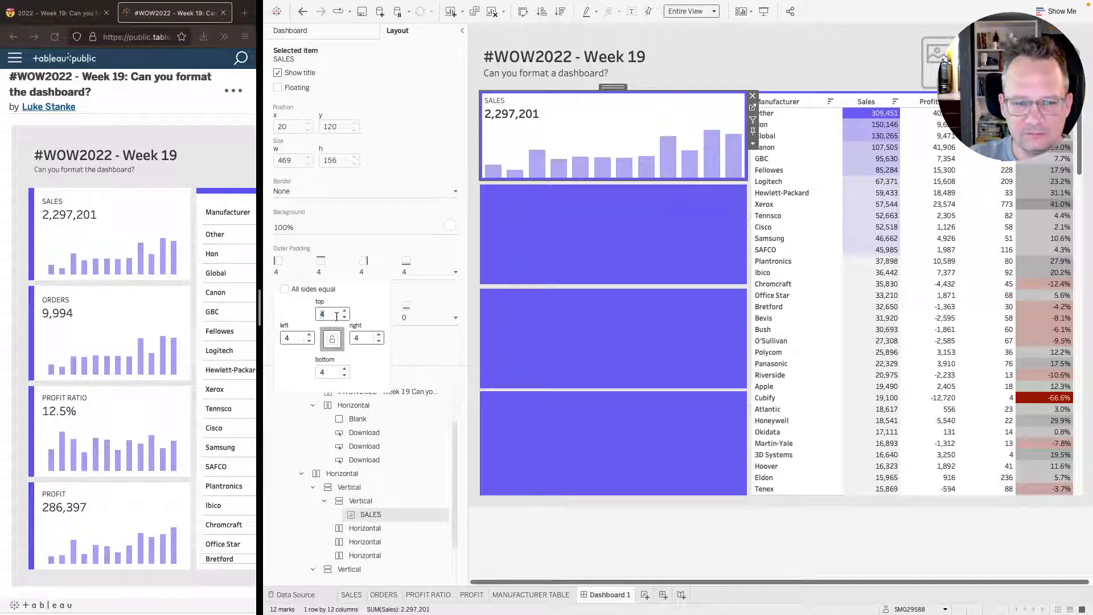
type("0")
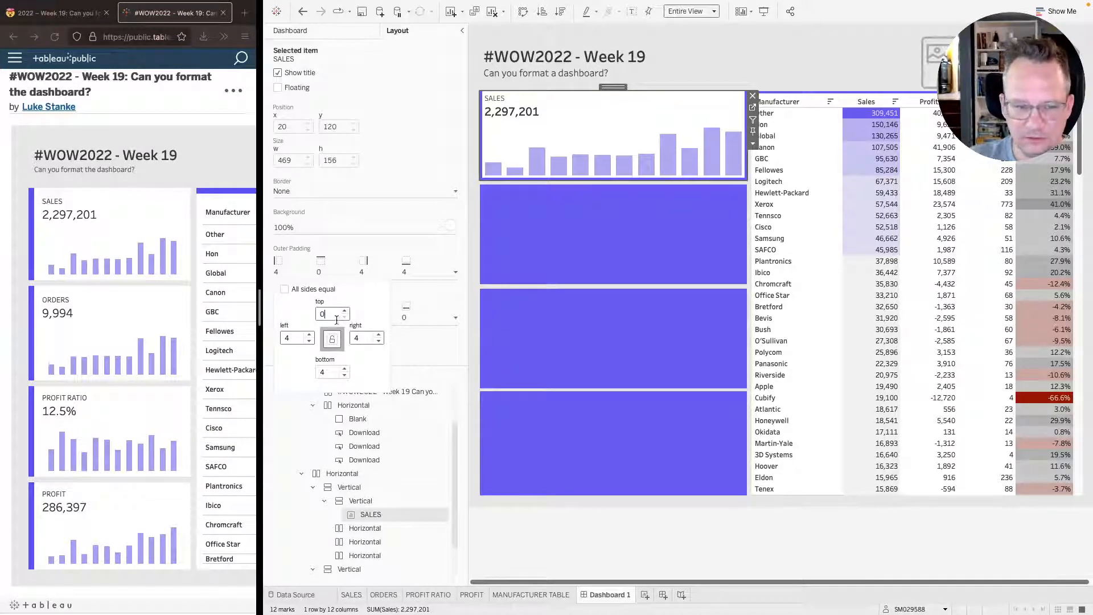
left_click(357, 337)
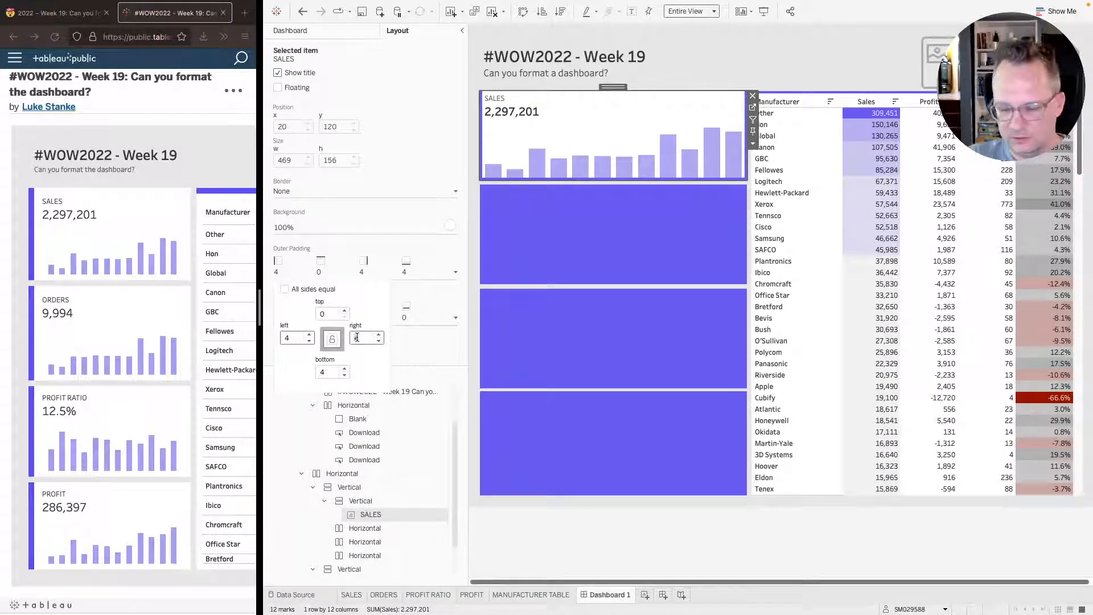
double_click(357, 337)
type("2")
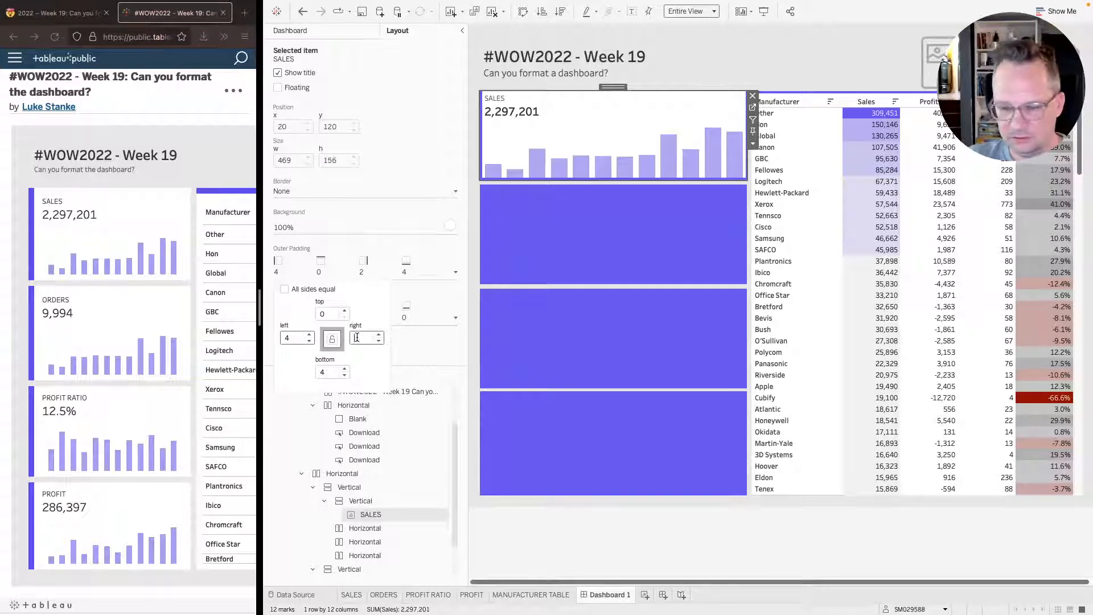
type("0")
key("Tab")
type("0")
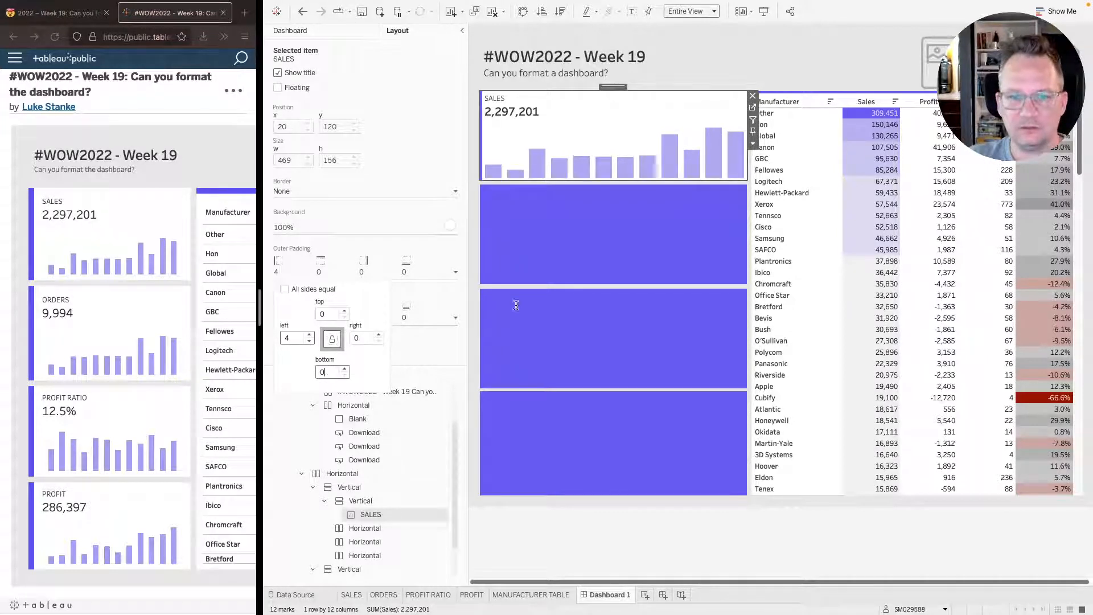
- Place the ORDERS sheet in the second purple container and give it a white background
left_click(630, 230)
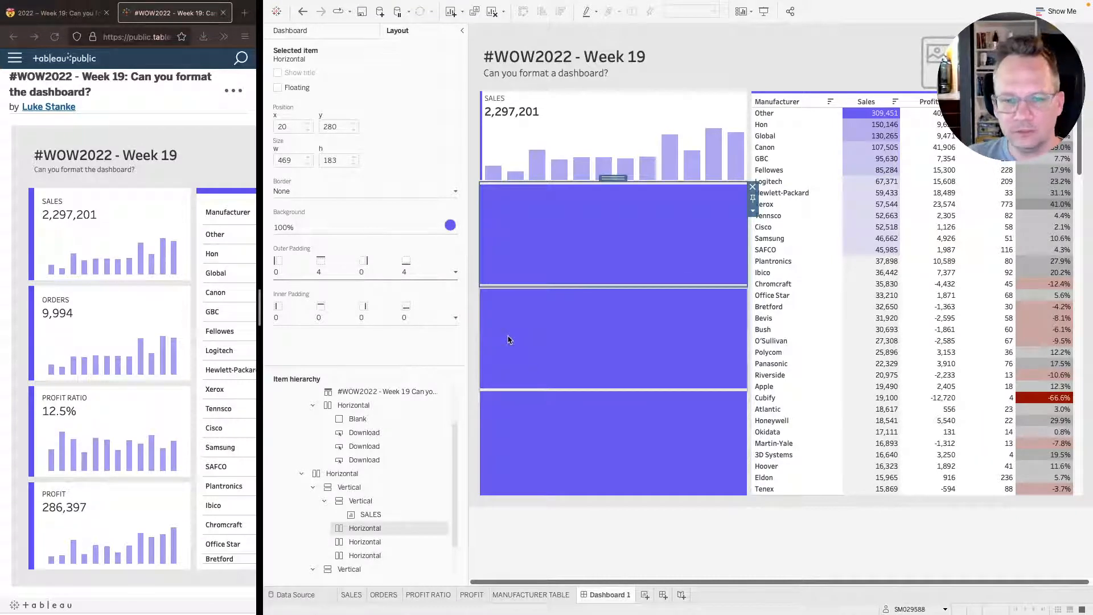
left_click(328, 33)
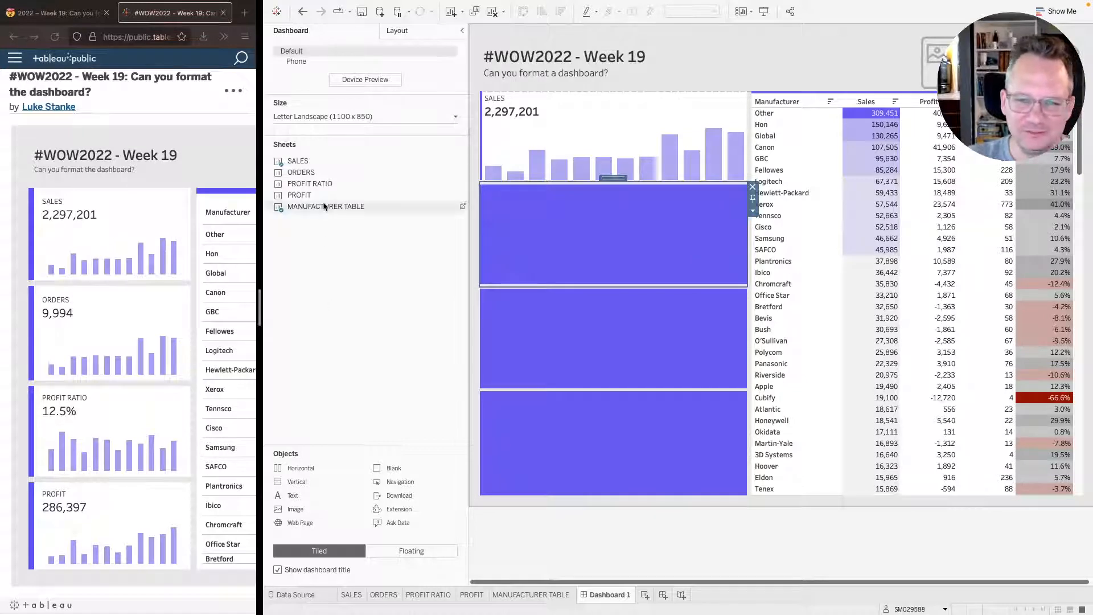
mouse_move(325, 173)
left_mouse_down()
mouse_move(562, 202)
mouse_move(419, 205)
mouse_move(447, 191)
mouse_move(616, 227)
left_mouse_up()
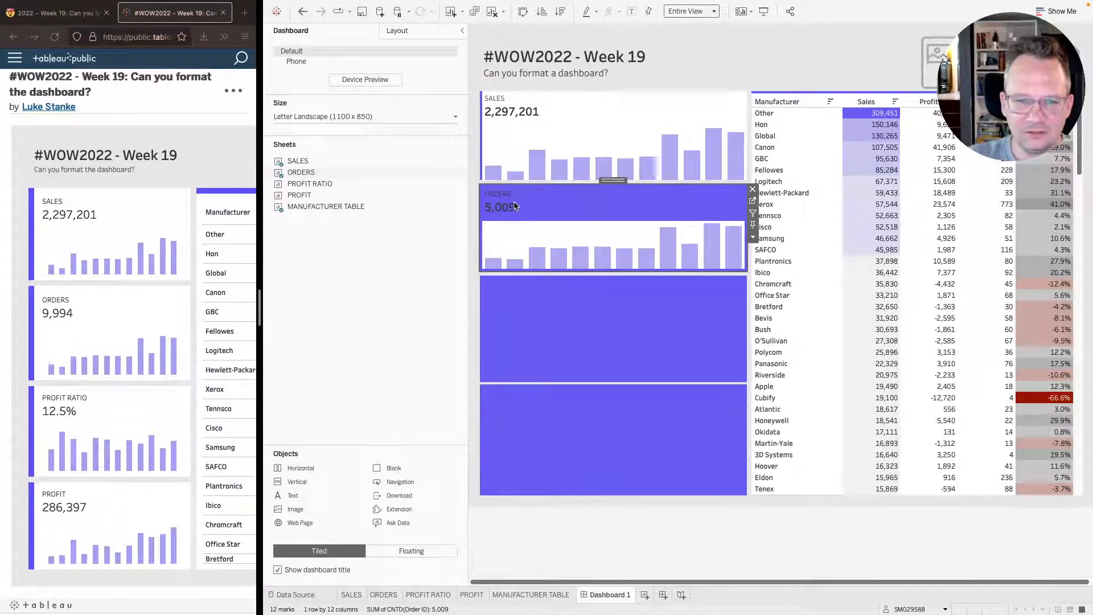
left_click(397, 33)
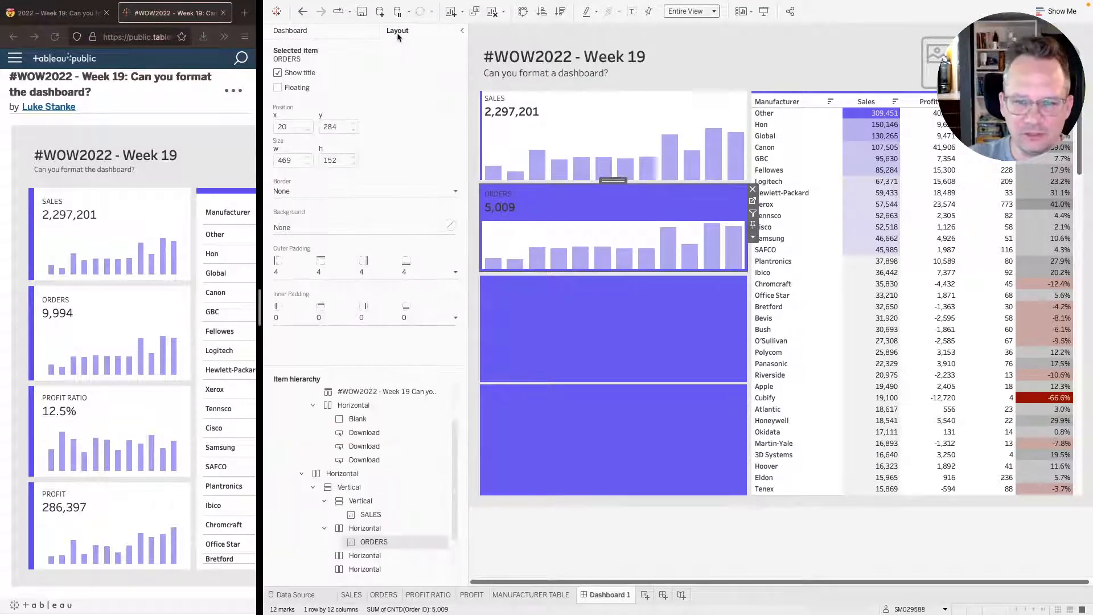
left_click(314, 227)
left_click(295, 266)
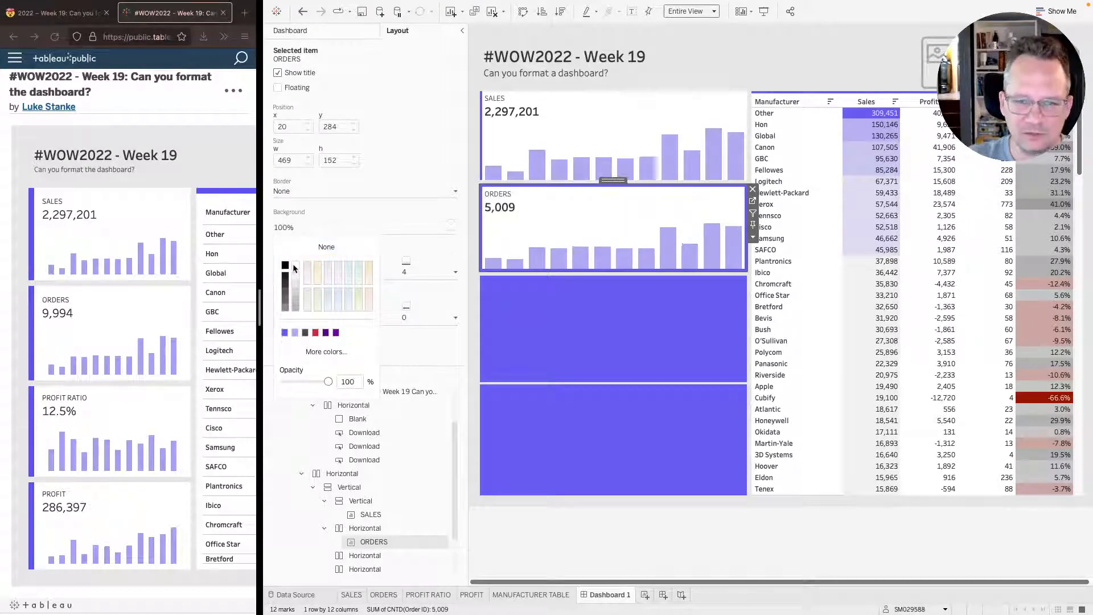
left_click(342, 228)
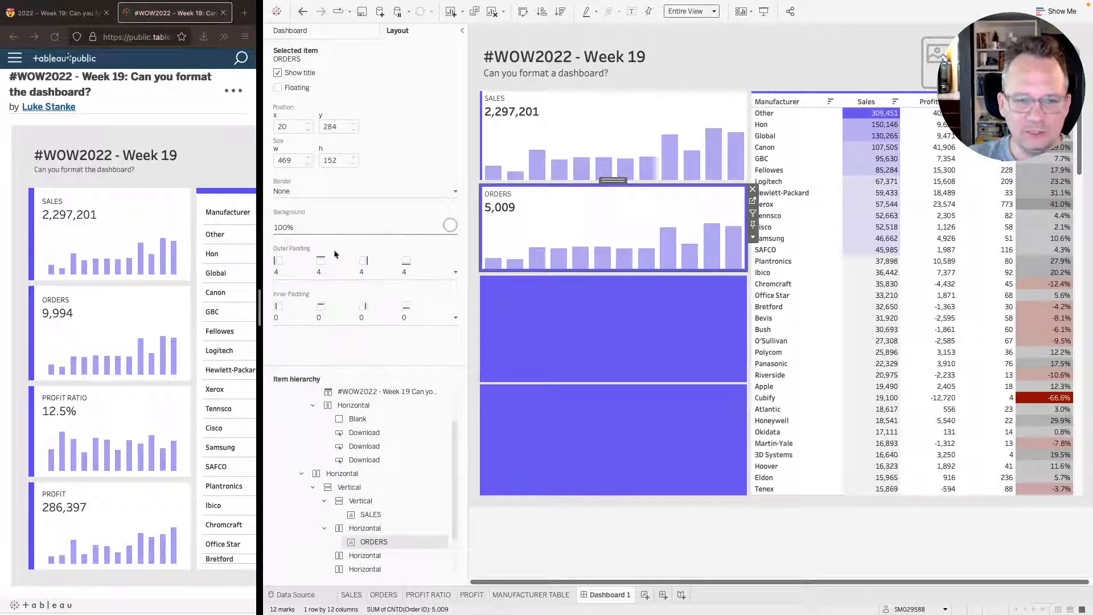
- Set the ORDERS chart's outer padding to 0 on the top, right and bottom, with 4 on the left like the SALES chart
left_click(328, 273)
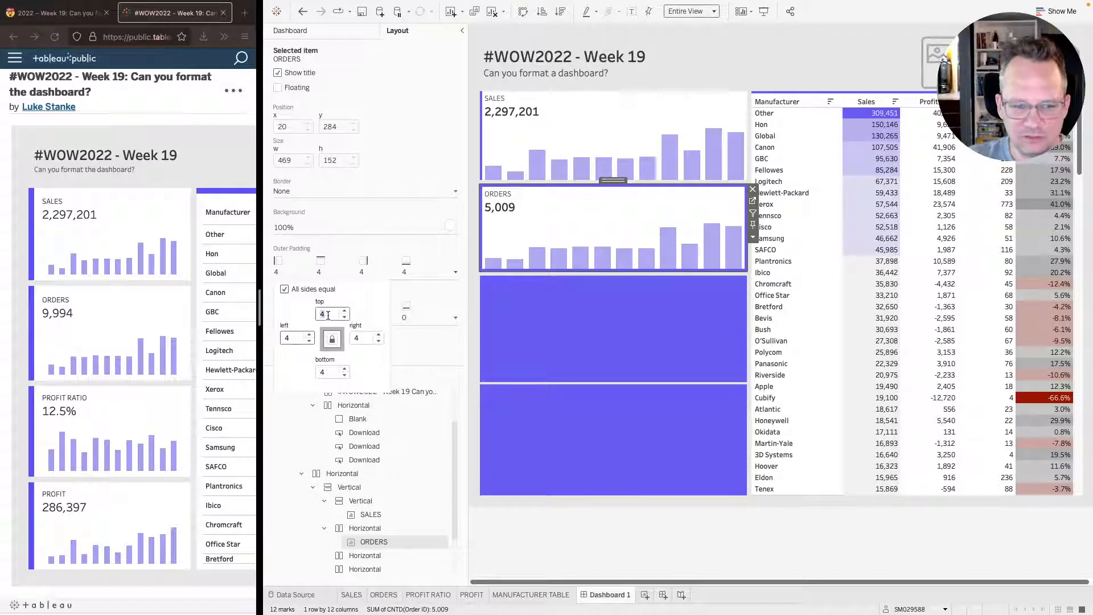
left_click(297, 290)
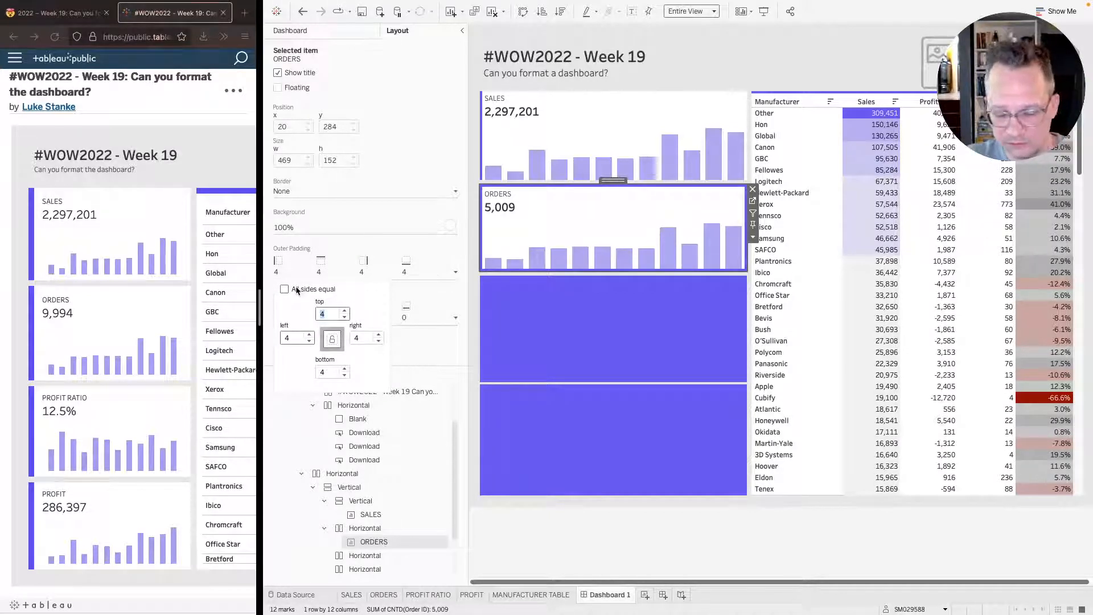
left_click(296, 291)
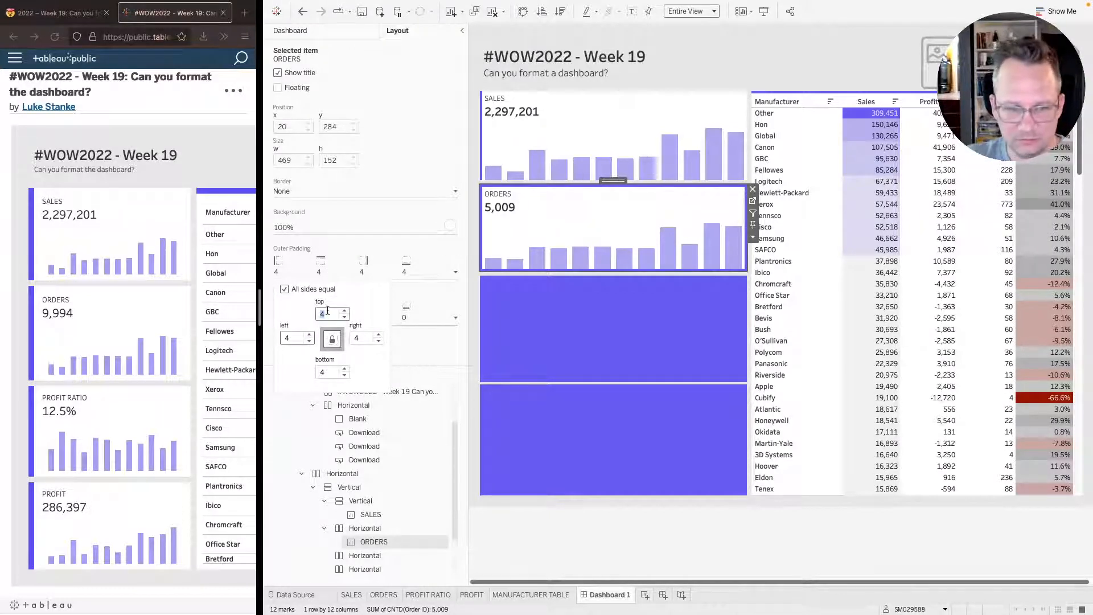
type("0")
key("Return")
left_click(284, 289)
left_click(291, 337)
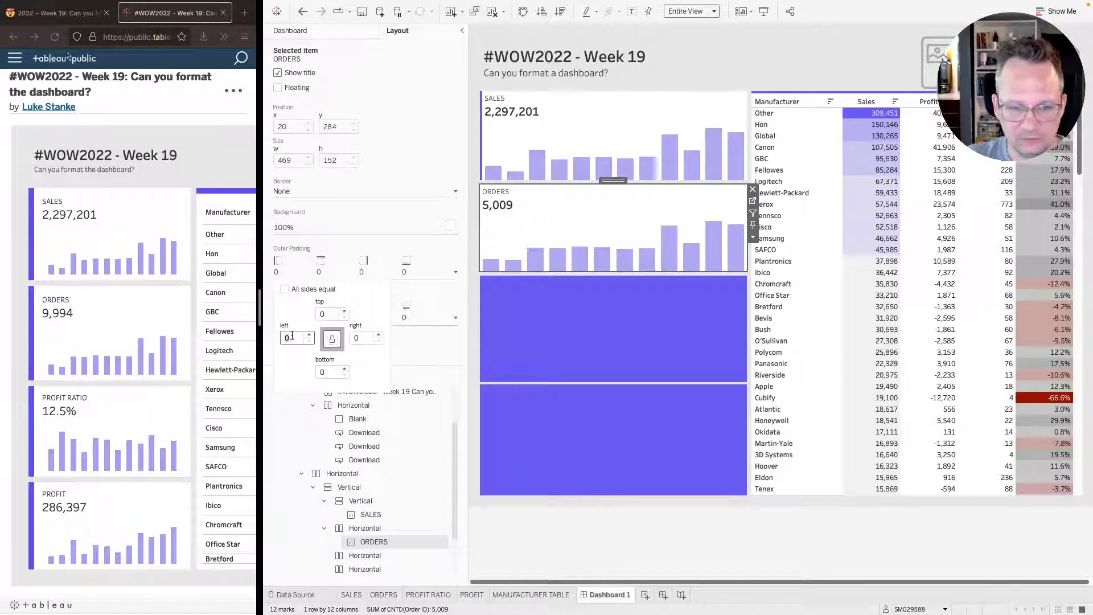
- Place the PROFIT RATIO sheet in the third purple container and give it a white background
left_click(539, 365)
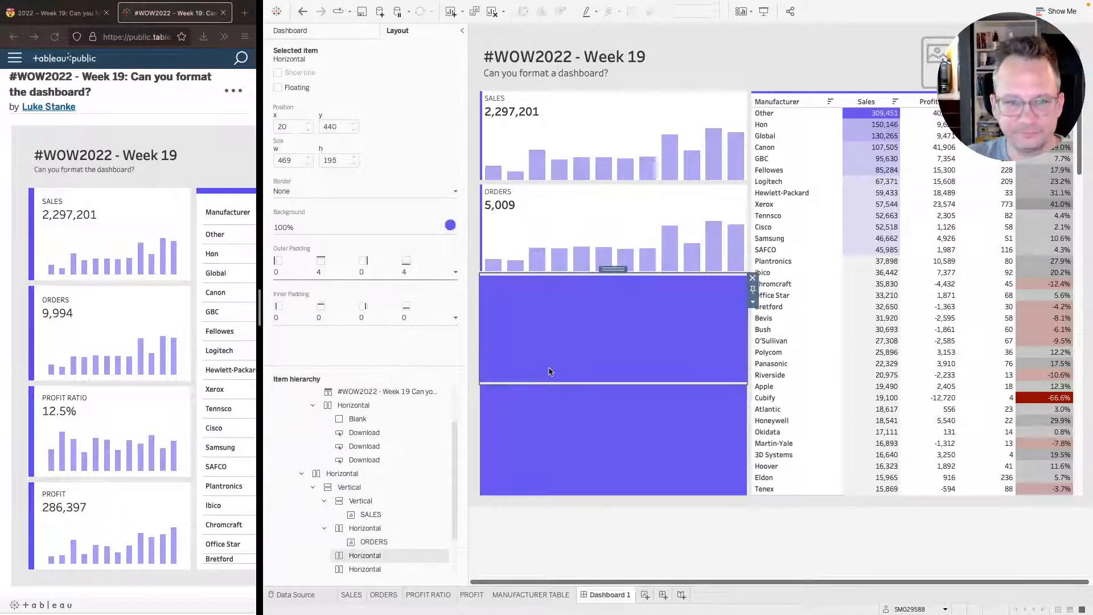
left_click(333, 32)
left_click_drag(310, 183, 592, 344)
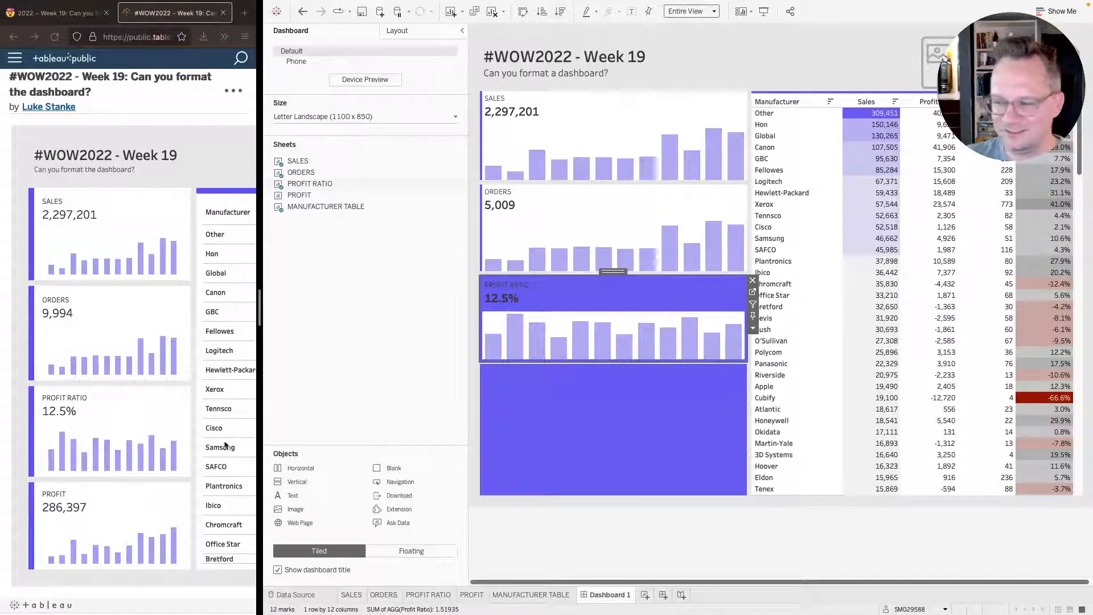
right_click(518, 296)
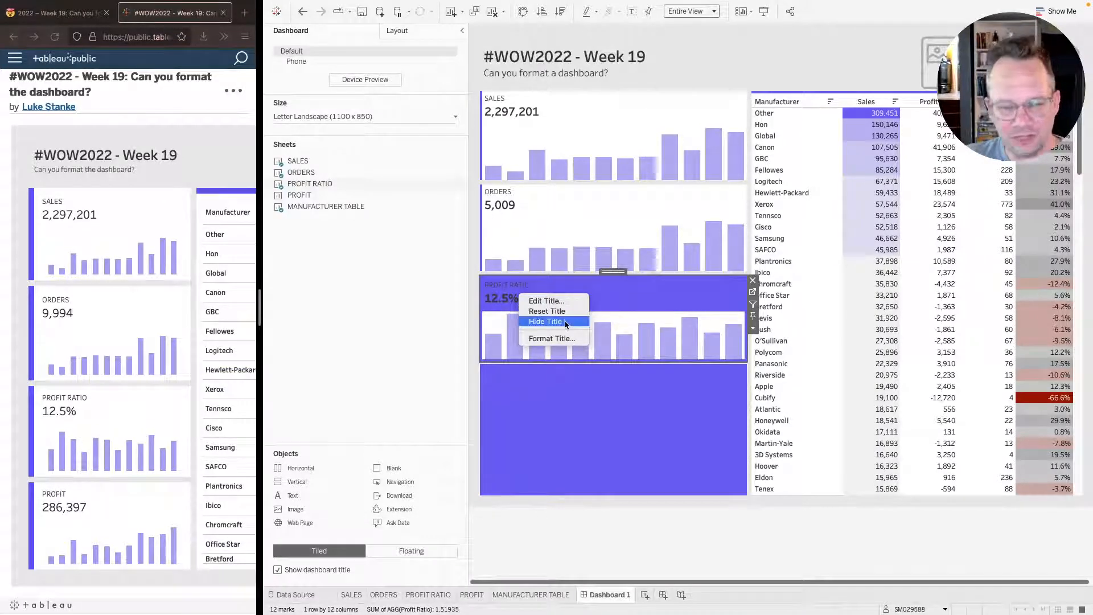
left_click(645, 306)
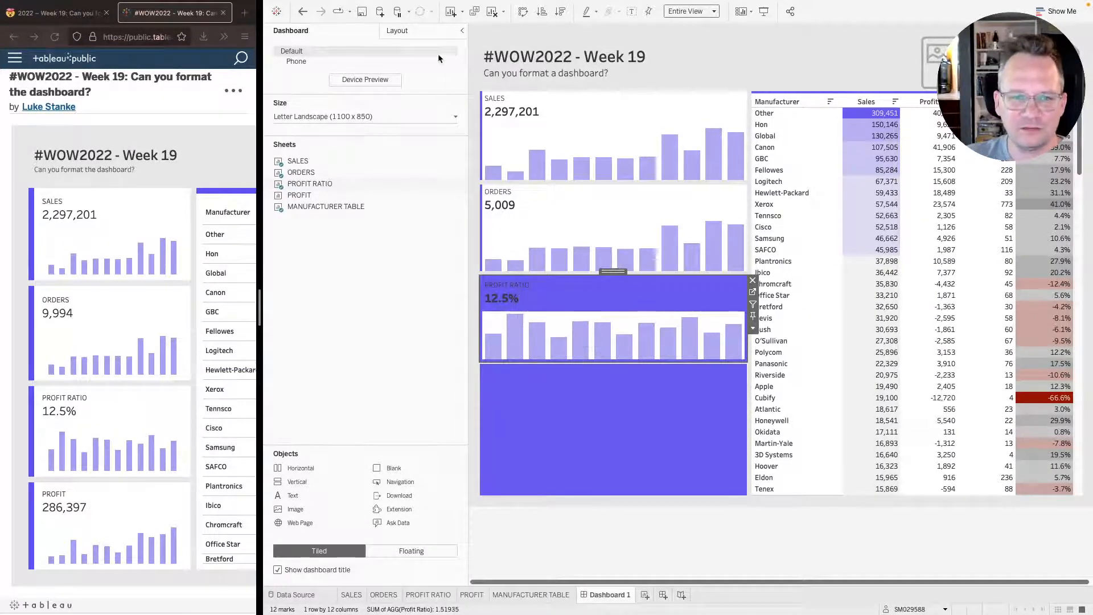
left_click(412, 32)
left_click(295, 223)
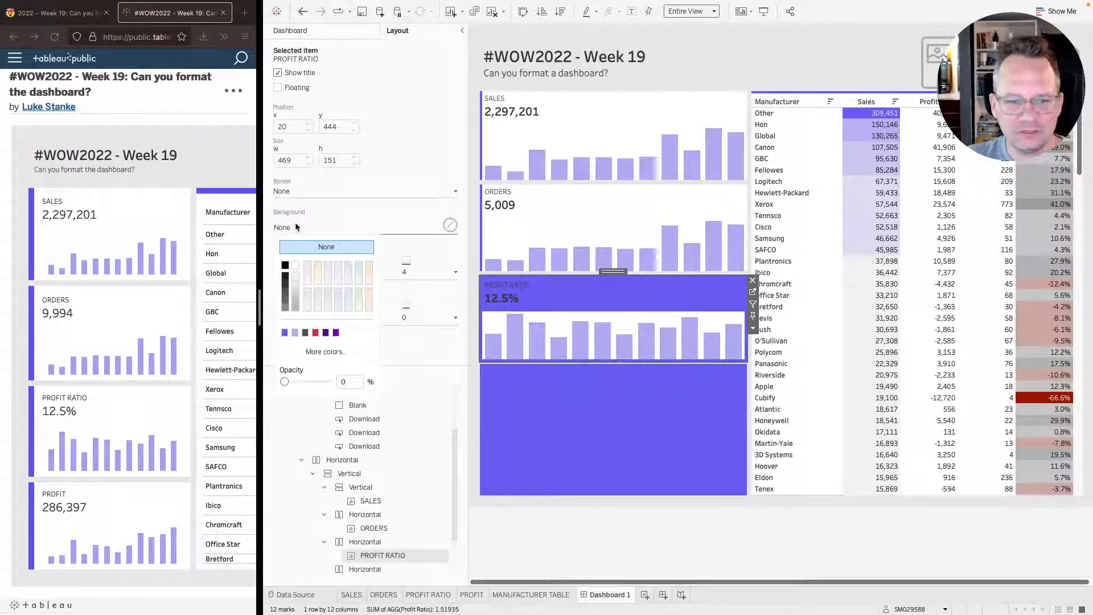
left_click(295, 265)
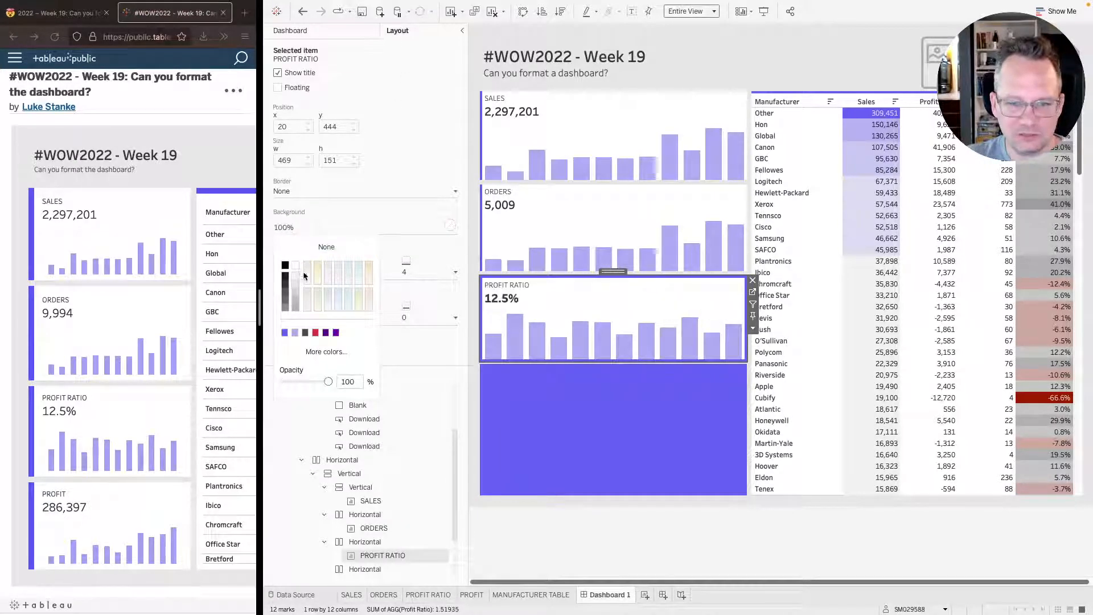
- Set the PROFIT RATIO chart's outer padding to 0 on the top, right and bottom sides, with 4 on the left
left_click(332, 29)
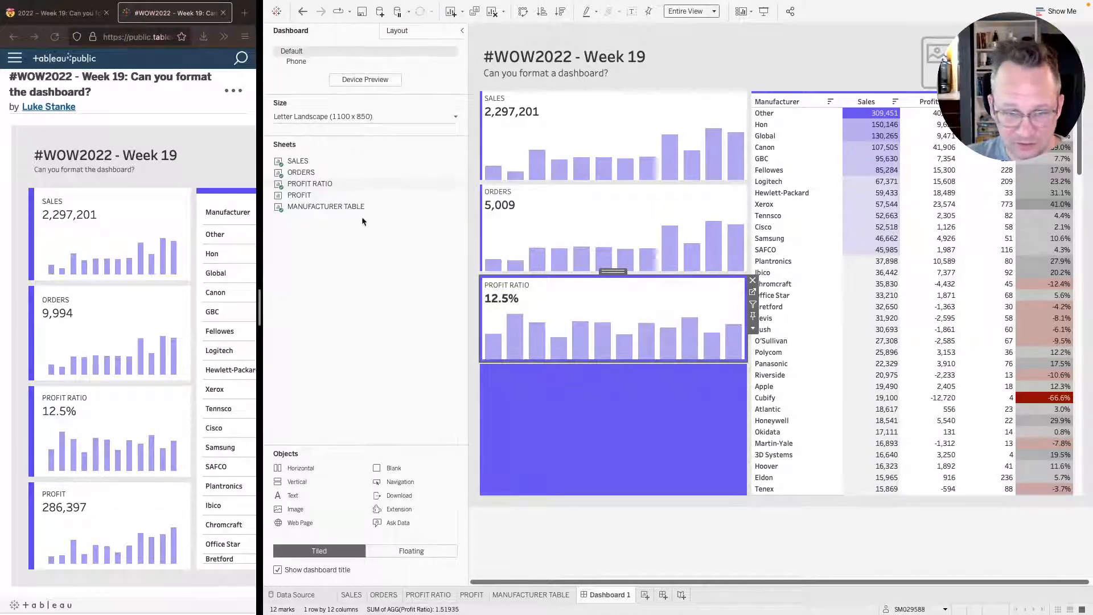
left_click(399, 30)
left_click(299, 274)
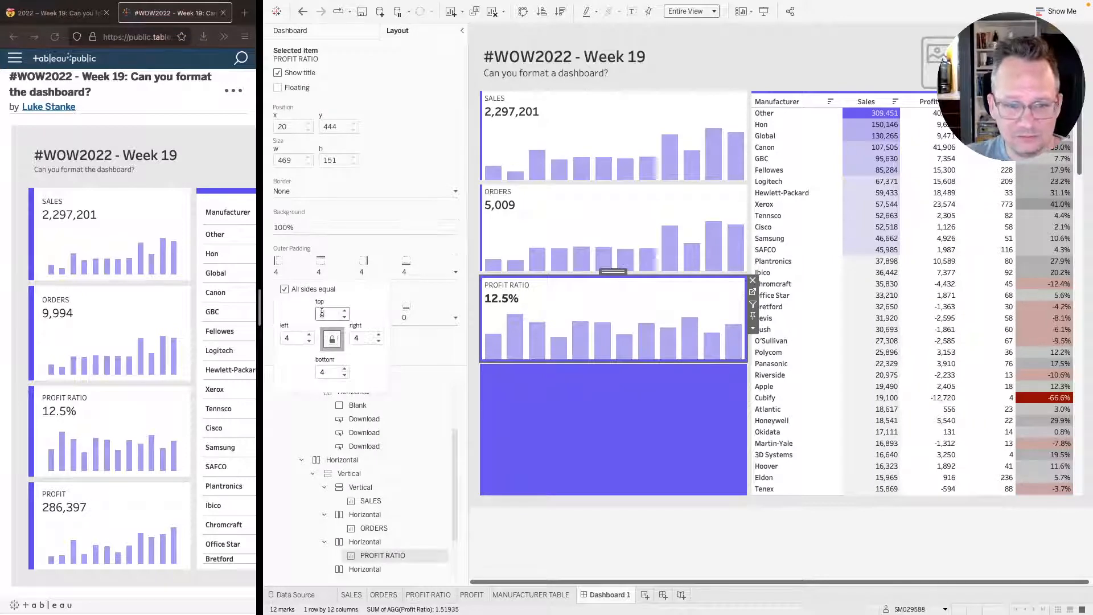
type("0")
key("Return")
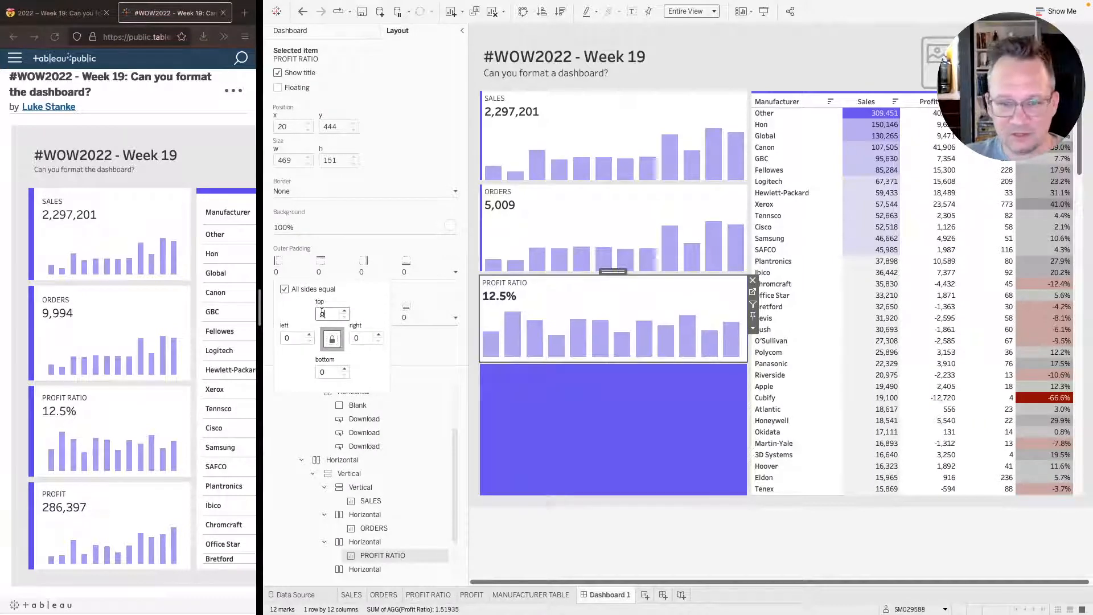
left_click(284, 288)
left_click(291, 338)
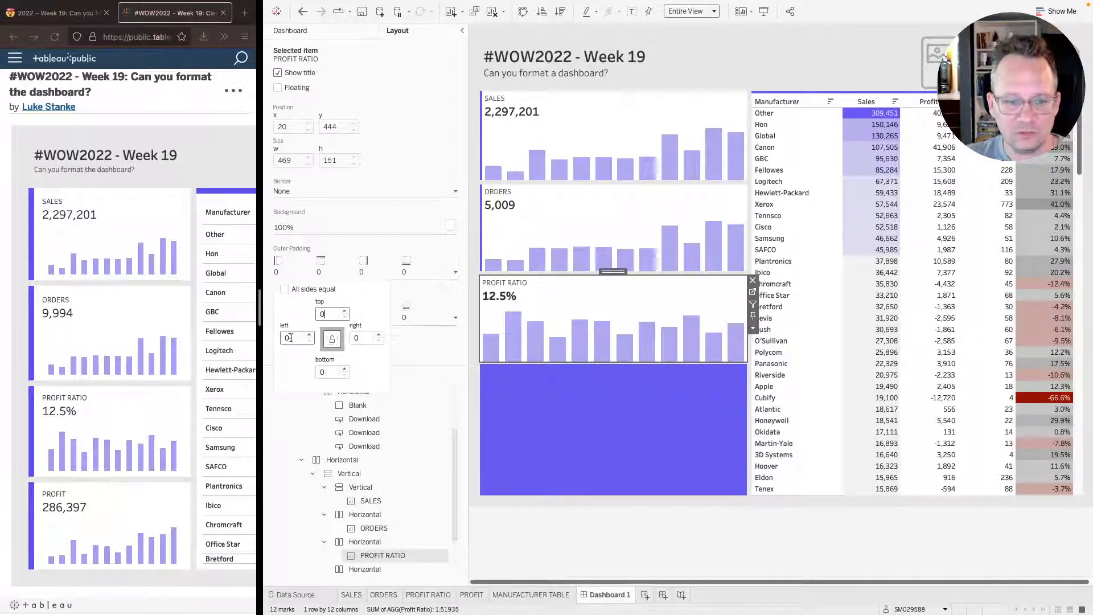
- Place the PROFIT sheet in the fourth purple container and give it a white background
left_click(610, 442)
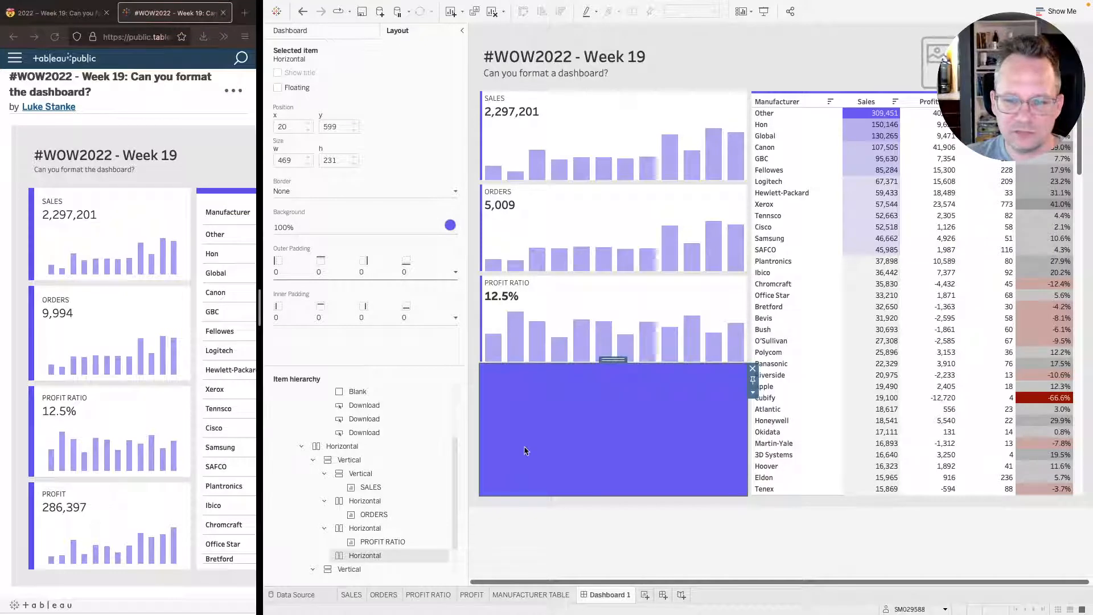
left_click(328, 30)
mouse_move(305, 197)
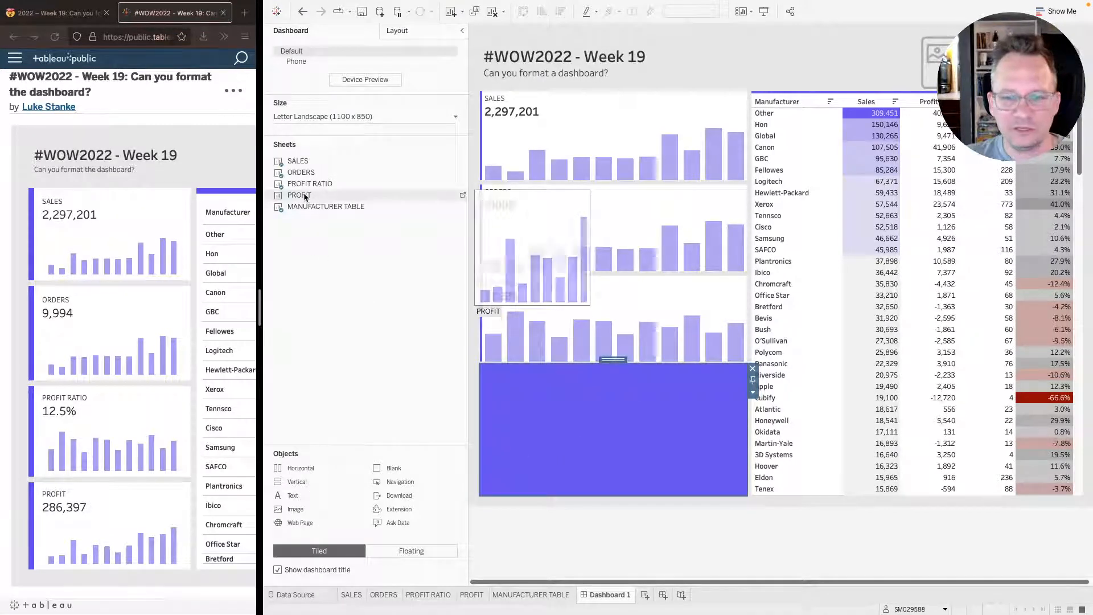
left_click_drag(305, 196, 606, 446)
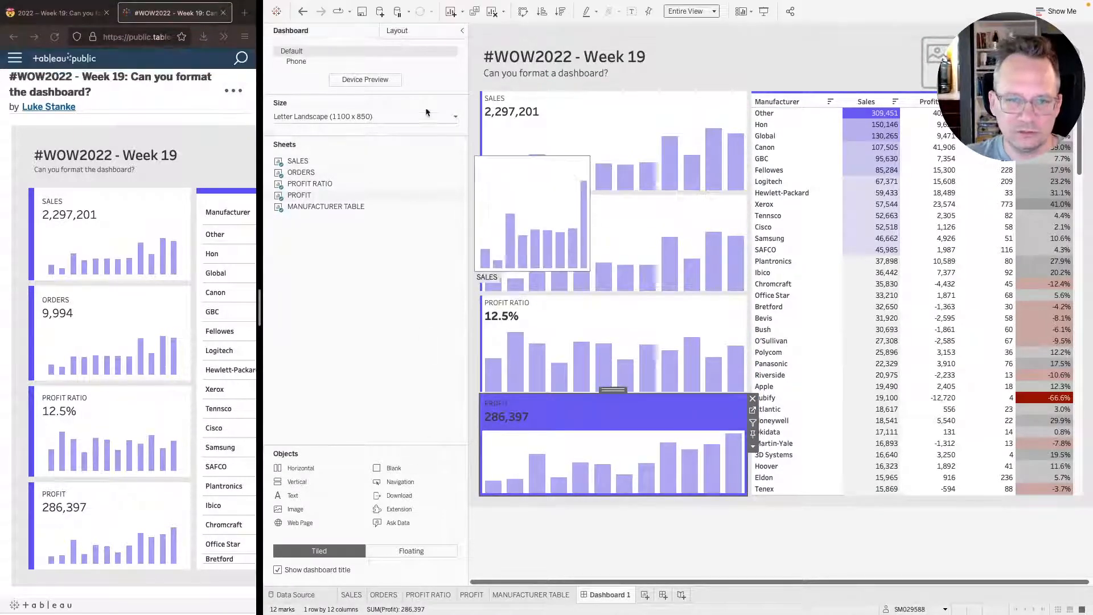
left_click(411, 37)
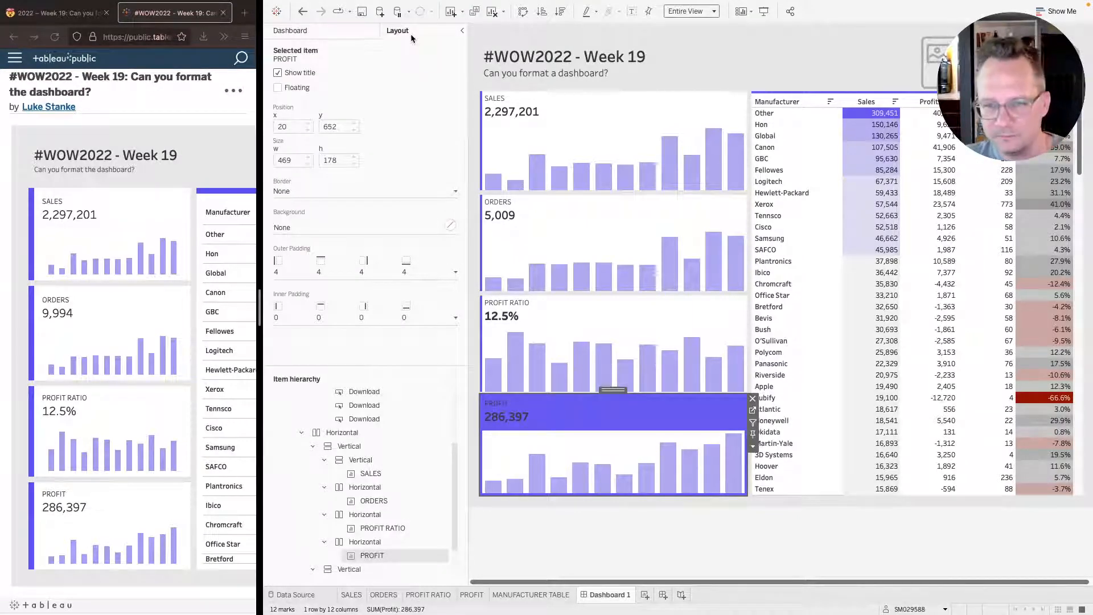
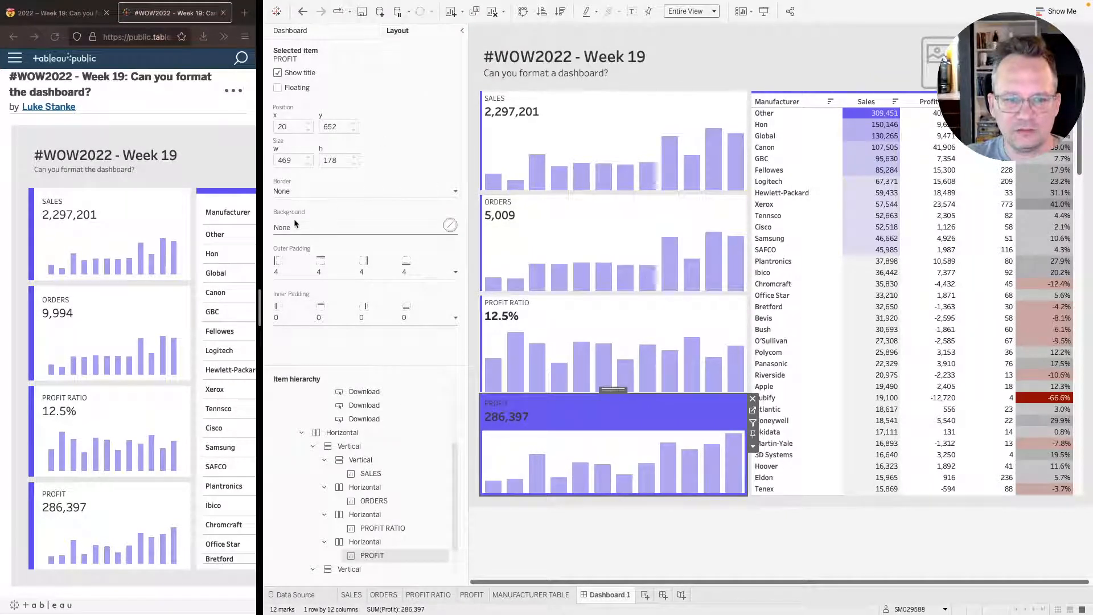
left_click(342, 227)
left_click(294, 264)
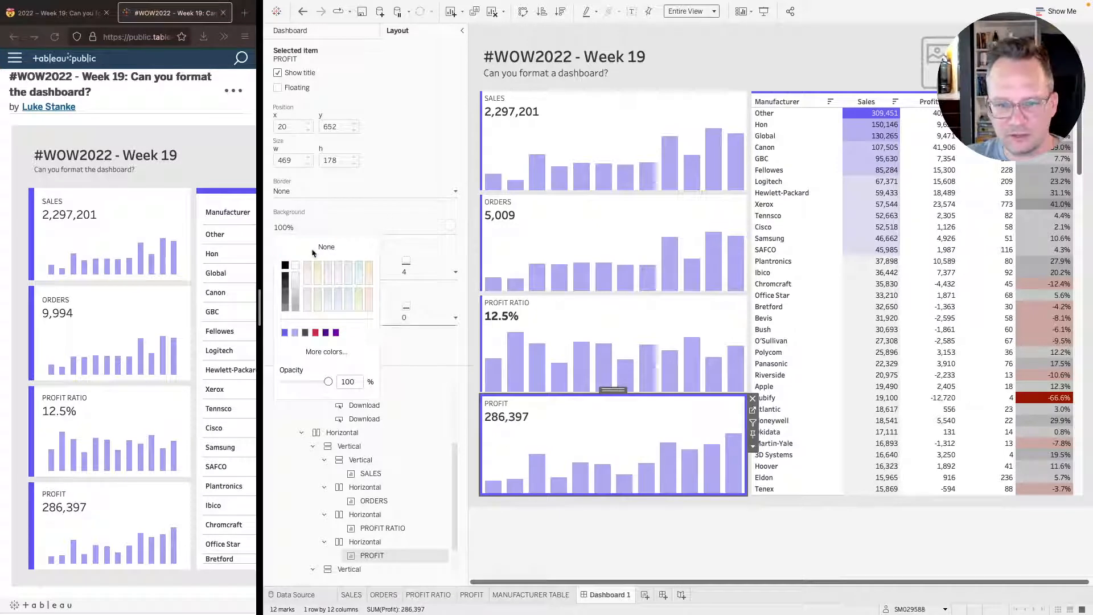
left_click(399, 289)
- Set the PROFIT chart's outer padding to 0 on the top, right and bottom, leaving a purple strip on its left side
left_click(390, 274)
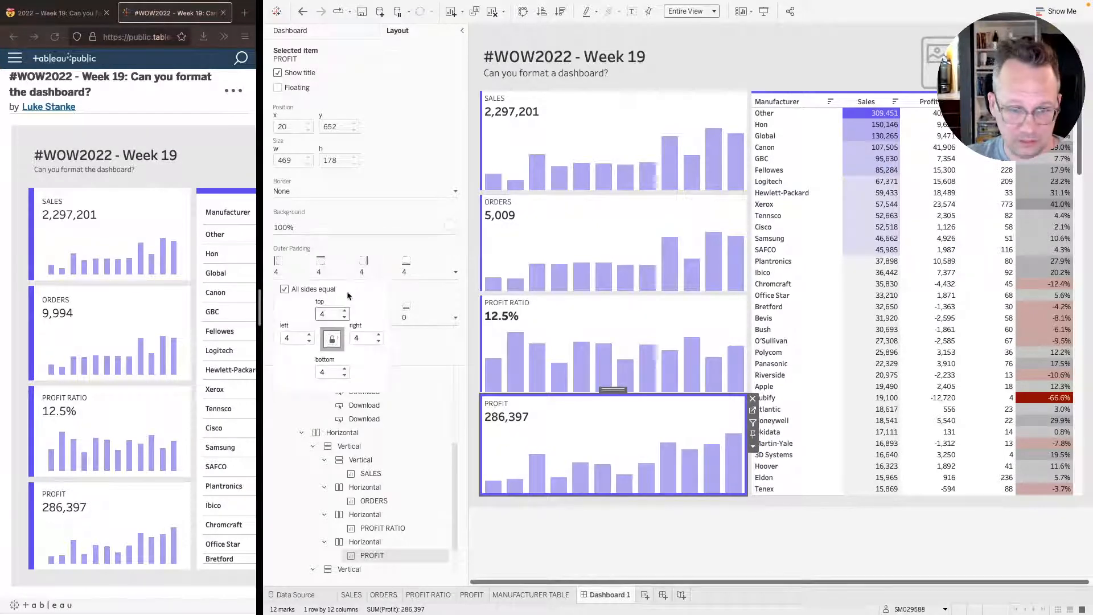
double_click(333, 312)
type("0")
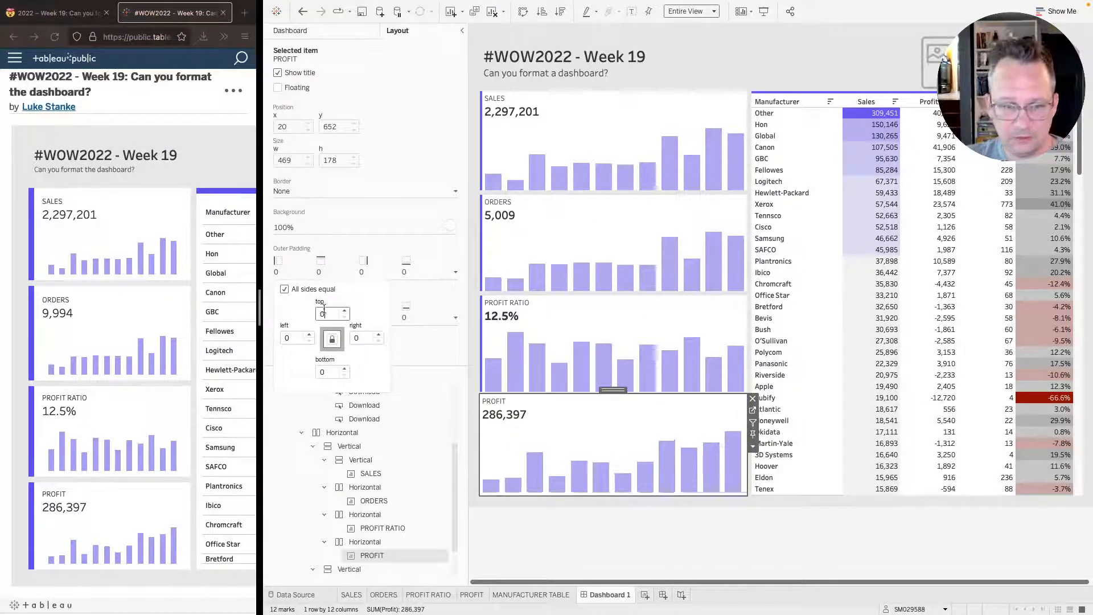
left_click(299, 290)
left_click(291, 338)
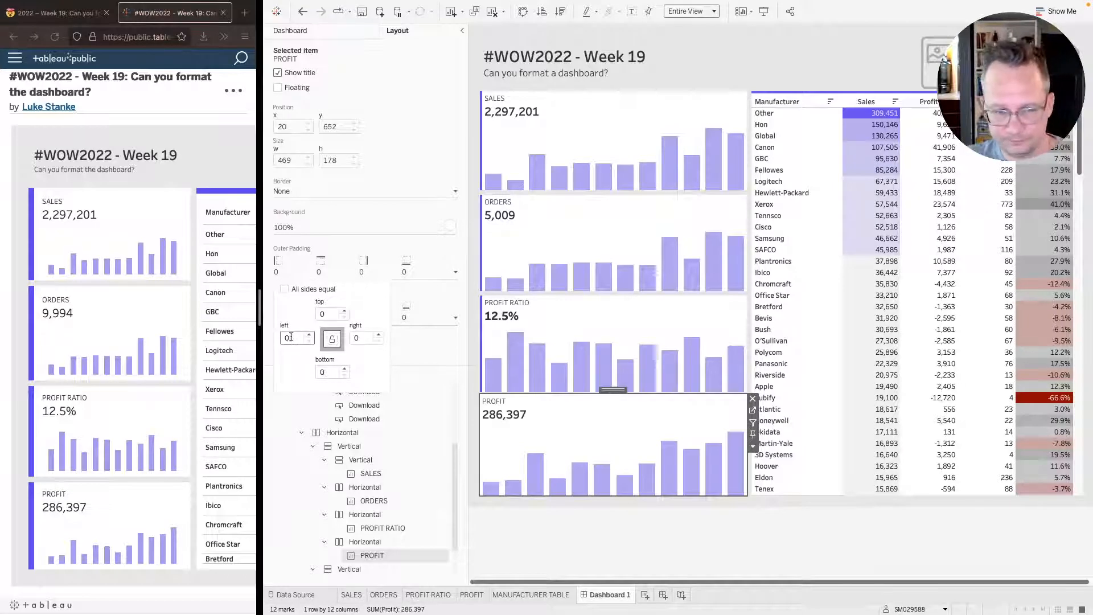
double_click(291, 337)
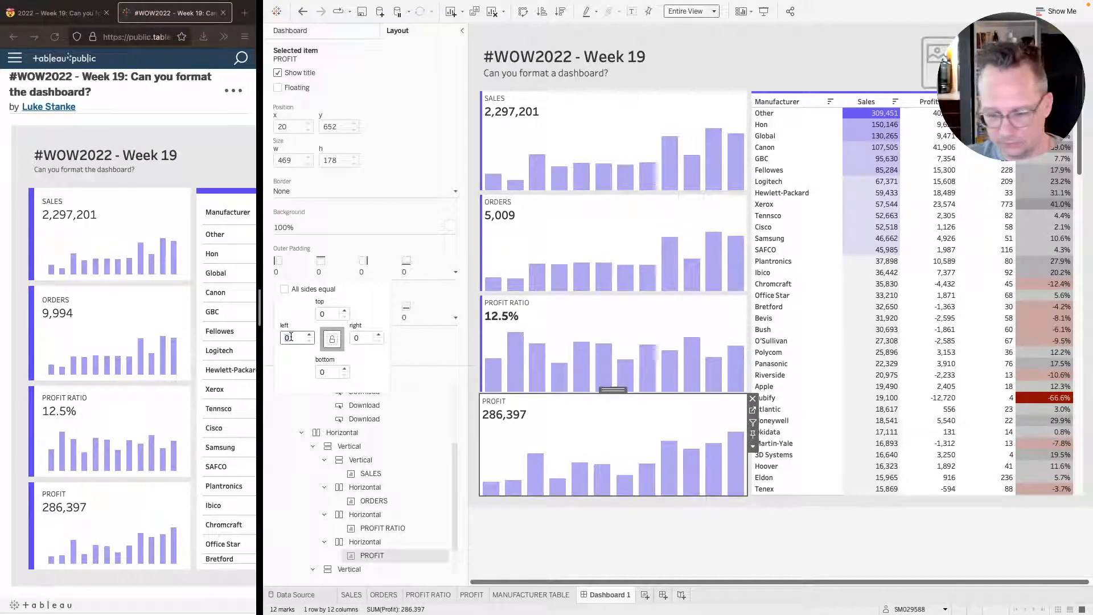
left_click(575, 541)
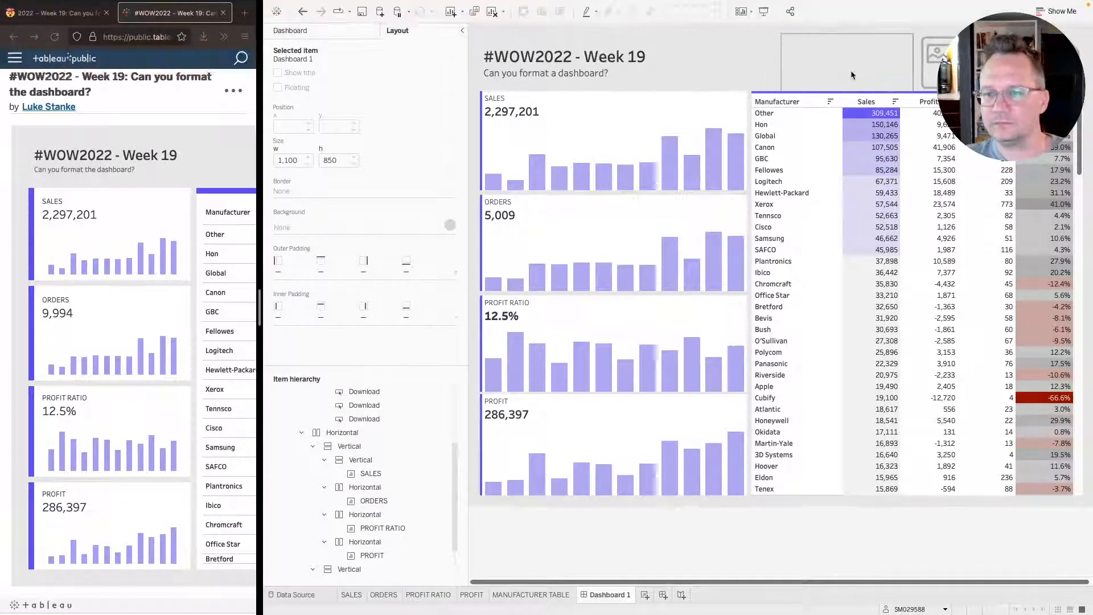
- Set the outer padding of the first Download object in the dashboard header to 20 on all sides
left_click(861, 48)
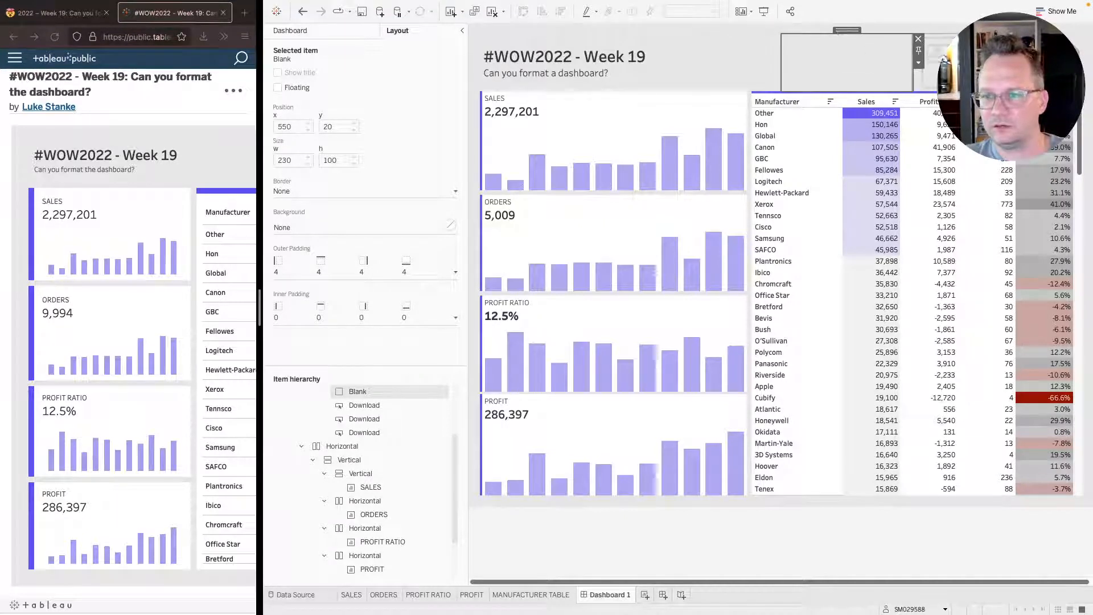
left_click(951, 62)
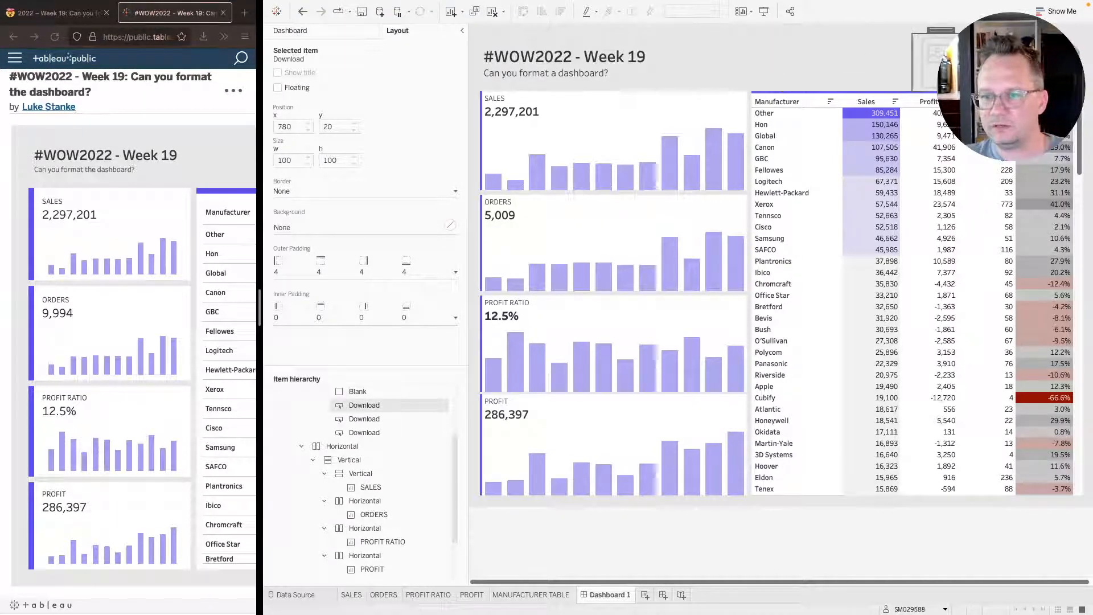
left_click(320, 272)
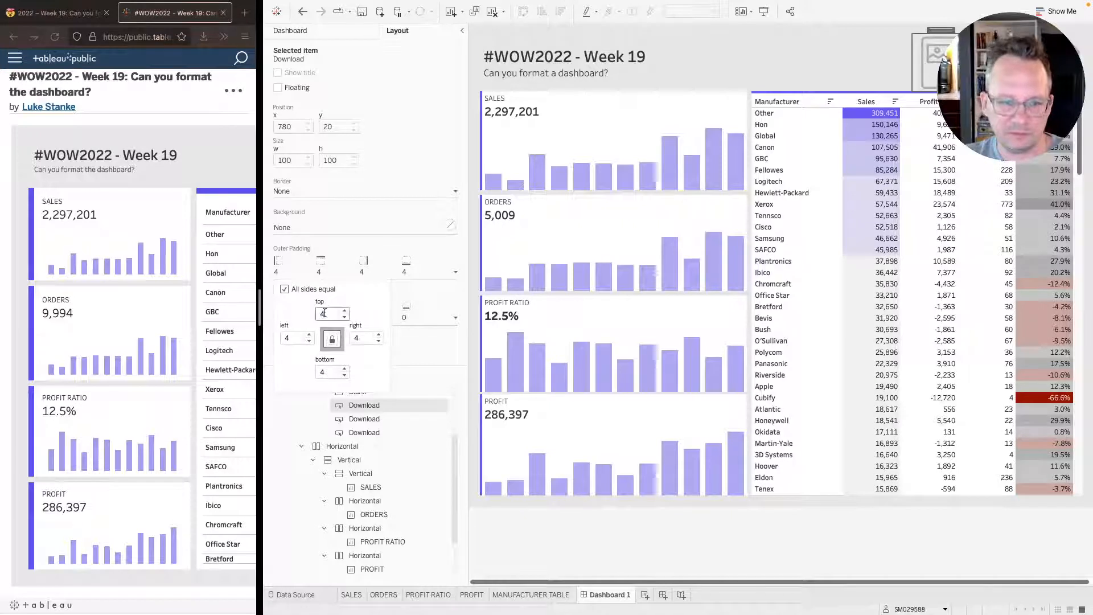
type("15")
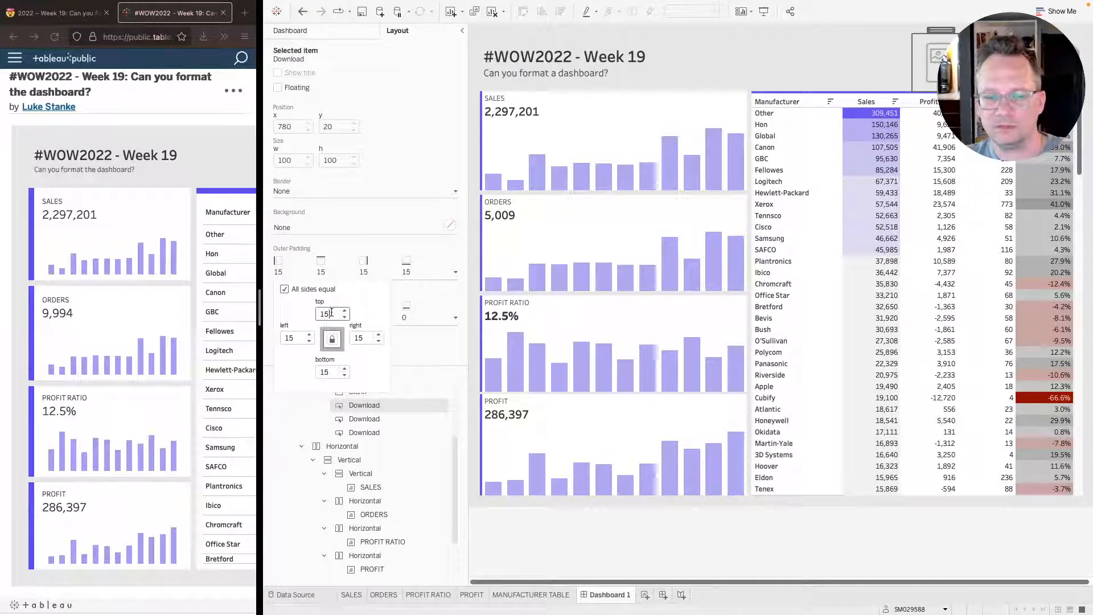
double_click(331, 311)
type("20")
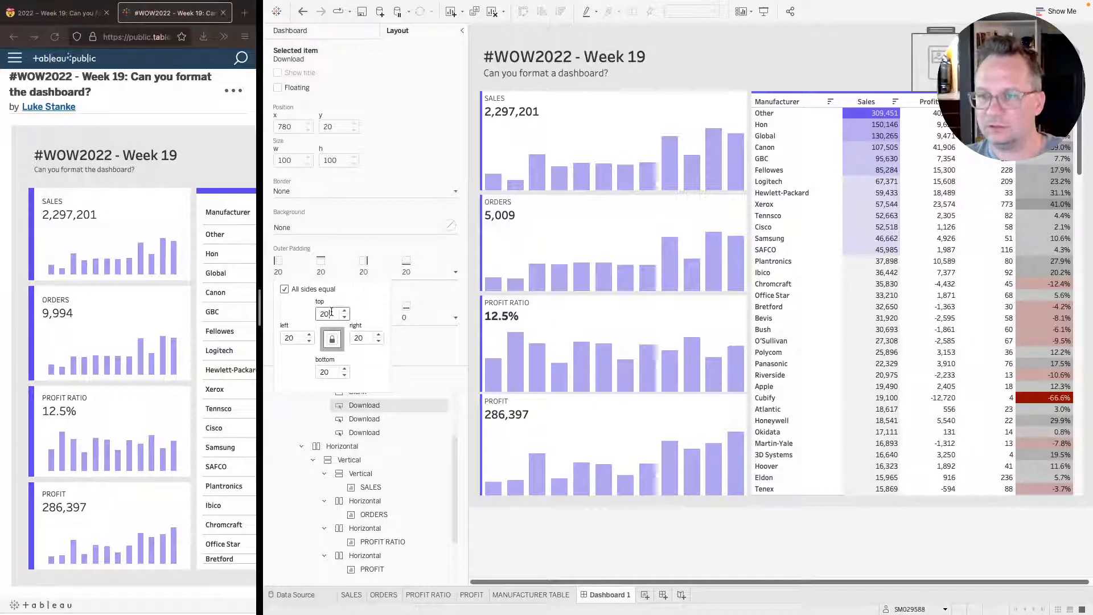
- Set the outer padding of the second and third Download objects in the header to 20 on all sides
left_click(996, 64)
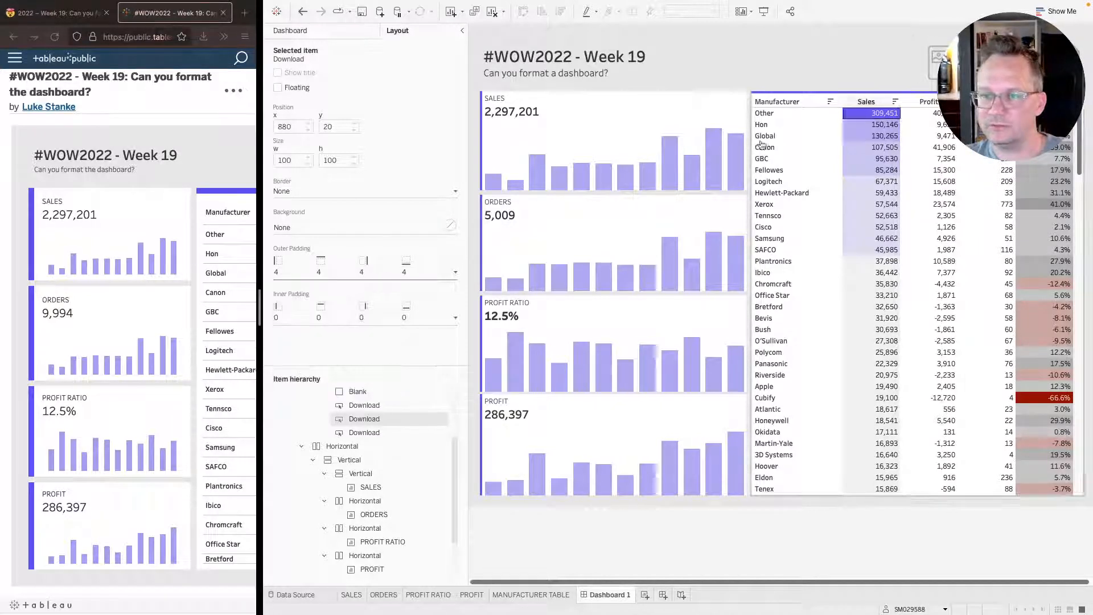
left_click(358, 274)
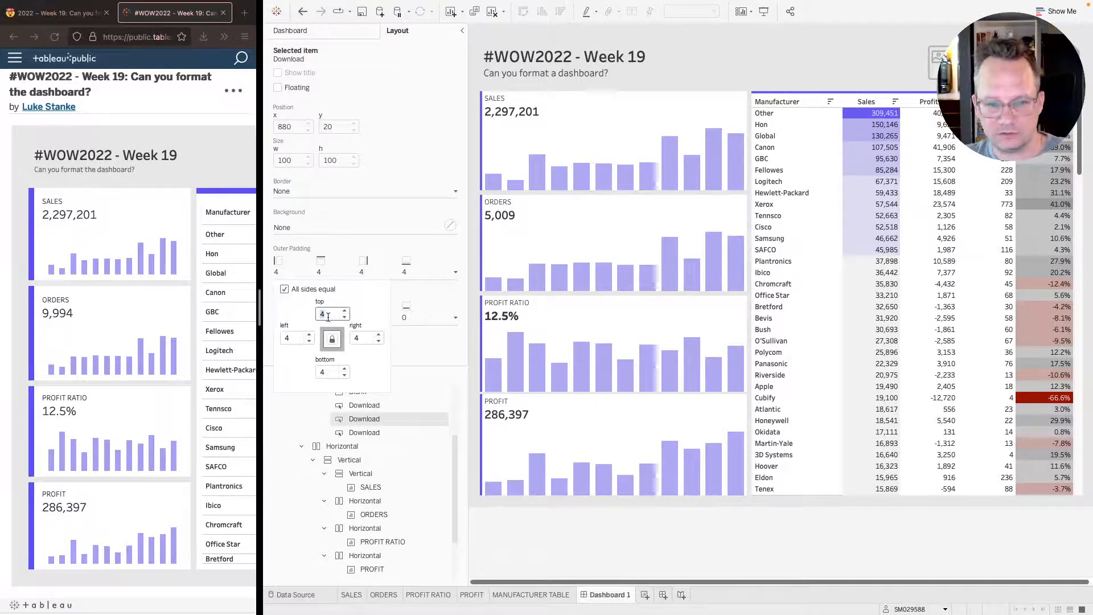
type("20")
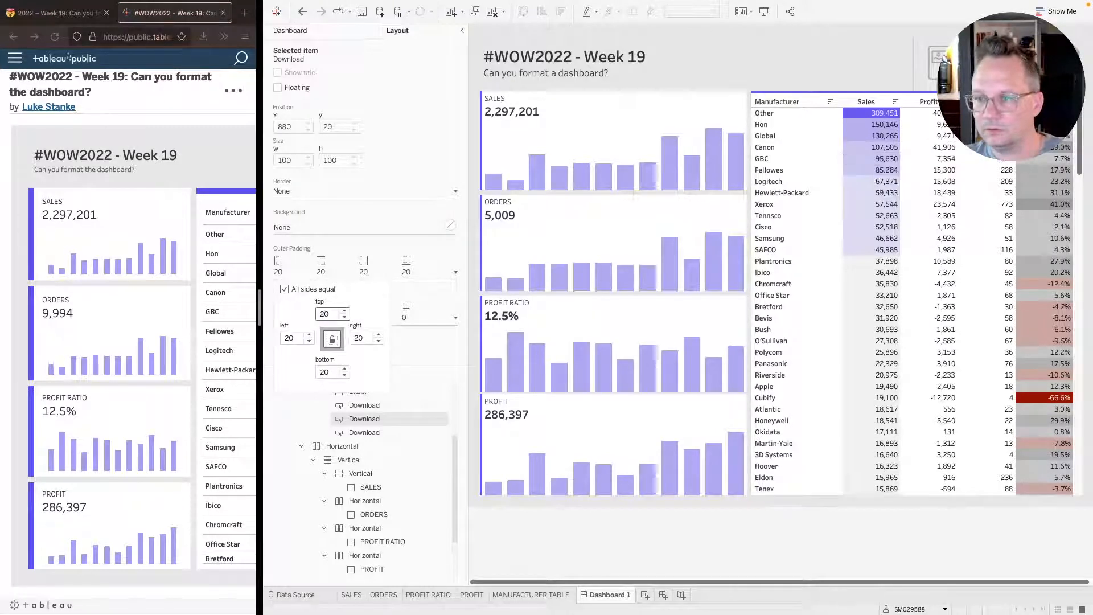
left_click(1053, 64)
left_click(300, 277)
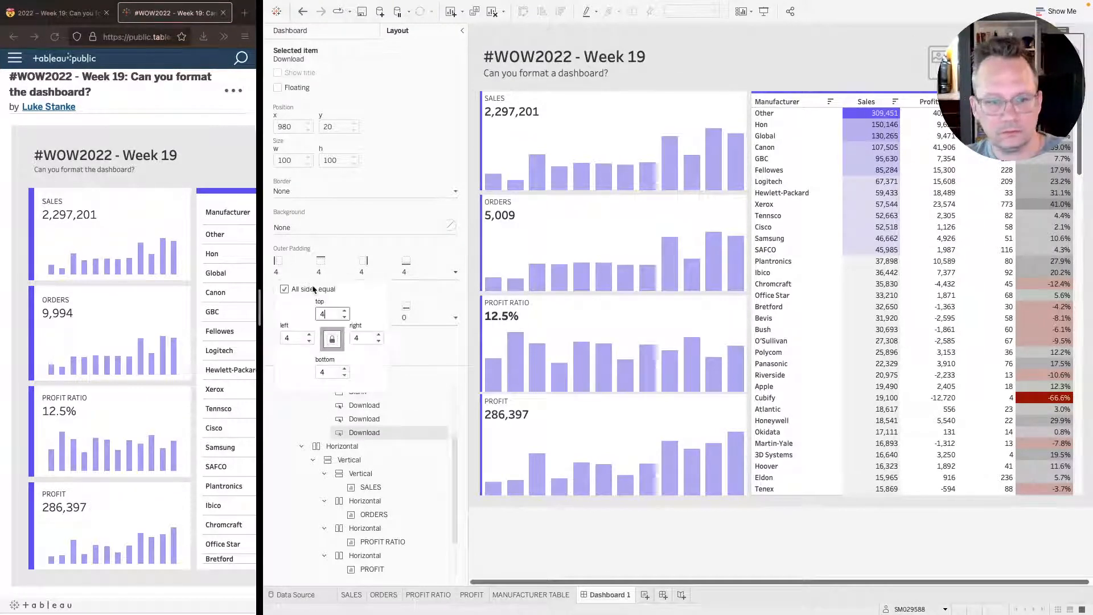
type("20")
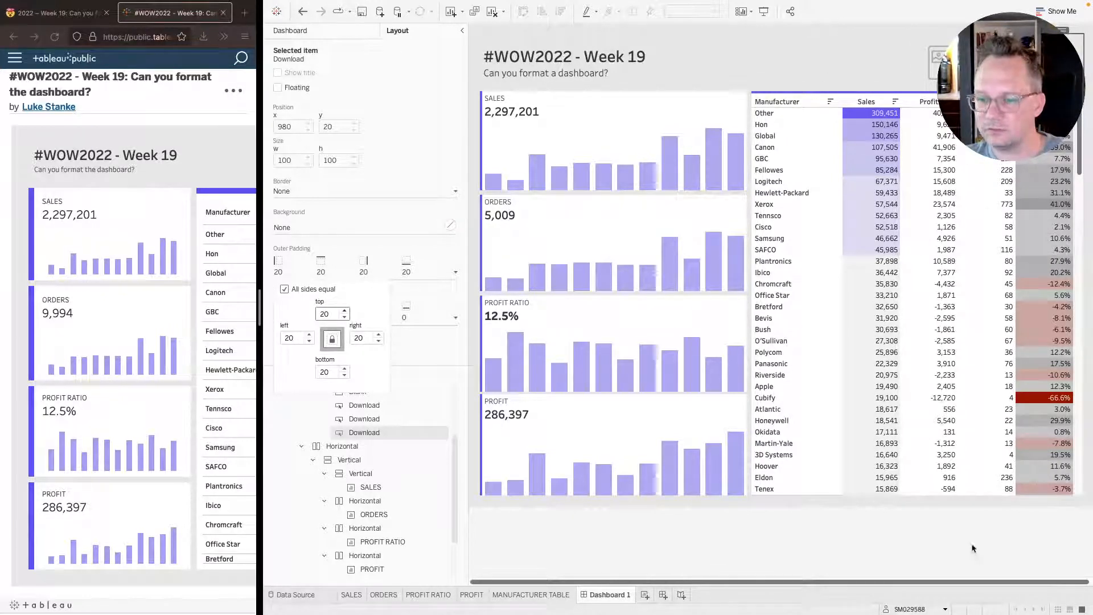
left_click(960, 553)
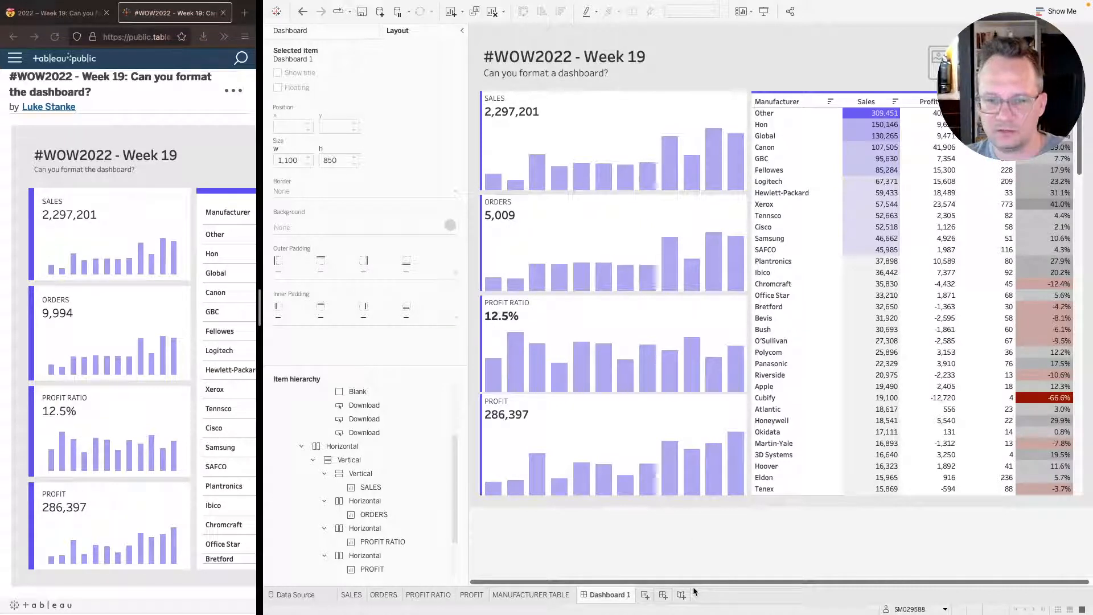
- Check the challenge requirements for sheet padding and set the SALES chart's inner padding to 10 on all sides
left_click(672, 312)
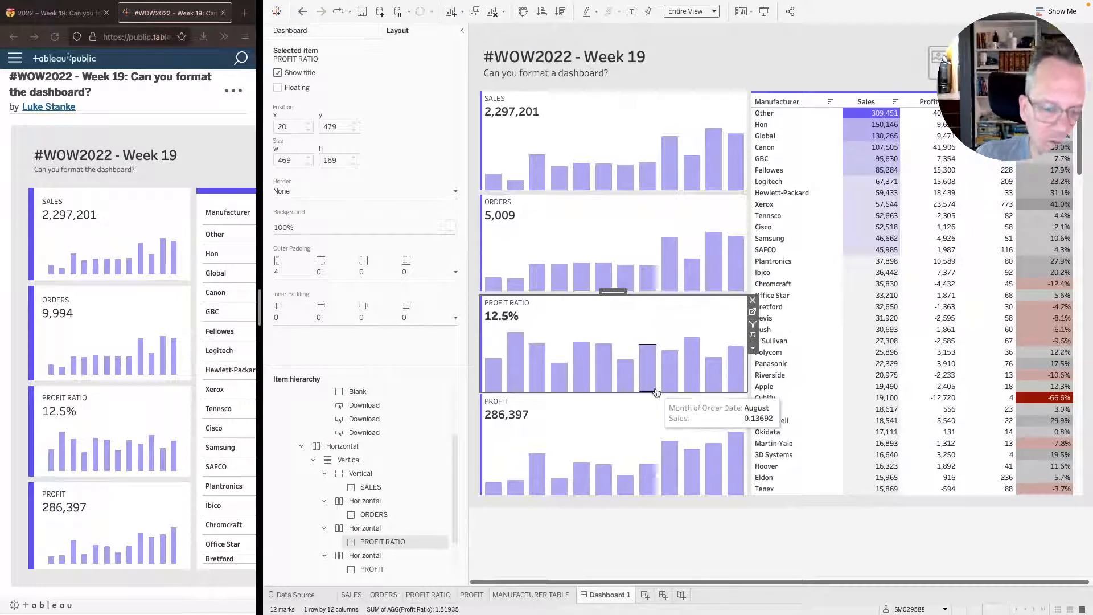
left_click(613, 214)
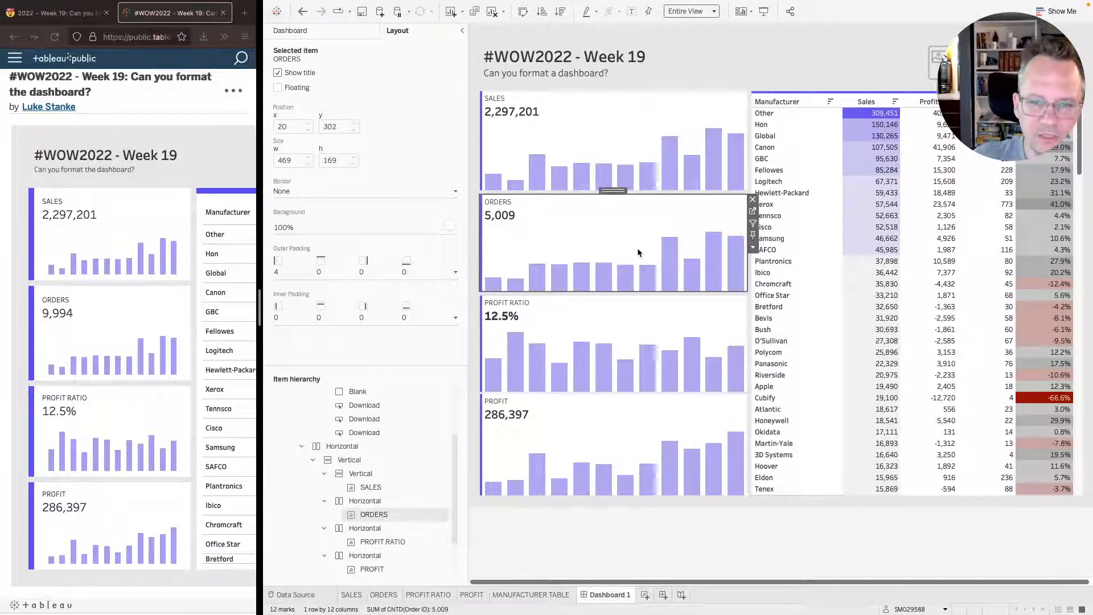
left_click(615, 132)
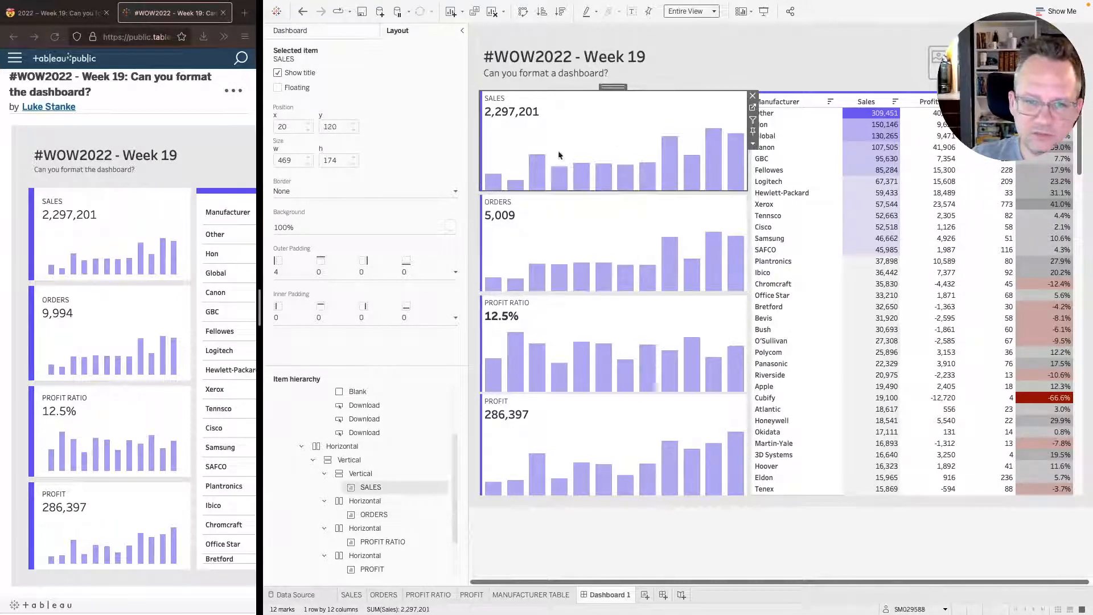
left_click(319, 314)
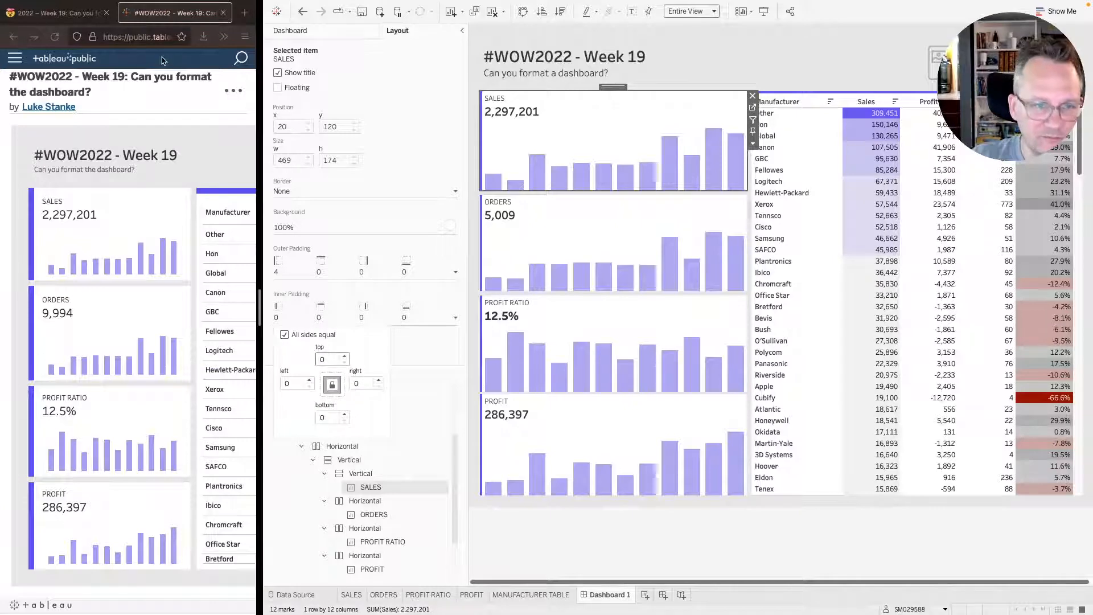
left_click(60, 13)
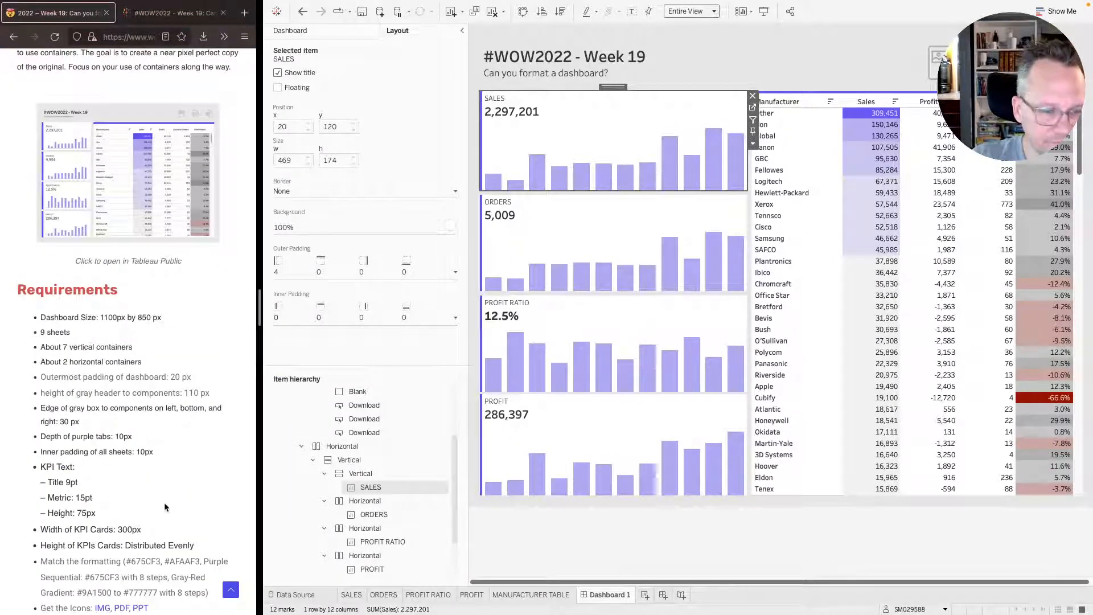
scroll(164, 507, "down", 3)
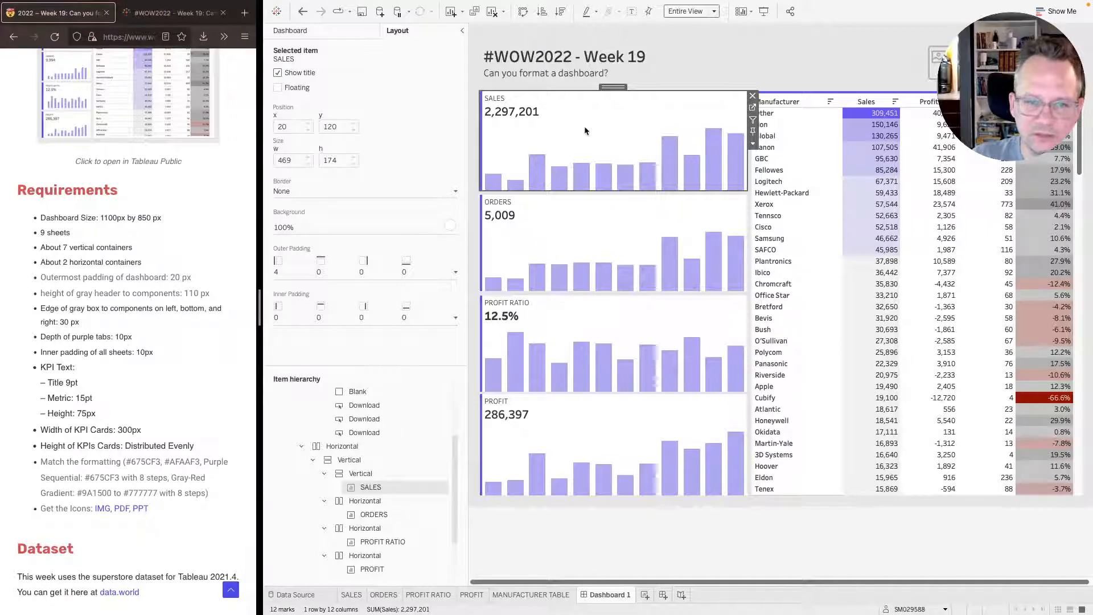
left_click(306, 320)
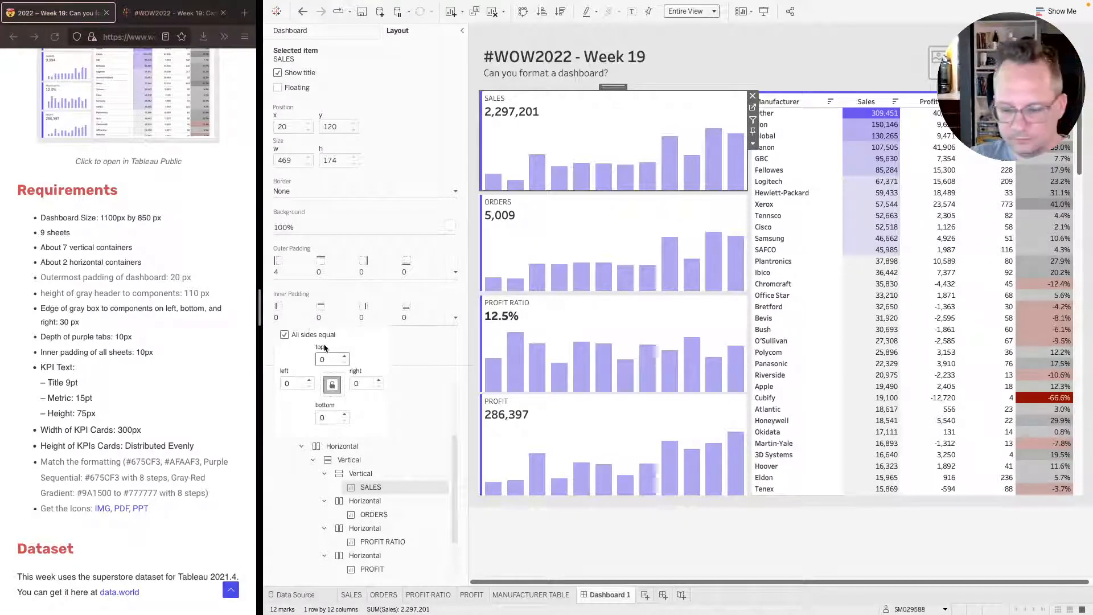
type("10")
key("Return")
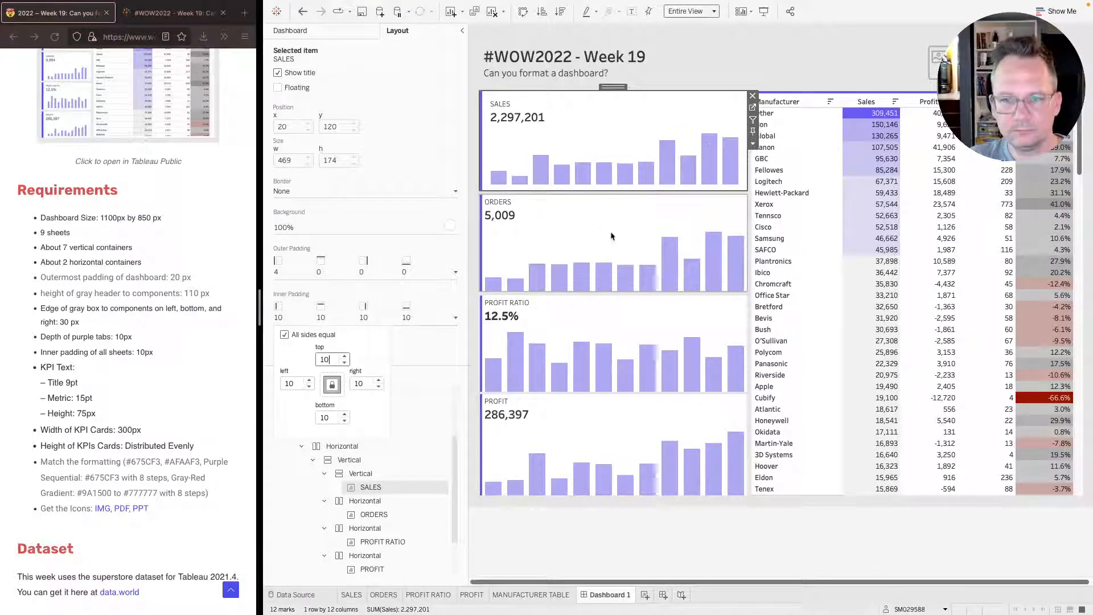
- Set the inner padding of the ORDERS and PROFIT RATIO charts to 10 on all sides
left_click(613, 238)
left_click(336, 318)
type("10")
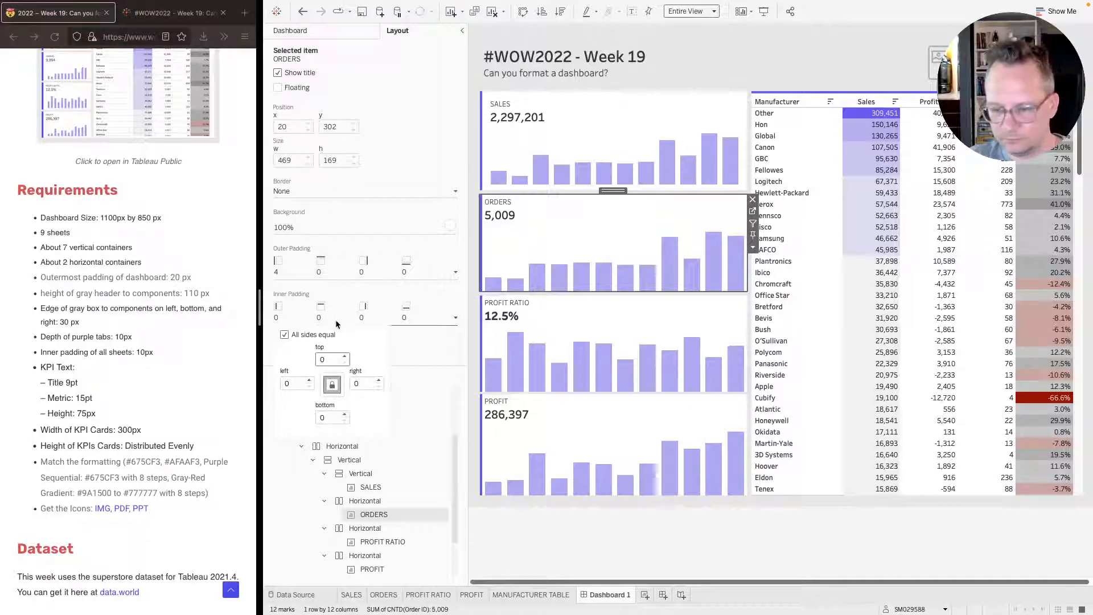
key("Return")
left_click(586, 333)
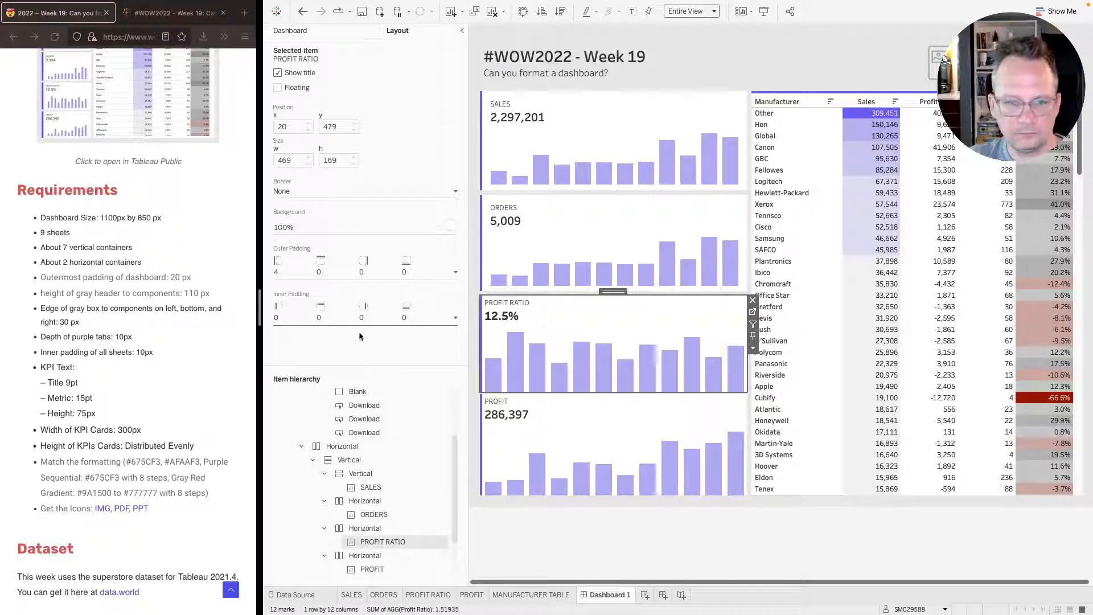
left_click(343, 320)
type("10")
key("Return")
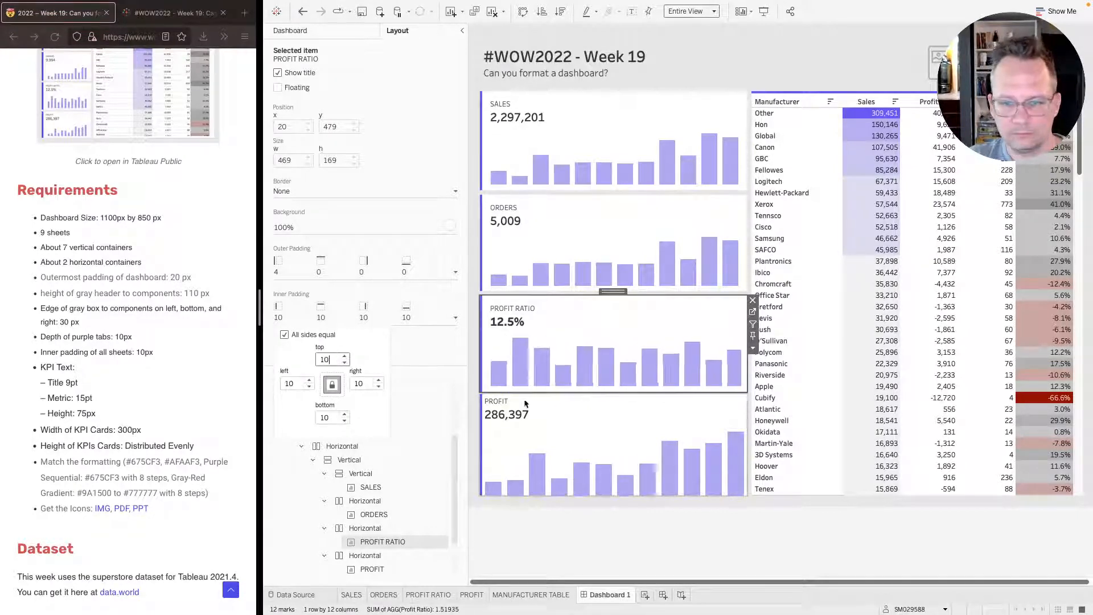
- Set the PROFIT chart's inner padding to 10 on all sides
left_click(601, 437)
left_click(339, 317)
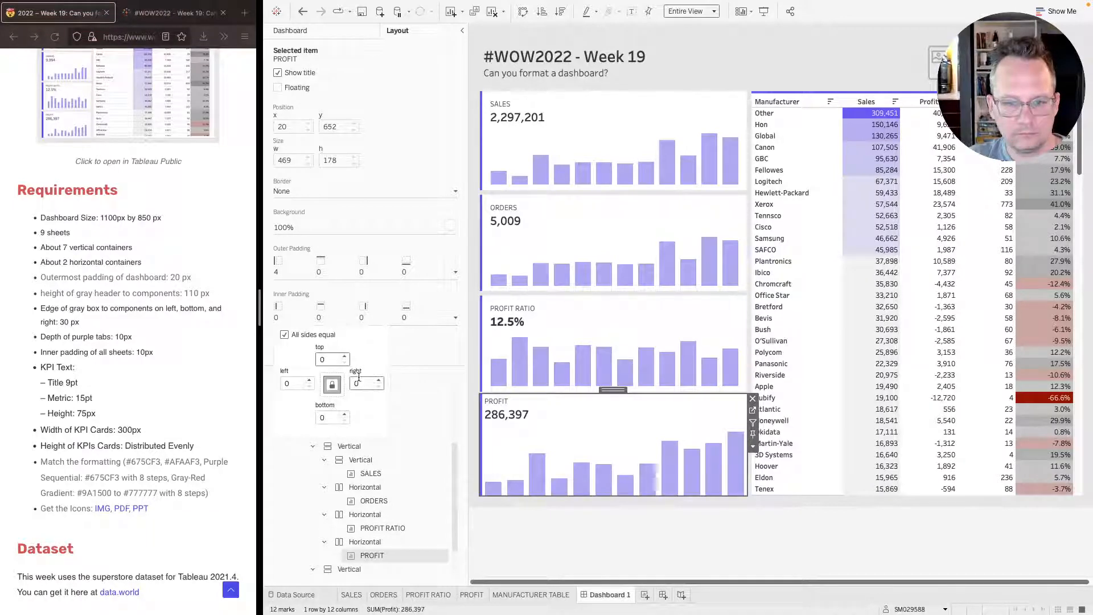
type("10")
key("Return")
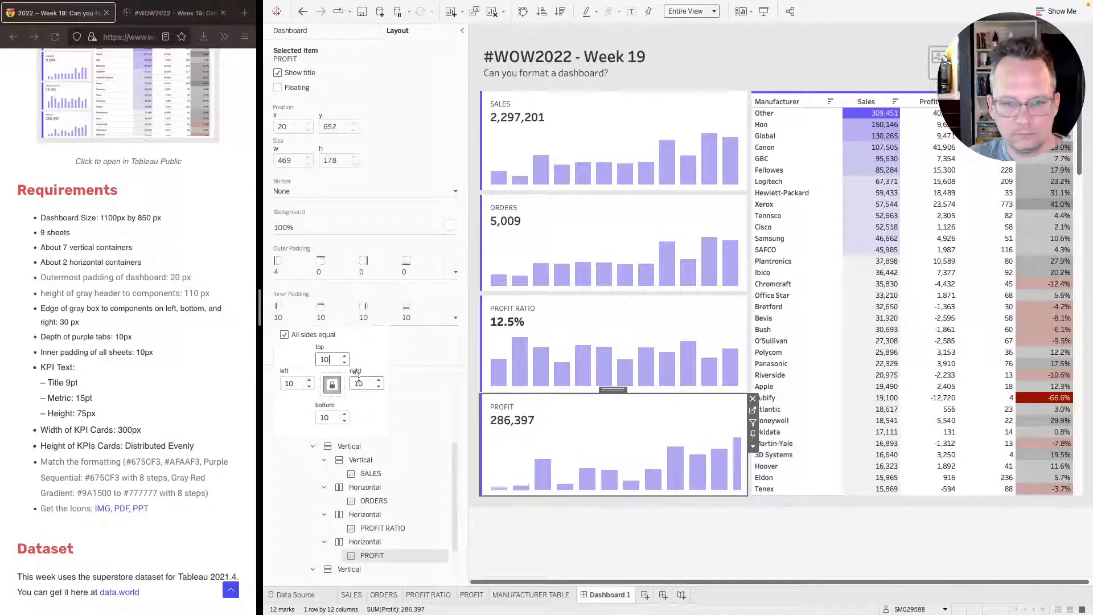
- Set the inner padding of the MANUFACTURER TABLE to 10 on all sides and deselect it
left_click(829, 111)
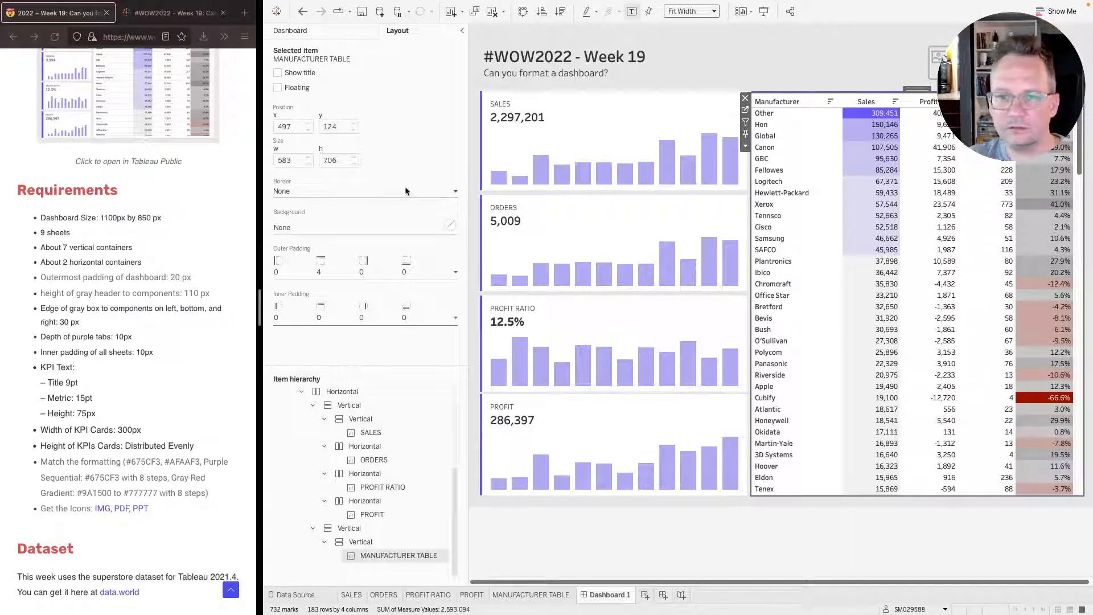
left_click(300, 319)
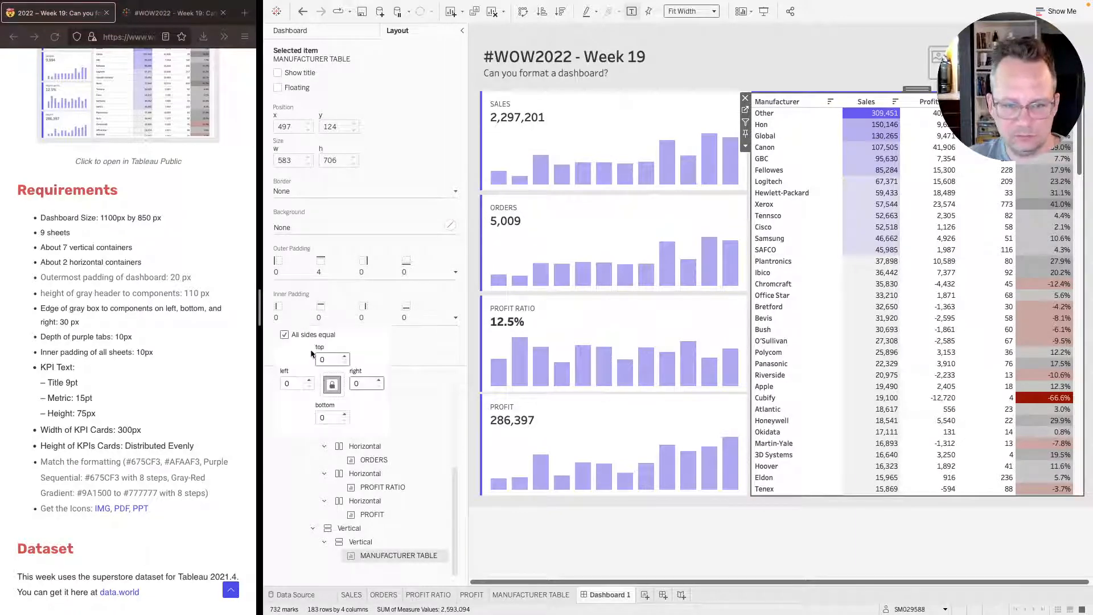
type("10")
key("Return")
left_click(912, 554)
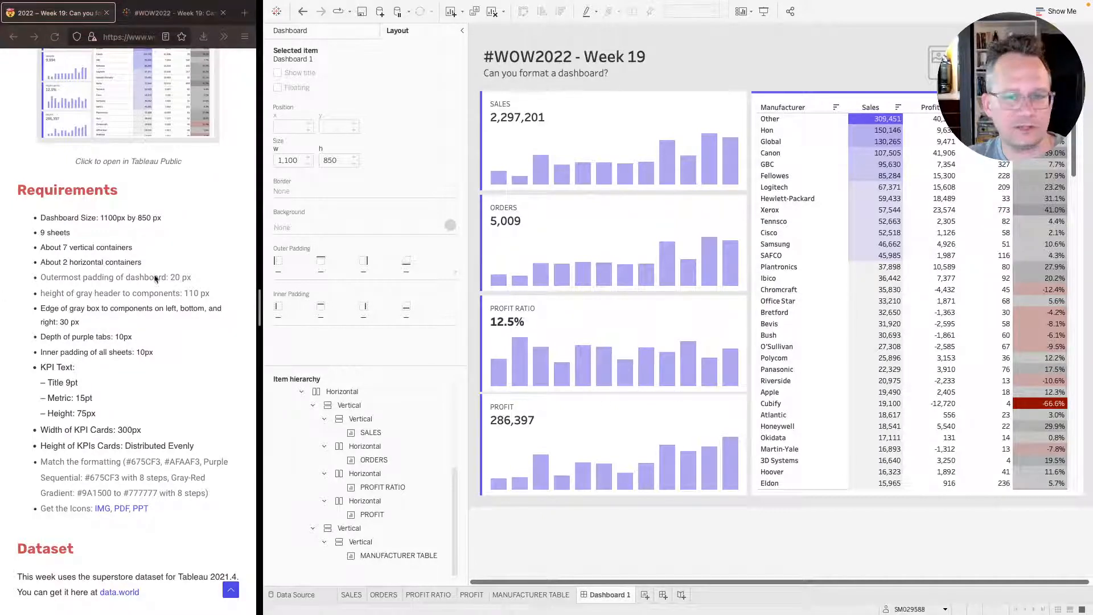
- Inspect the SALES container and the header's blank object, and compare the layout with the published reference dashboard
left_click(674, 108)
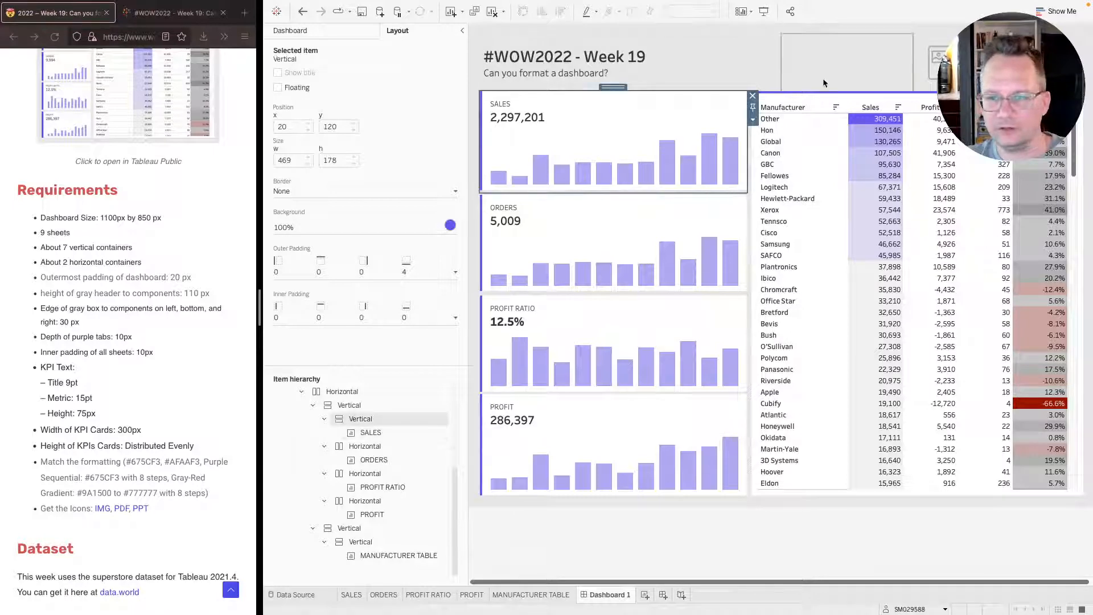
left_click(821, 78)
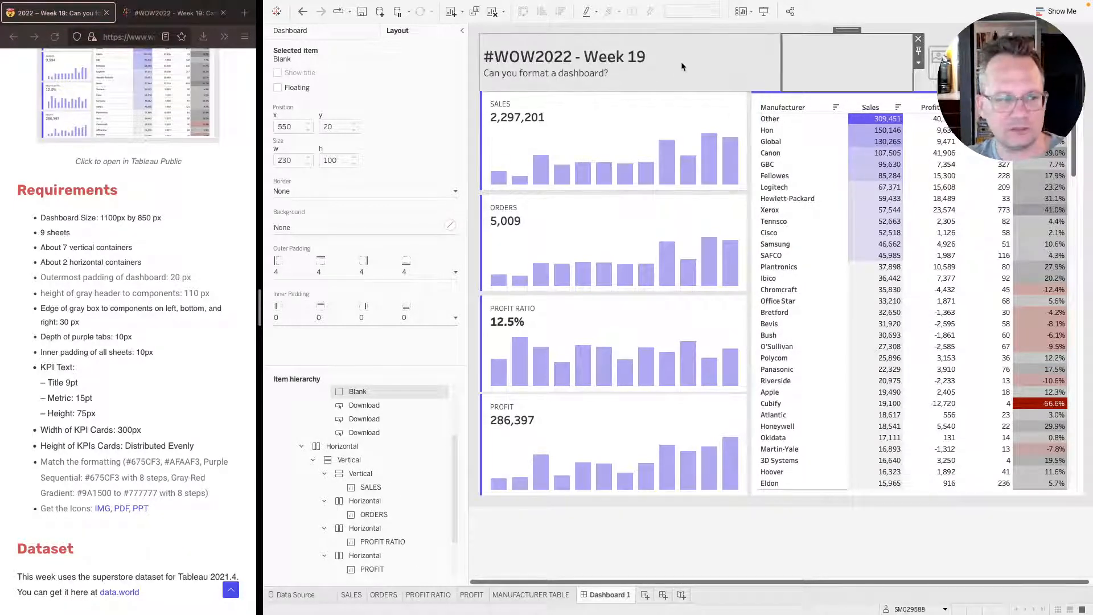
left_click(715, 539)
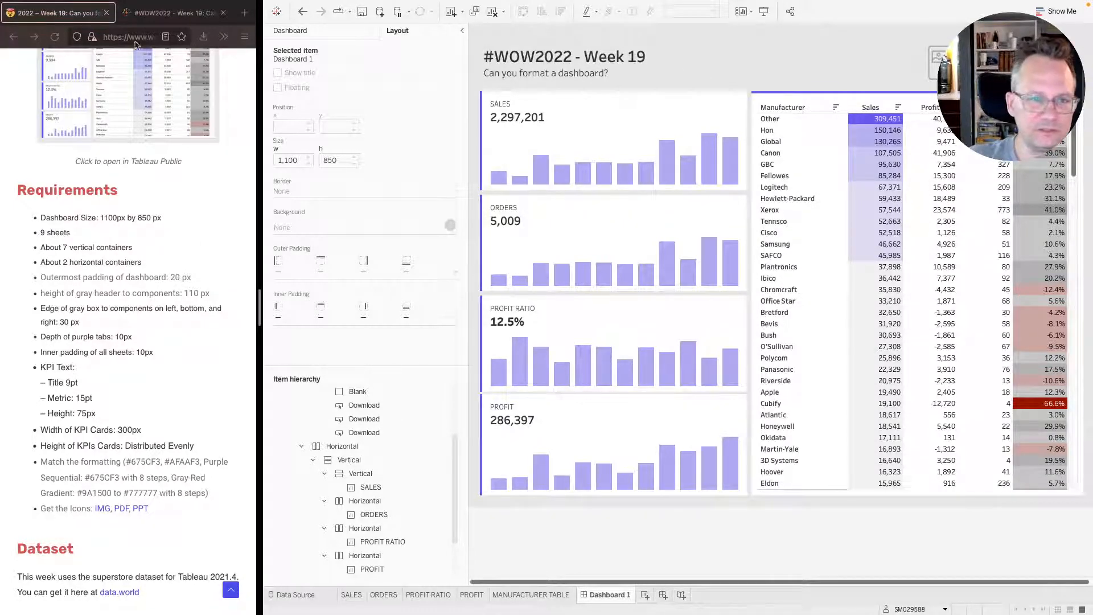
left_click(159, 12)
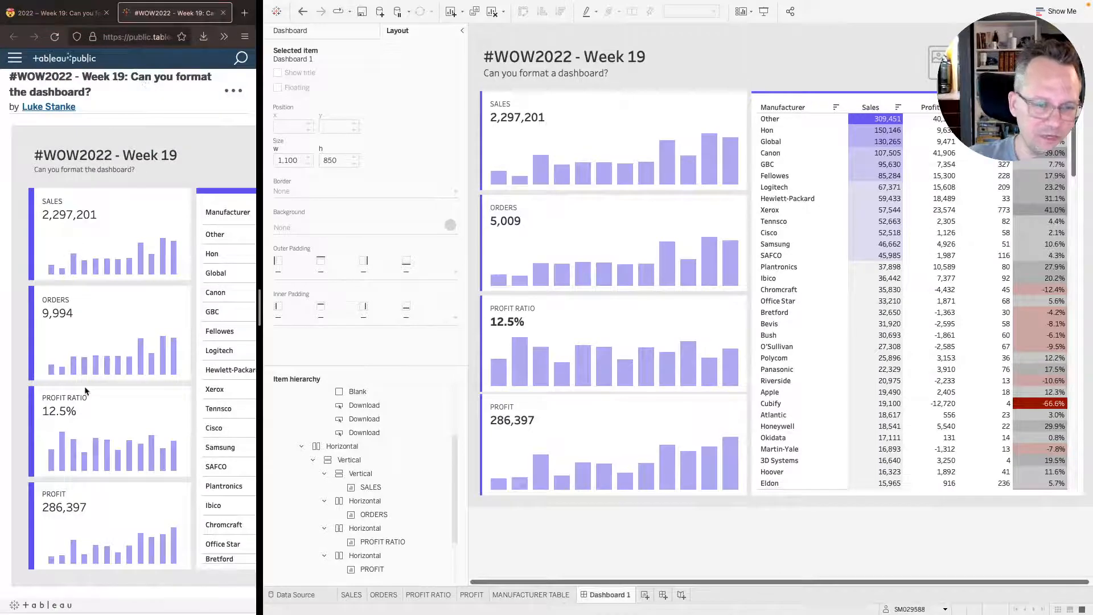
scroll(84, 390, "right", 3)
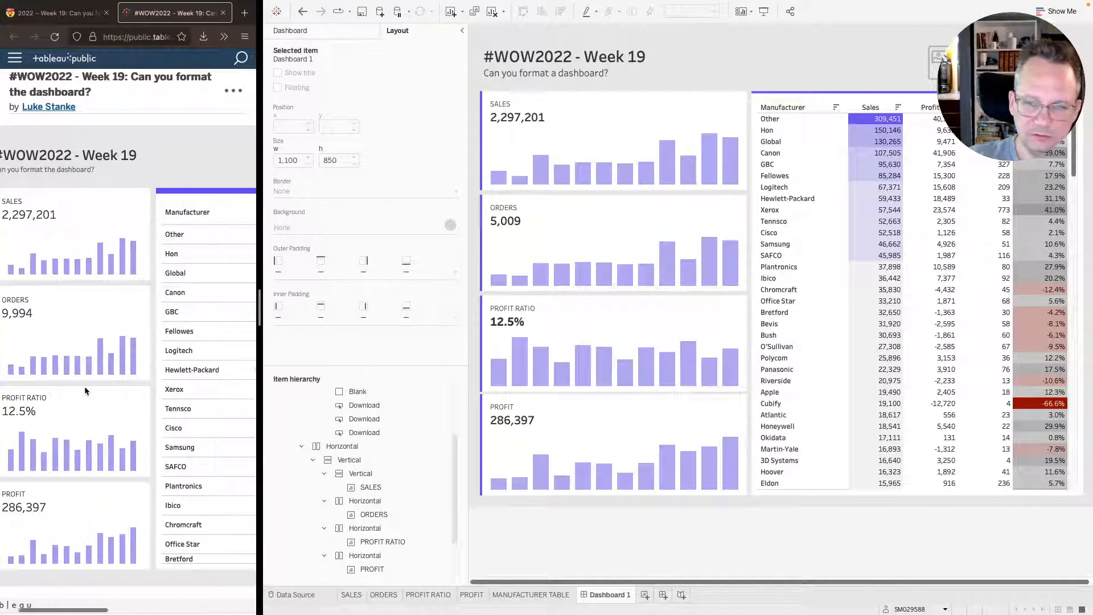
scroll(85, 390, "left", 3)
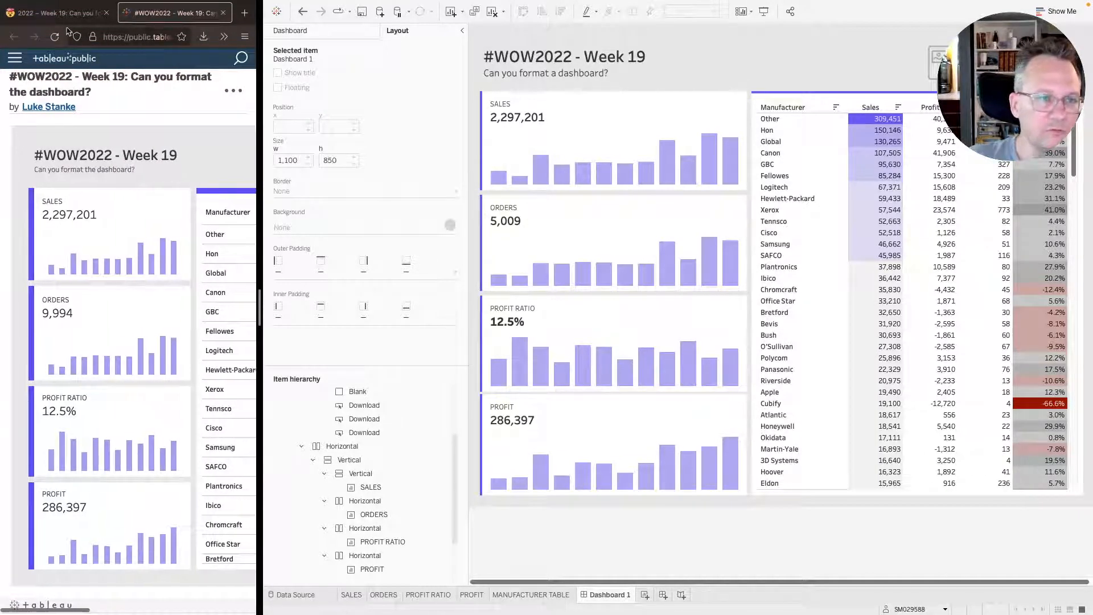
left_click(69, 19)
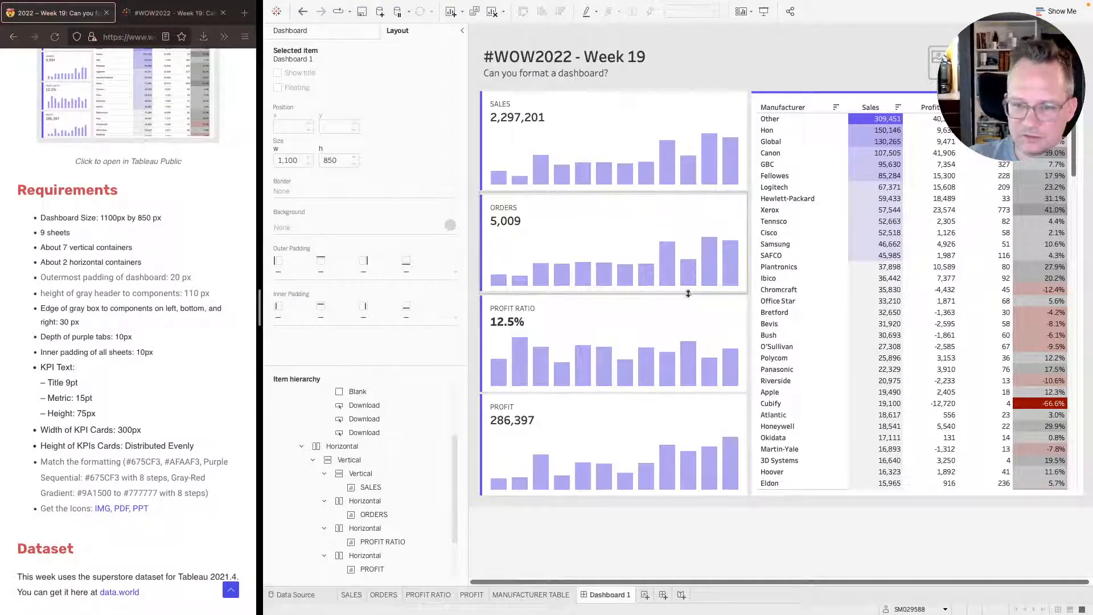
- Set the width of the vertical container holding all four KPI cards to 300 pixels
left_click(619, 301)
double_click(612, 291)
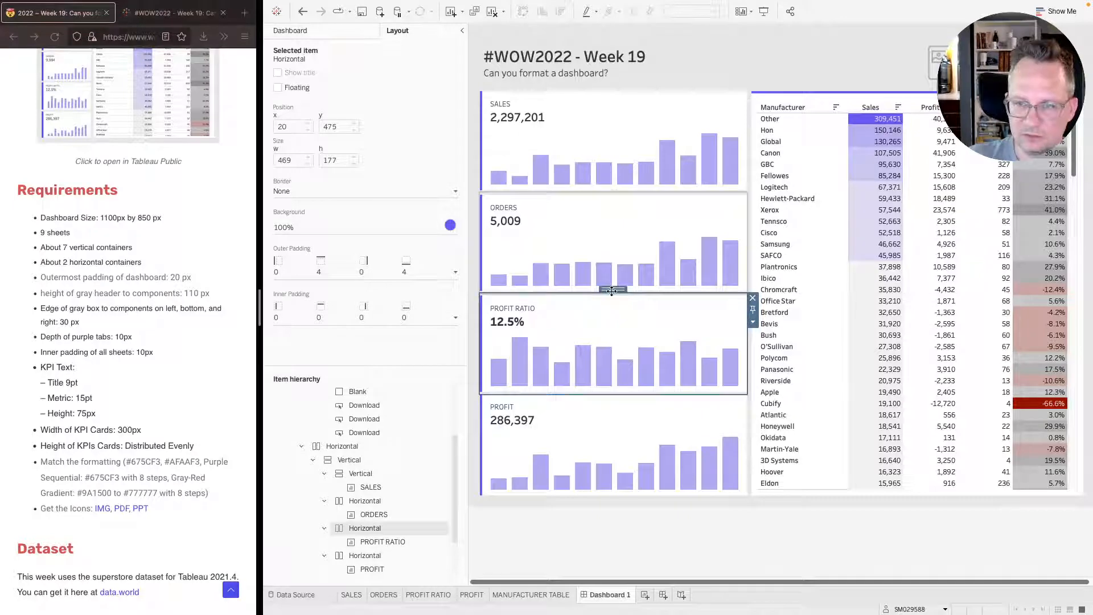
double_click(612, 291)
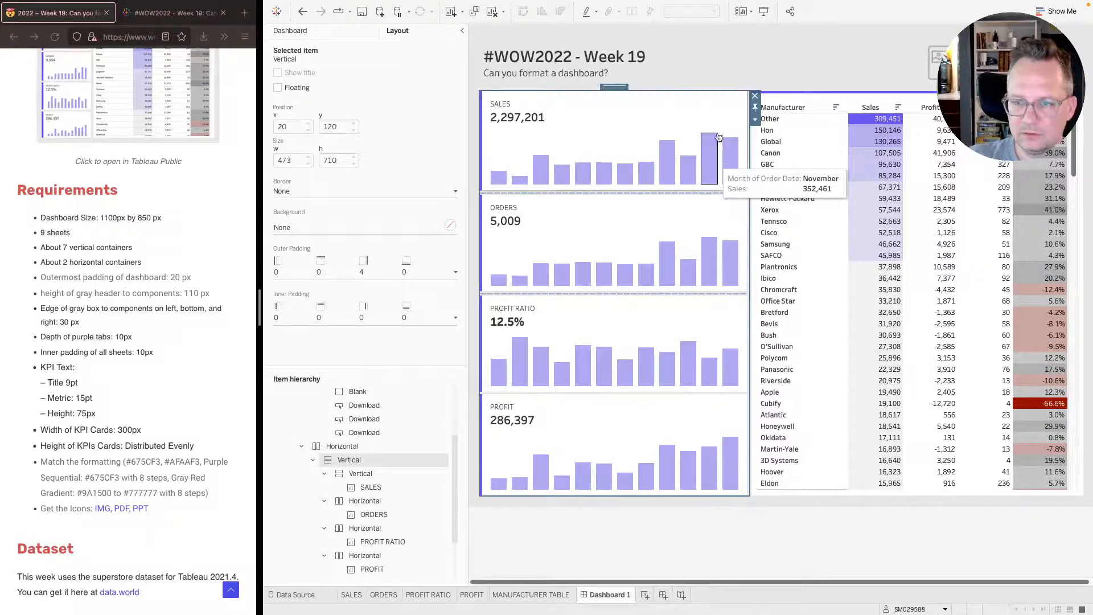
left_click(756, 119)
left_click(780, 196)
type("30")
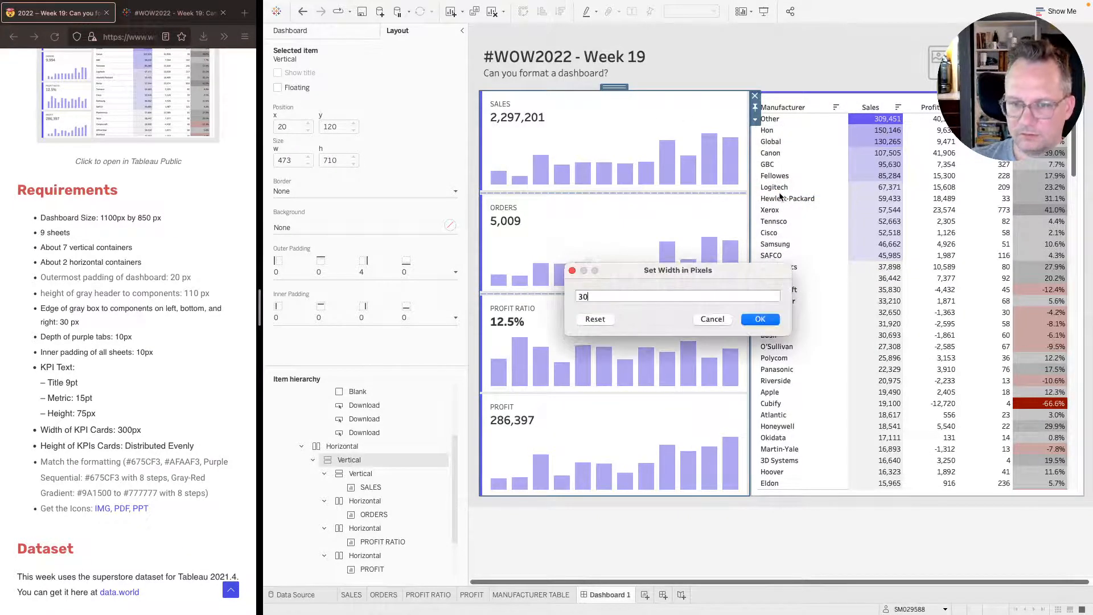
type("0")
key("Return")
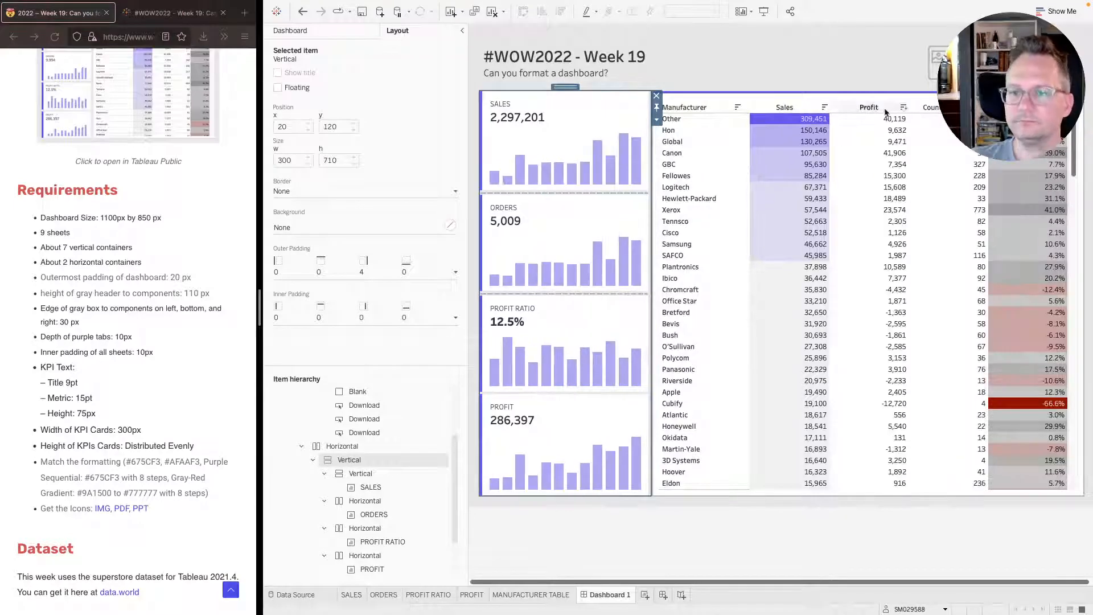
- Reload the published reference dashboard and examine its manufacturer table's row spacing, dividers and header icons
left_click(174, 14)
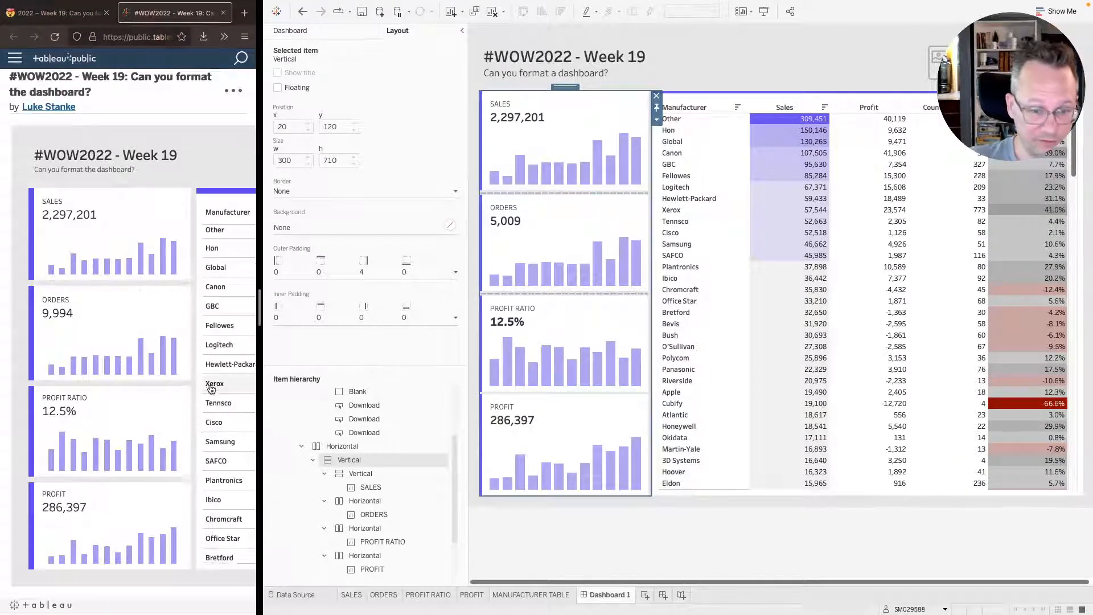
key("super+r")
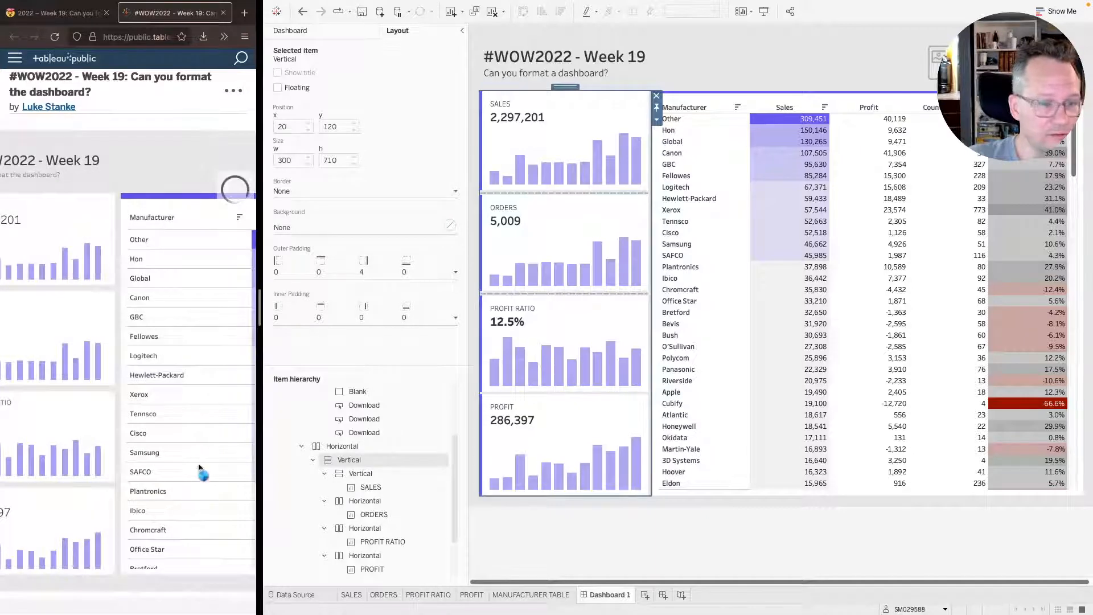
scroll(196, 460, "down", 1)
scroll(188, 442, "right", 1)
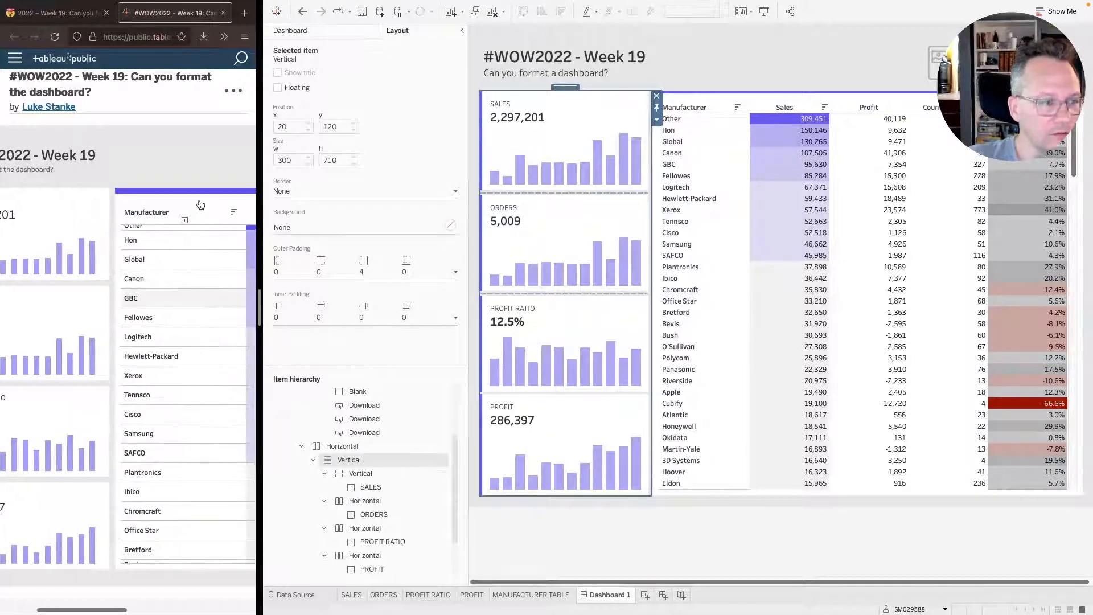
scroll(200, 188, "right", 5)
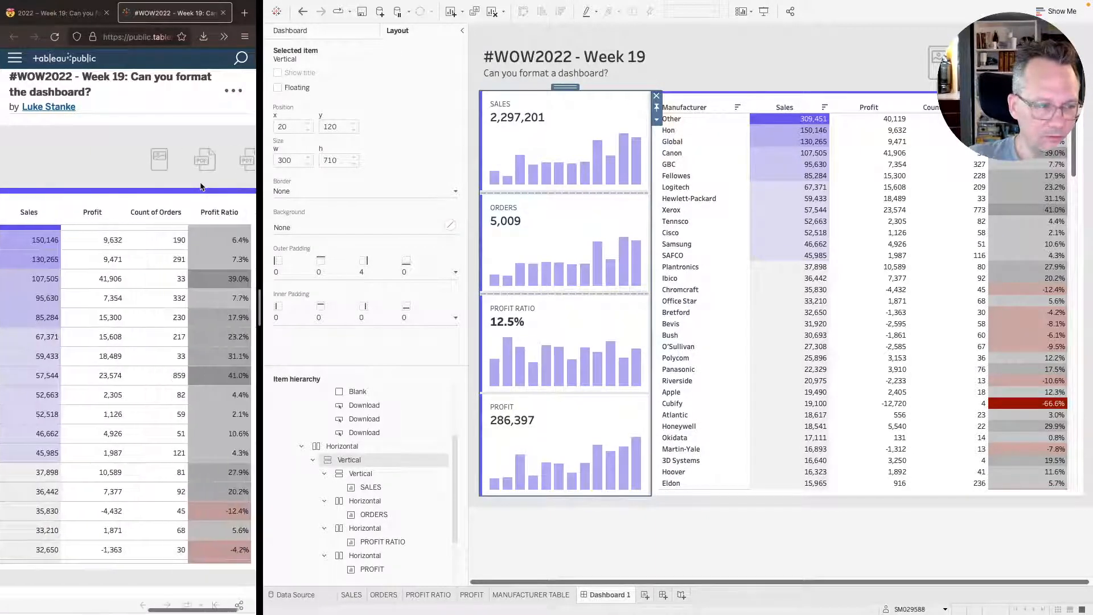
scroll(169, 172, "right", 3)
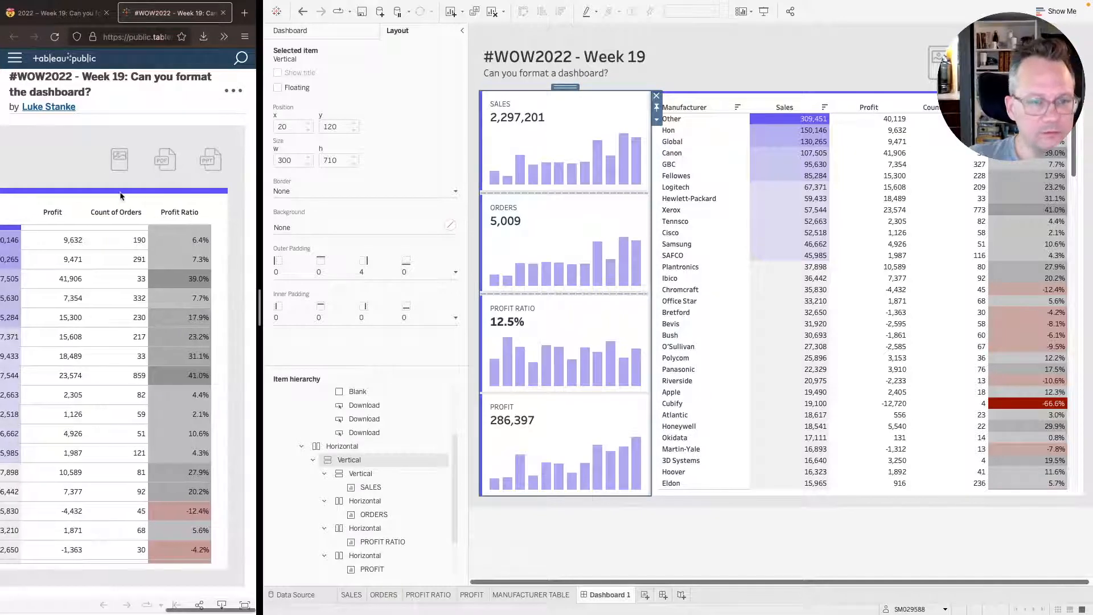
scroll(120, 195, "left", 3)
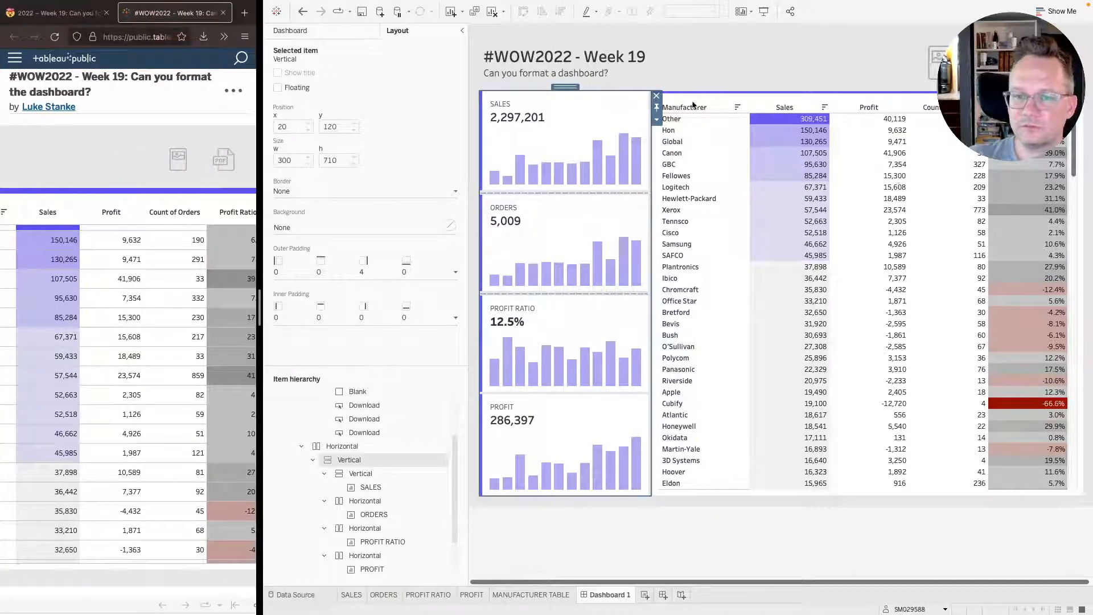
- Increase the row height of the MANUFACTURER TABLE to match the looser row spacing in the reference dashboard
left_click(693, 128)
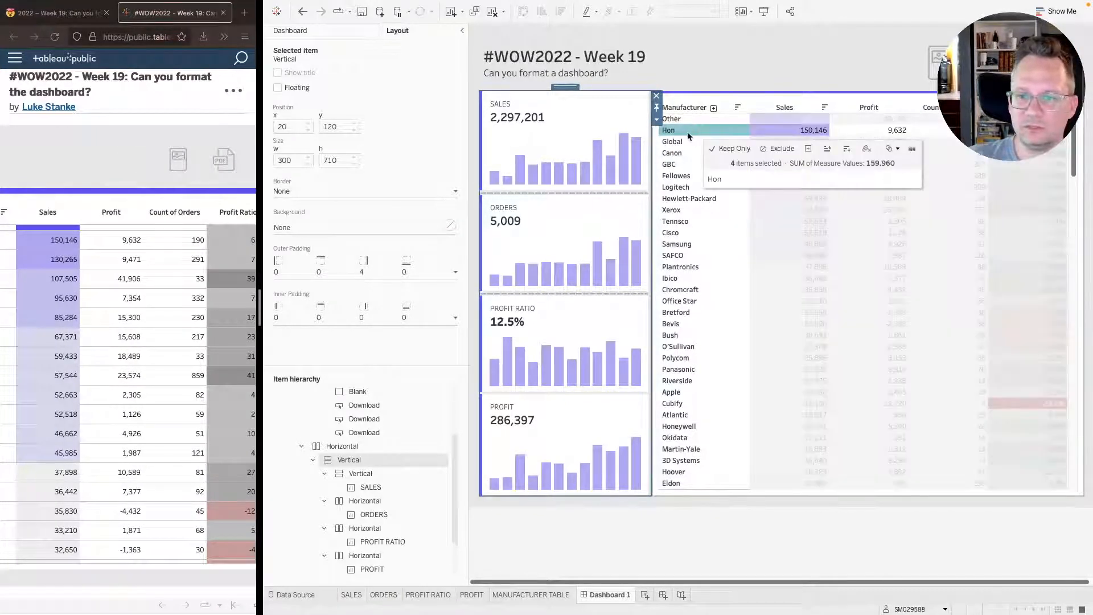
left_click(688, 127)
left_click_drag(689, 124, 687, 135)
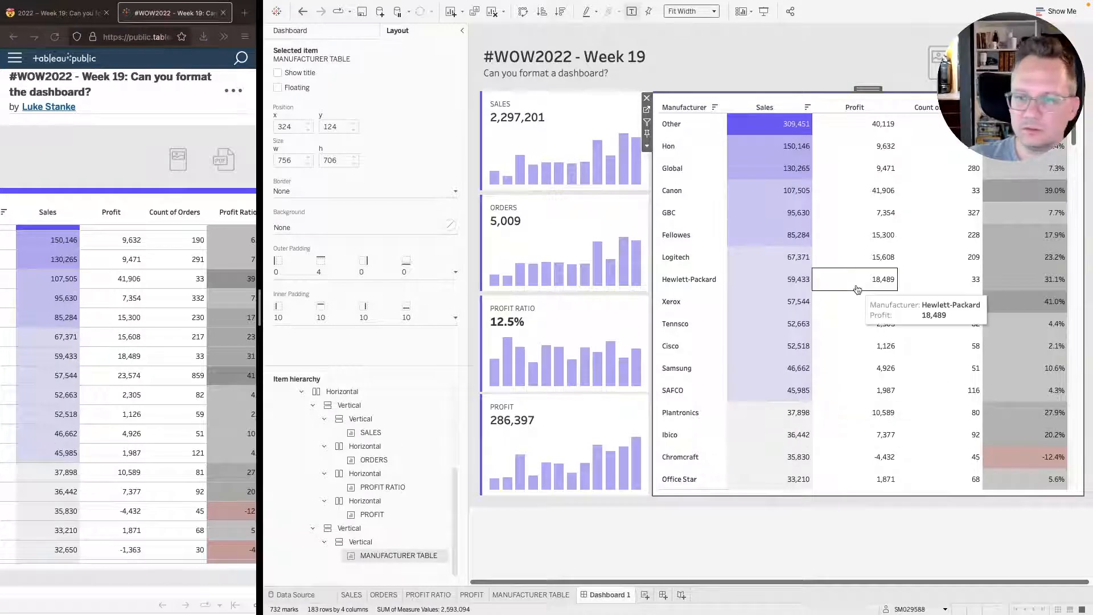
scroll(195, 313, "up", 1)
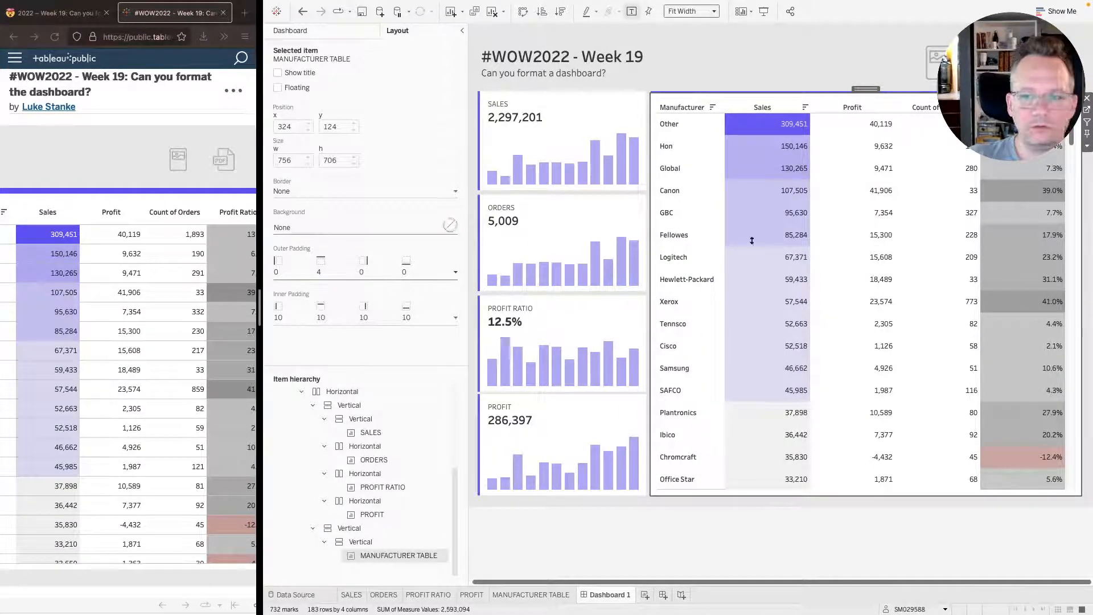
right_click(678, 124)
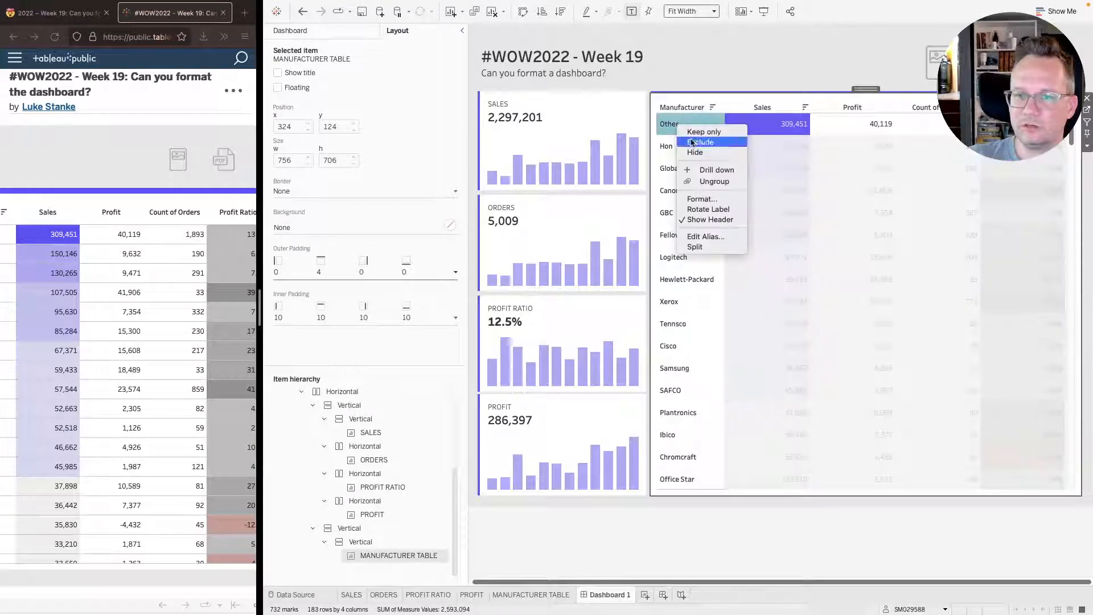
left_click(708, 209)
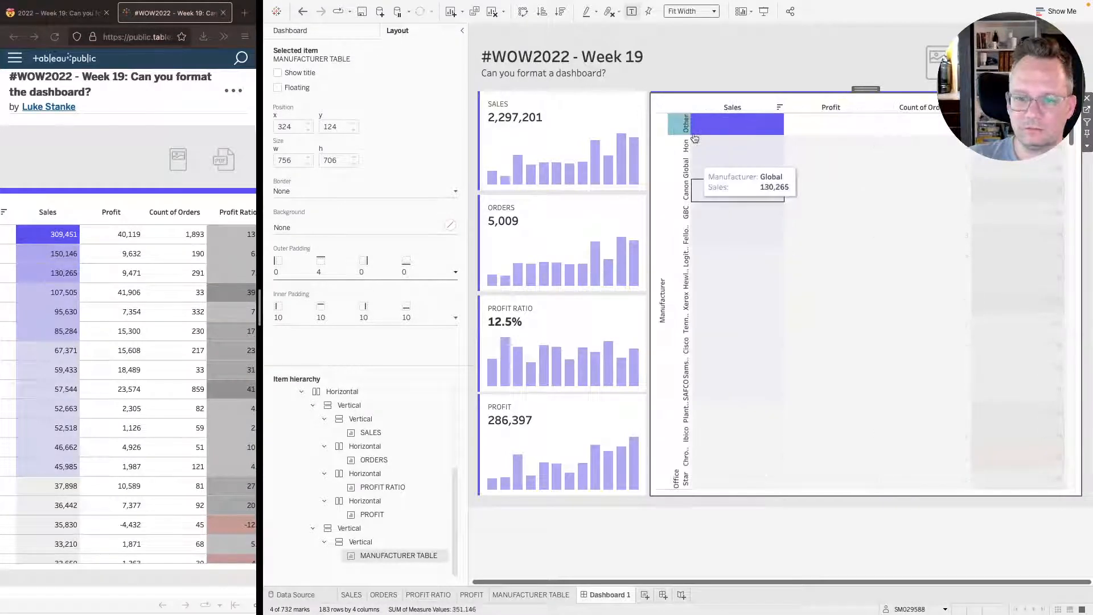
key("ctrl+z")
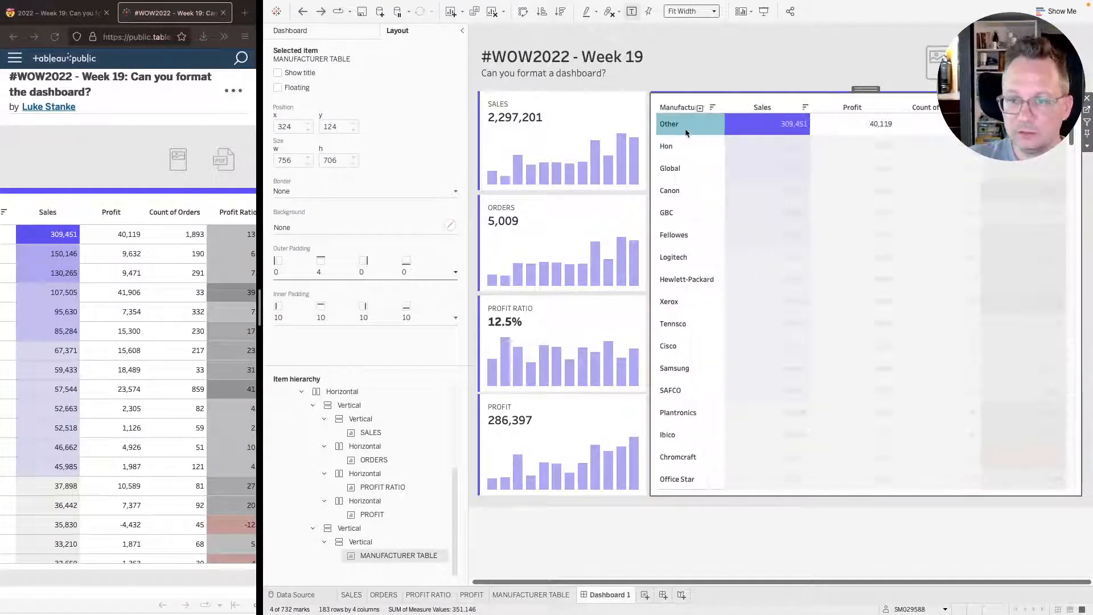
- Format the MANUFACTURER TABLE's borders with the row divider at its highest level, drawing a line between all manufacturer rows
right_click(686, 133)
left_click(711, 204)
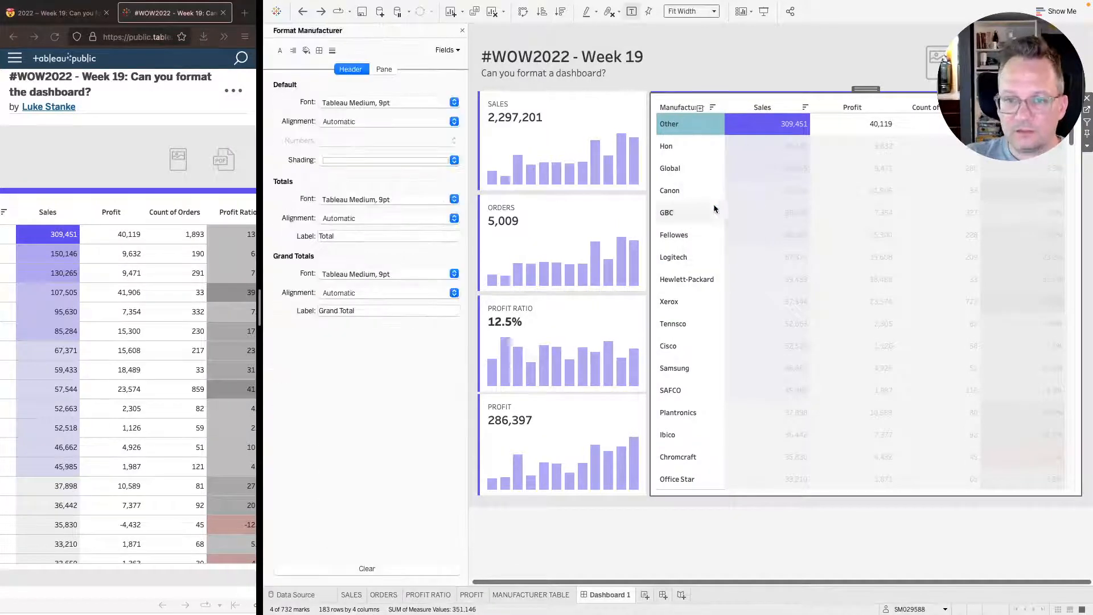
left_click(319, 51)
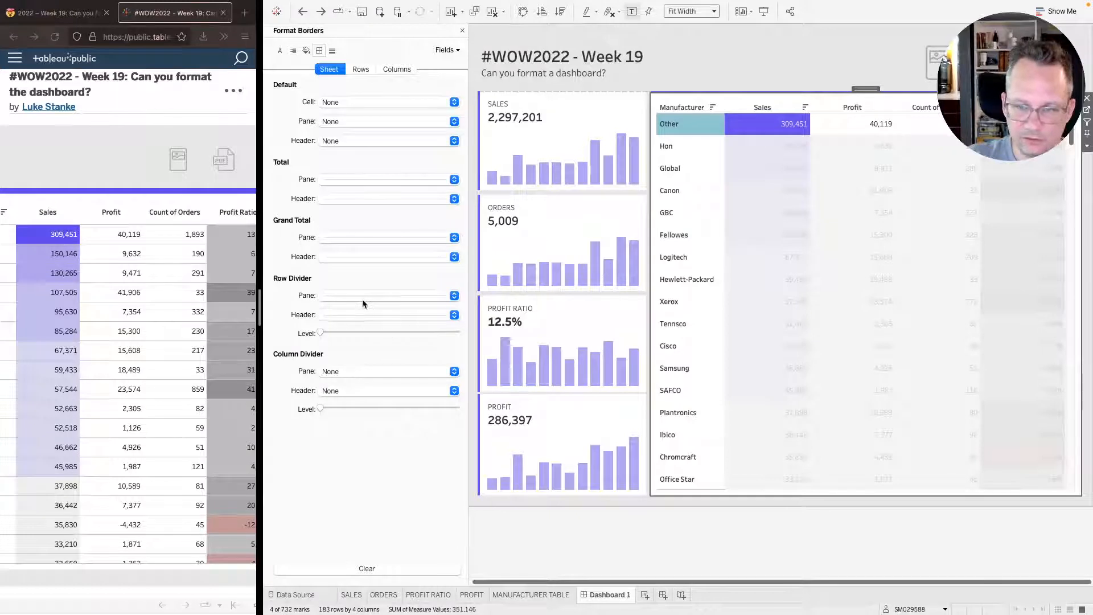
left_click(703, 124)
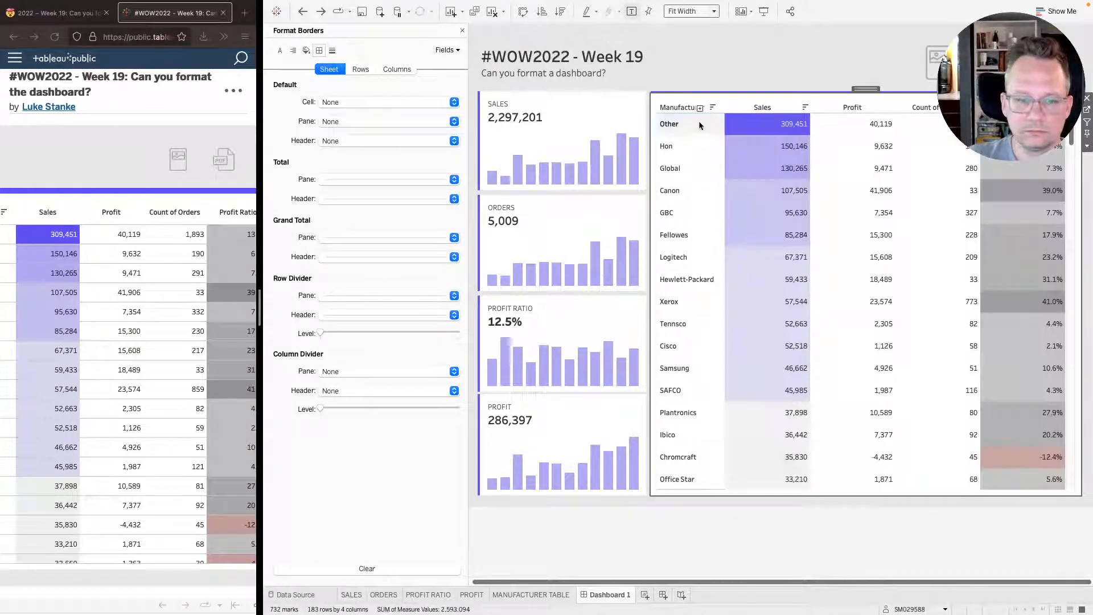
left_click(455, 333)
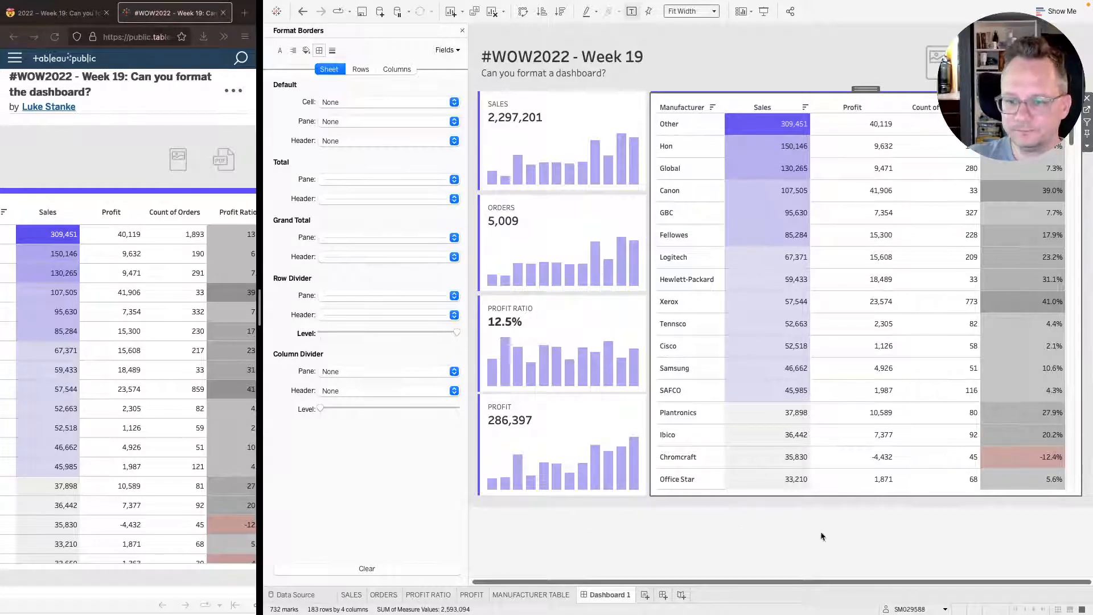
- Widen the Manufacturer column in the MANUFACTURER TABLE to match the reference dashboard, and close the border formatting
left_click(790, 545)
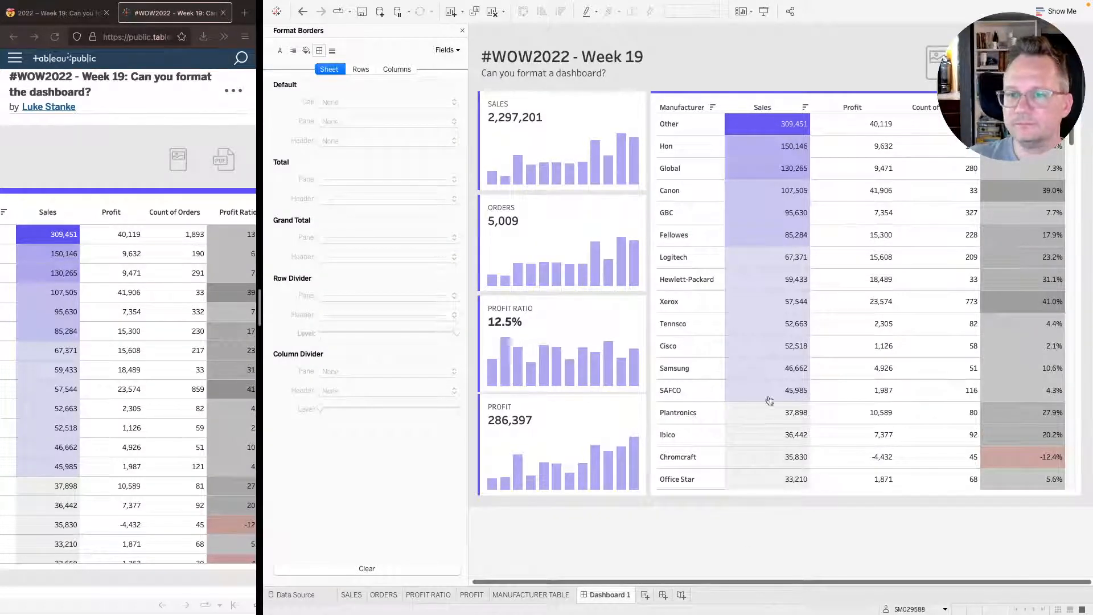
left_click(723, 130)
left_click_drag(804, 135, 807, 135)
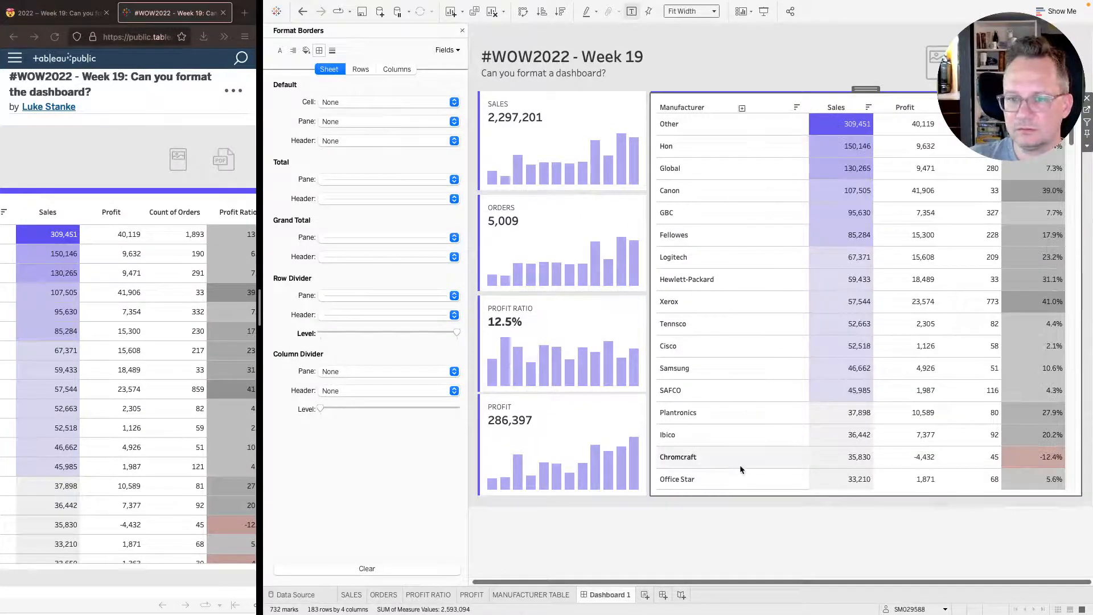
scroll(86, 313, "left", 5)
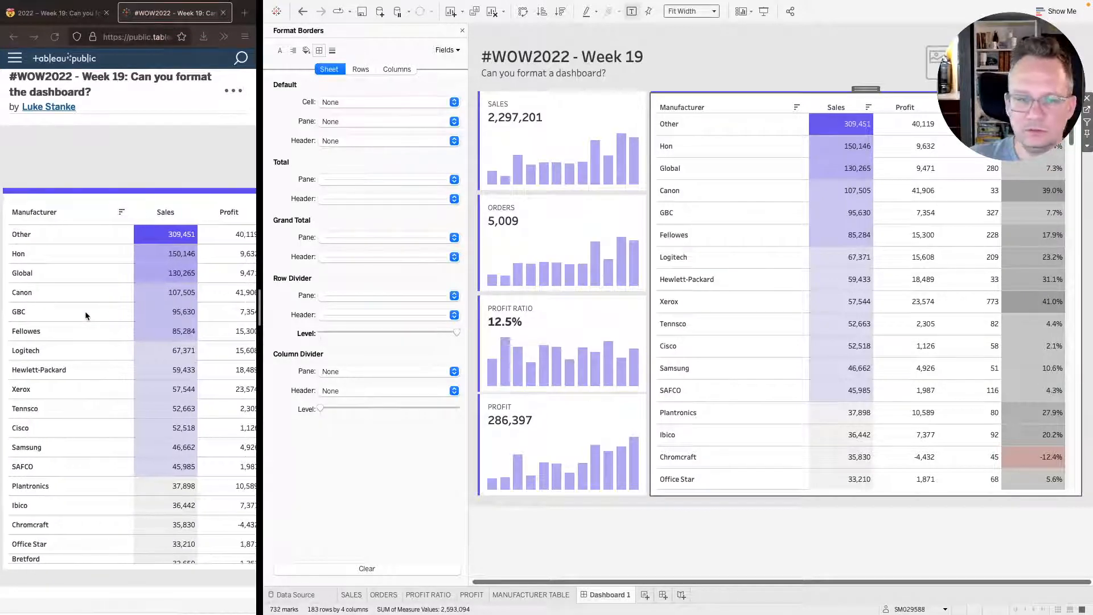
scroll(86, 315, "up", 1)
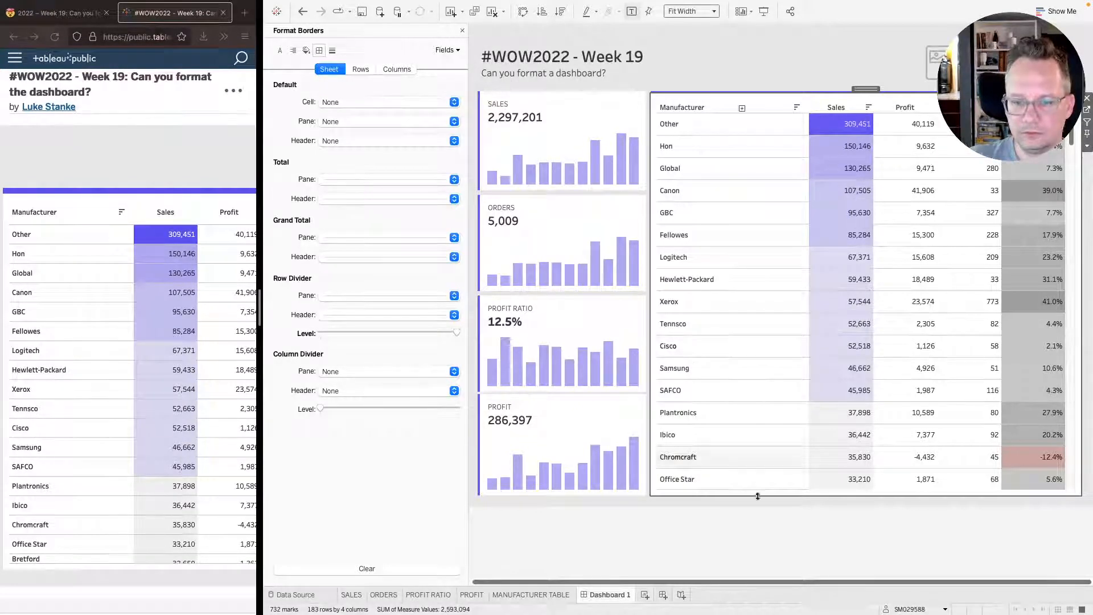
left_click(730, 531)
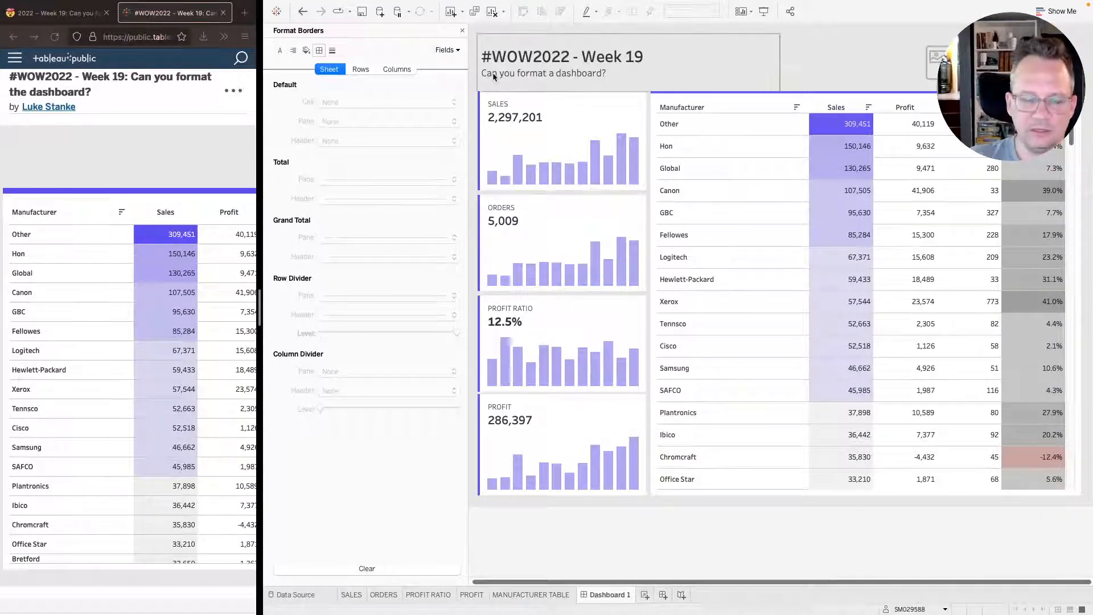
left_click(463, 32)
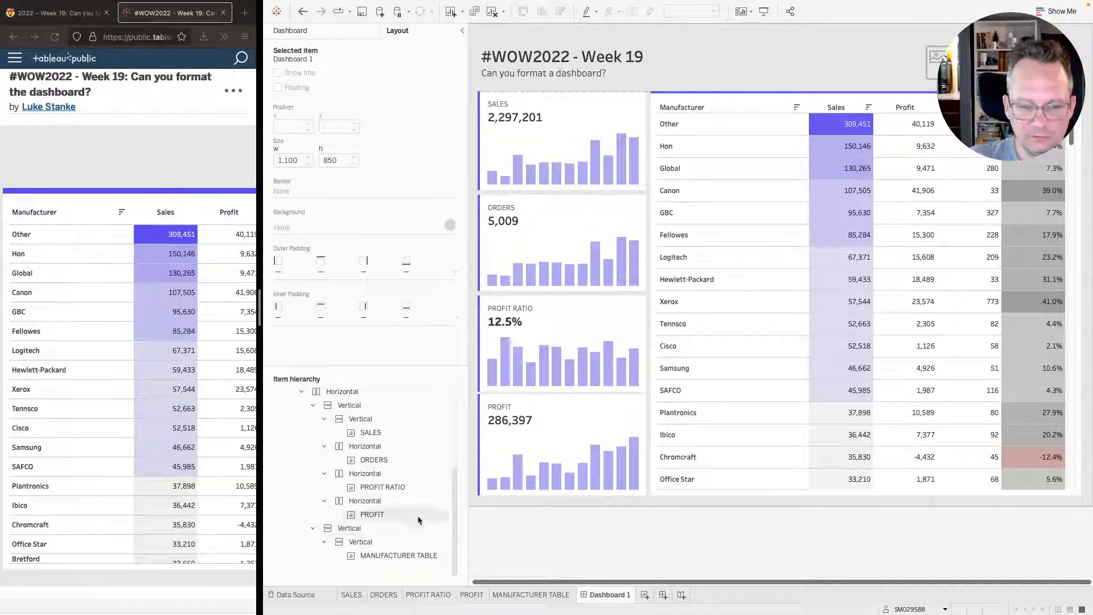
- Try removing the vertical container directly around the MANUFACTURER TABLE, and undo the removal
scroll(419, 517, "up", 2)
scroll(418, 520, "down", 1)
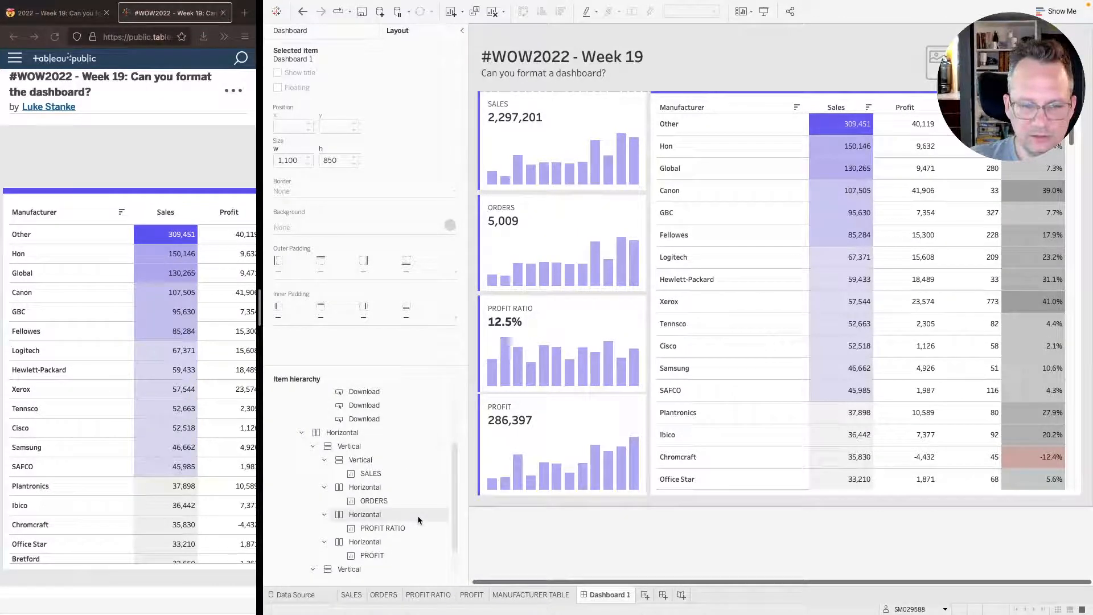
scroll(418, 520, "up", 1)
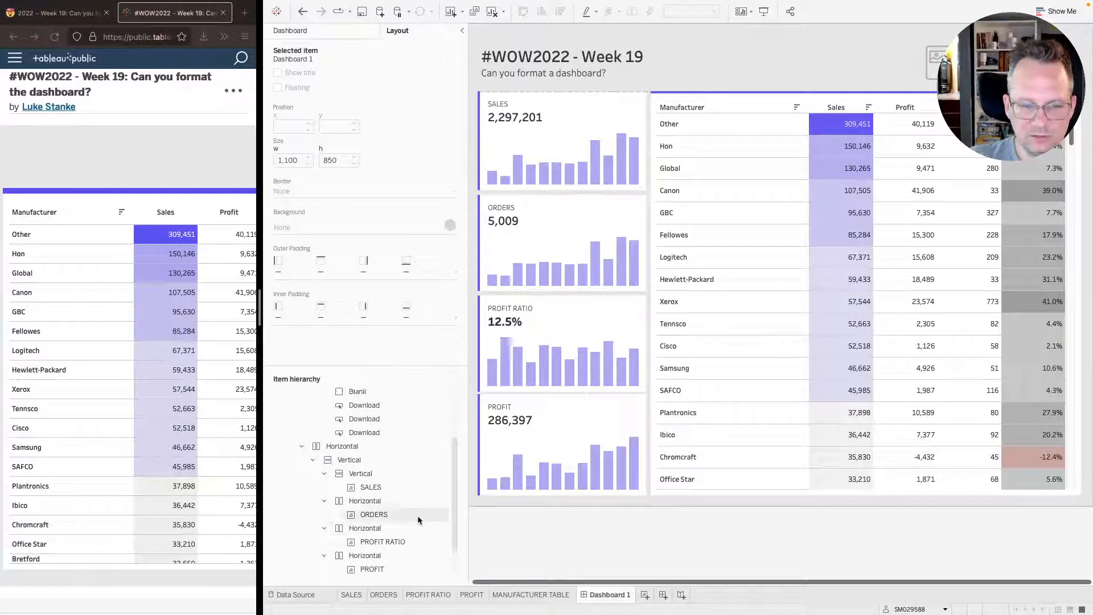
left_click(375, 503)
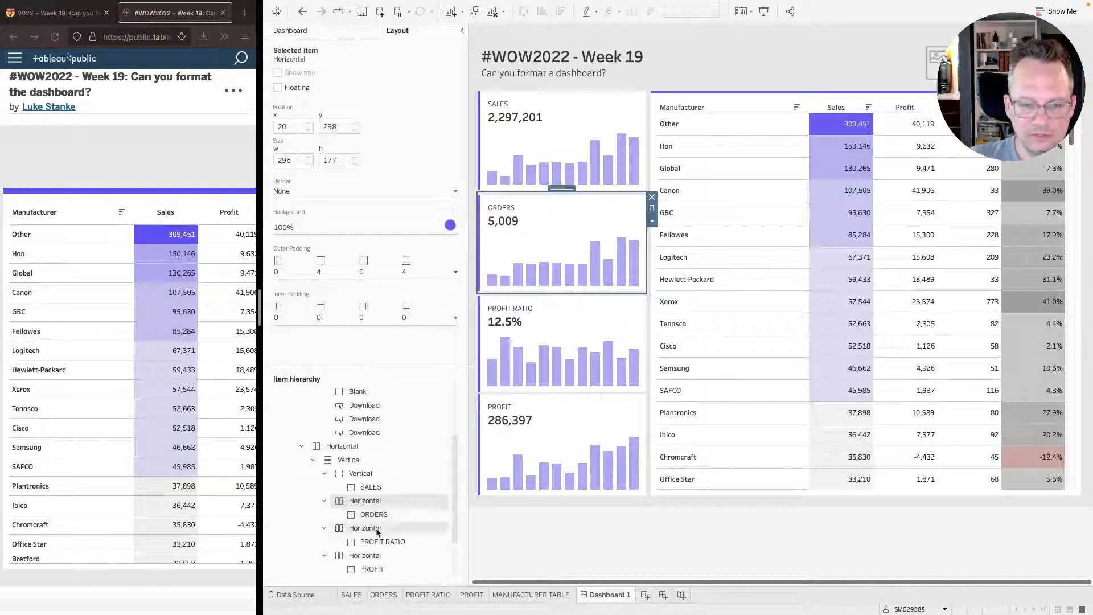
scroll(399, 517, "up", 3)
scroll(377, 532, "down", 5)
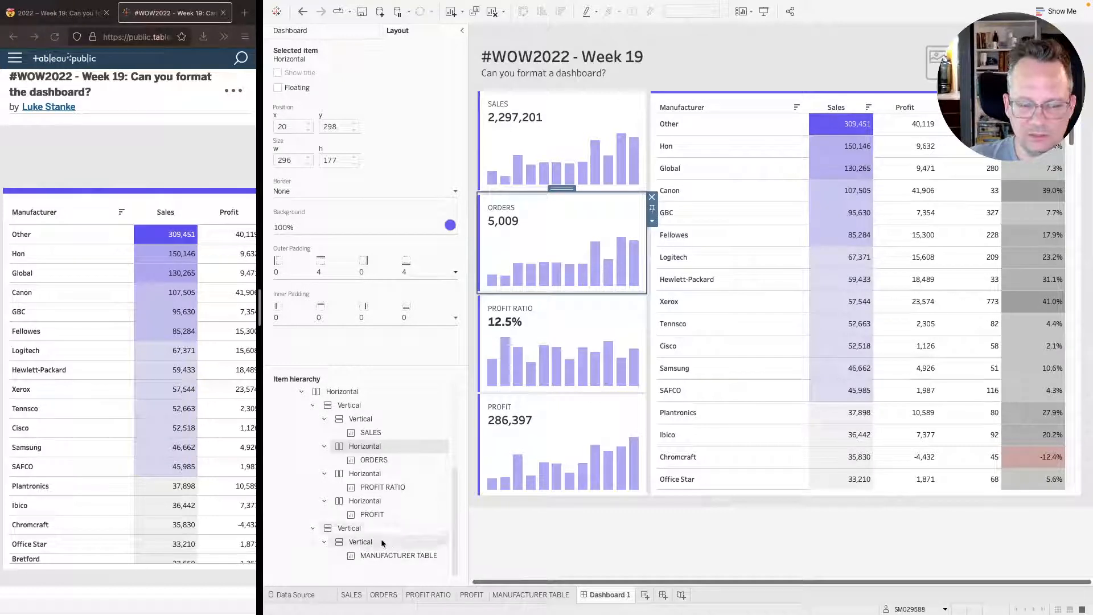
left_click(380, 538)
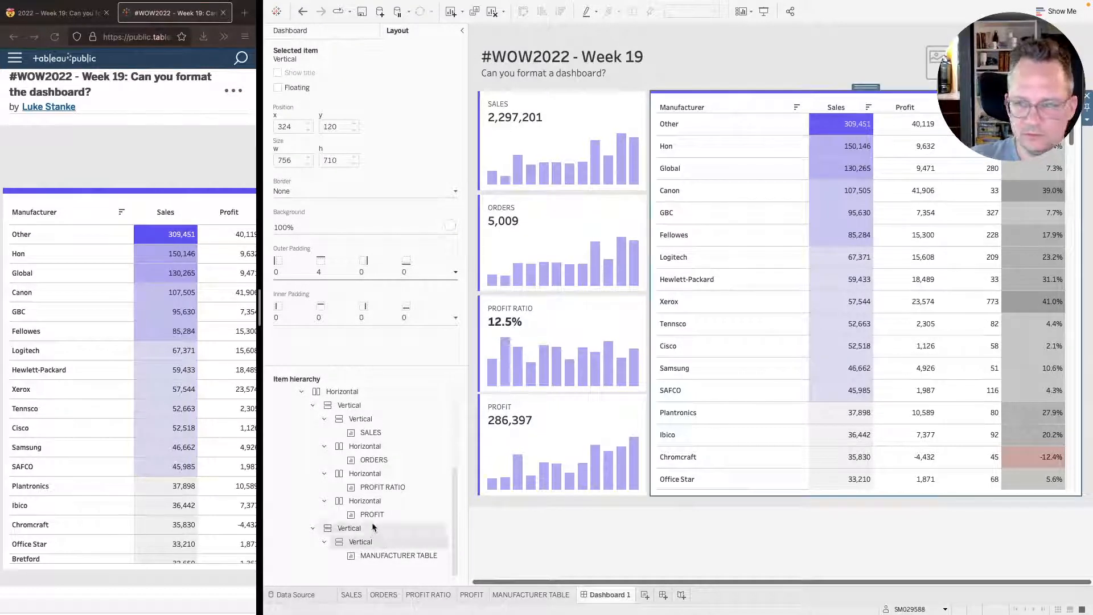
right_click(386, 544)
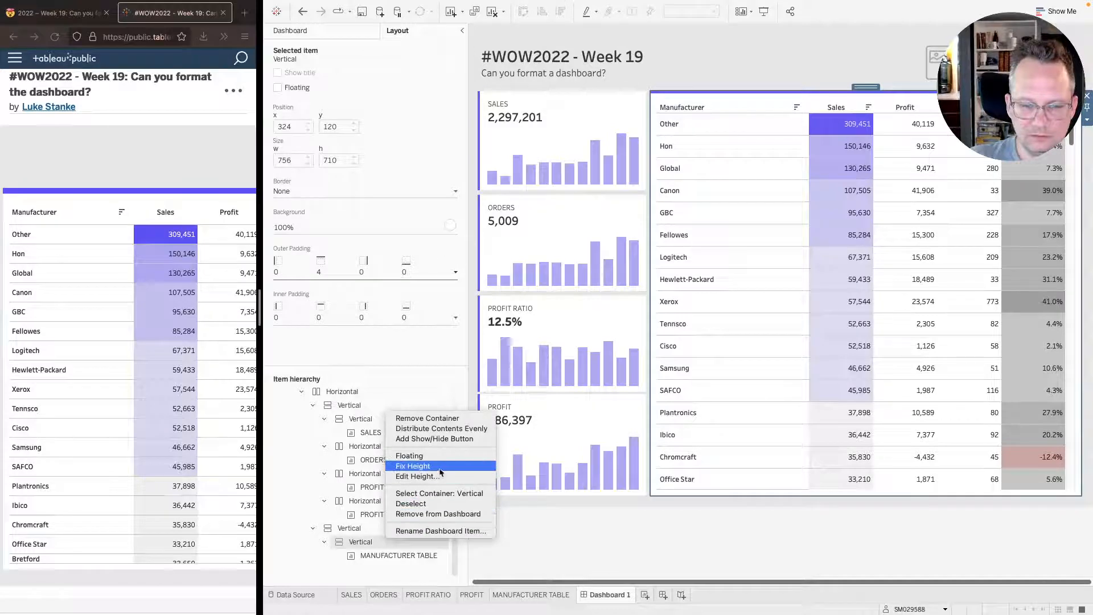
left_click(440, 419)
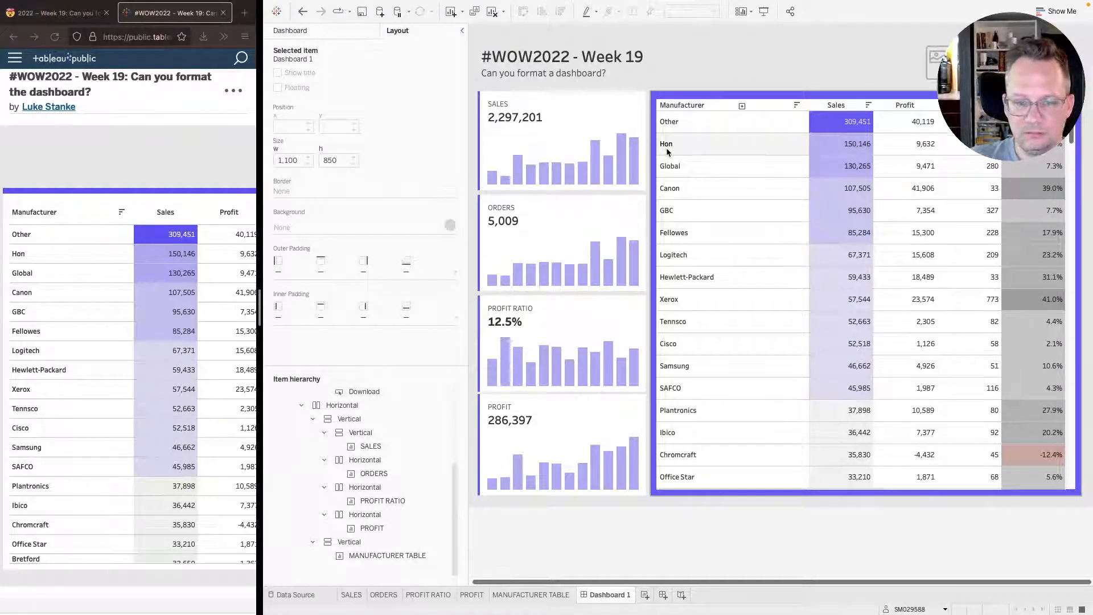
key("ctrl+z")
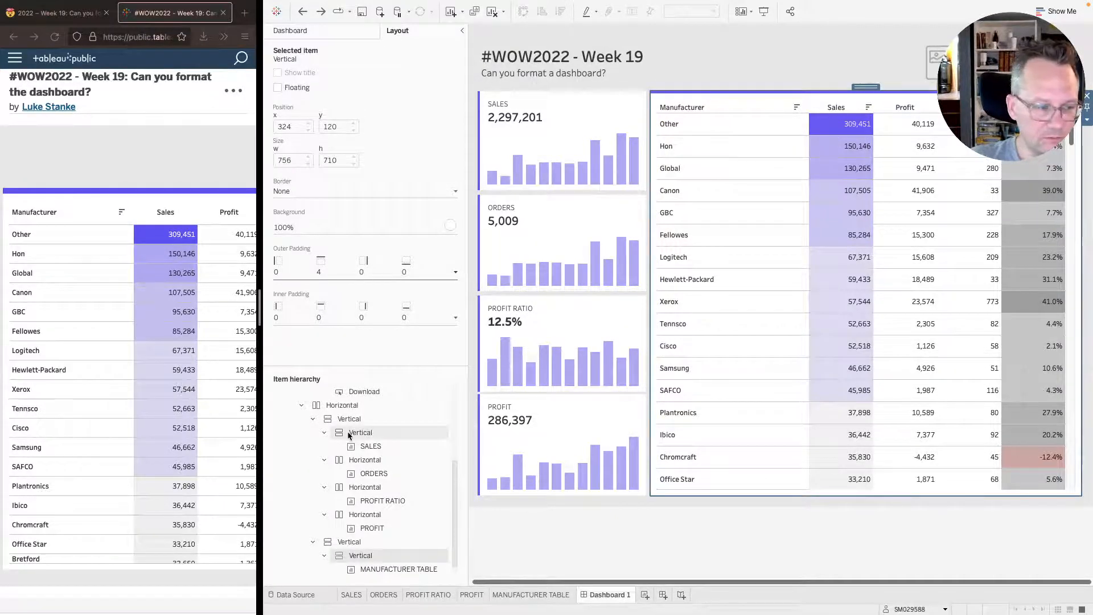
- Try a left outer padding of 0 on the PROFIT RATIO card and restore it to 4
left_click(579, 311)
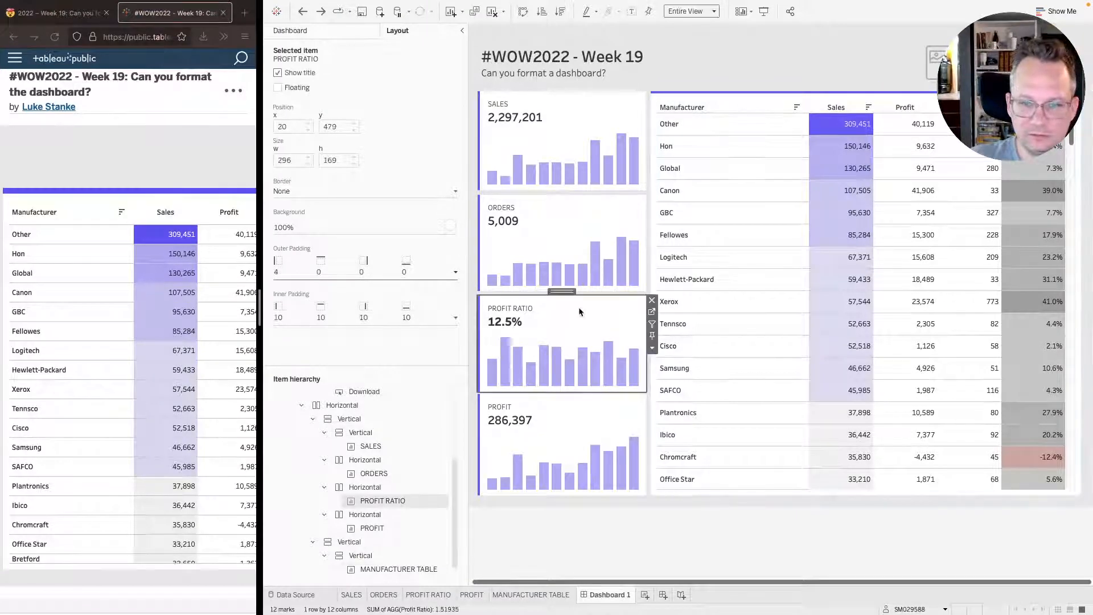
left_click(330, 275)
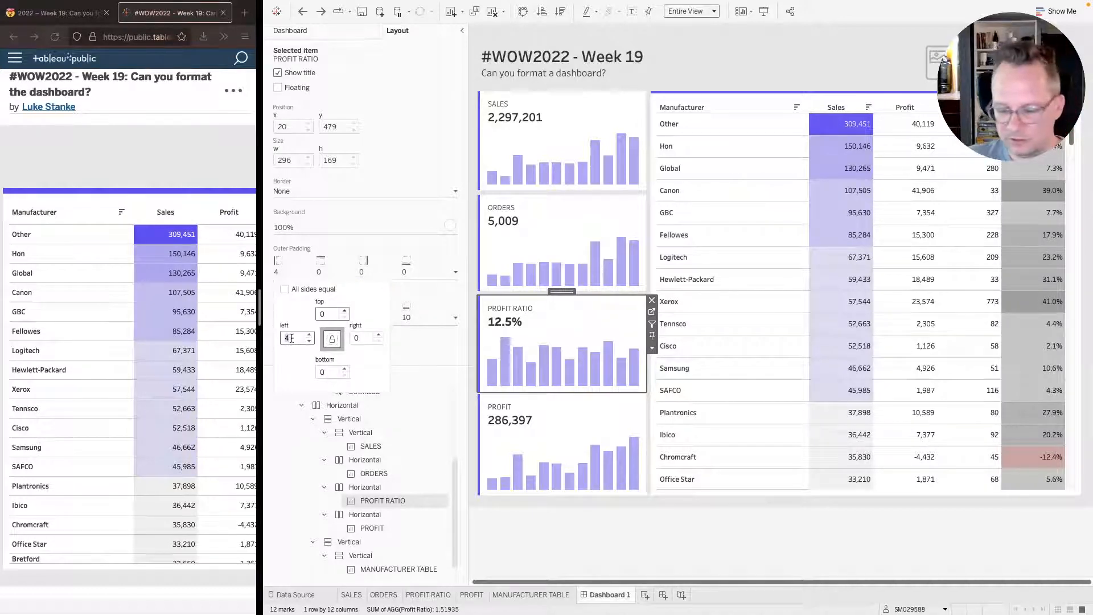
type("0")
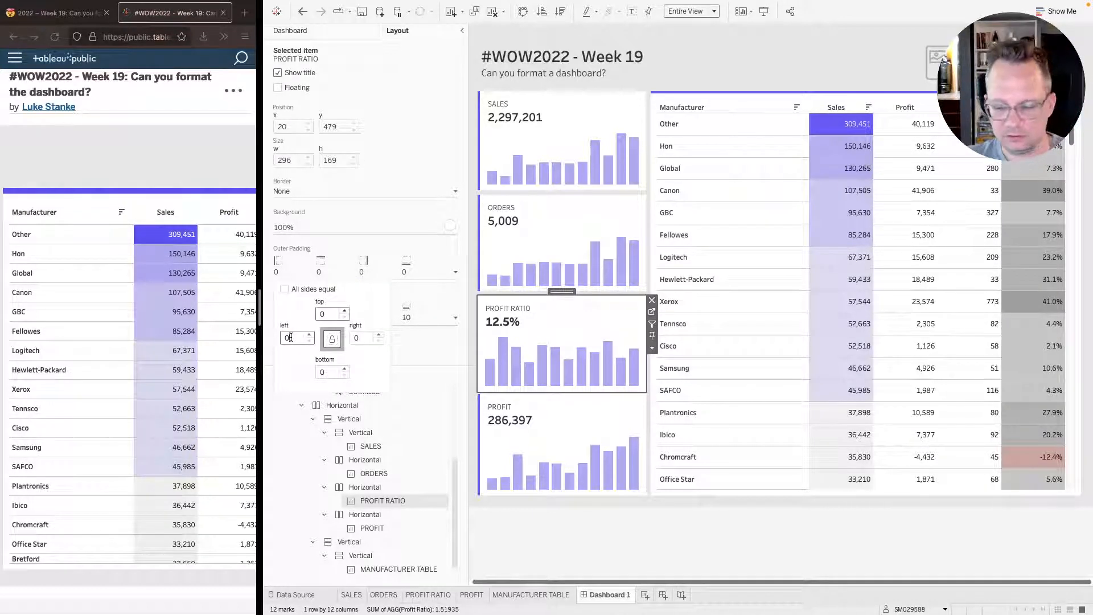
type("4")
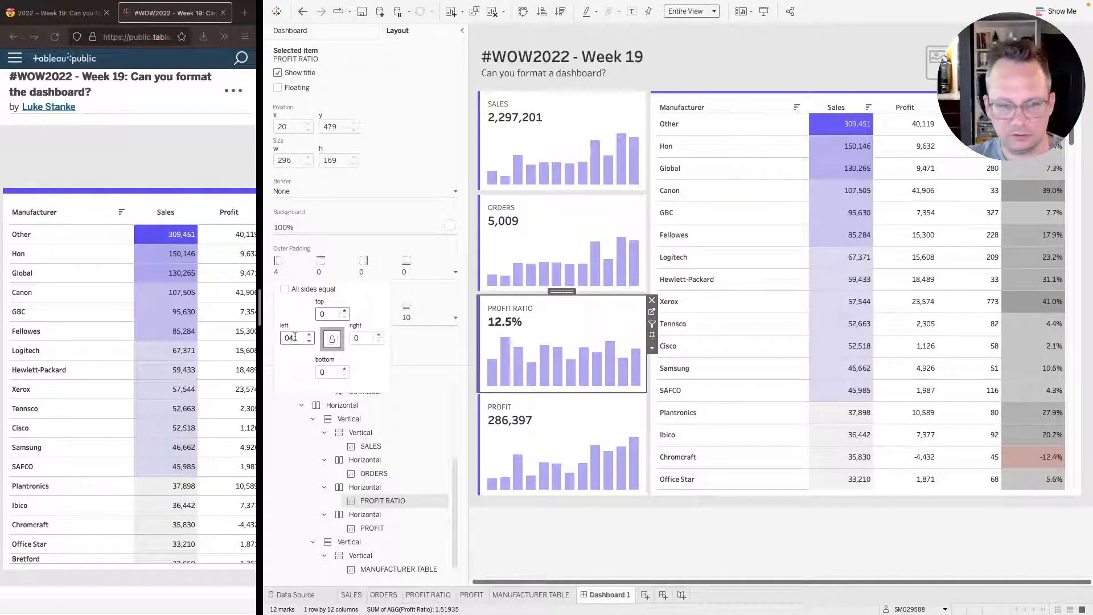
- Examine the outer padding of the horizontal containers around PROFIT RATIO and ORDERS and of the dashboard's outermost vertical container
left_click(562, 291)
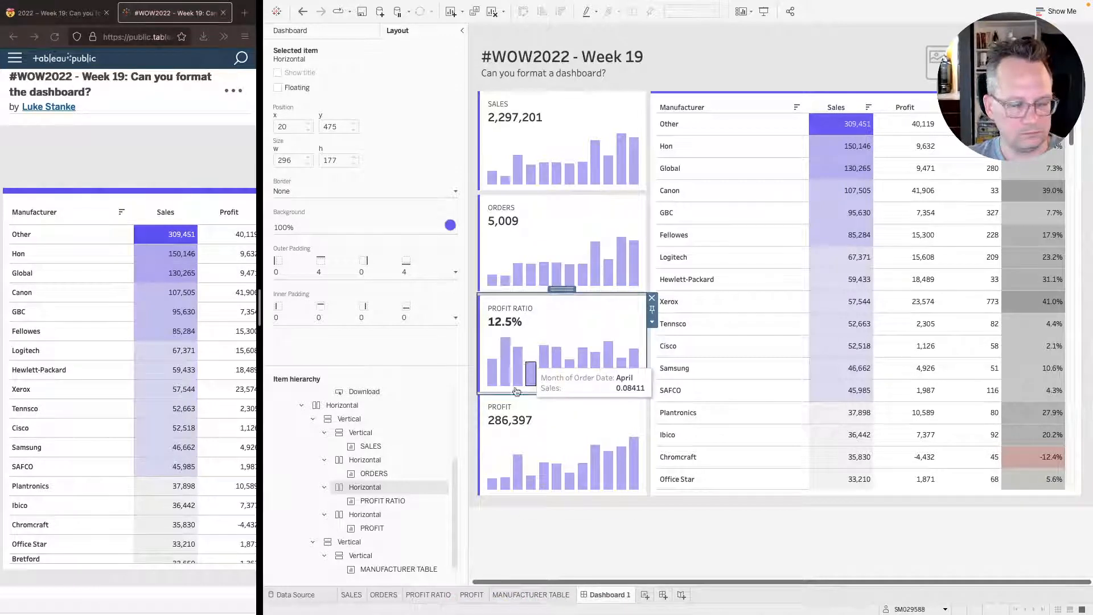
left_click(555, 220)
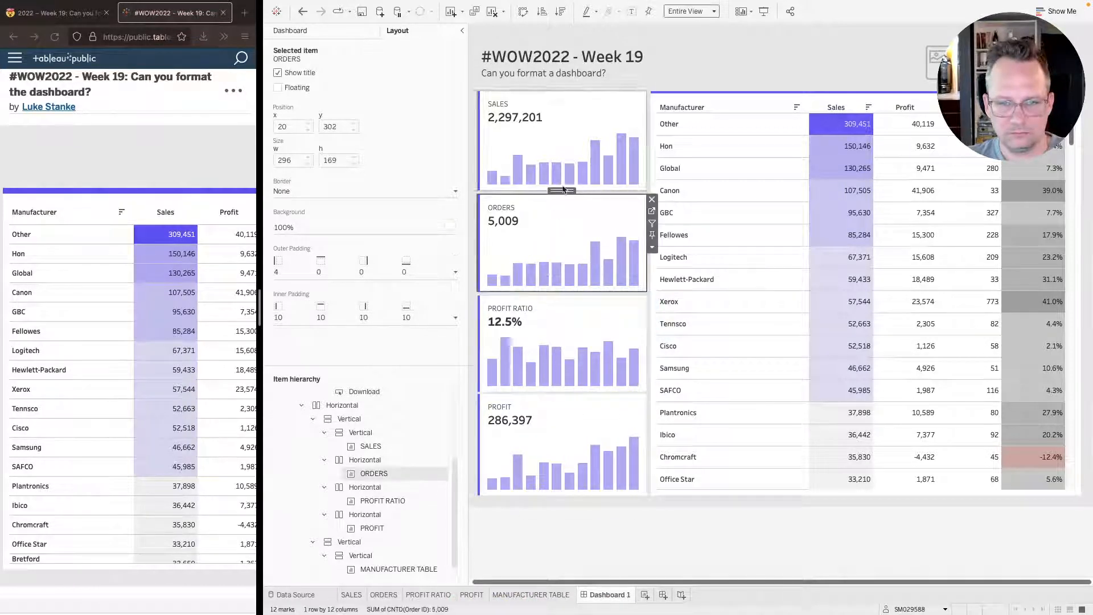
double_click(562, 189)
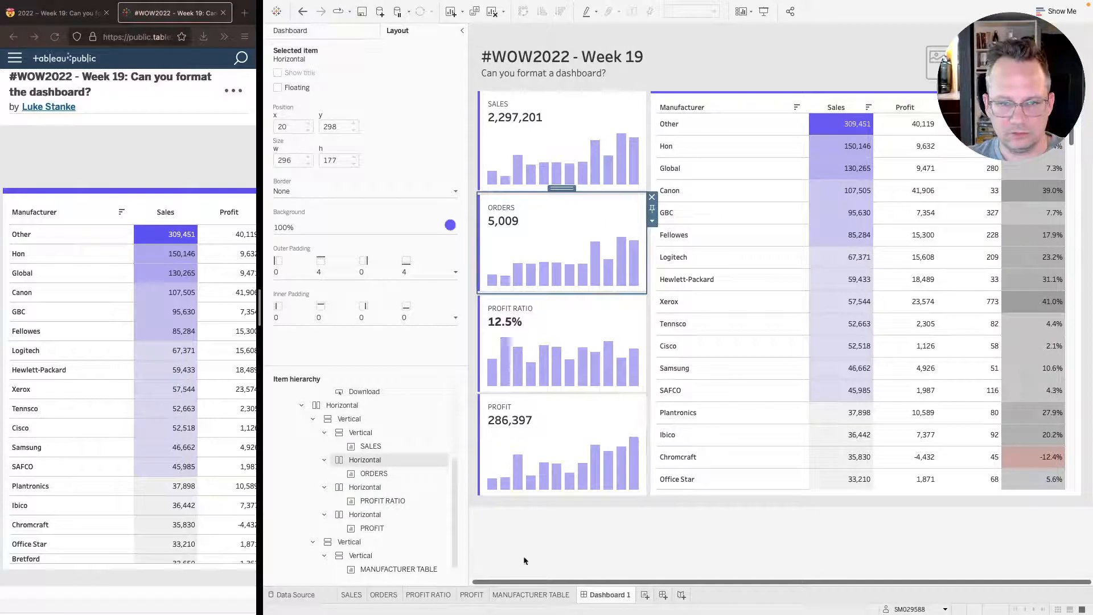
left_click(601, 552)
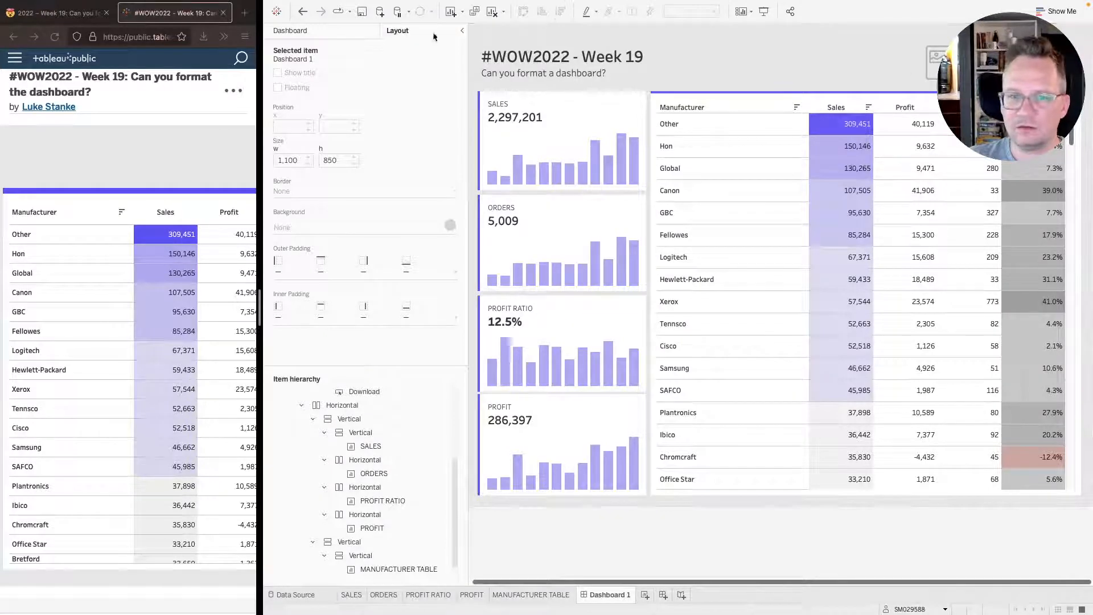
left_click(474, 52)
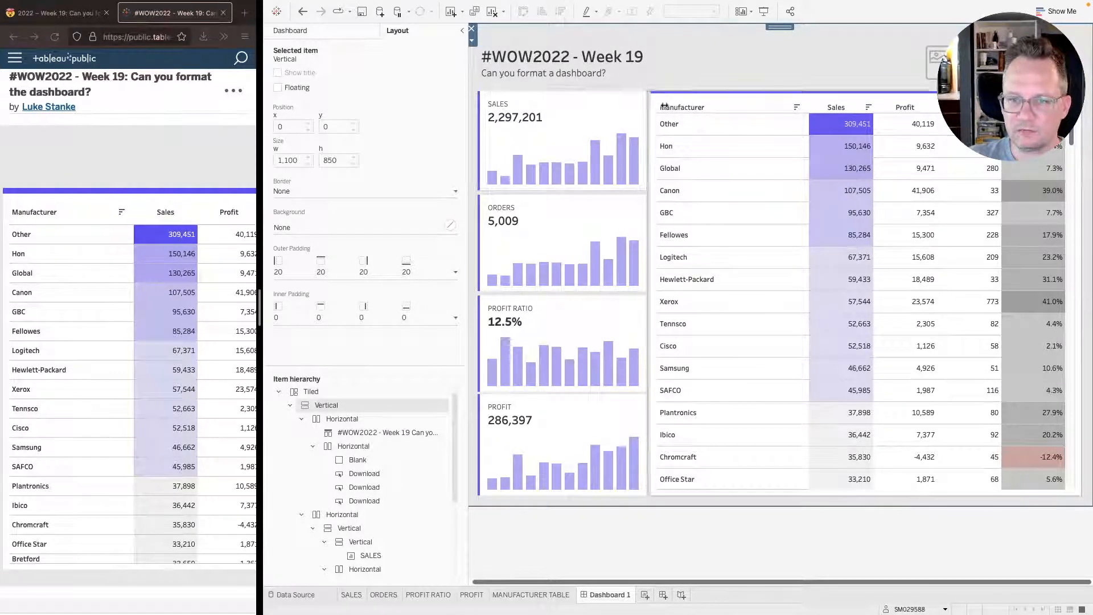
- Set the bottom outer padding of the vertical container around the SALES card to 10
left_click(624, 107)
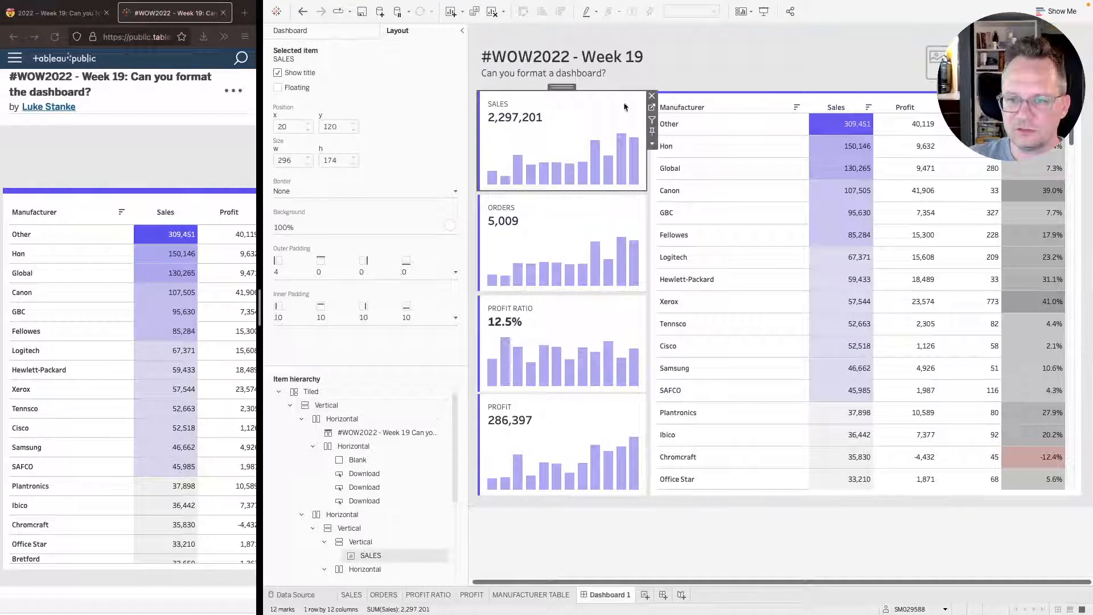
double_click(562, 88)
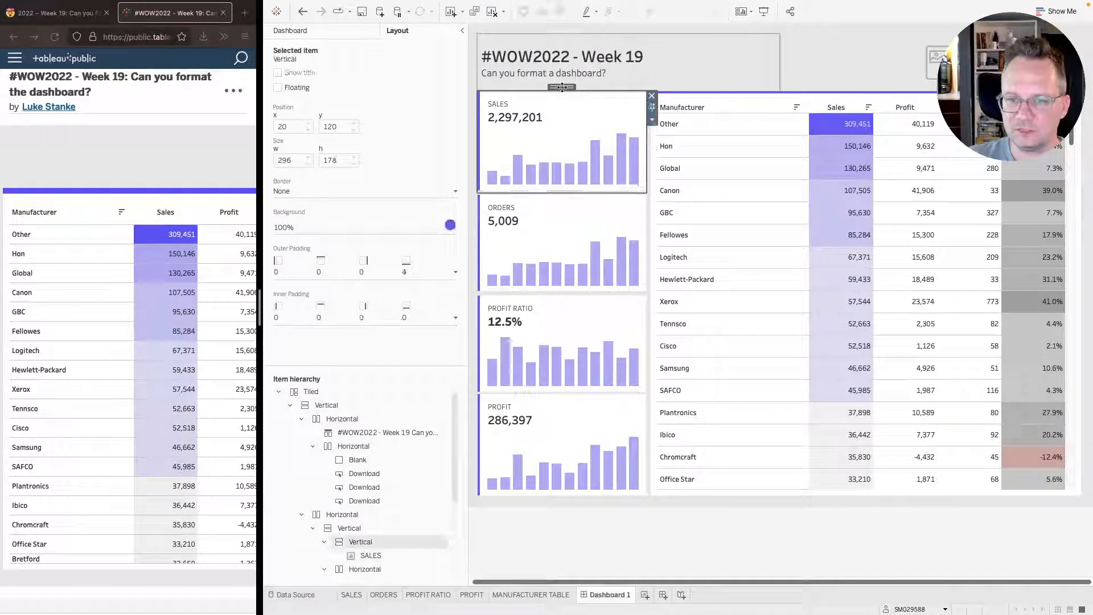
left_click(370, 274)
left_click(330, 371)
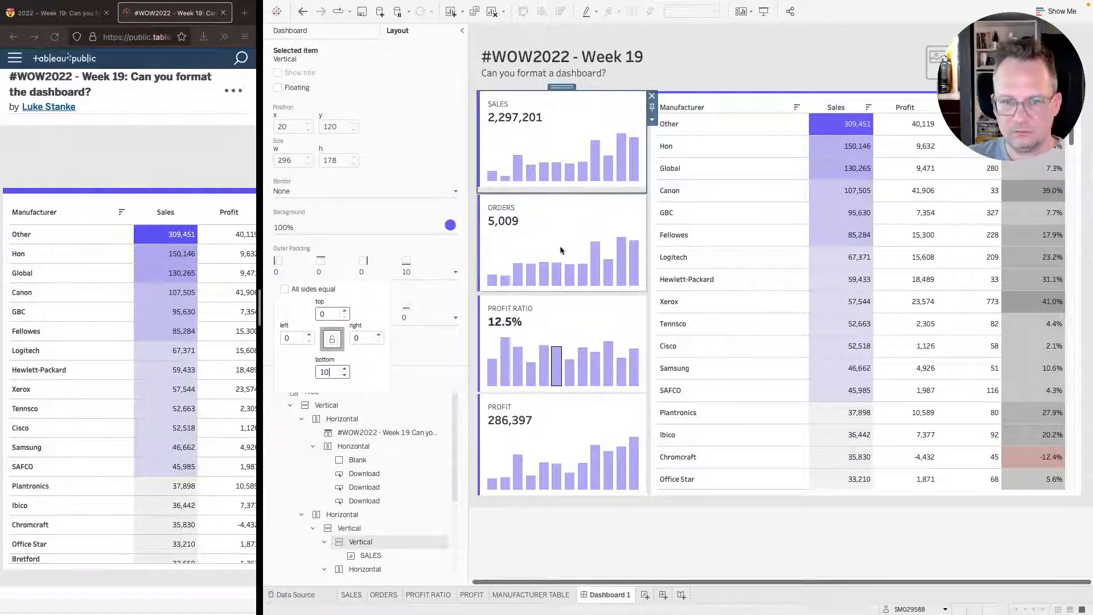
- Set the top and bottom outer padding of the horizontal container around the ORDERS card to 10
left_click(556, 228)
double_click(562, 191)
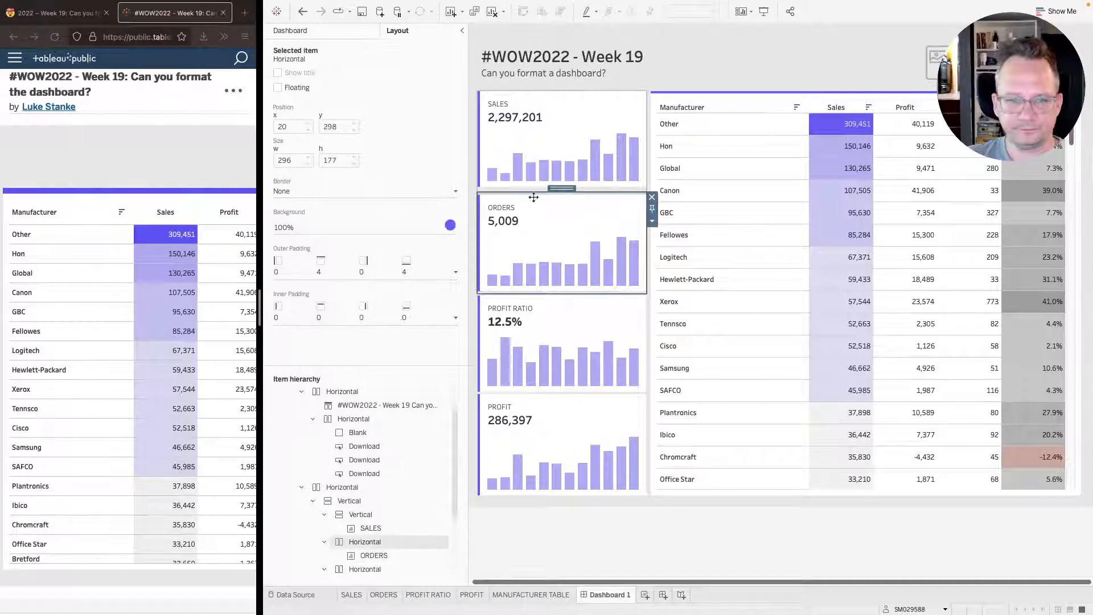
left_click(323, 274)
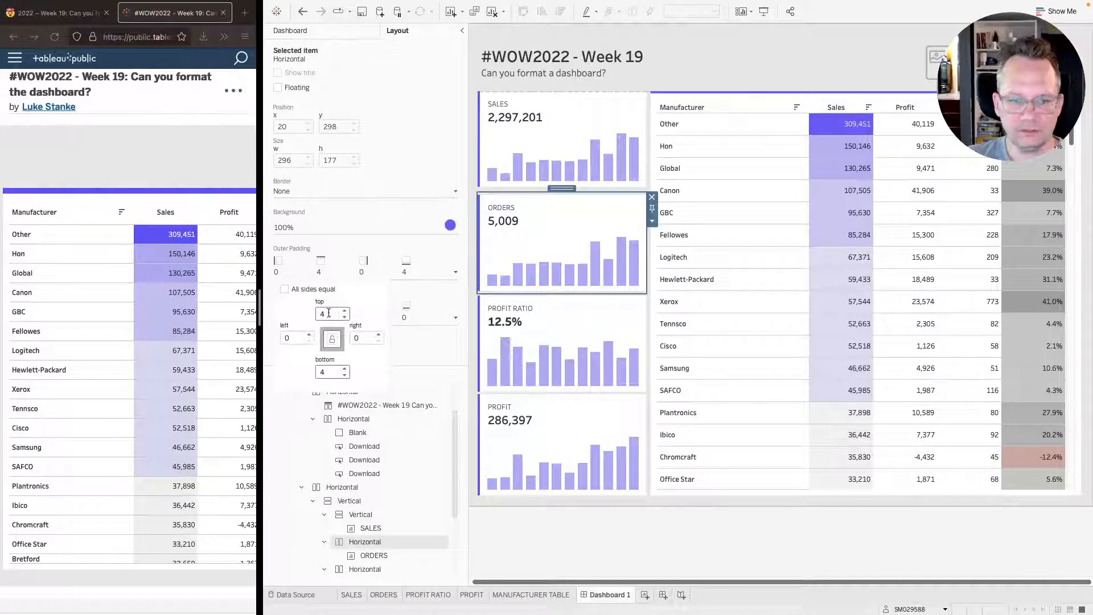
double_click(329, 313)
type("10")
double_click(331, 374)
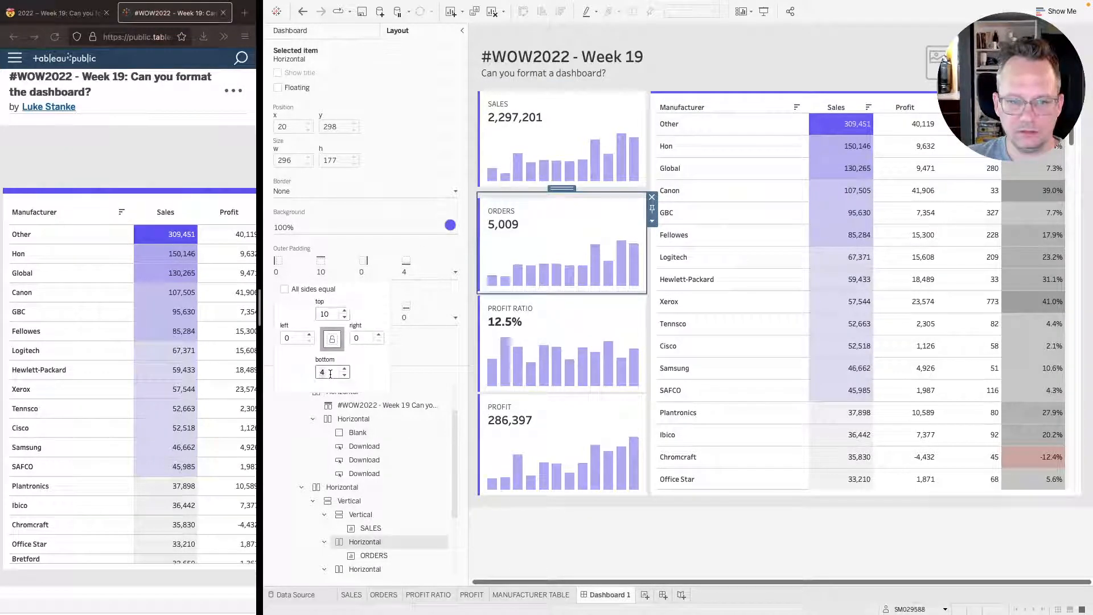
type("10")
- Set the top and bottom outer padding of the horizontal container around the PROFIT RATIO card to 10
left_click(586, 330)
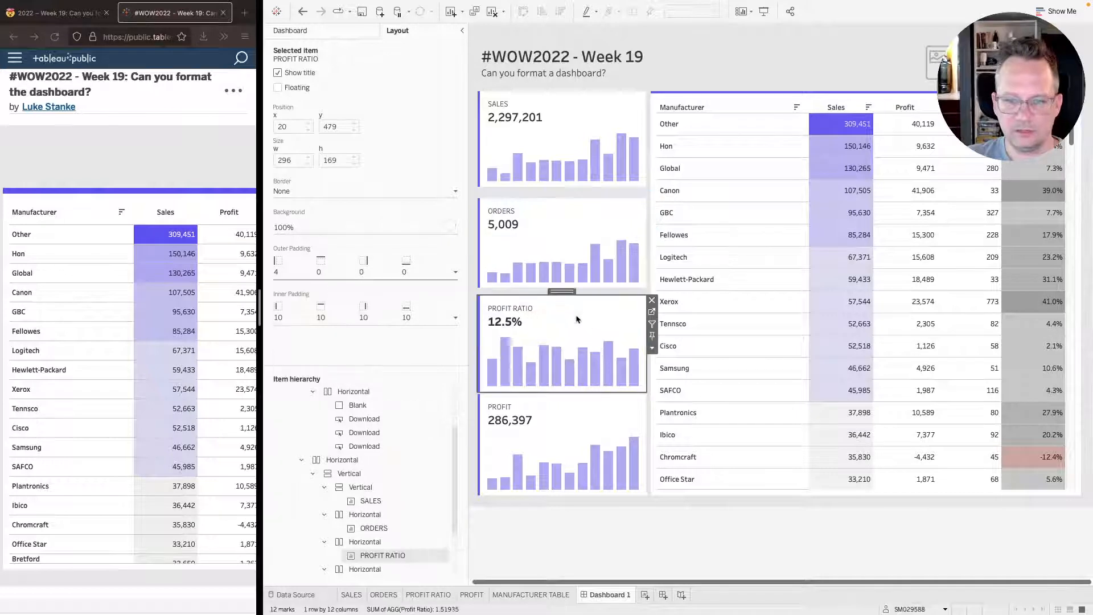
double_click(558, 290)
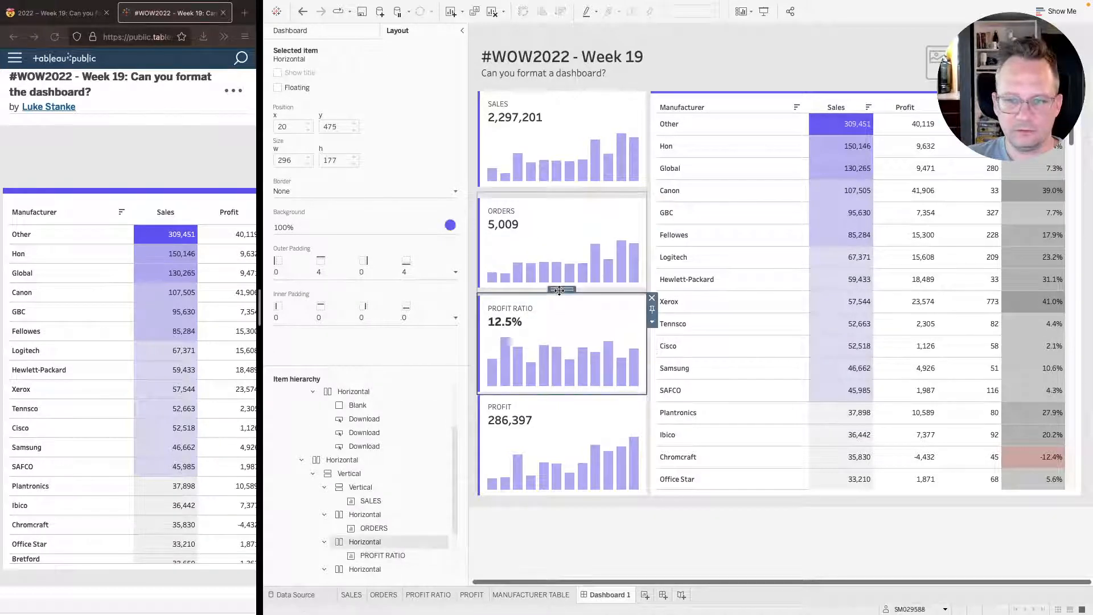
left_click(322, 272)
type("10")
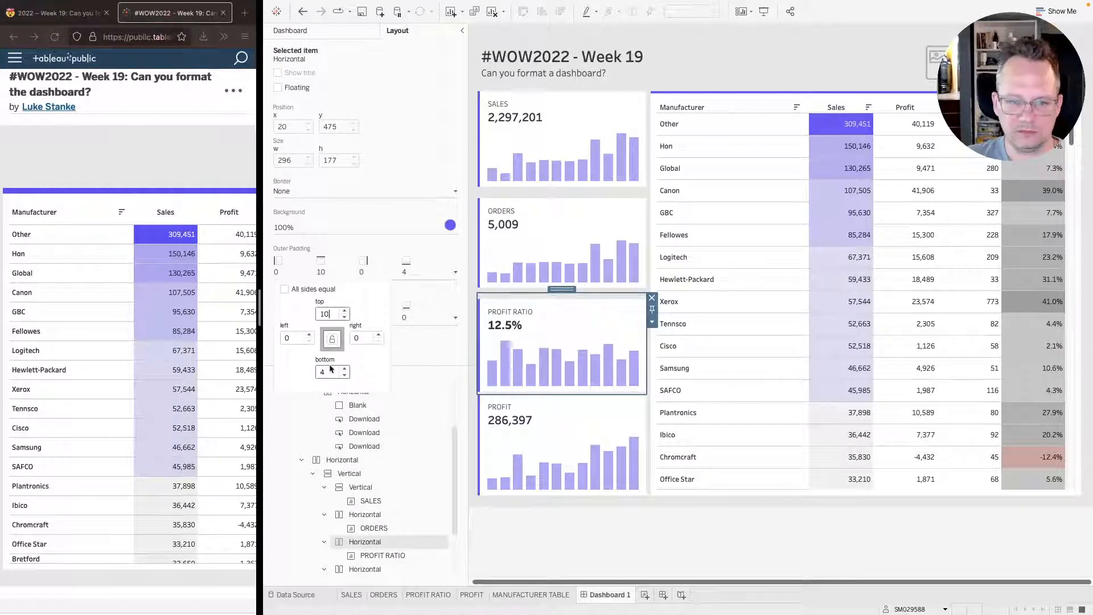
type("10")
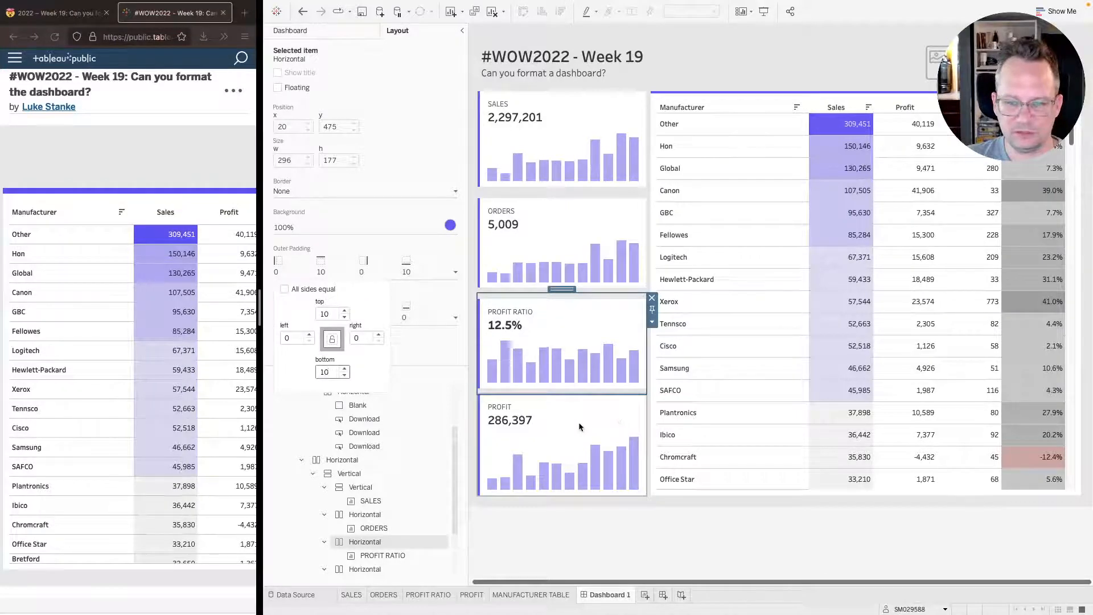
- Set the top outer padding of the horizontal container around the PROFIT card to 10
left_click(578, 421)
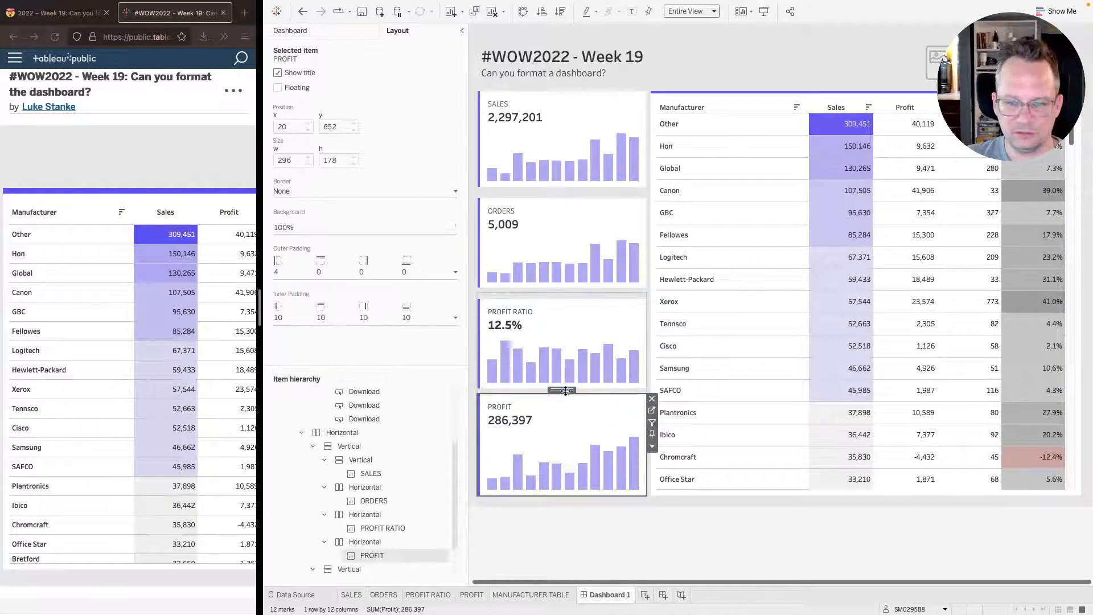
left_click(344, 272)
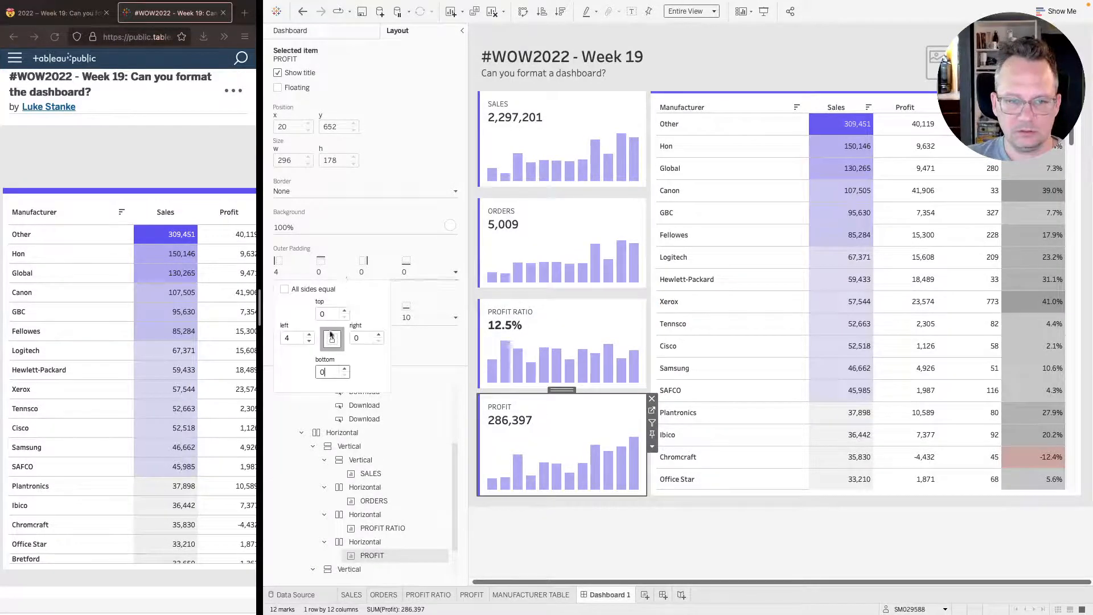
double_click(557, 390)
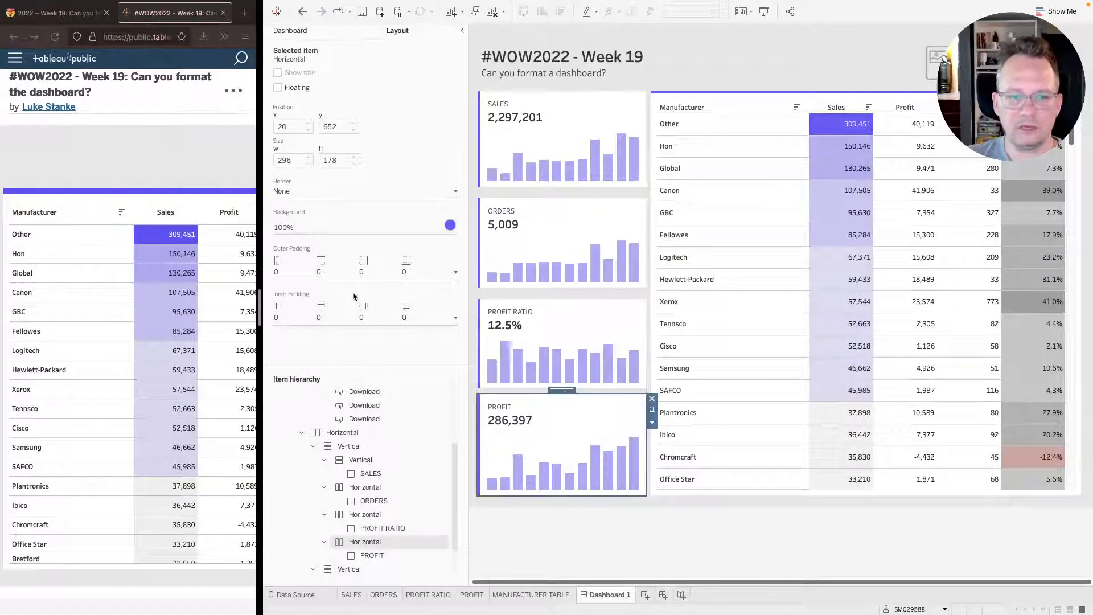
left_click(335, 272)
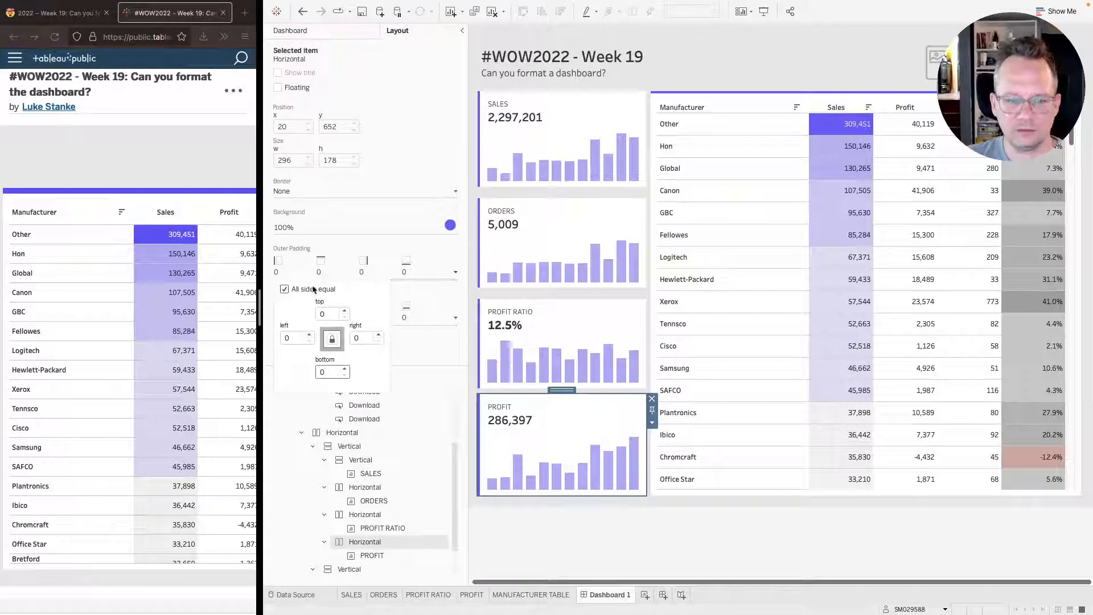
left_click(323, 308)
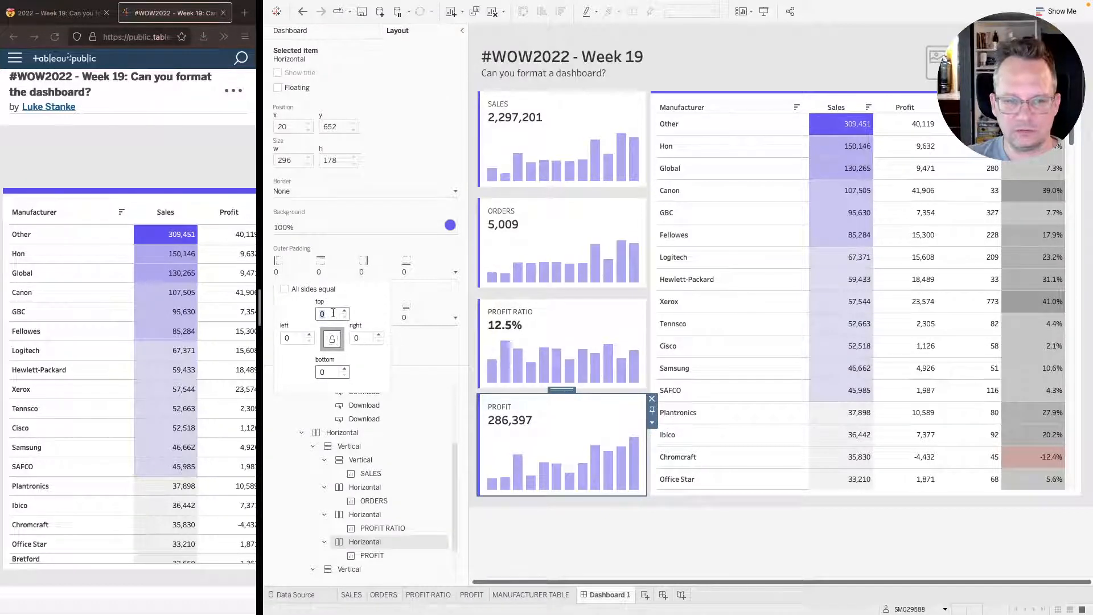
type("1")
key("Return")
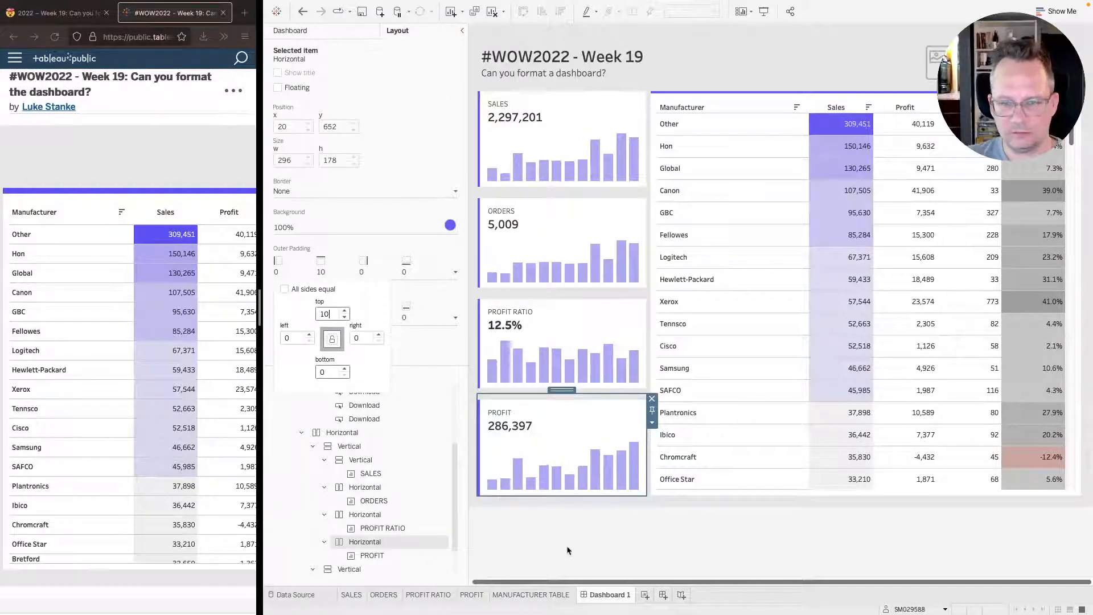
- Set the right outer padding of the vertical container holding the four KPI cards to 10
double_click(561, 391)
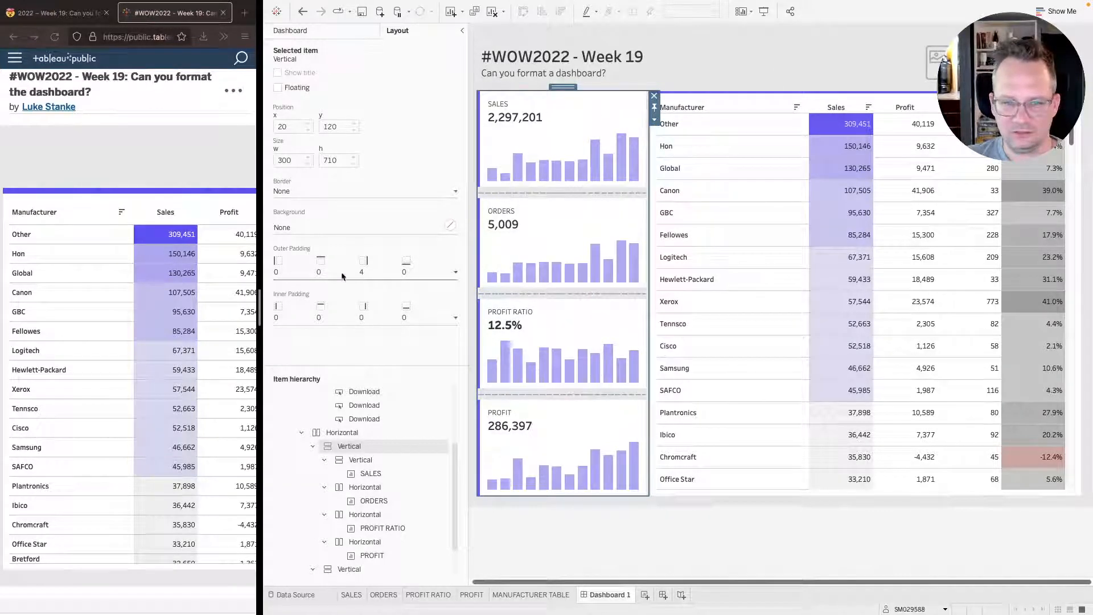
left_click(385, 276)
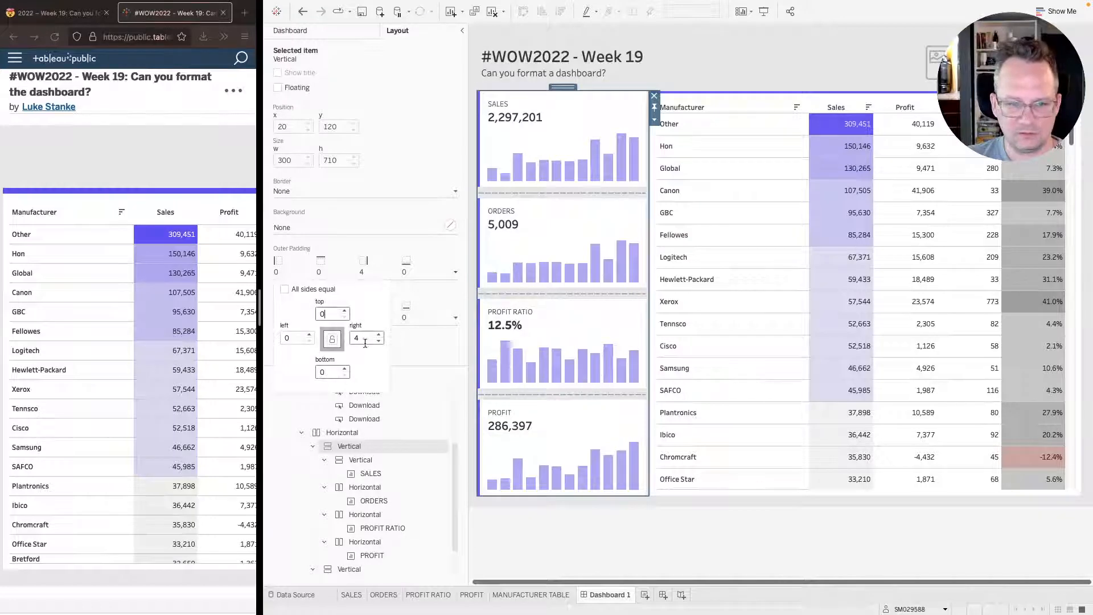
left_click(360, 338)
type("10")
key("Return")
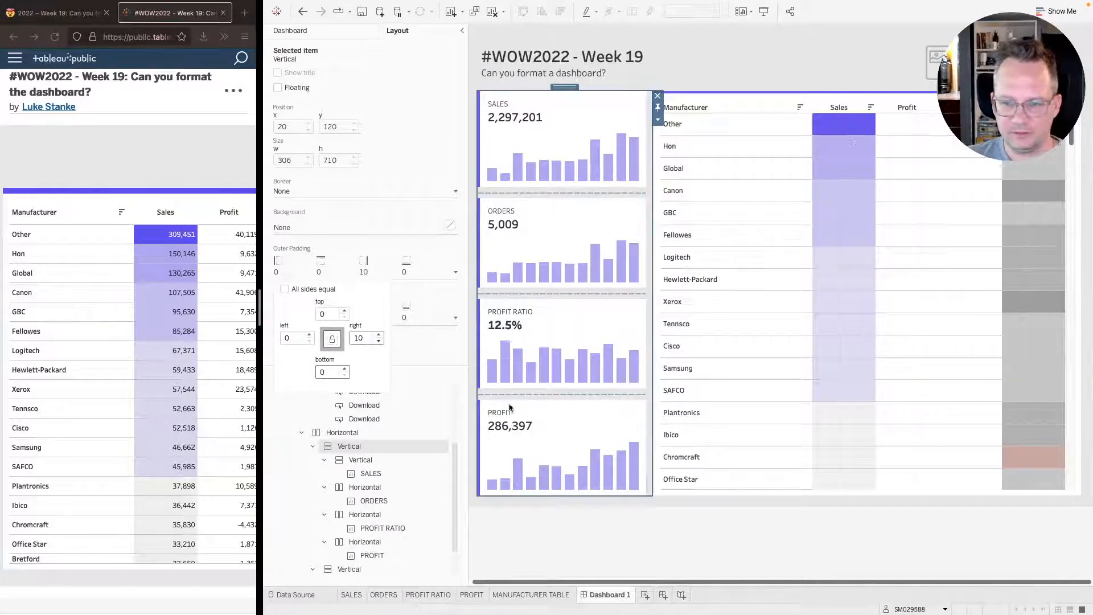
left_click(680, 494)
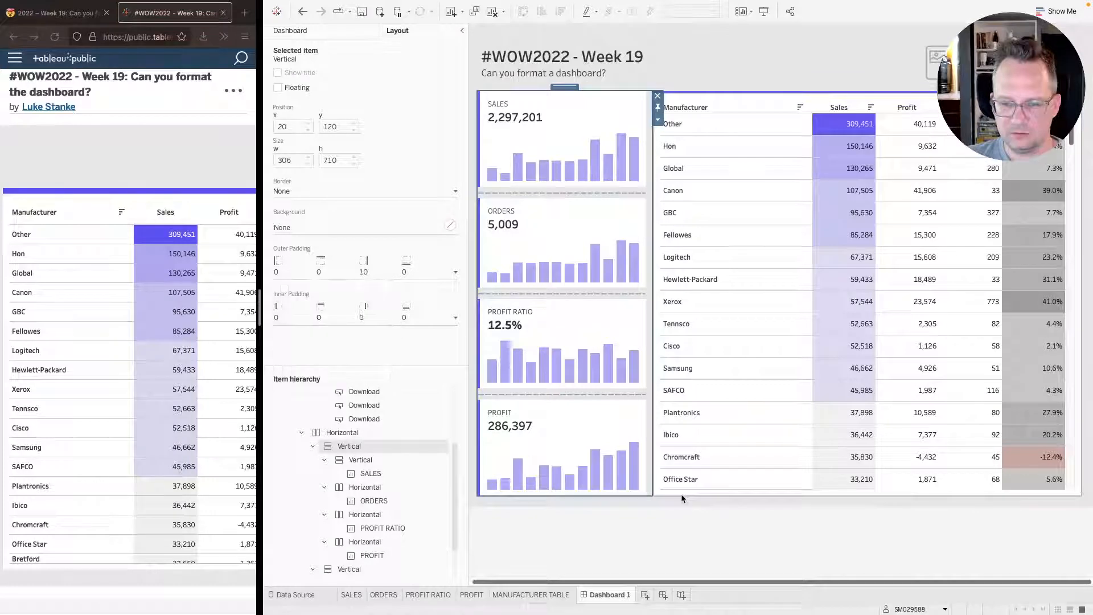
- Set the left outer padding of the outer vertical container around the manufacturer table to 10
double_click(868, 88)
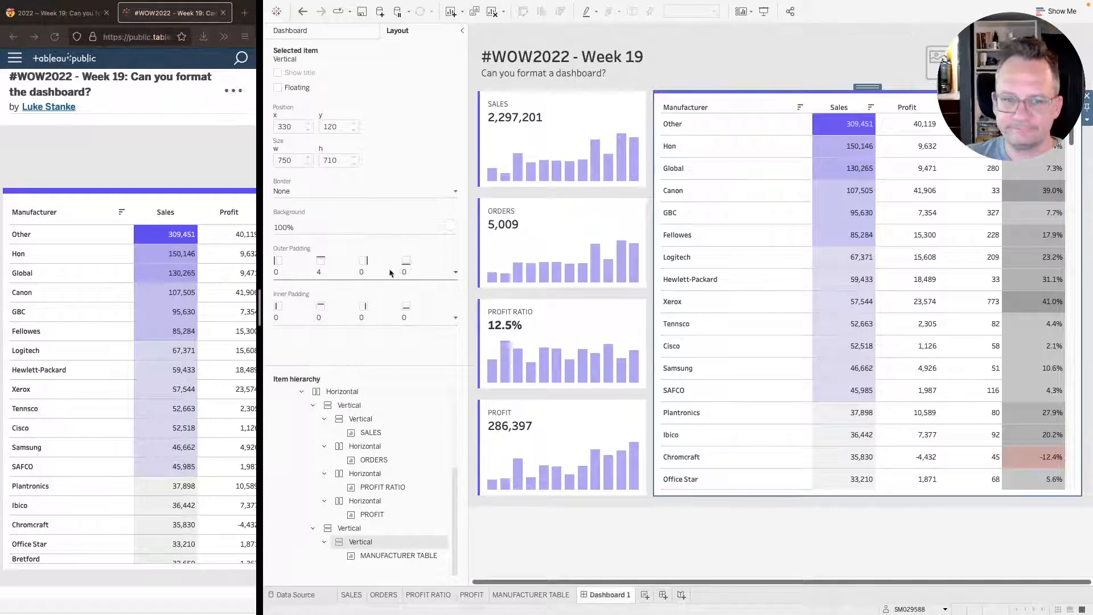
left_click(291, 273)
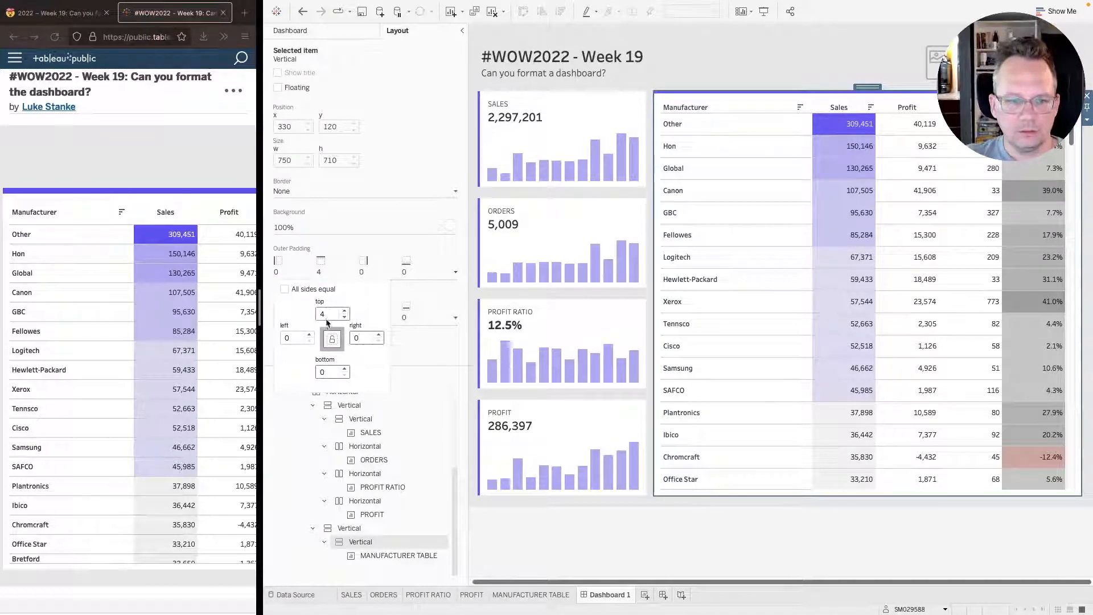
double_click(866, 87)
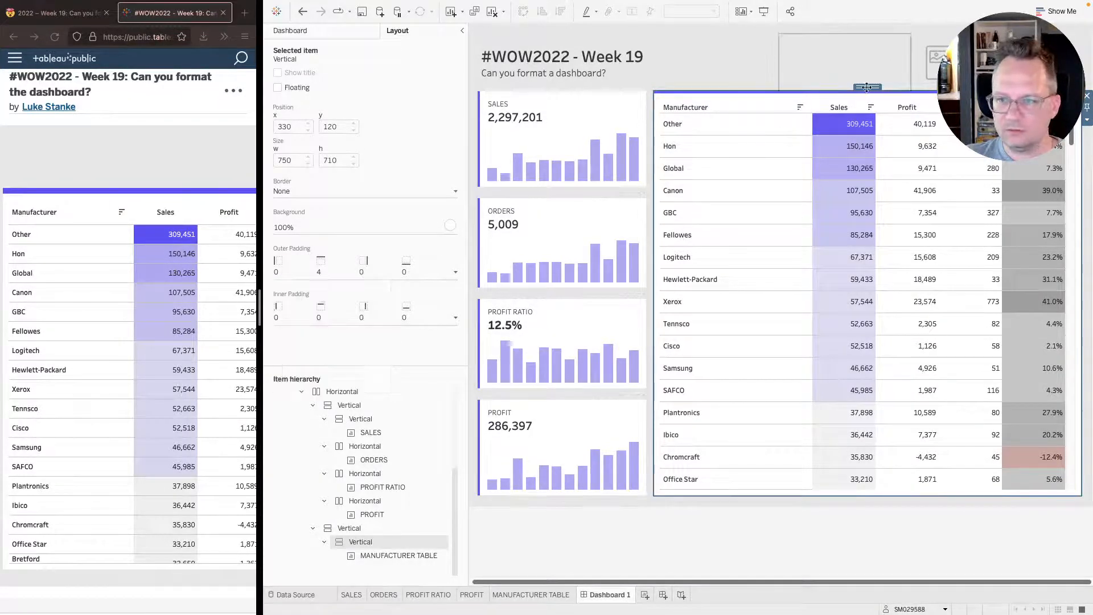
left_click(280, 272)
type("10")
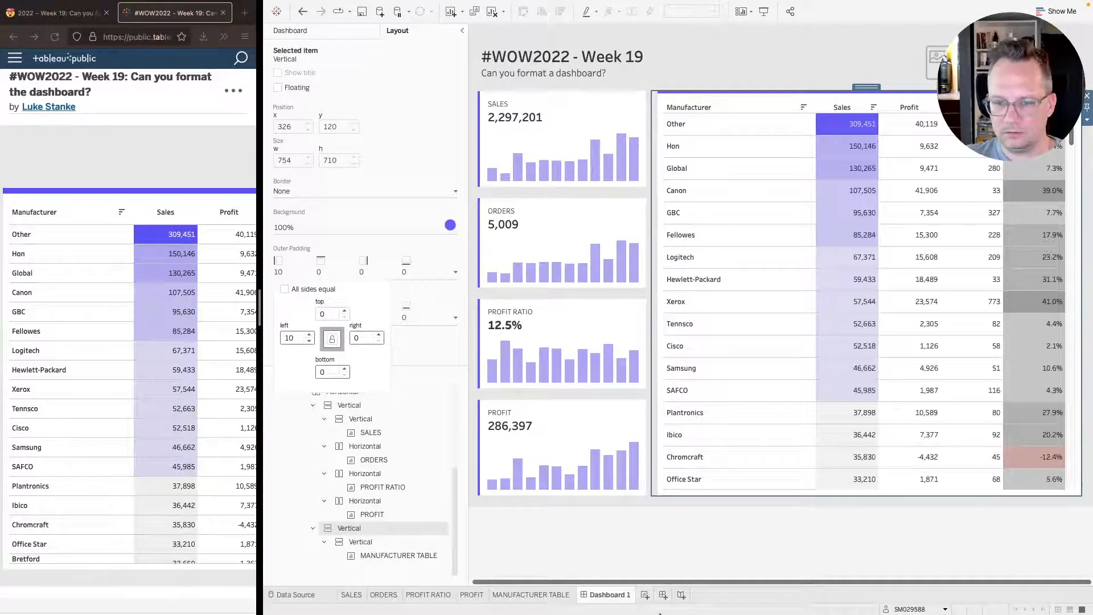
left_click(752, 527)
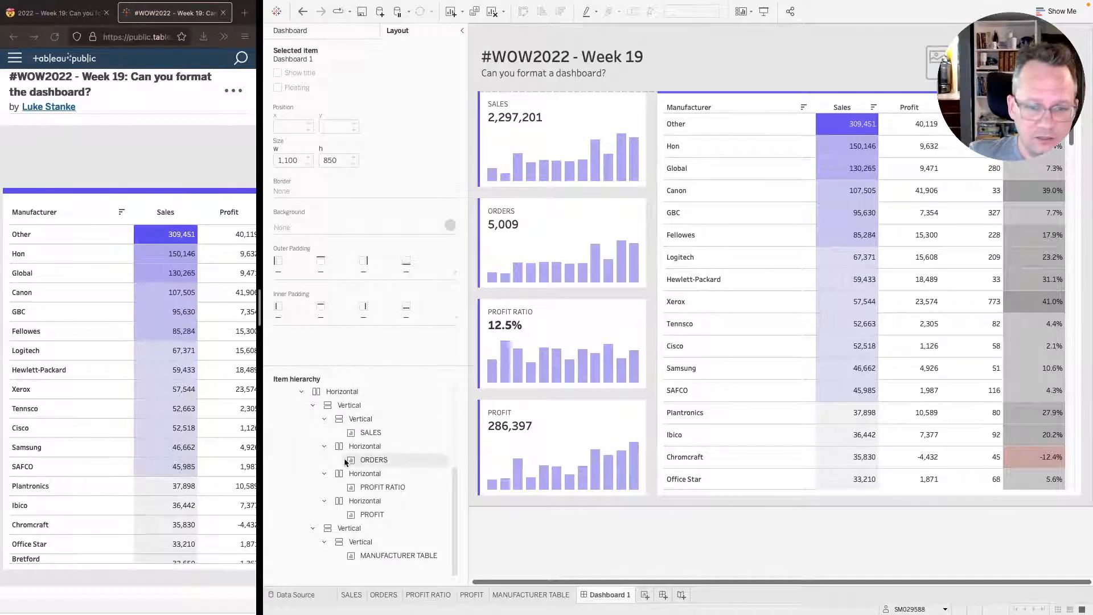
- Examine the padding and background of the nested containers in the item hierarchy, from the outermost vertical one to the manufacturer table's
scroll(345, 460, "up", 5)
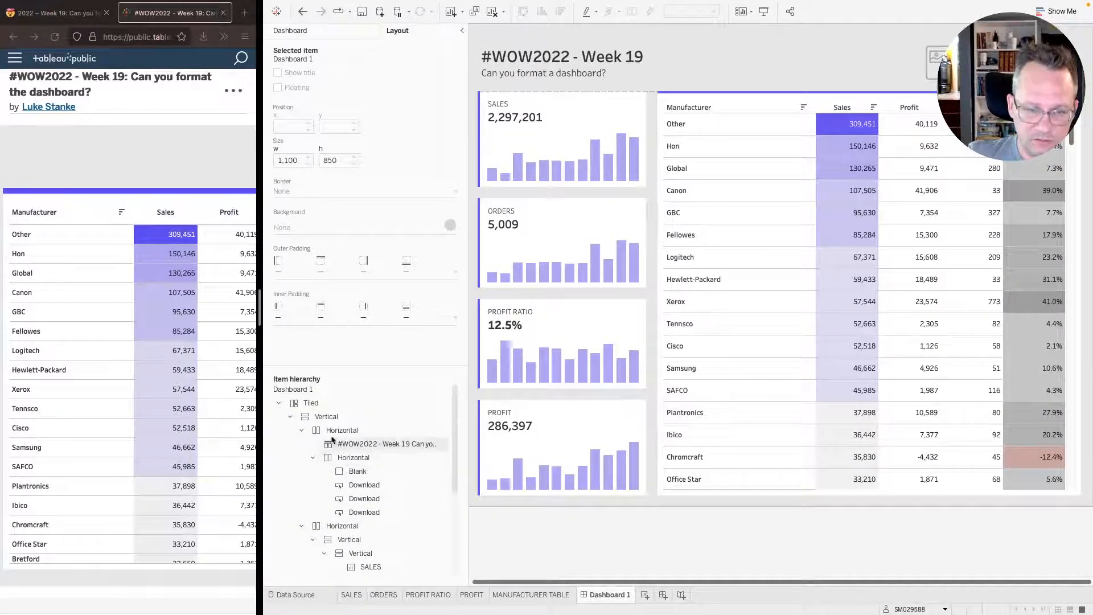
left_click(342, 418)
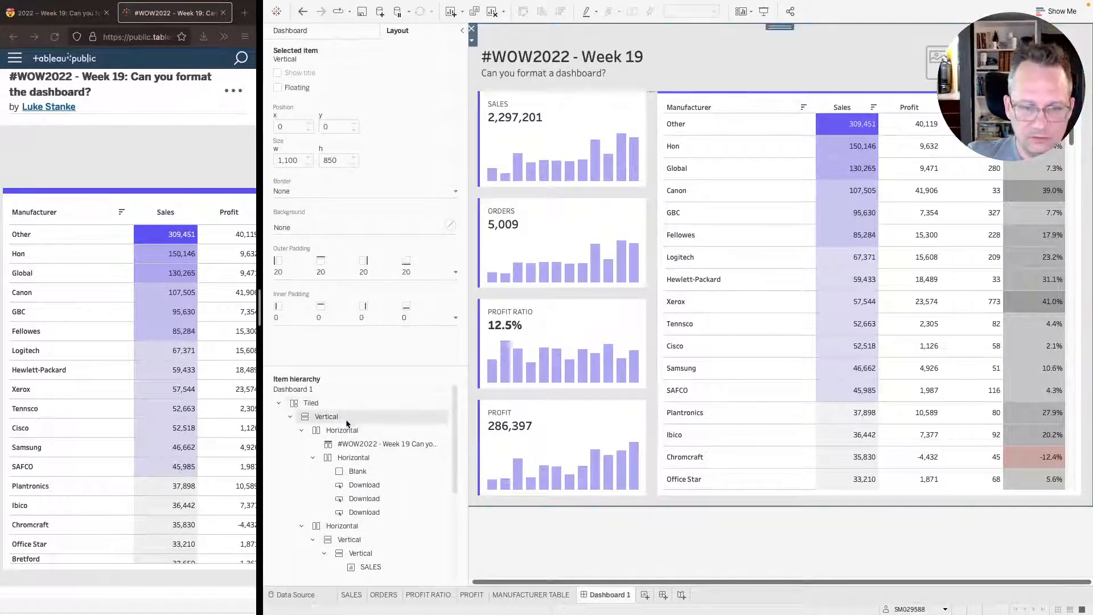
left_click(361, 434)
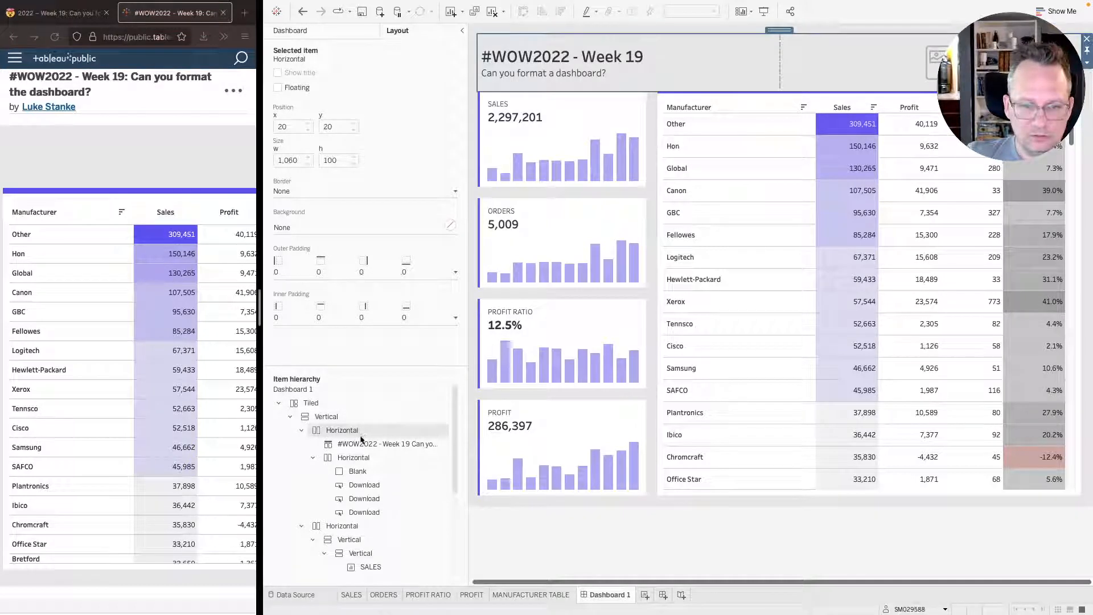
left_click(361, 459)
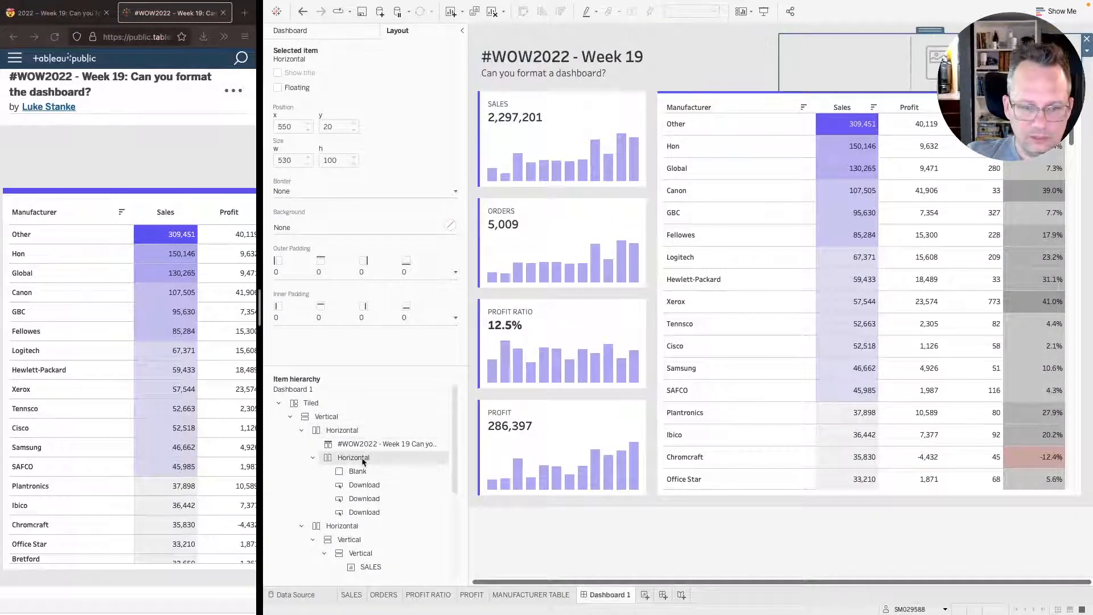
scroll(363, 461, "down", 3)
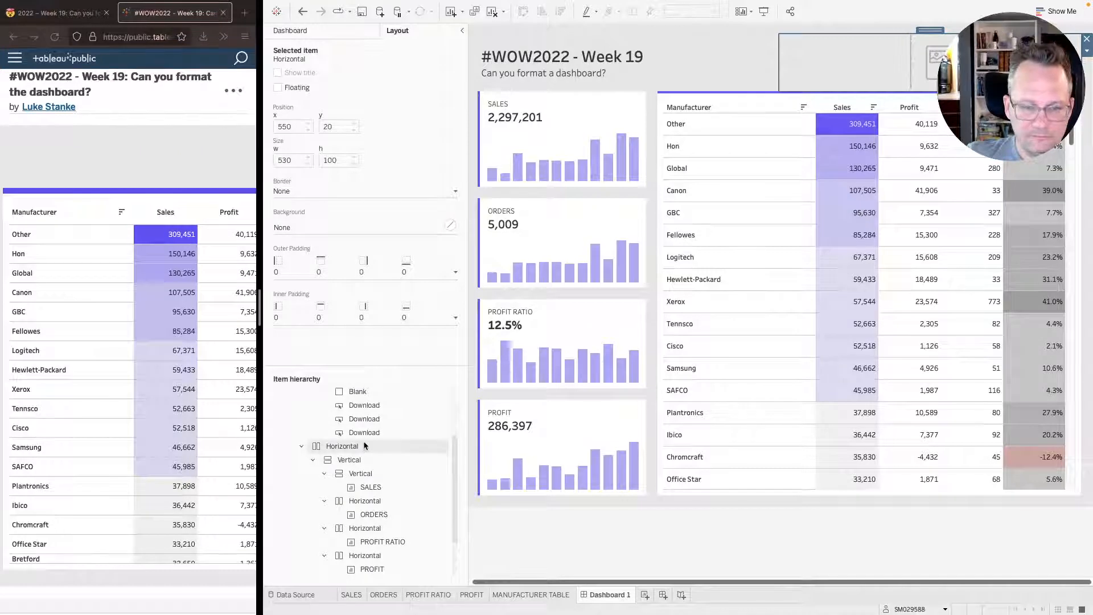
left_click(364, 446)
scroll(364, 446, "down", 2)
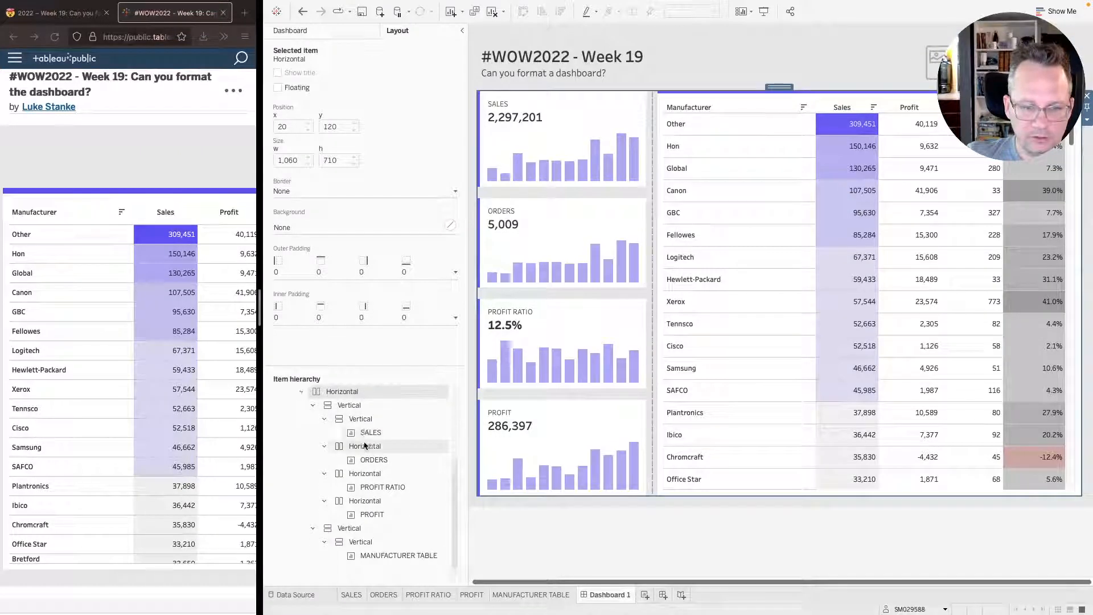
left_click(362, 405)
left_click(359, 473)
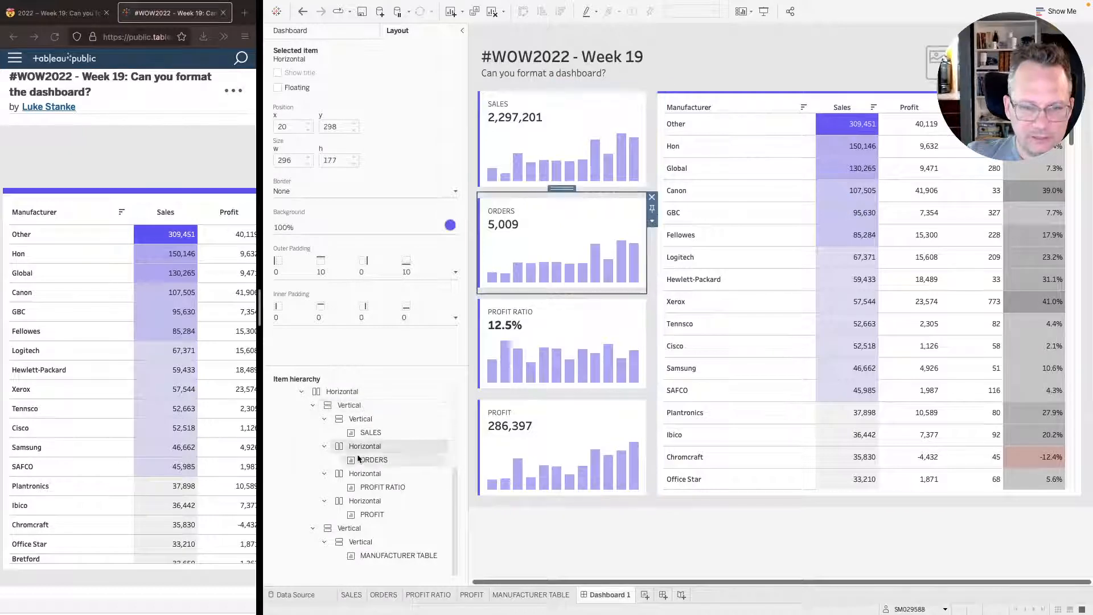
left_click(358, 500)
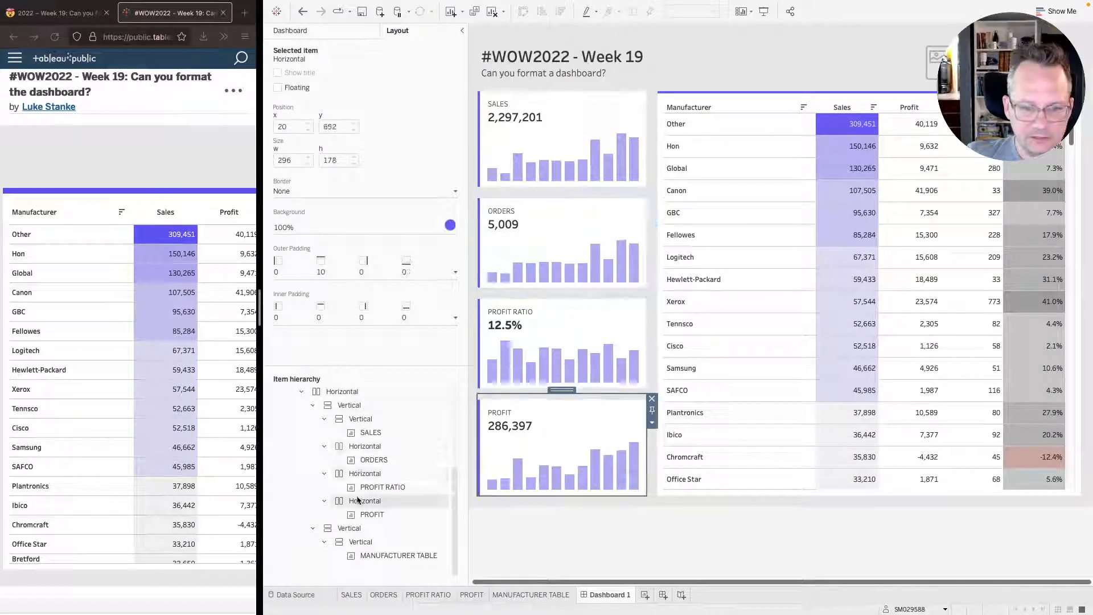
left_click(355, 528)
left_click(358, 542)
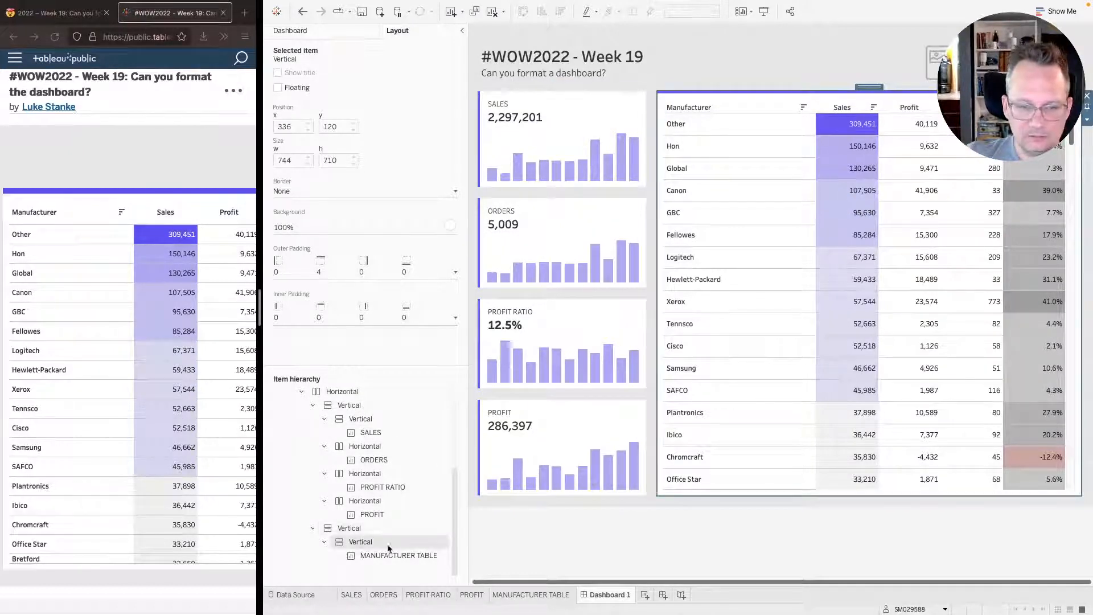
- Remove the top-level Tiled container from the dashboard's item hierarchy
scroll(392, 544, "up", 5)
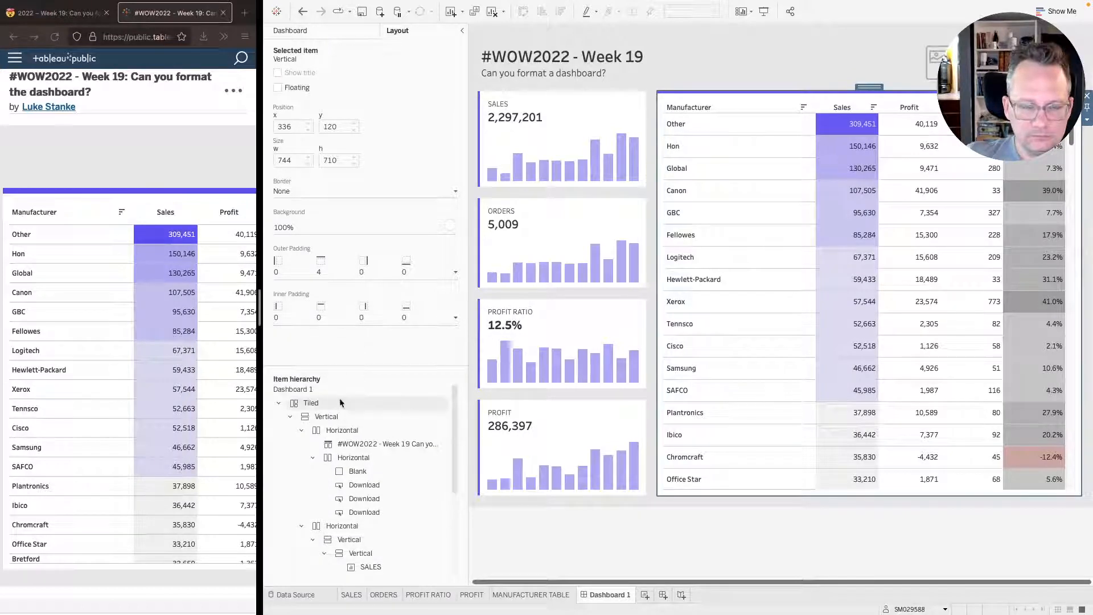
right_click(313, 403)
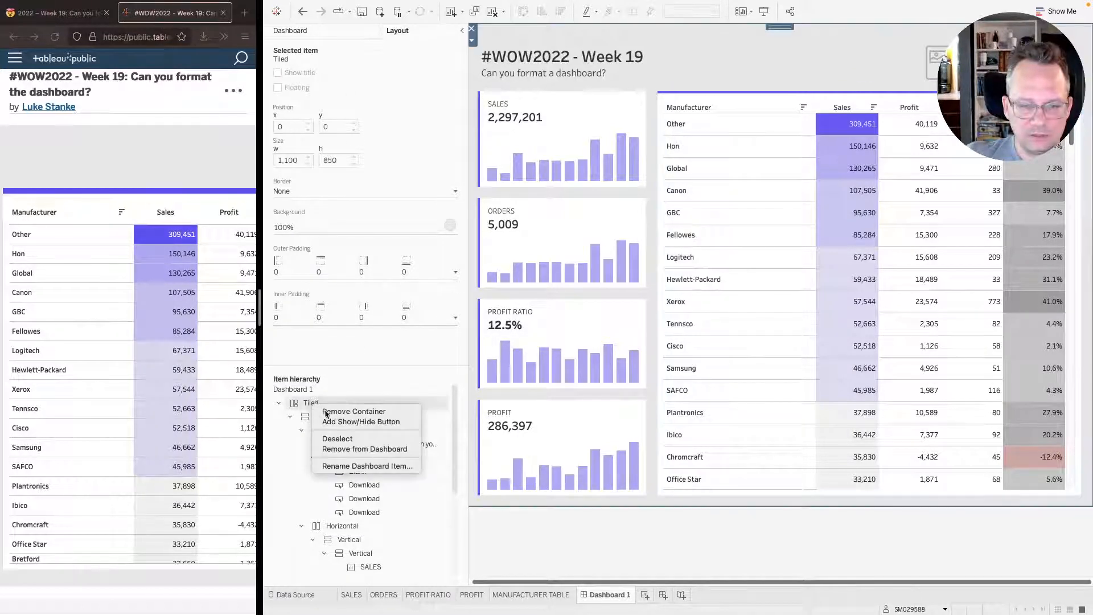
left_click(369, 414)
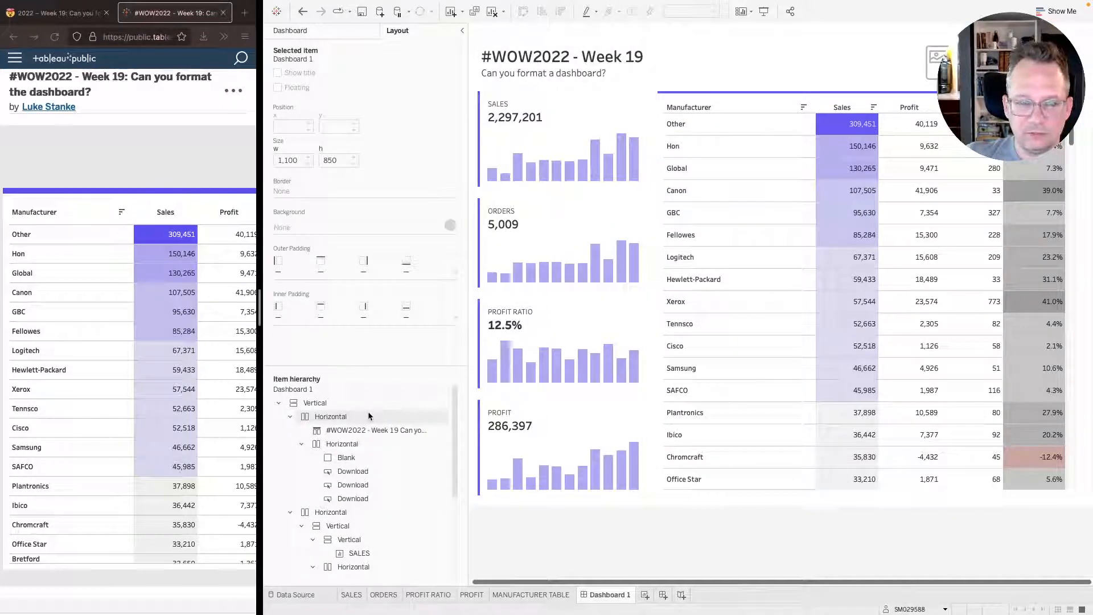
- Set the background of the outermost vertical container to light gray at 100% opacity
left_click(345, 402)
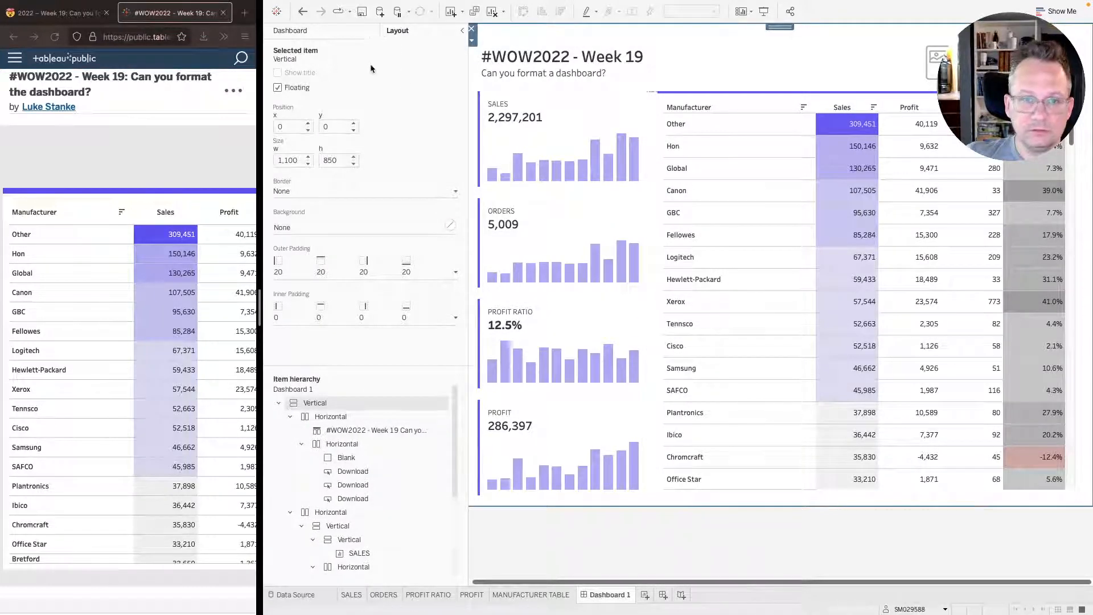
left_click(319, 227)
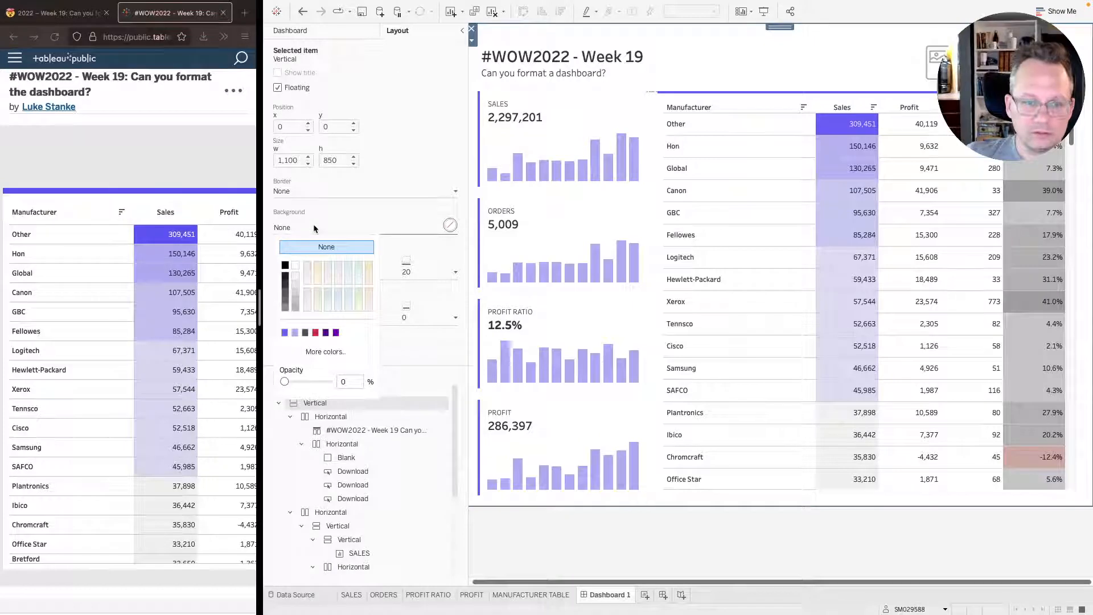
left_click(296, 283)
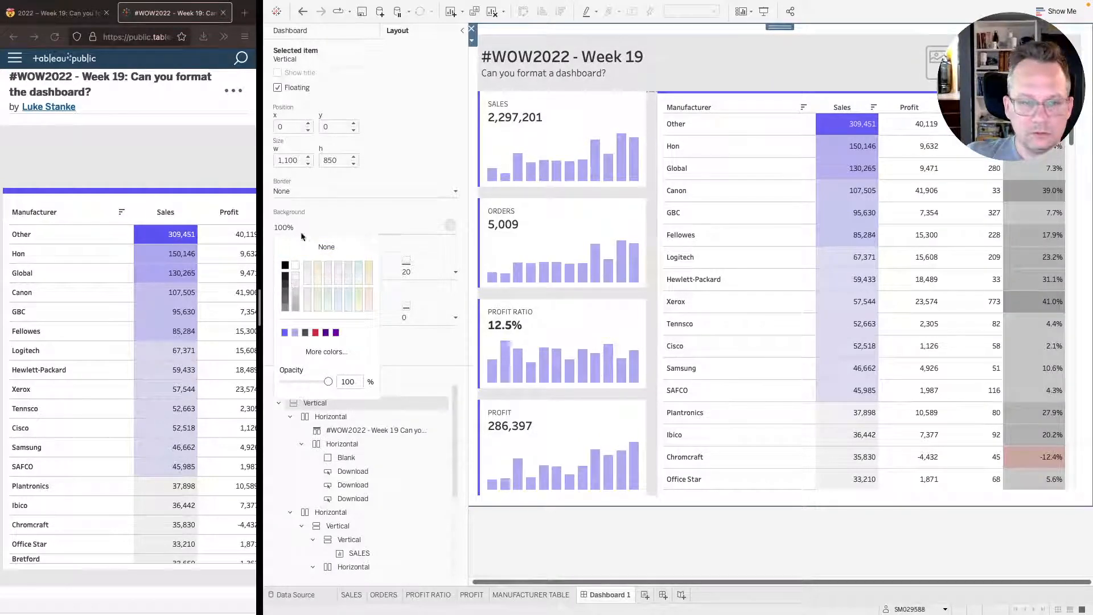
left_click(385, 277)
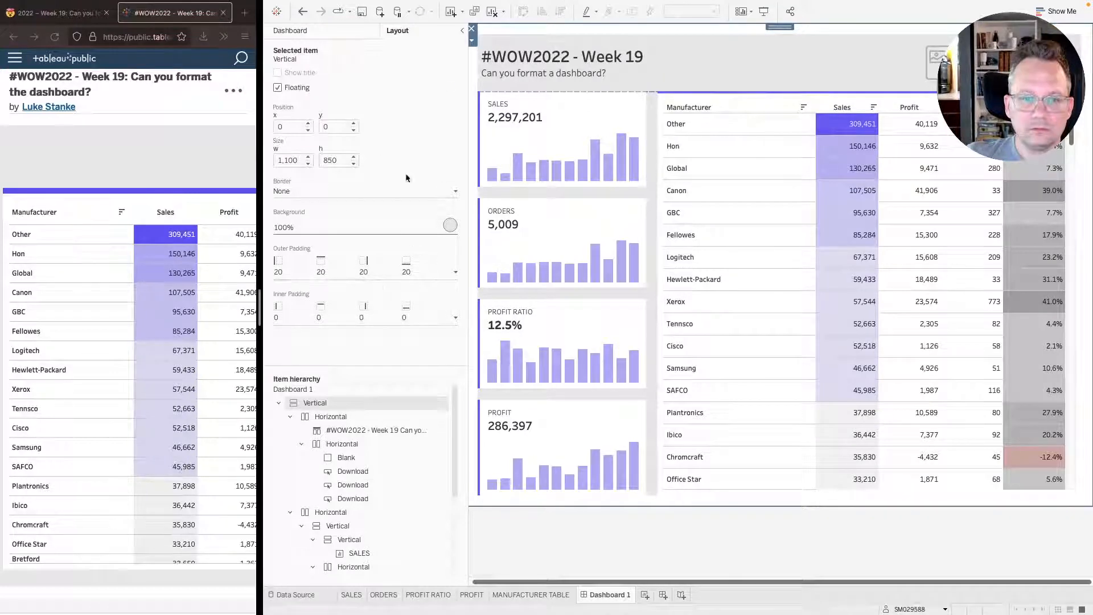
- Set the default dashboard shading to light gray in the dashboard formatting
mouse_move(587, 2)
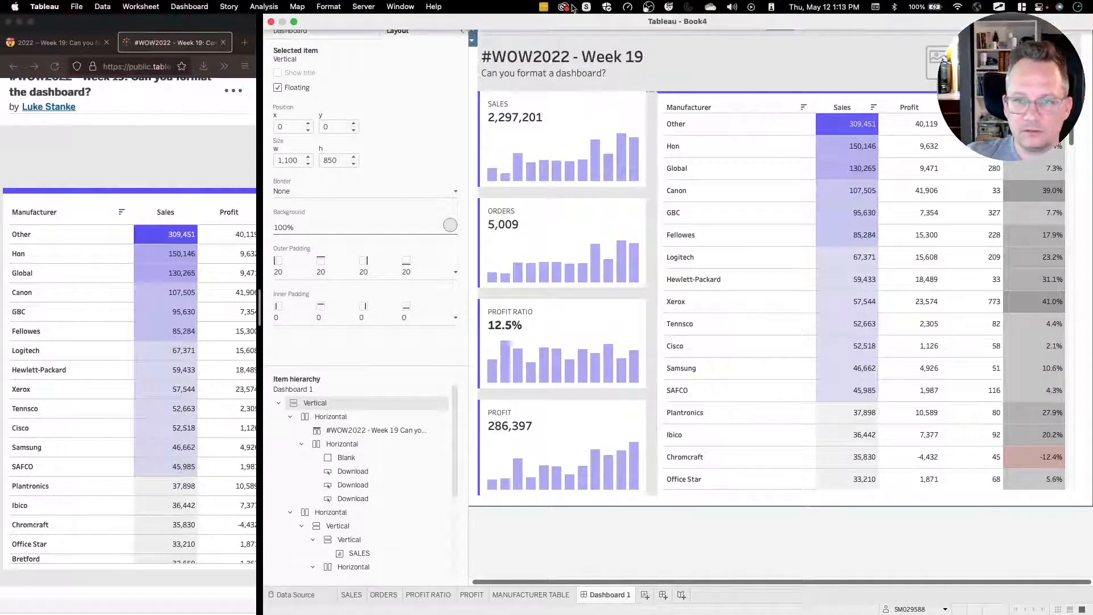
left_click(340, 7)
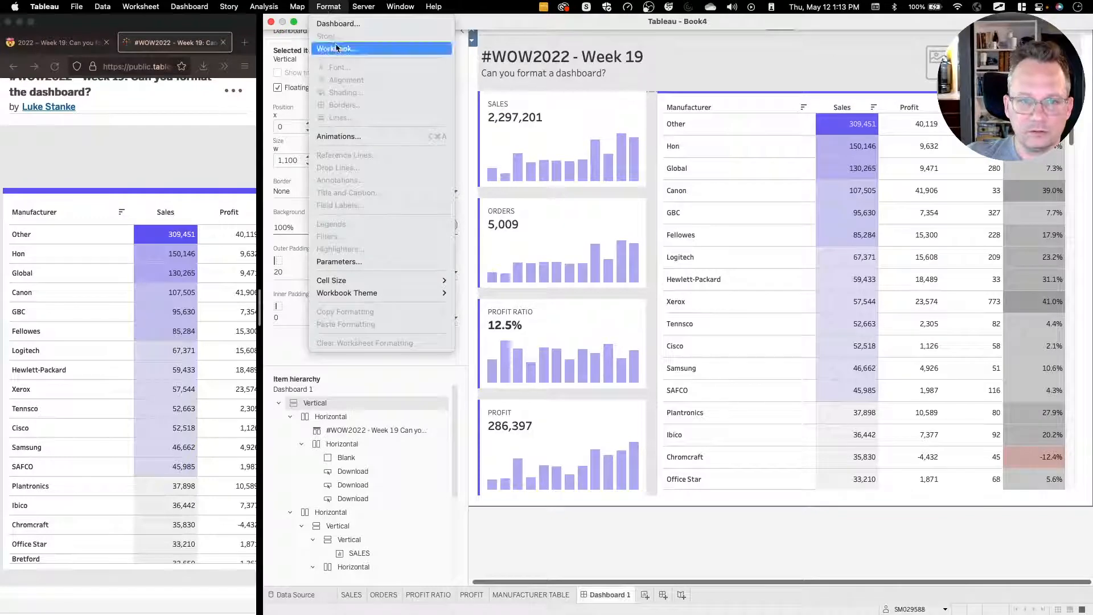
left_click(342, 26)
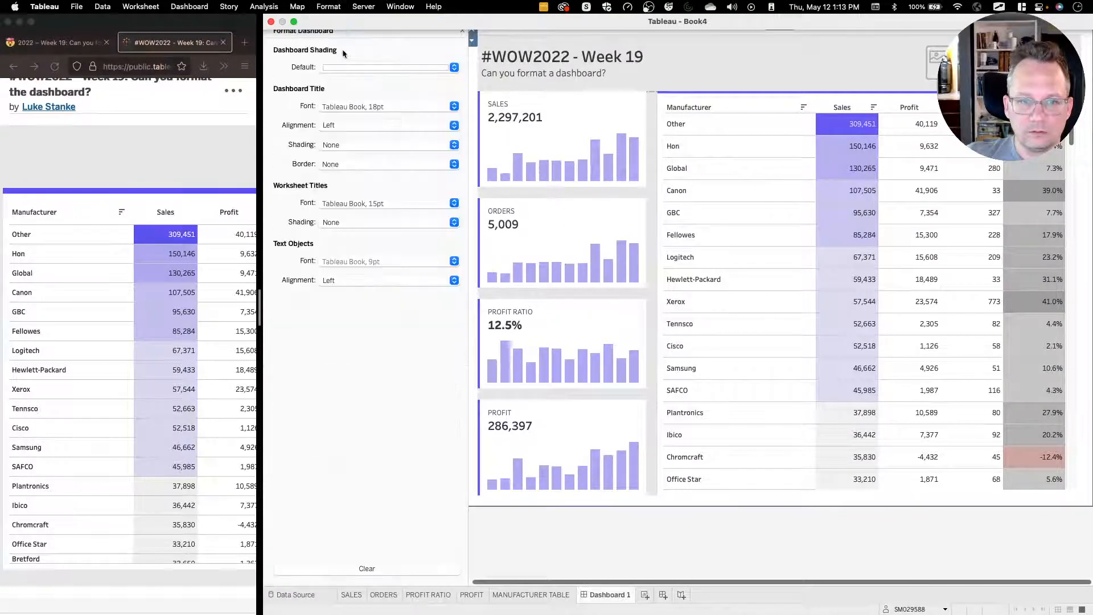
left_click(357, 67)
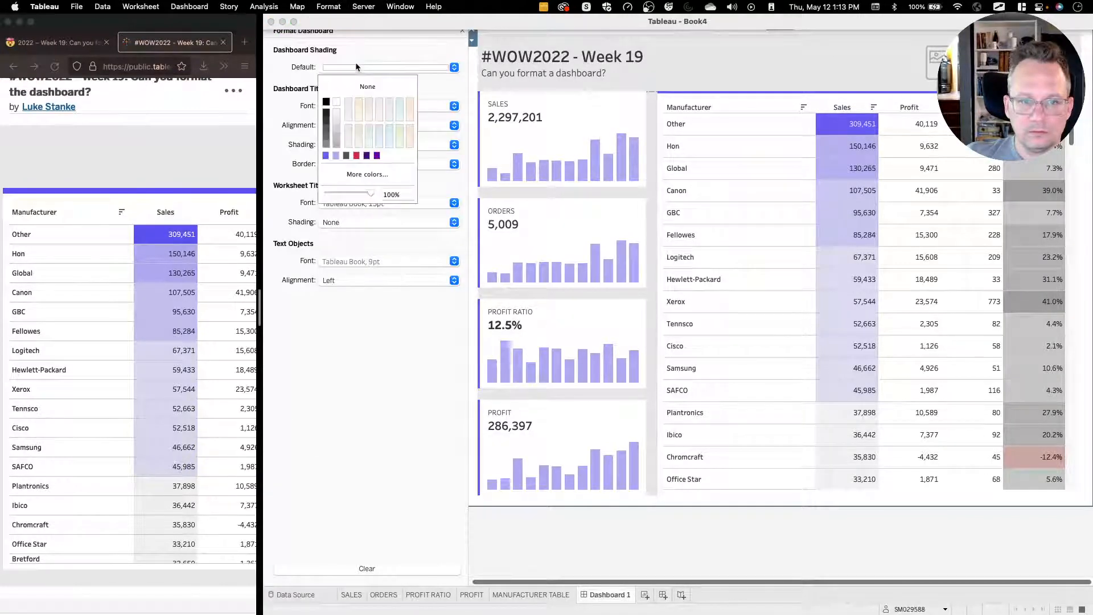
left_click(336, 120)
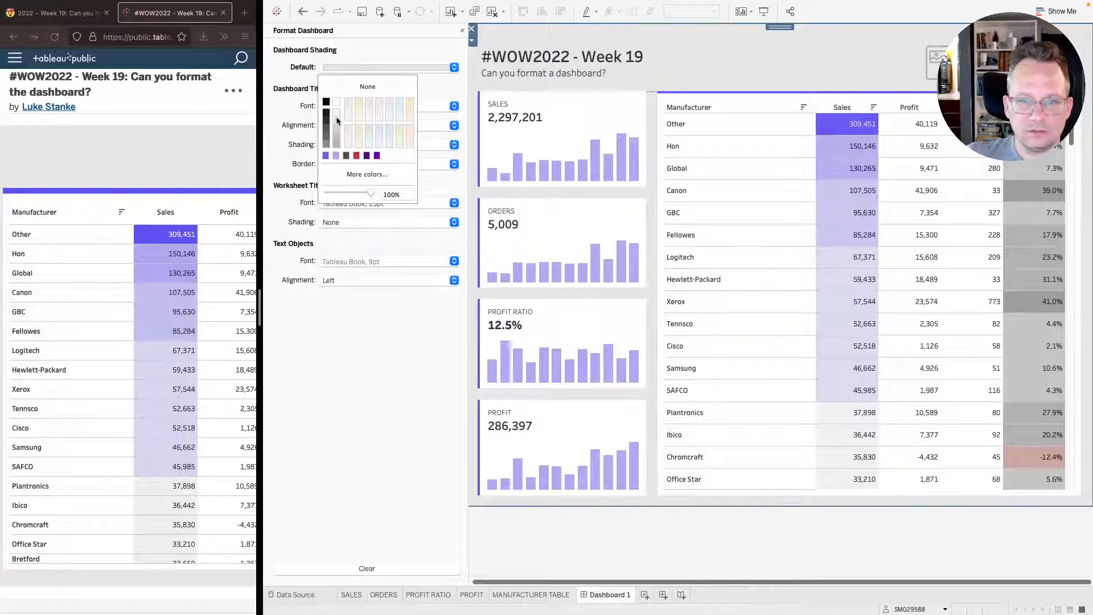
left_click(370, 392)
left_click(574, 540)
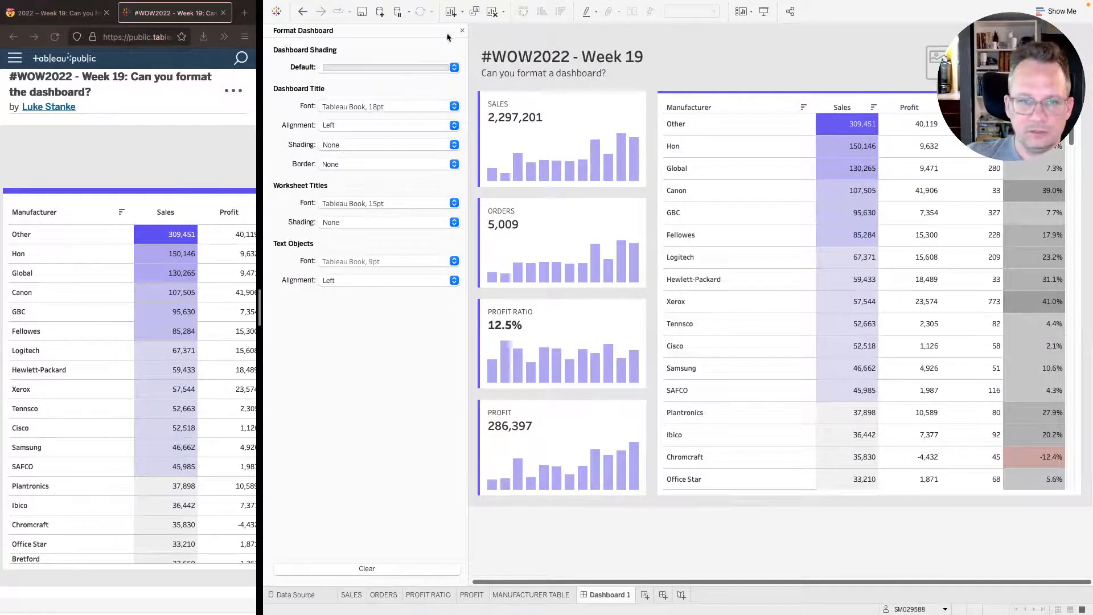
left_click(462, 32)
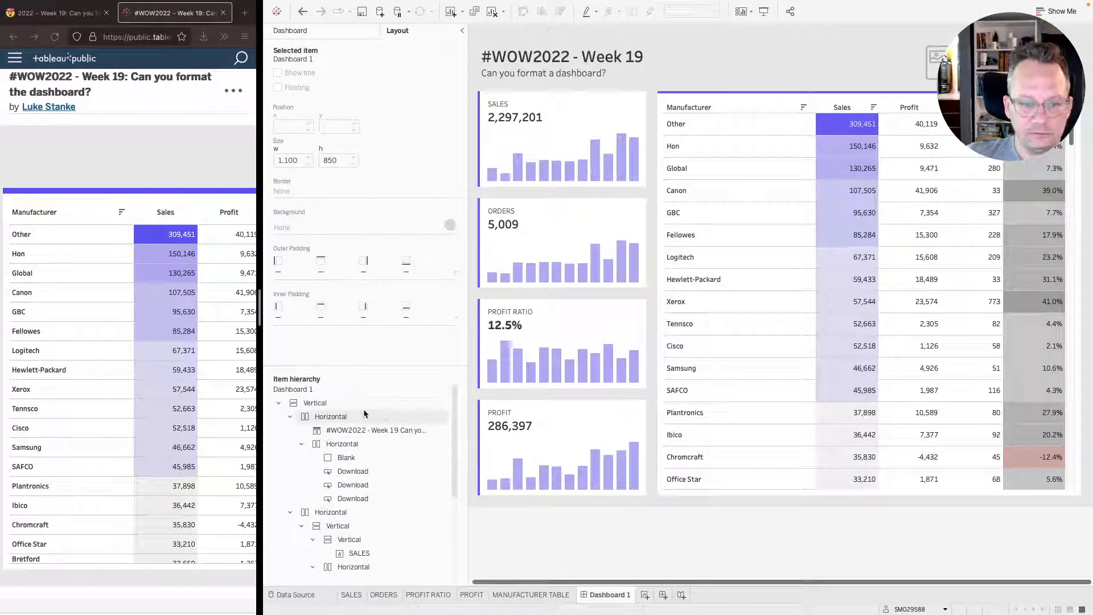
- Examine the padding and background of the nested containers in the item hierarchy, from the header row through the KPI cards to the manufacturer table
left_click(330, 416)
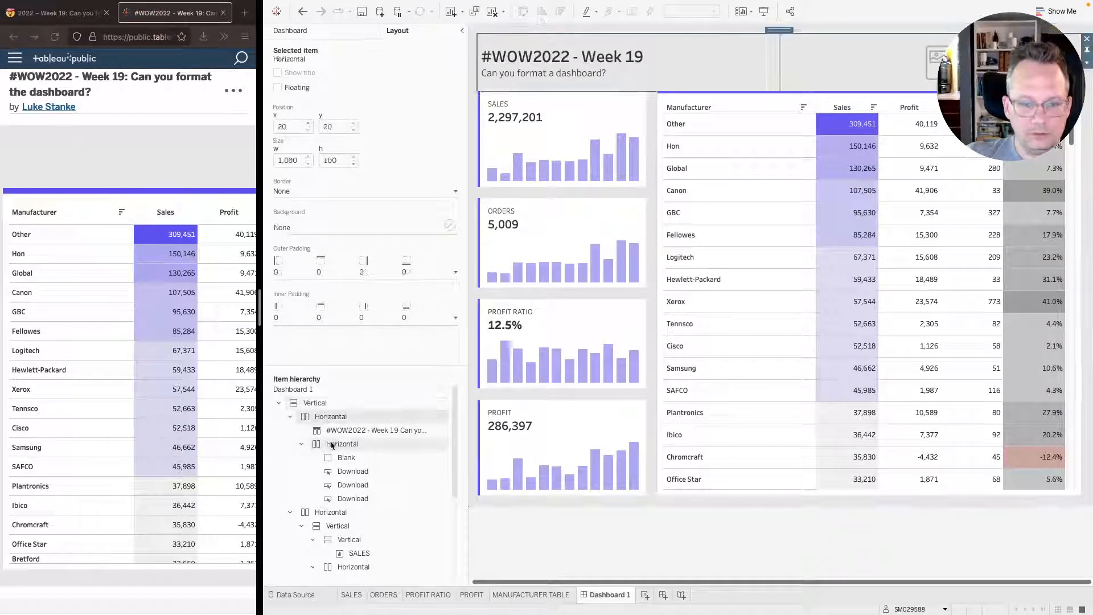
left_click(331, 512)
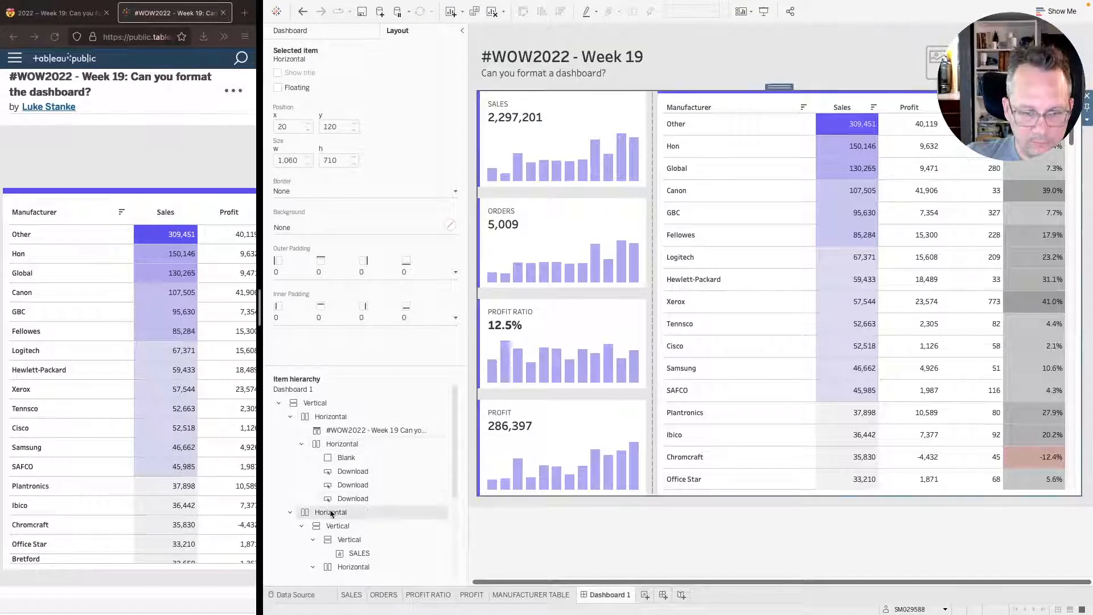
left_click(339, 525)
left_click(348, 539)
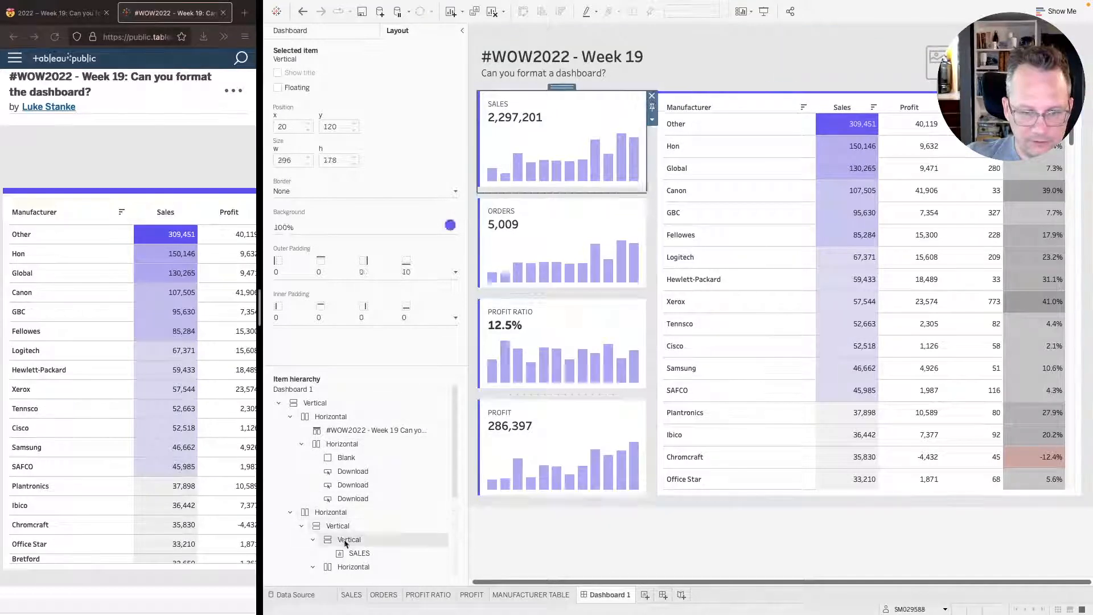
left_click(343, 566)
scroll(347, 547, "down", 3)
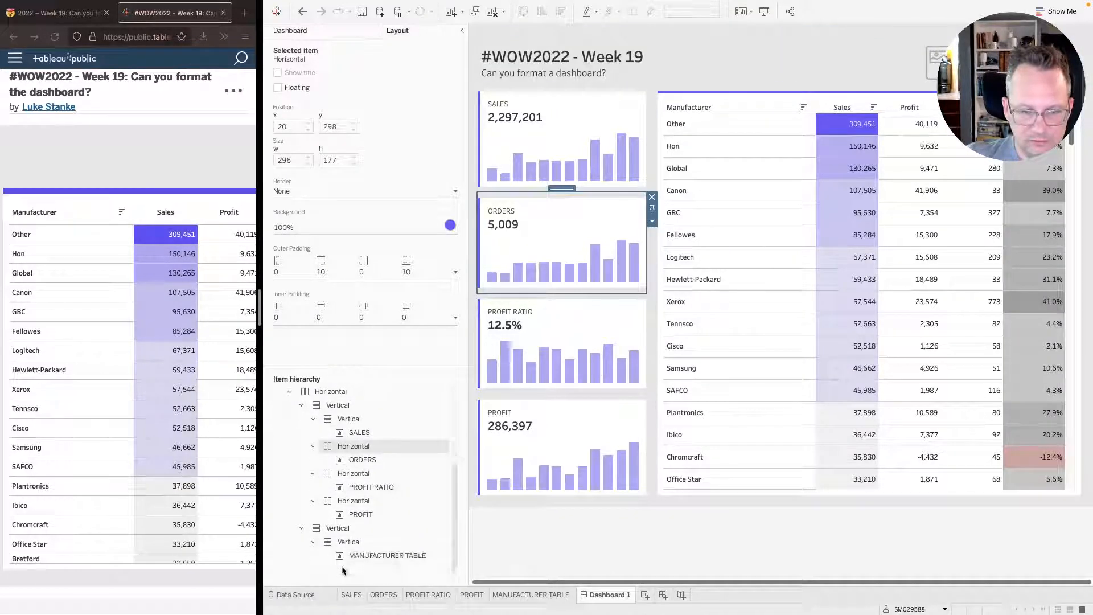
left_click(350, 474)
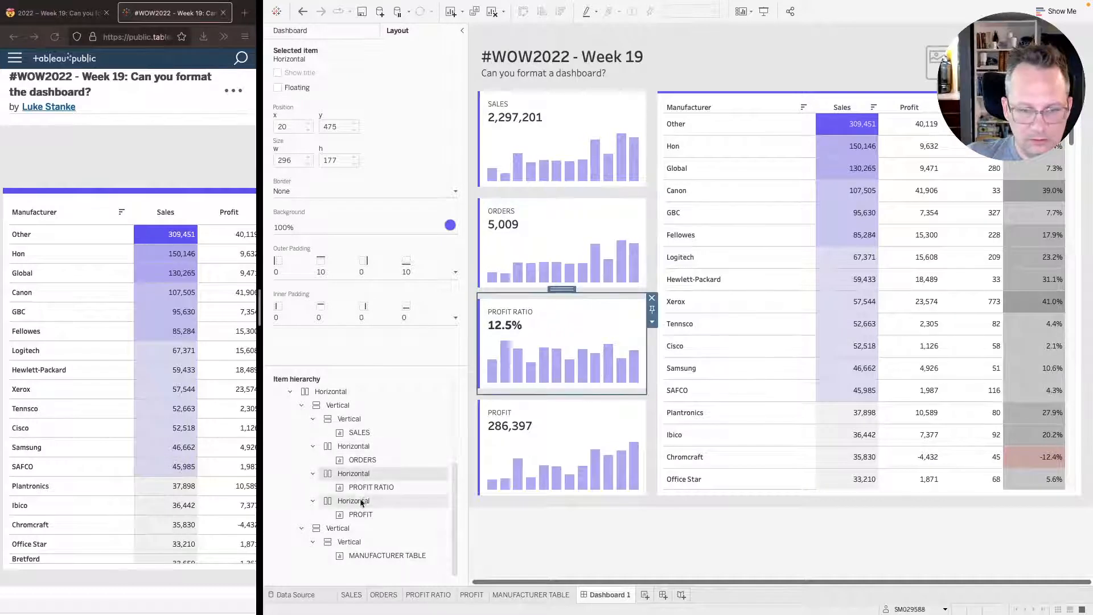
left_click(352, 501)
left_click(353, 528)
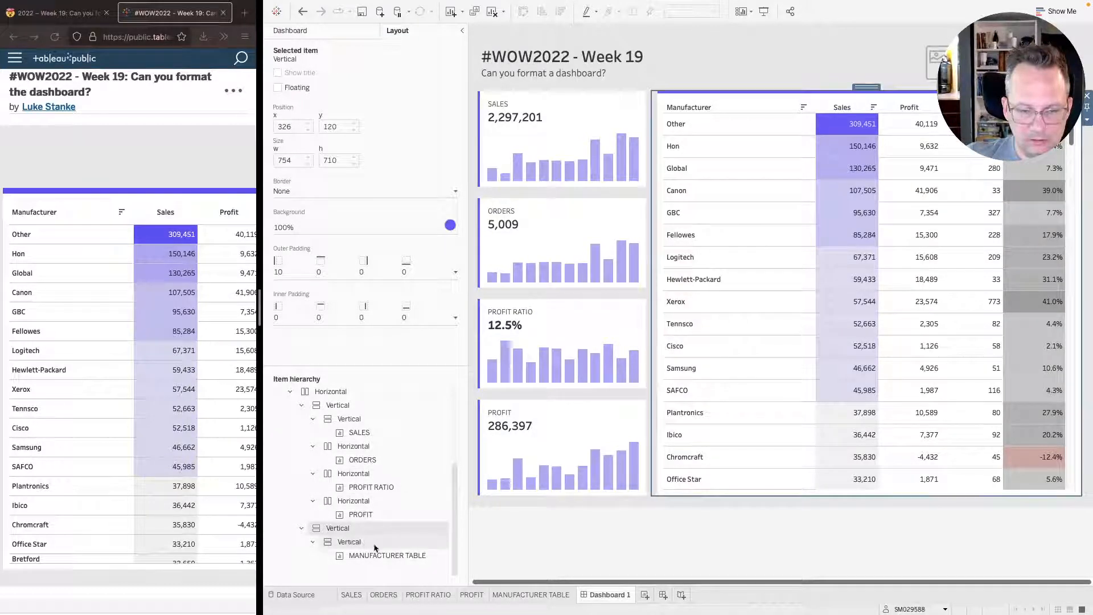
left_click(367, 538)
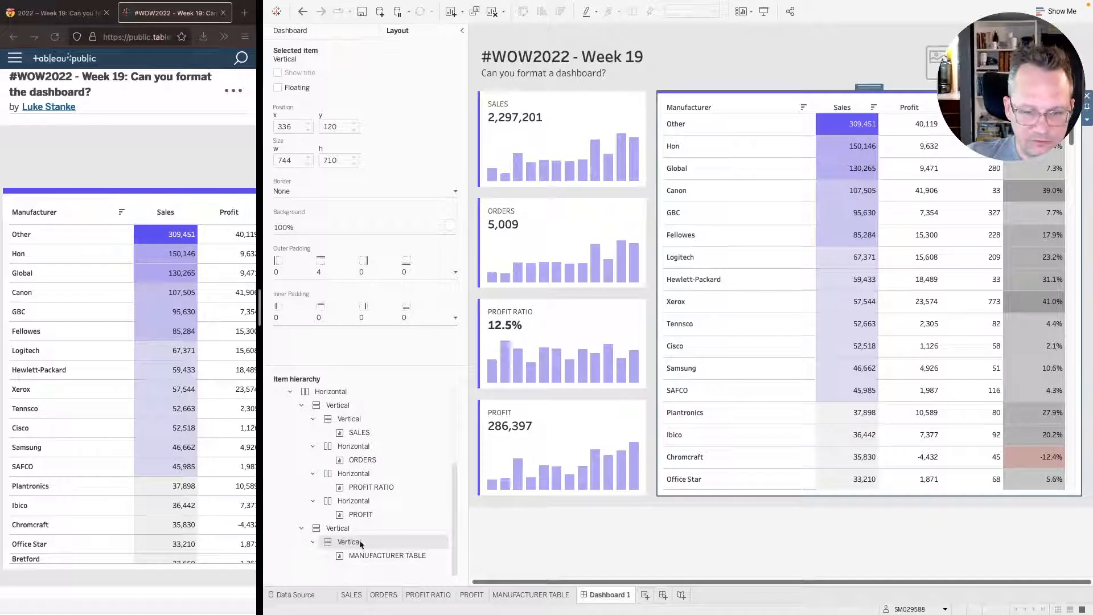
- Remove the inner vertical container directly around the manufacturer table, keeping the table in the outer vertical container
left_click(508, 560)
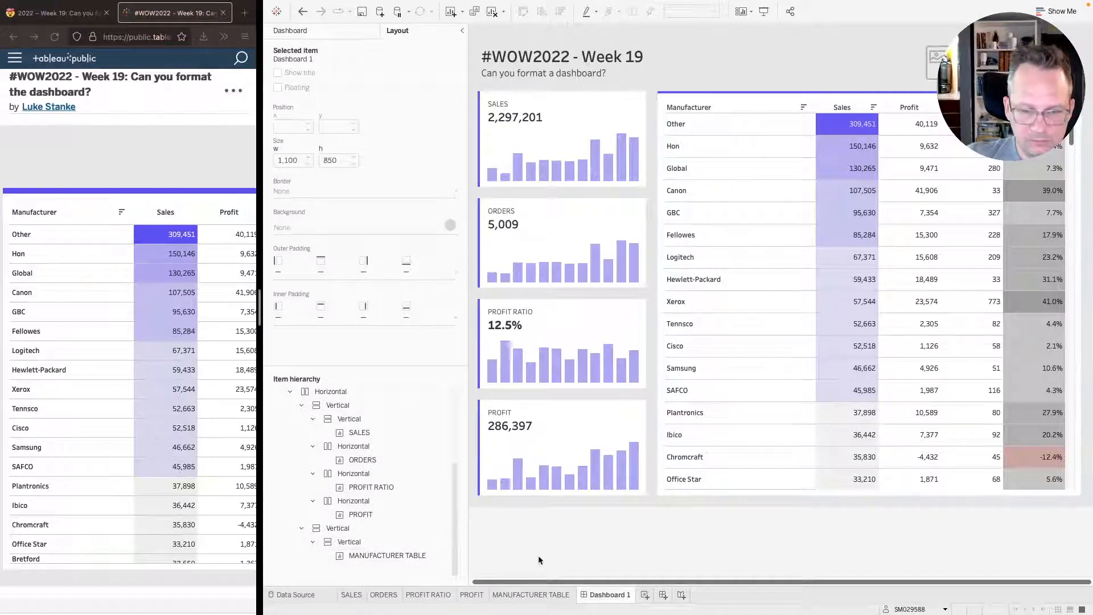
right_click(350, 542)
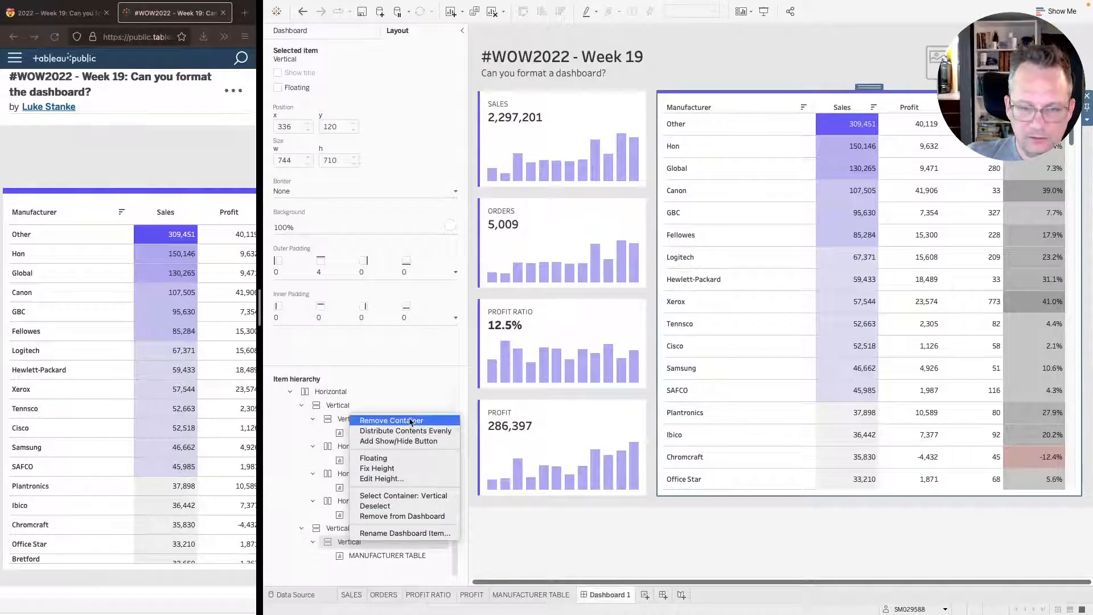
left_click(409, 421)
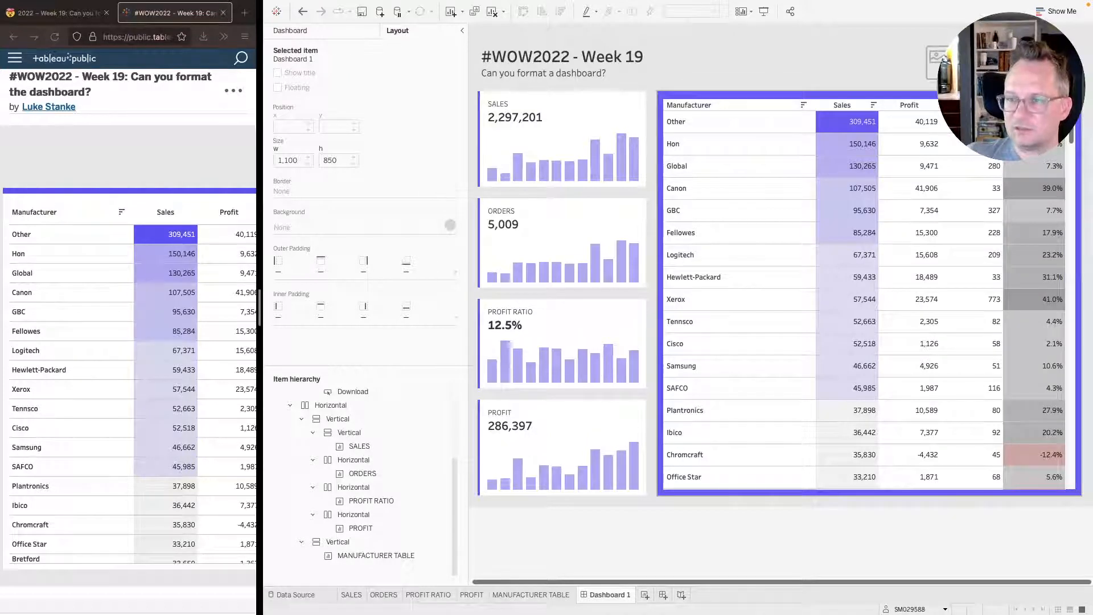
- Set the background of the MANUFACTURER TABLE sheet on the dashboard to white at 100% opacity
left_click(967, 95)
left_click(302, 231)
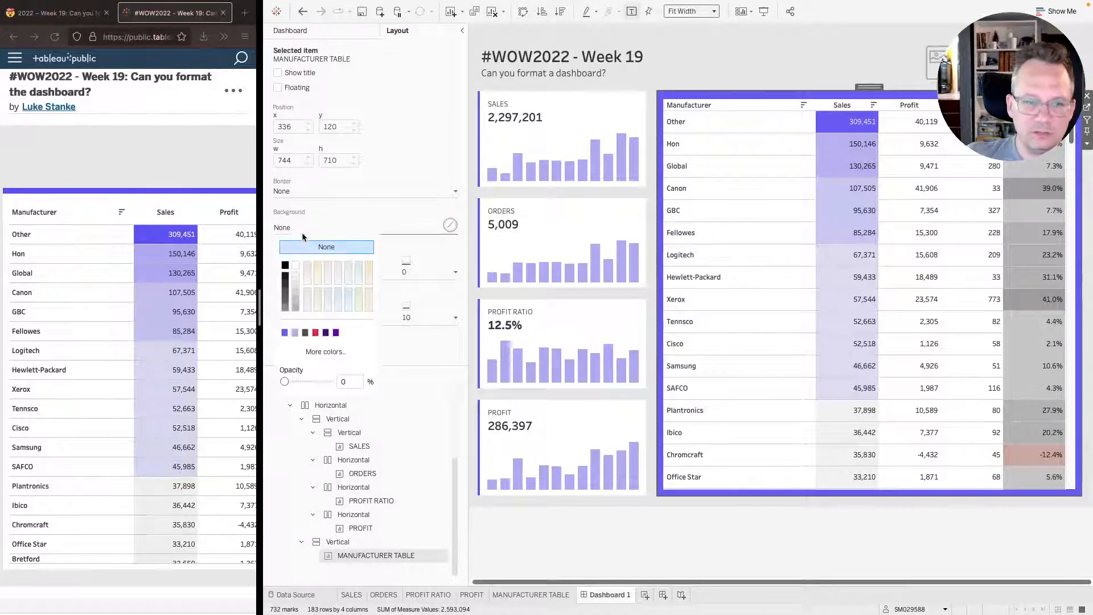
left_click(845, 550)
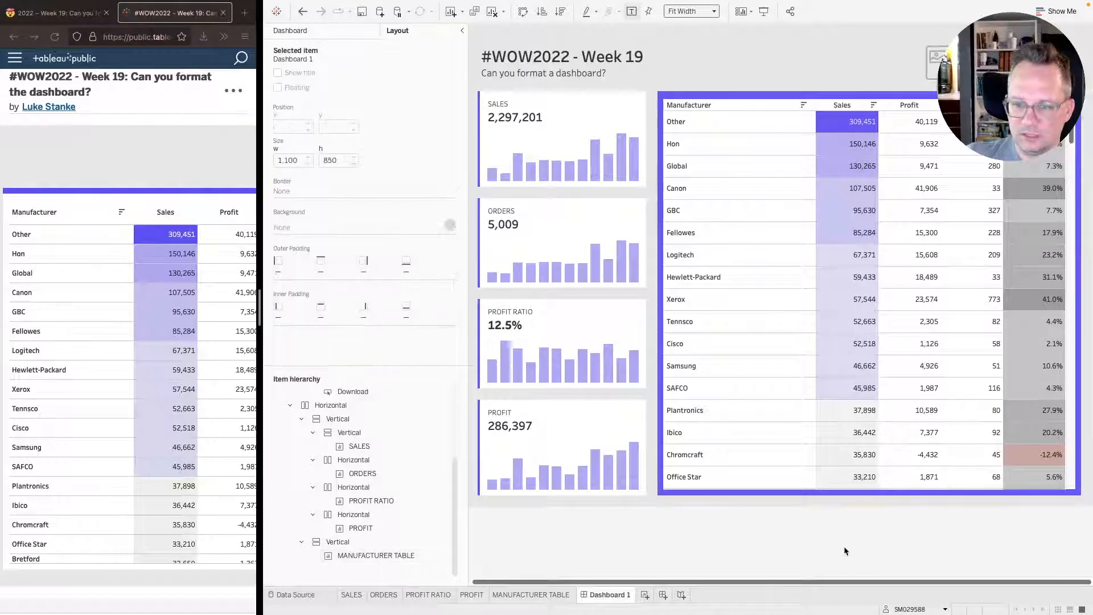
left_click(778, 202)
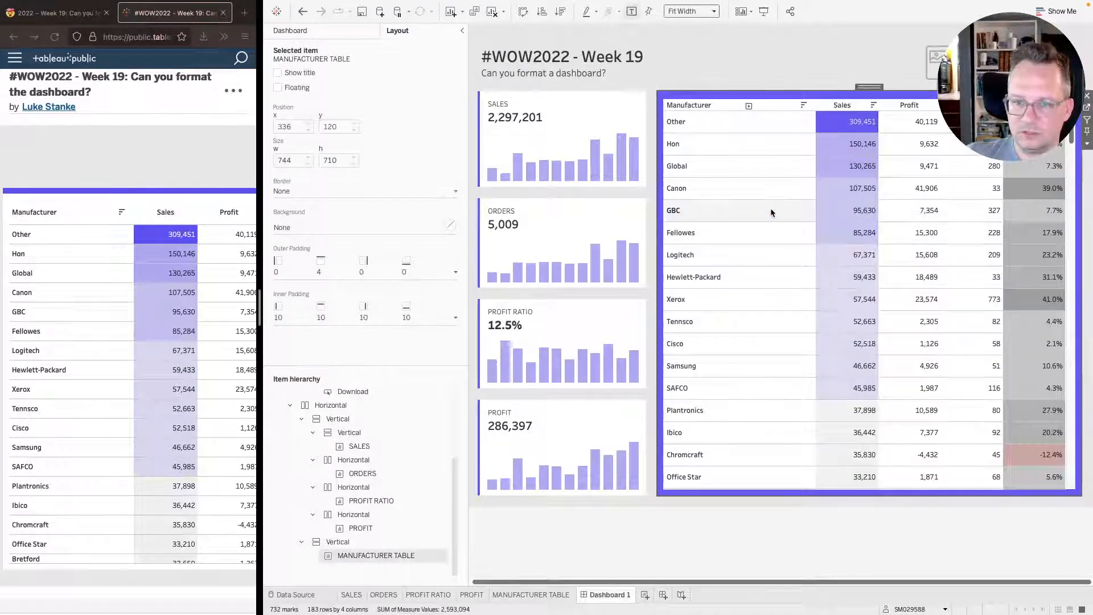
left_click(307, 228)
left_click(295, 266)
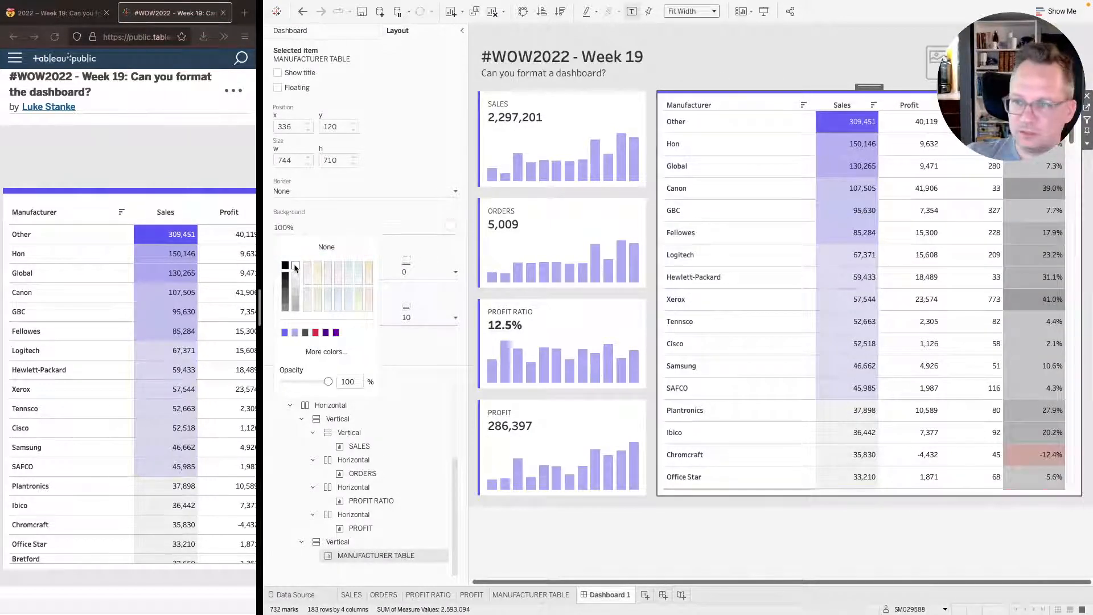
left_click(838, 528)
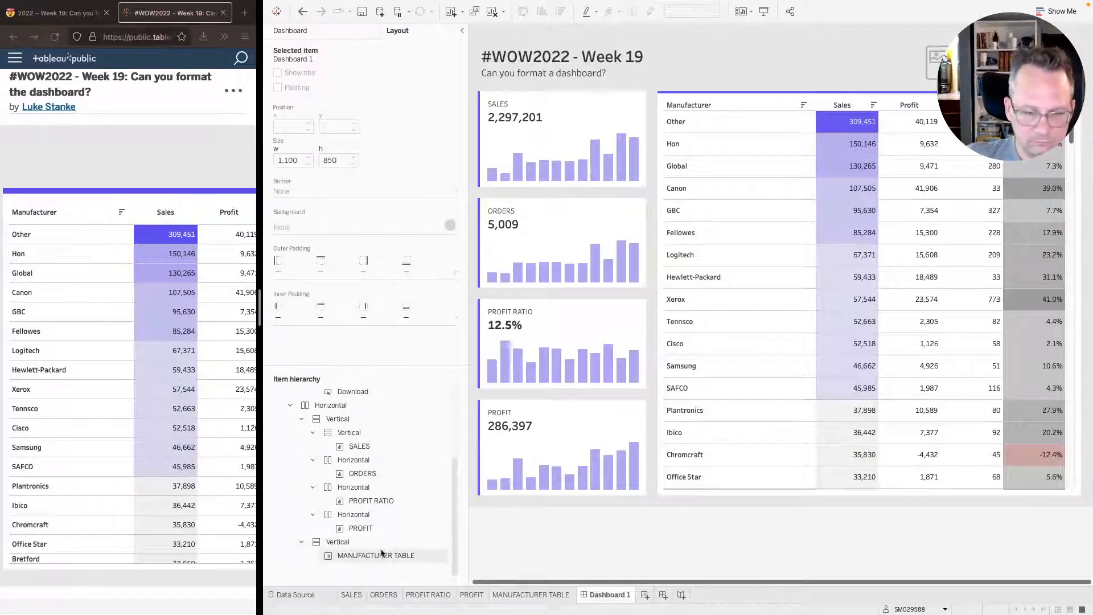
- Check the padding and background of the manufacturer table and its remaining vertical container
left_click(364, 542)
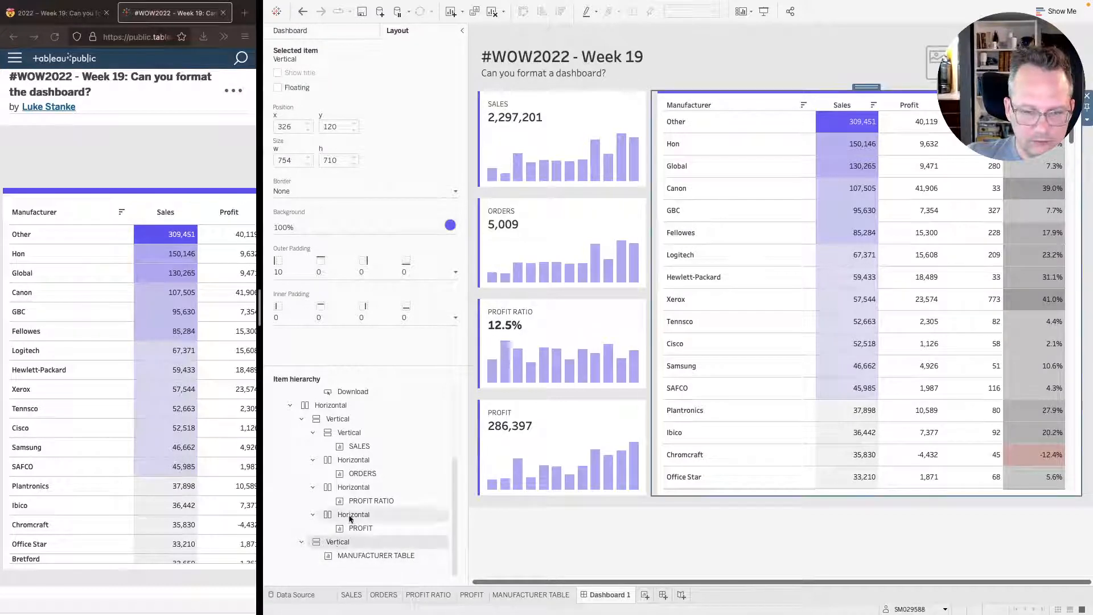
left_click(747, 552)
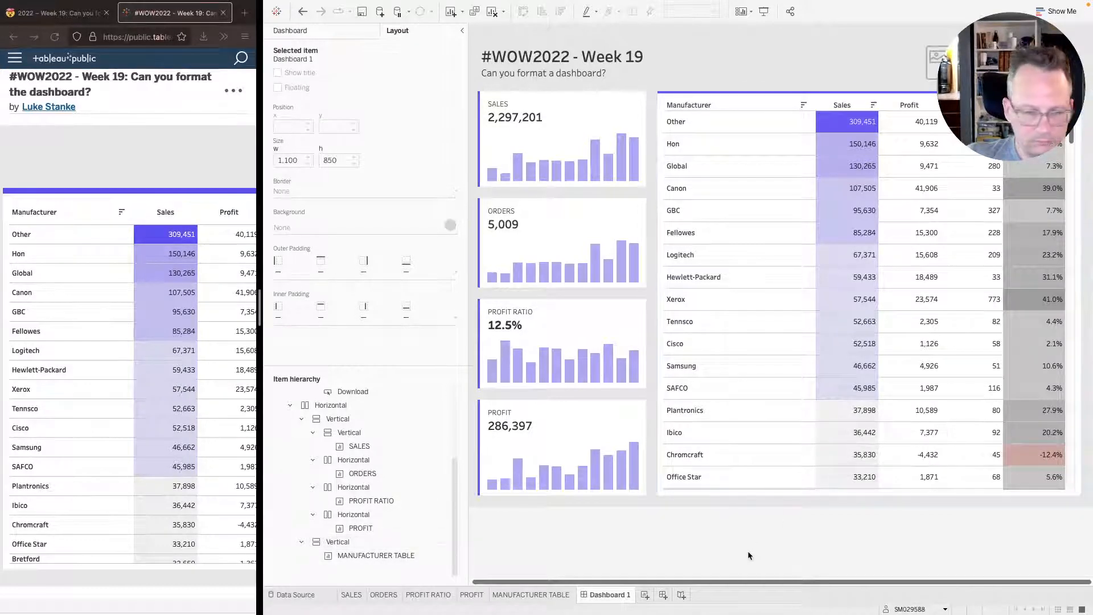
left_click(365, 556)
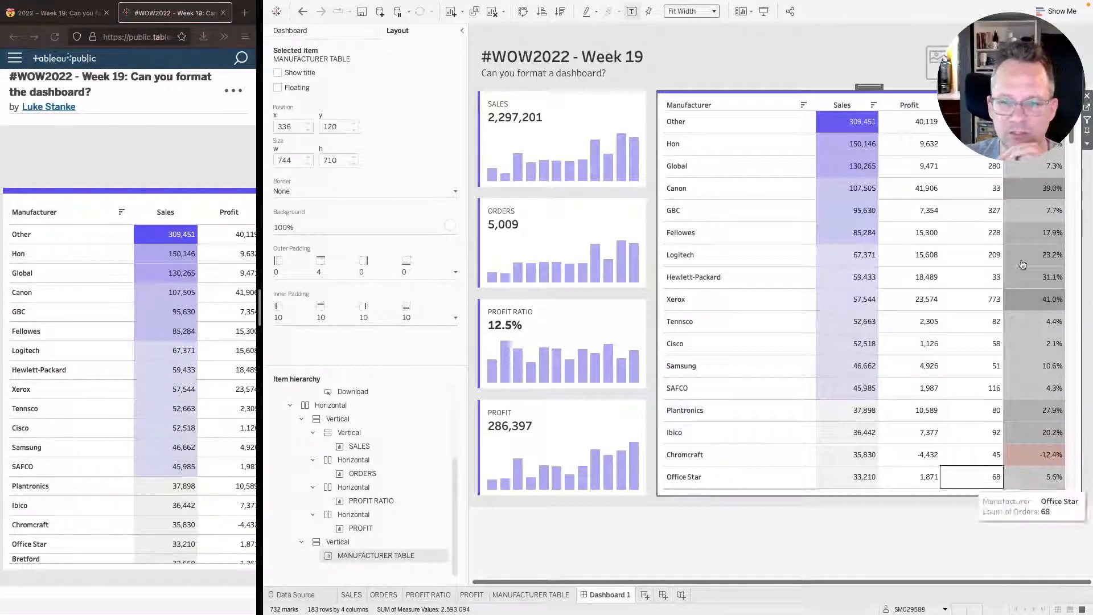
- Open the SALES worksheet from its dashboard card and examine the total sales table calculation's options, including Compute Using
left_click(634, 116)
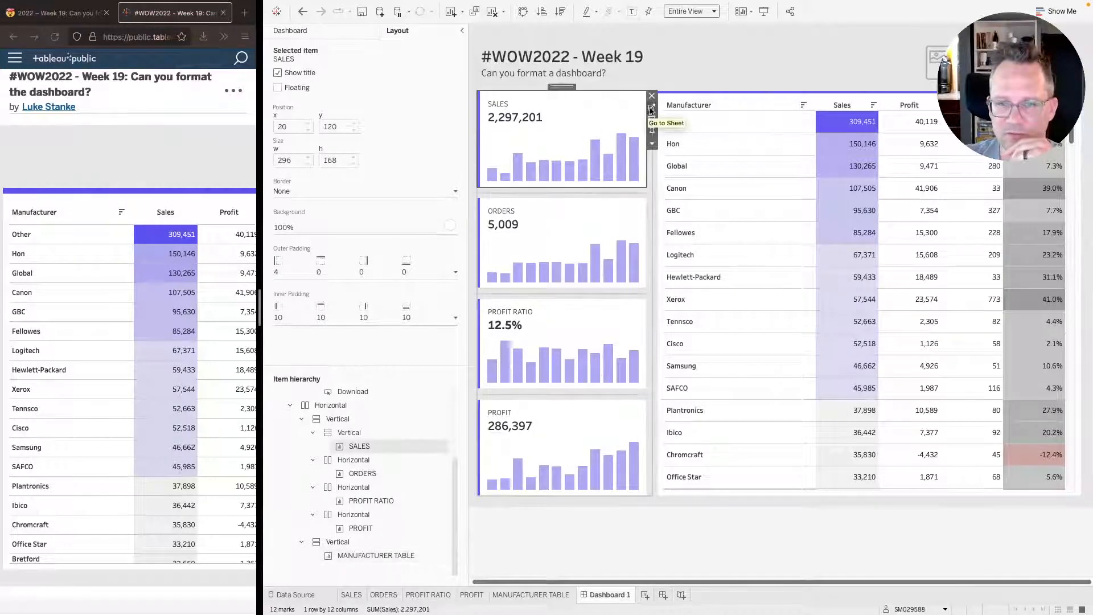
left_click(651, 108)
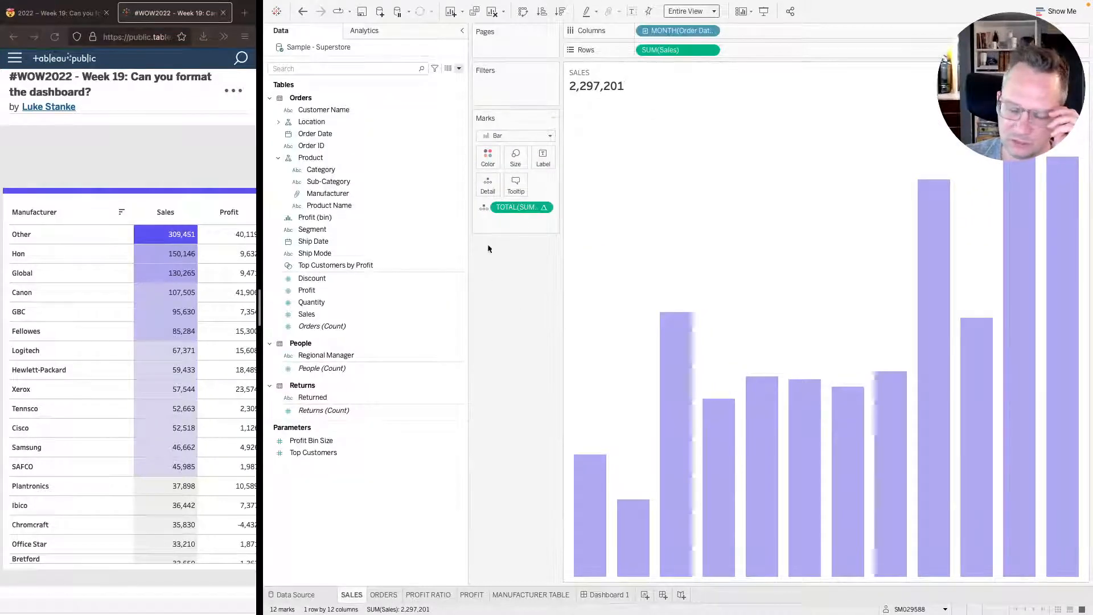
left_click(544, 209)
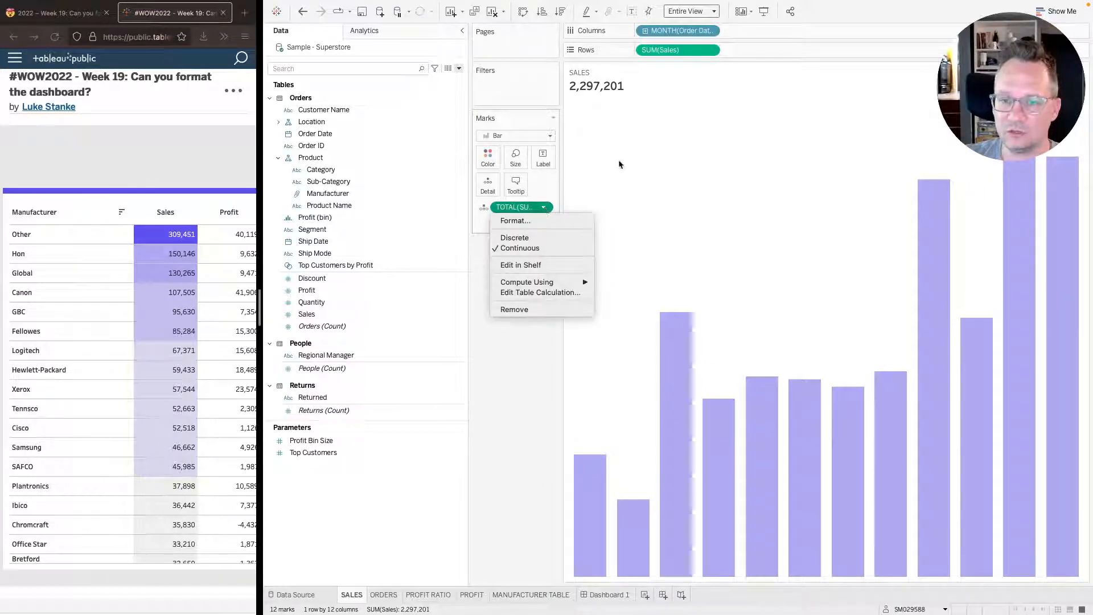
left_click(622, 128)
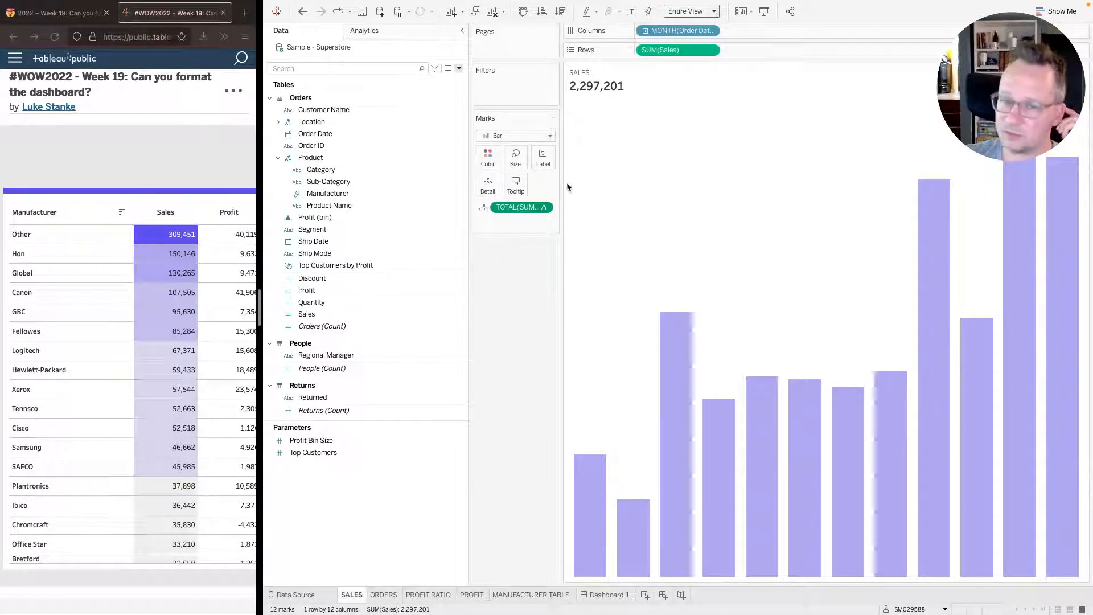
left_click(544, 208)
mouse_move(548, 282)
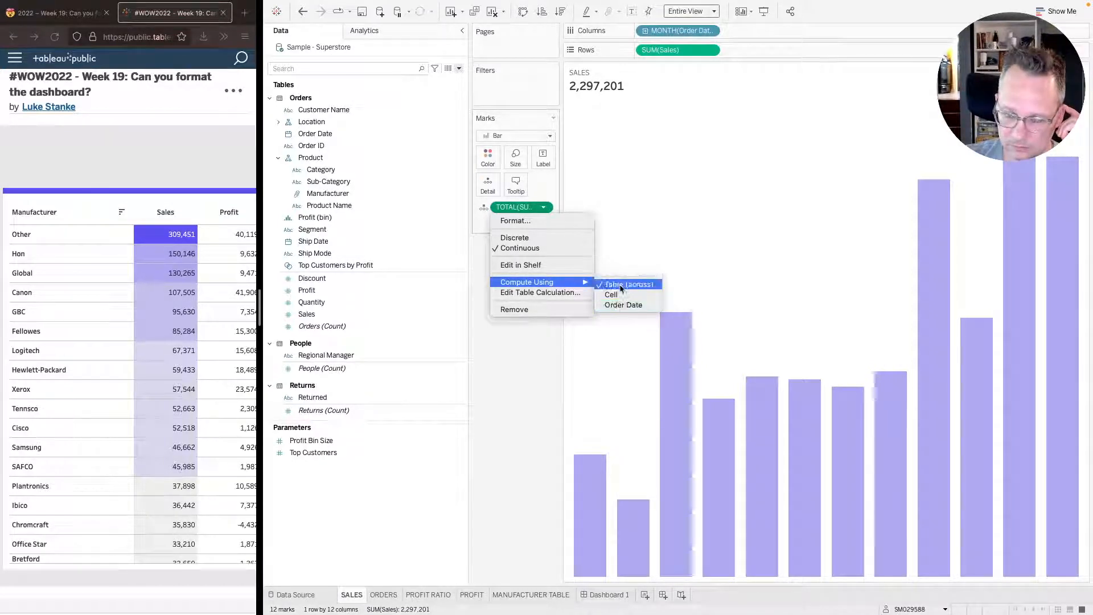
left_click(653, 249)
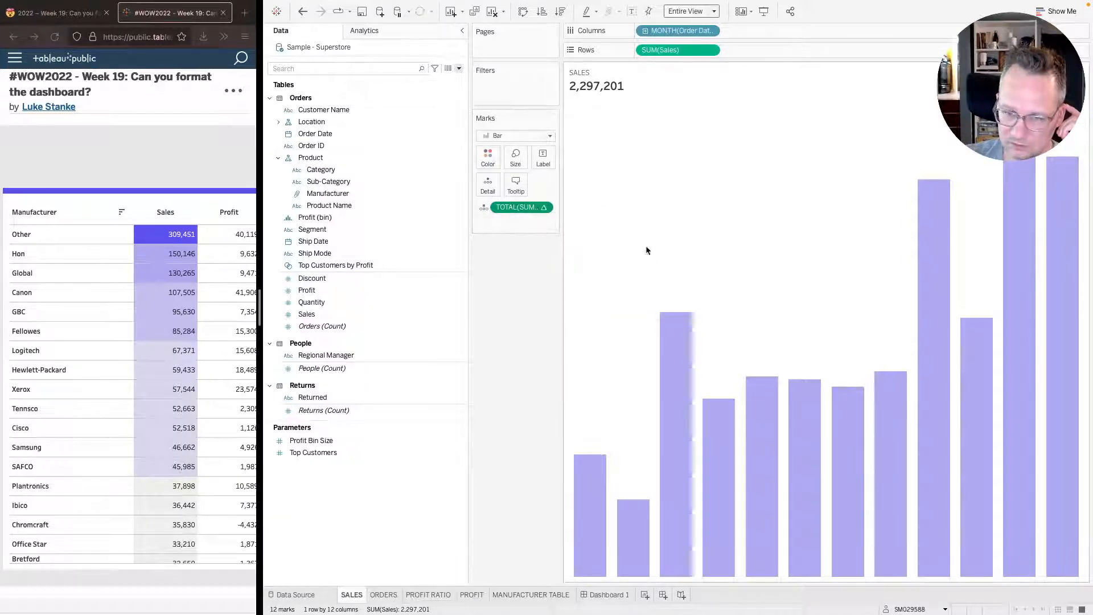
left_click(544, 208)
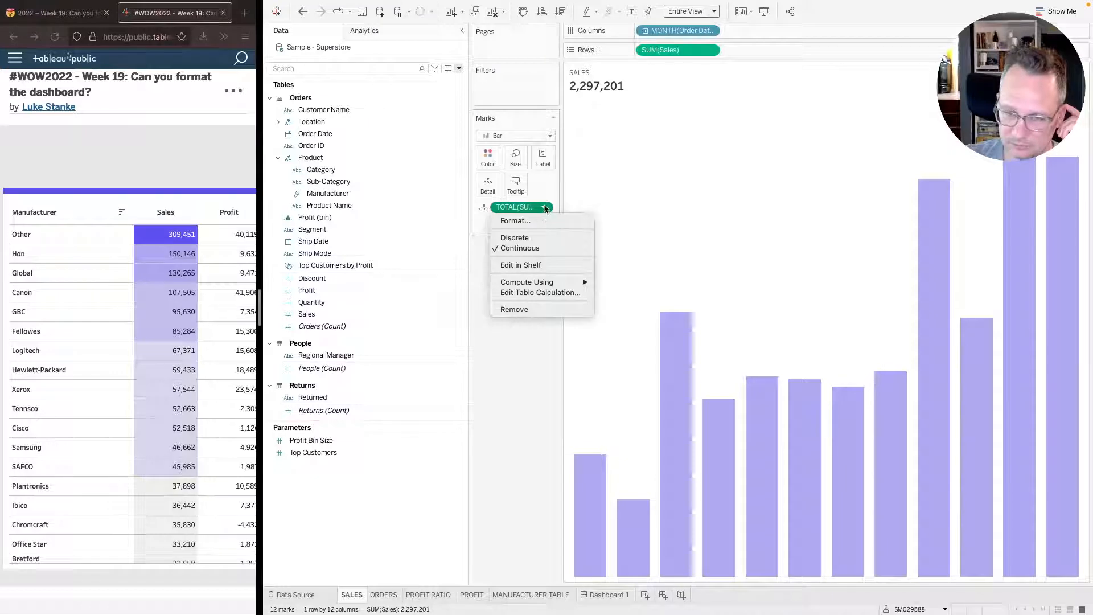
left_click(686, 181)
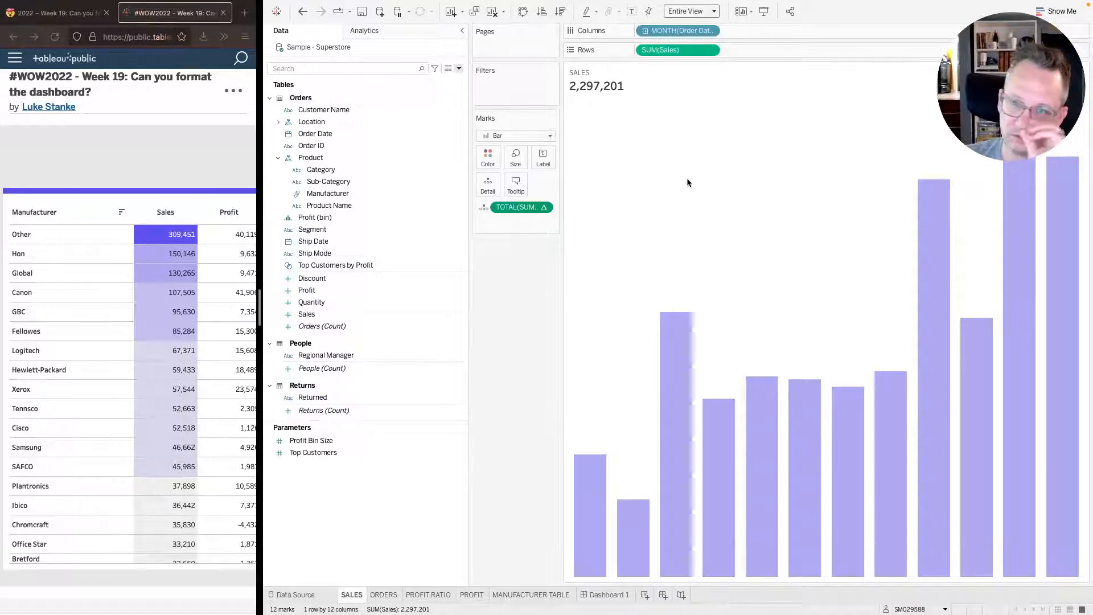
left_click(544, 208)
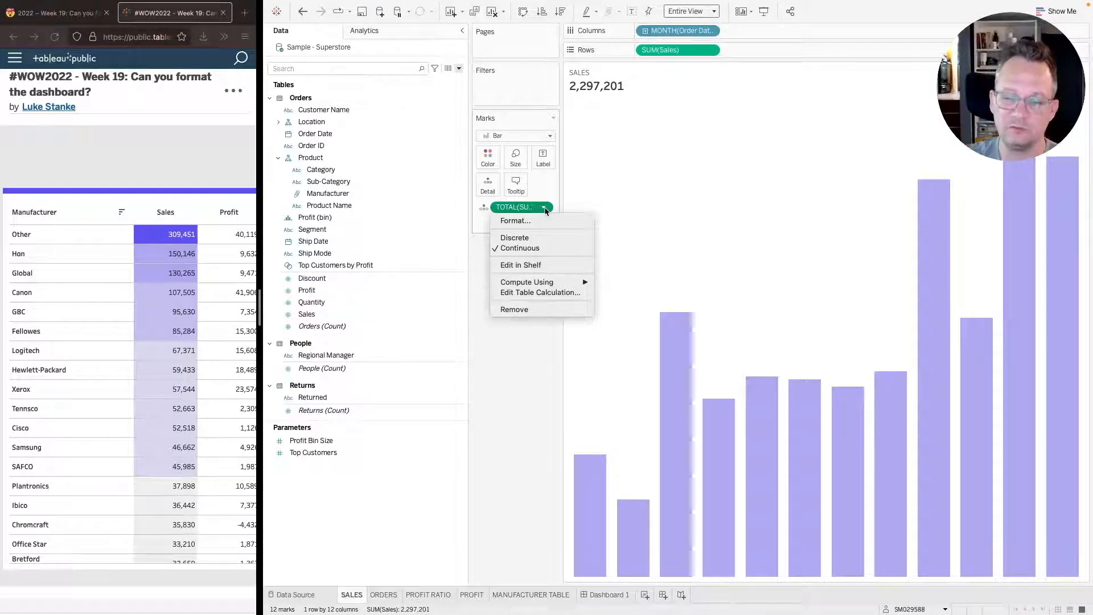
left_click(541, 411)
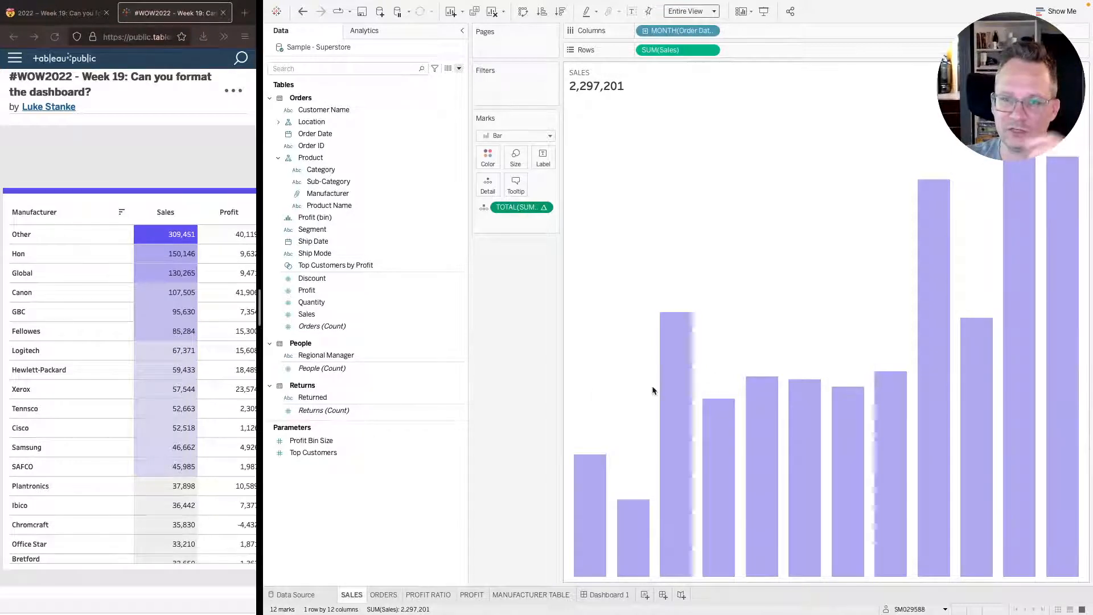
- Edit the SALES sheet title, adding the text WINDOW_AVG(SUM(SALES)) after a blank line below the total sales value
double_click(642, 84)
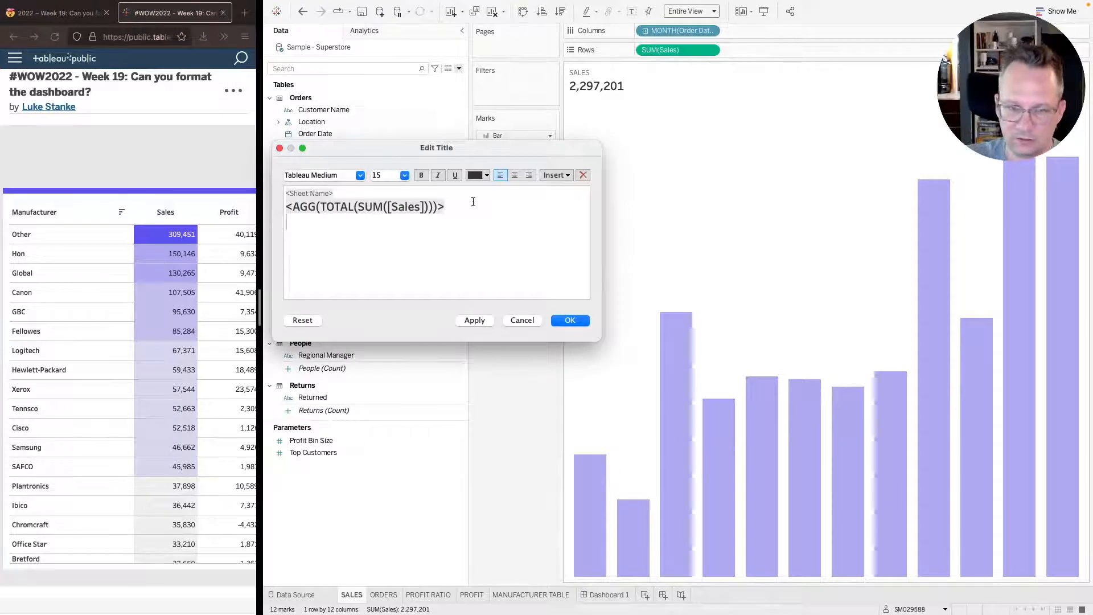
key("Return")
key("Return")
type("A")
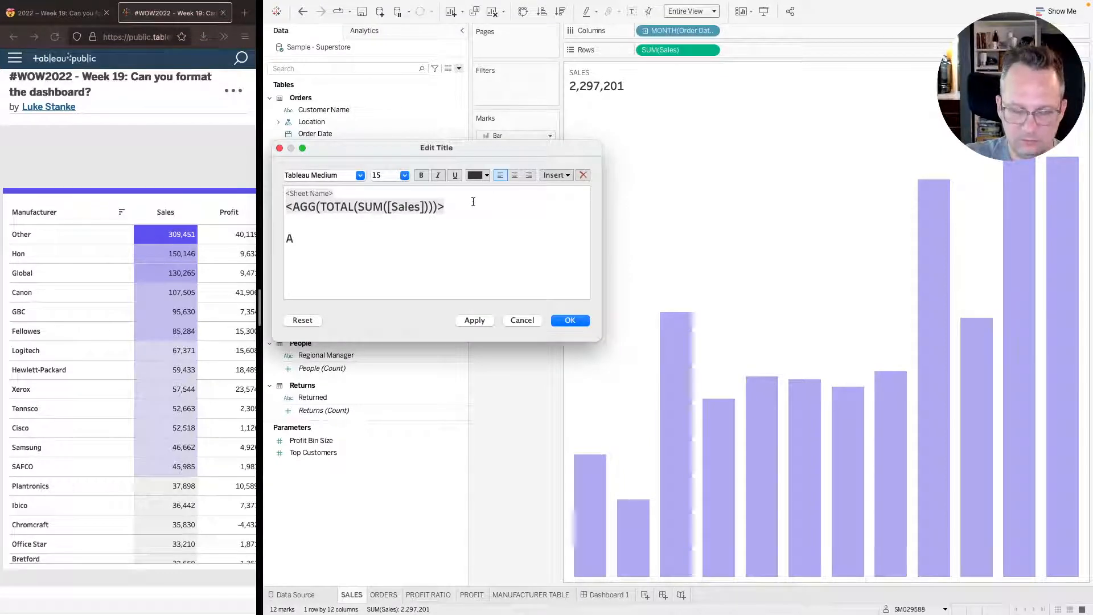
key("BackSpace")
type("WINDOW_")
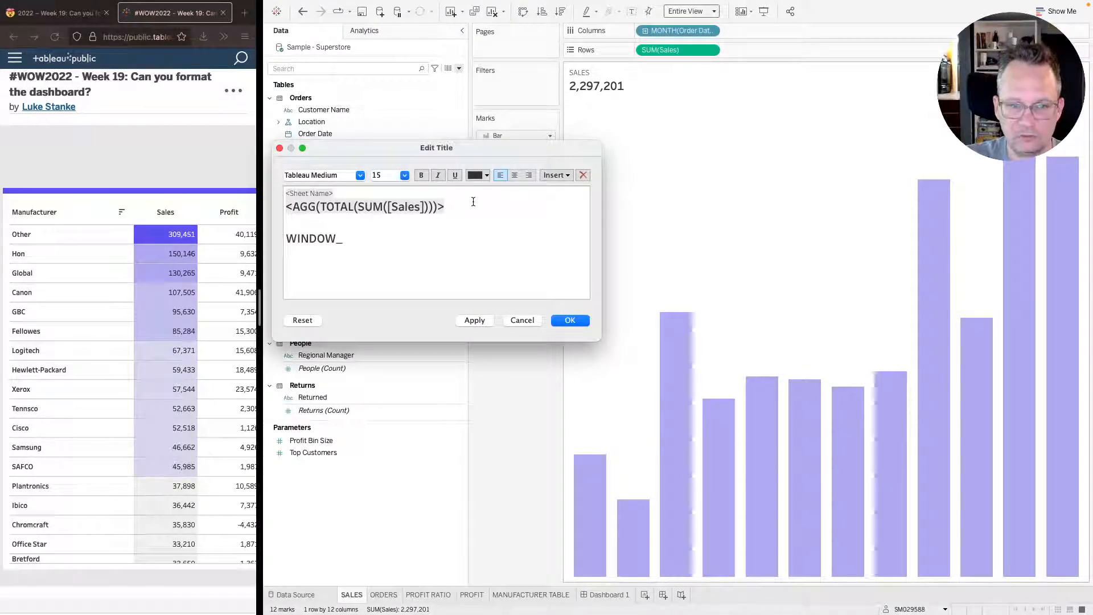
type("AVG(S")
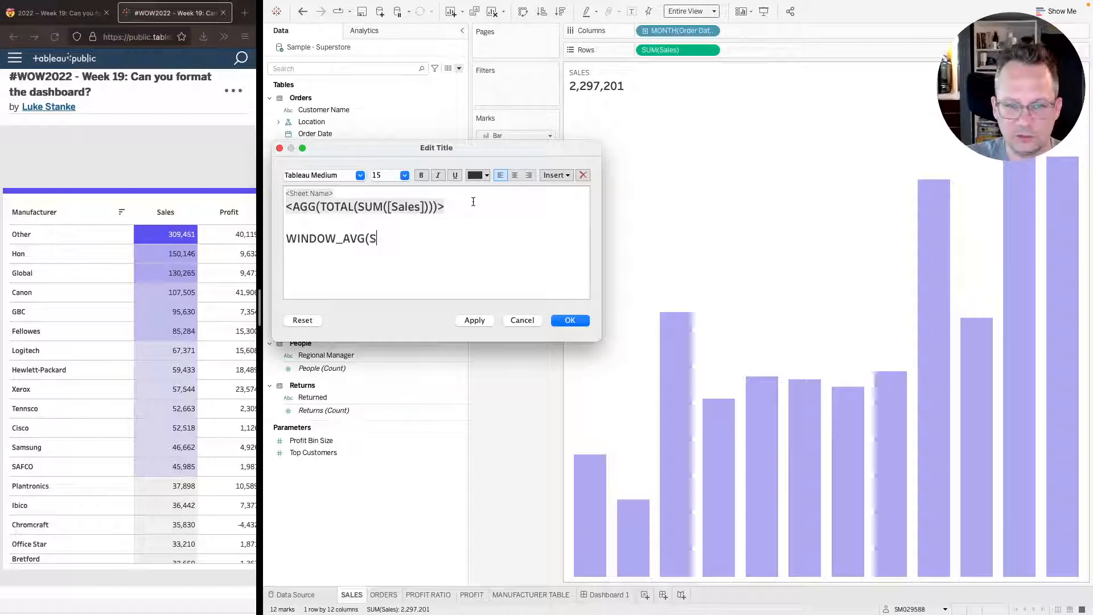
type("UM(")
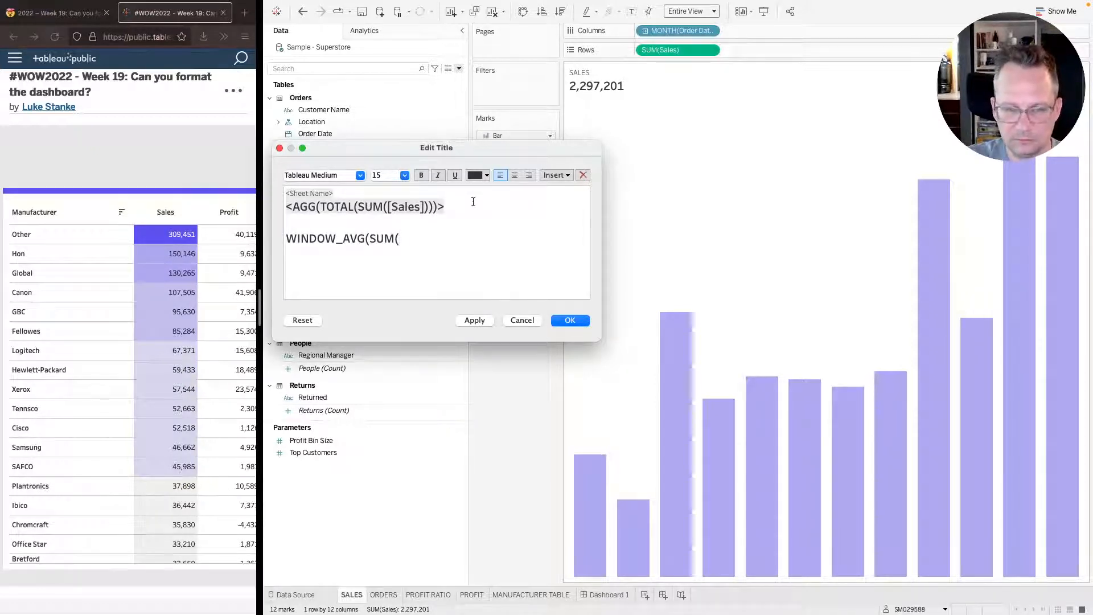
type("SALES")
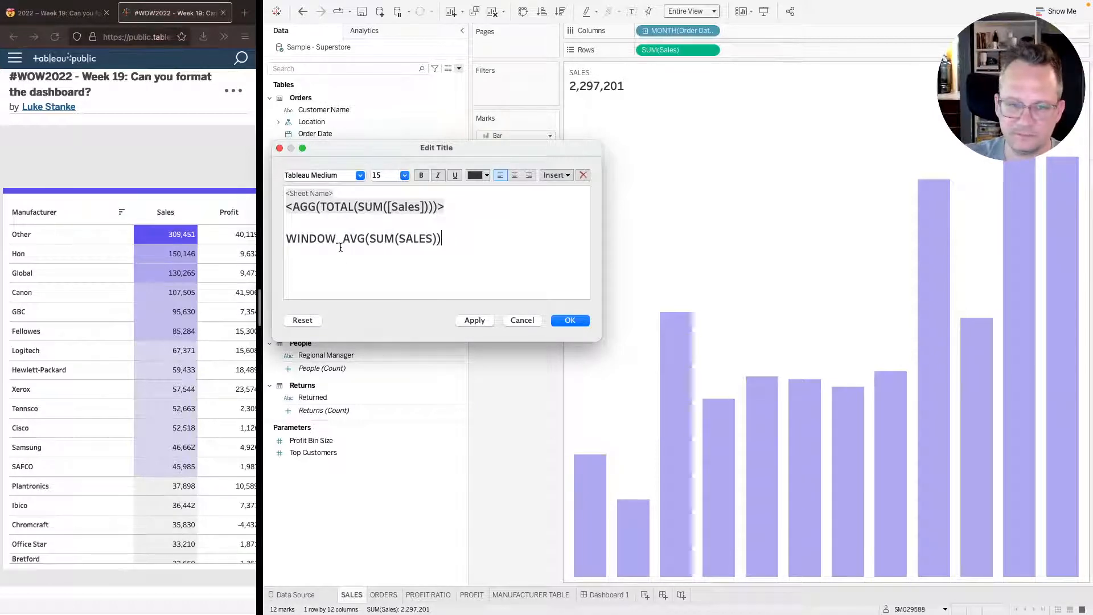
- Replace WINDOW_AVG with TOTAL in the added title text so the example formula reads TOTAL(SUM(SALES))
left_click_drag(364, 237, 285, 234)
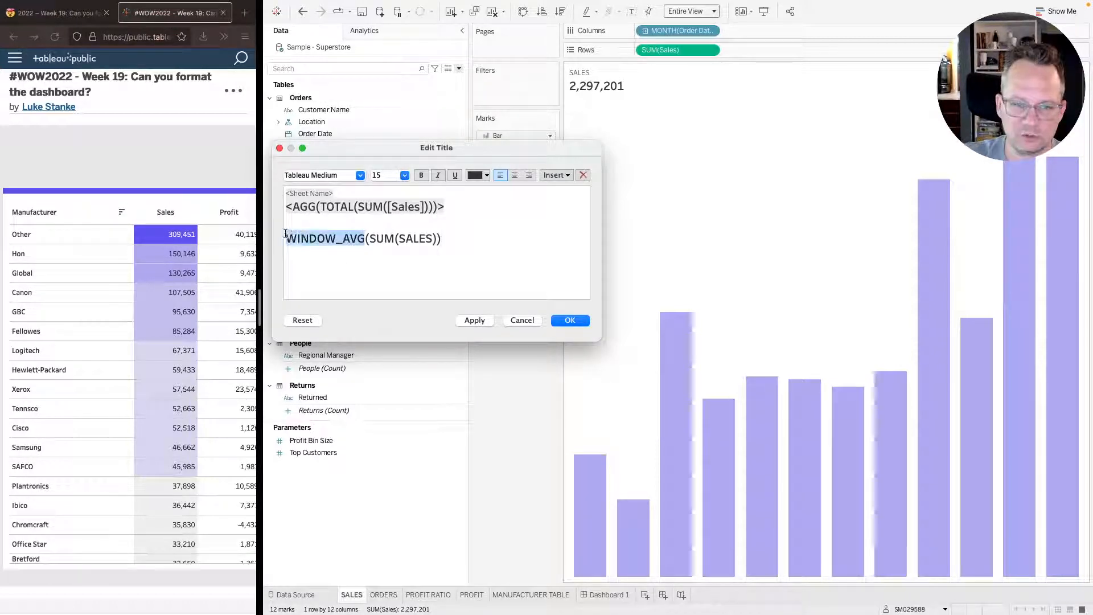
type("TOTALA")
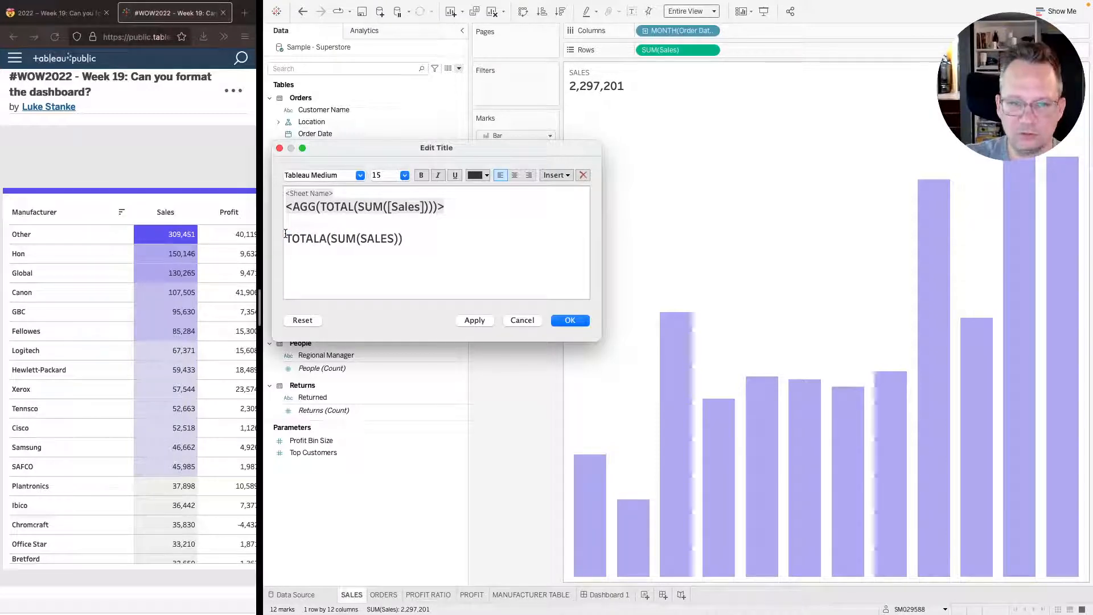
key("BackSpace")
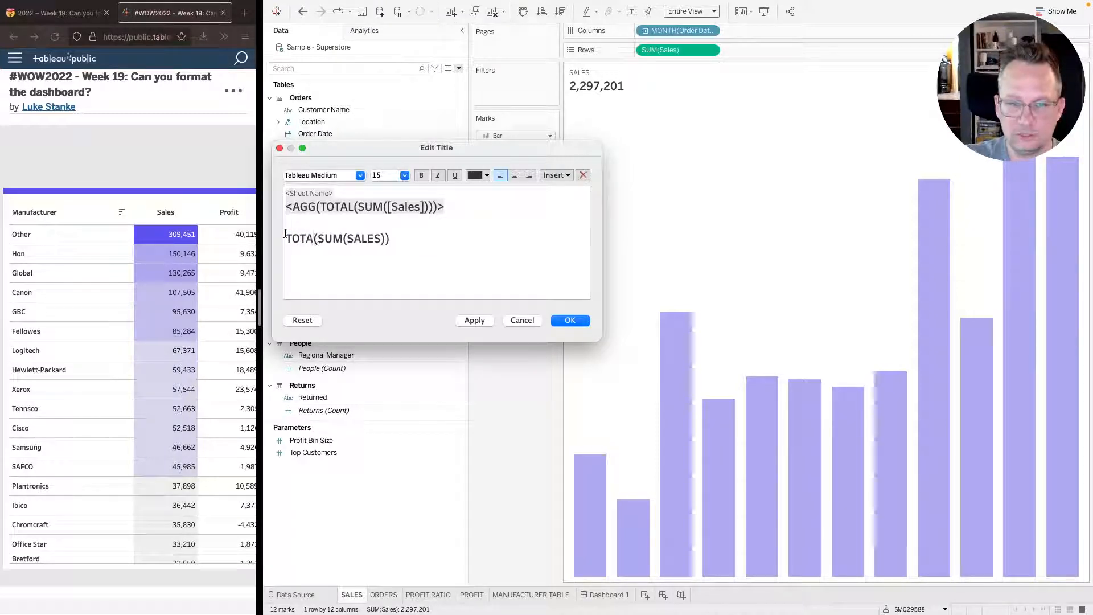
type(":")
key("BackSpace")
type("L")
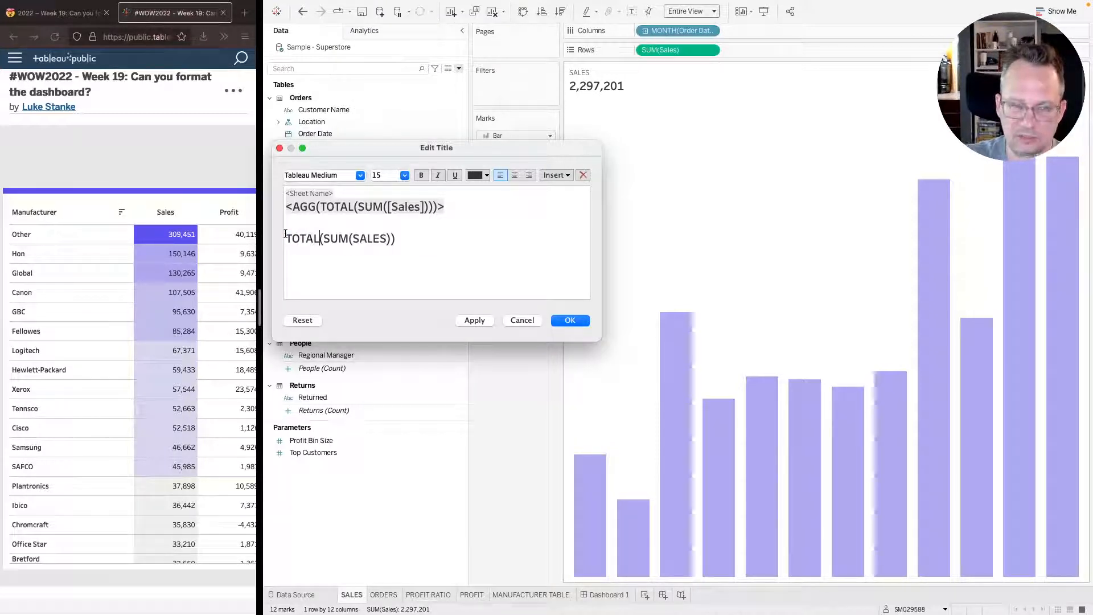
left_click_drag(326, 239, 394, 239)
left_click(395, 239)
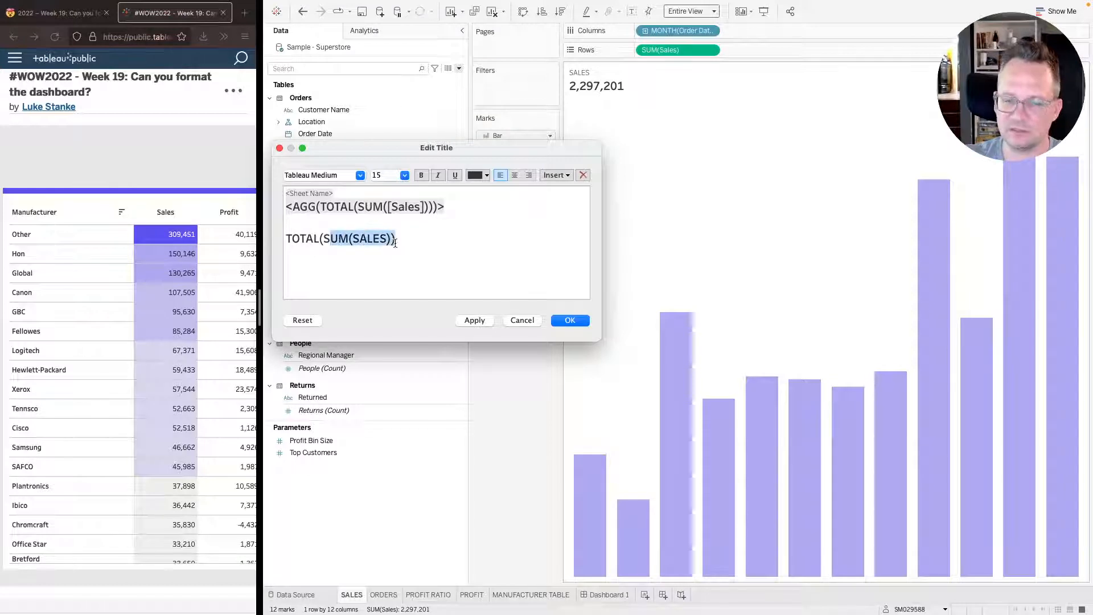
left_click(438, 231)
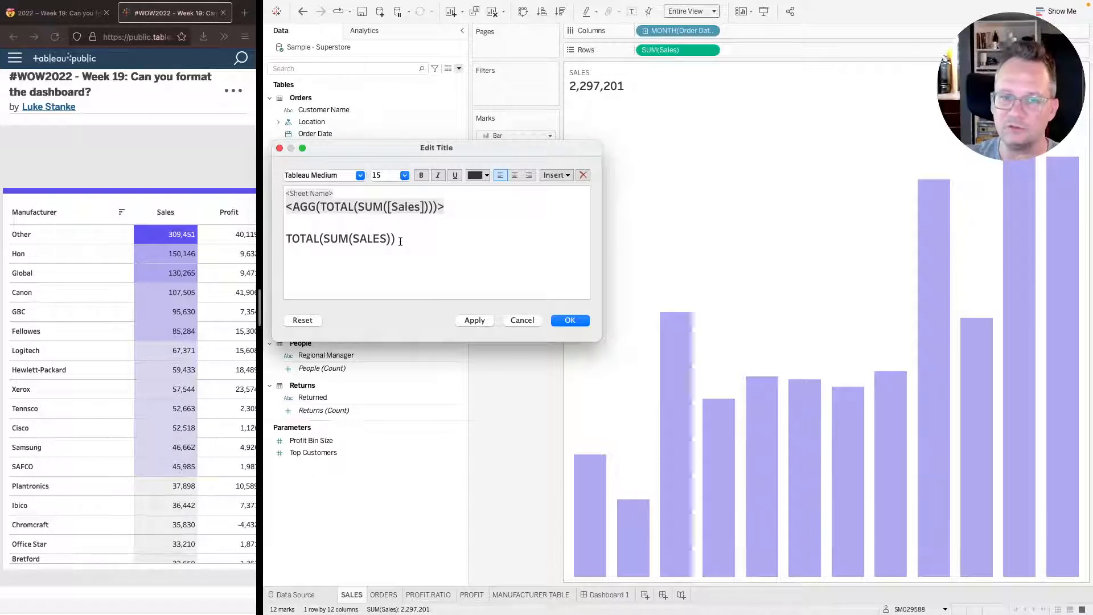
- Replace the whole example formula in the title text with WINDOW_SUM(SUM(SALES))
left_click_drag(399, 241, 285, 233)
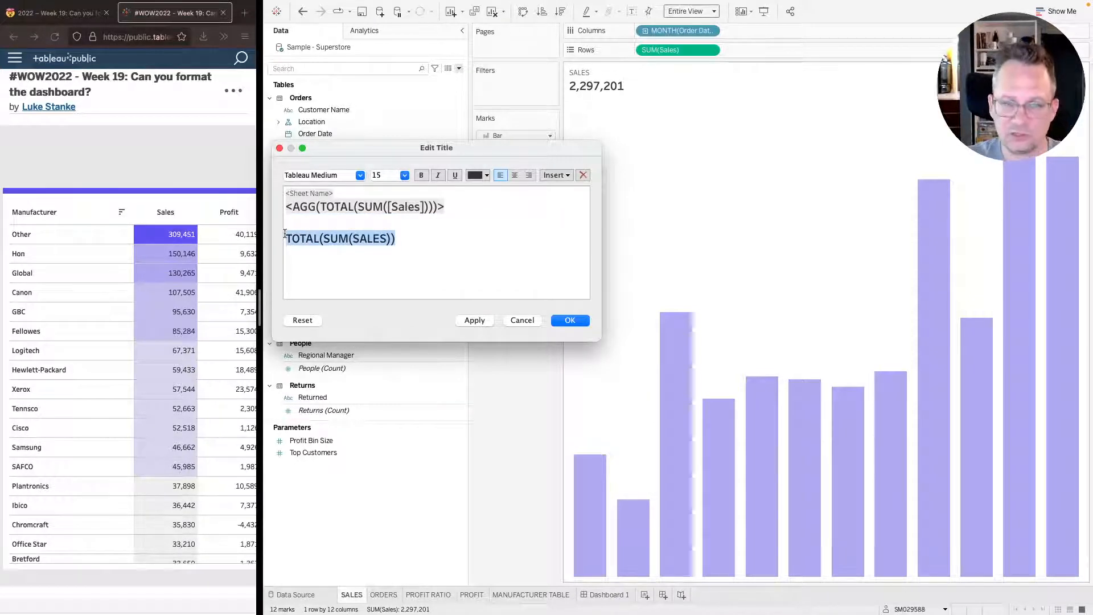
type("WINDOW_")
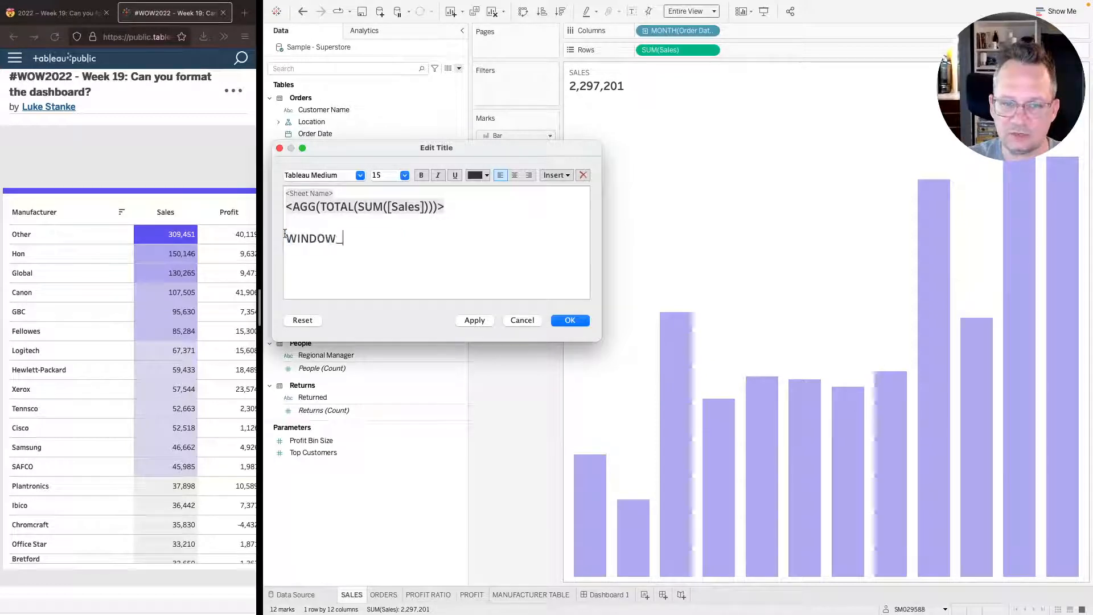
type("SUM(SUM(SUM")
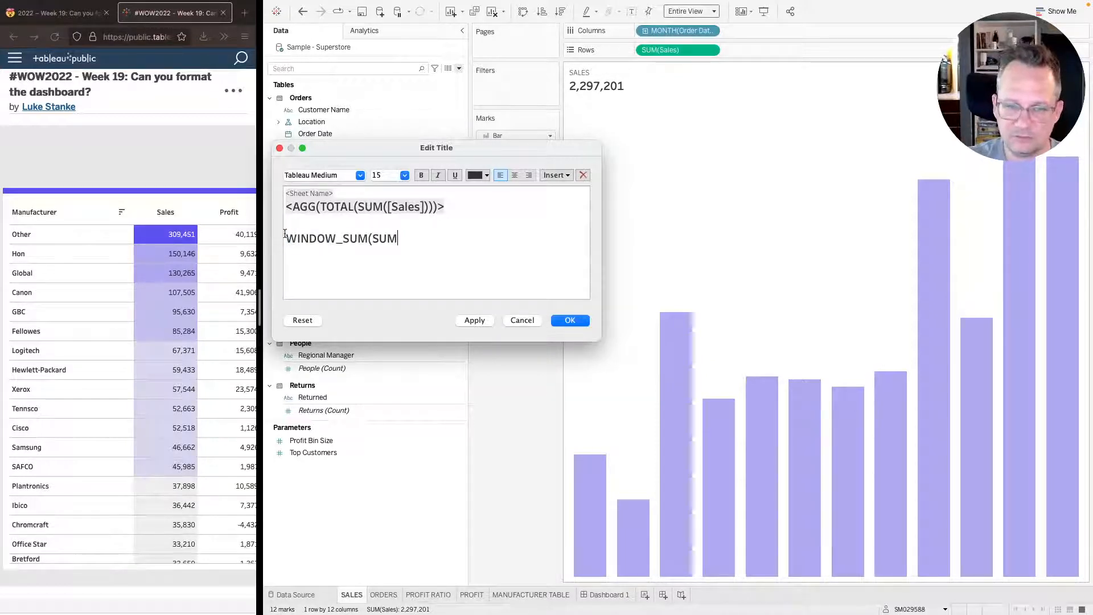
type("A")
key("BackSpace")
type("SALES))")
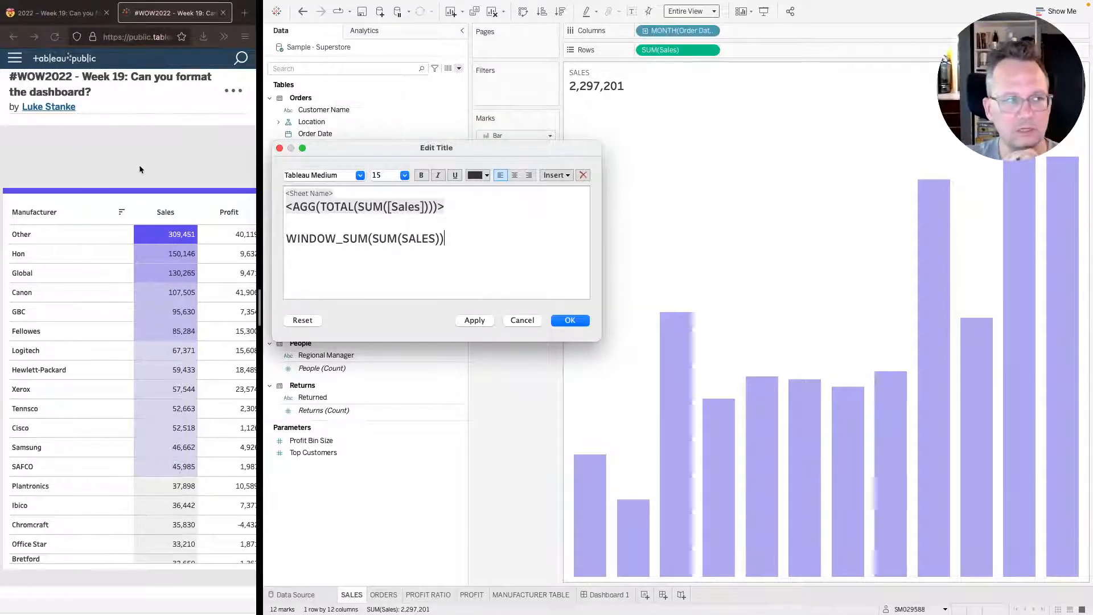
key("super+Tab")
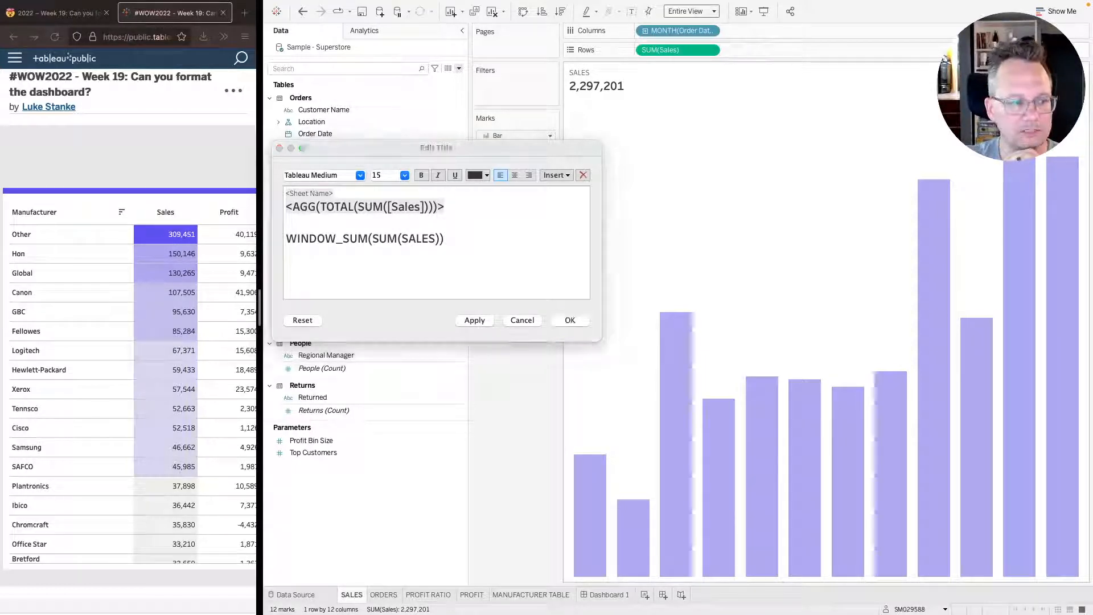